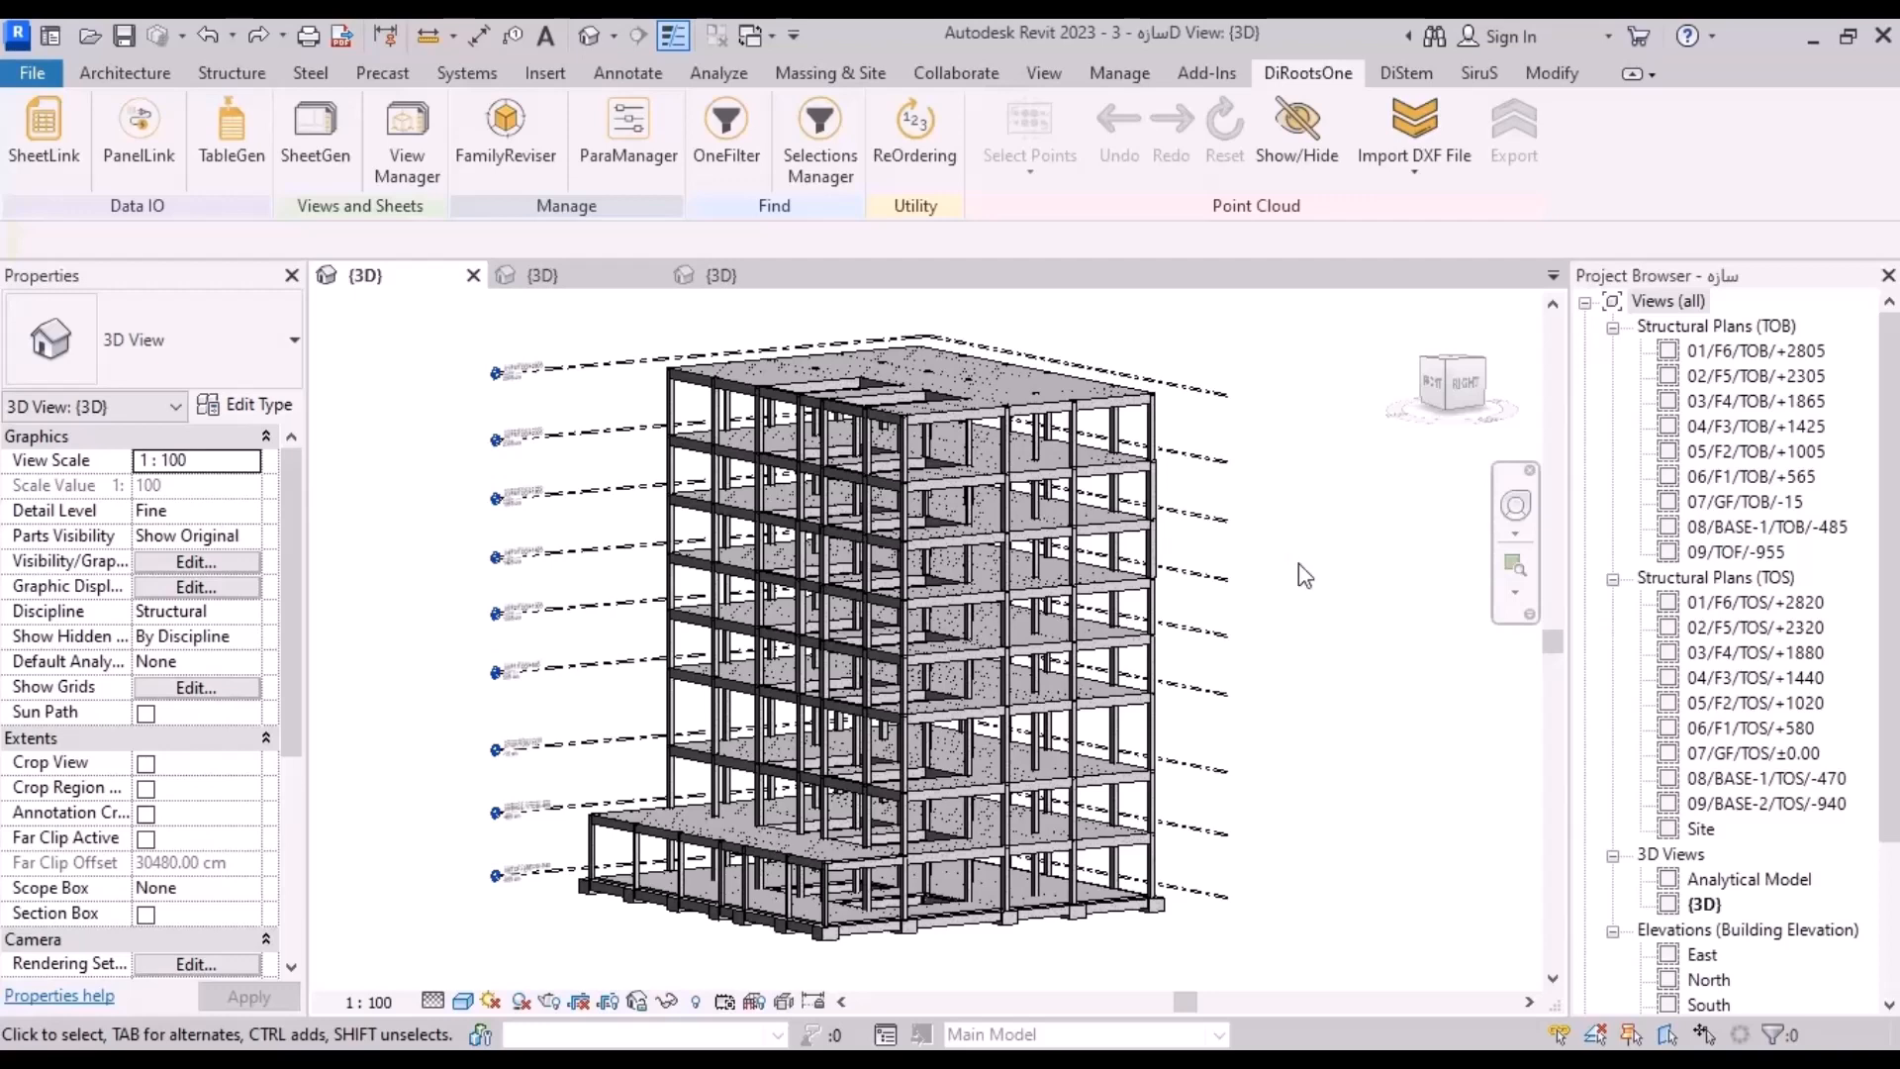
Step: Open OneFilter, look over its Filter, Rules & Sets, Contains and Visualize pages, and close it
left_click(725, 133)
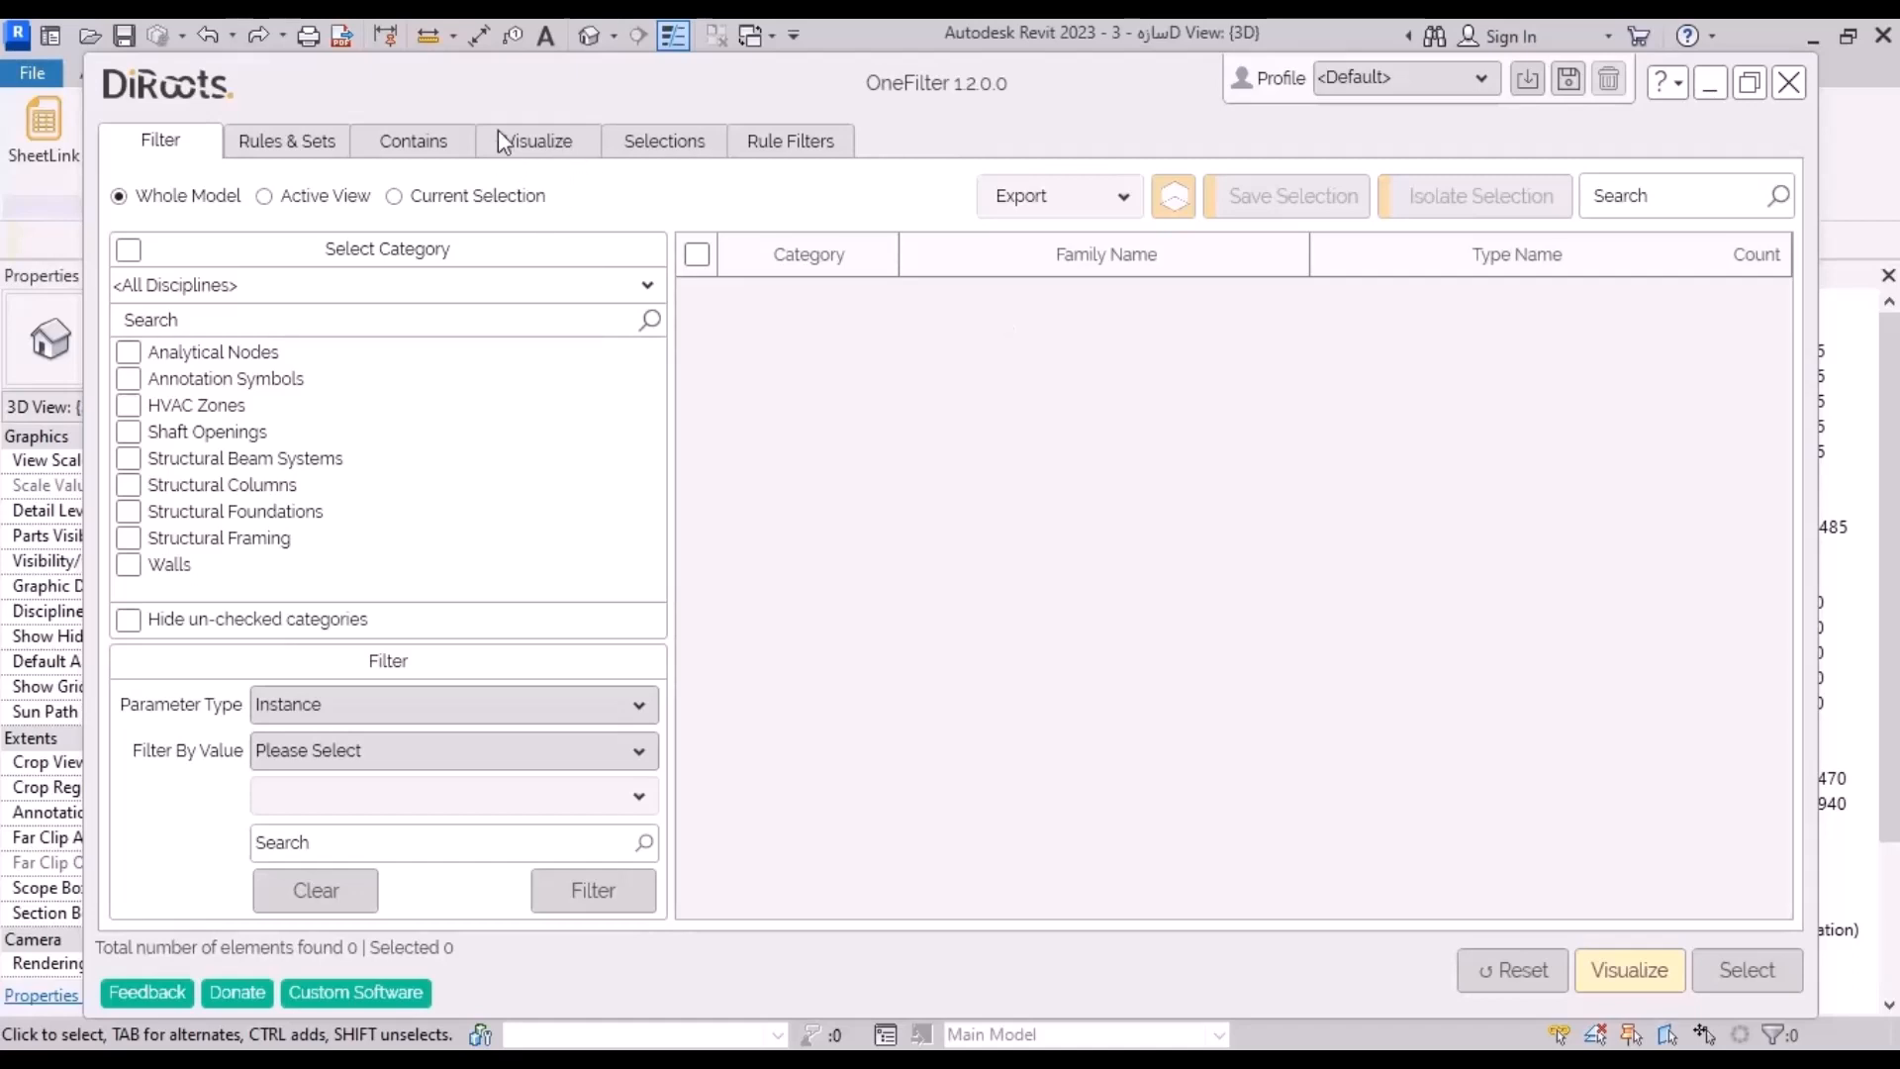
left_click(523, 151)
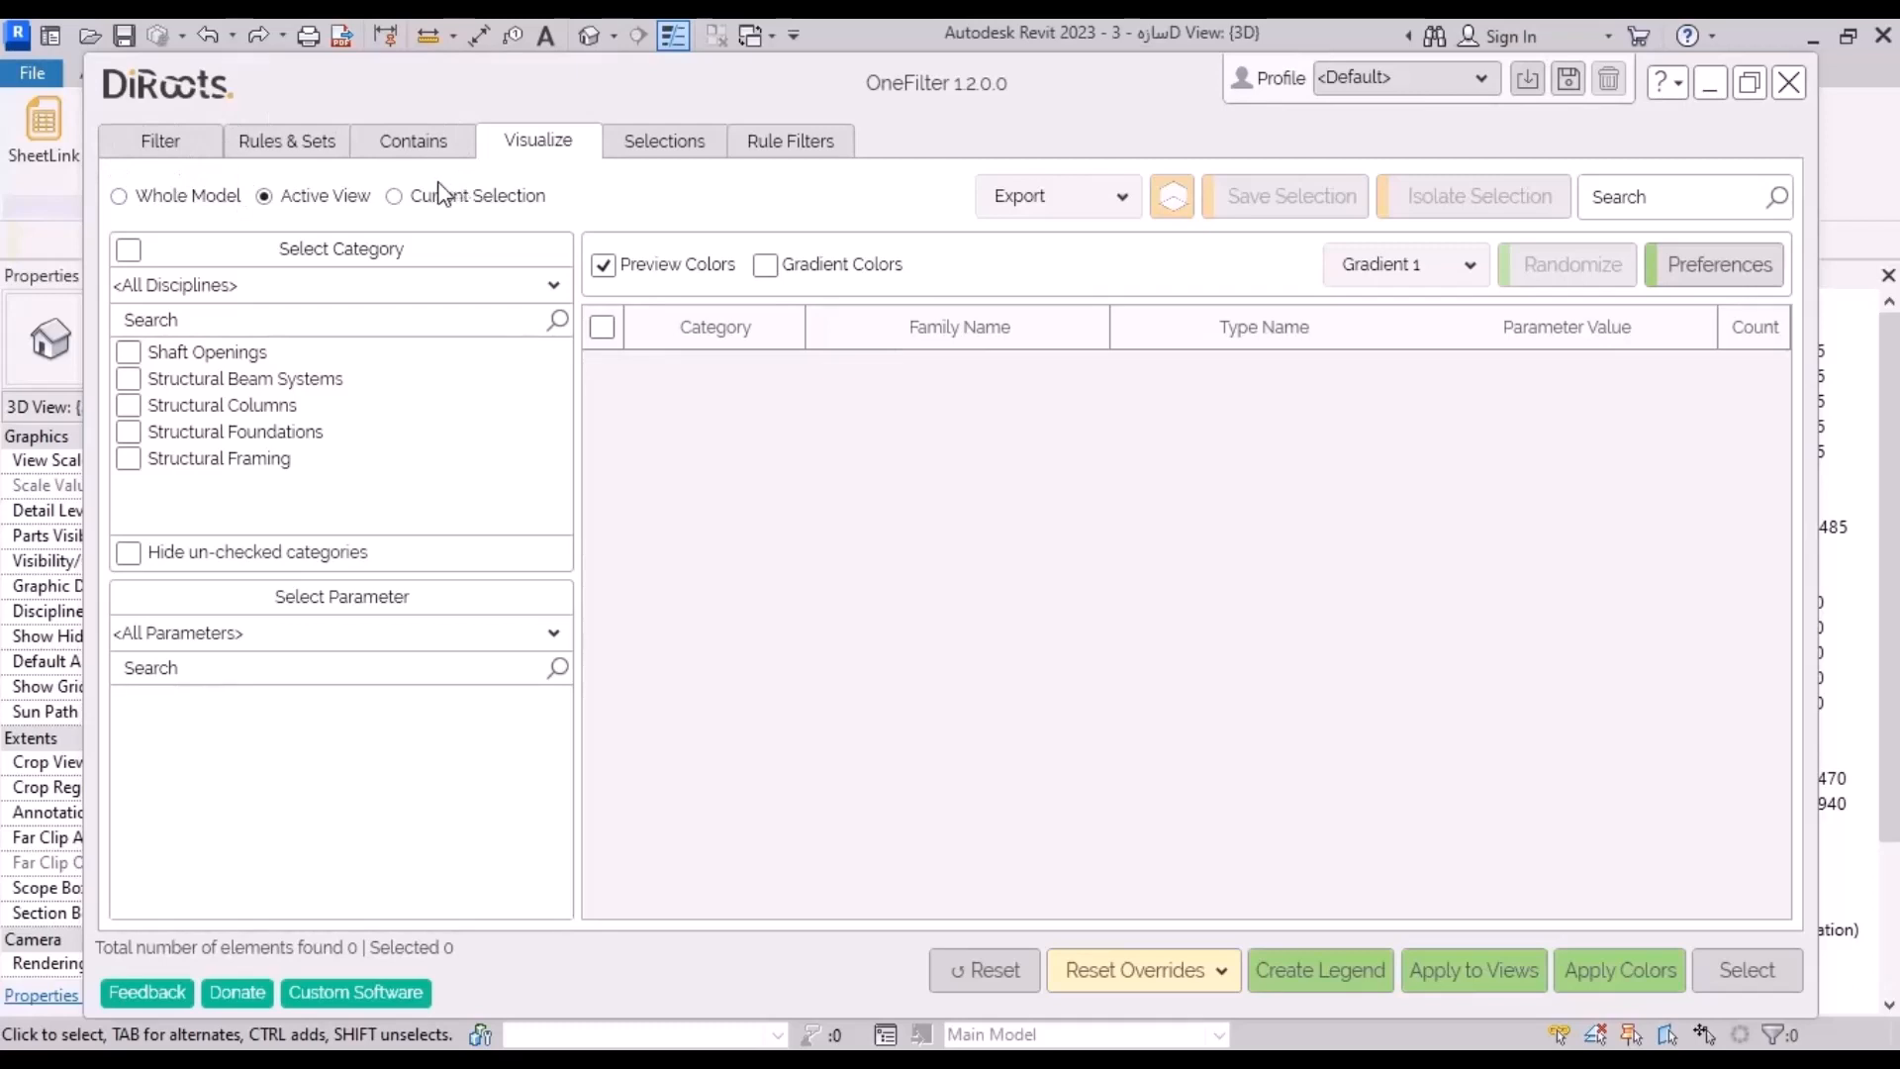
left_click(156, 148)
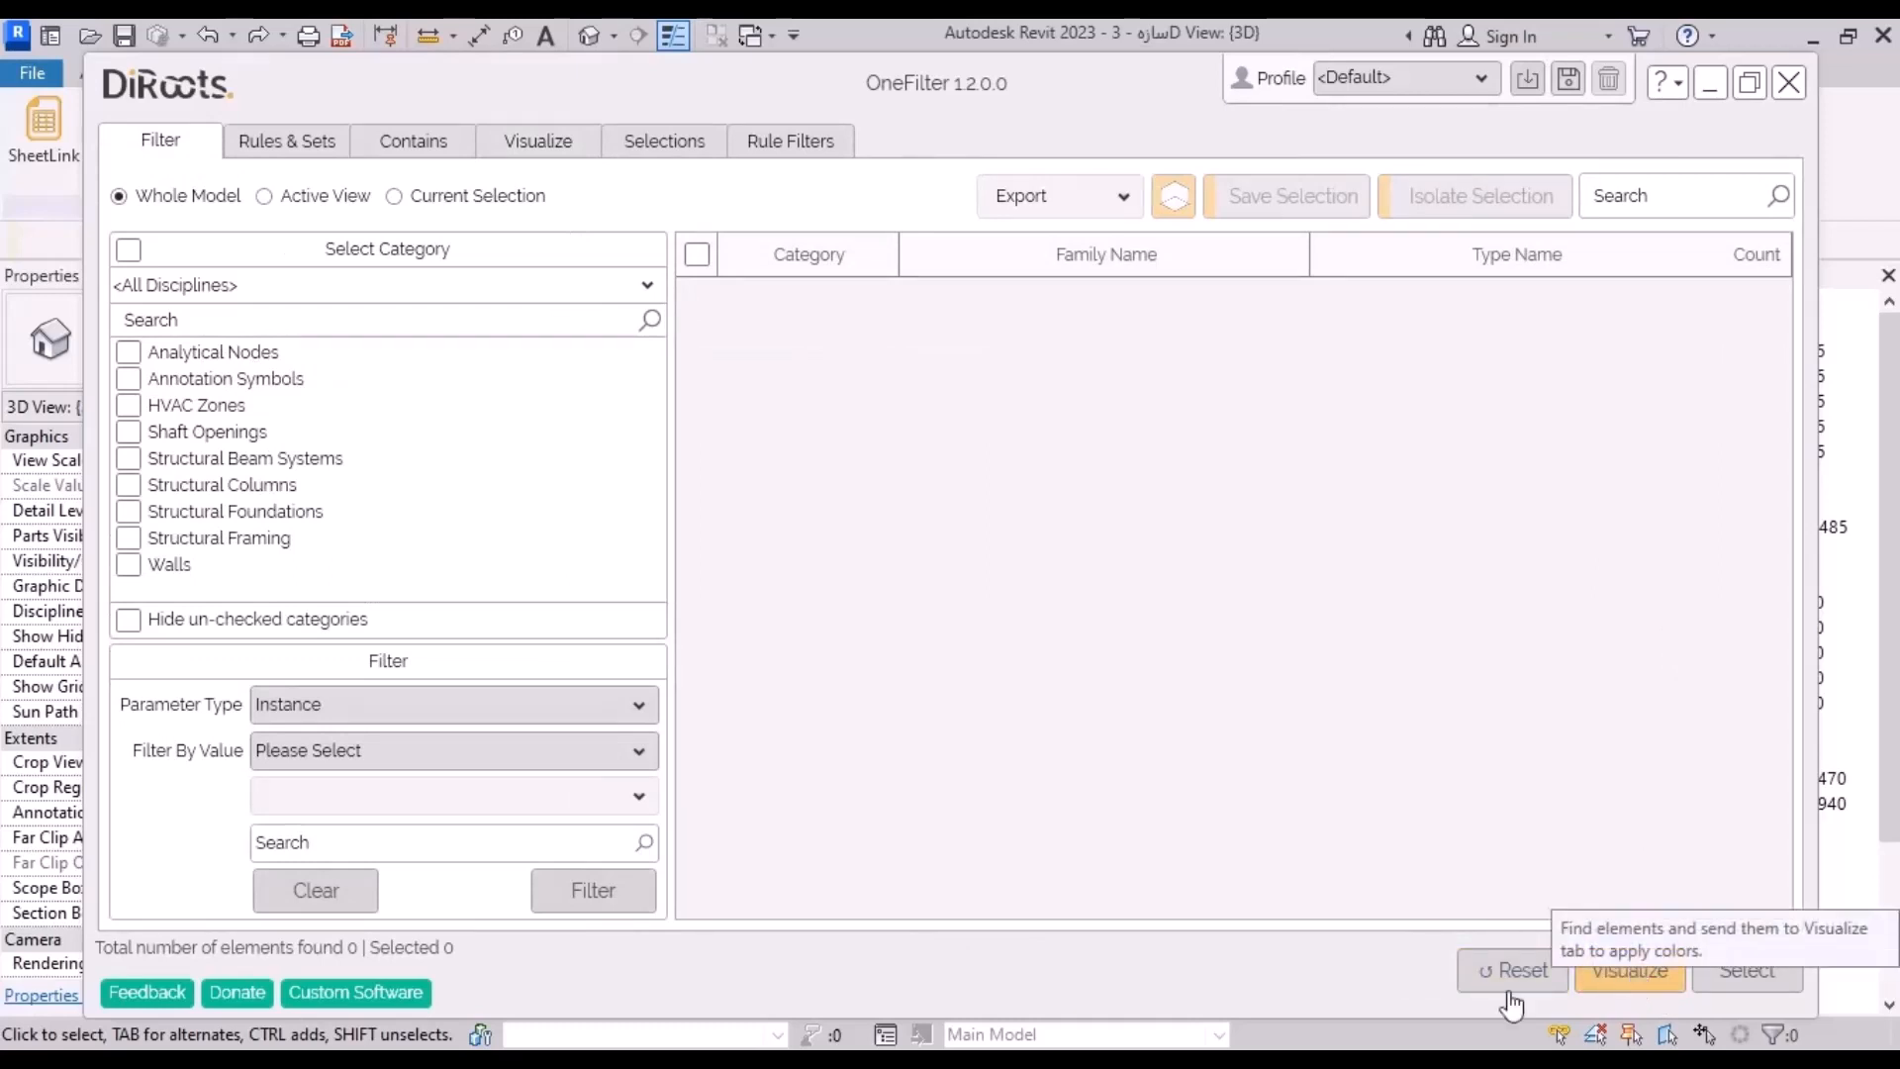
left_click(305, 150)
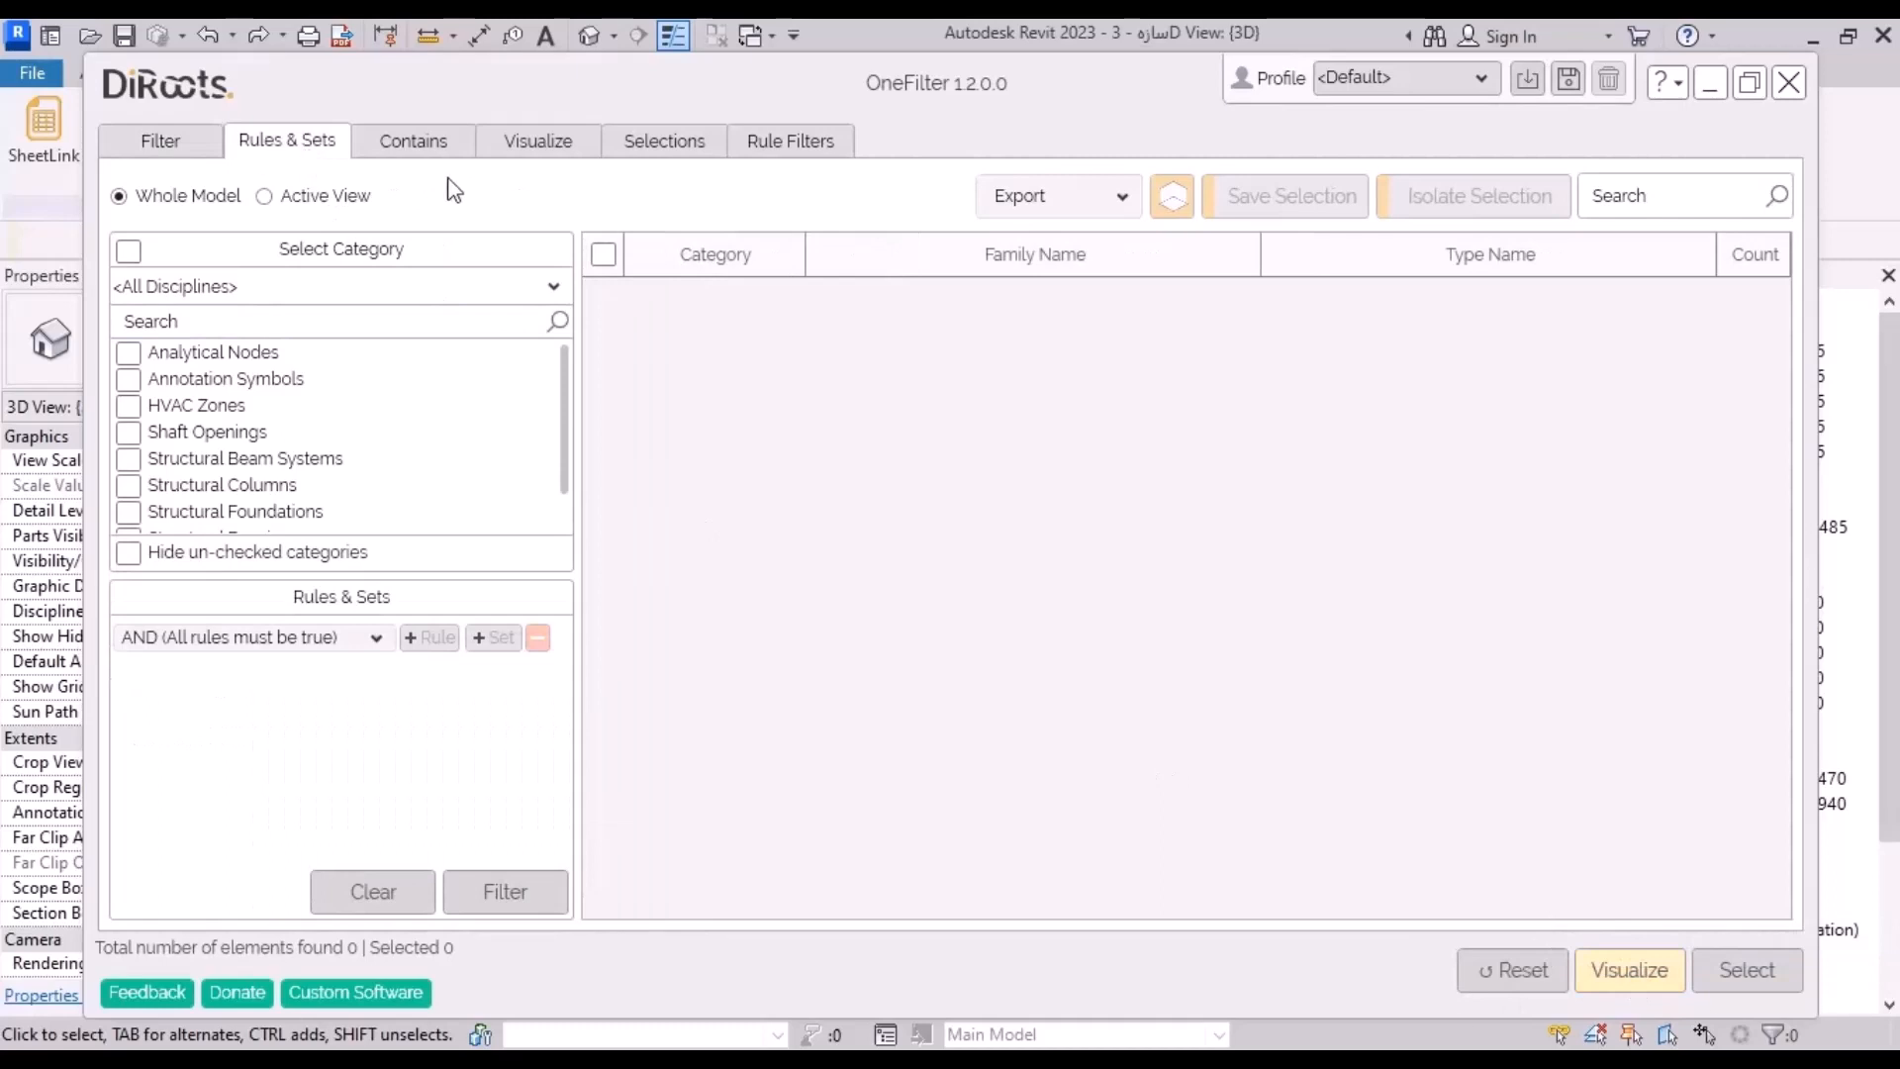
left_click(412, 146)
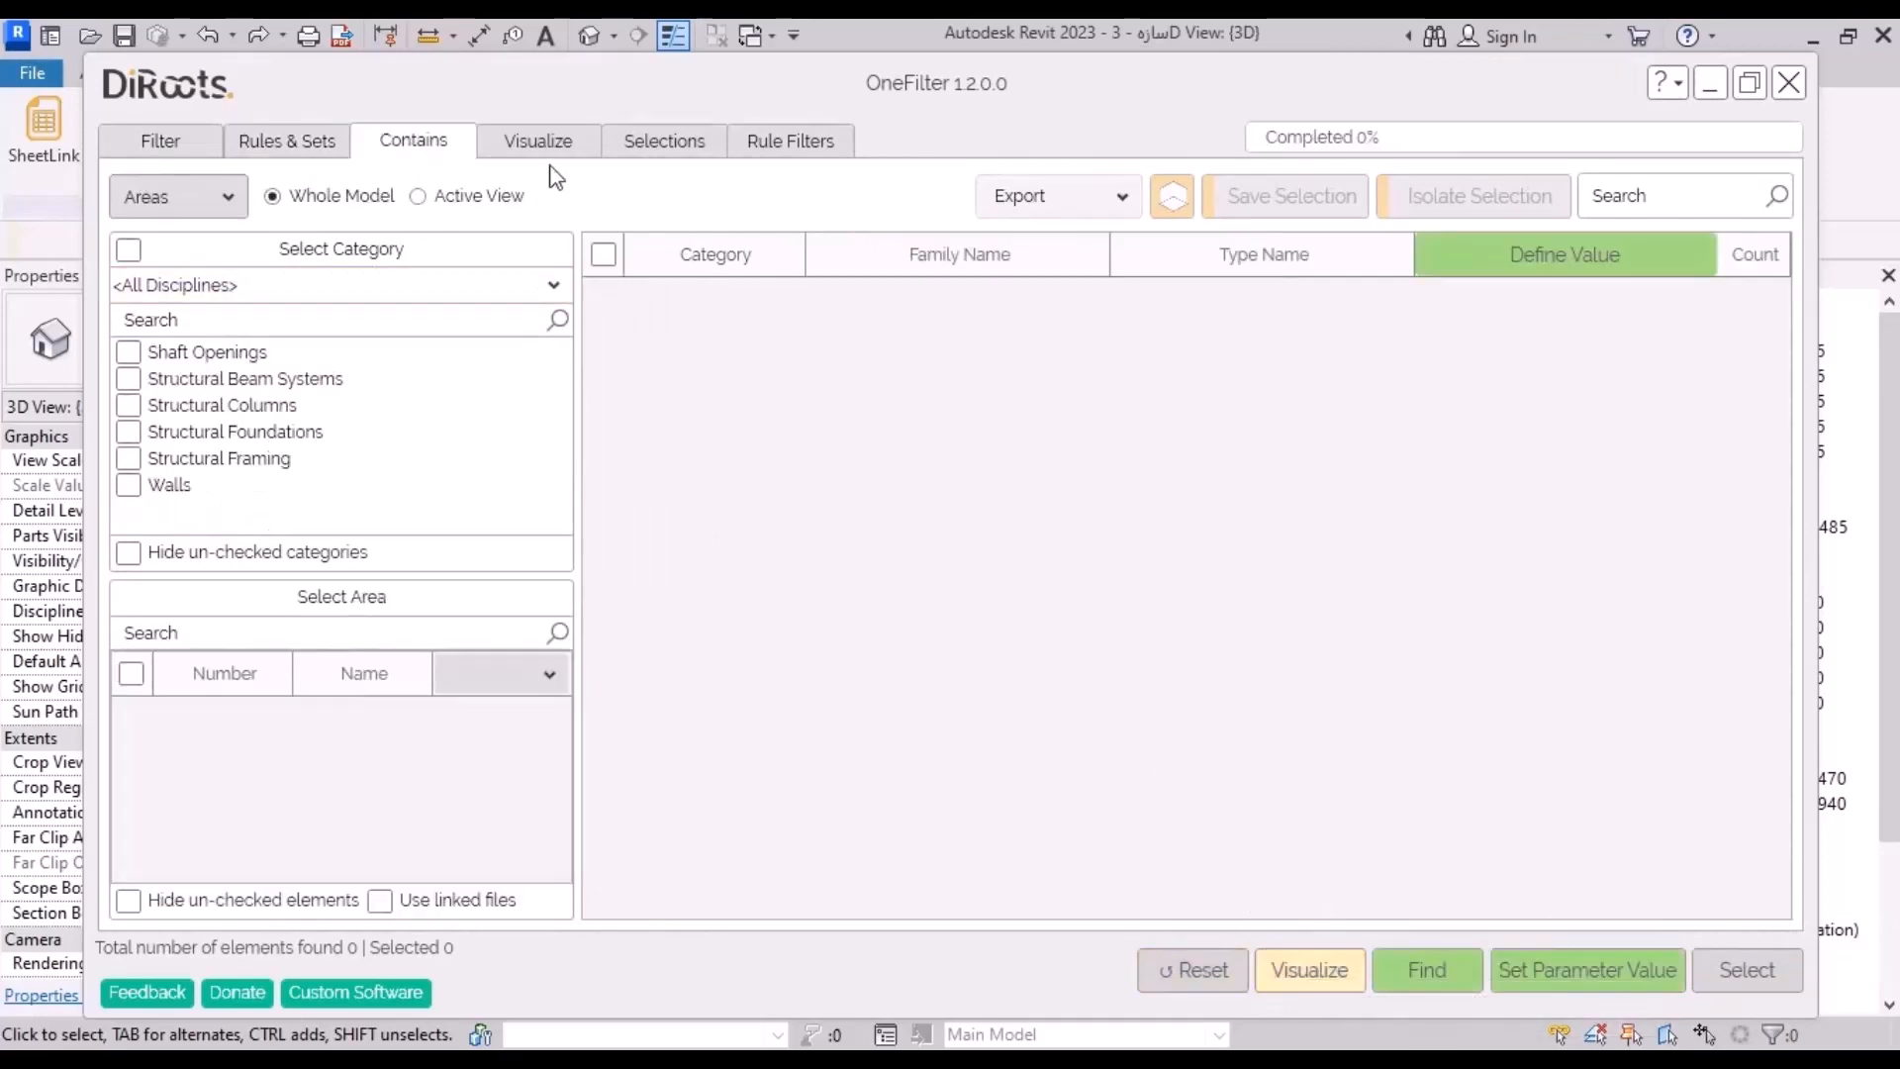
left_click(555, 140)
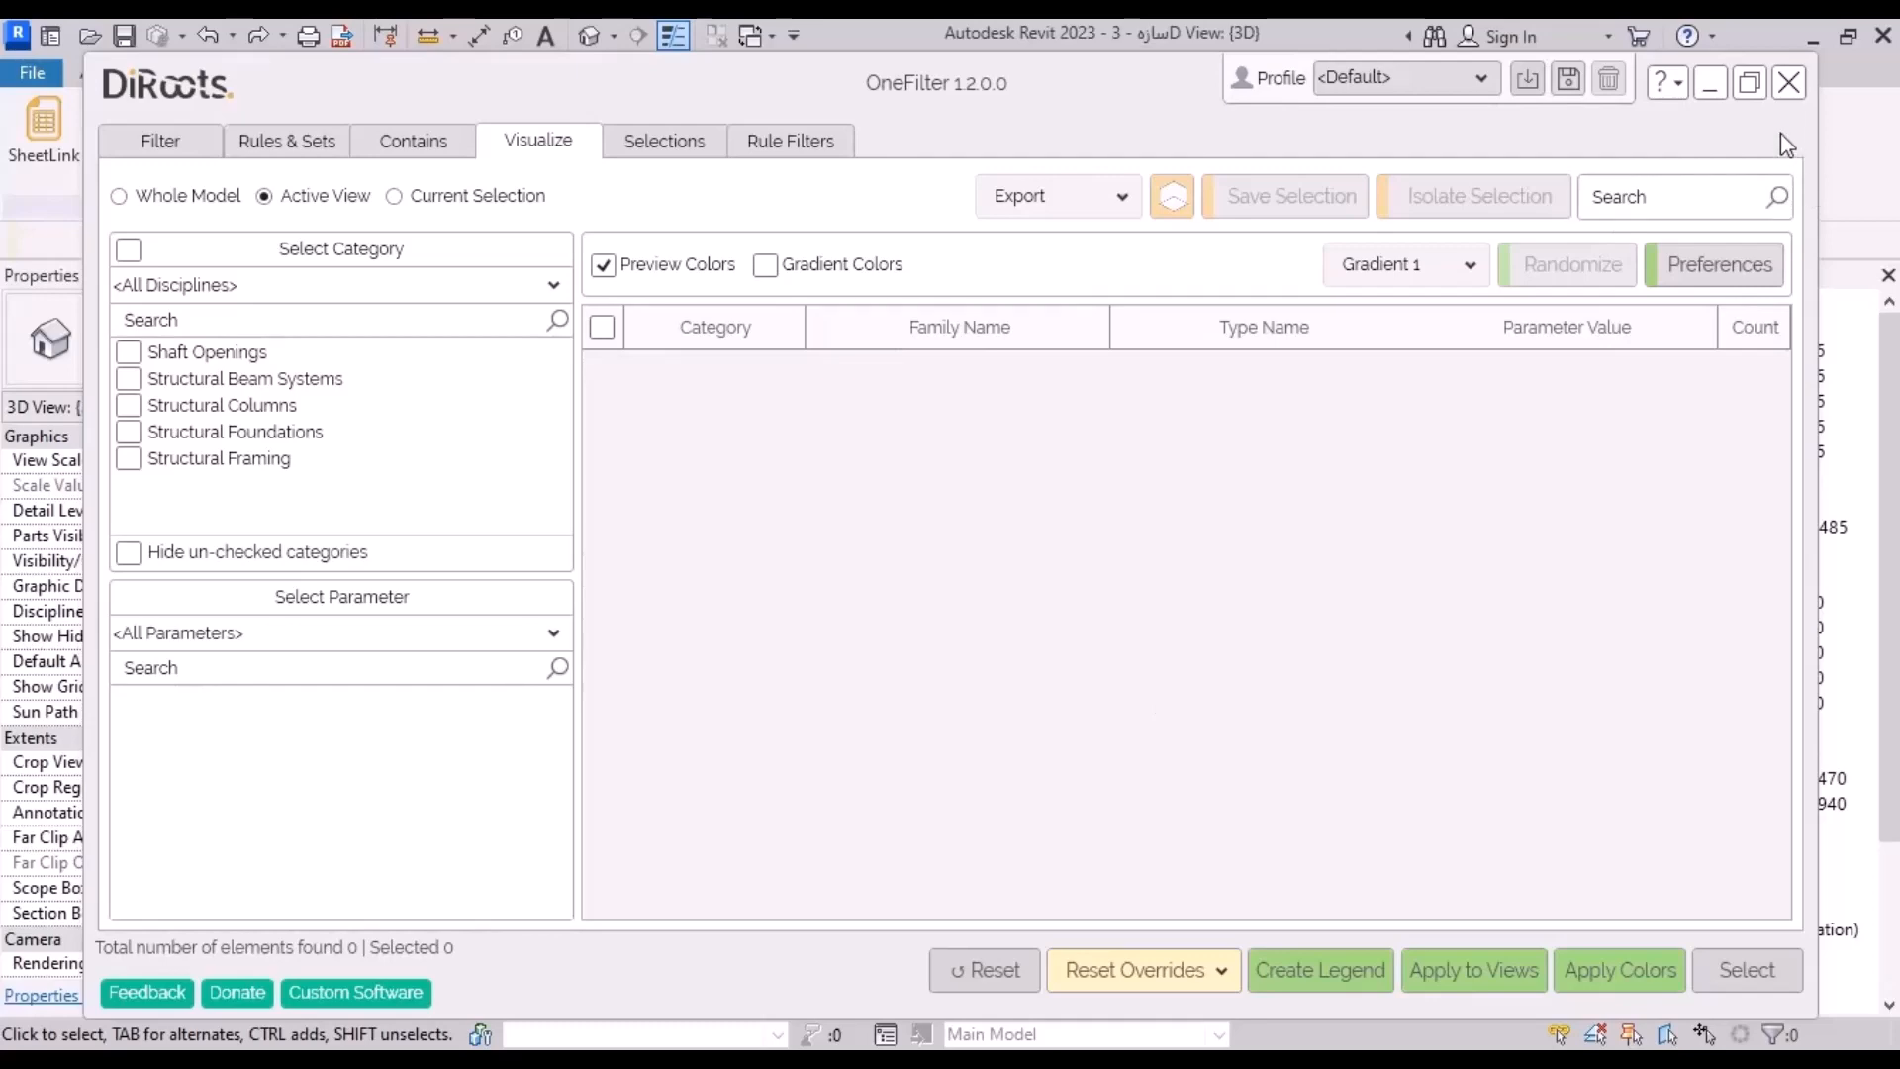
left_click(1789, 83)
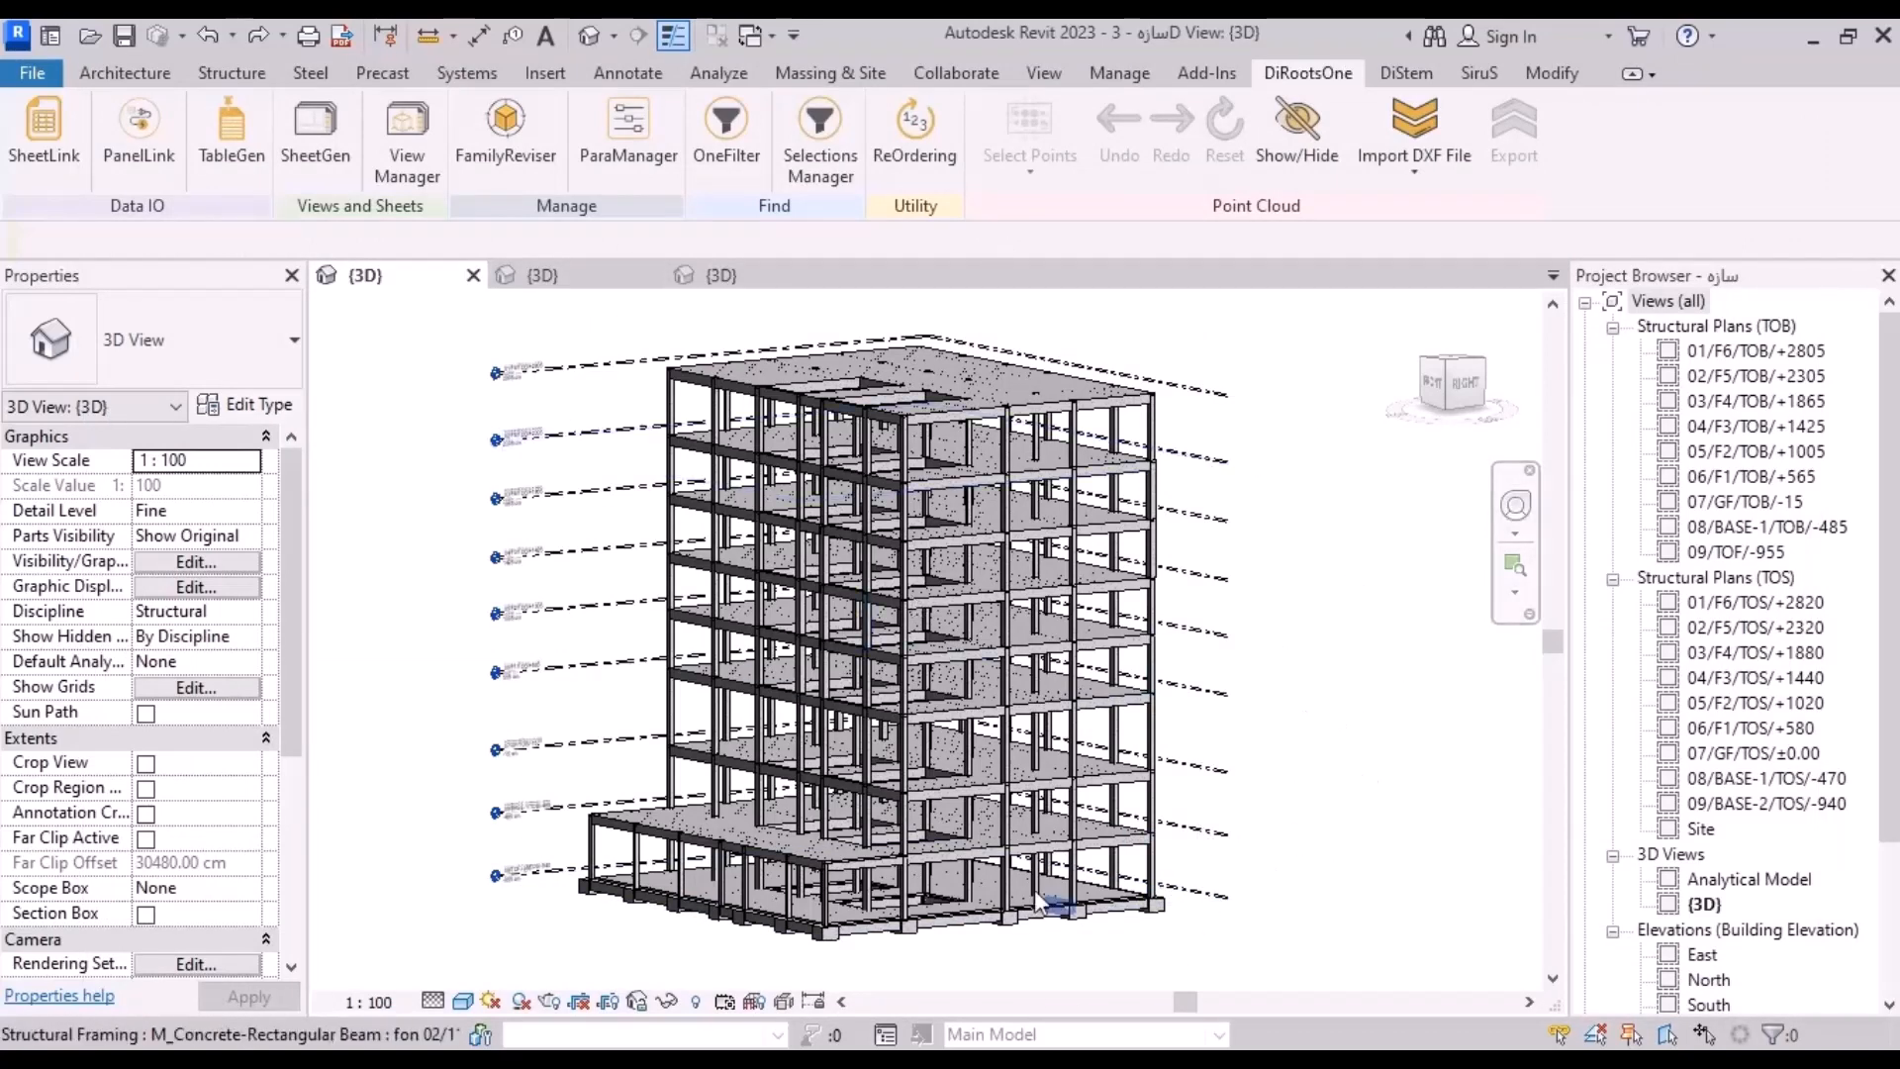
scroll(793, 907, "up", 4)
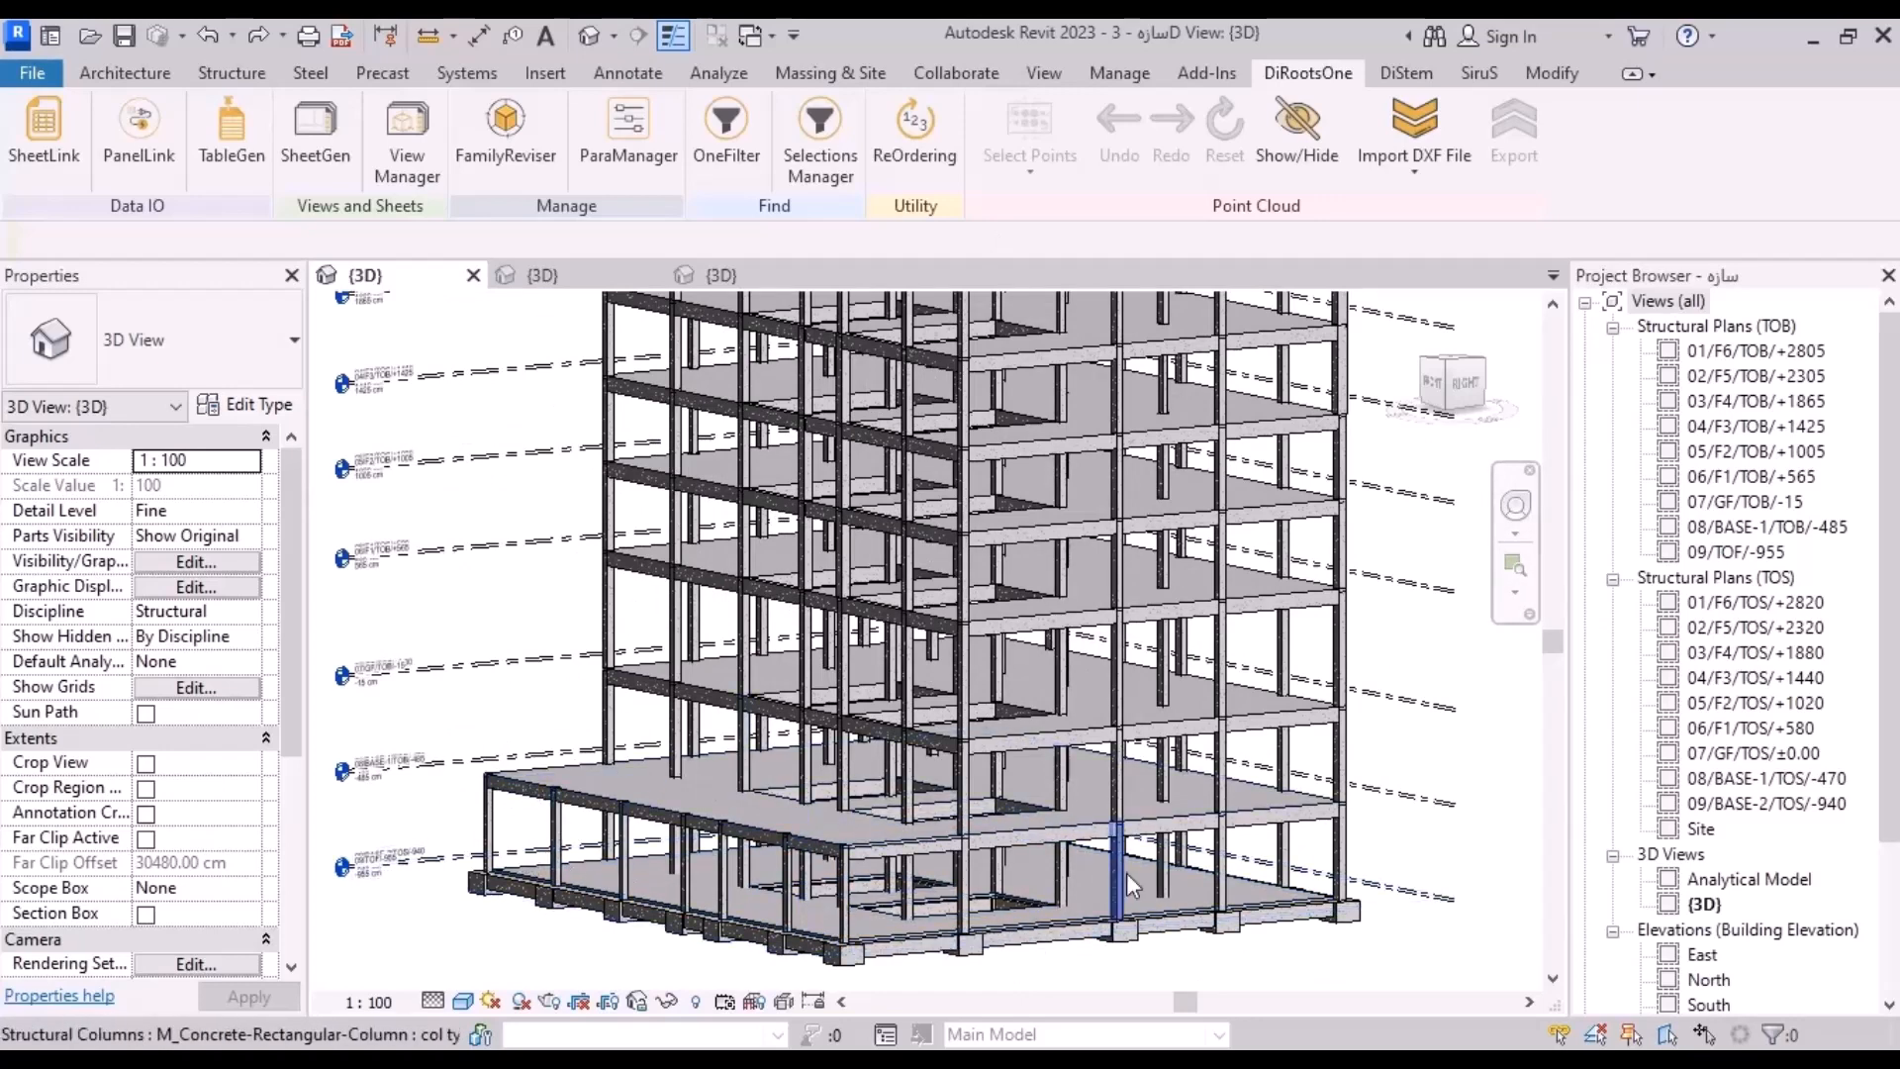
scroll(1446, 765, "down", 3)
middle_click_drag(1465, 722, 1362, 728)
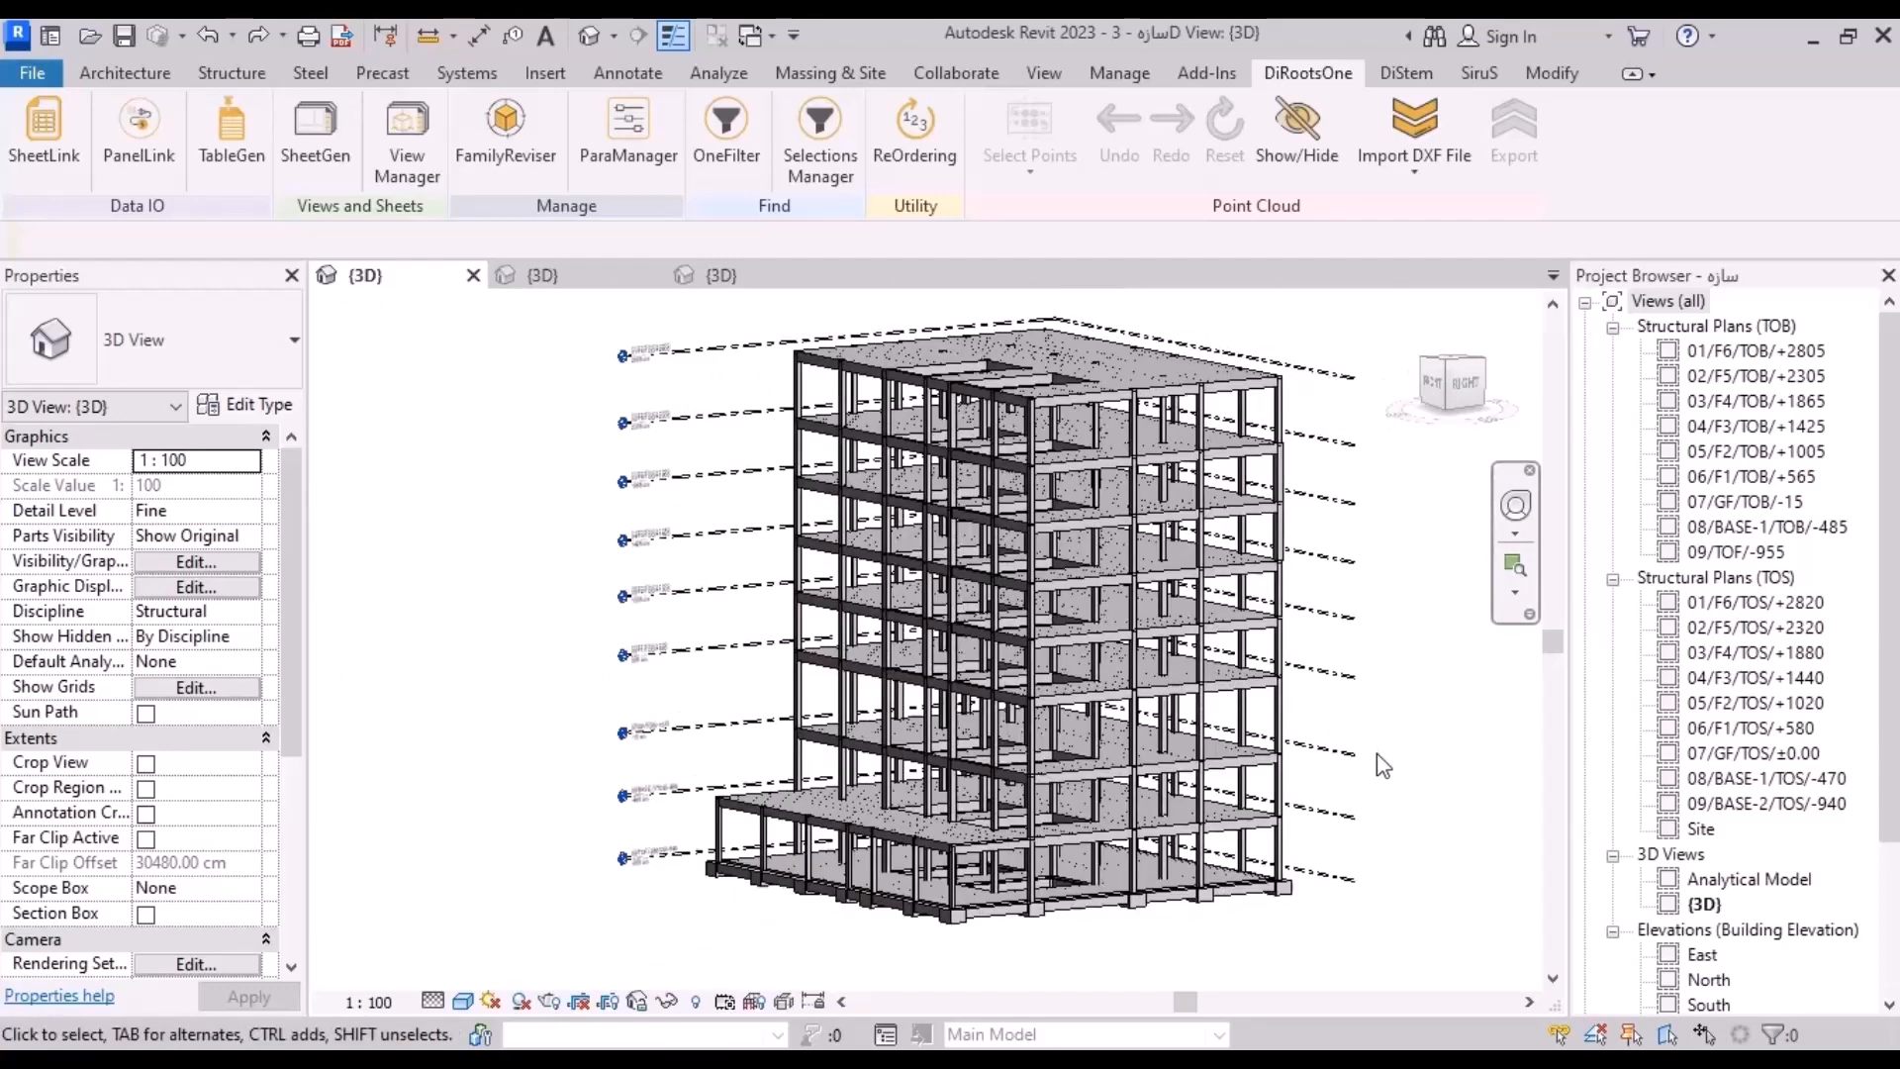
middle_click_drag(1366, 764, 1200, 755, "shift")
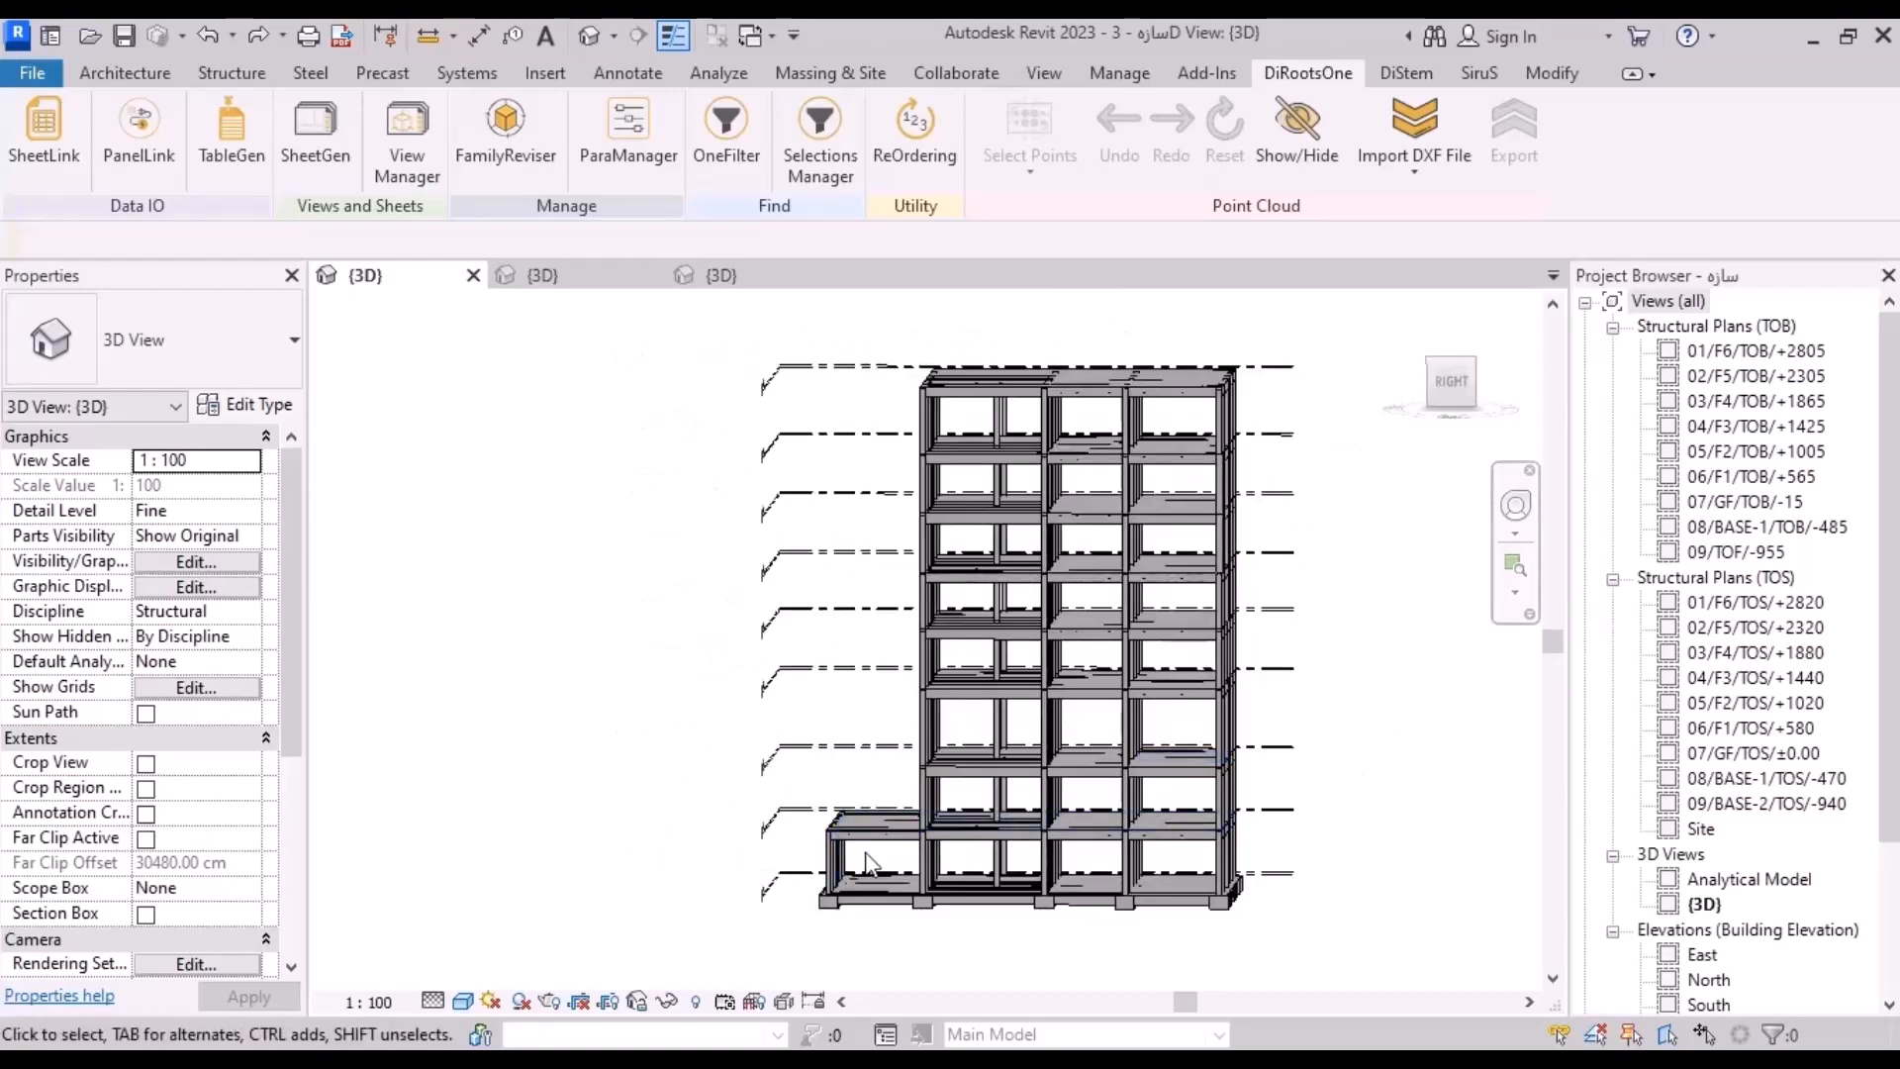
left_click_drag(866, 853, 821, 855)
middle_click_drag(947, 923, 1029, 938, "shift")
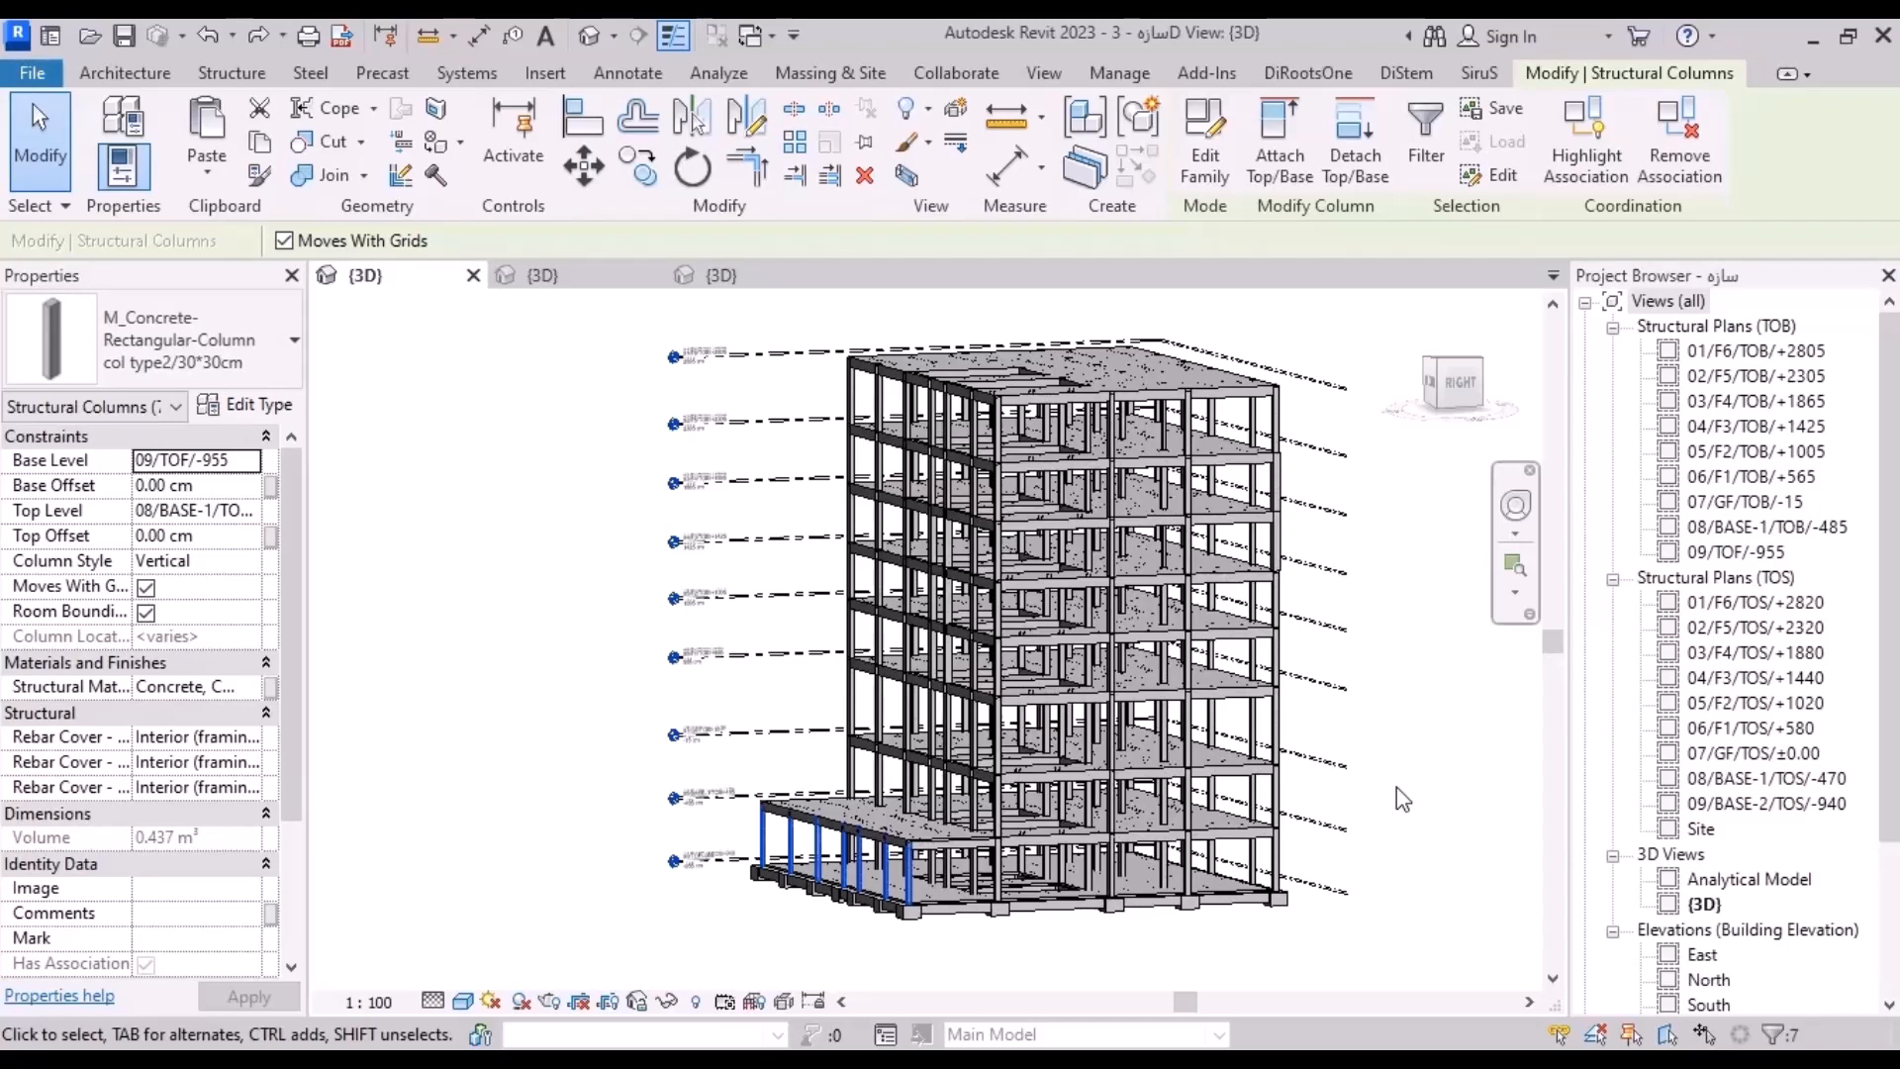
left_click(1399, 774)
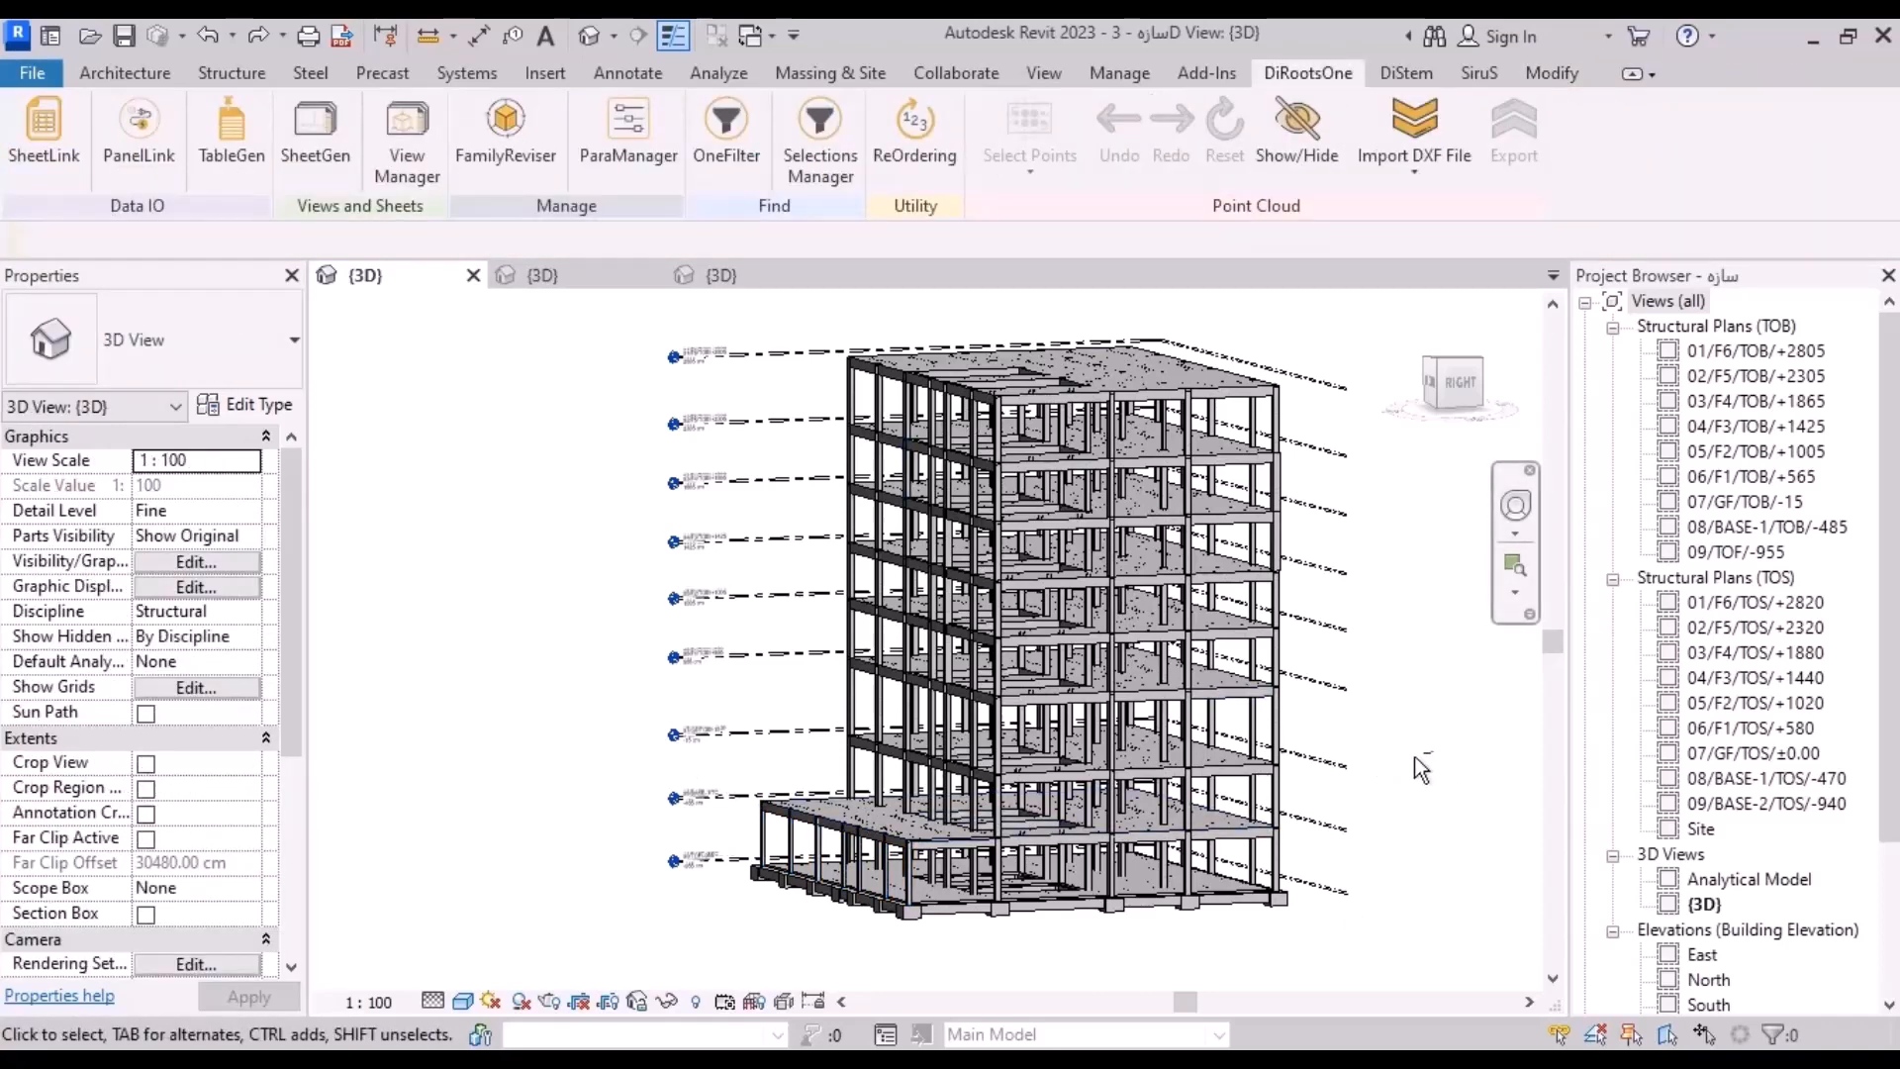
Step: Select the building's full-height tower without the low basement extension, and open OneFilter on that selection
middle_click_drag(1425, 771, 1350, 744, "shift")
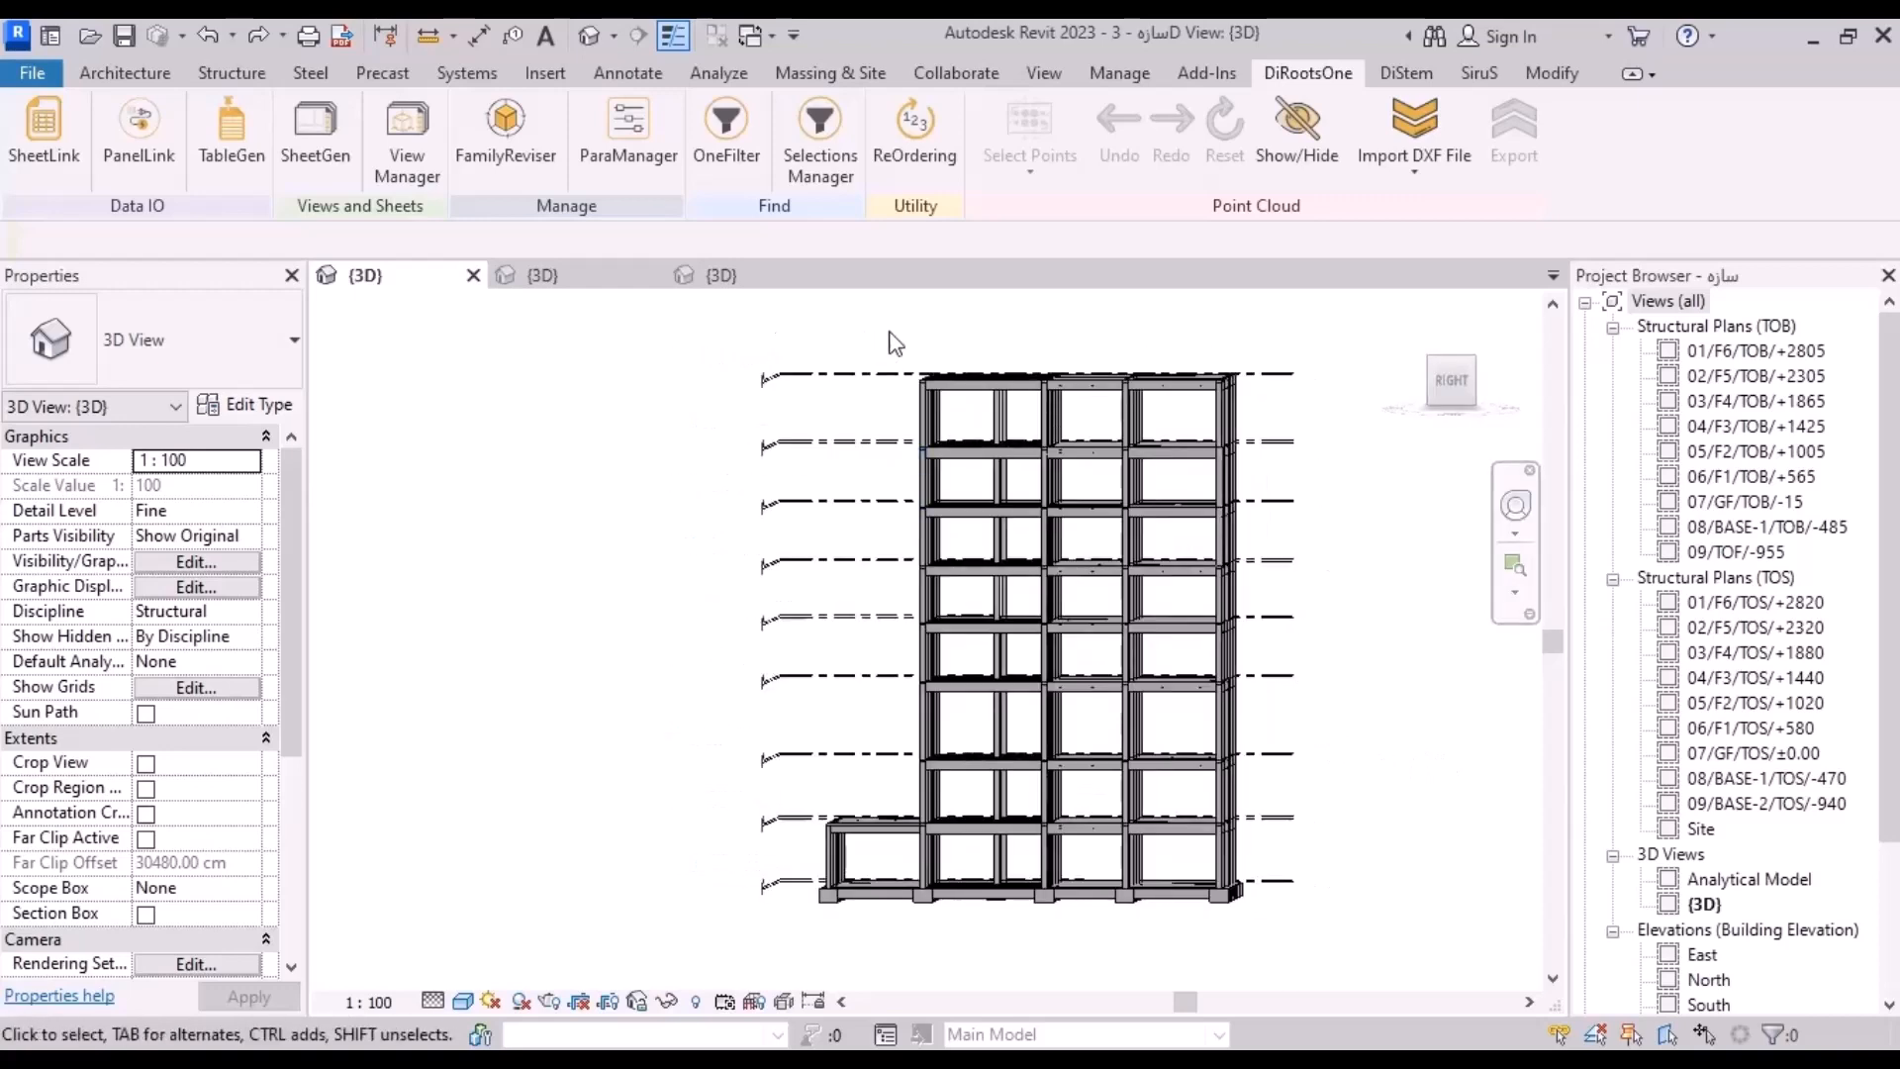
left_click_drag(881, 319, 1285, 996)
middle_click_drag(1032, 967, 964, 782, "shift")
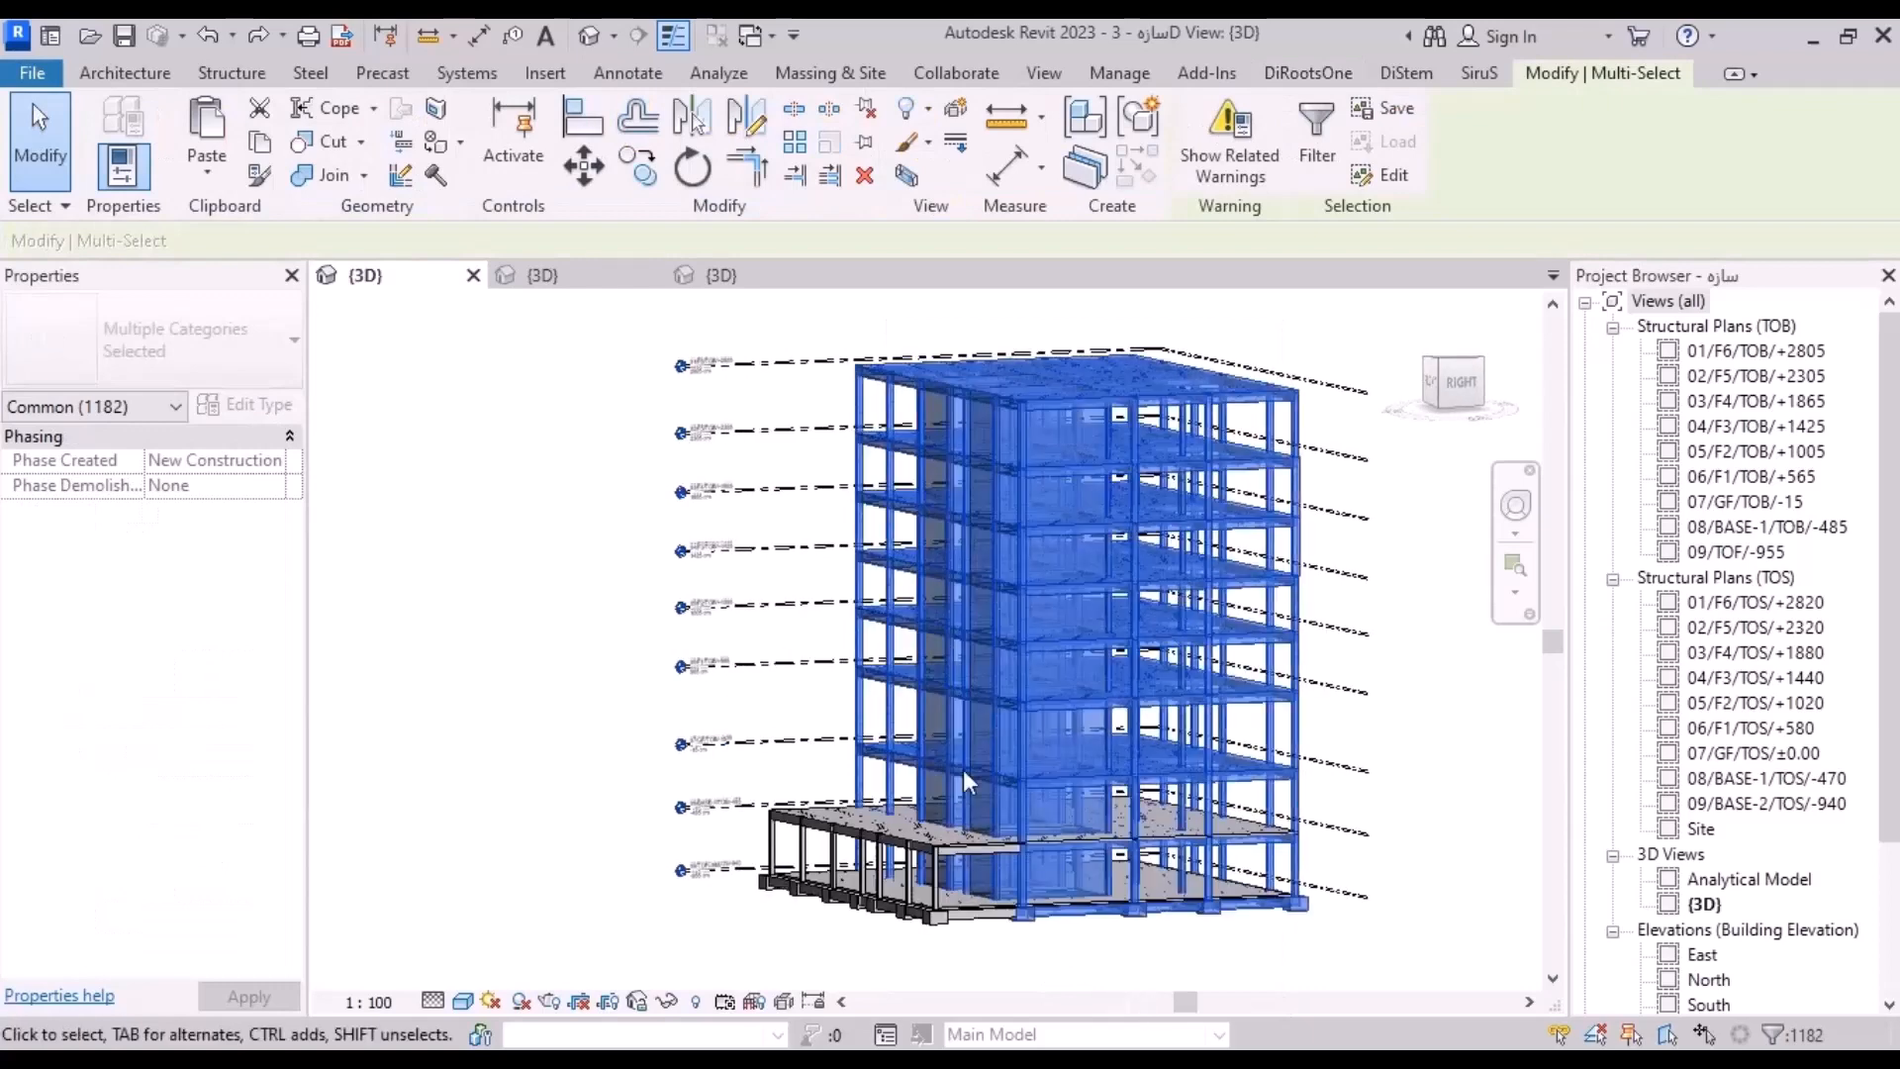
left_click(1307, 72)
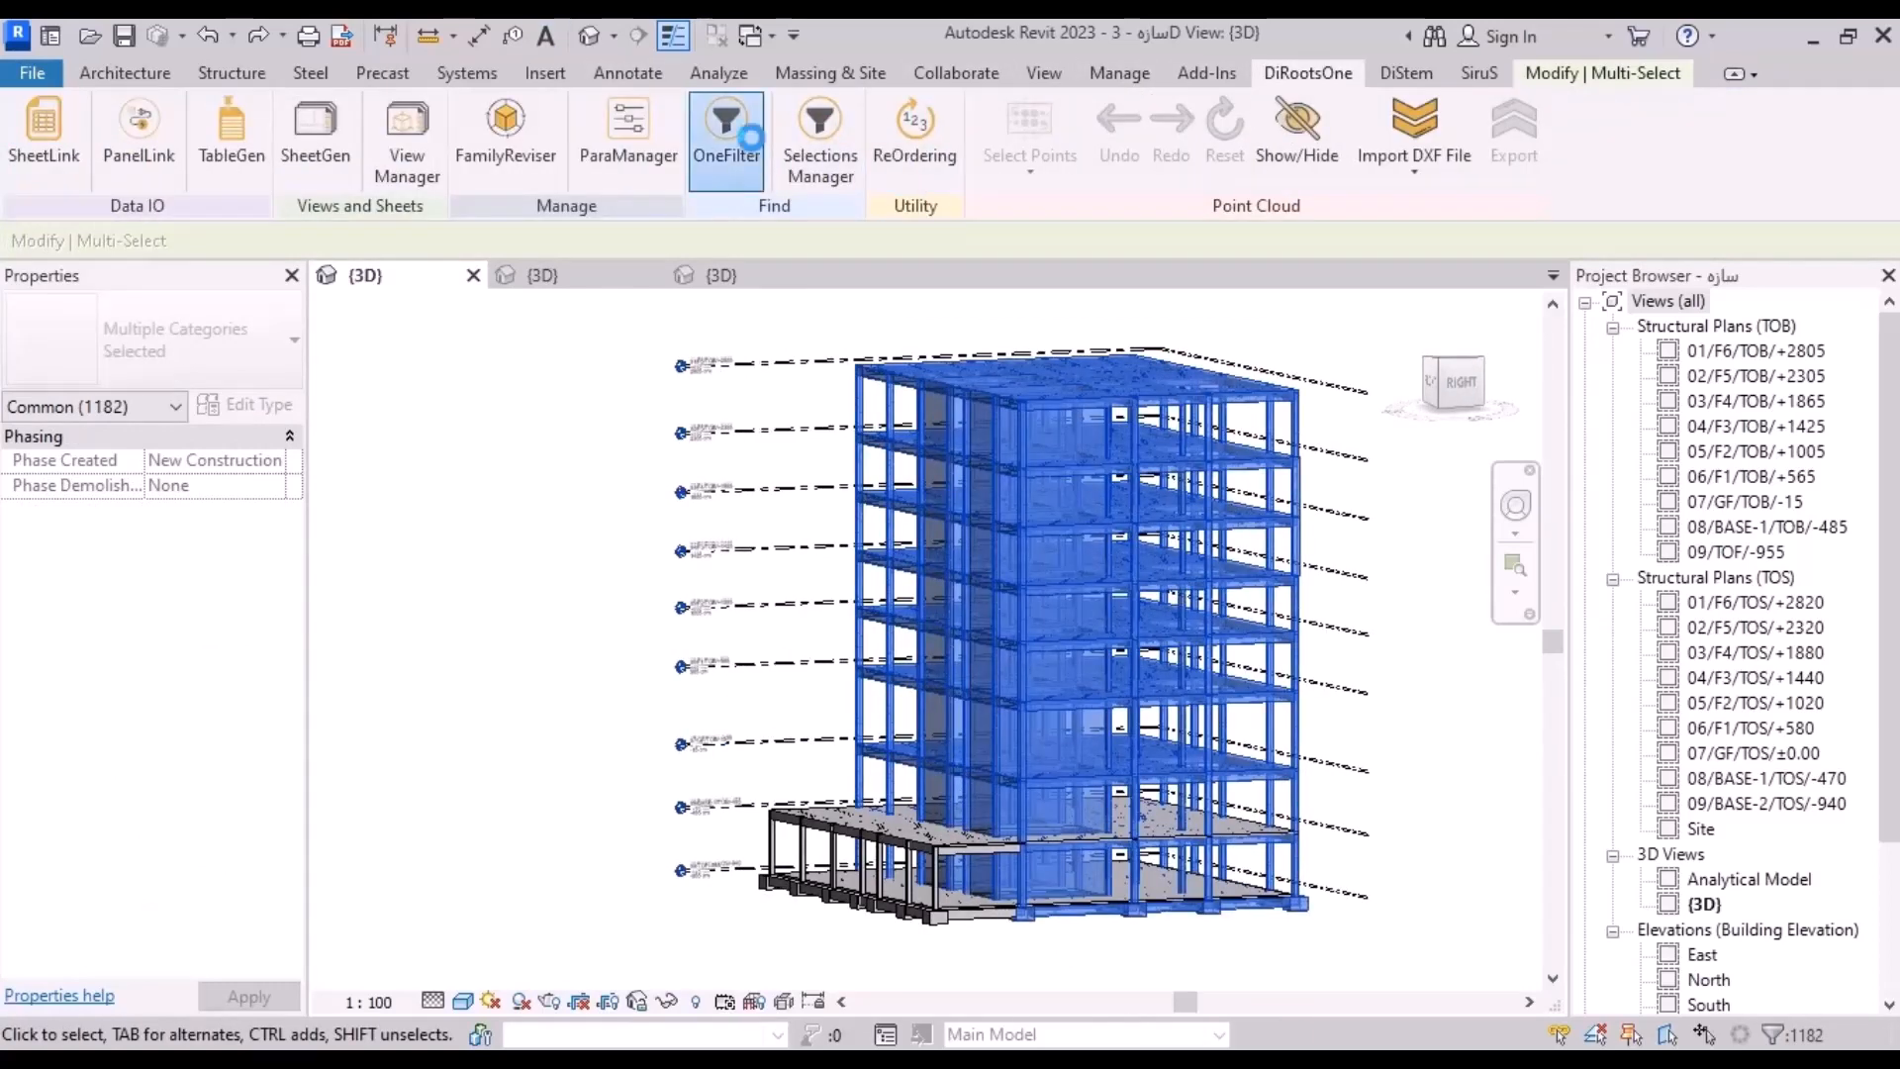
left_click(750, 137)
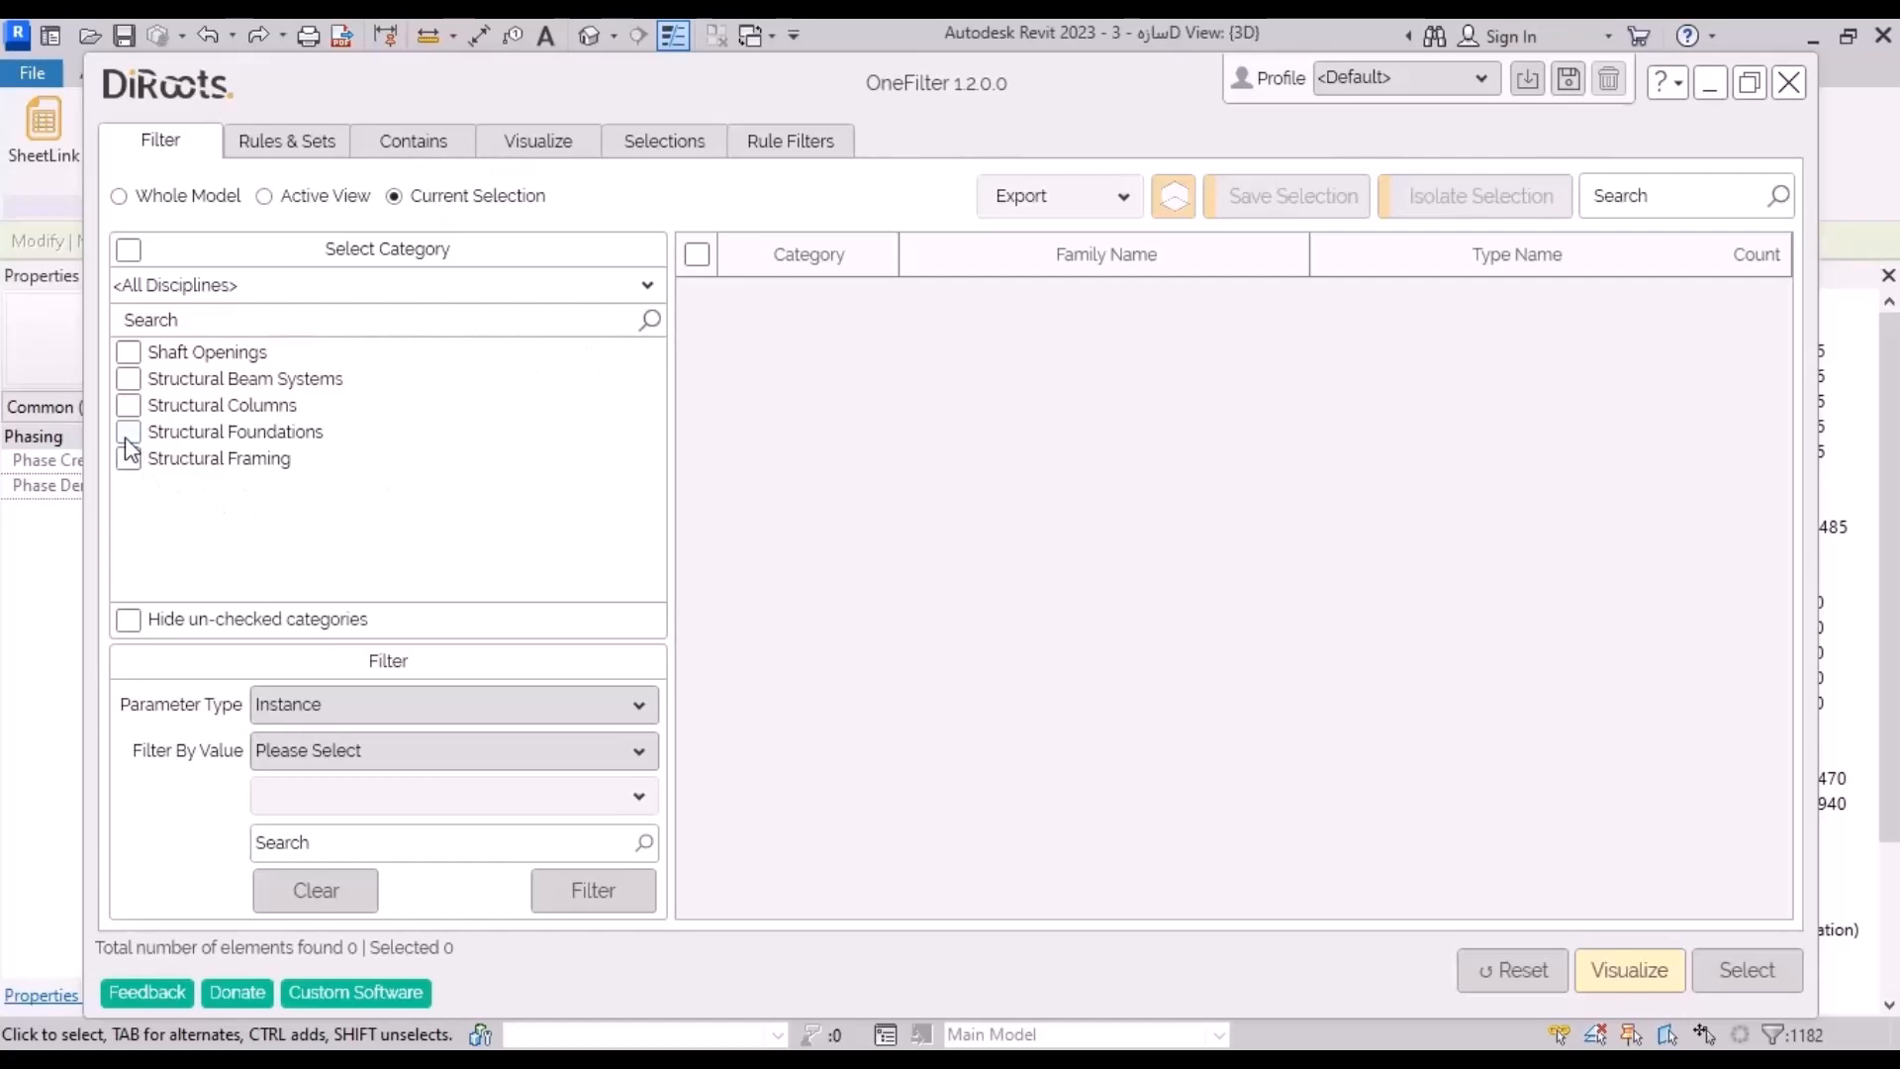
Step: Restrict the filter to Structural Columns and set it to use the Type parameter Type Name
left_click(127, 406)
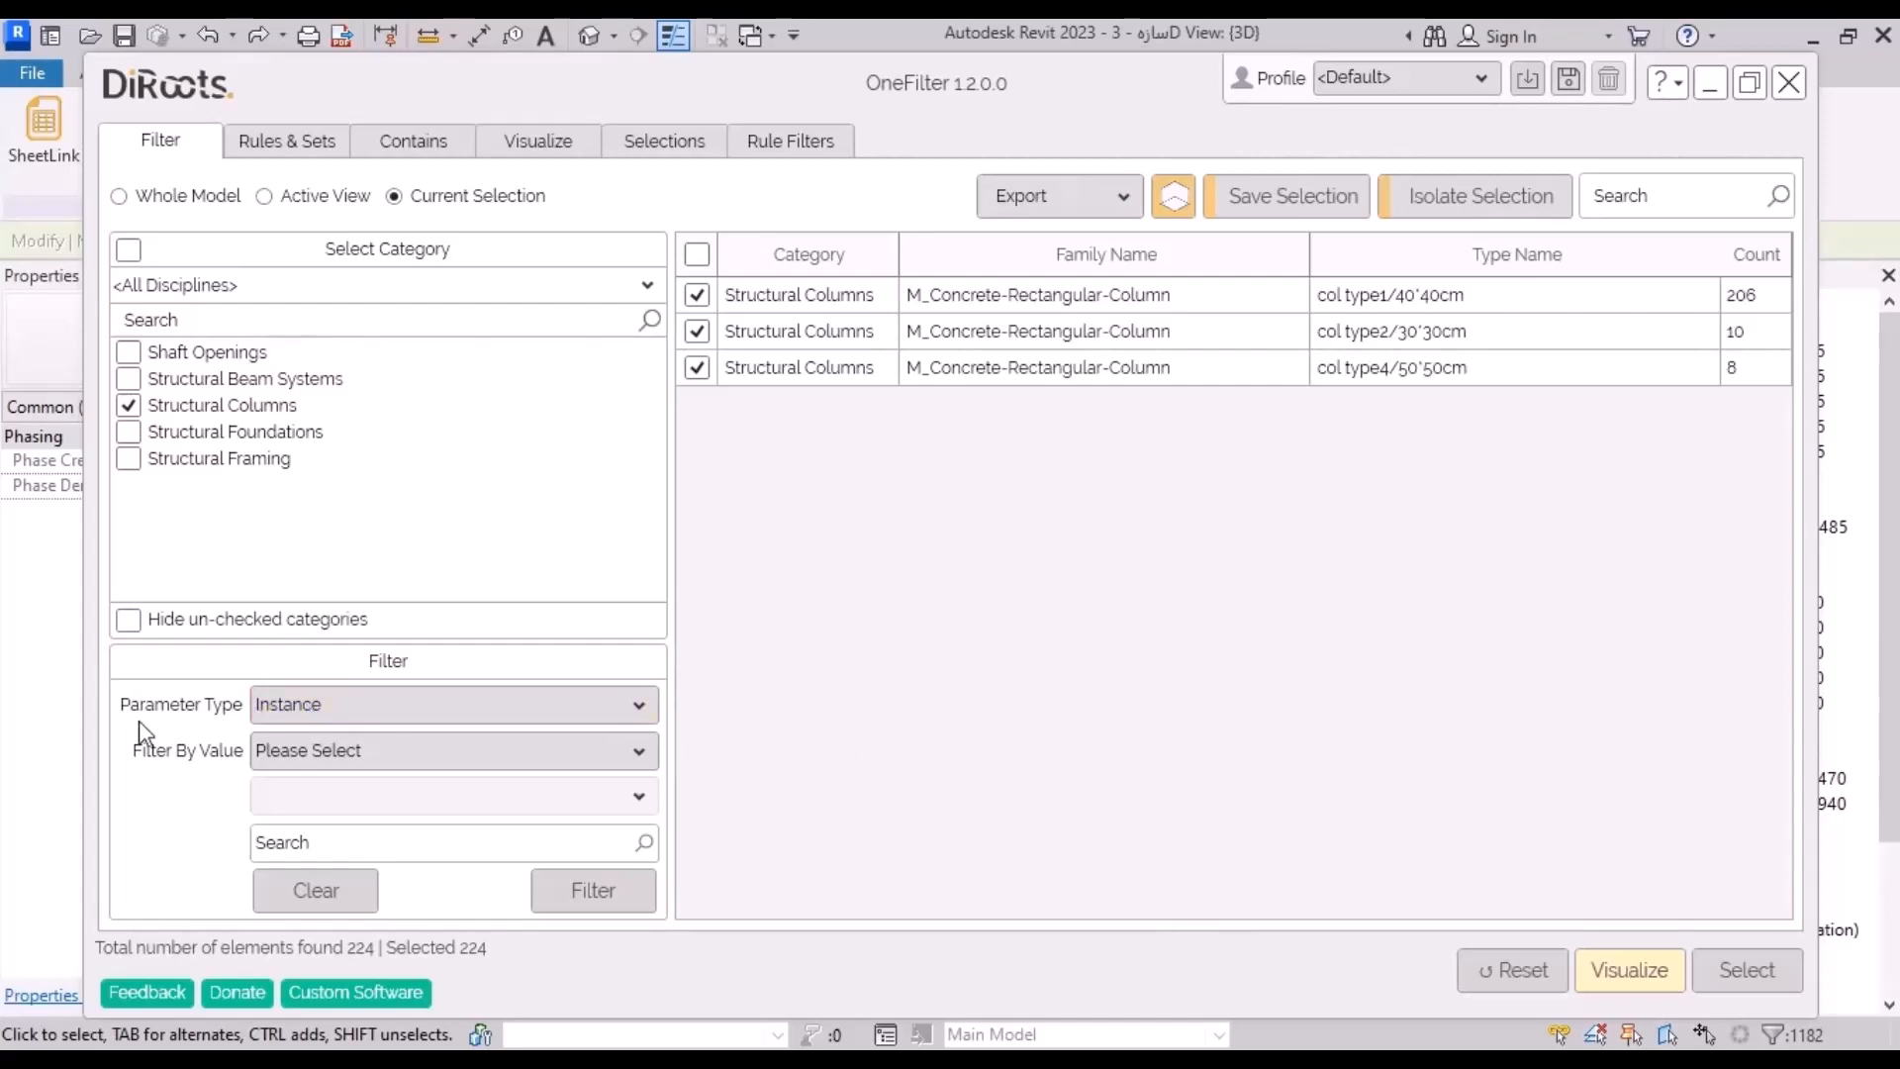
left_click(331, 709)
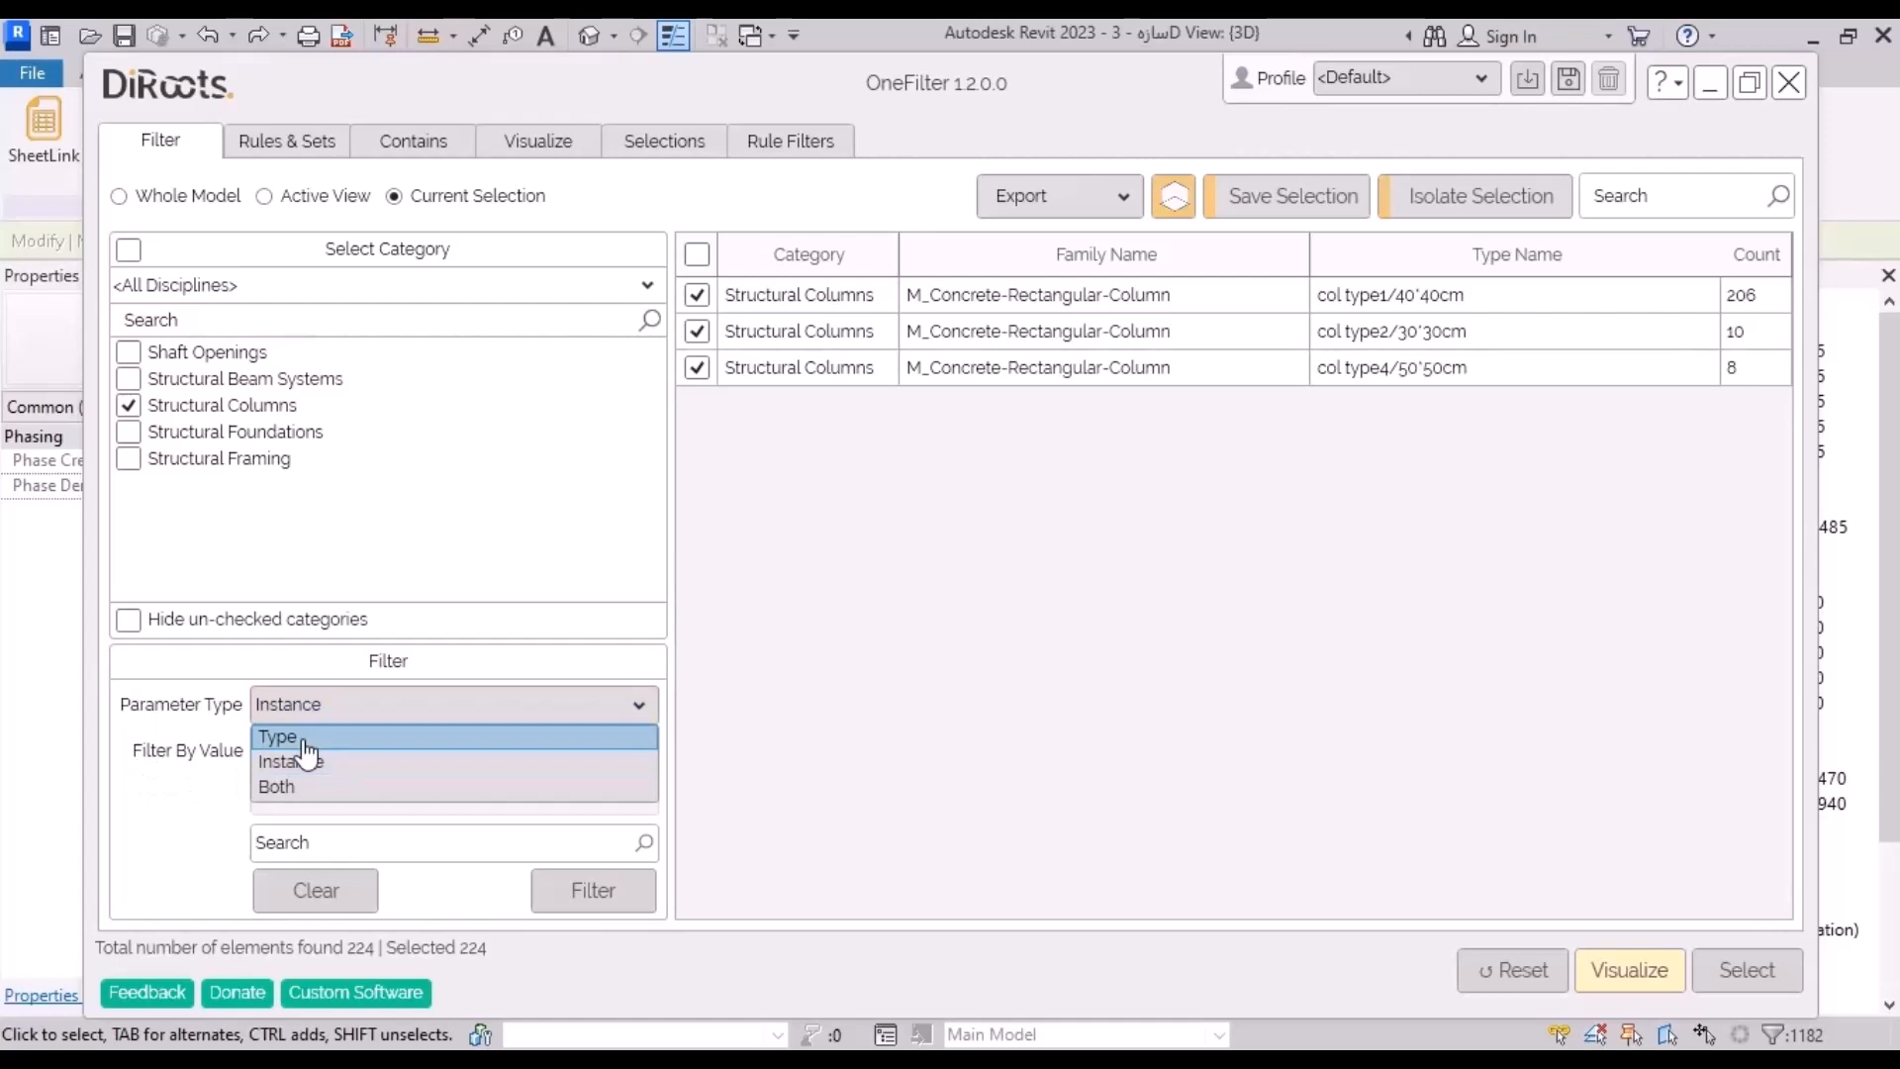
left_click(306, 755)
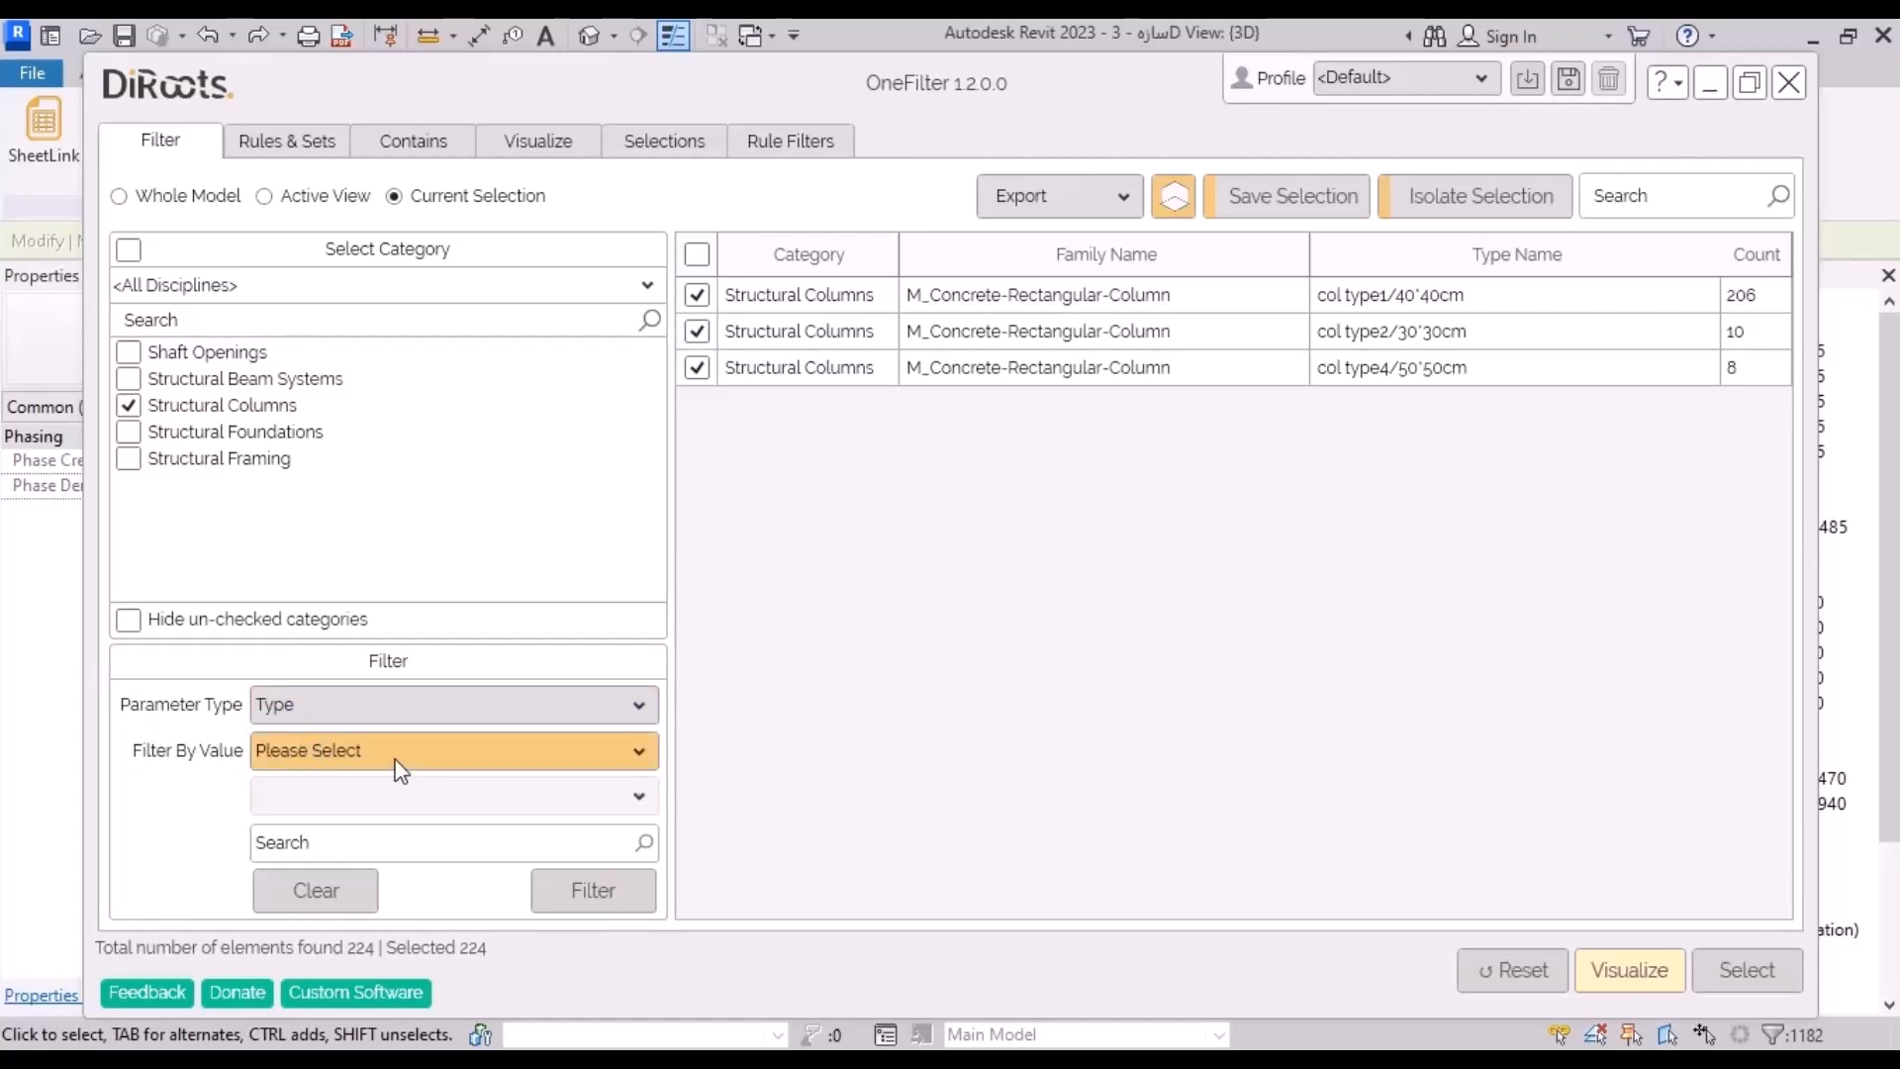
left_click(399, 768)
scroll(374, 569, "down", 3)
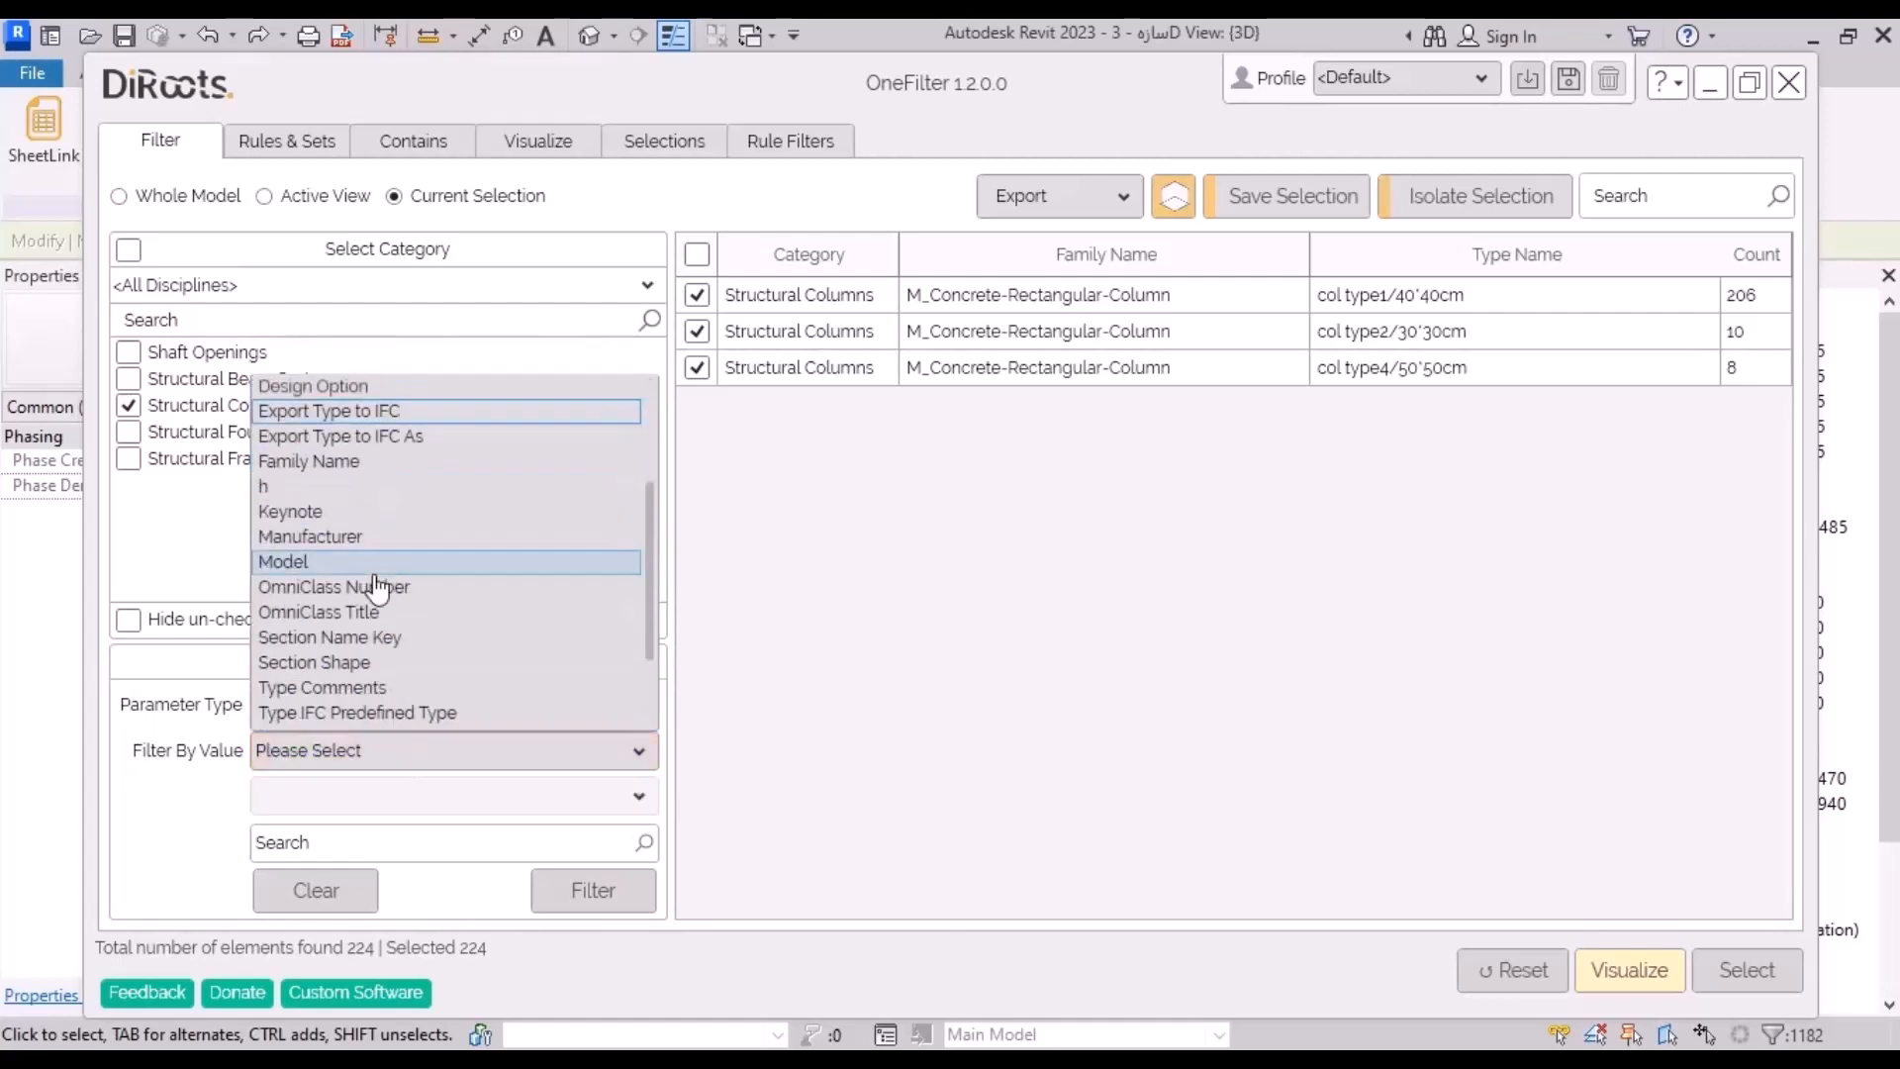
scroll(379, 587, "down", 3)
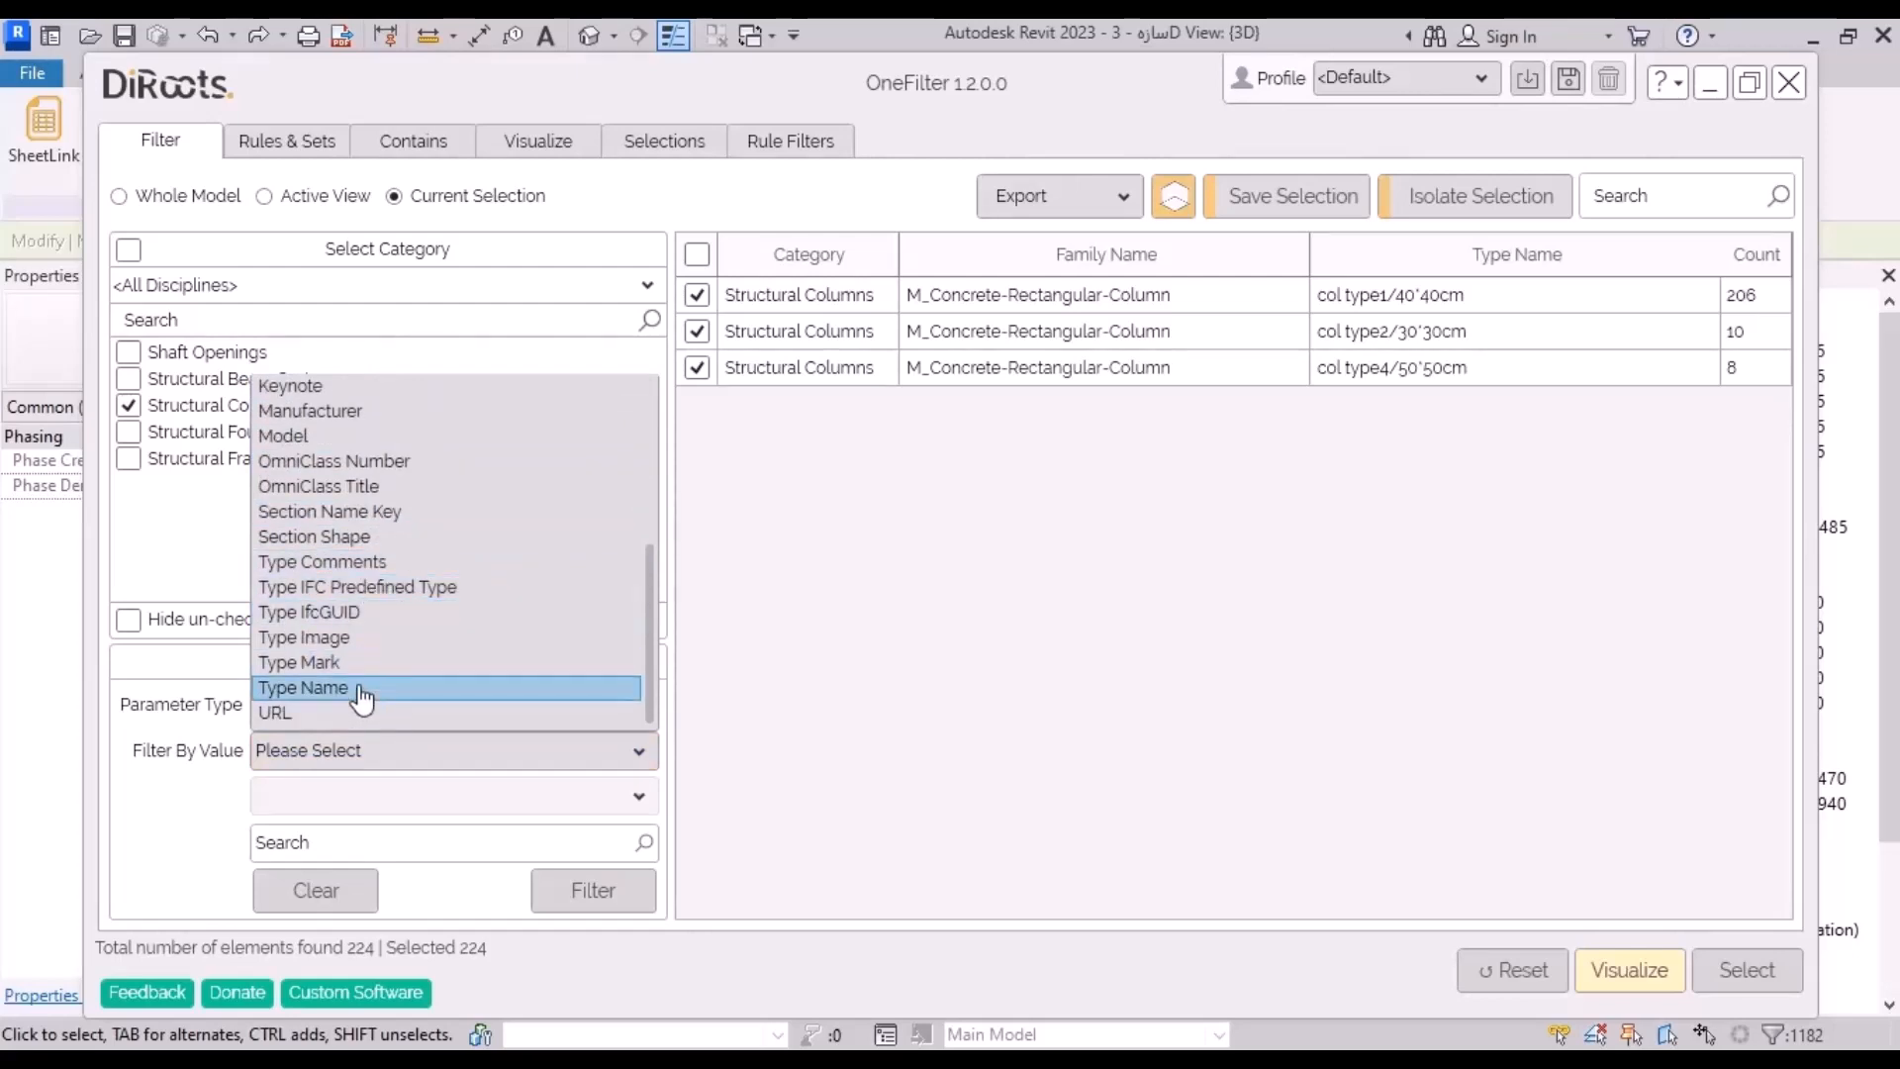
left_click(365, 691)
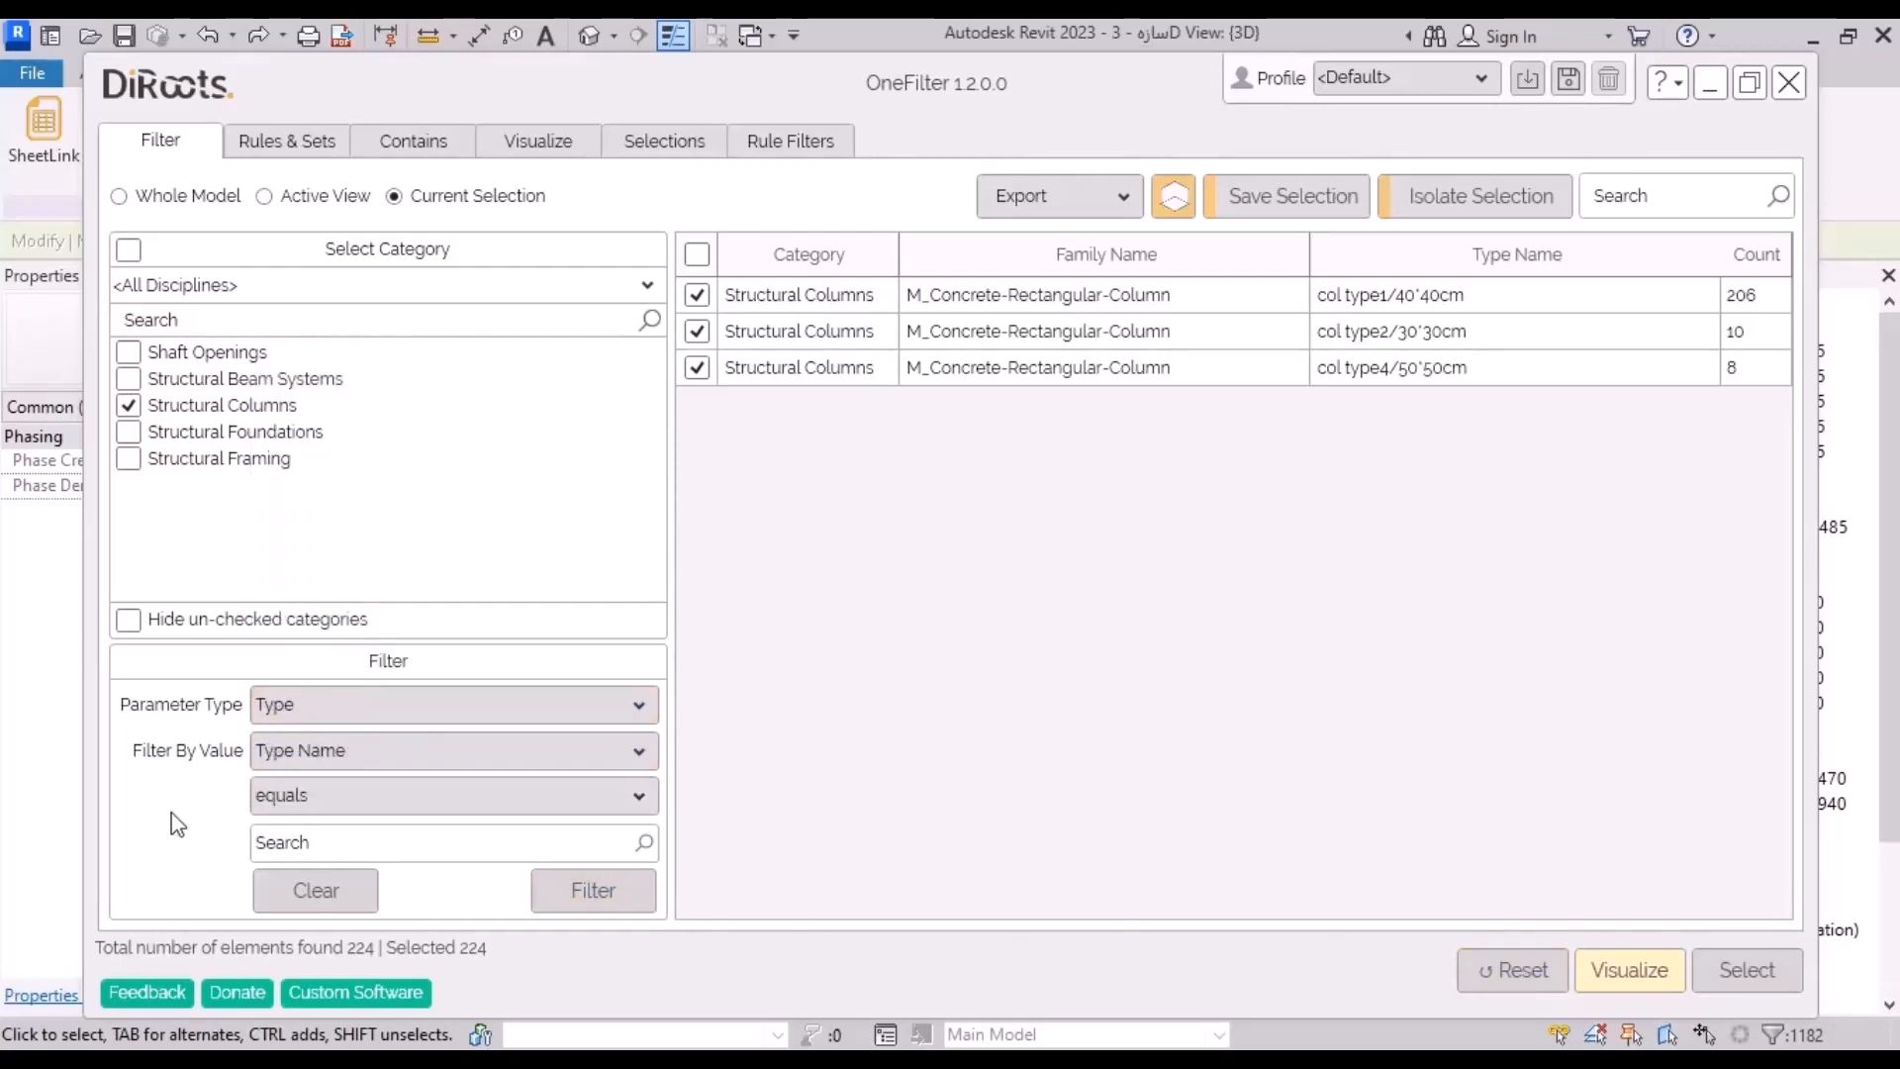
Step: Filter the columns to those whose type name does not equal col type1/40*40cm
left_click(352, 804)
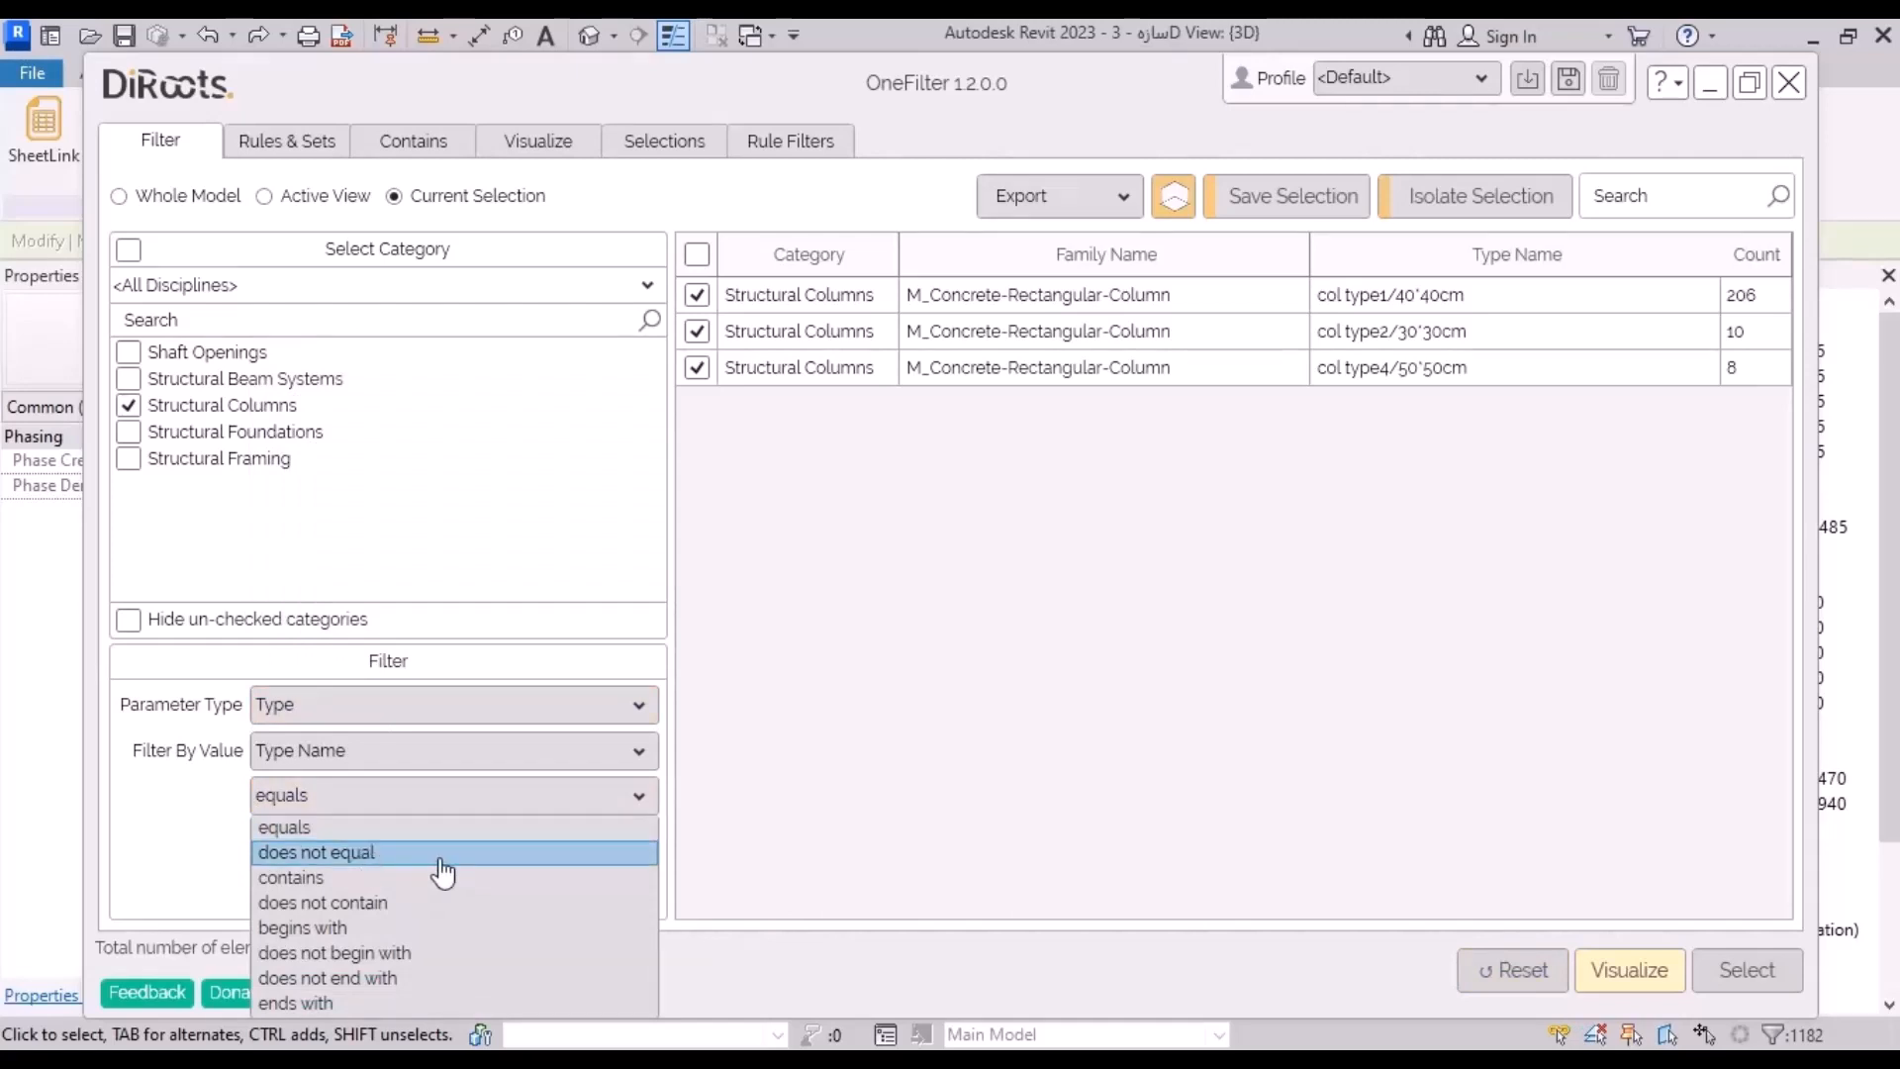
left_click(443, 869)
left_click(432, 846)
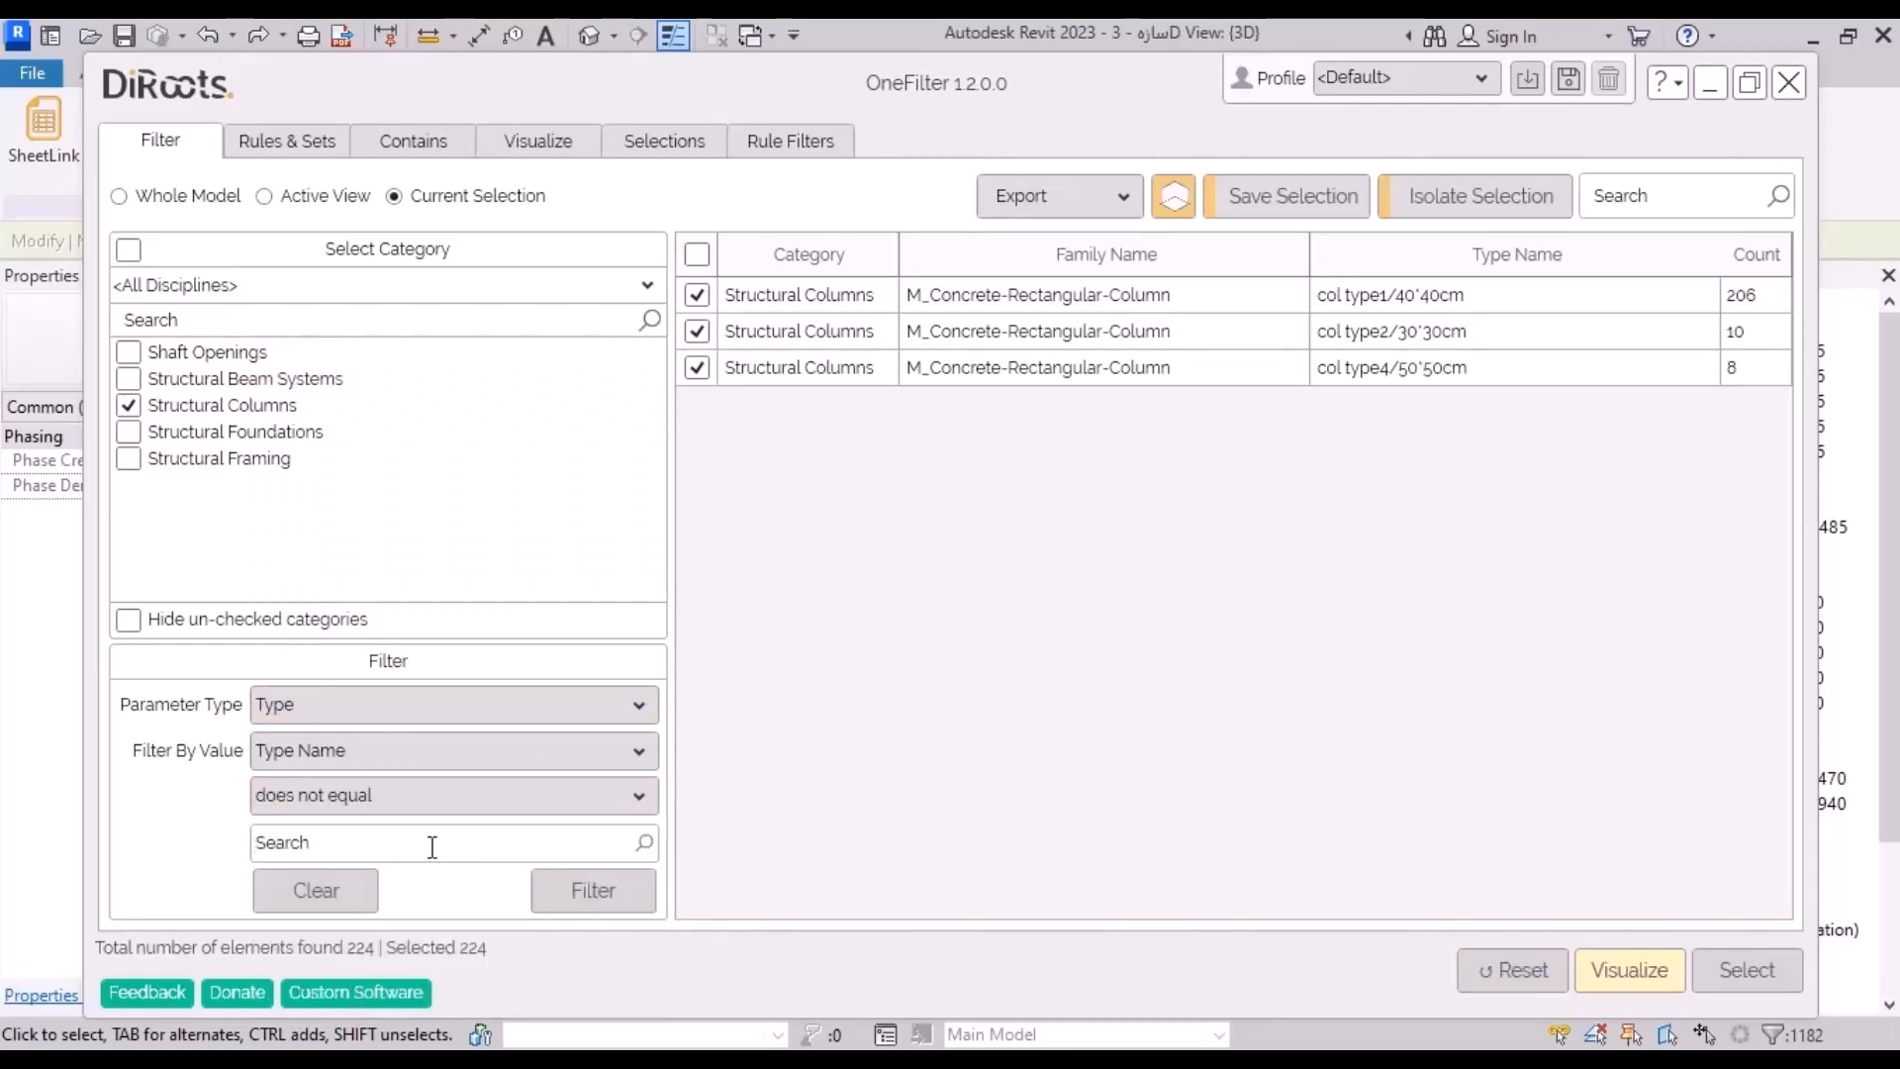
left_click(431, 846)
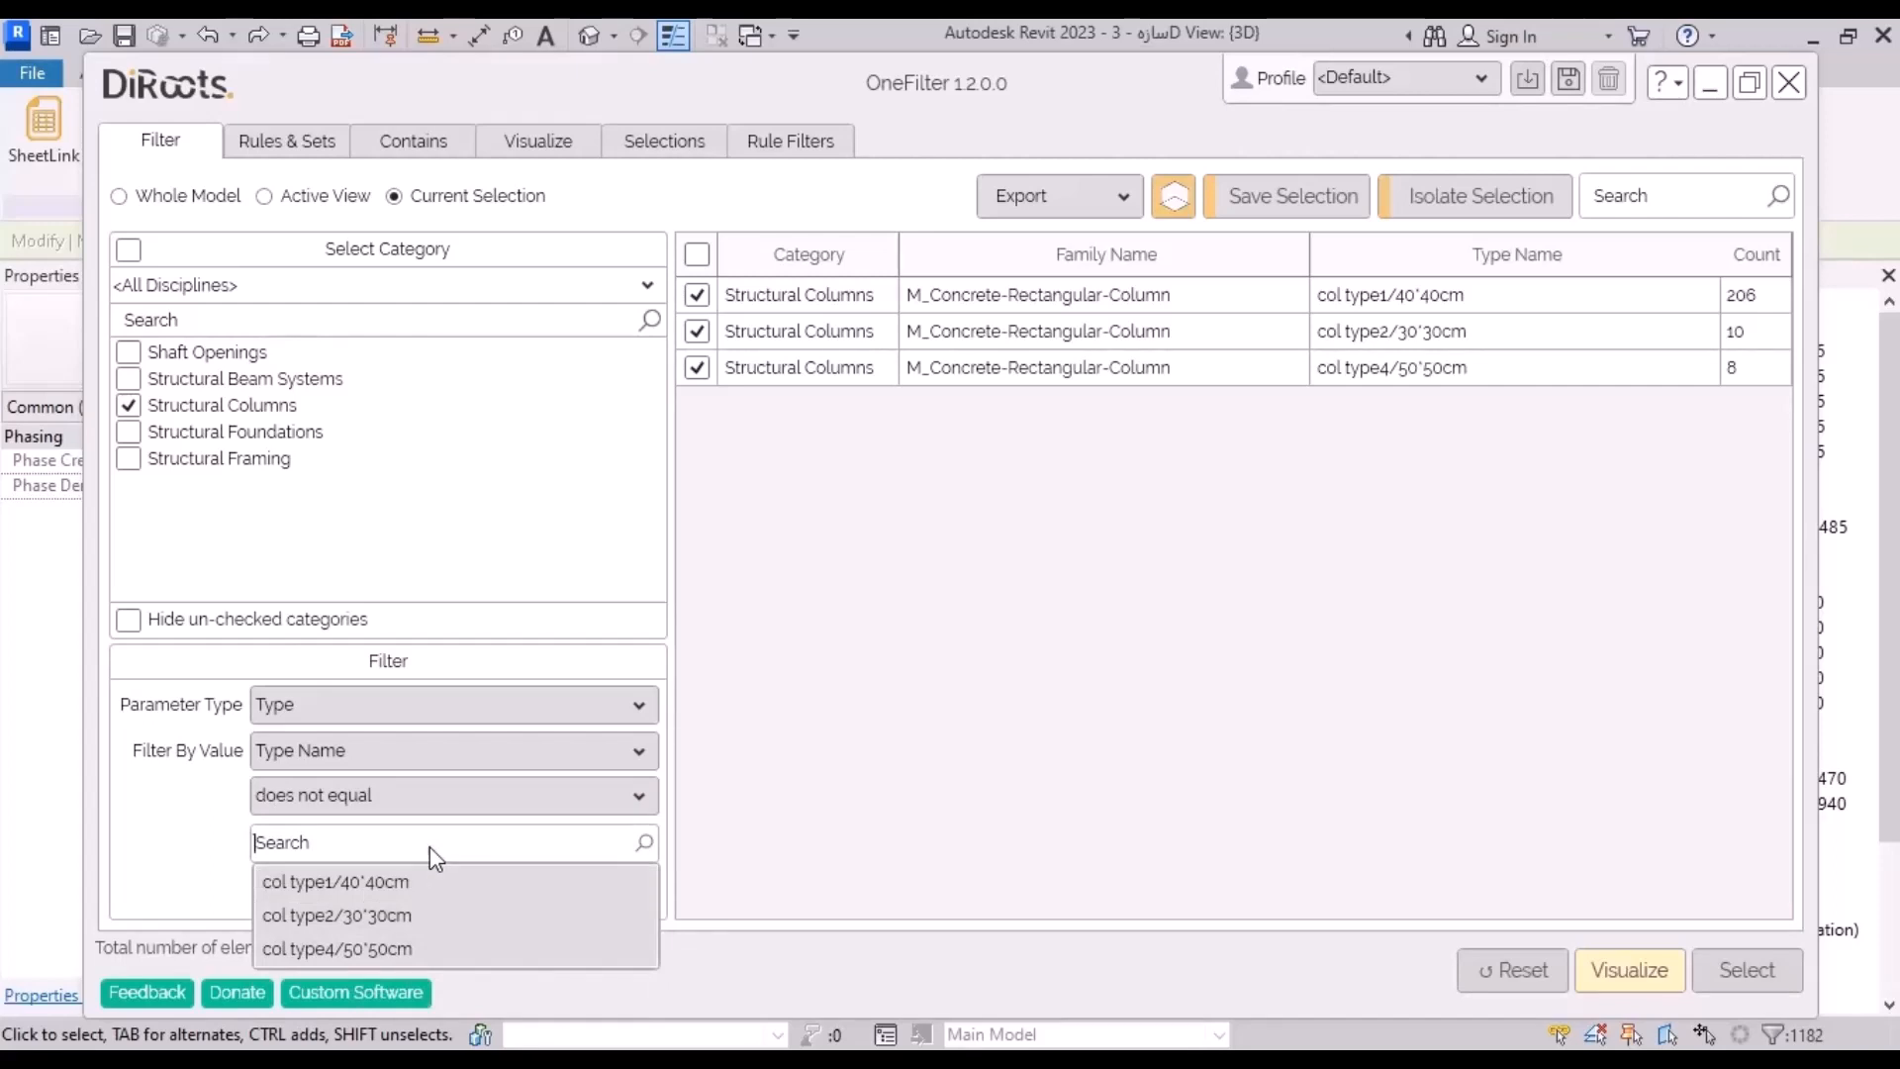
left_click(346, 883)
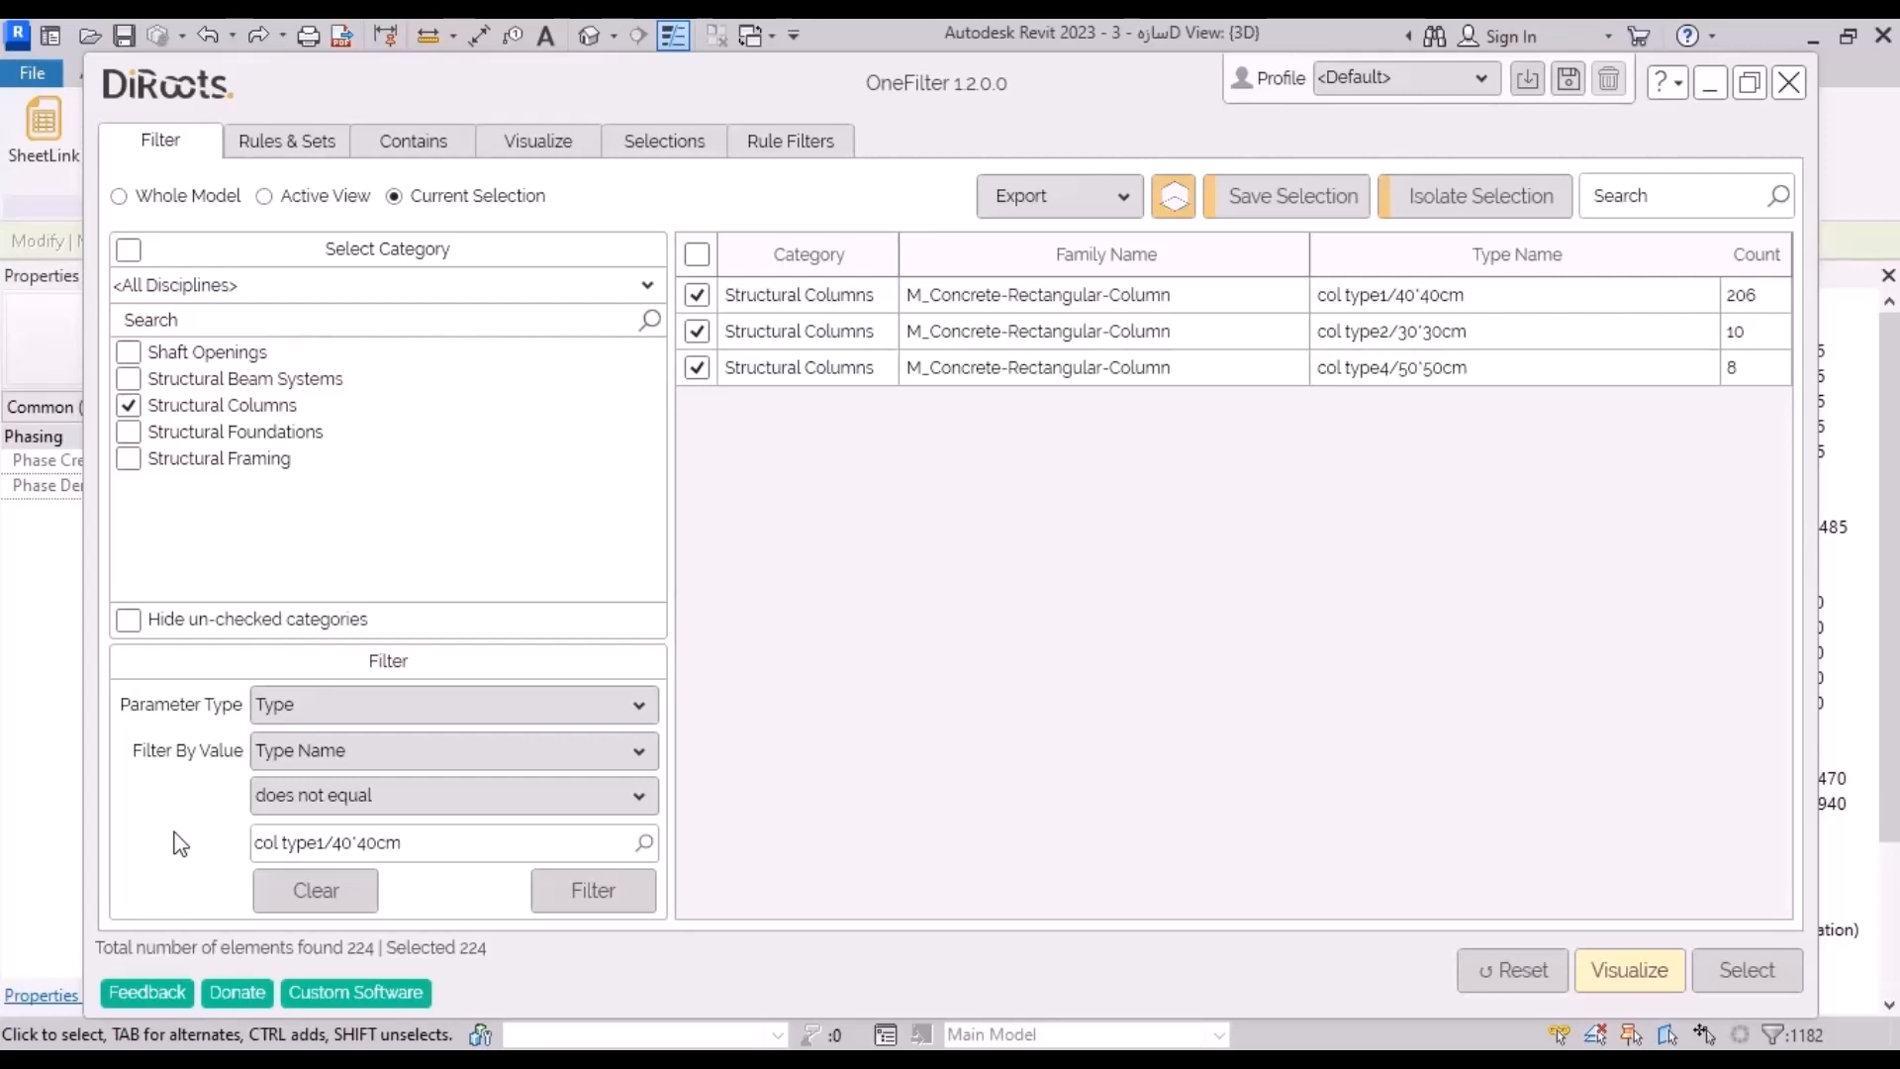
left_click(644, 903)
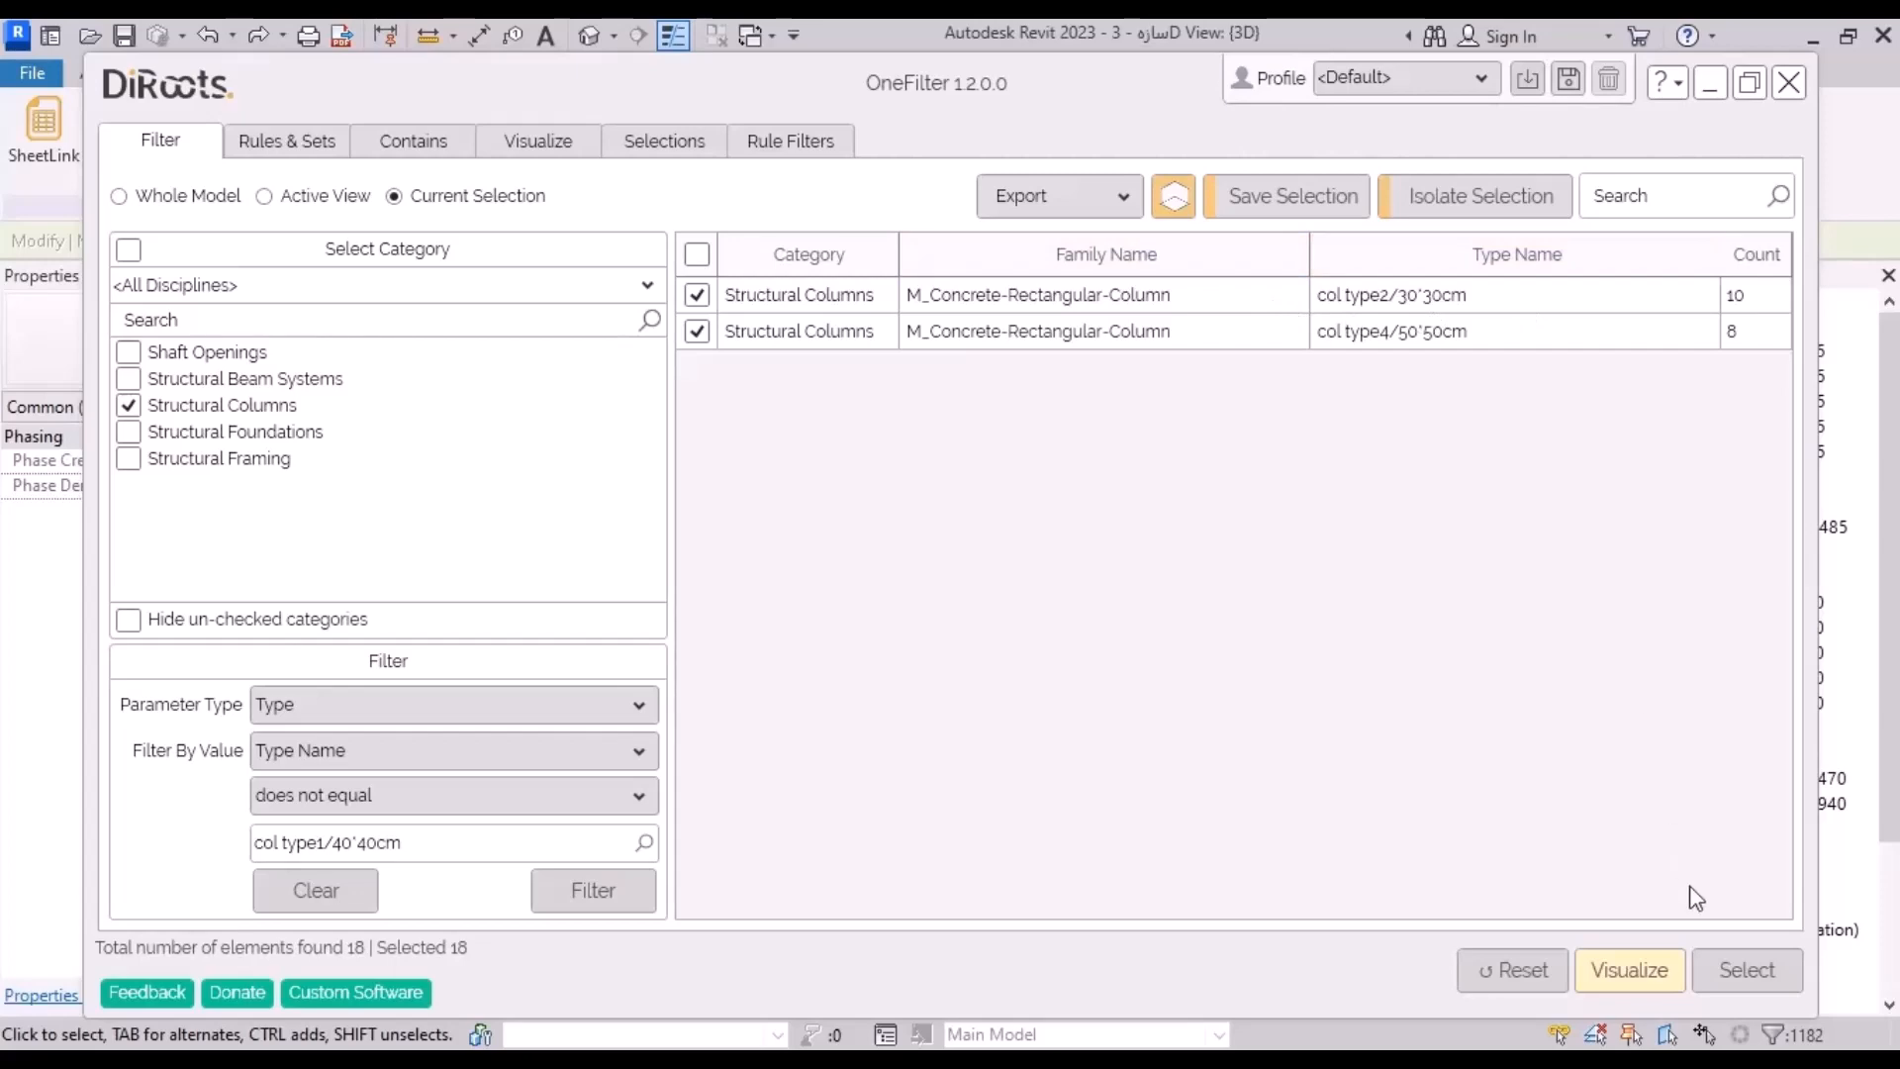
Step: Select the filtered columns in the model, minimize OneFilter and inspect them in the 3D view
left_click(1742, 970)
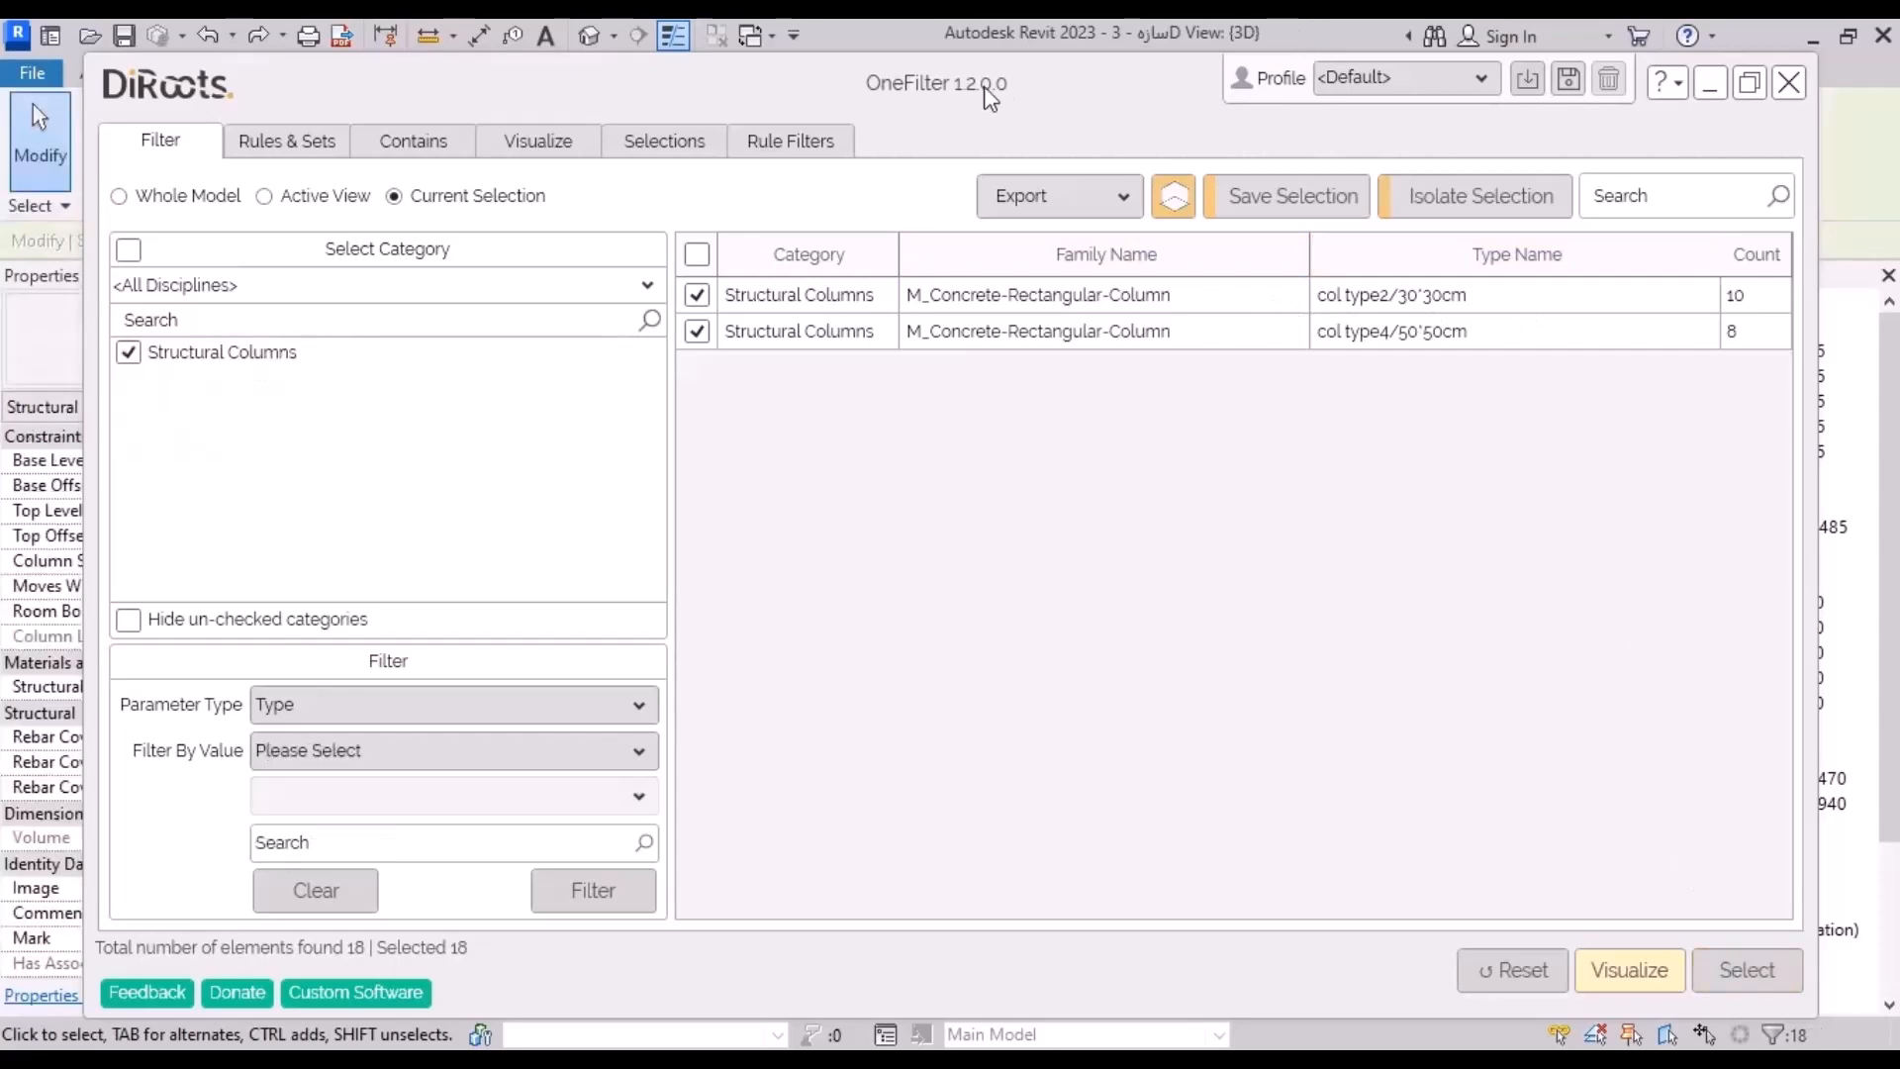
left_click(1710, 83)
scroll(1331, 783, "up", 4)
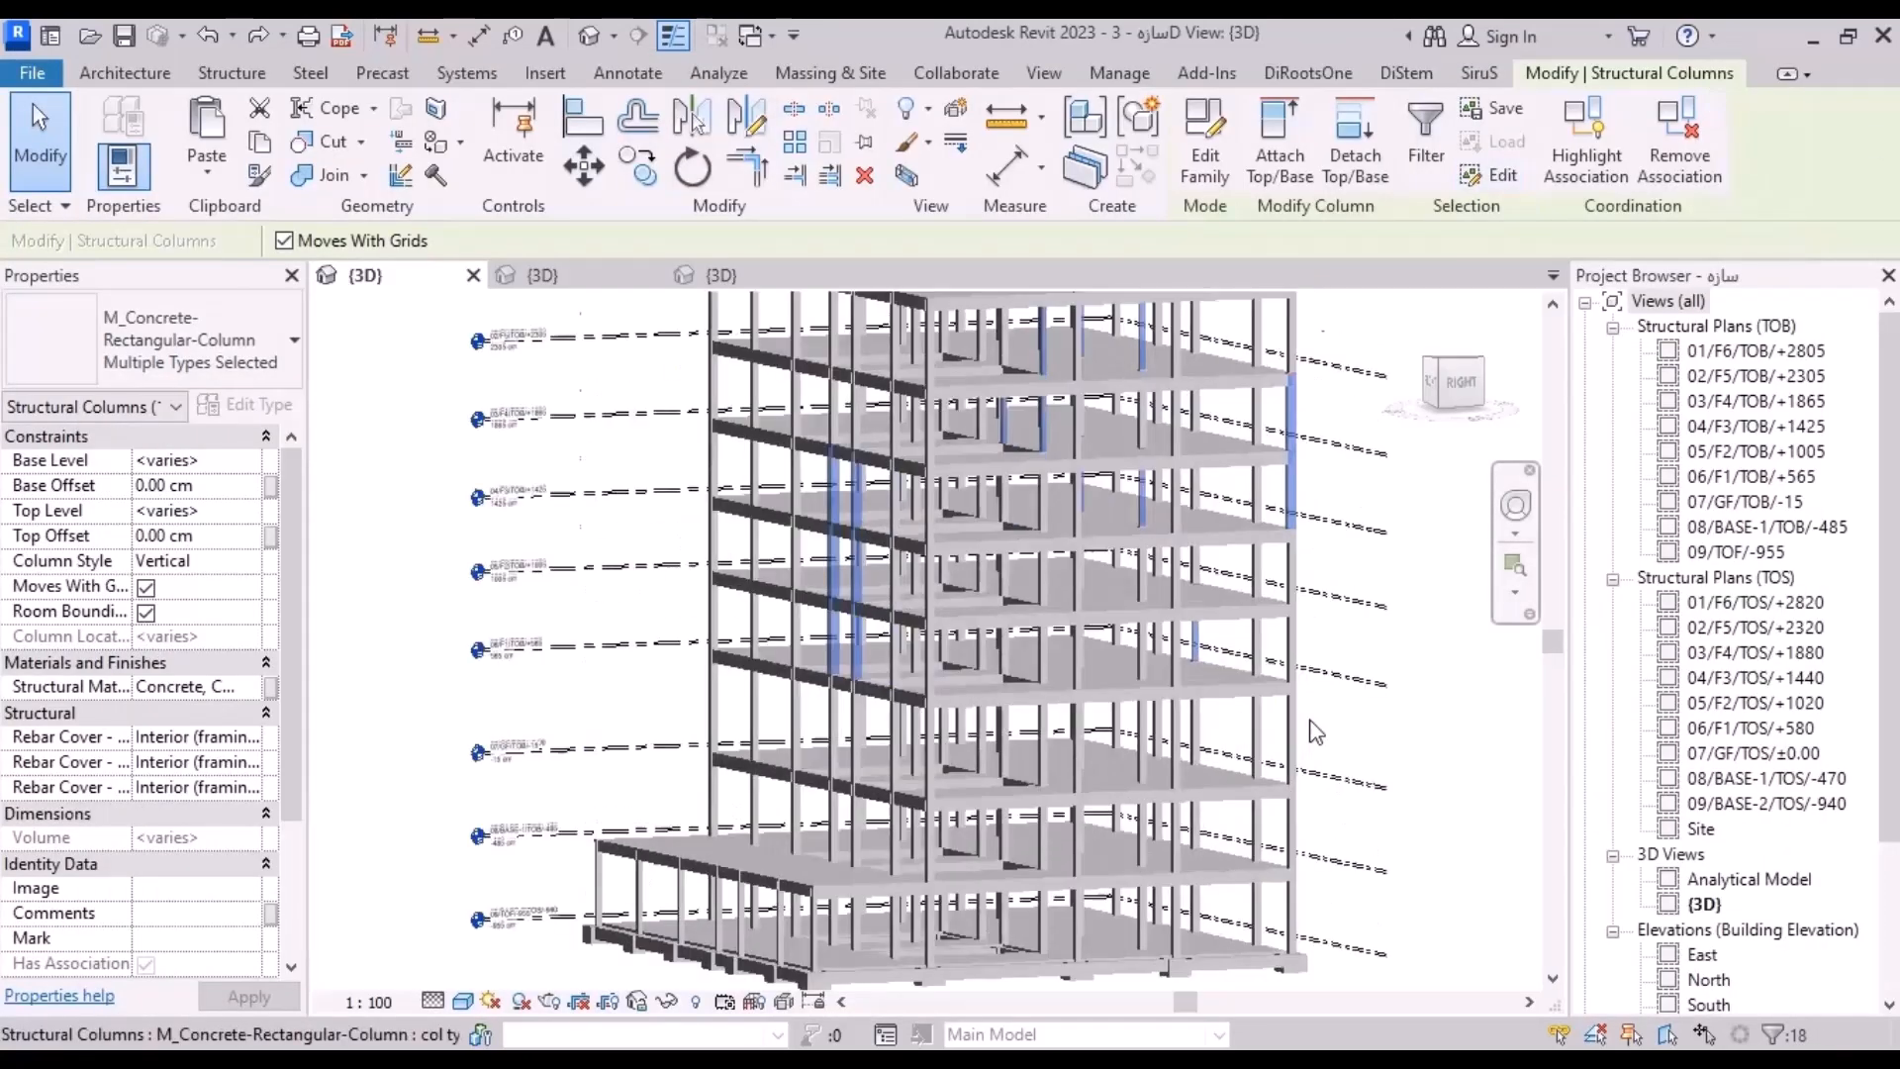
scroll(880, 712, "down", 4)
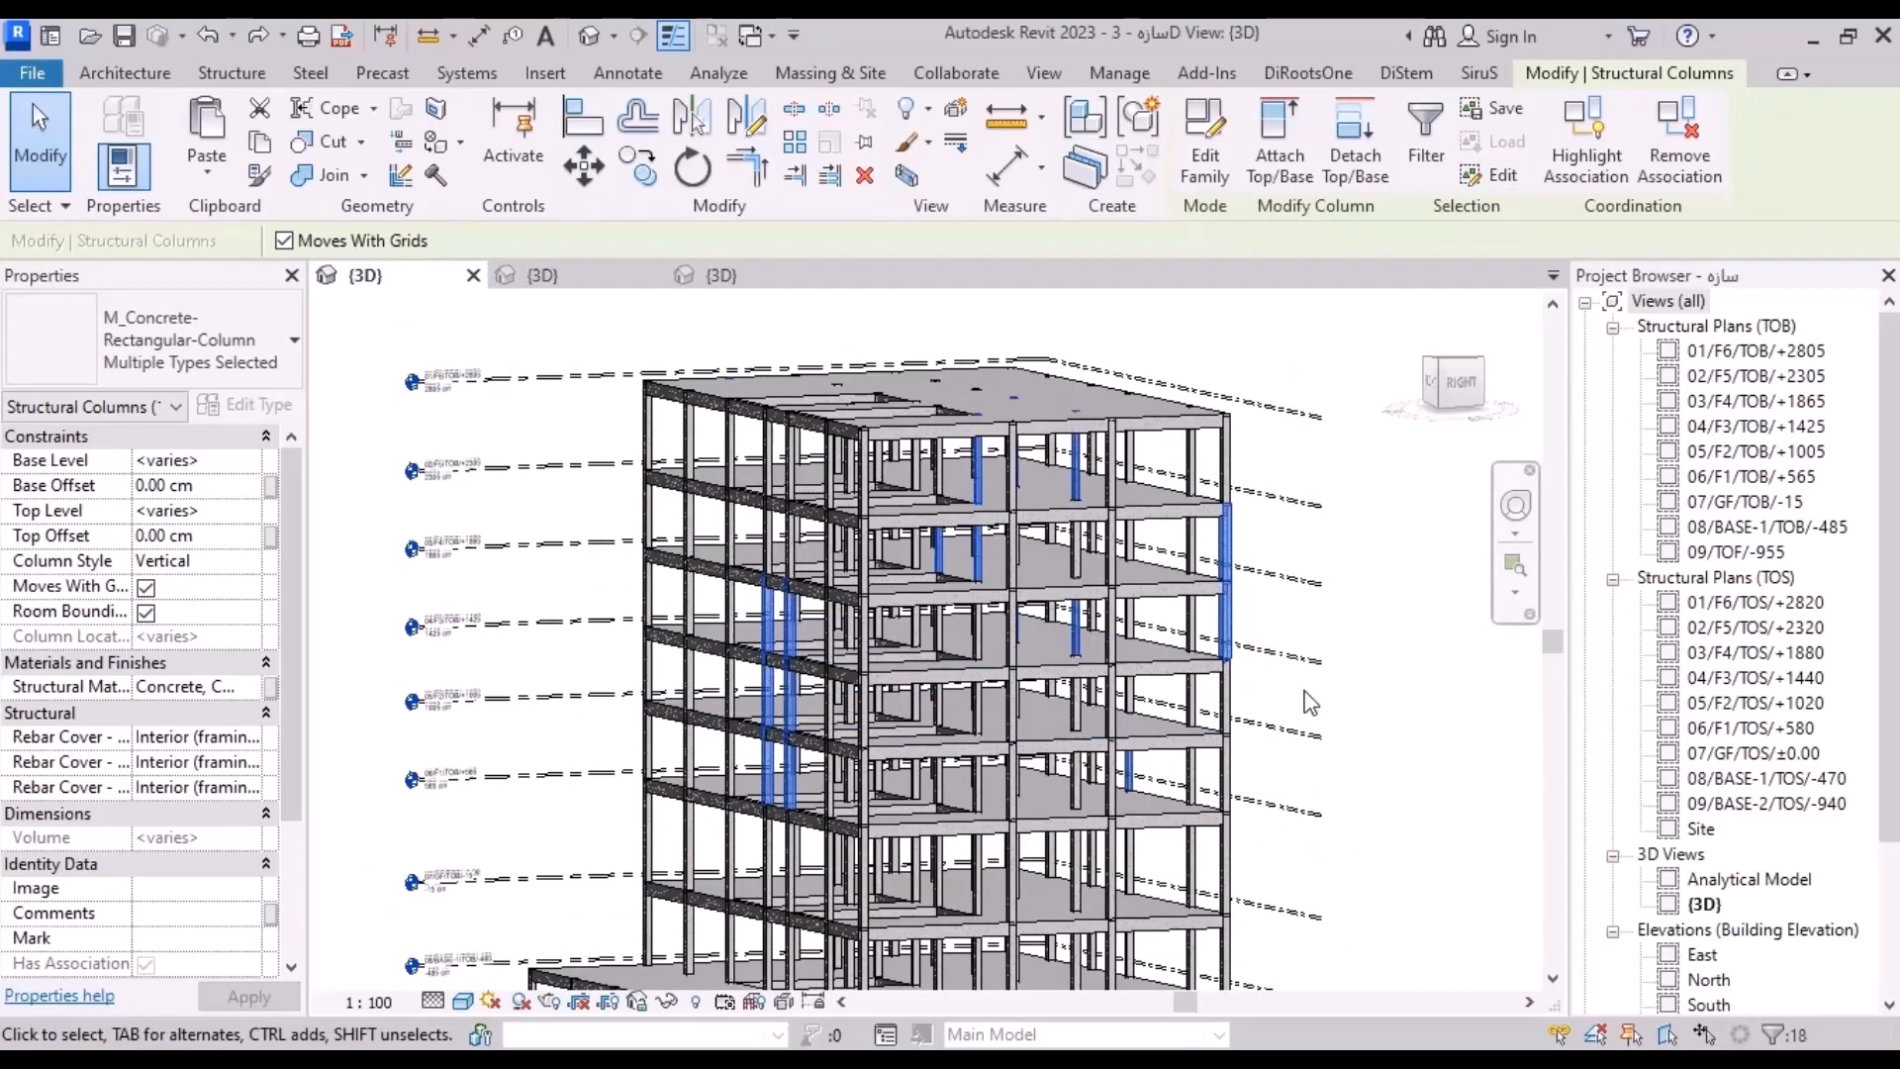
scroll(1297, 707, "up", 2)
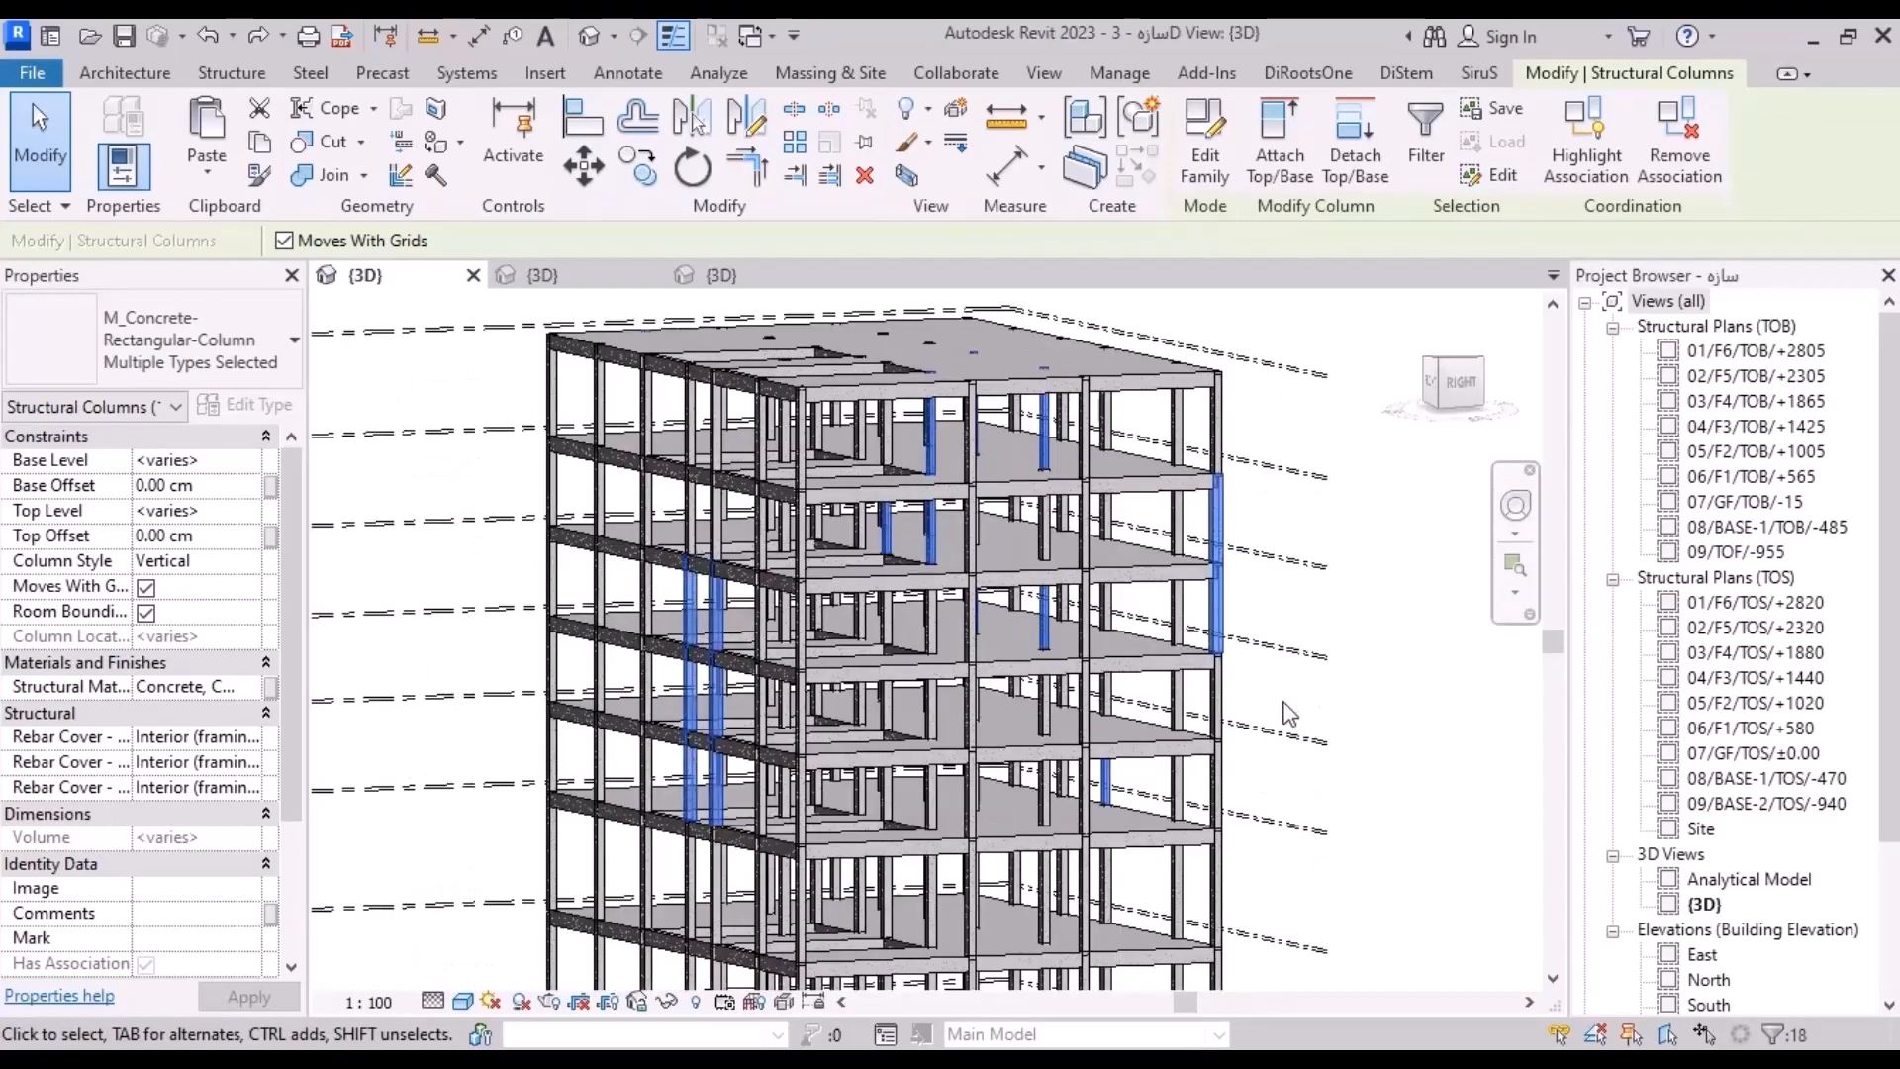
middle_click_drag(1286, 710, 1207, 638)
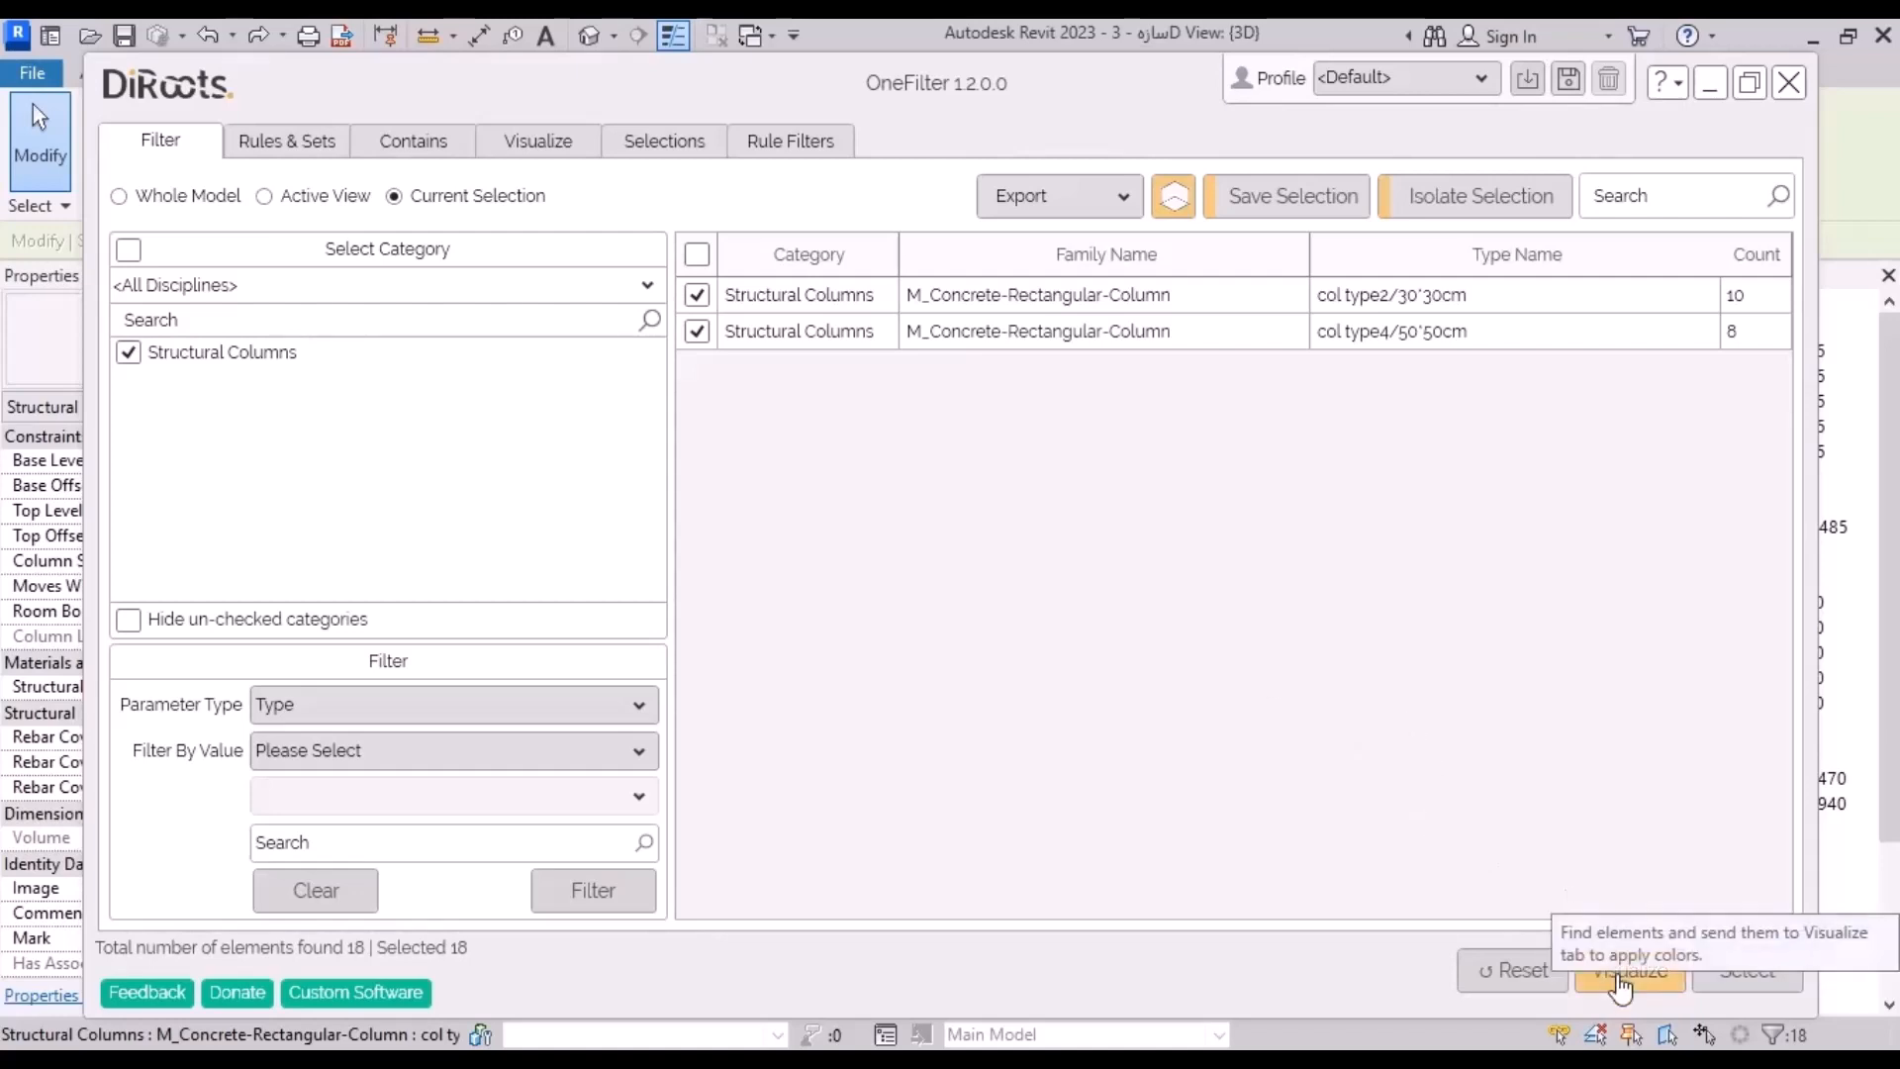
Step: Send the filtered columns to Visualize and preview their colors by the Category parameter
left_click(1619, 980)
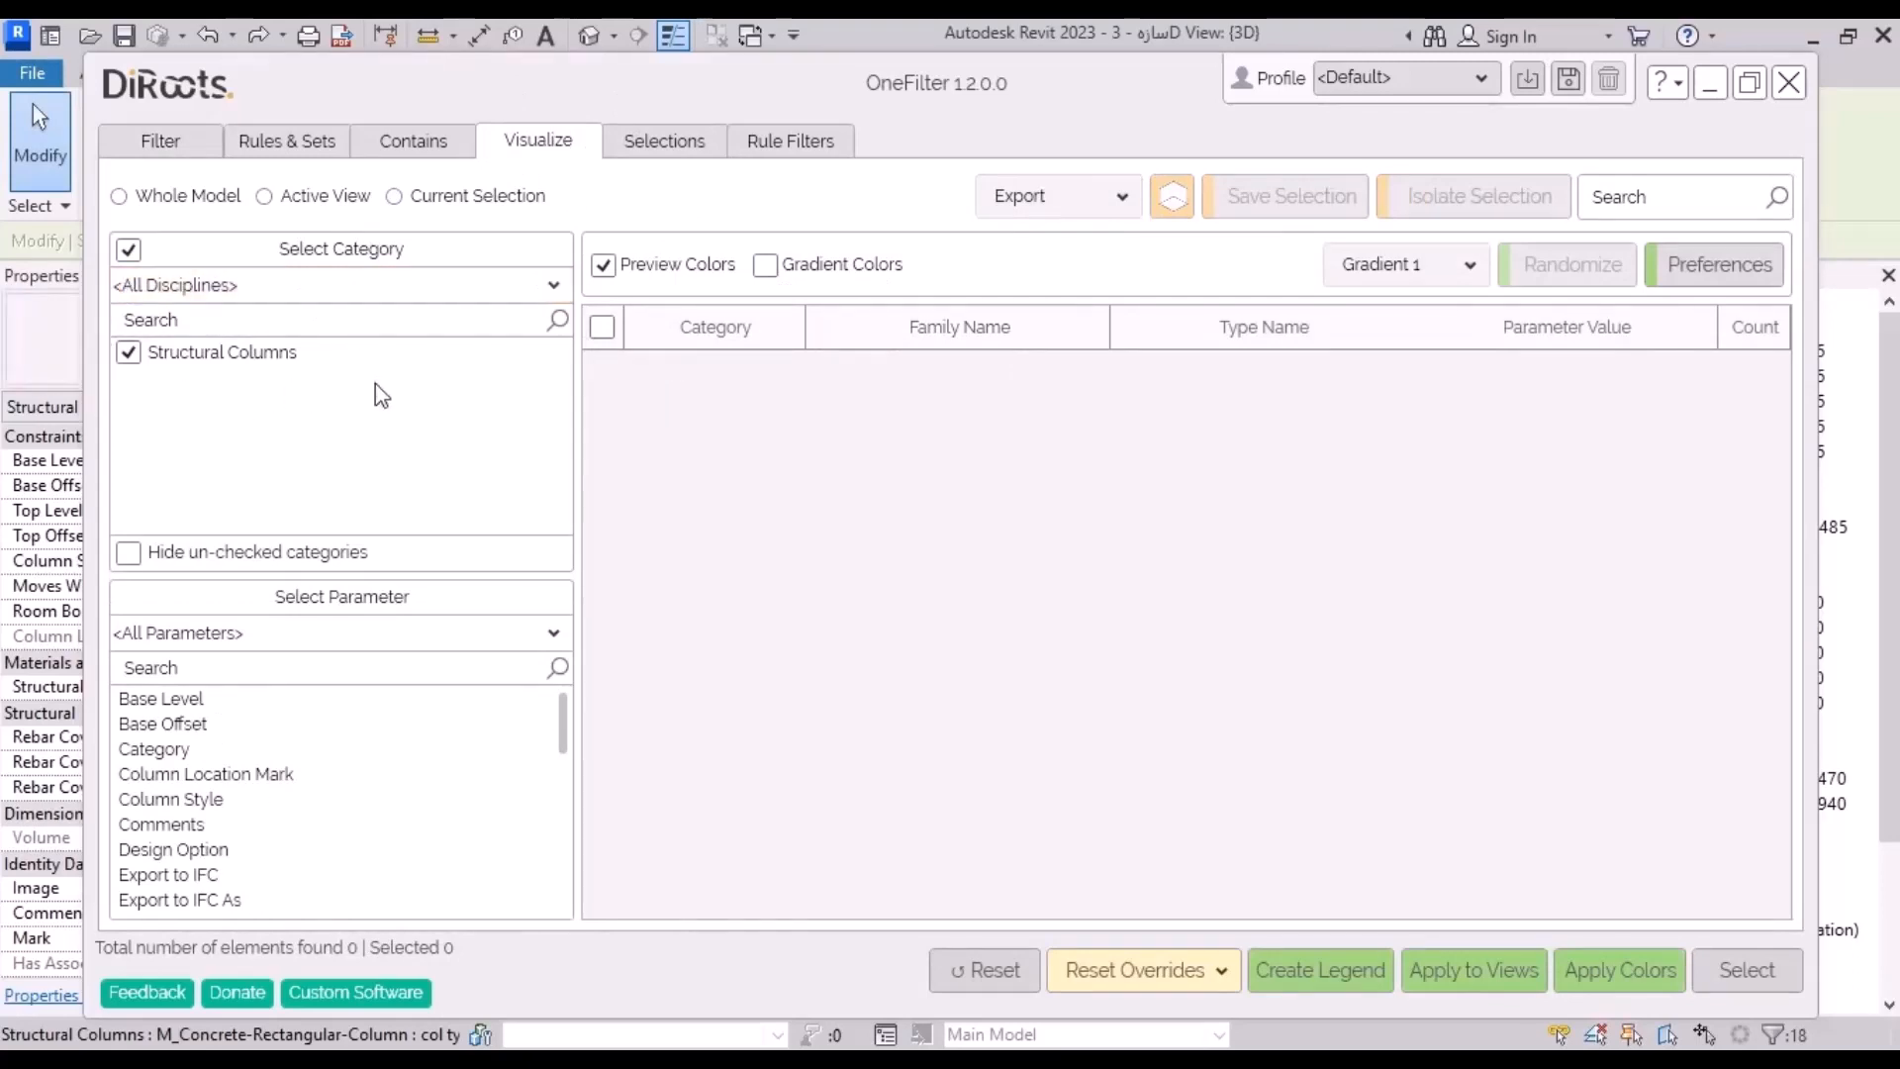
left_click(236, 709)
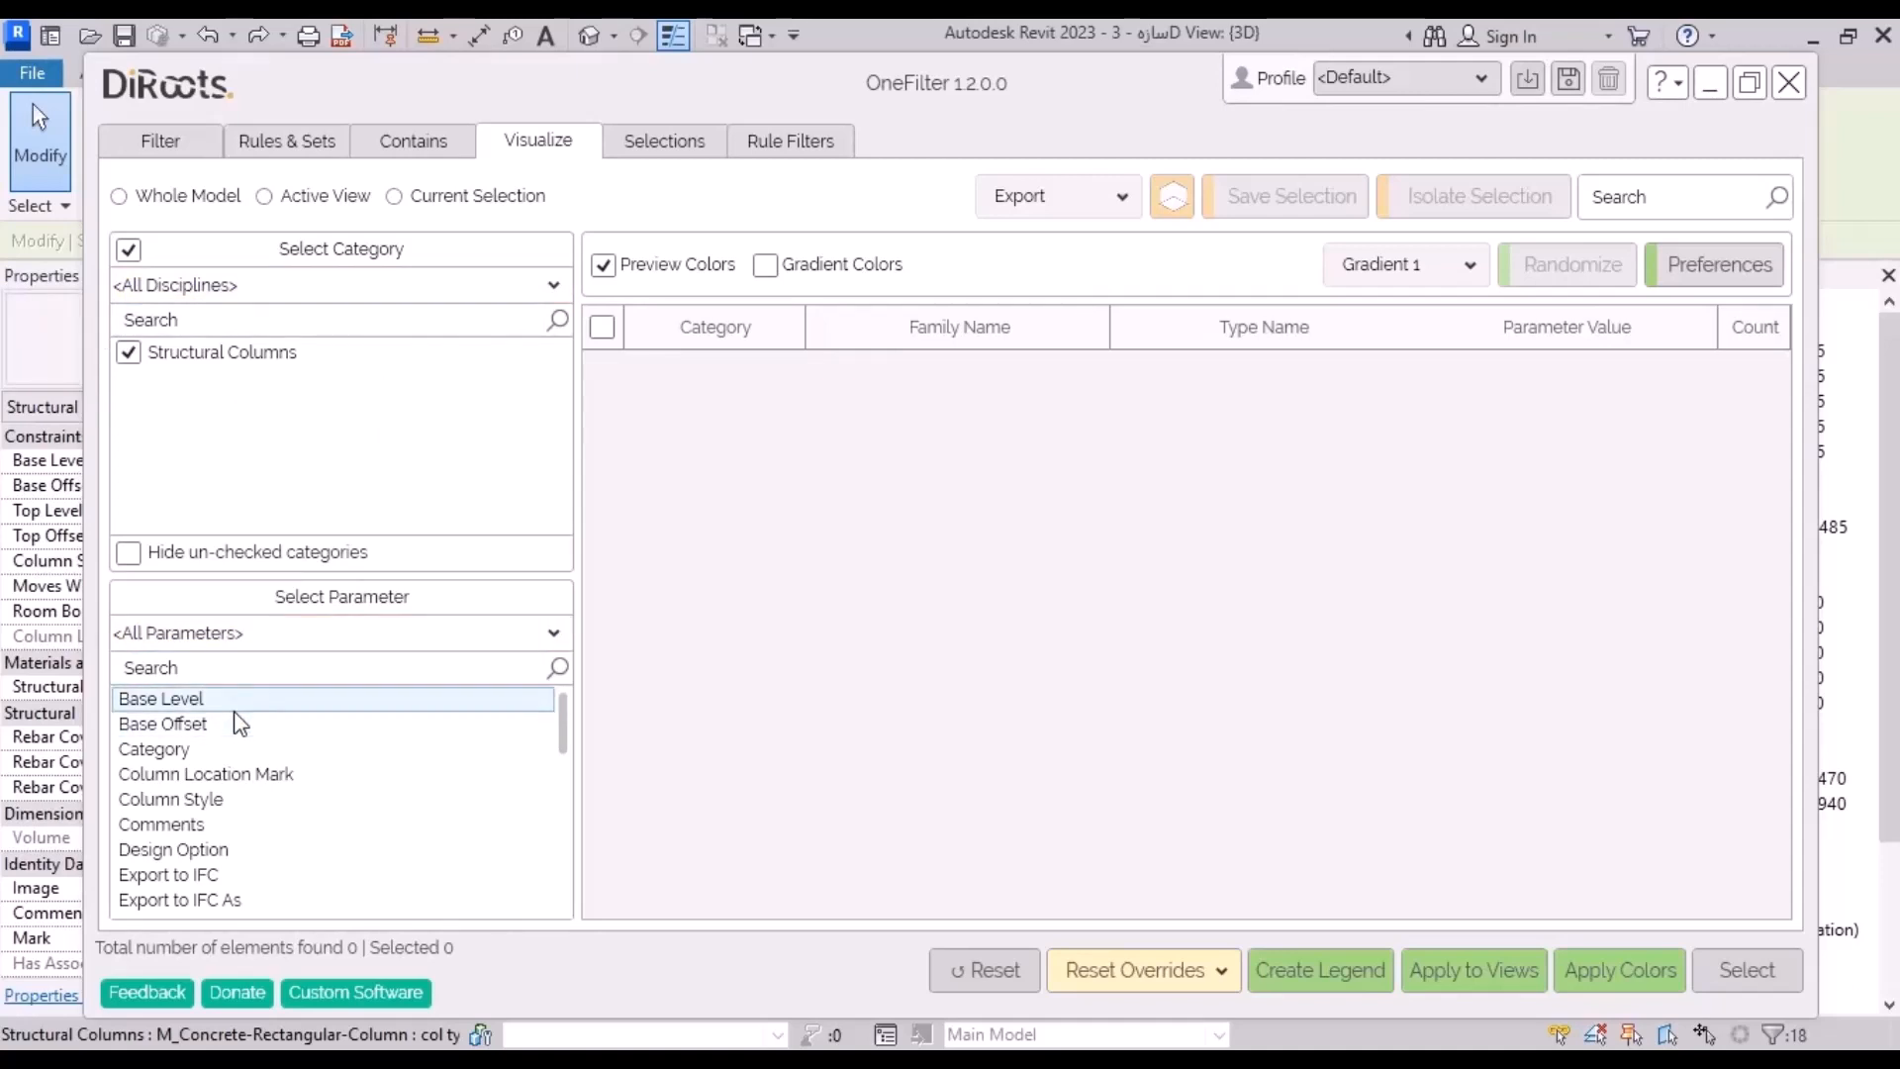
left_click(279, 752)
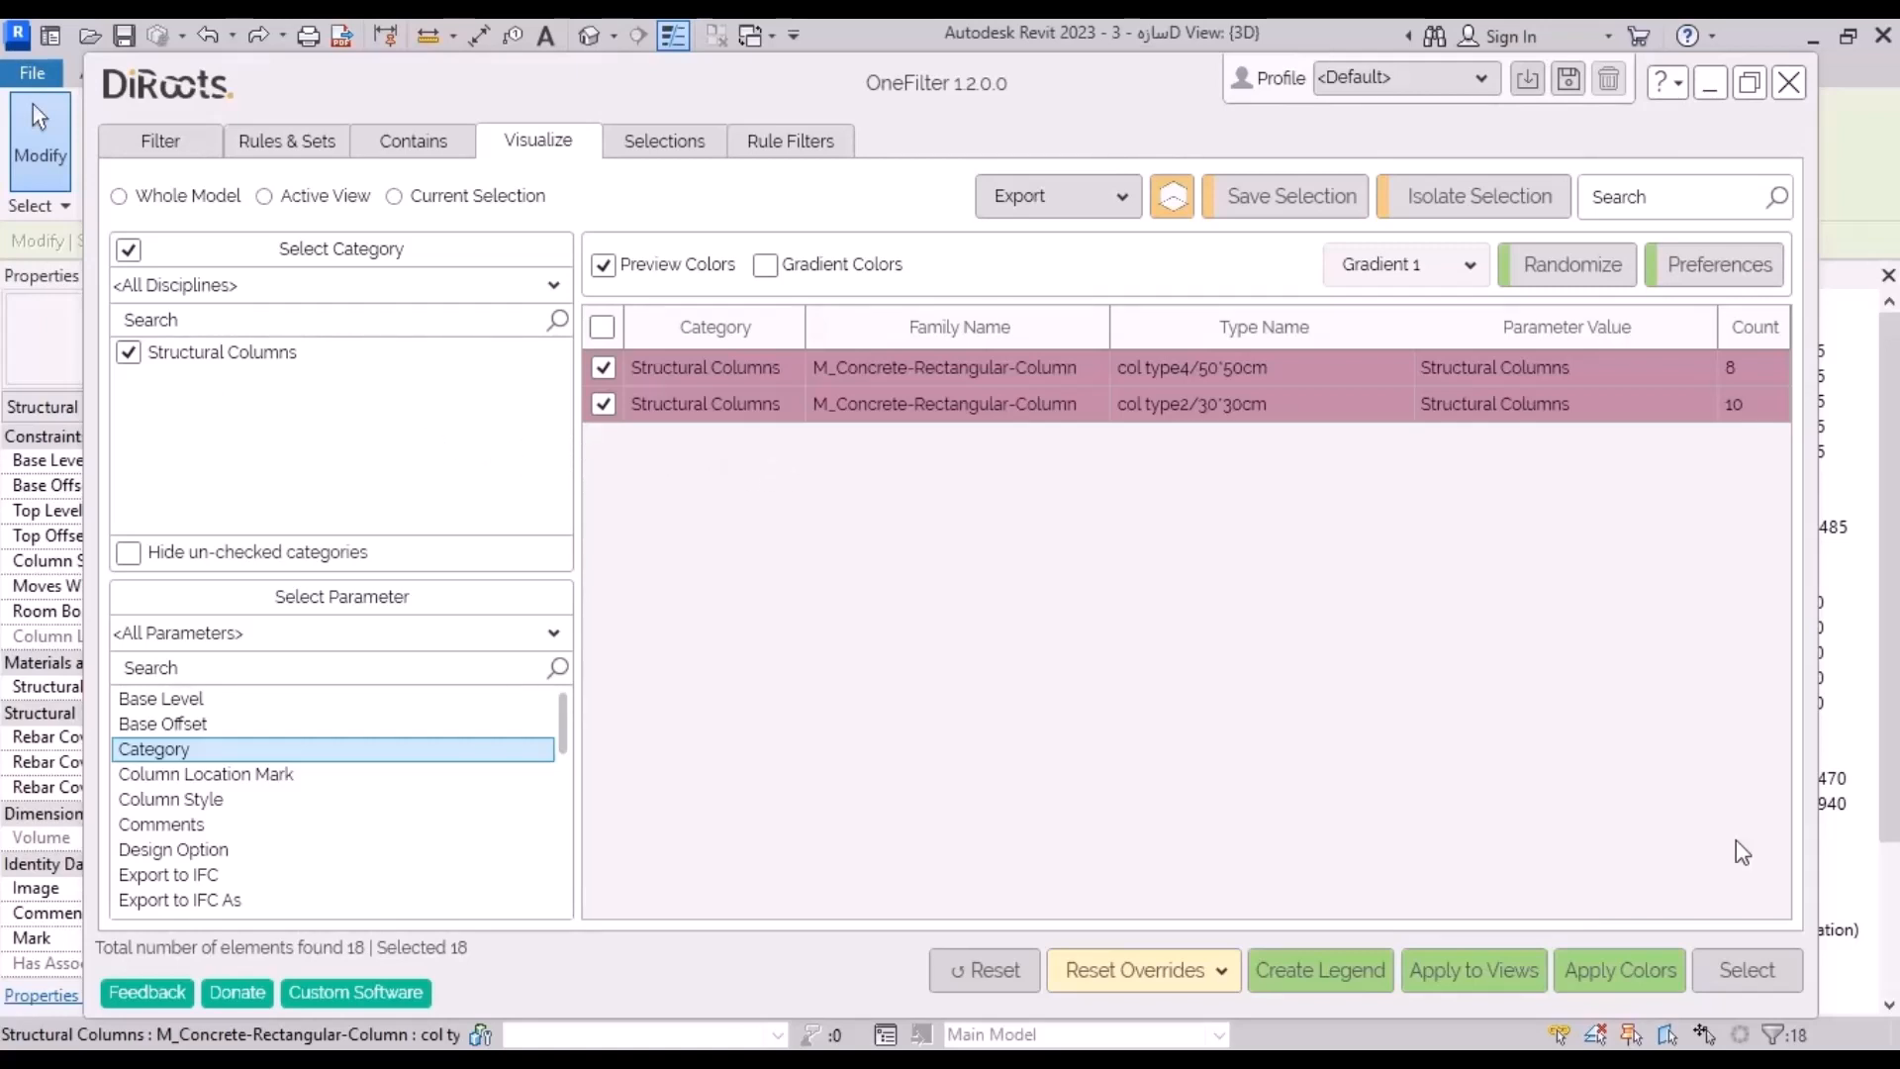
Step: Apply the previewed colors to the filtered columns, minimize OneFilter, deselect the columns and inspect them in the 3D view
left_click(1615, 974)
left_click(1616, 980)
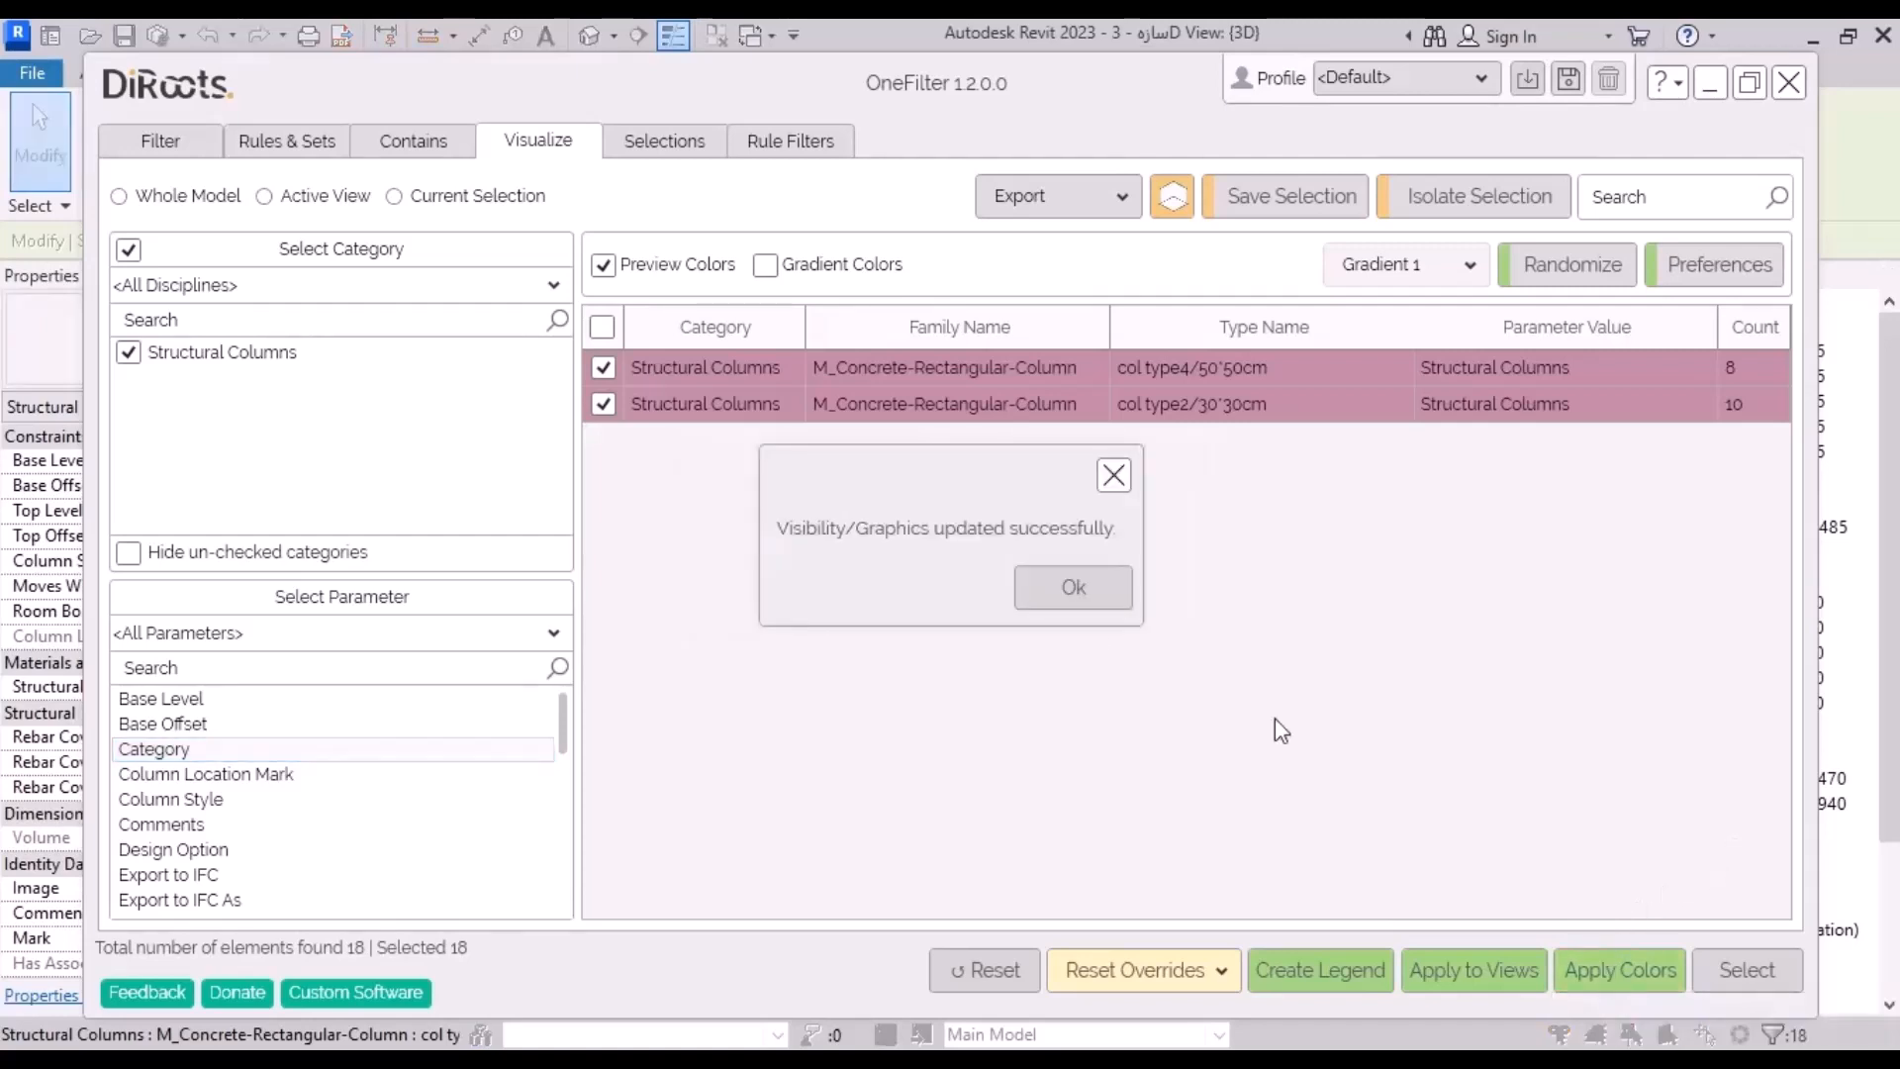
left_click(1064, 587)
left_click(1710, 82)
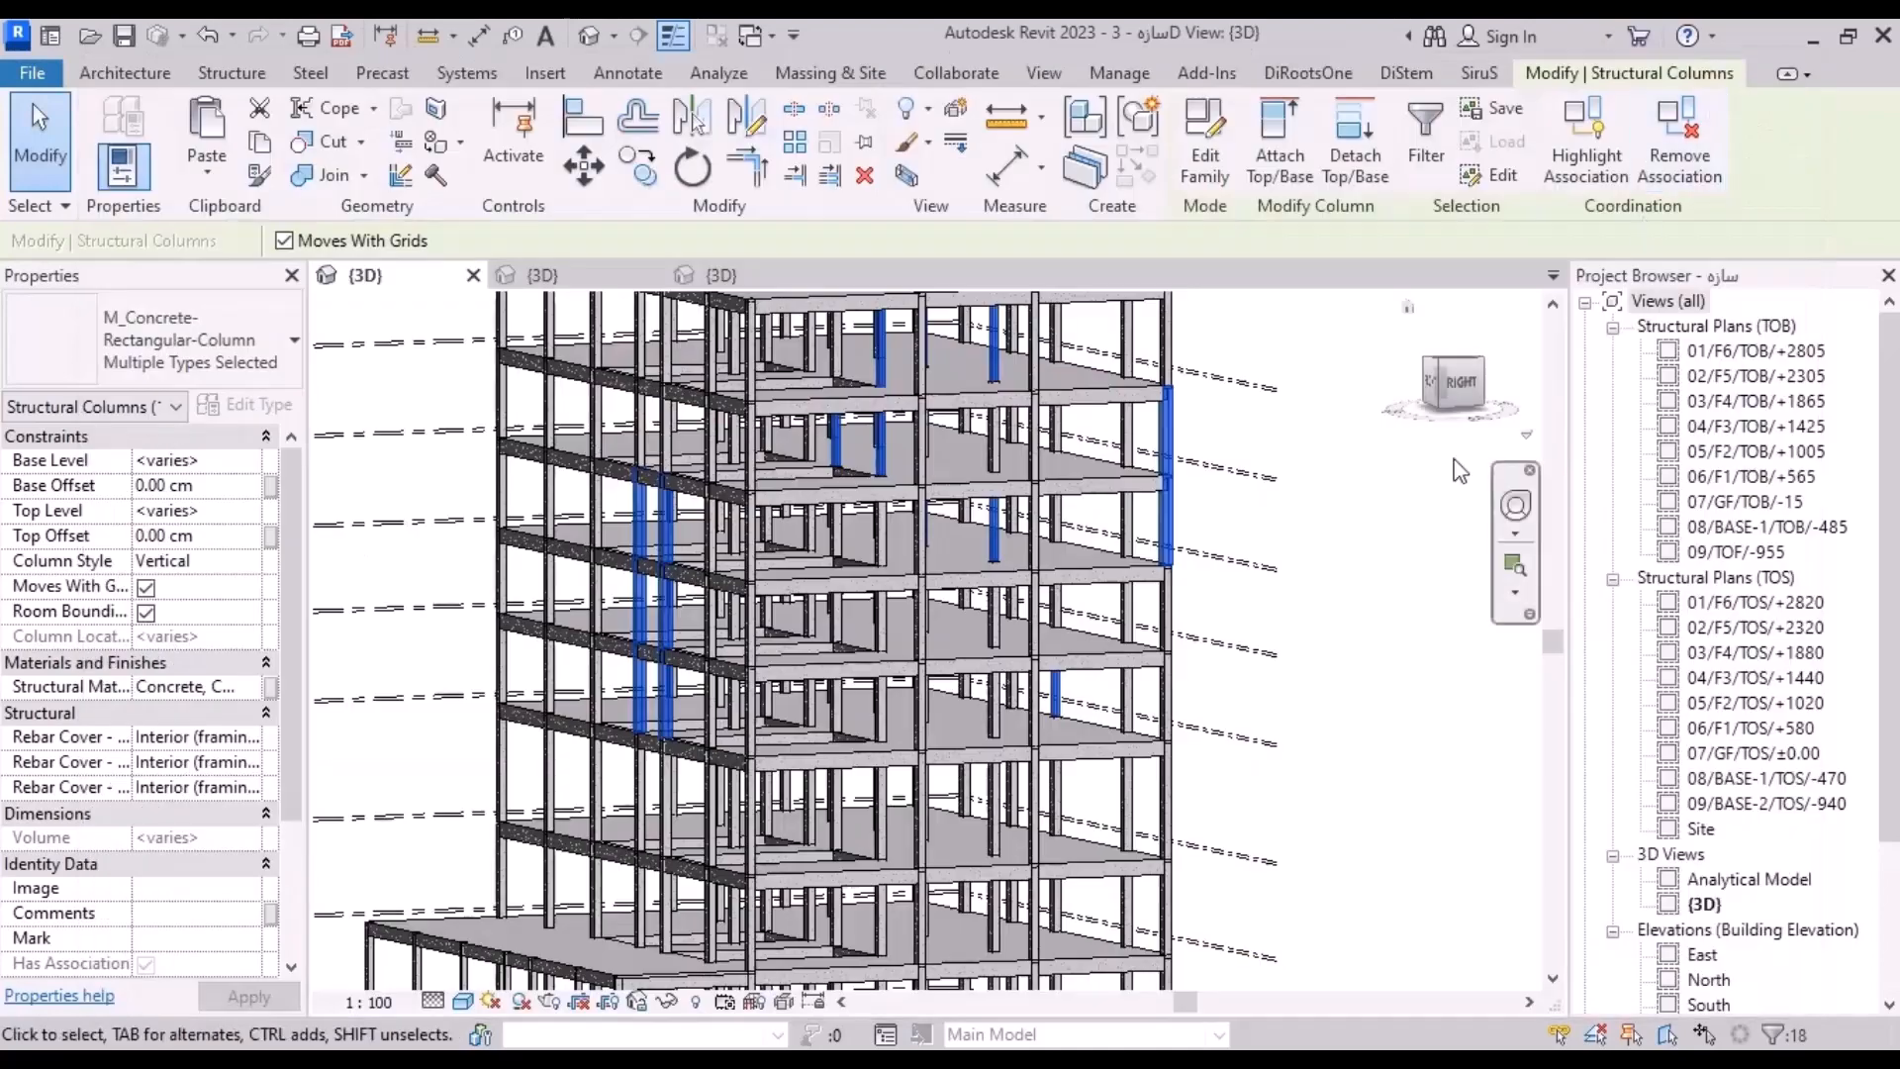
left_click(1390, 571)
scroll(1356, 693, "down", 4)
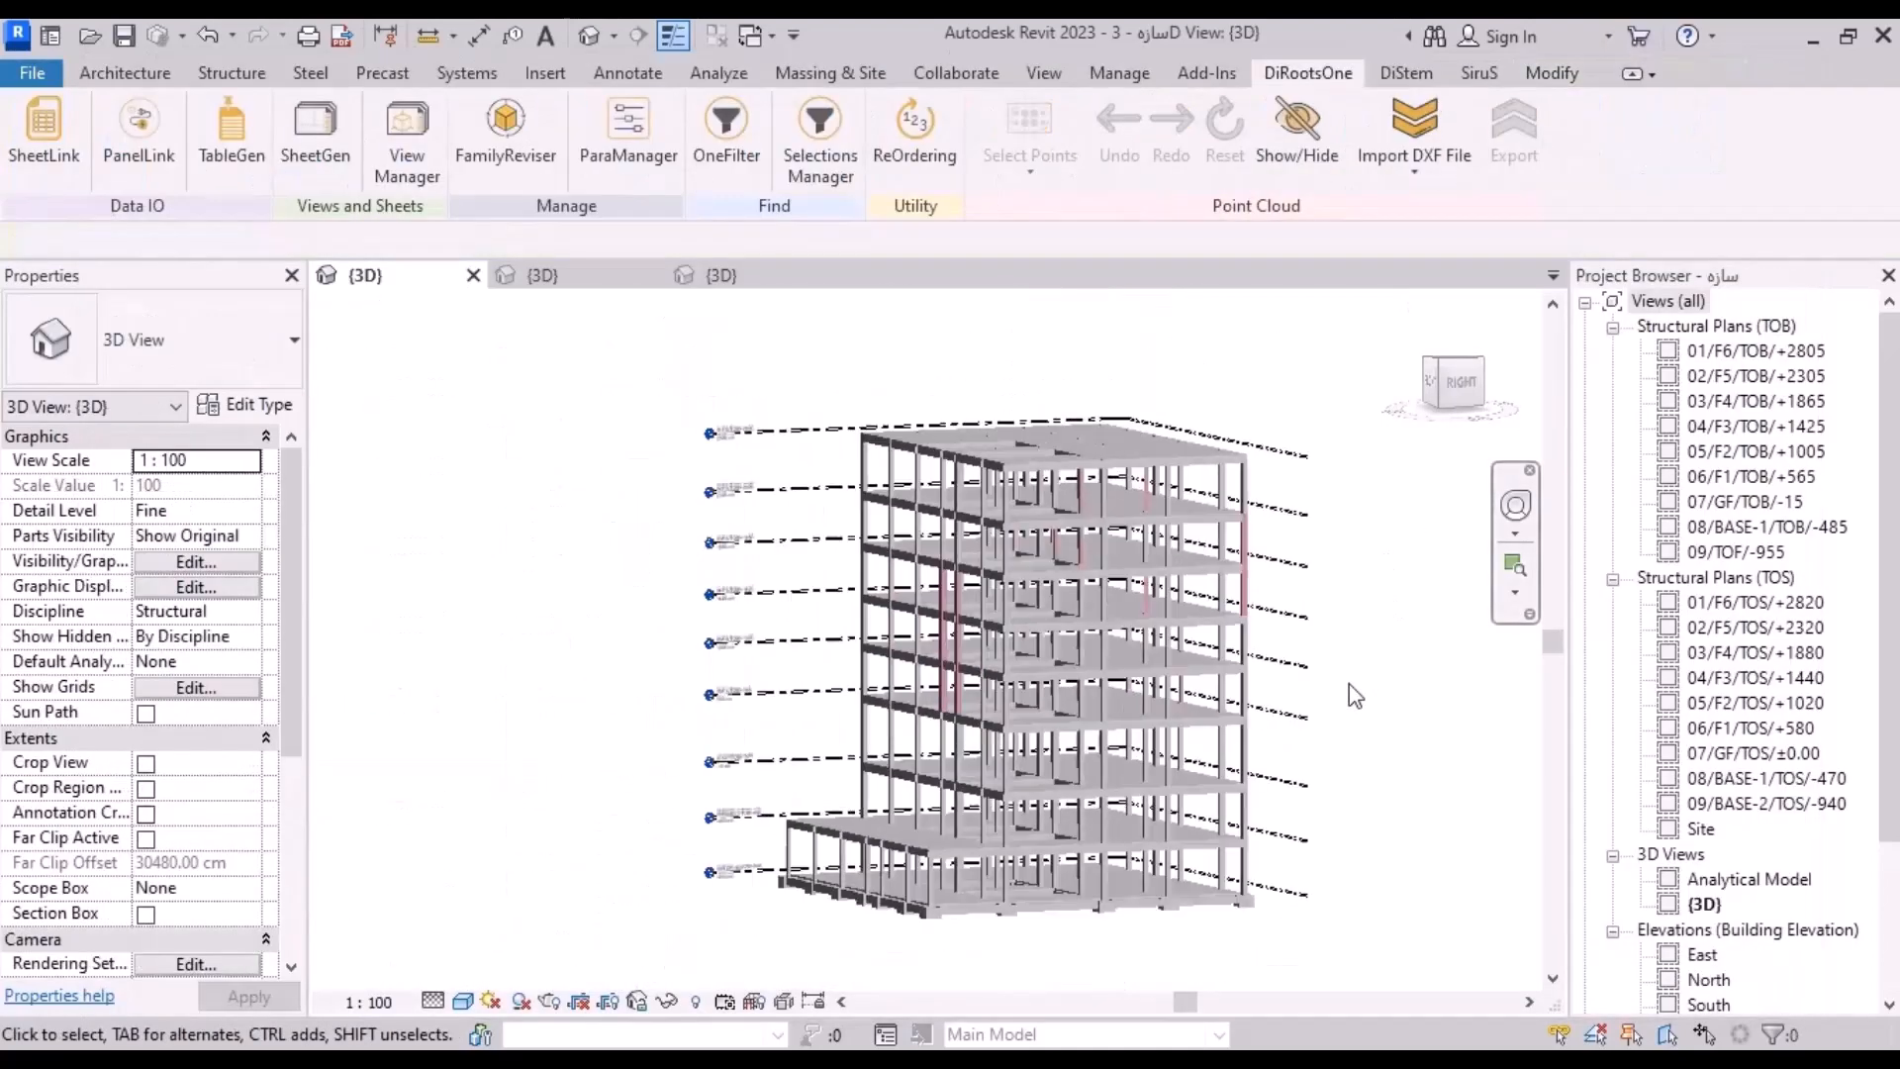
scroll(1354, 693, "up", 5)
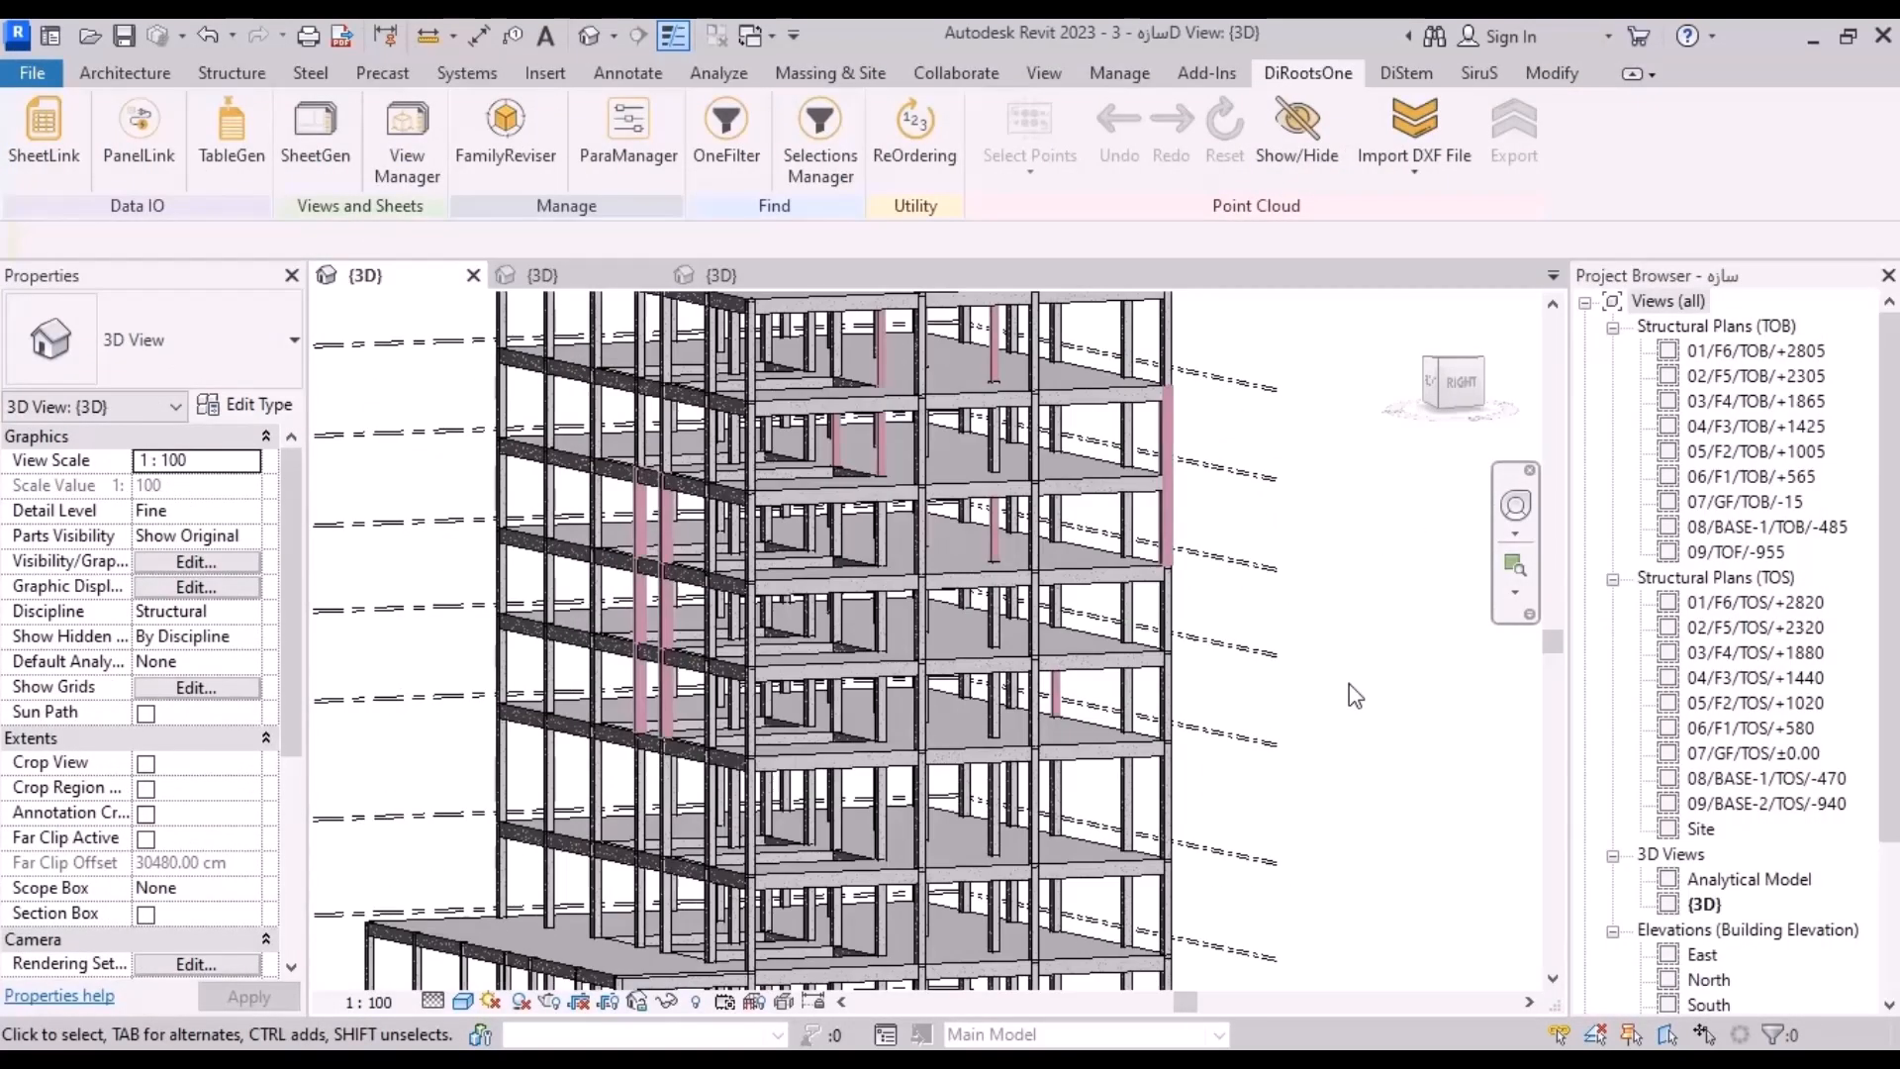
scroll(1348, 690, "down", 3)
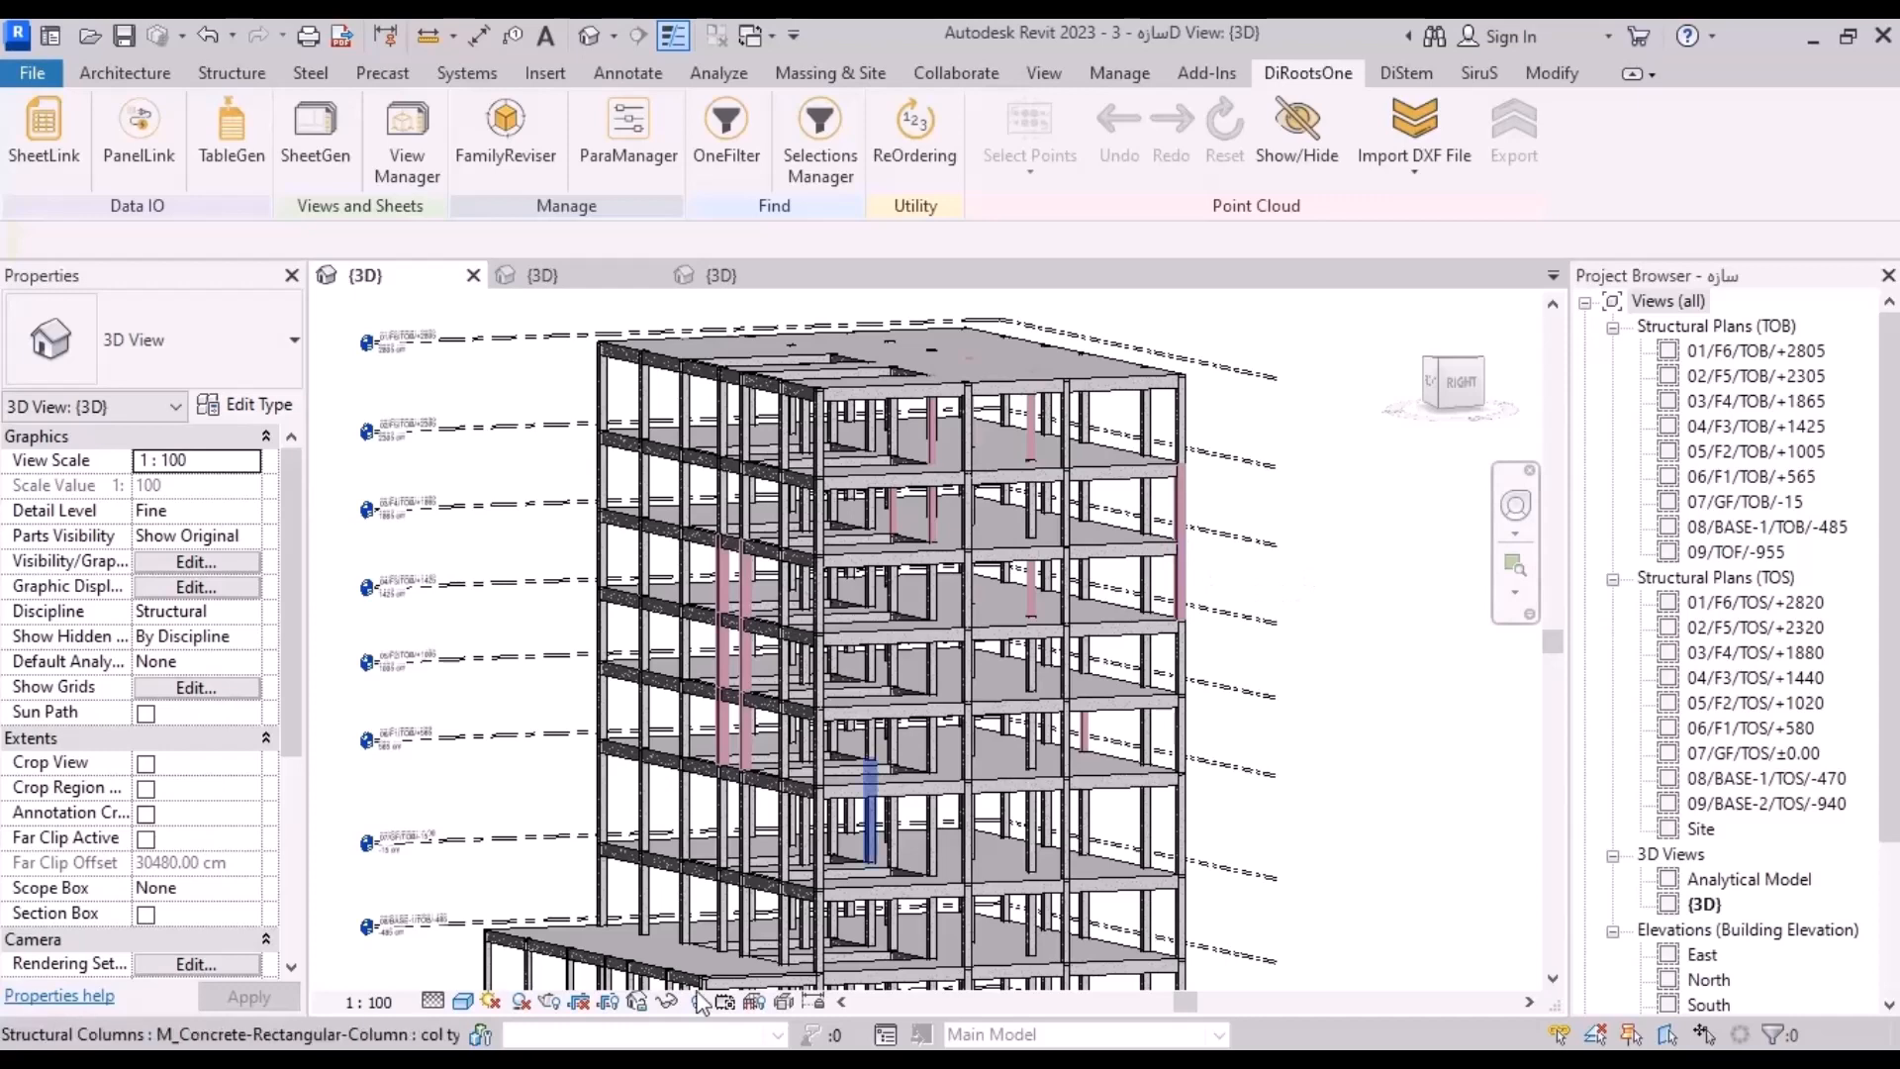
Step: Restore OneFilter, reset its Visualize settings and close it
left_click(637, 990)
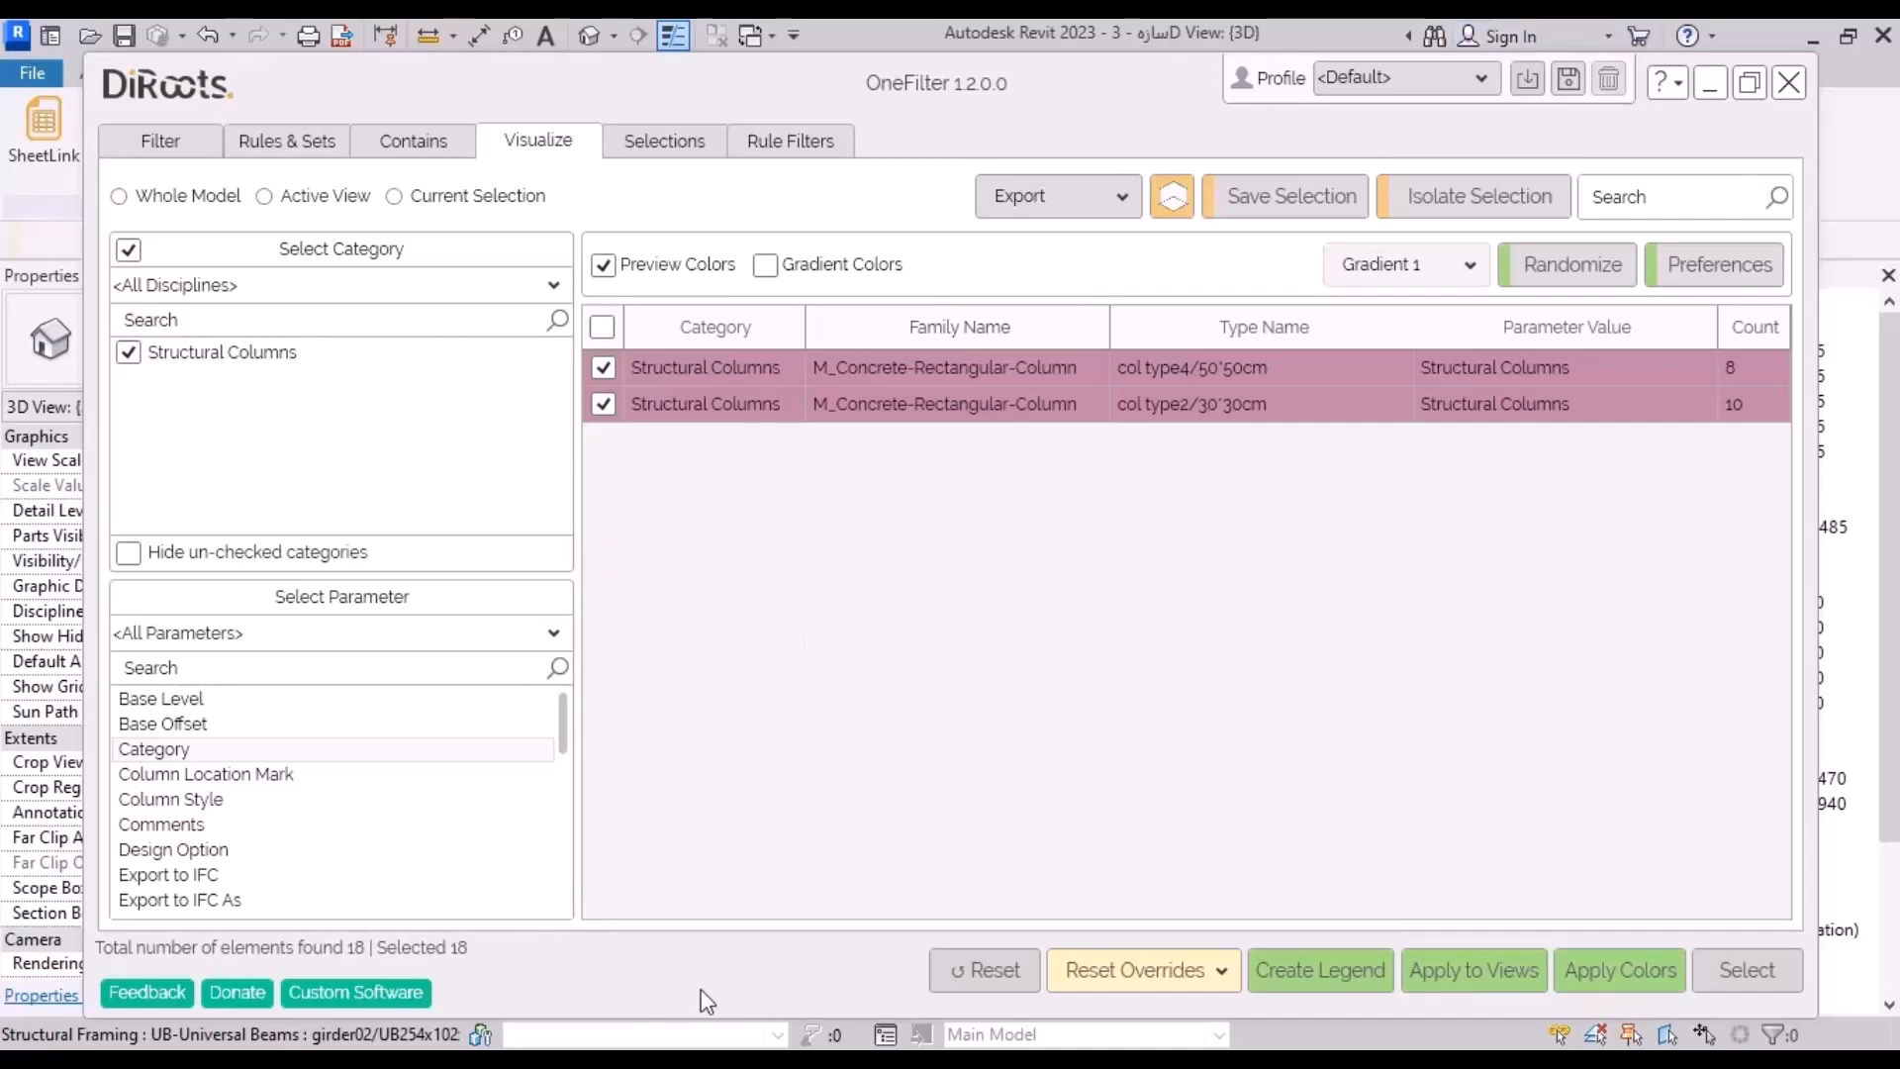
left_click(967, 980)
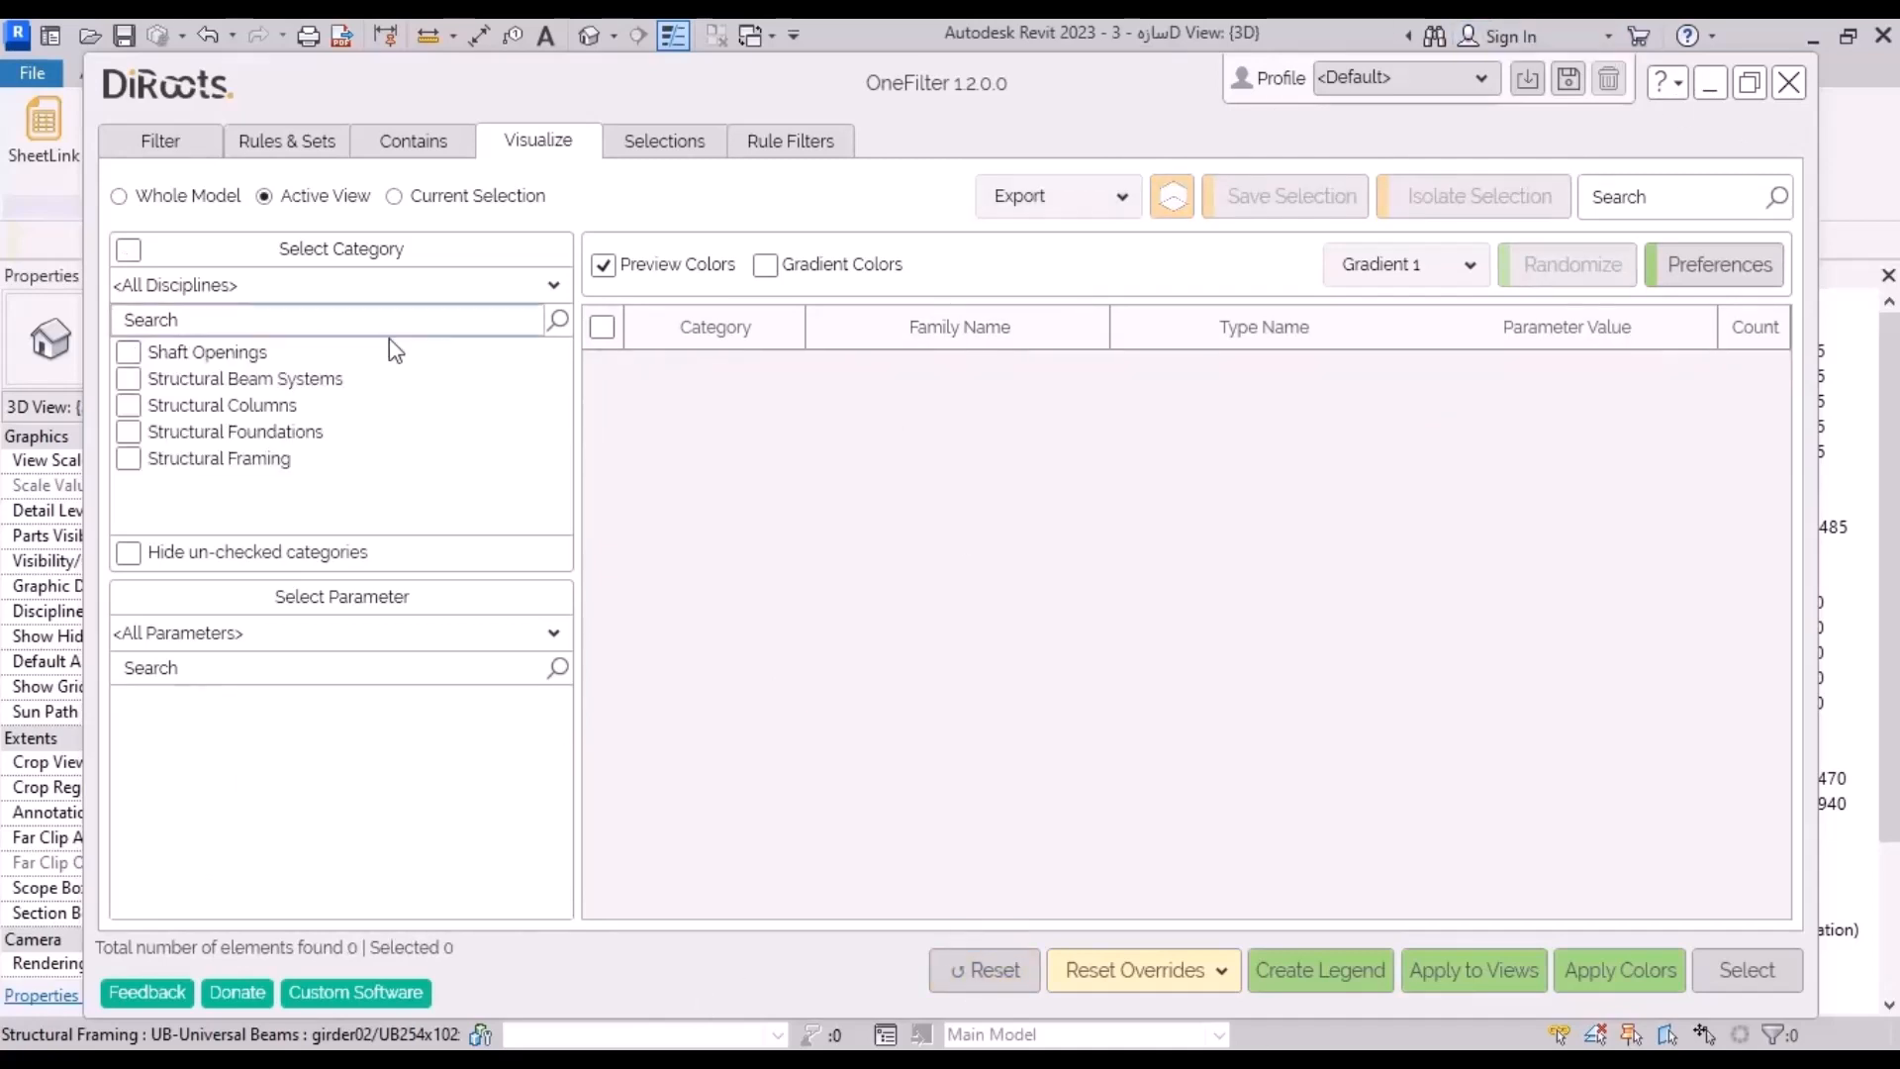
left_click(1749, 82)
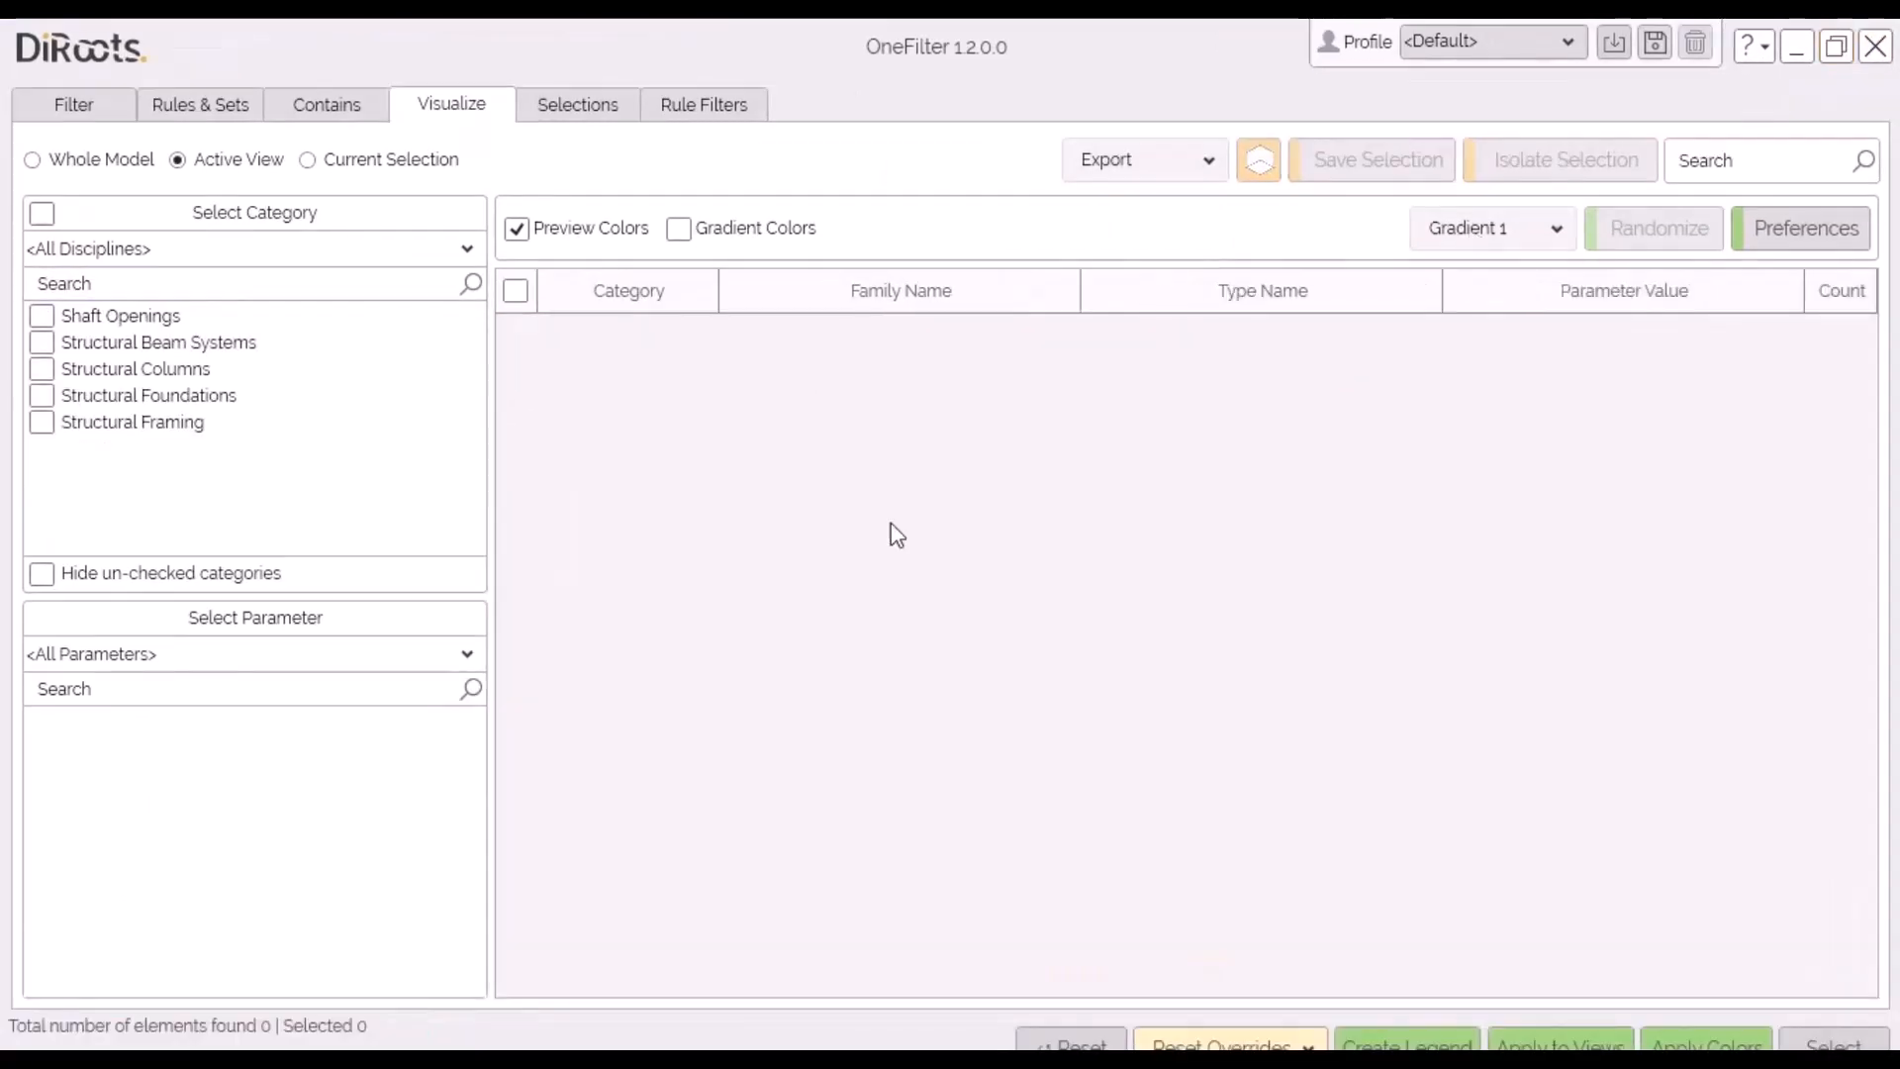
left_click(1839, 45)
left_click(1782, 83)
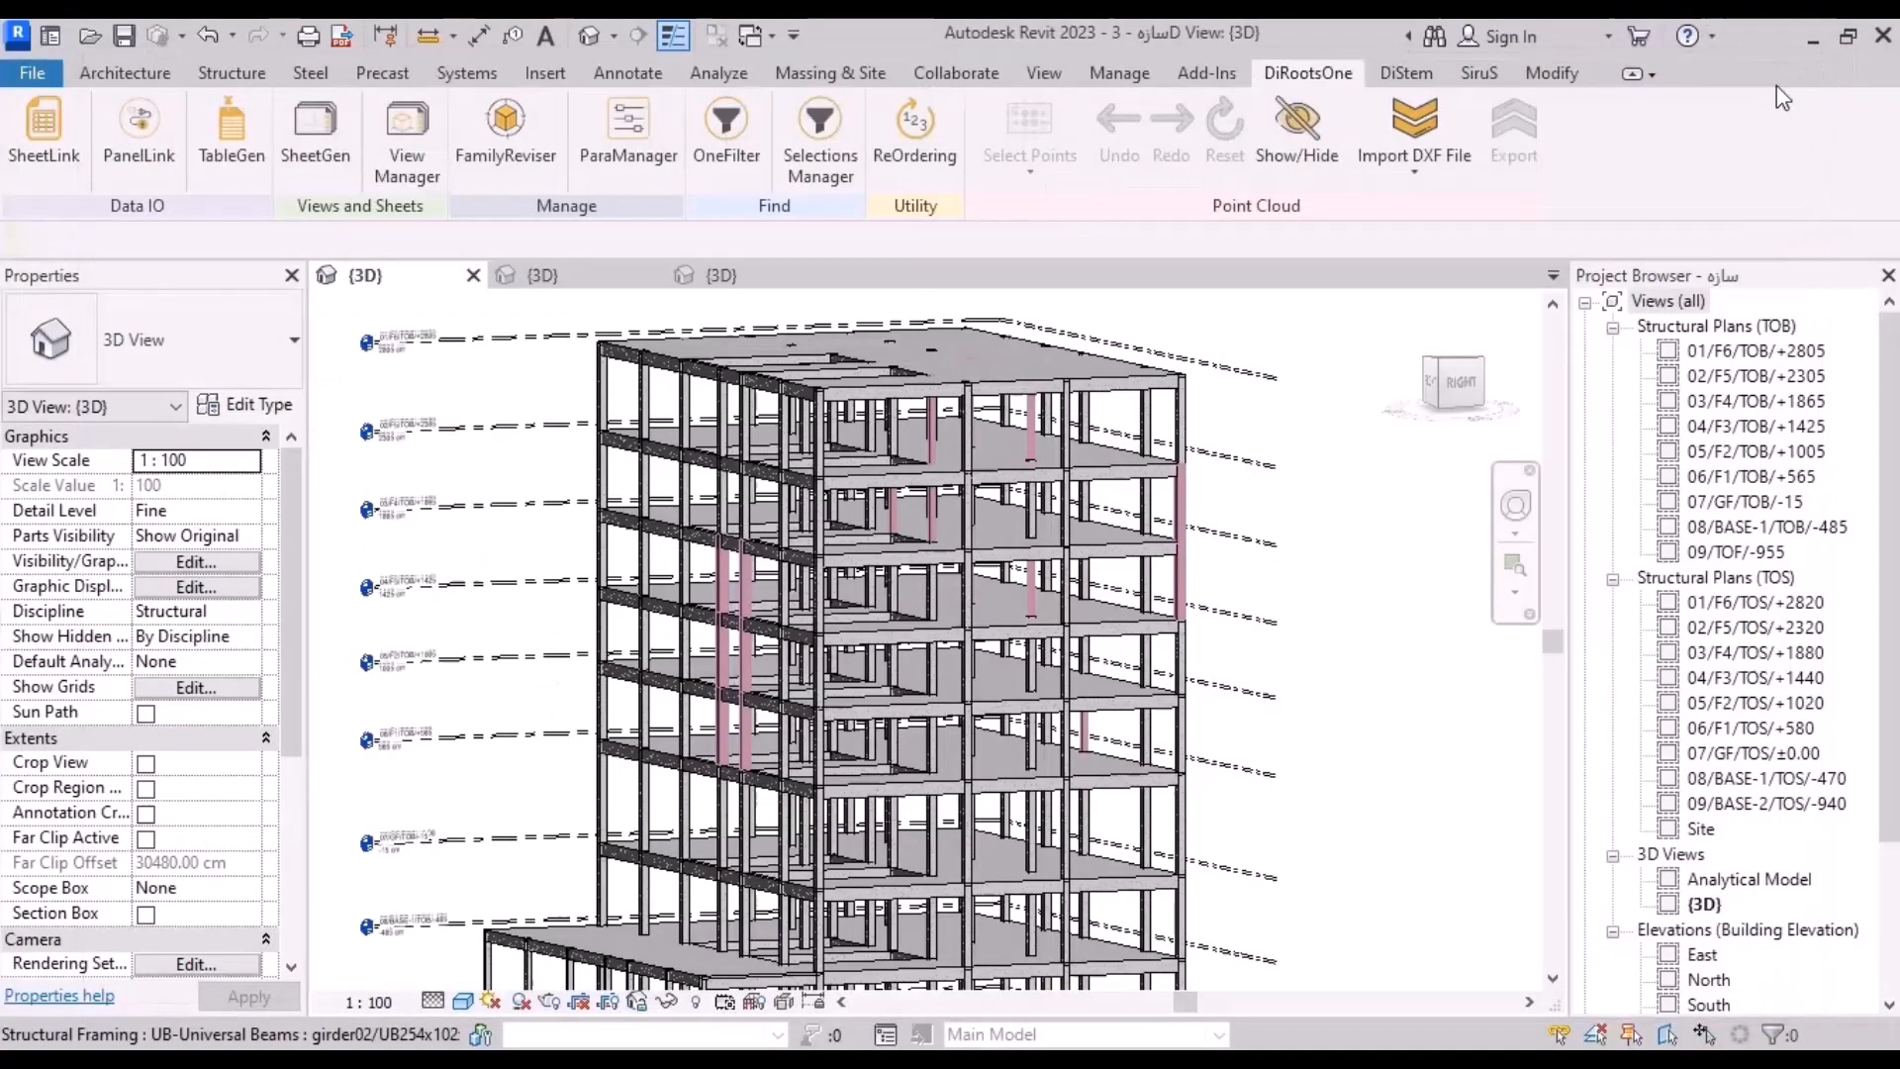
Step: Undo the color overrides on the structural columns and switch to the 3D view of the e-ko project
key("ctrl+z")
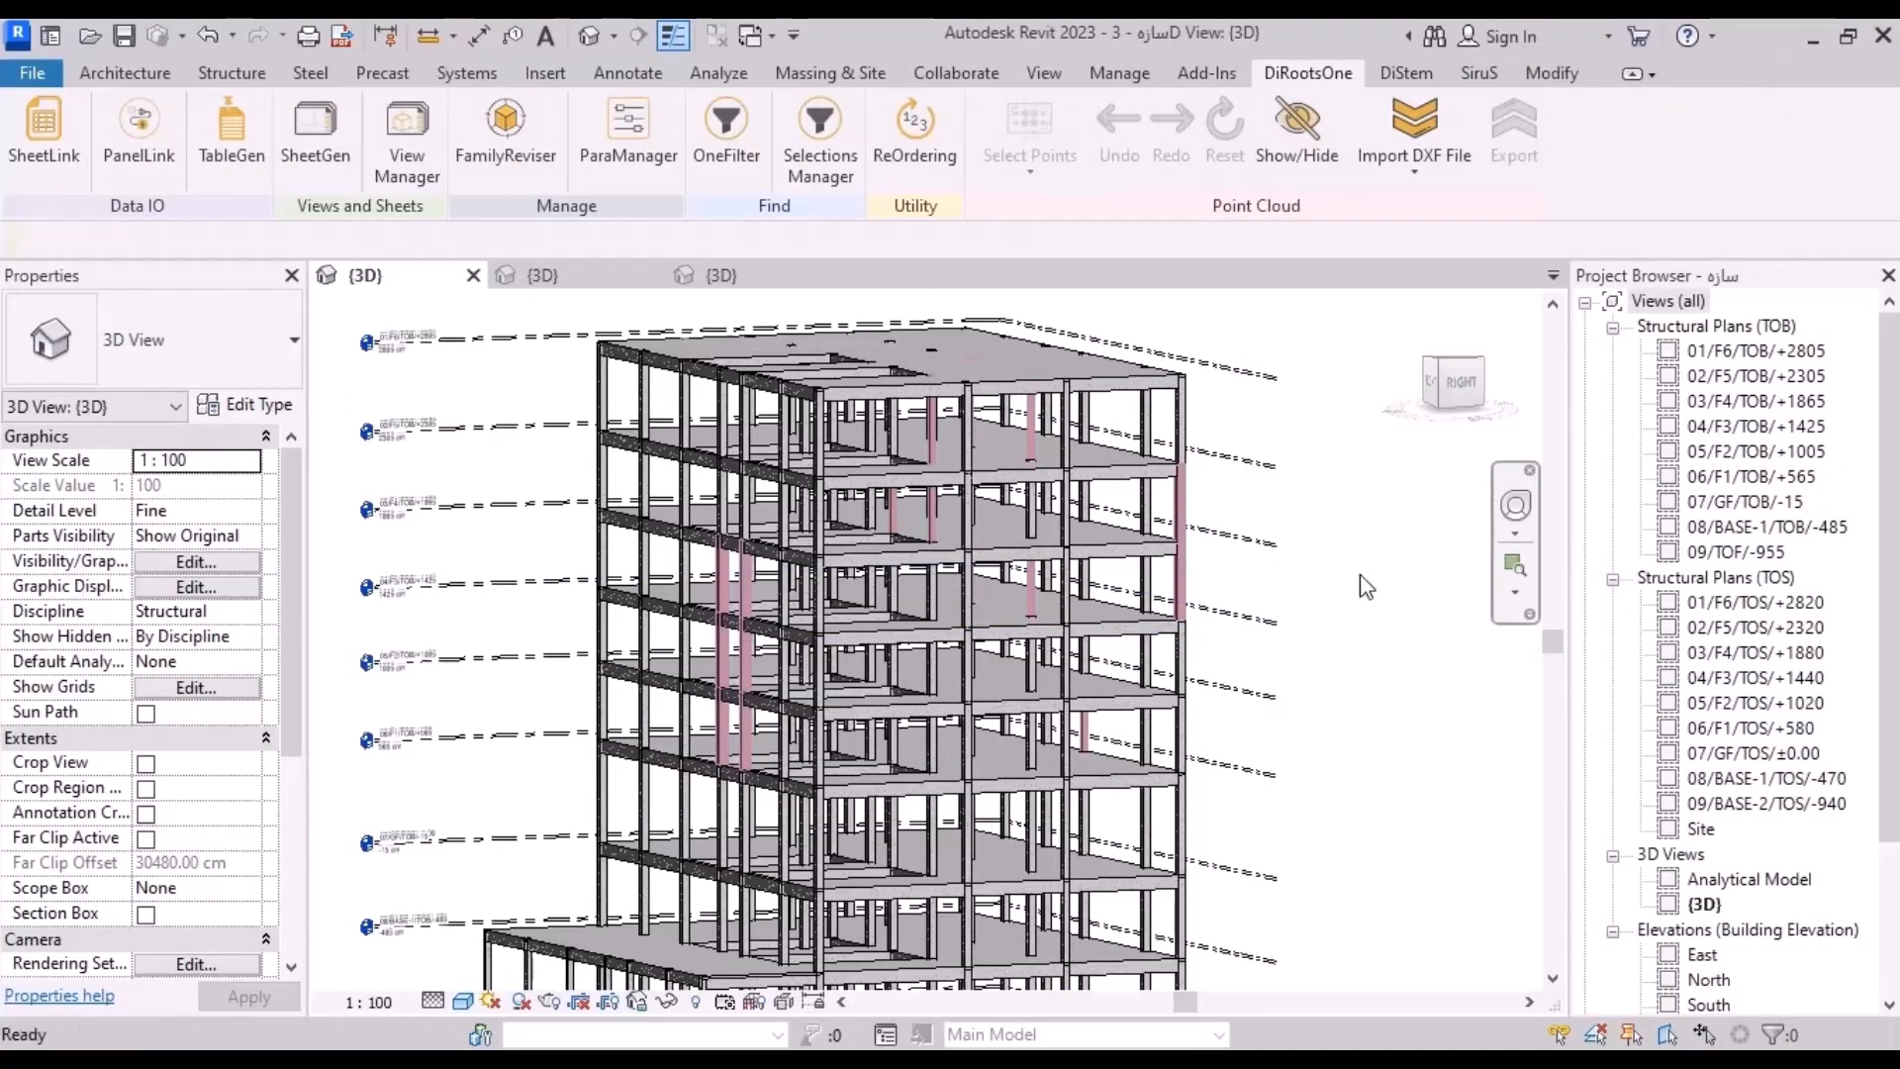
scroll(1340, 631, "down", 1)
scroll(1346, 643, "down", 1)
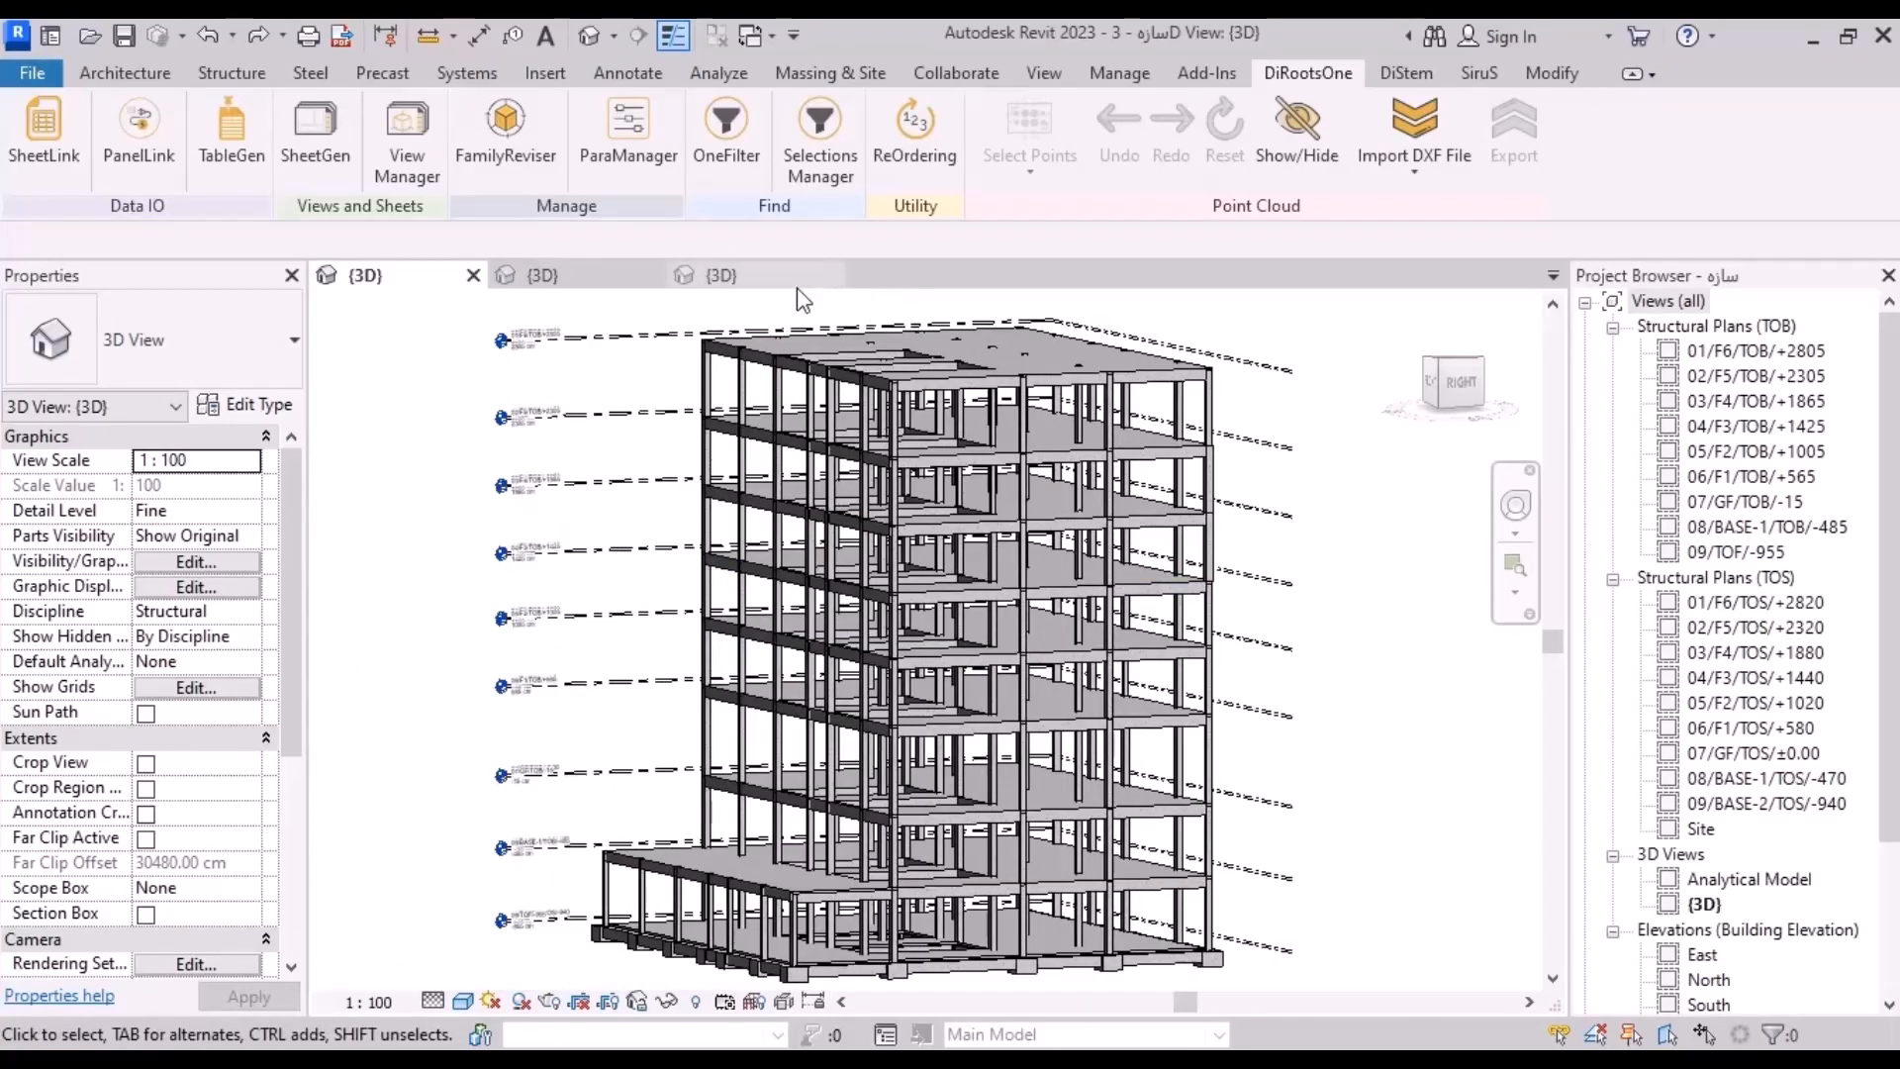
left_click(772, 277)
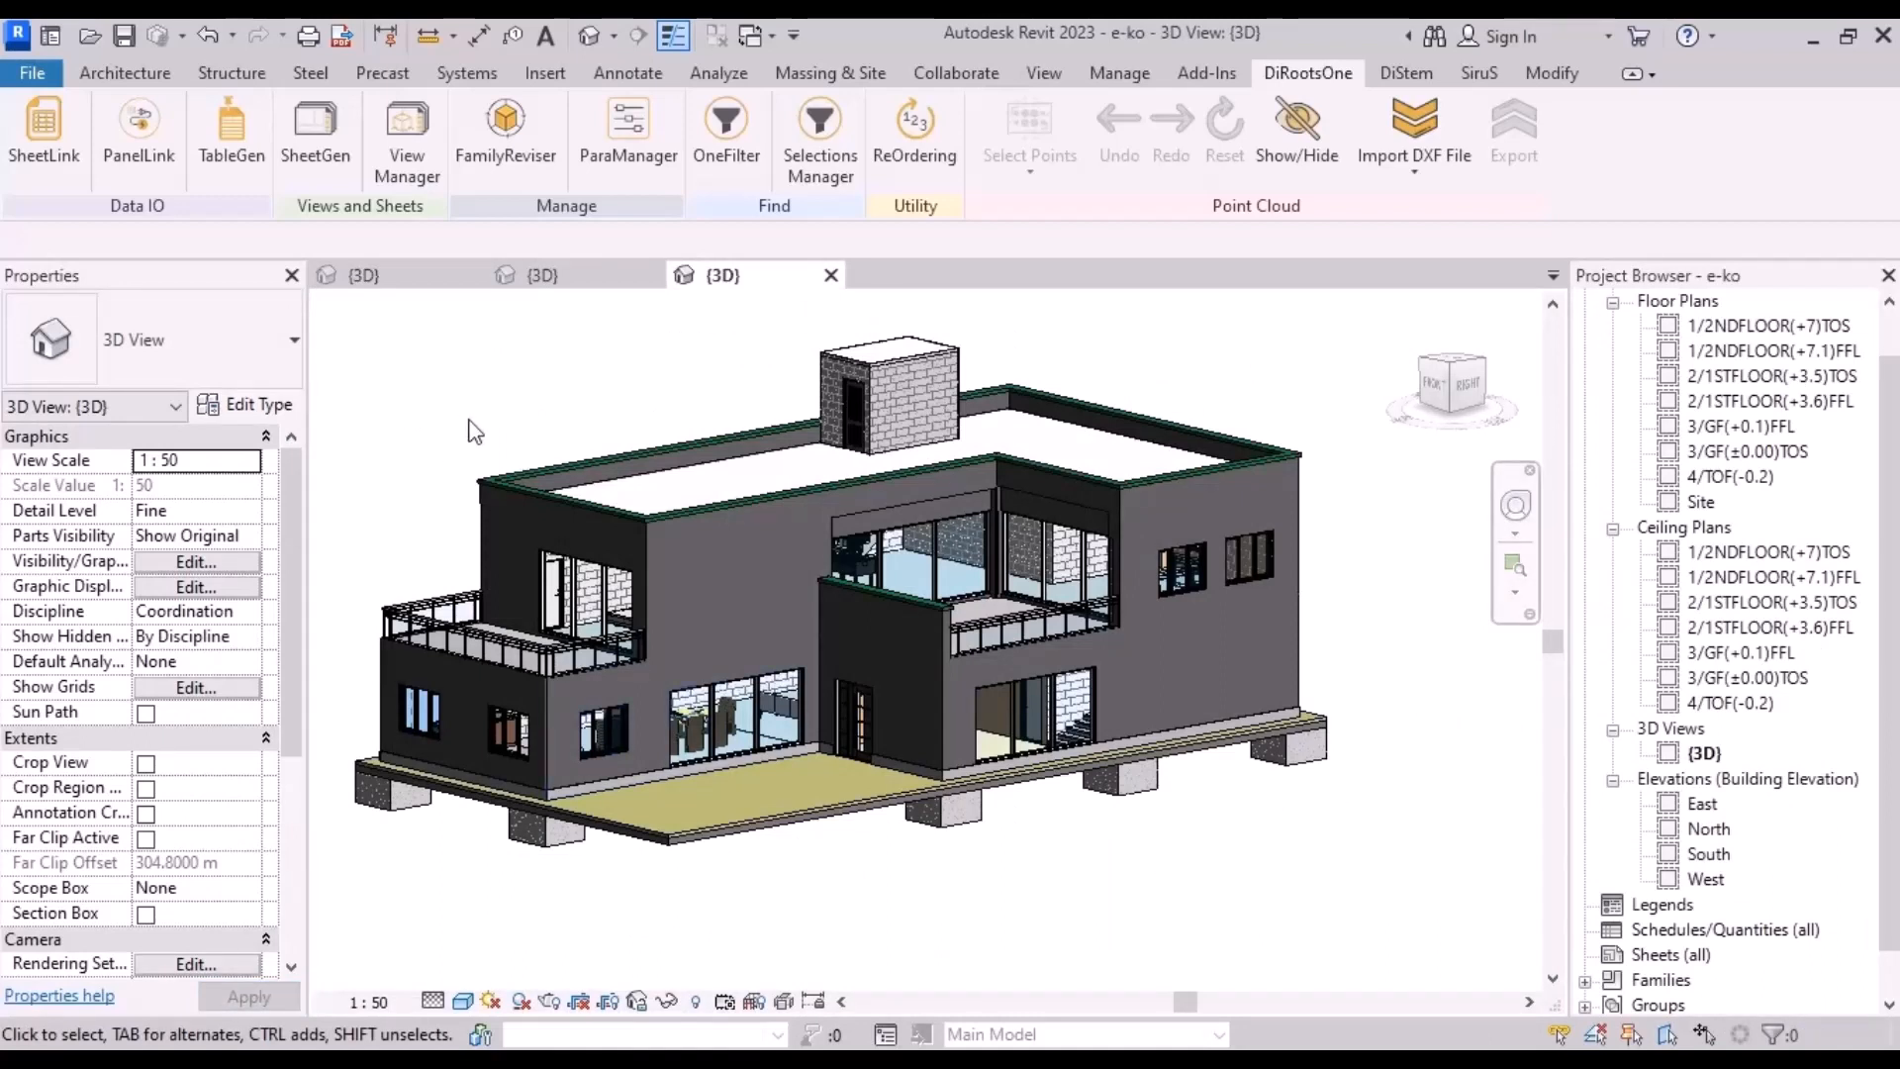
left_click(726, 134)
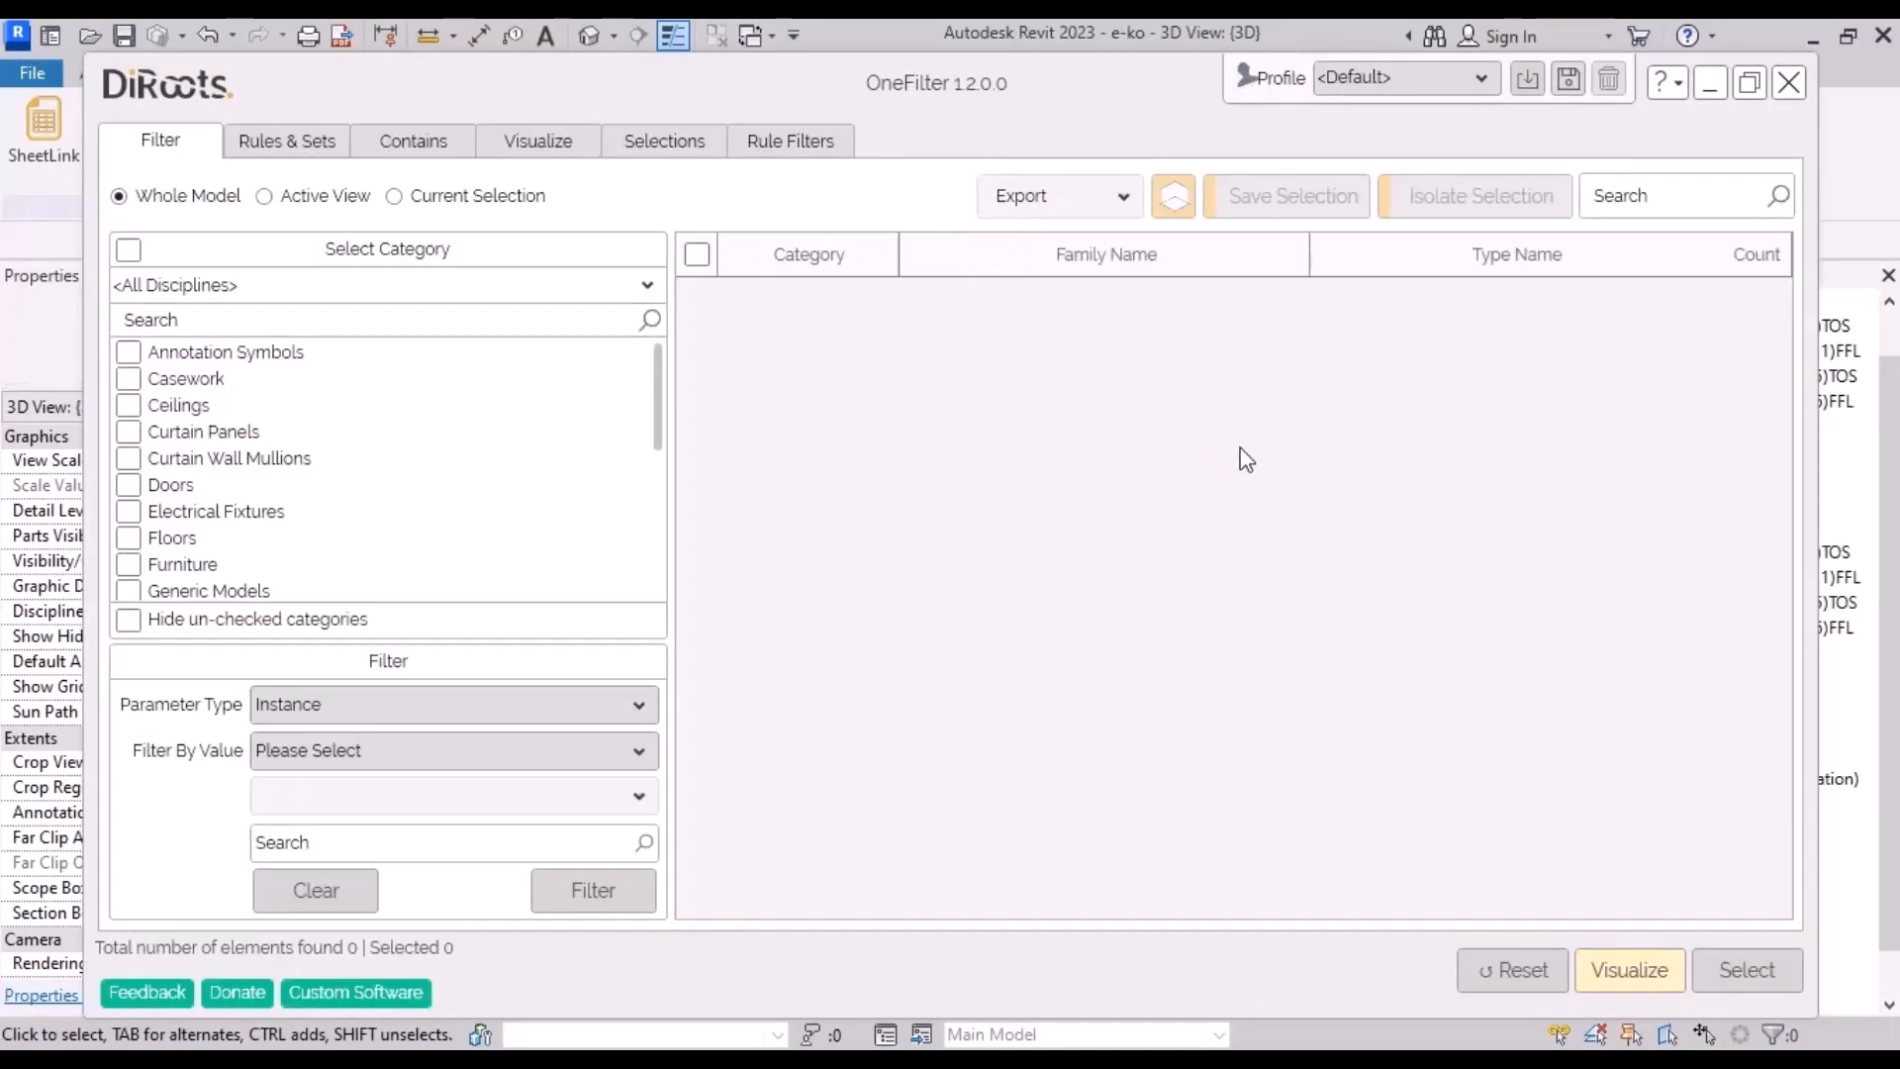
left_click(1764, 83)
left_click(1829, 39)
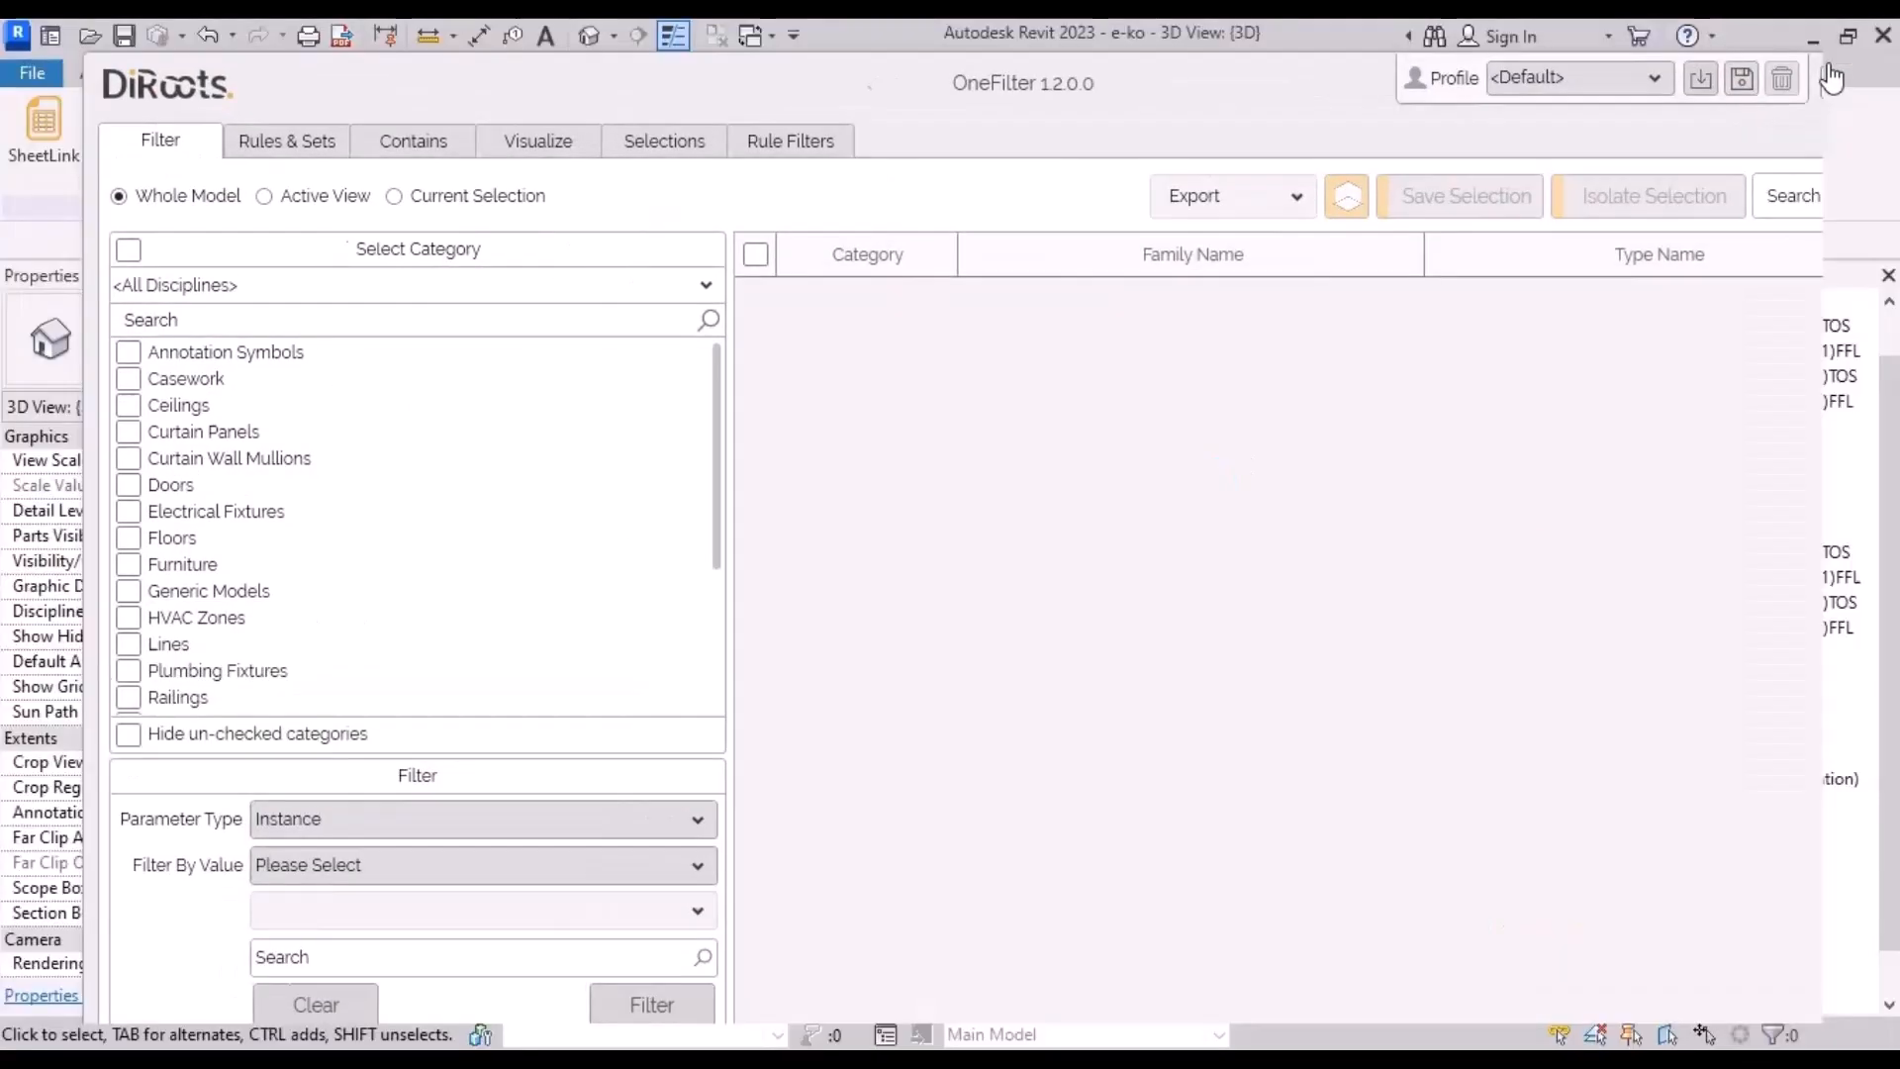
left_click(1789, 84)
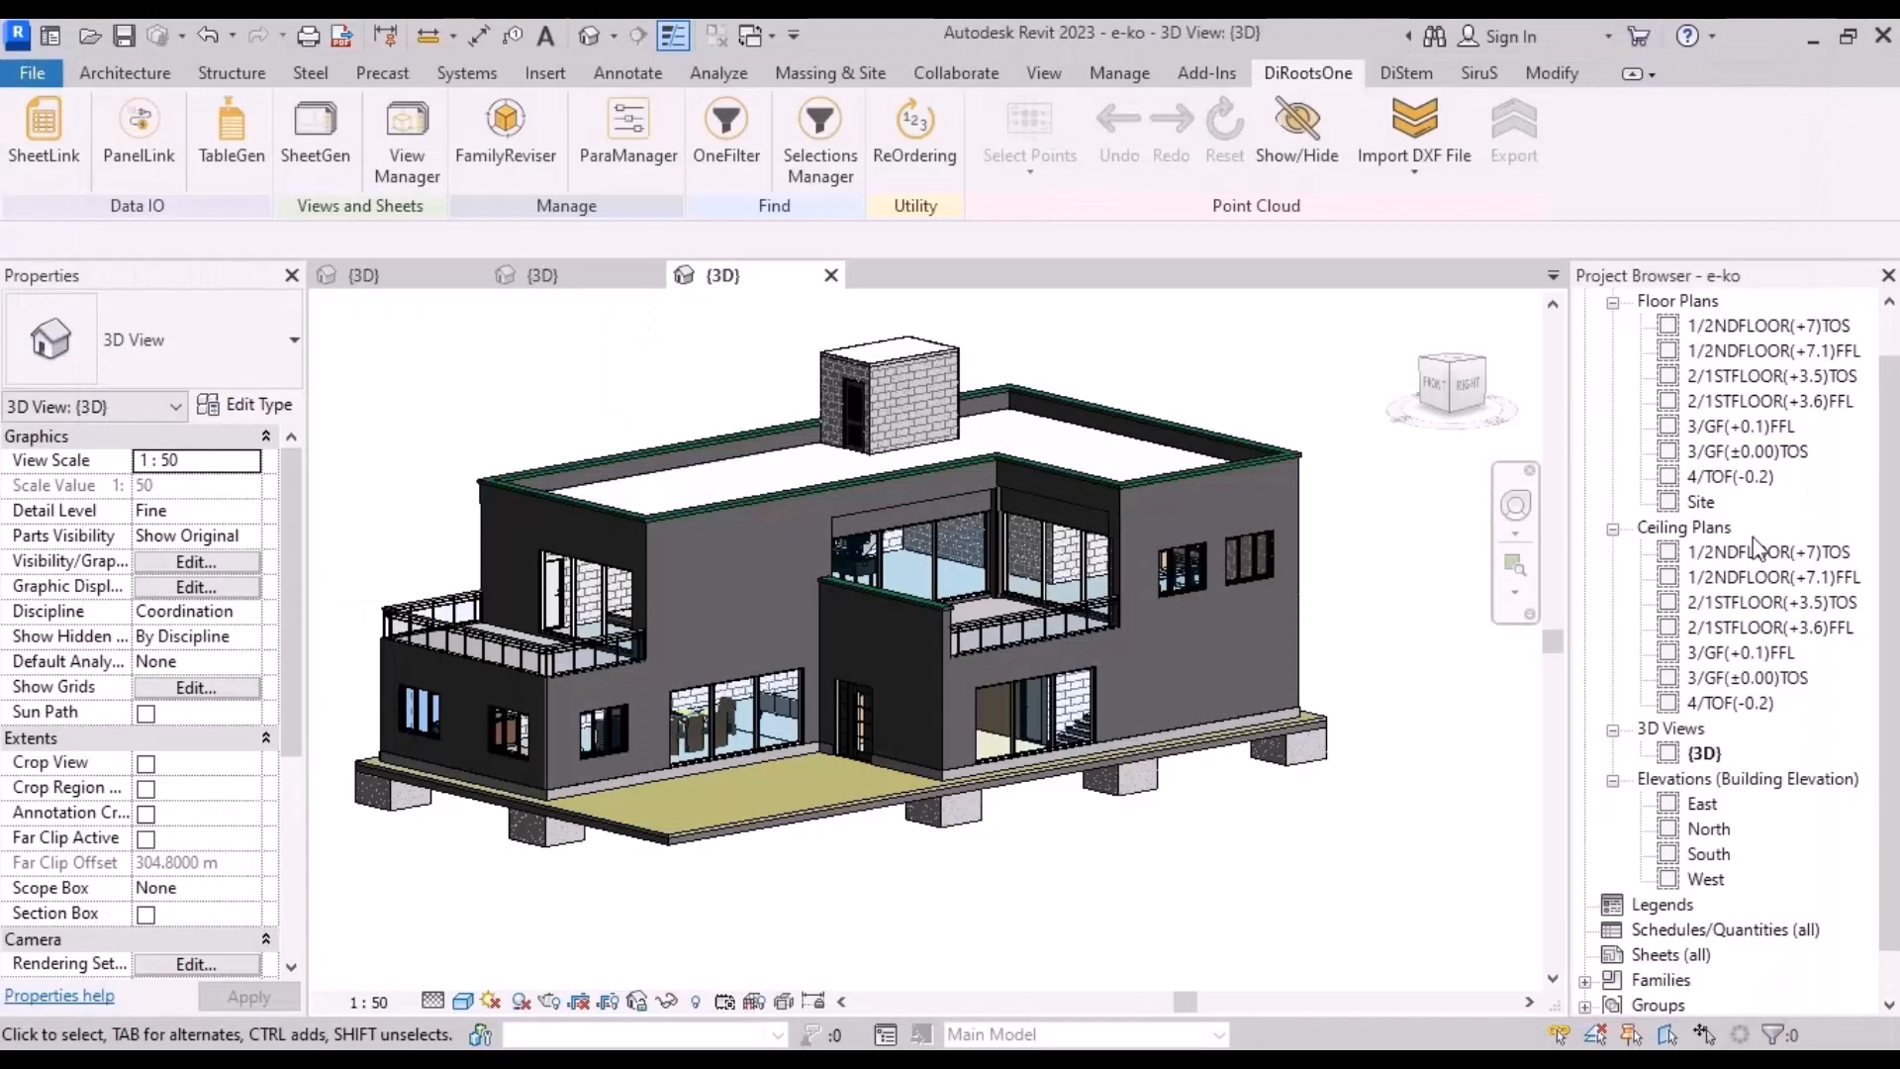
Step: Open the ground floor plan 3/GF(+0.1)FFL
left_click(1751, 435)
double_click(1752, 435)
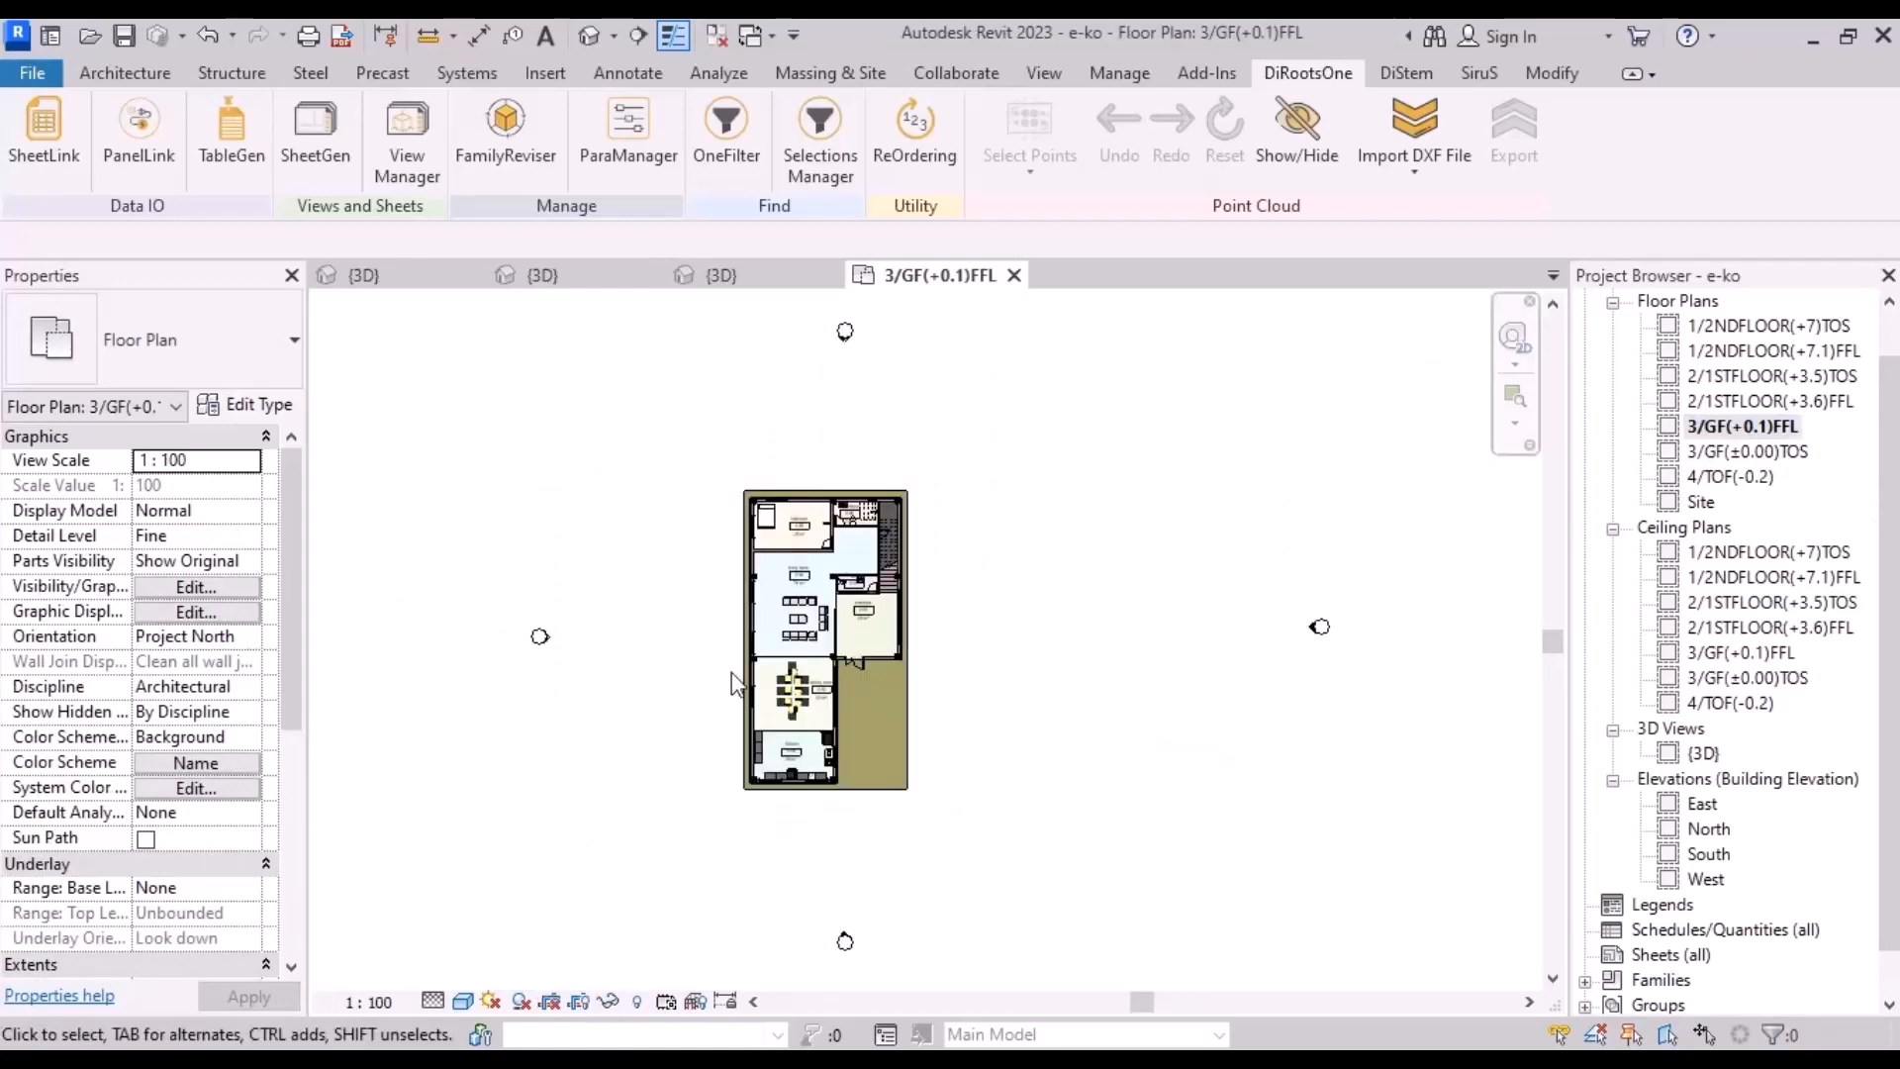
scroll(757, 682, "up", 3)
middle_click_drag(1223, 521, 1238, 617)
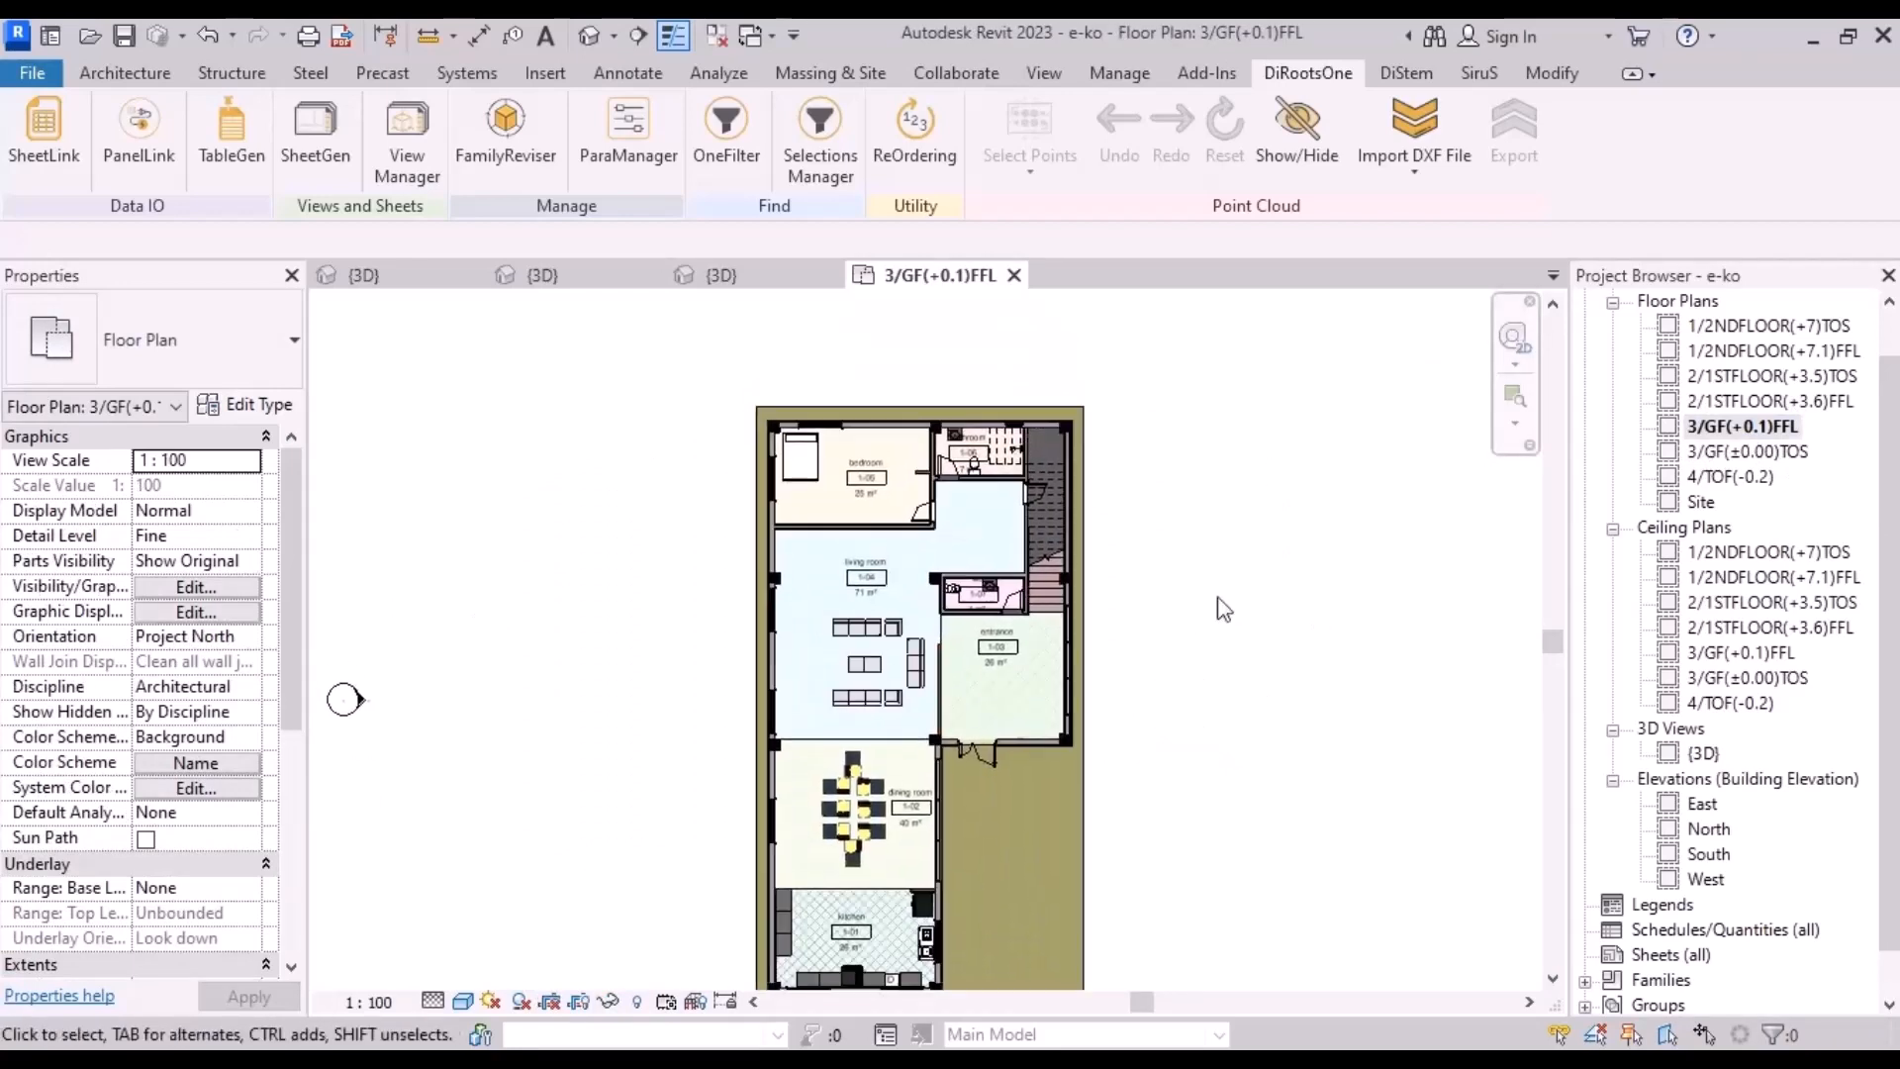
Step: Examine the room layout, room tags and furniture on the ground floor plan
scroll(1218, 597, "up", 3)
scroll(1230, 598, "down", 1)
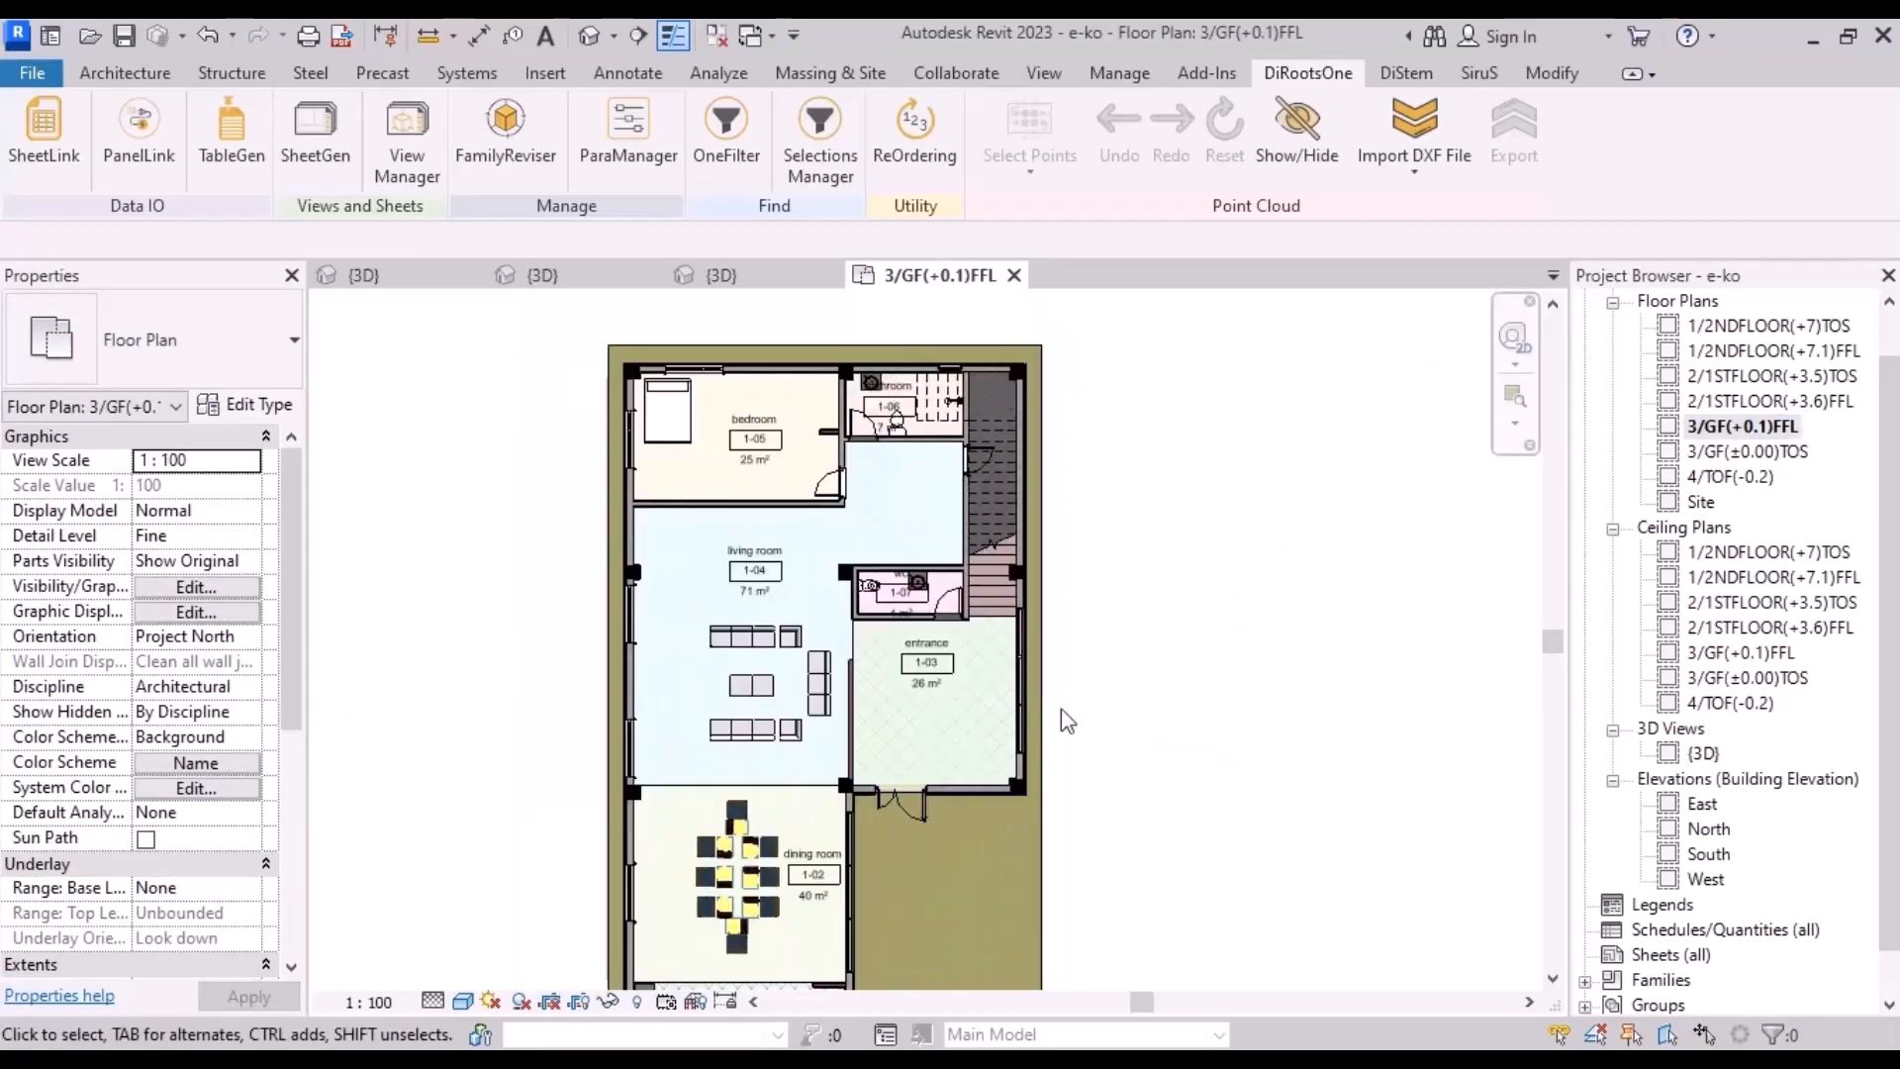
scroll(817, 740, "down", 1)
middle_click_drag(816, 742, 788, 596)
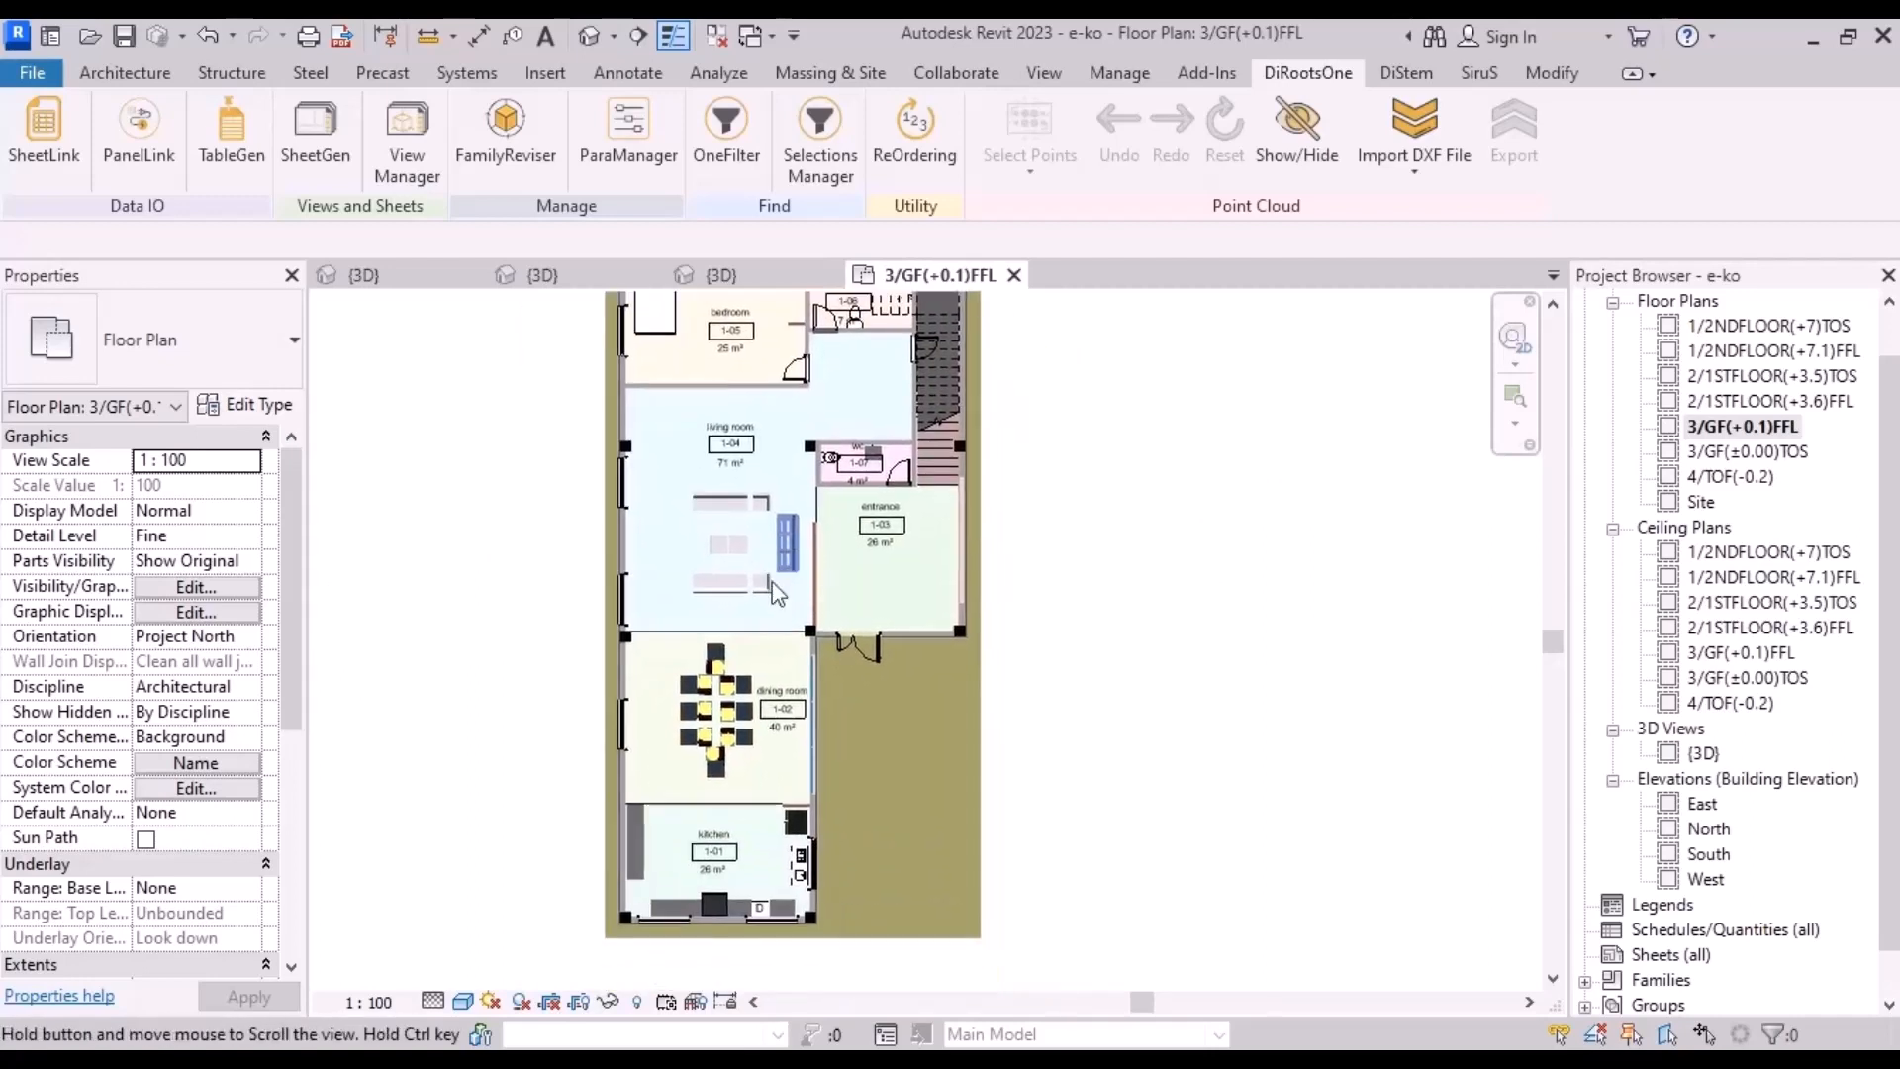
middle_click_drag(849, 661, 897, 772)
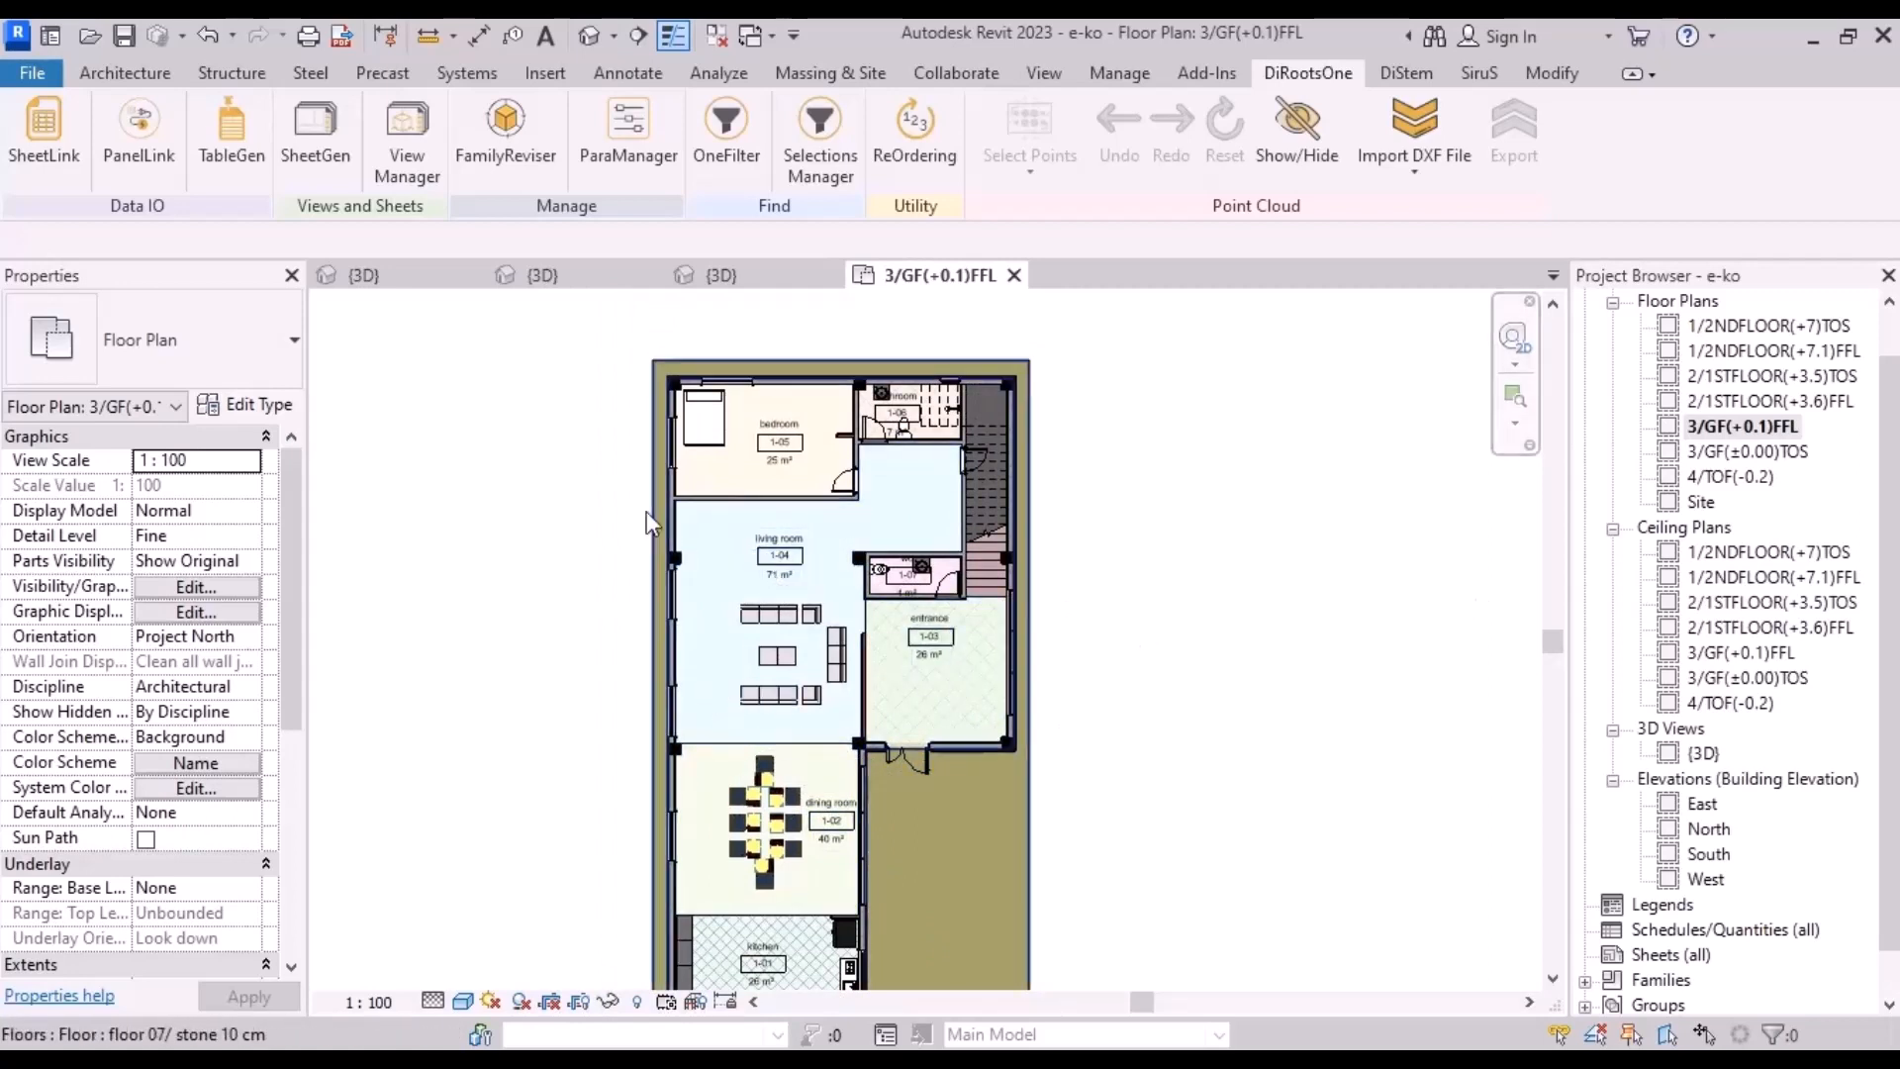
scroll(841, 471, "up", 2)
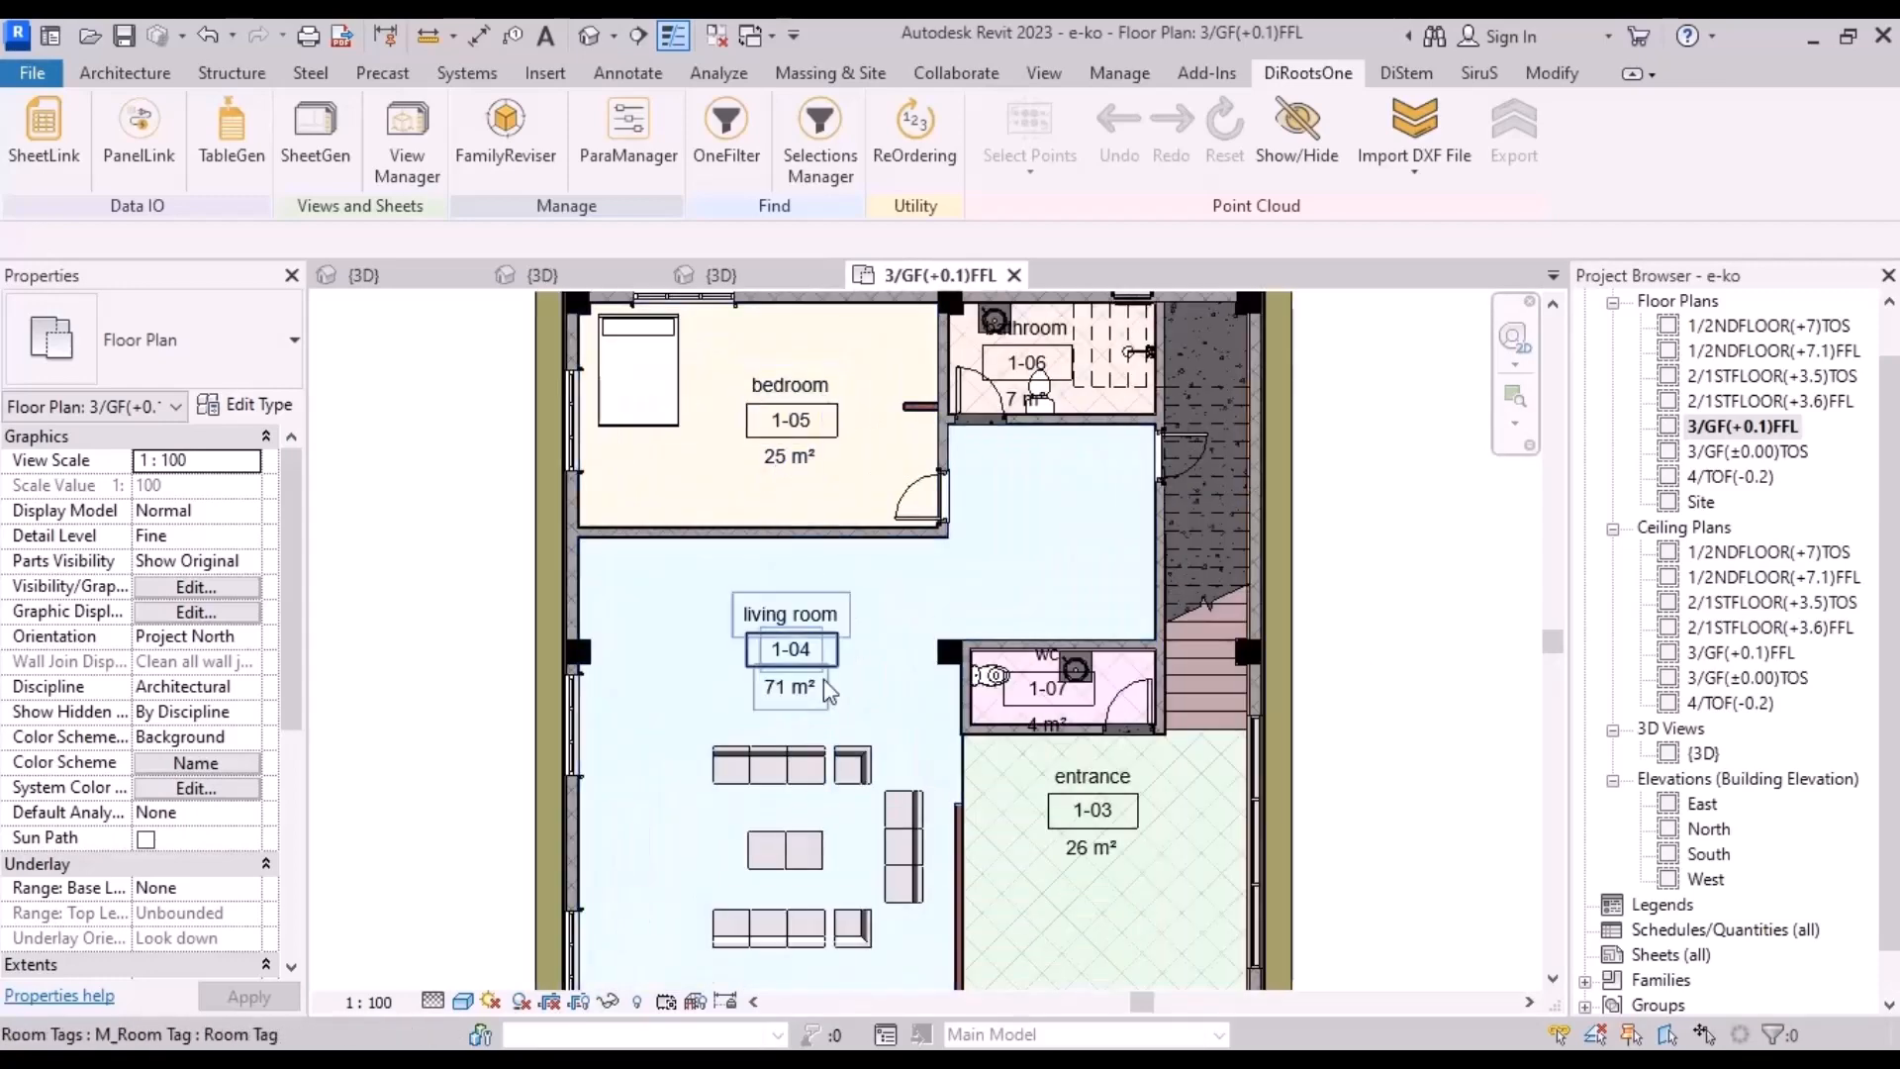
scroll(653, 871, "down", 2)
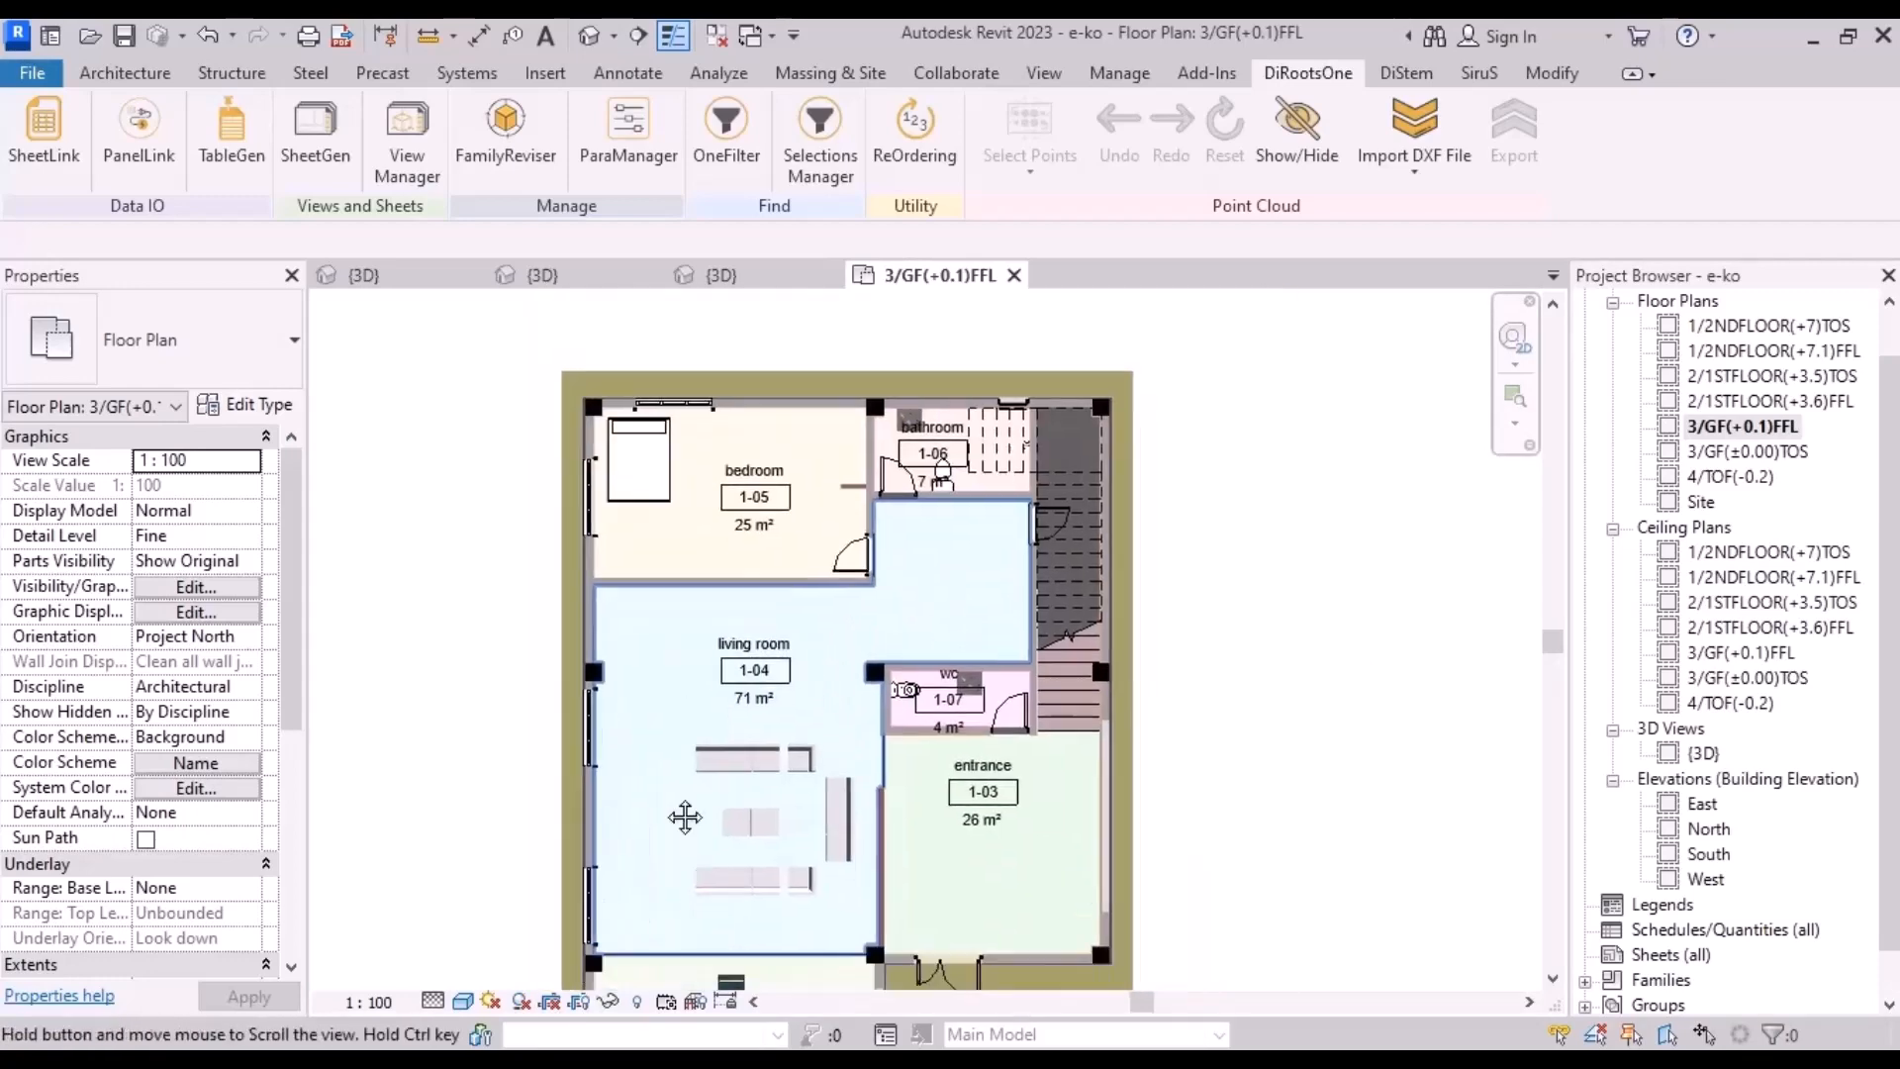
middle_click_drag(683, 811, 676, 758)
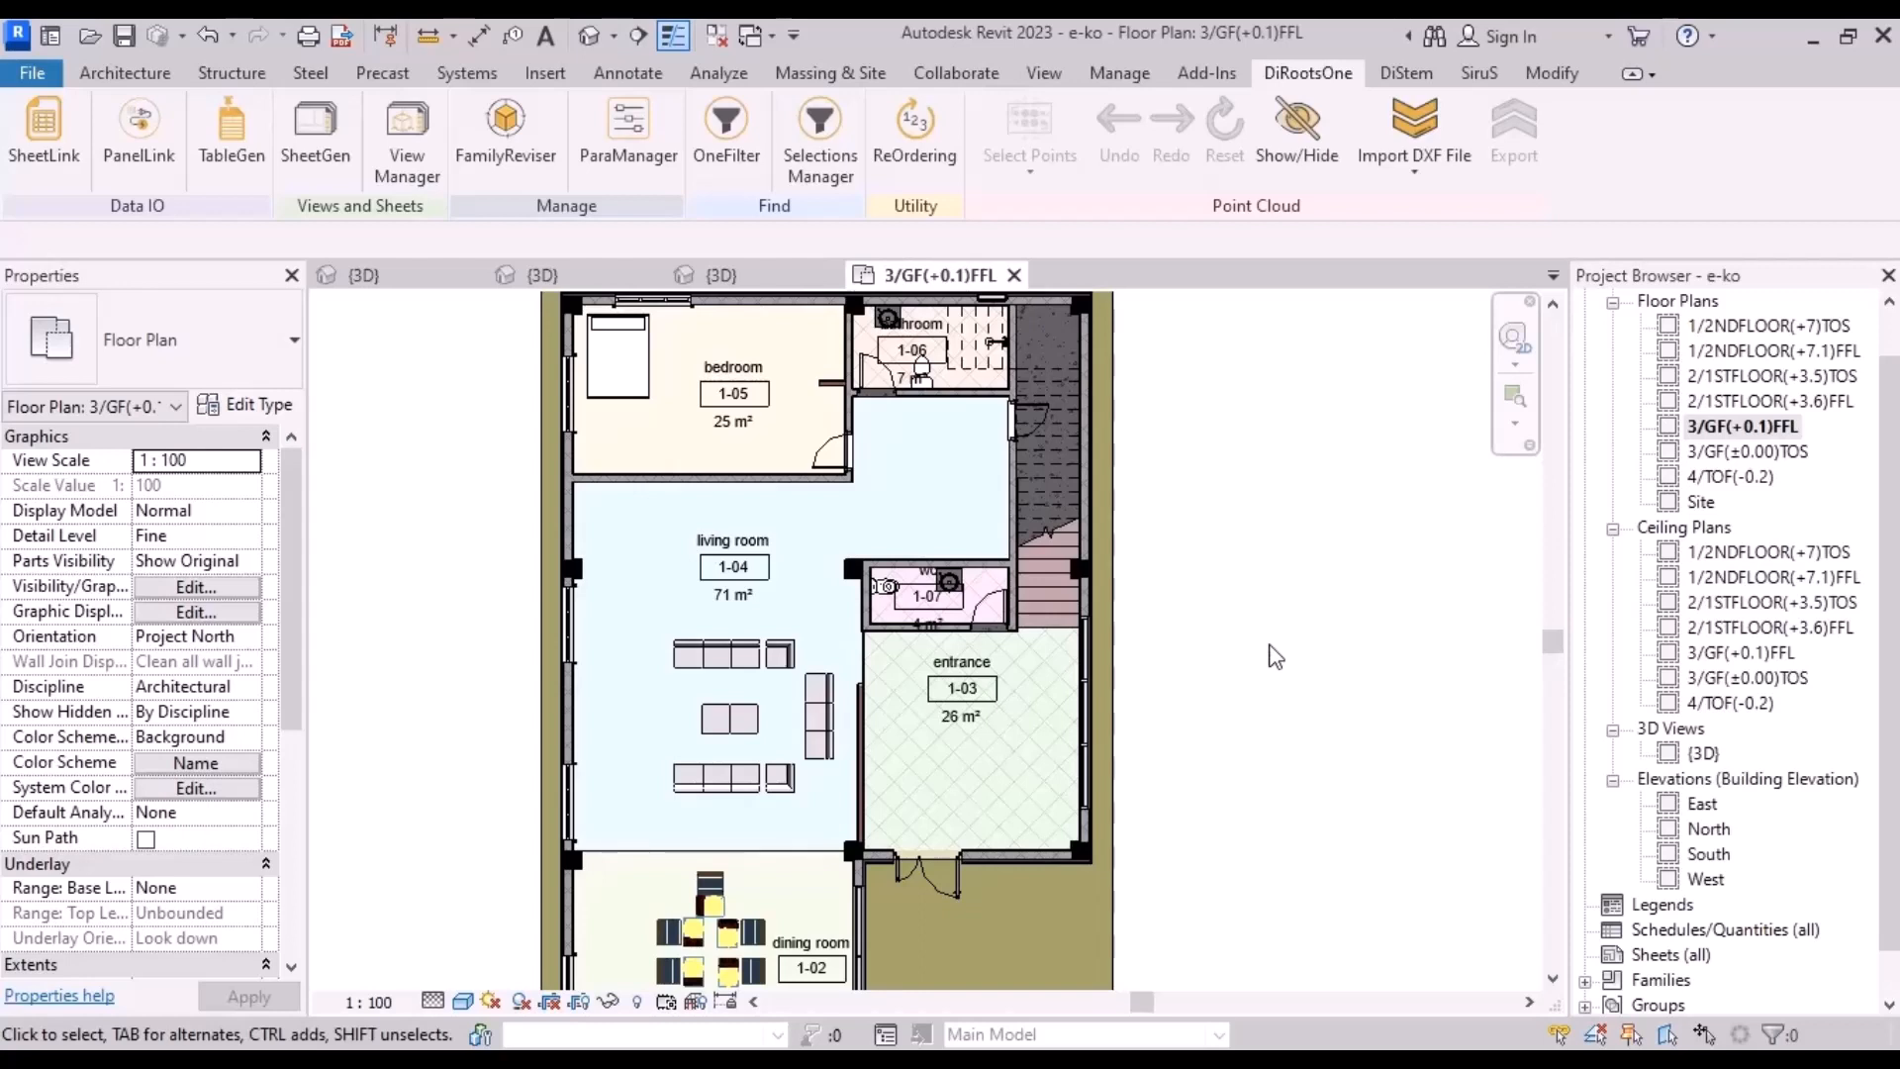
scroll(1275, 656, "down", 1)
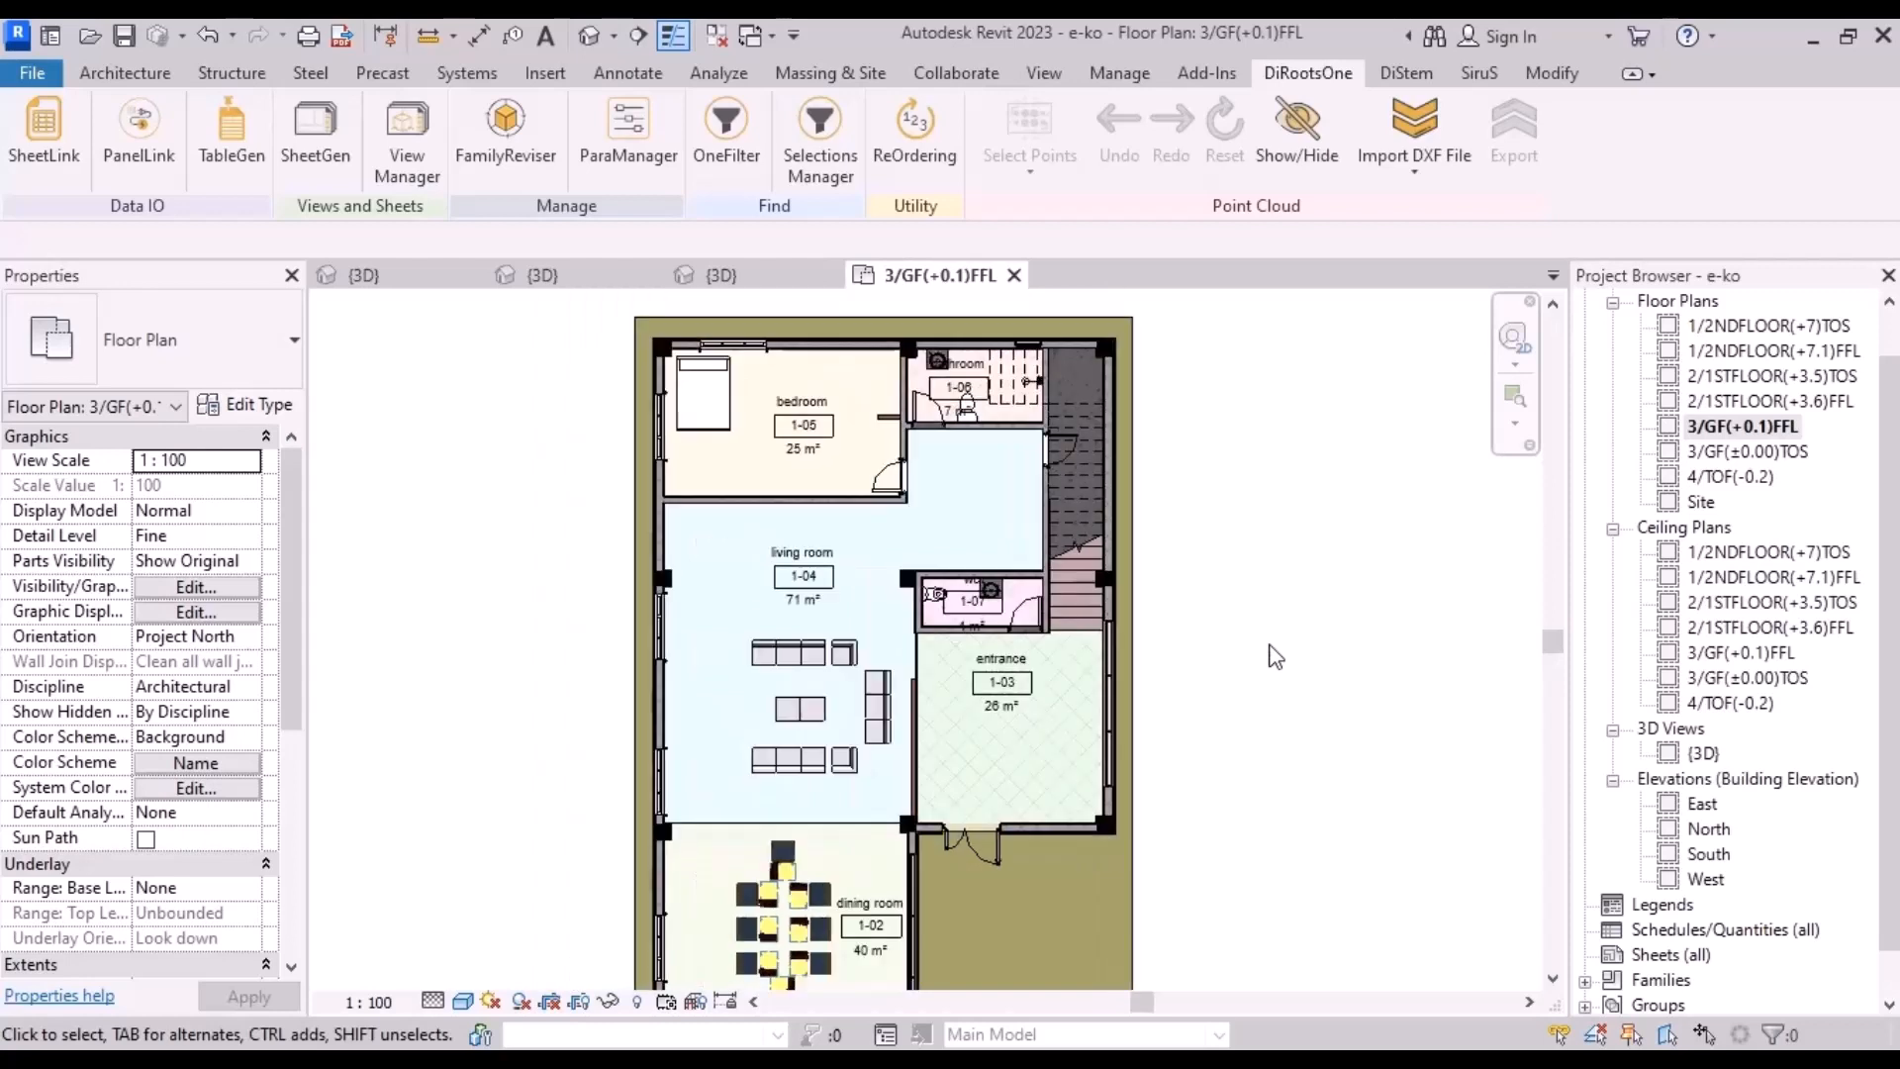
Step: Open OneFilter's Contains filter, include all categories and set the containing element type to Rooms
left_click(728, 160)
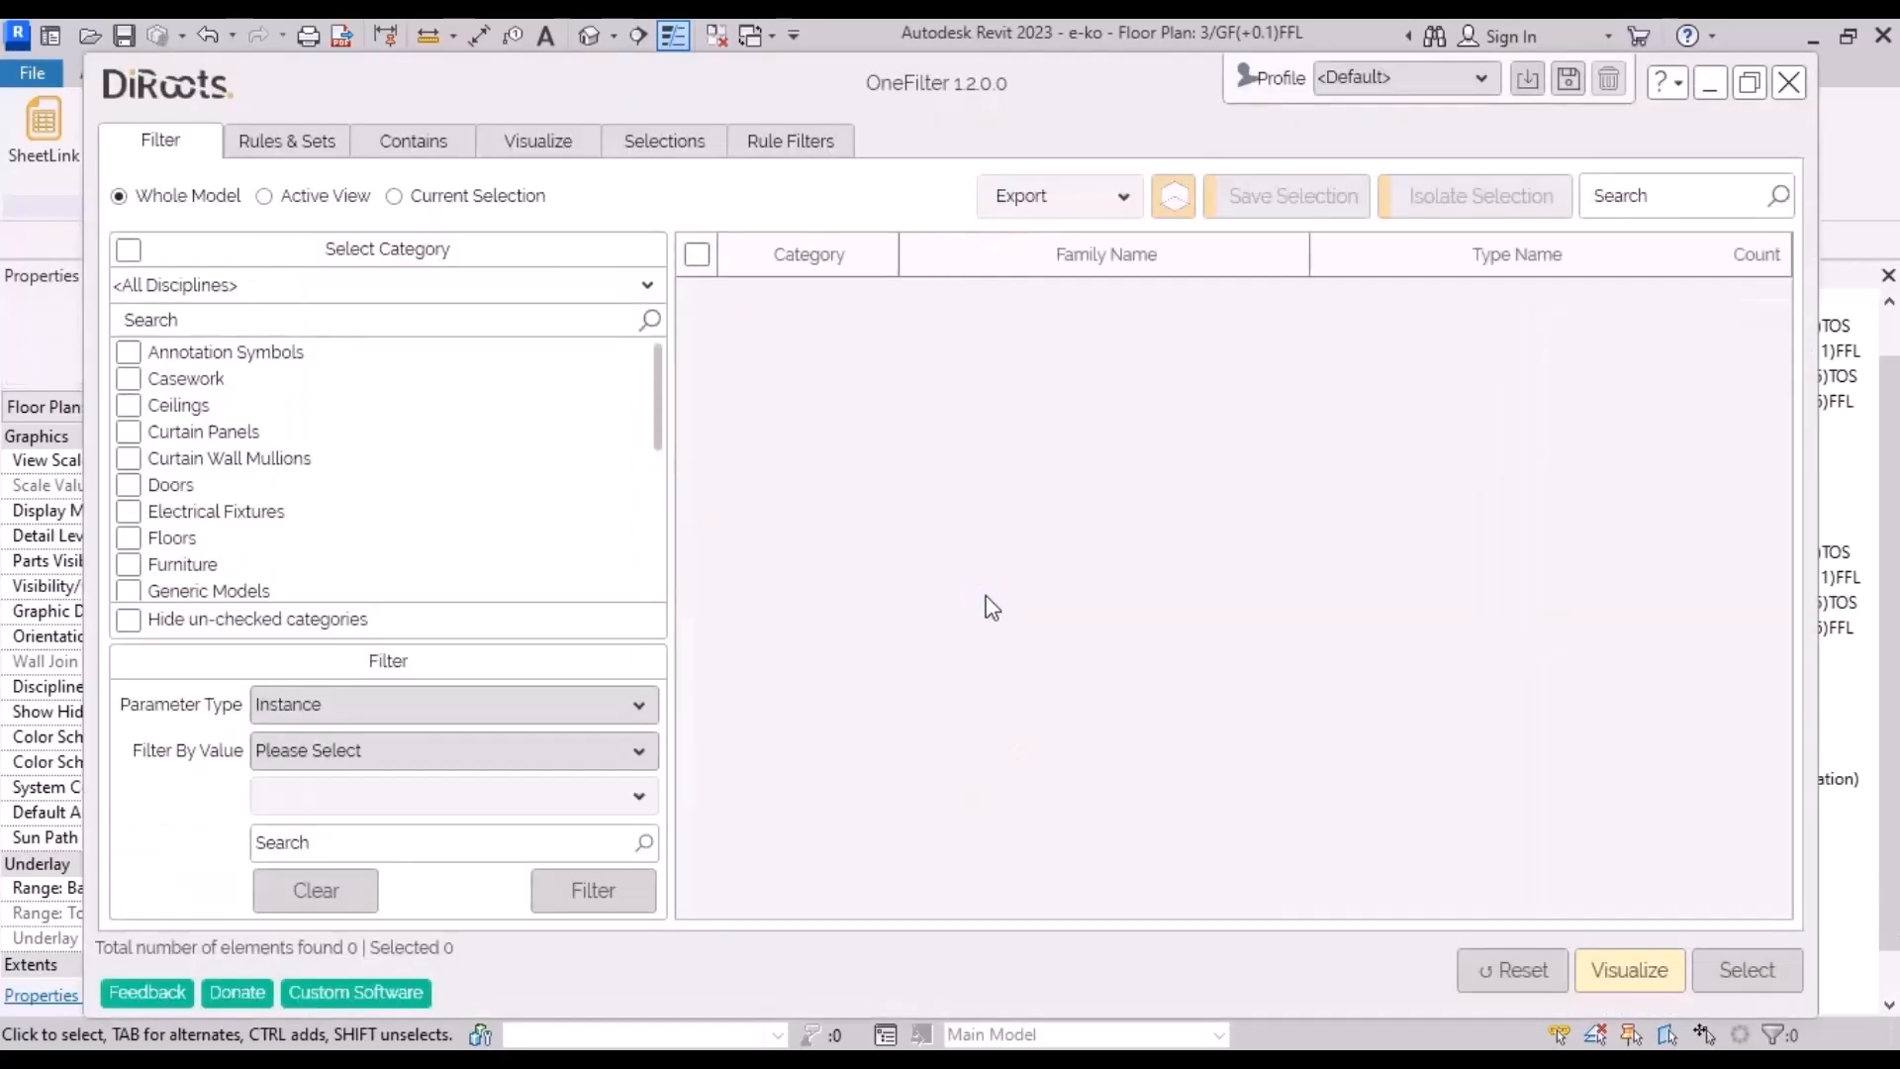
left_click(394, 151)
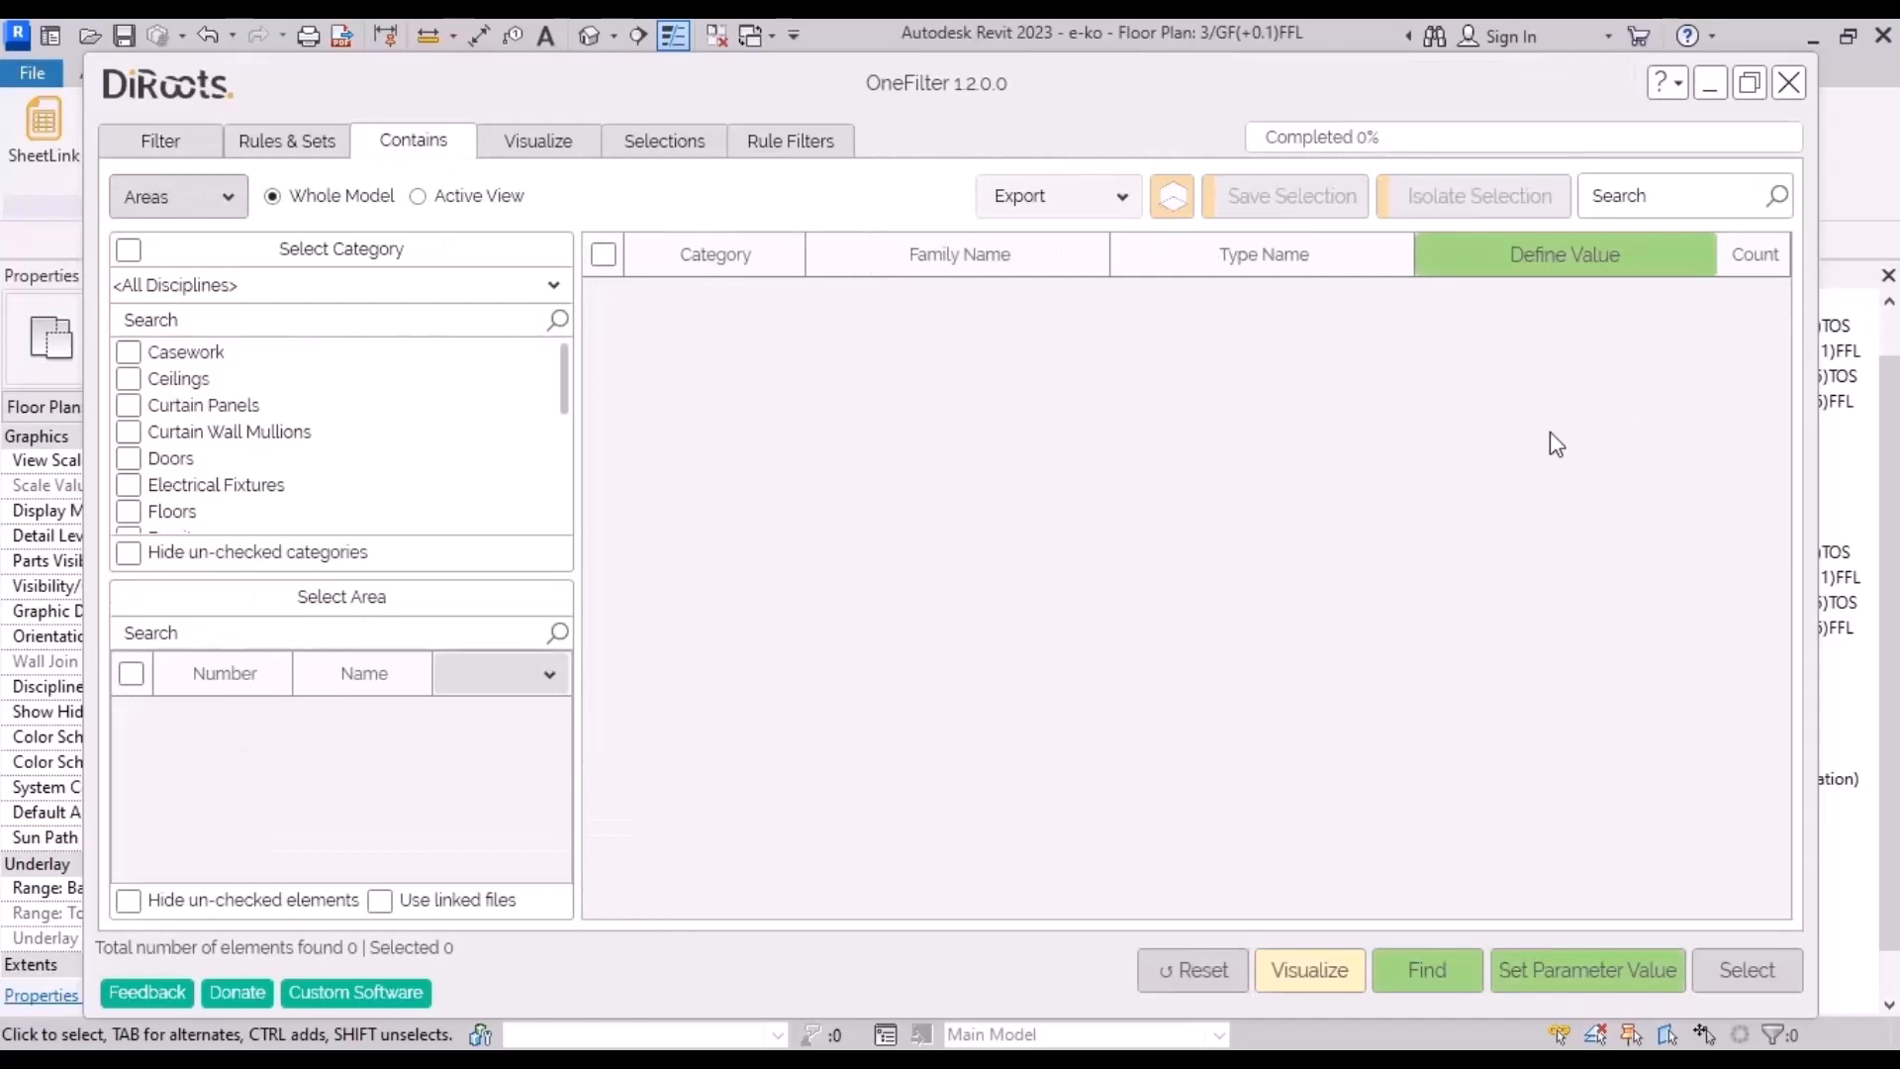
left_click(129, 249)
left_click(198, 203)
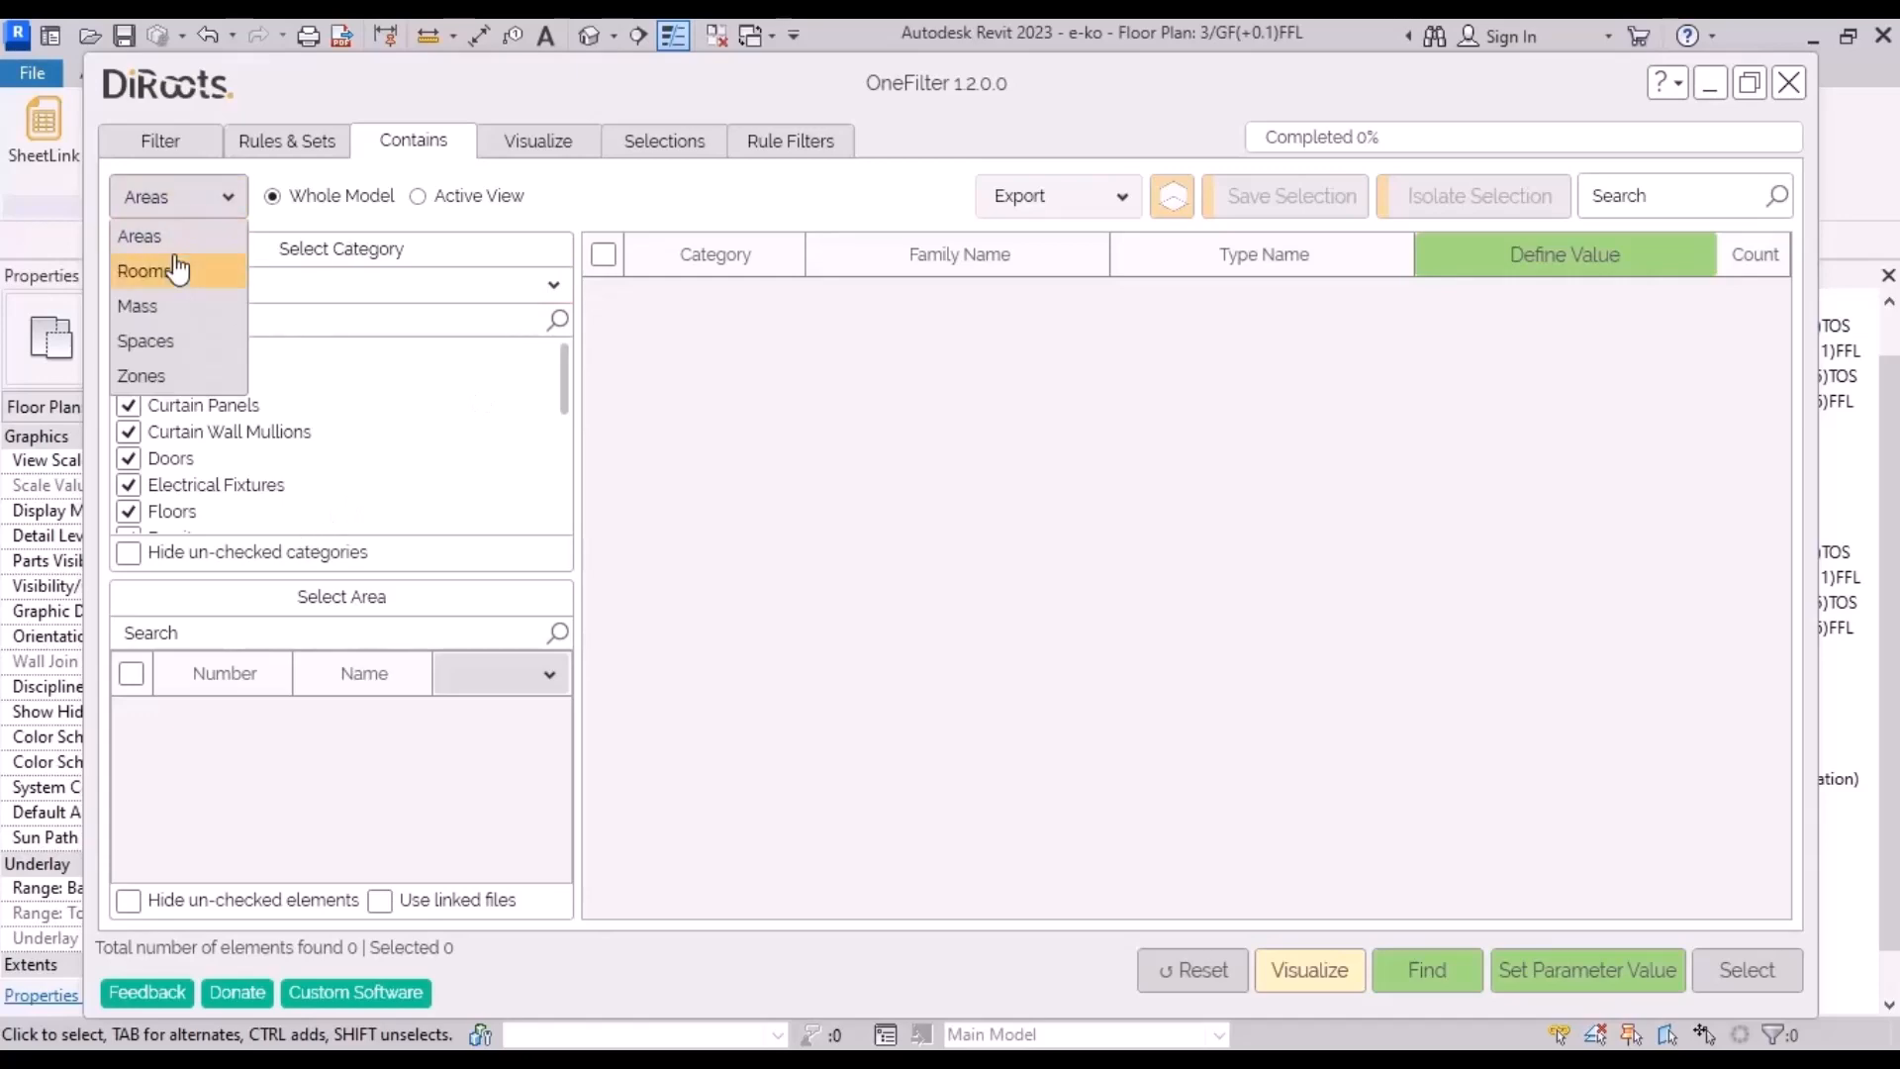
left_click(176, 269)
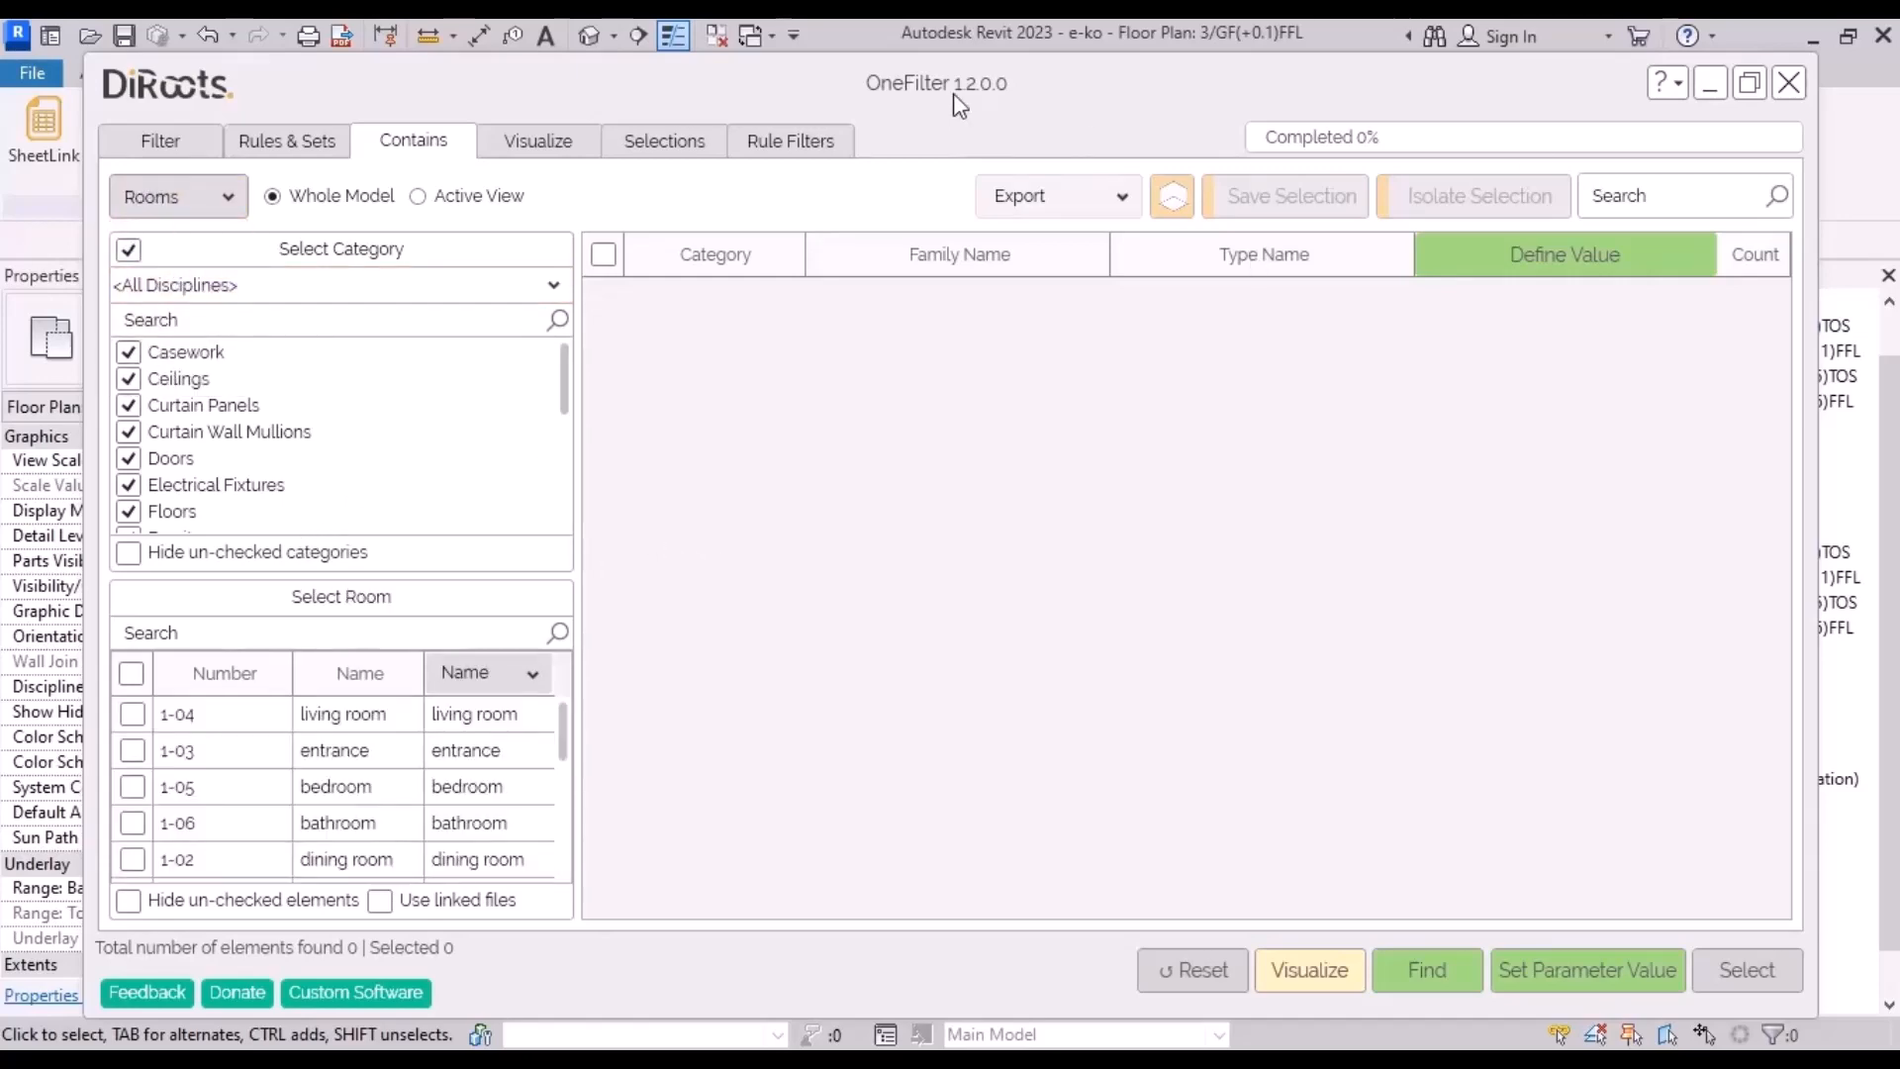
Step: Check the rooms on the plan behind OneFilter, choose living room 1-04 and find all elements it contains
left_click_drag(954, 93, 920, 878)
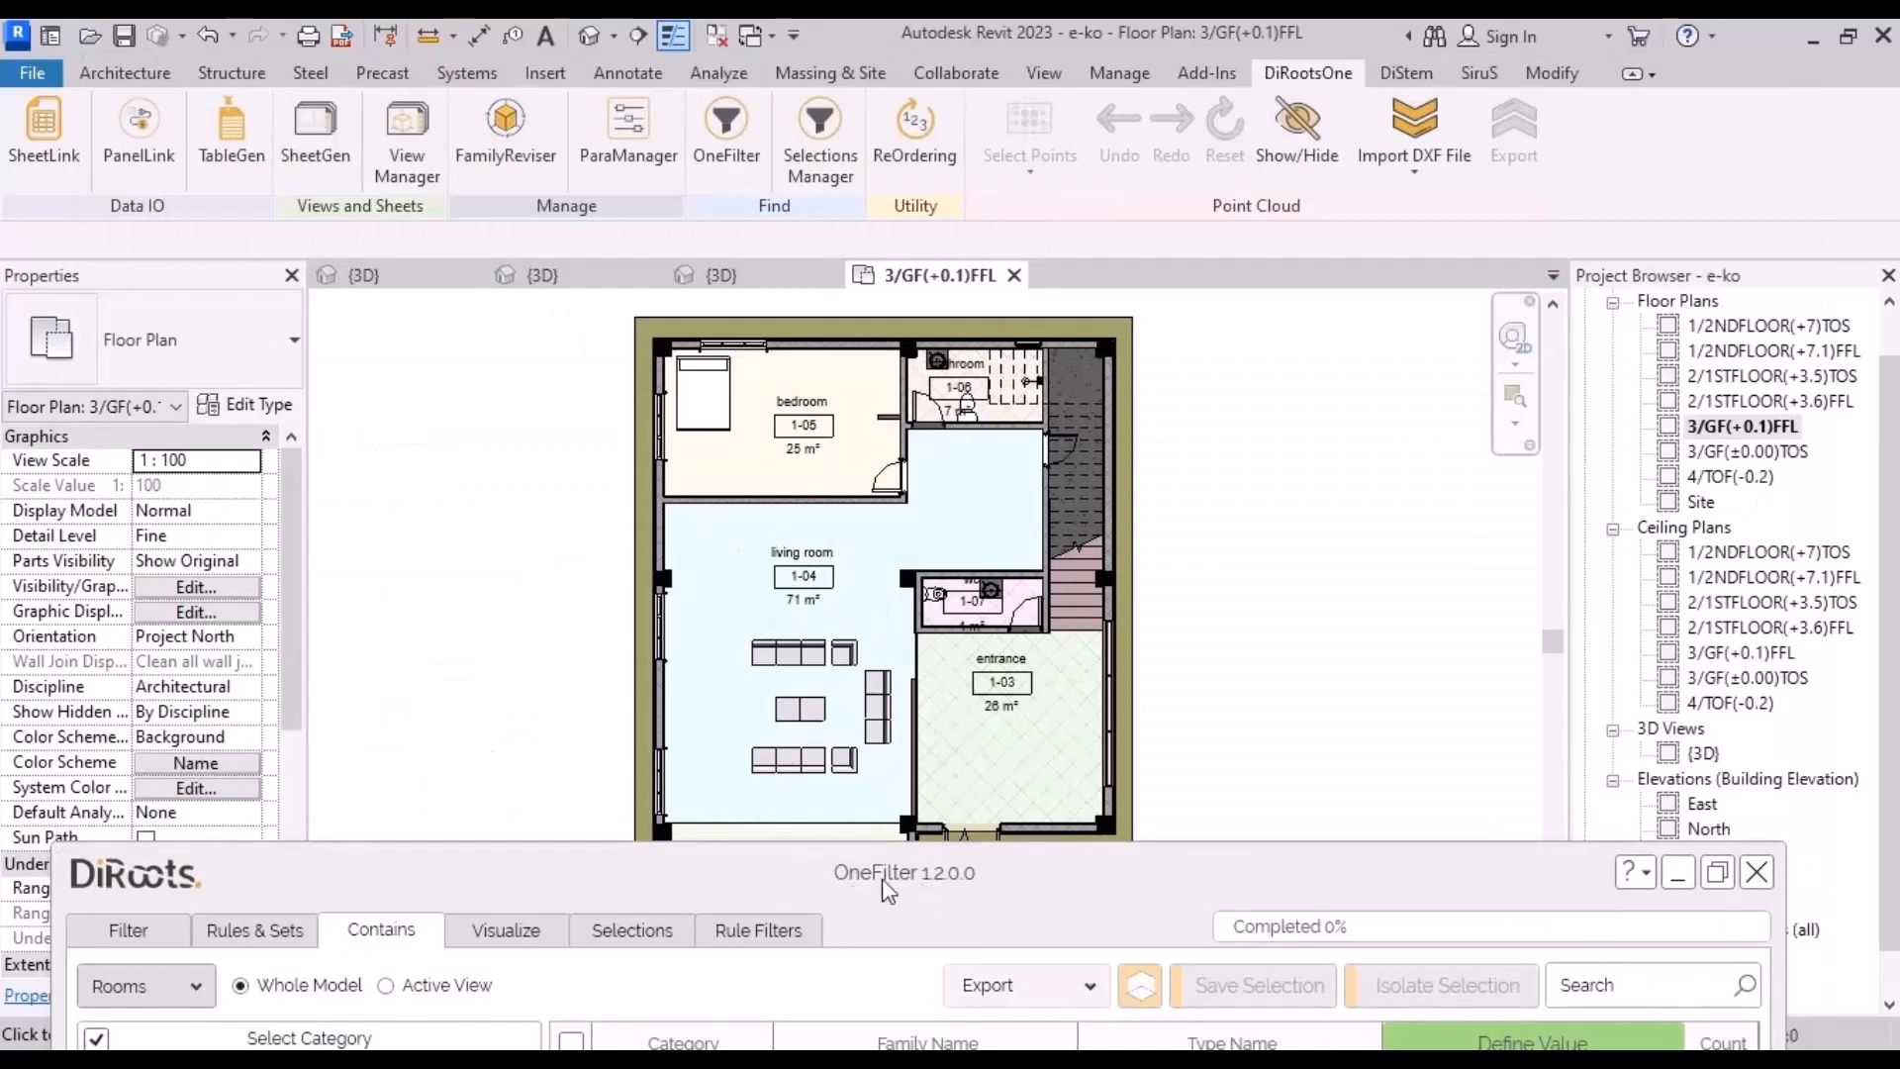
left_click_drag(882, 873, 903, 128)
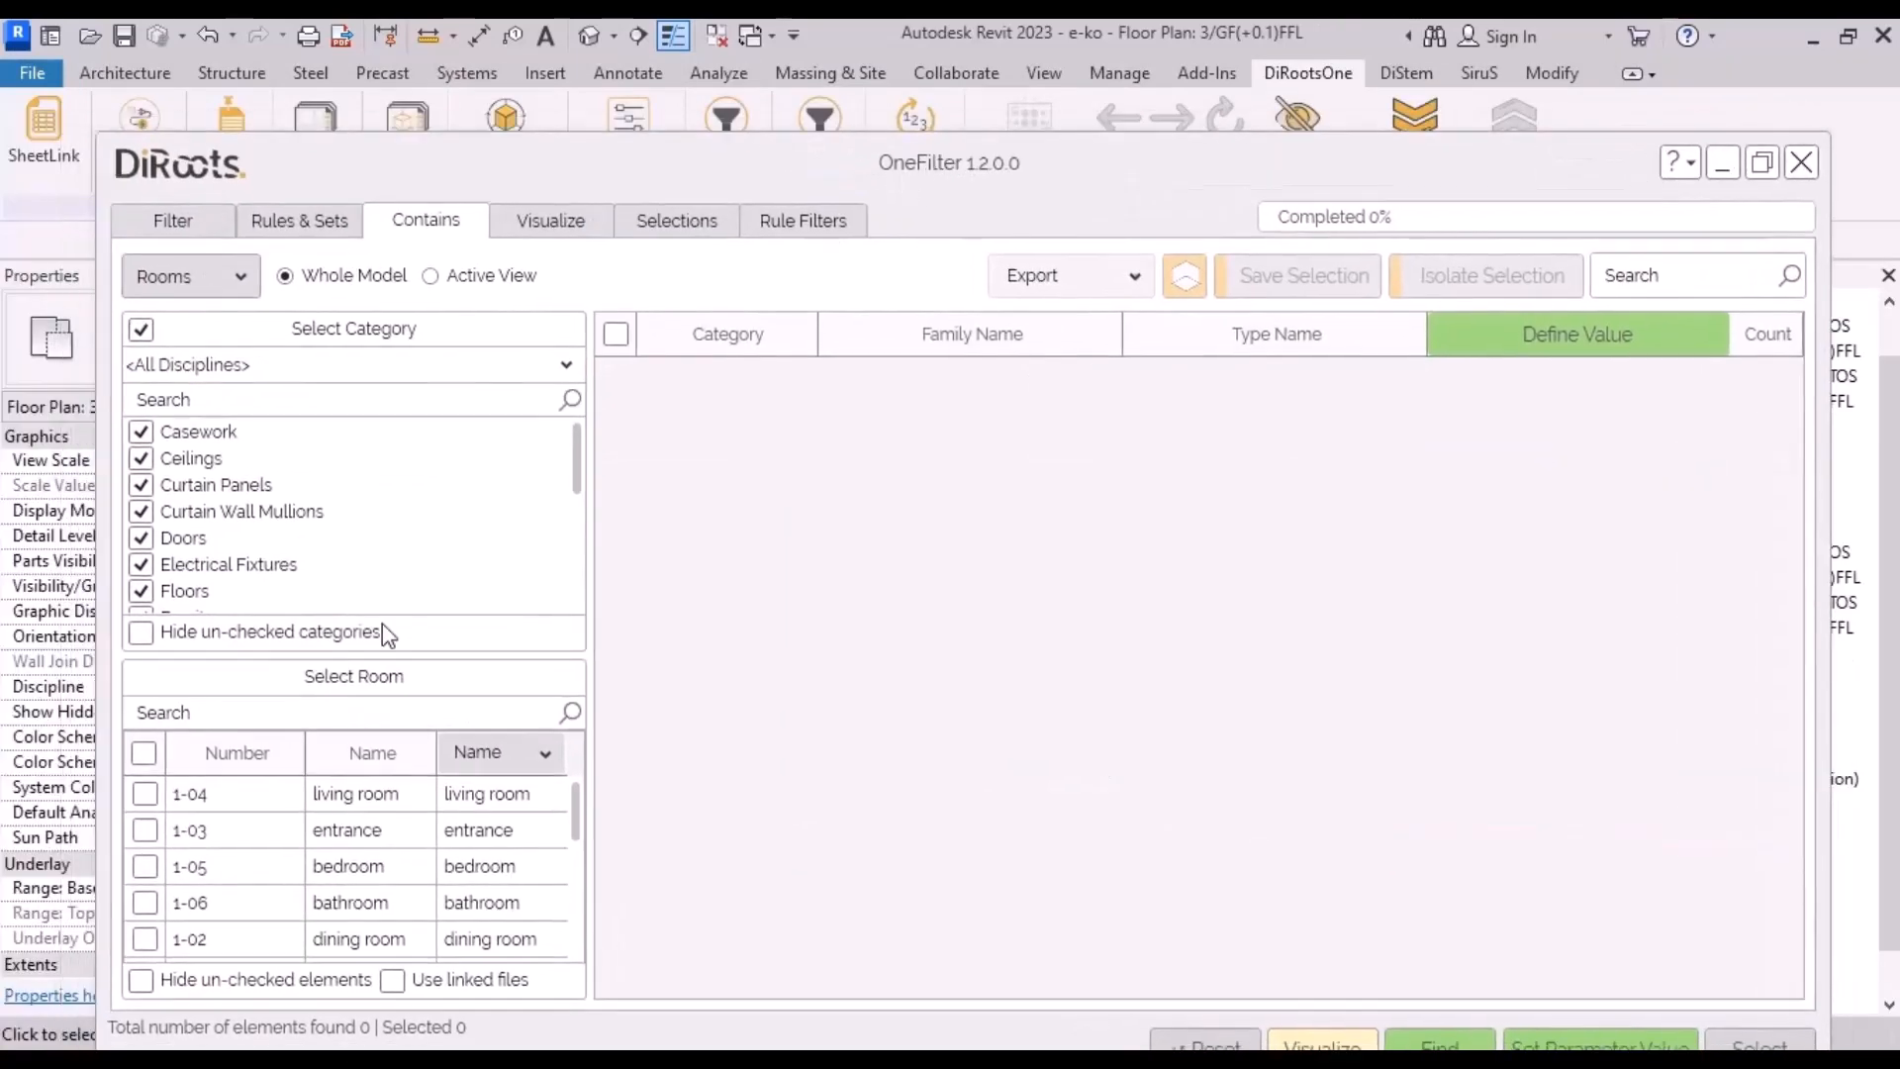
left_click(146, 795)
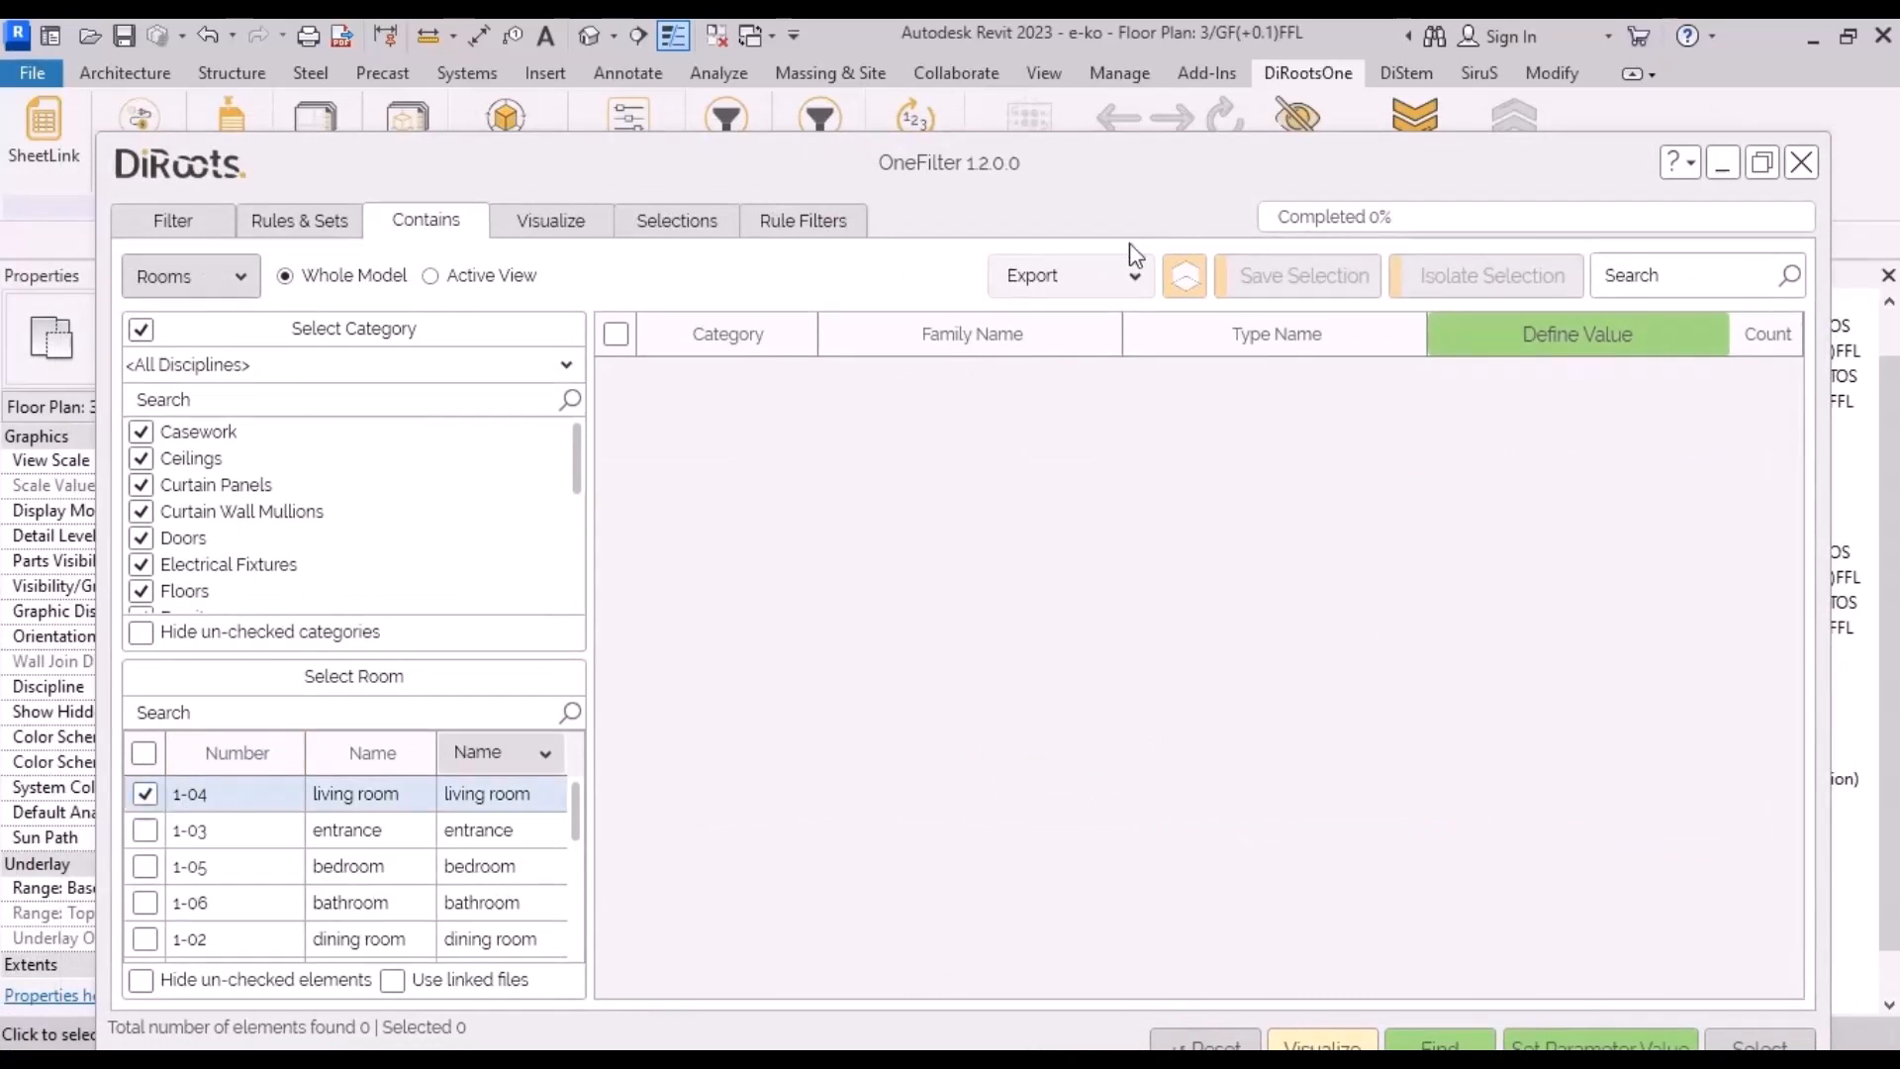
left_click_drag(995, 164, 977, 67)
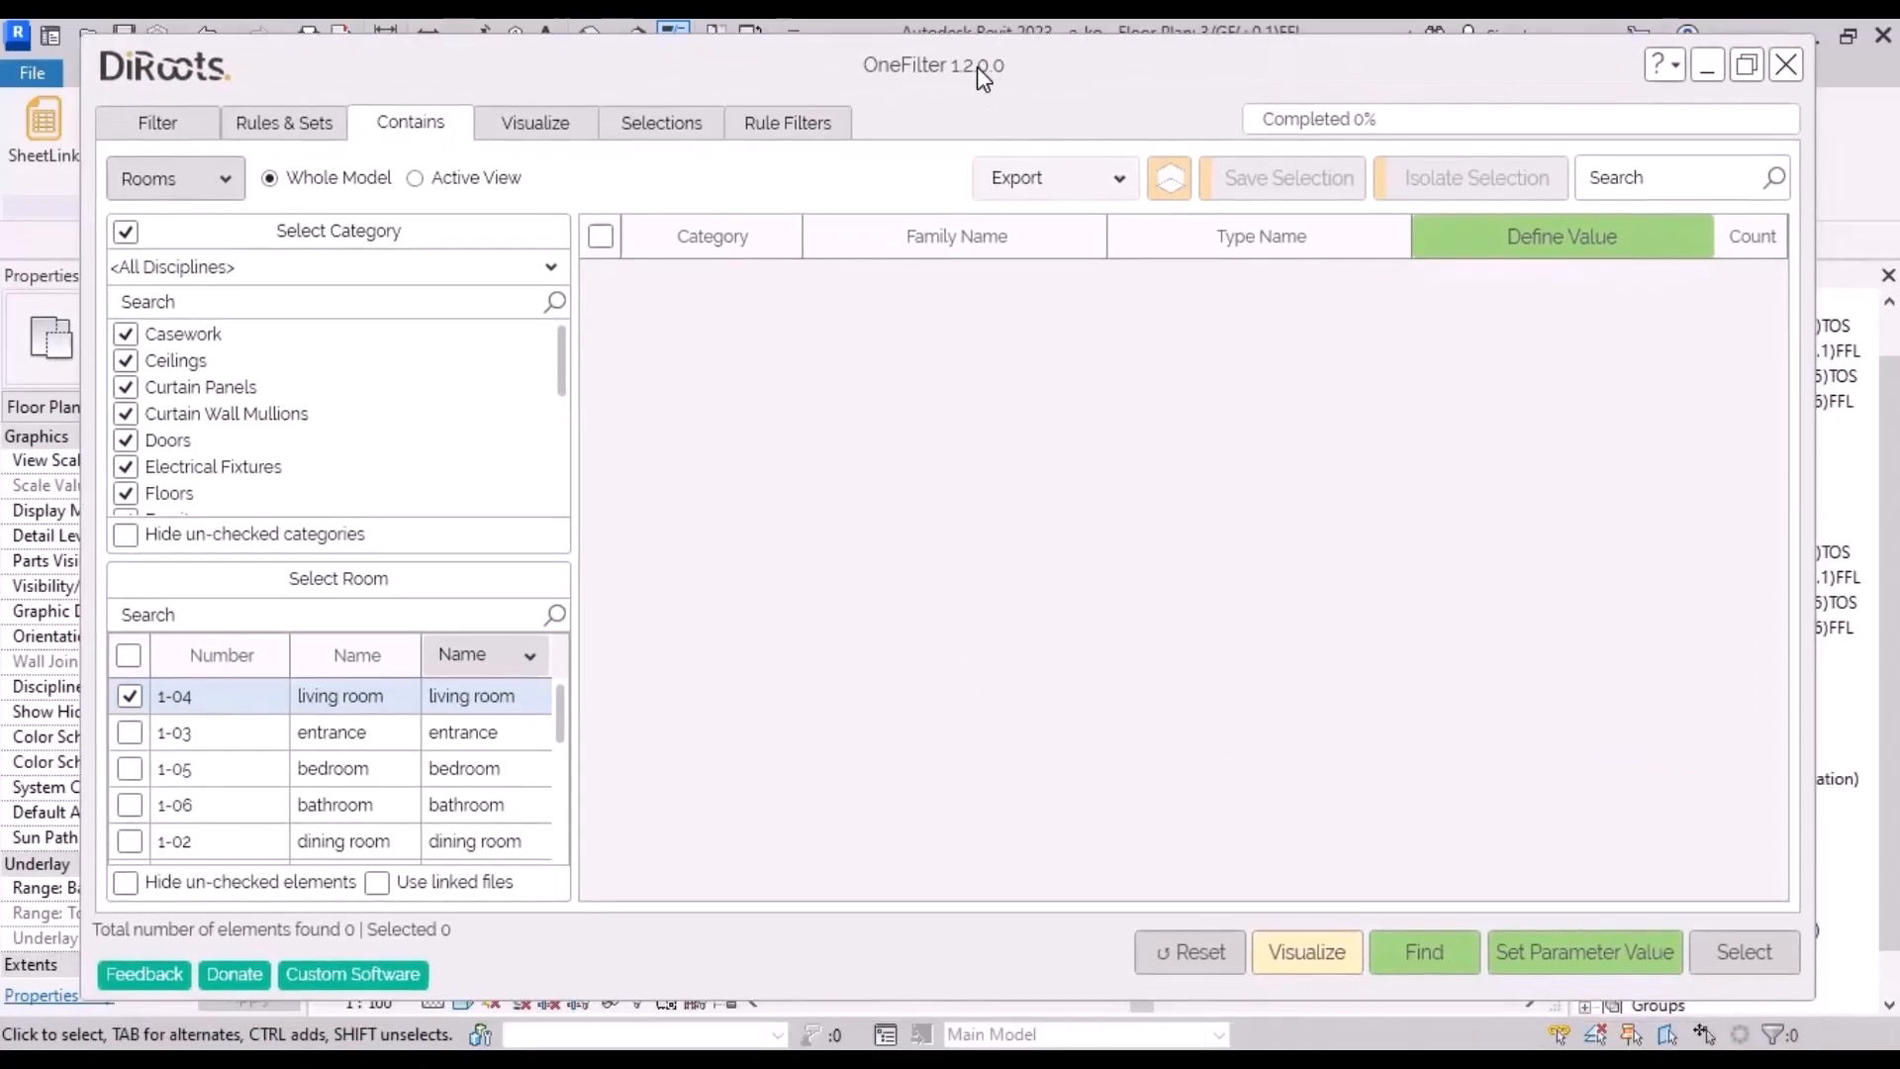
left_click(1425, 954)
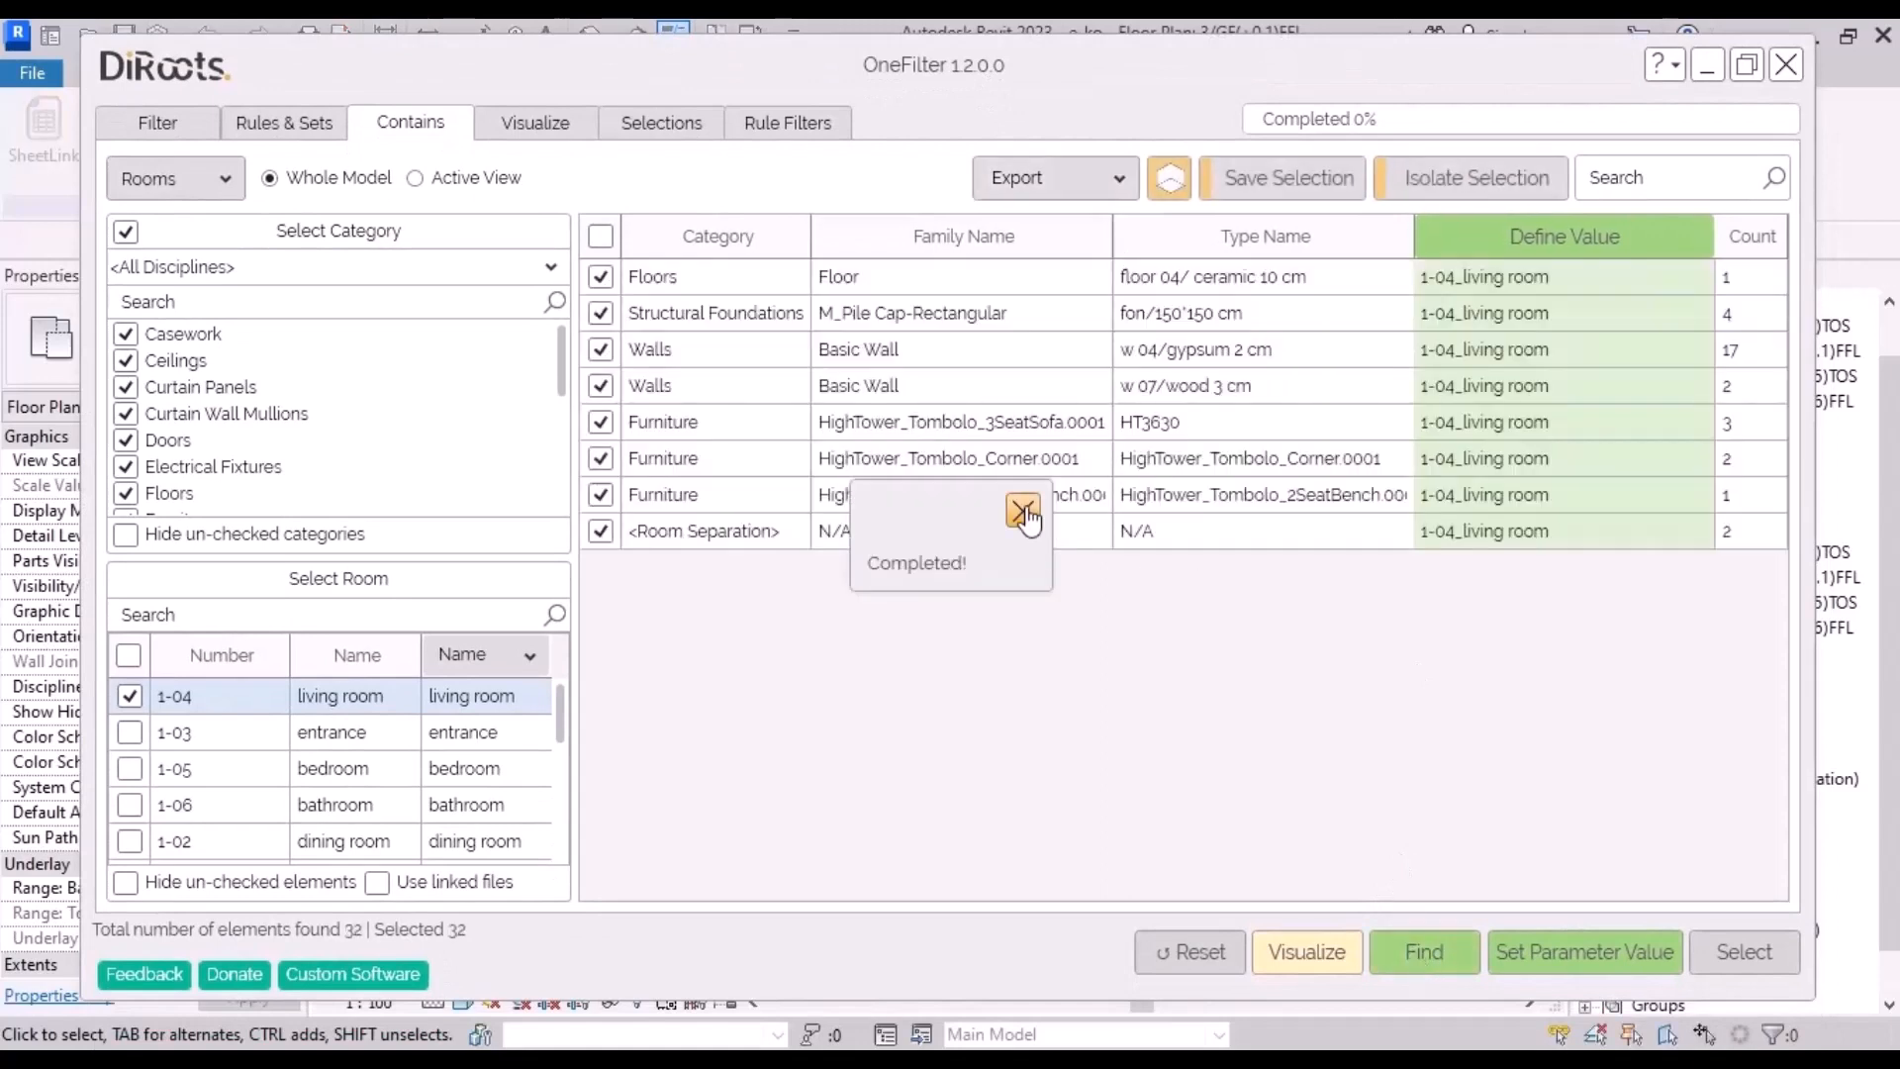
left_click(1024, 511)
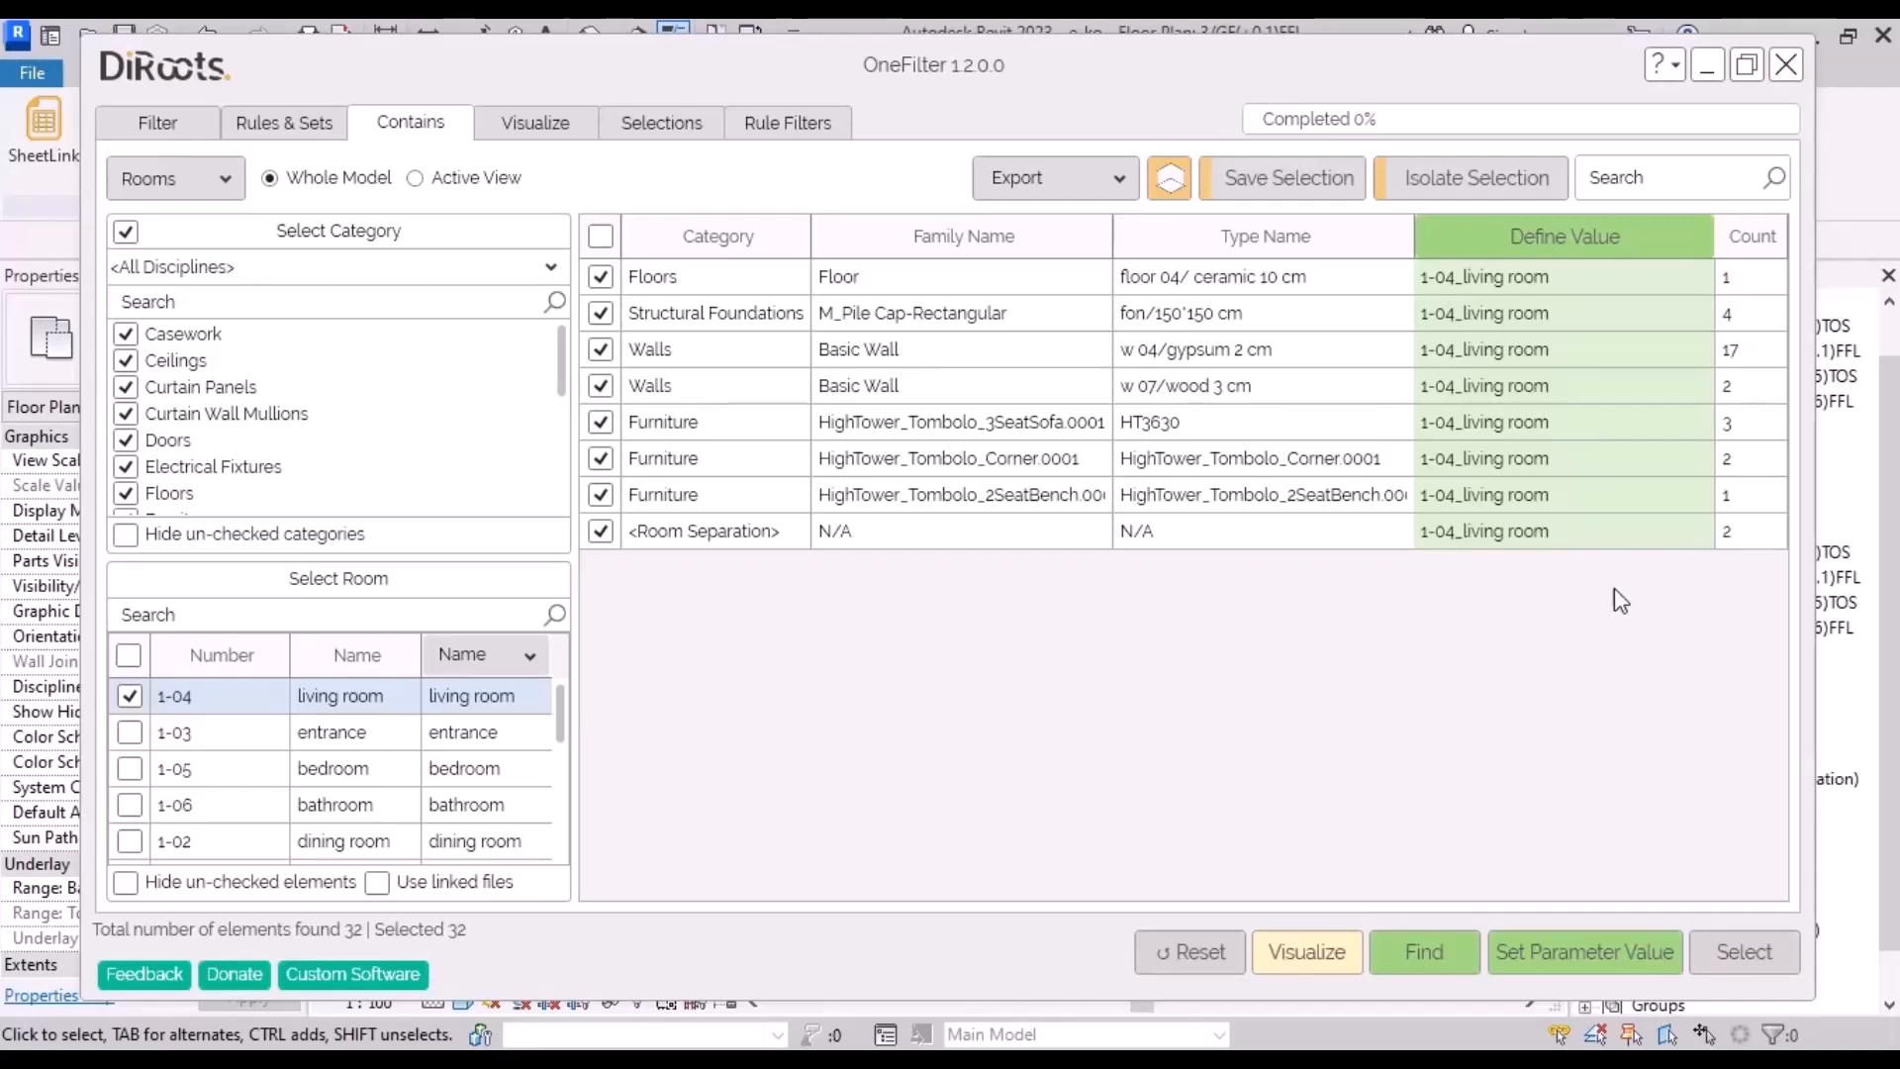
Step: Send the elements found in the living room to Visualize and close the error messages without saving a report
left_click(1342, 958)
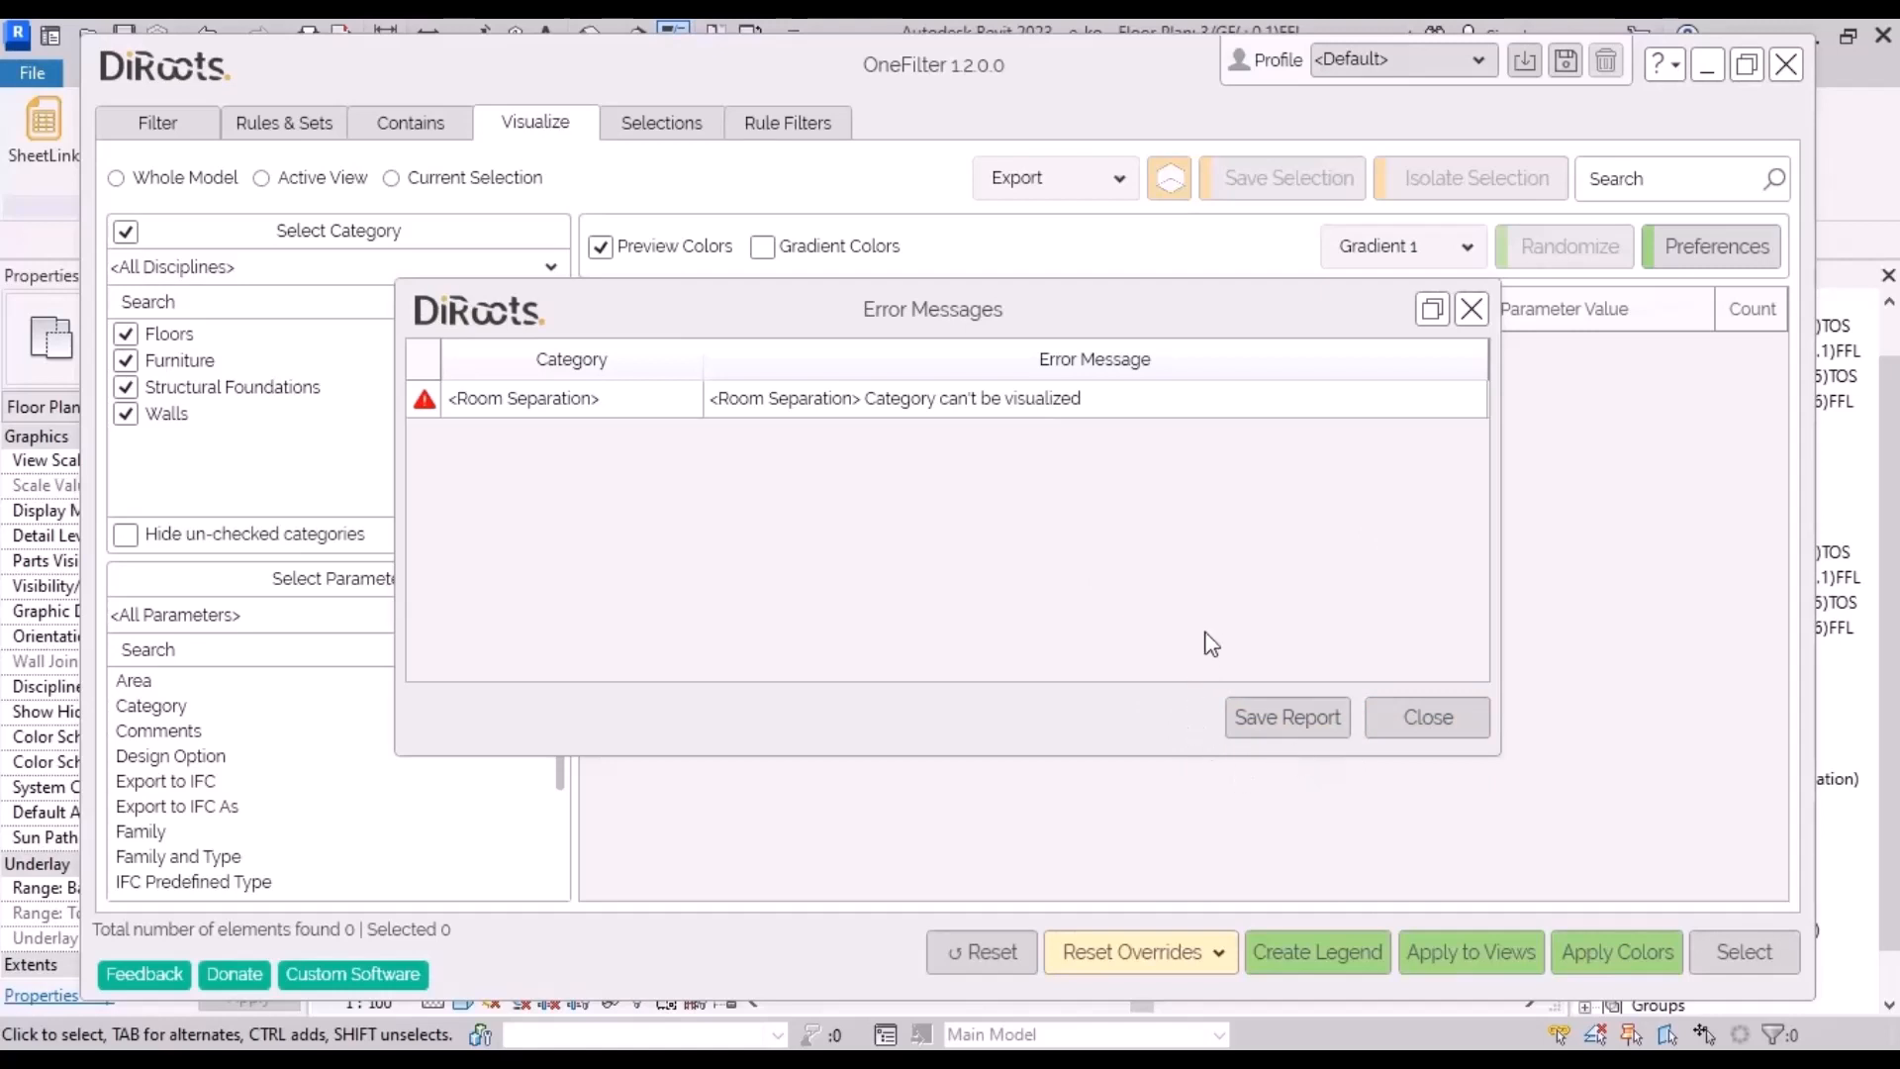
left_click(1289, 720)
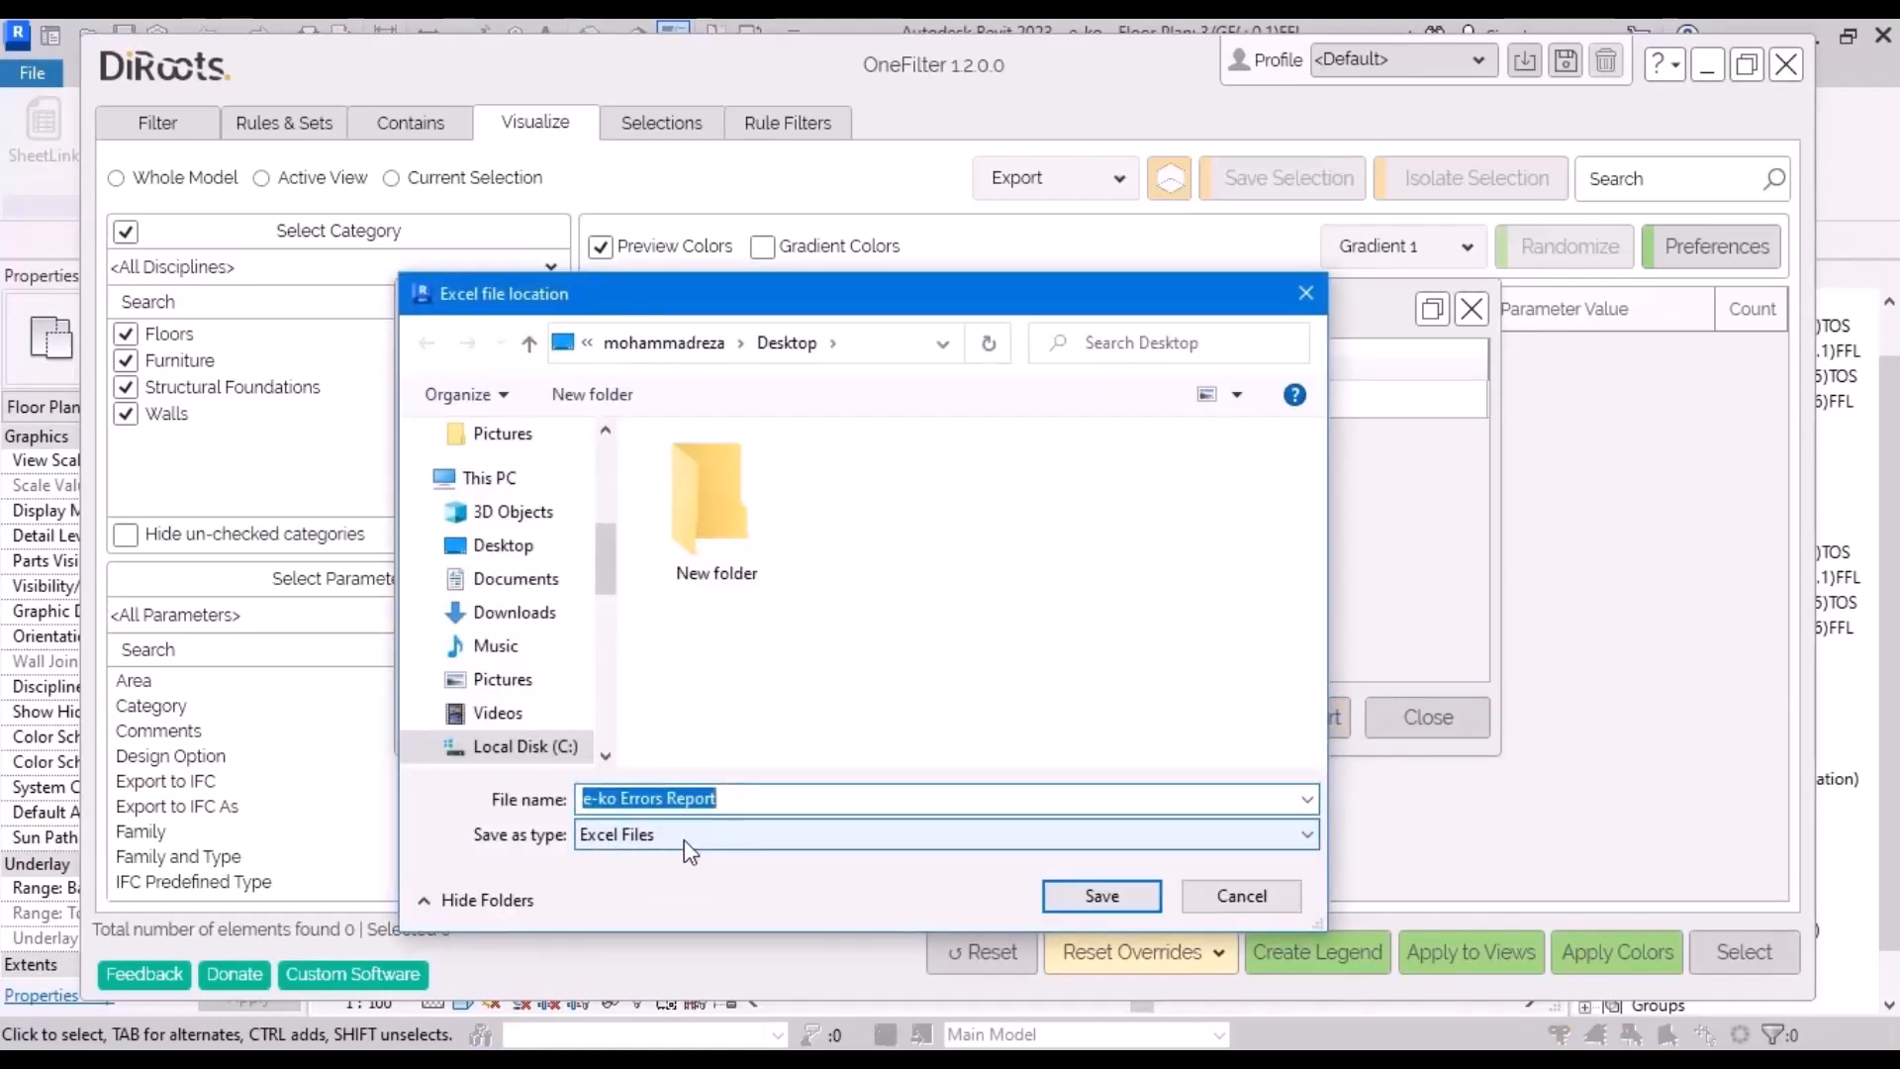
left_click(1217, 898)
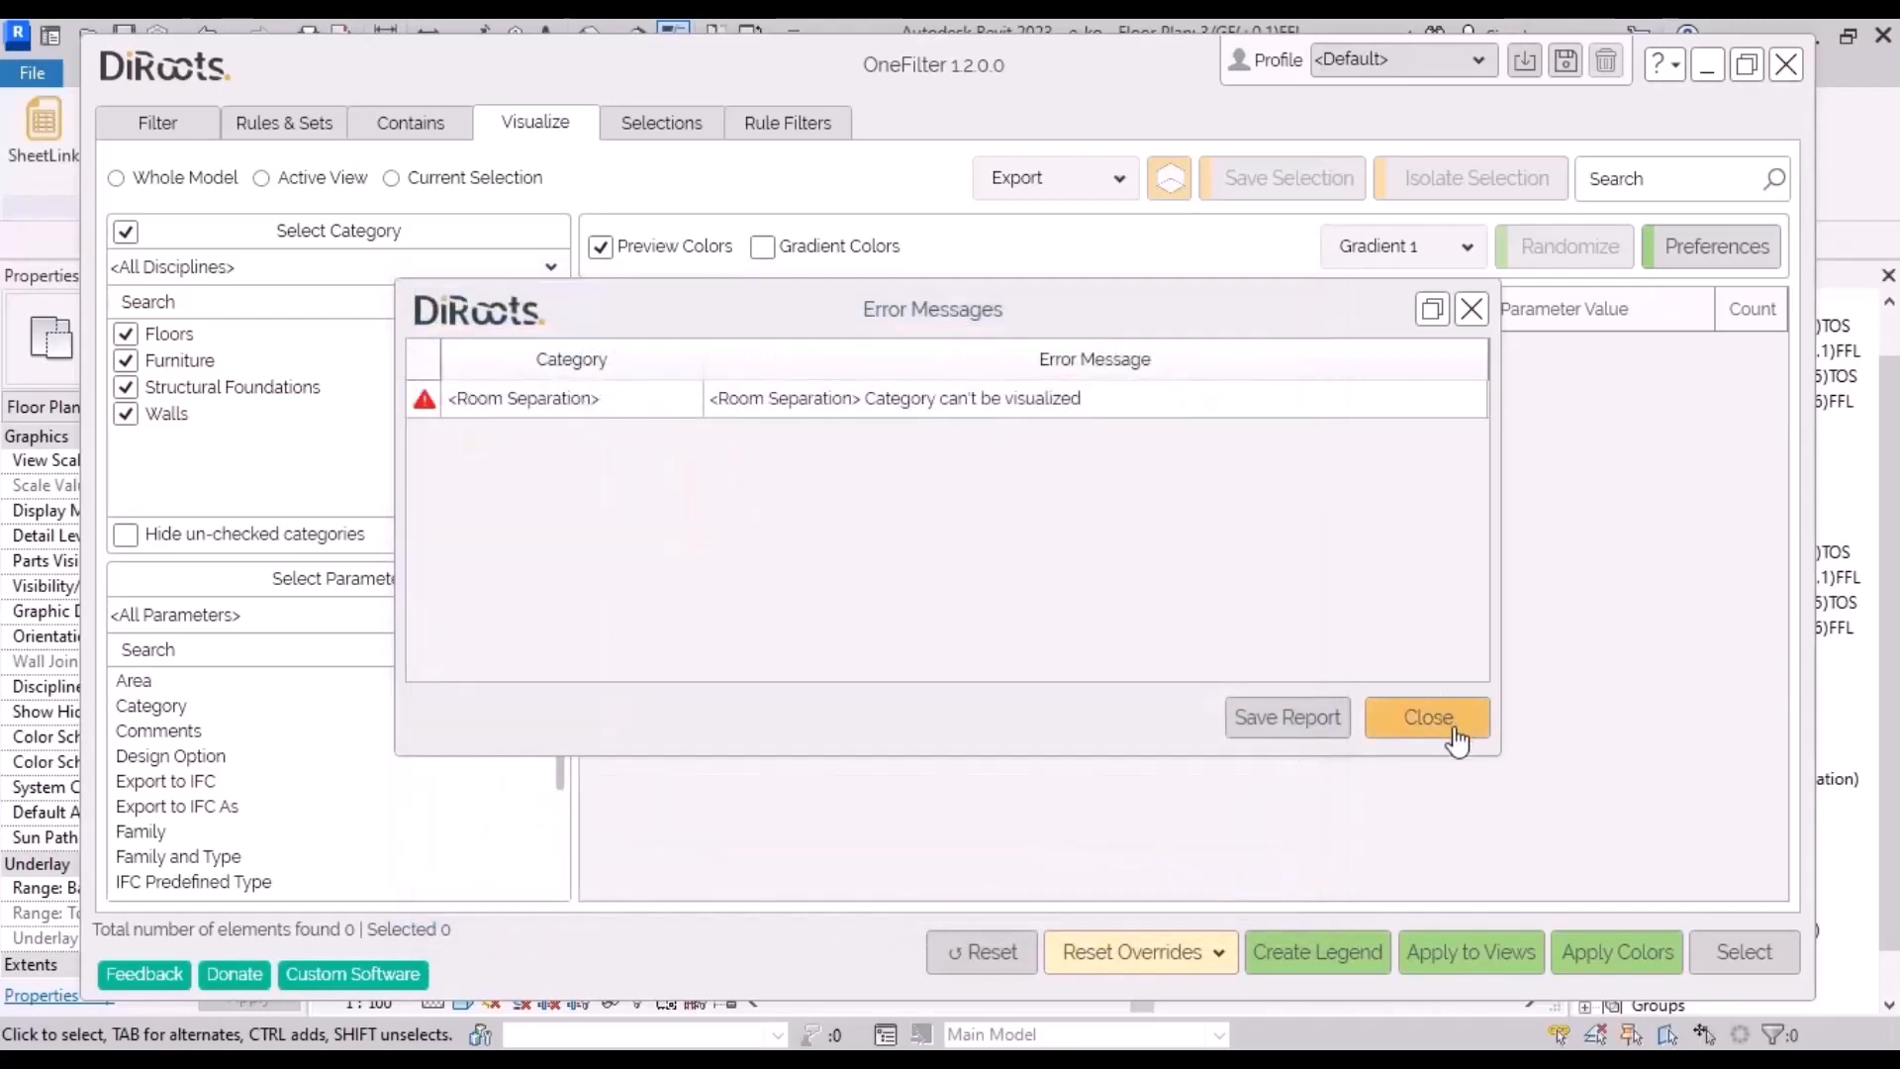
left_click(1443, 725)
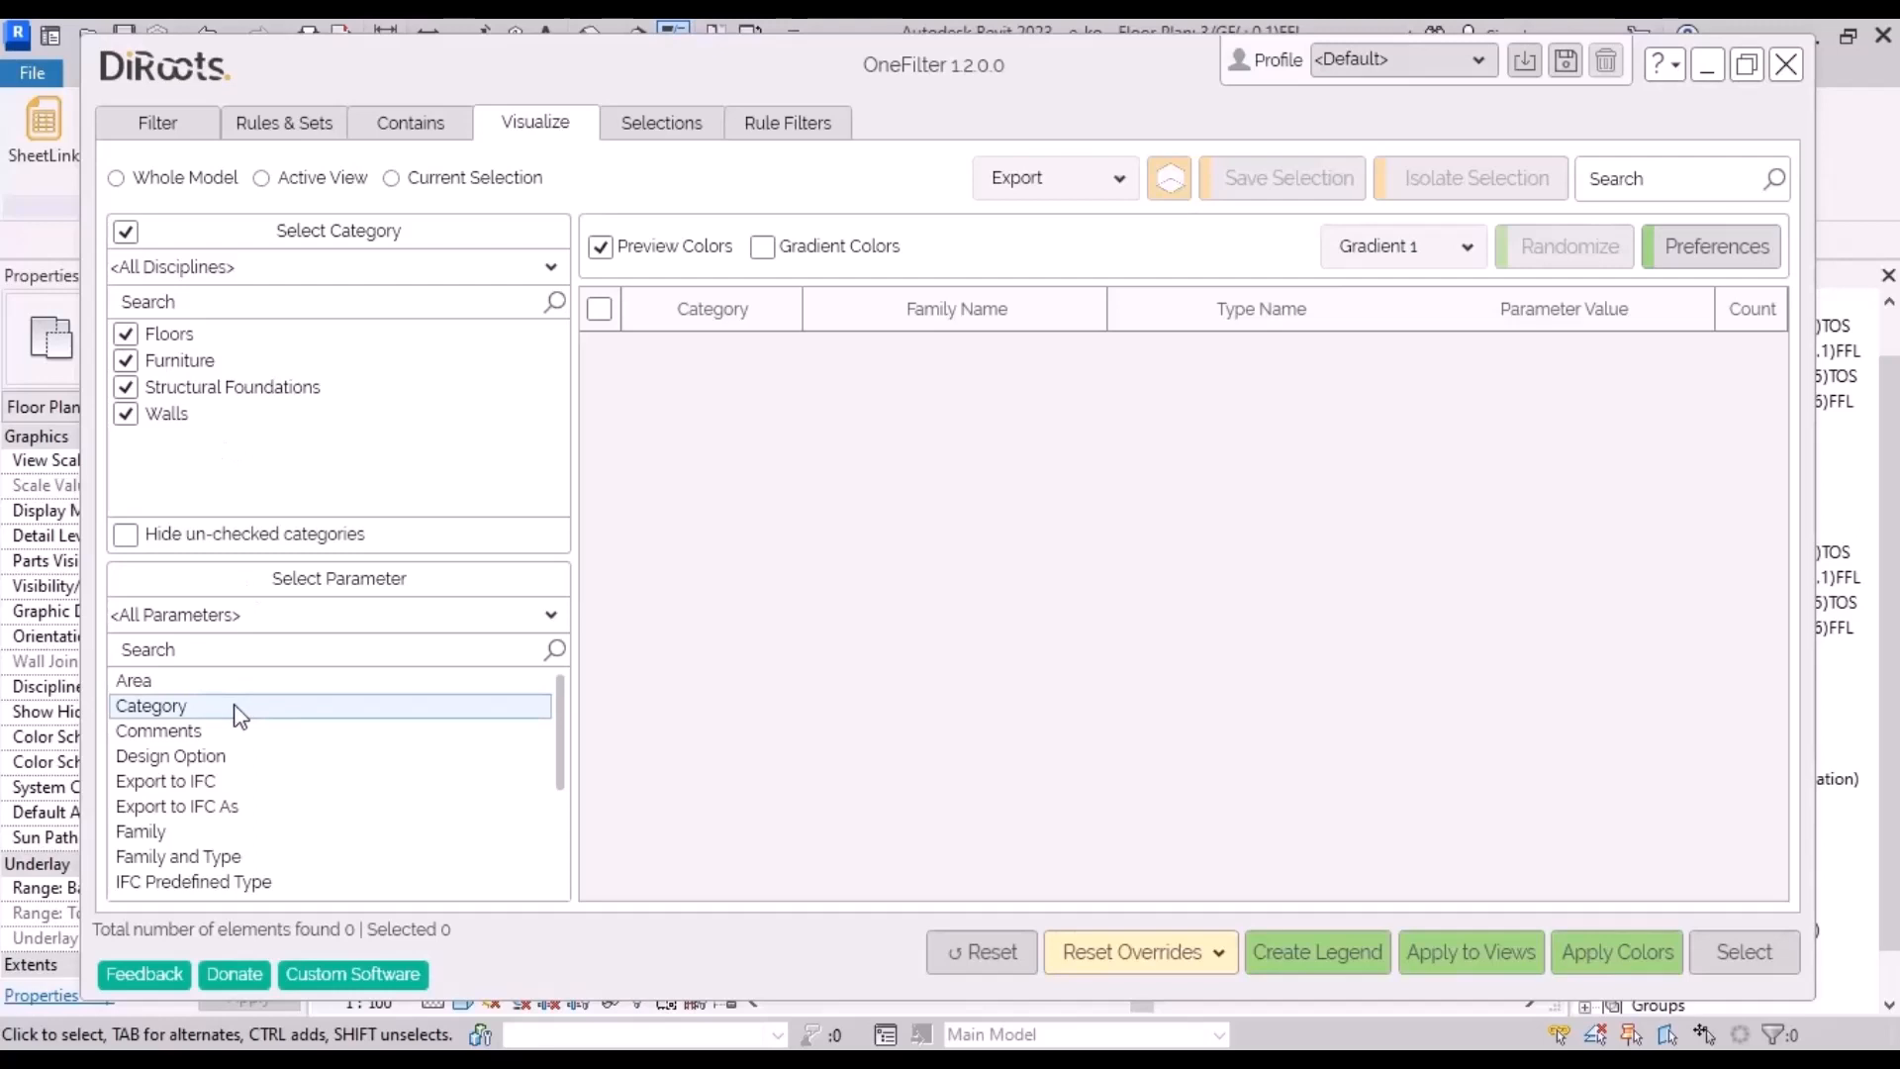
Step: Preview coloring the elements by Category, switch to the Image parameter and apply its colors to the floor plan
left_click(154, 709)
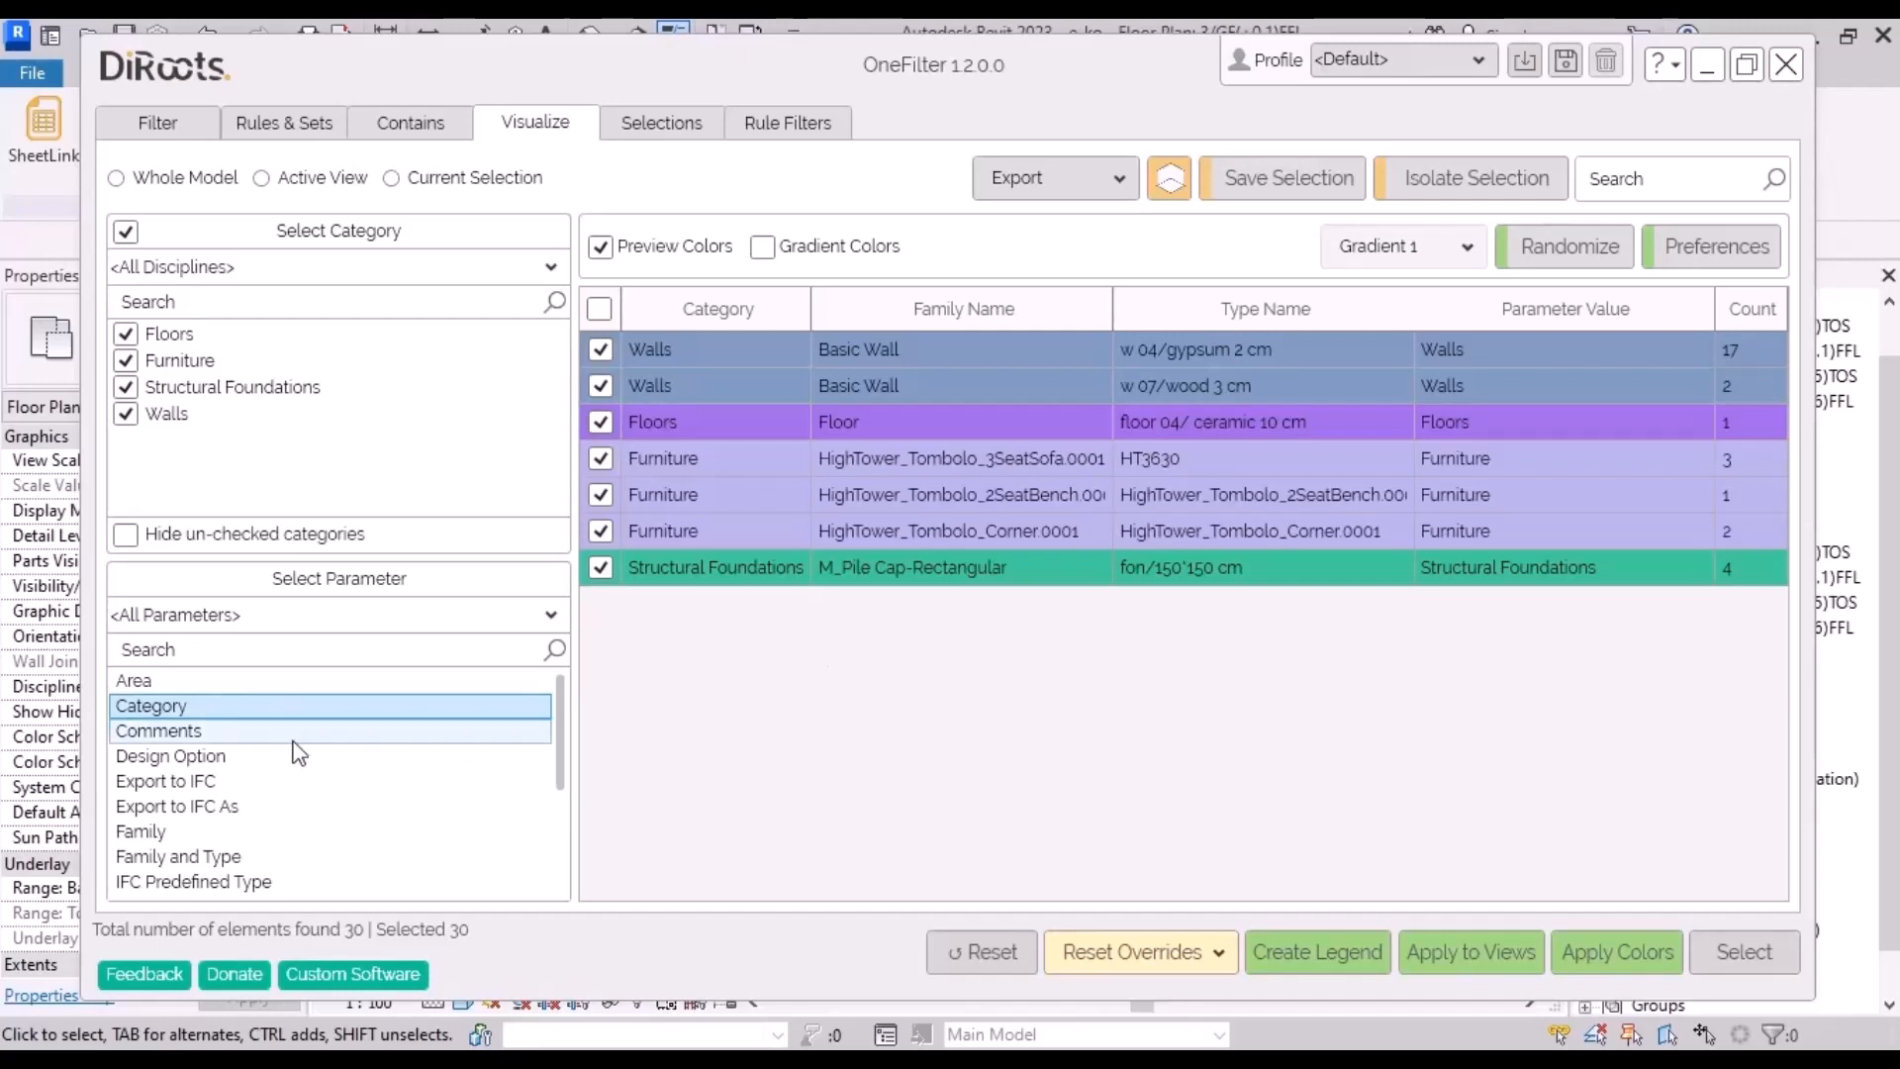
scroll(299, 782, "down", 1)
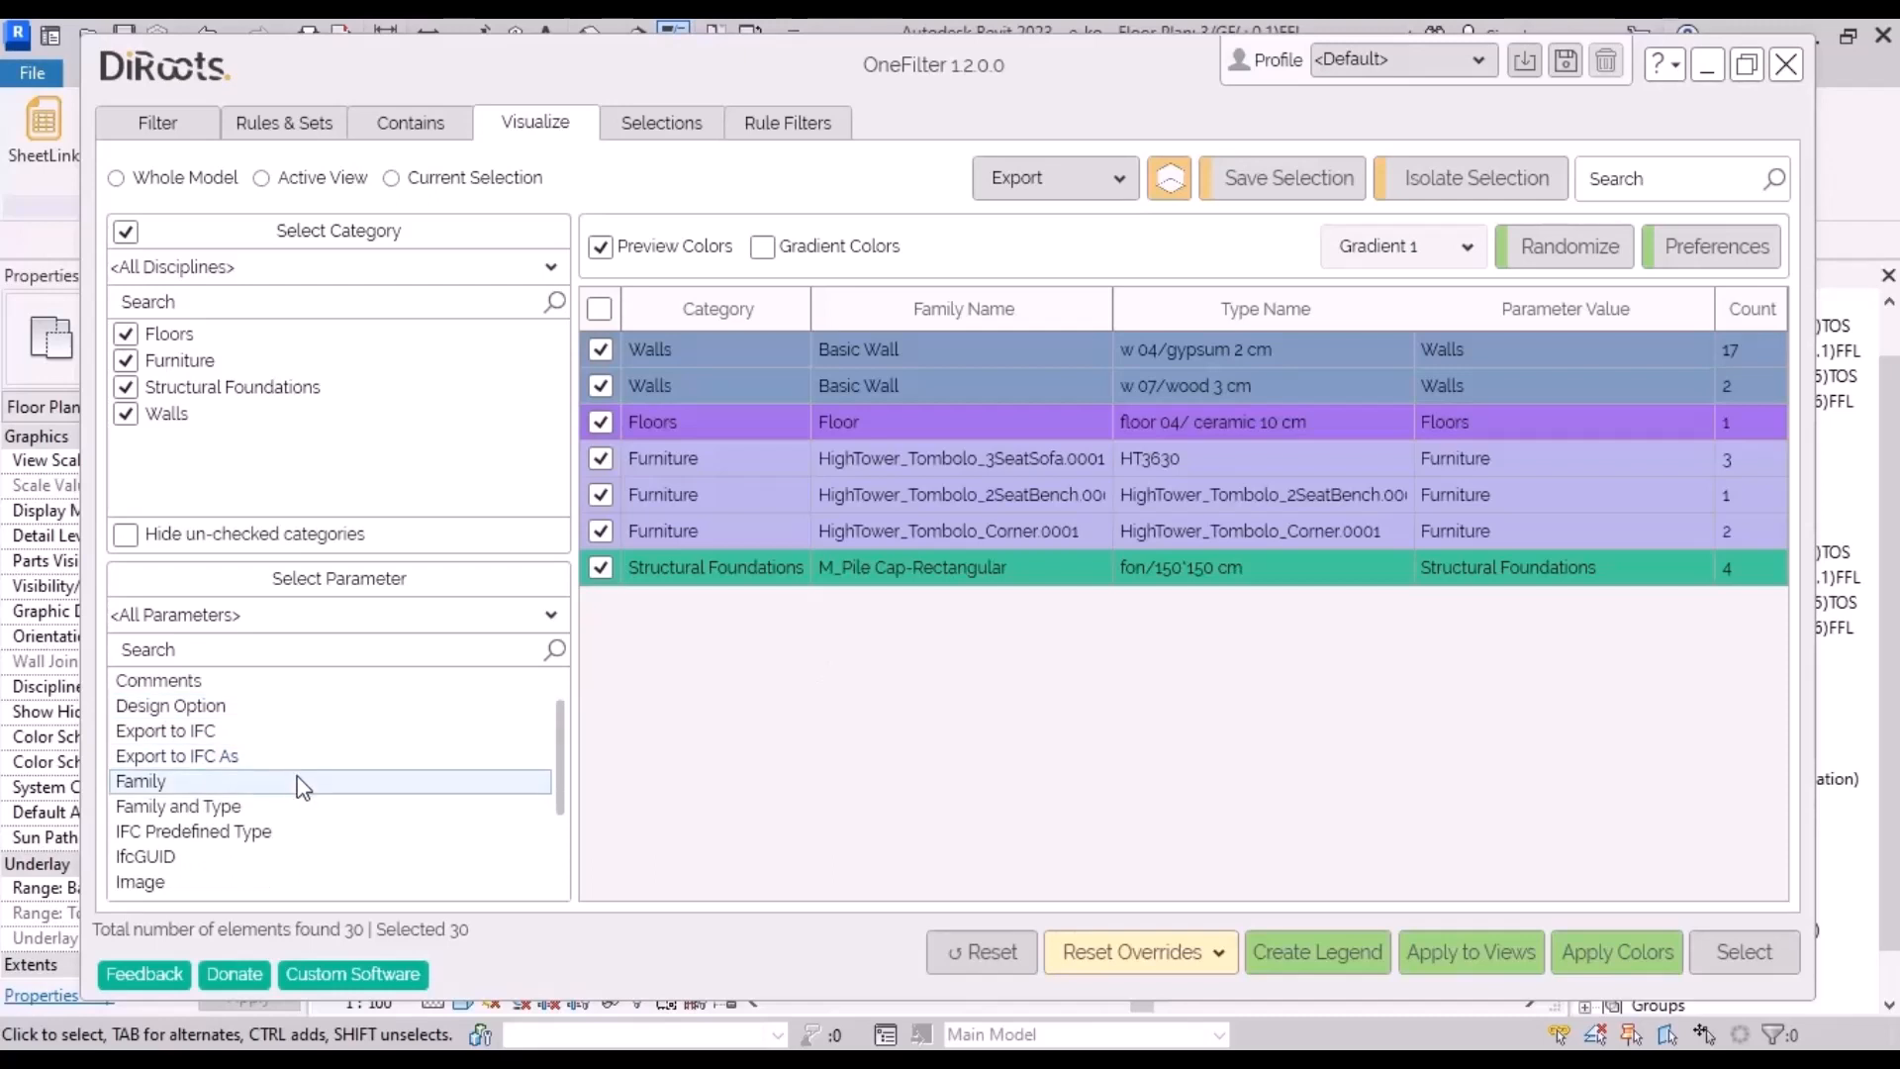
scroll(300, 784, "down", 1)
left_click(181, 836)
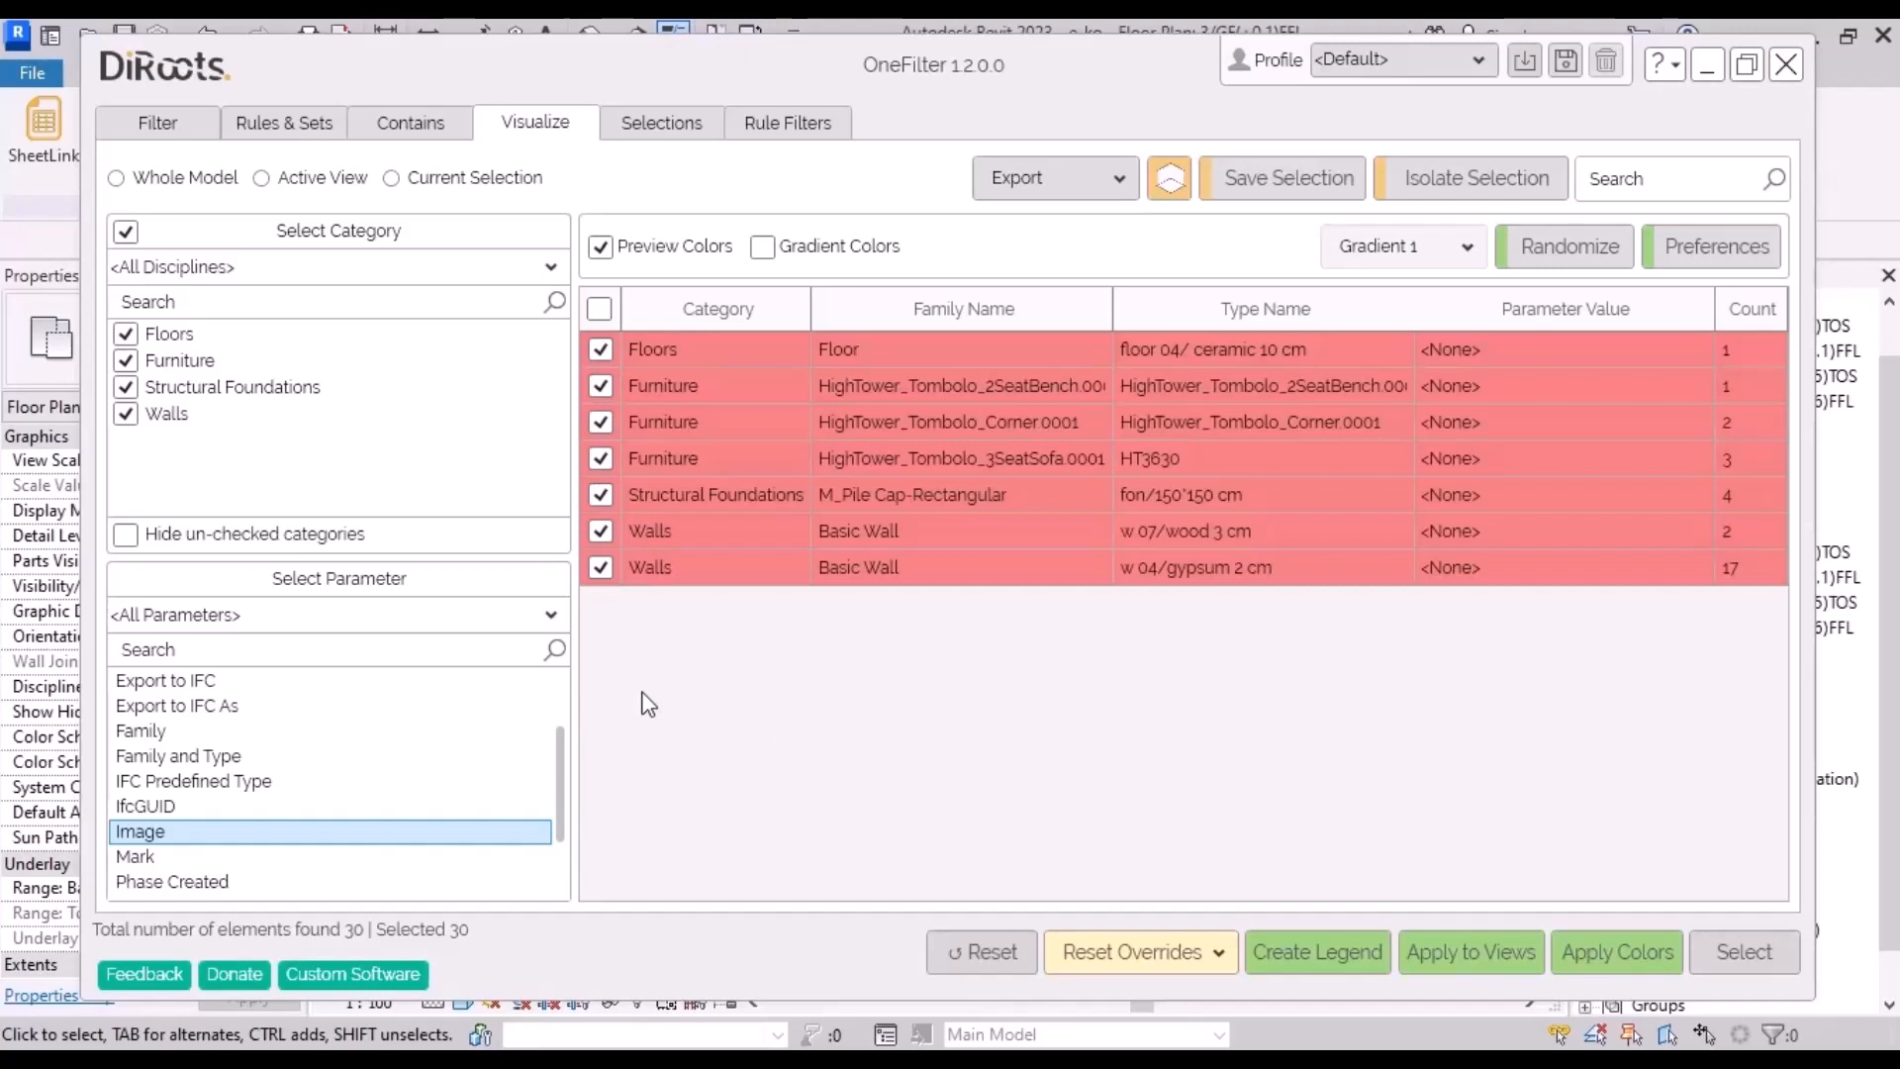
left_click(1614, 968)
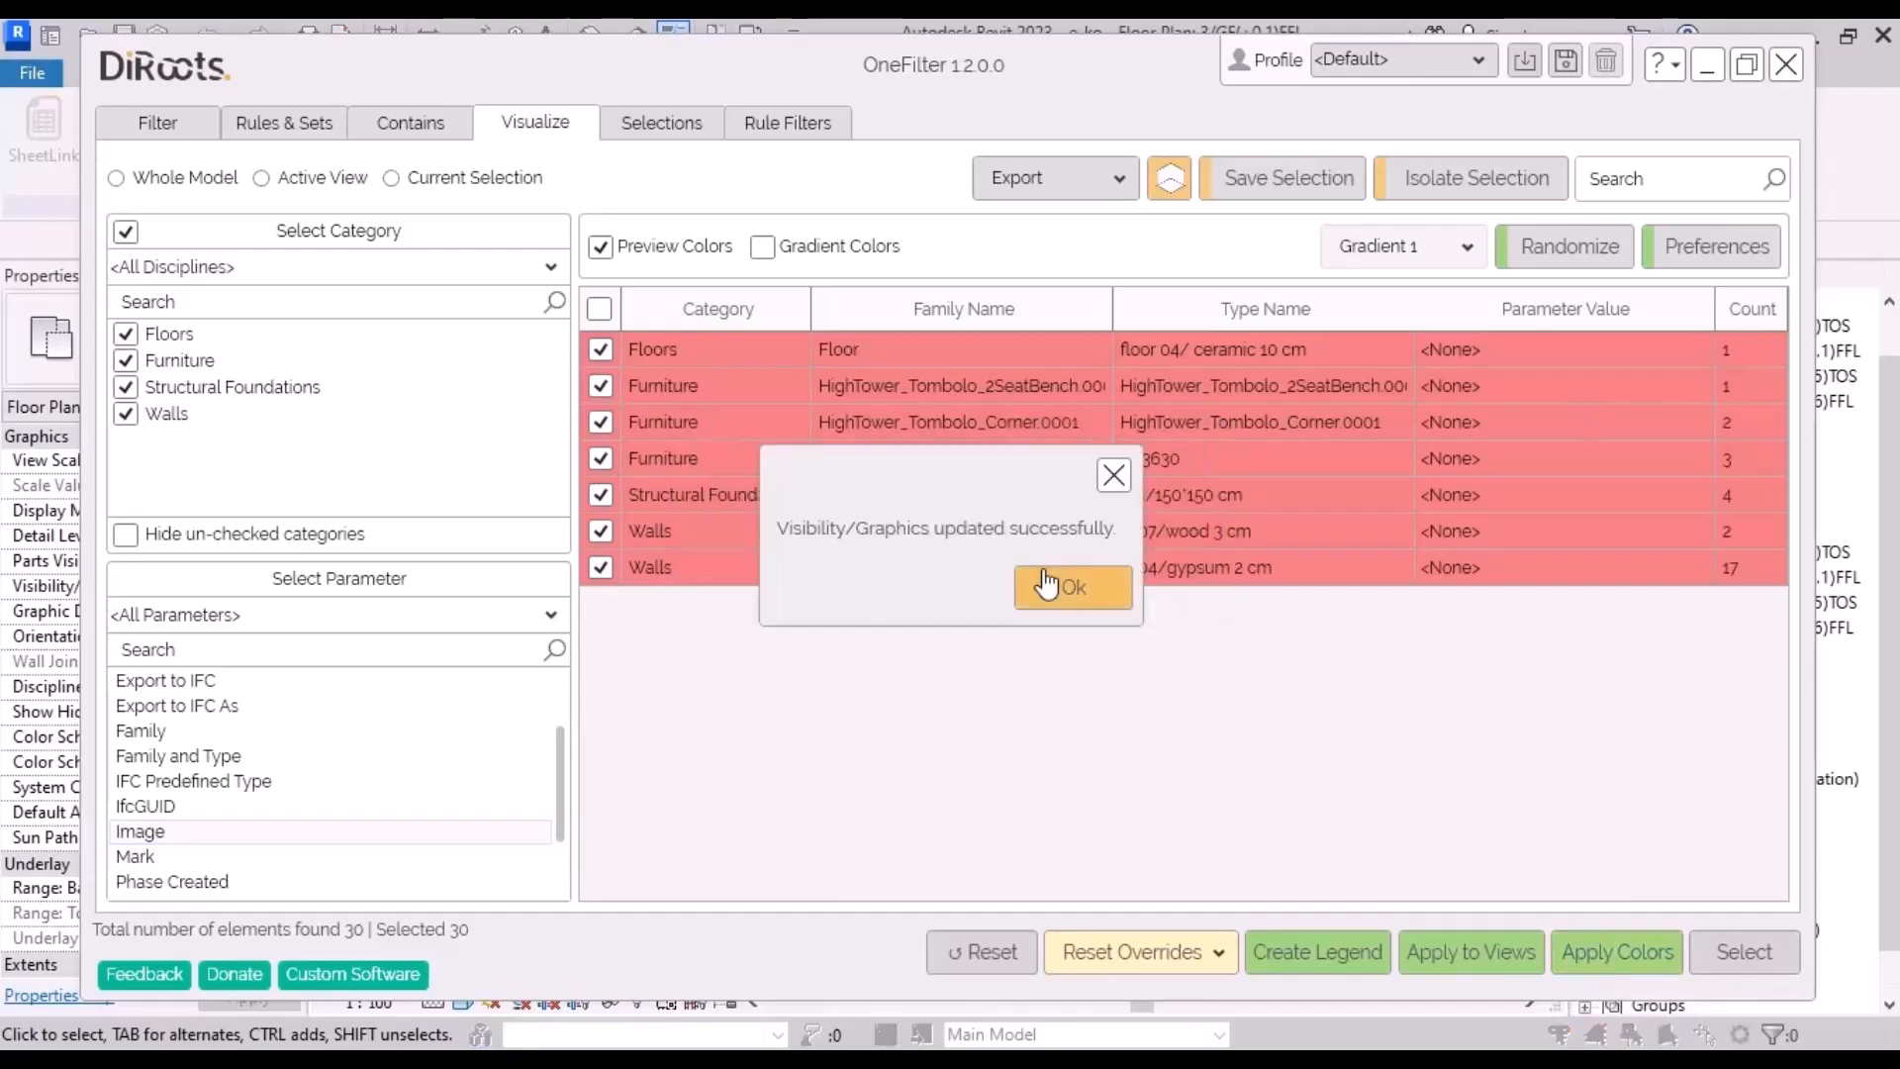
left_click(1069, 587)
Step: Examine the colored furniture and walls of living room 1-04 and its neighbouring rooms on the ground floor plan
left_click(1707, 71)
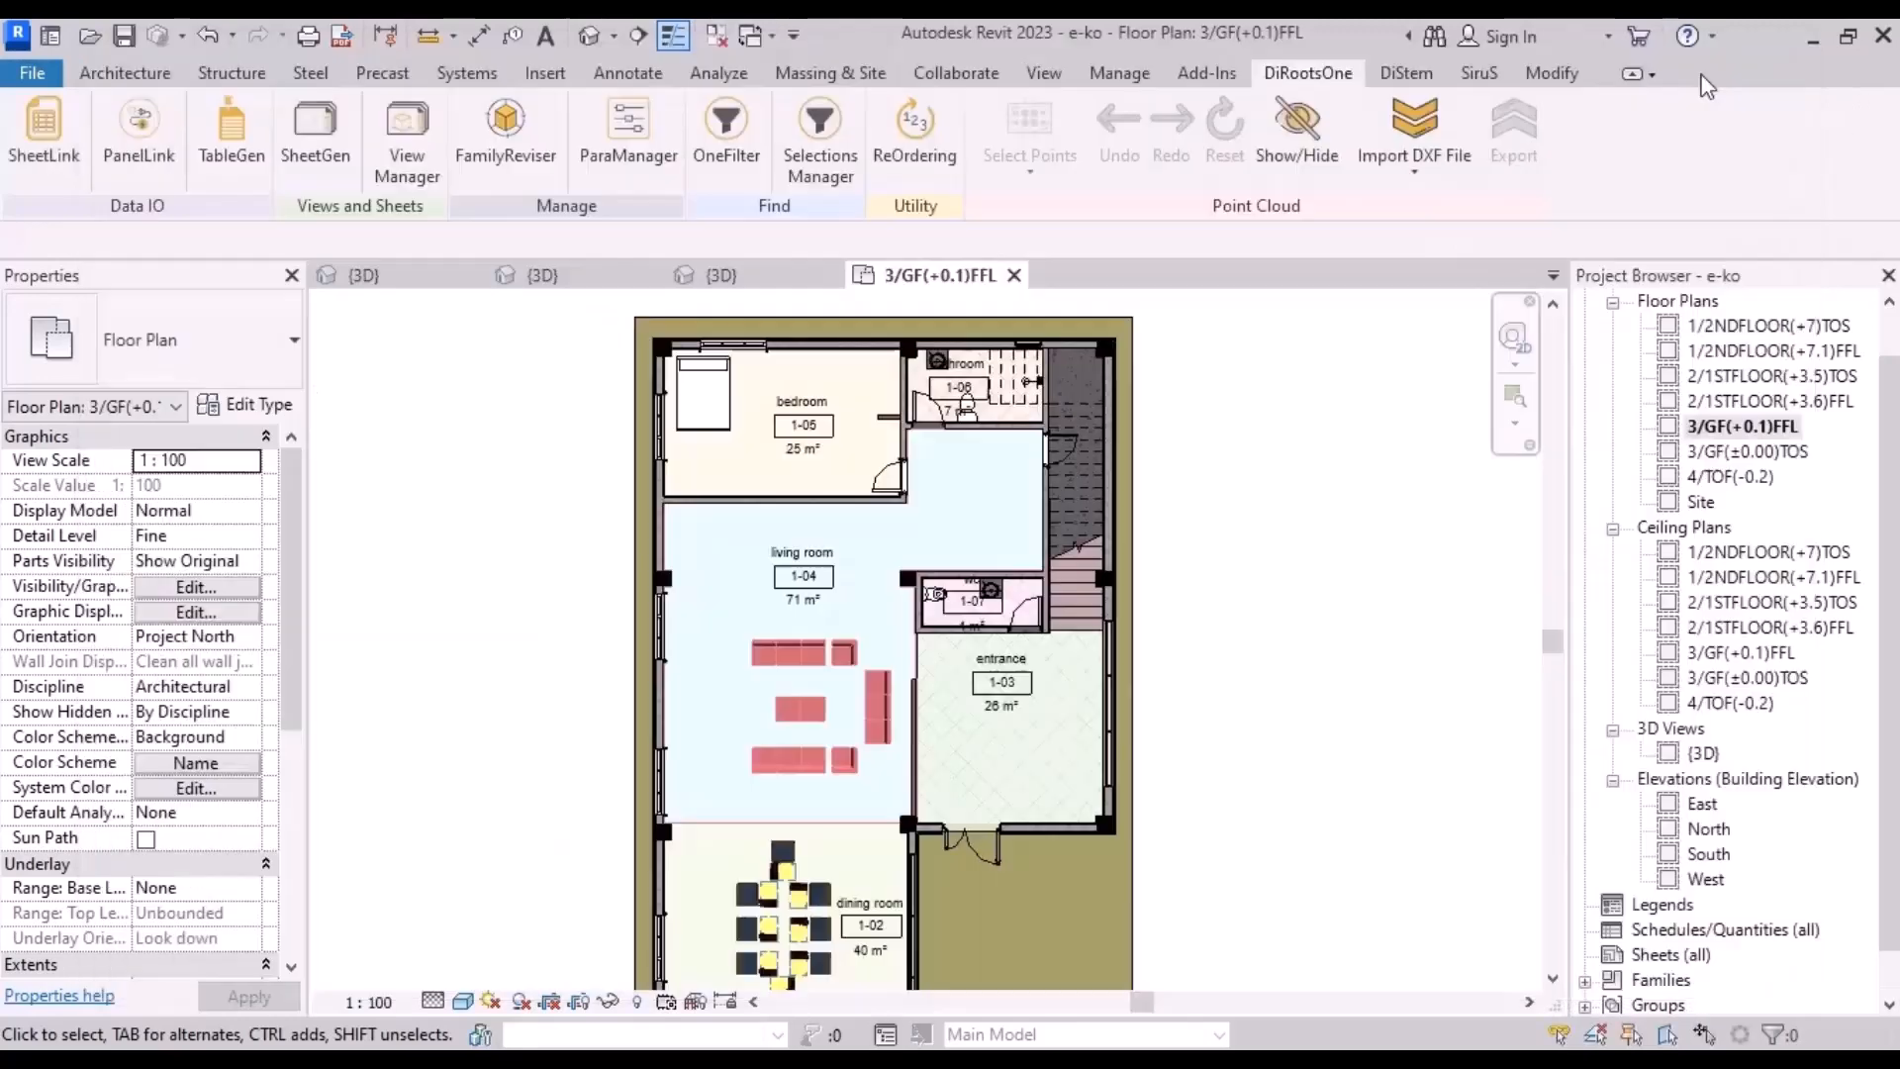
scroll(901, 778, "up", 5)
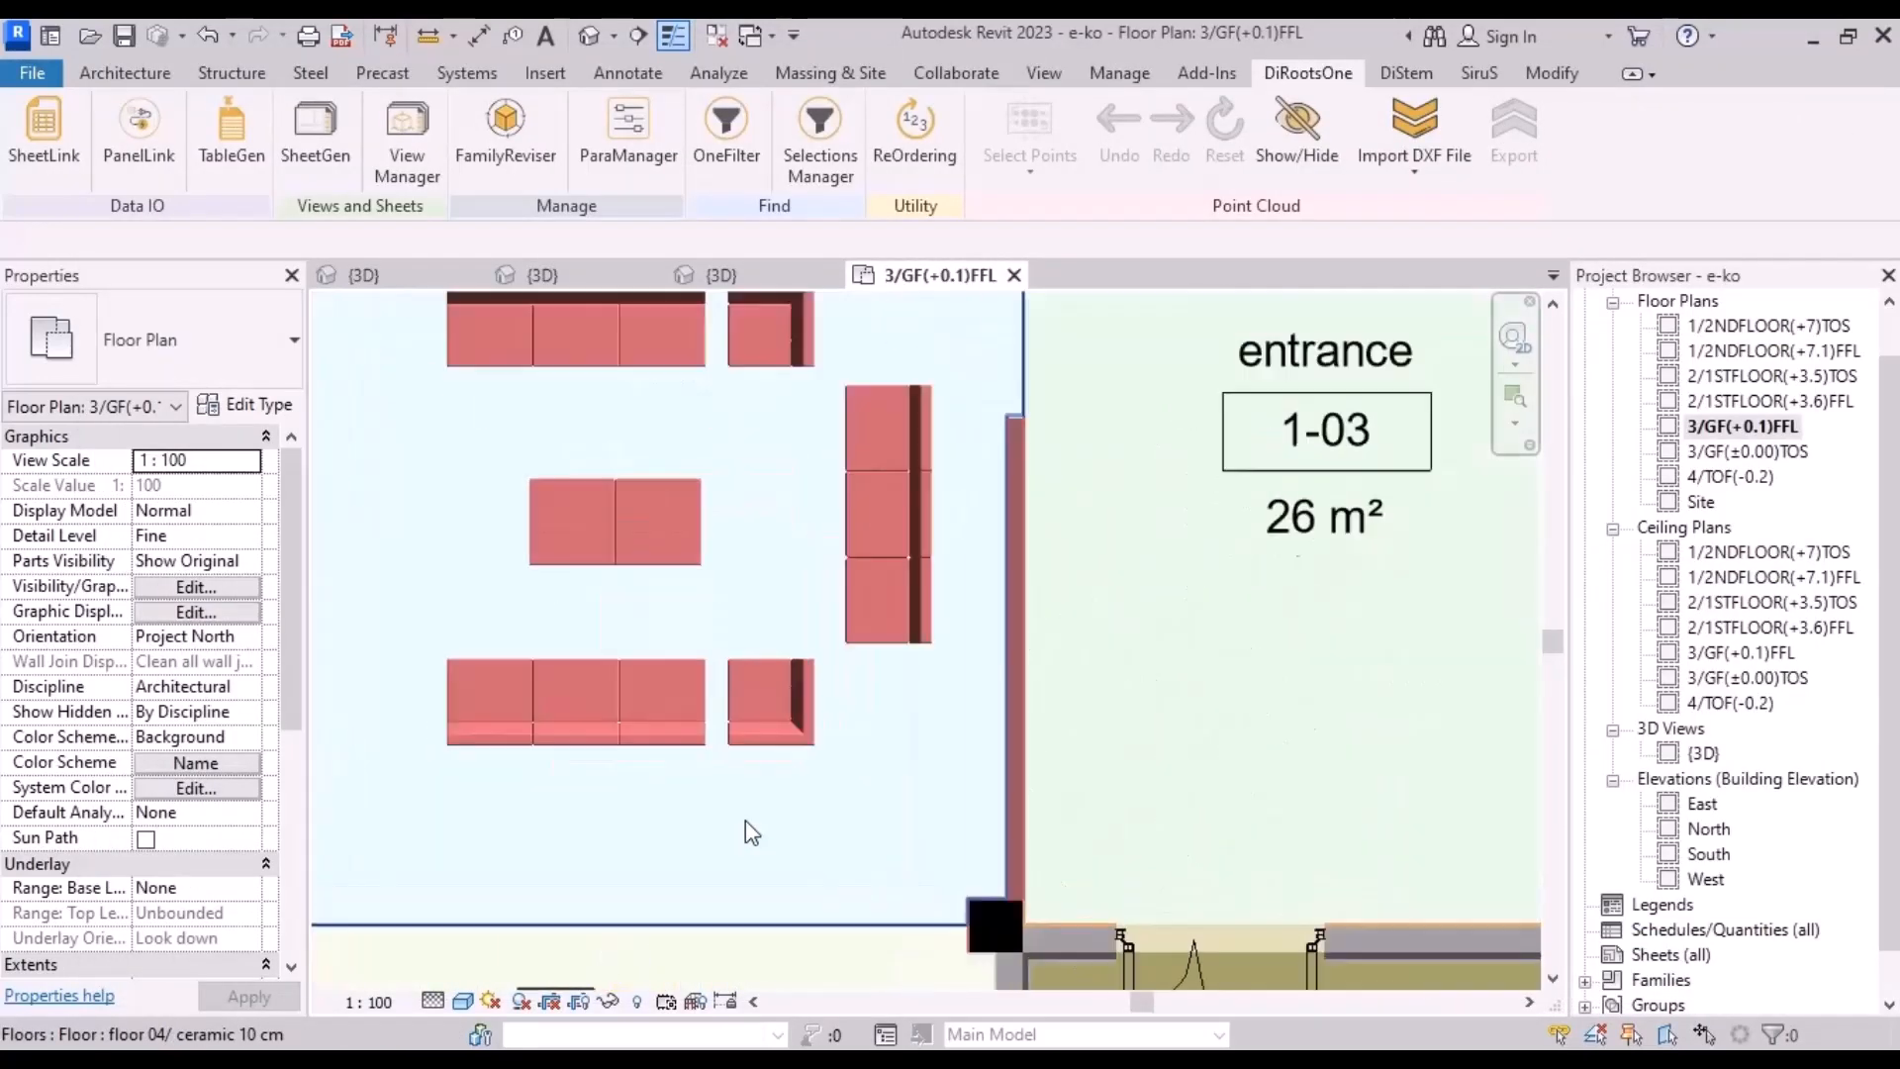
scroll(745, 821, "up", 1)
scroll(817, 799, "down", 2)
middle_click_drag(648, 483, 752, 639)
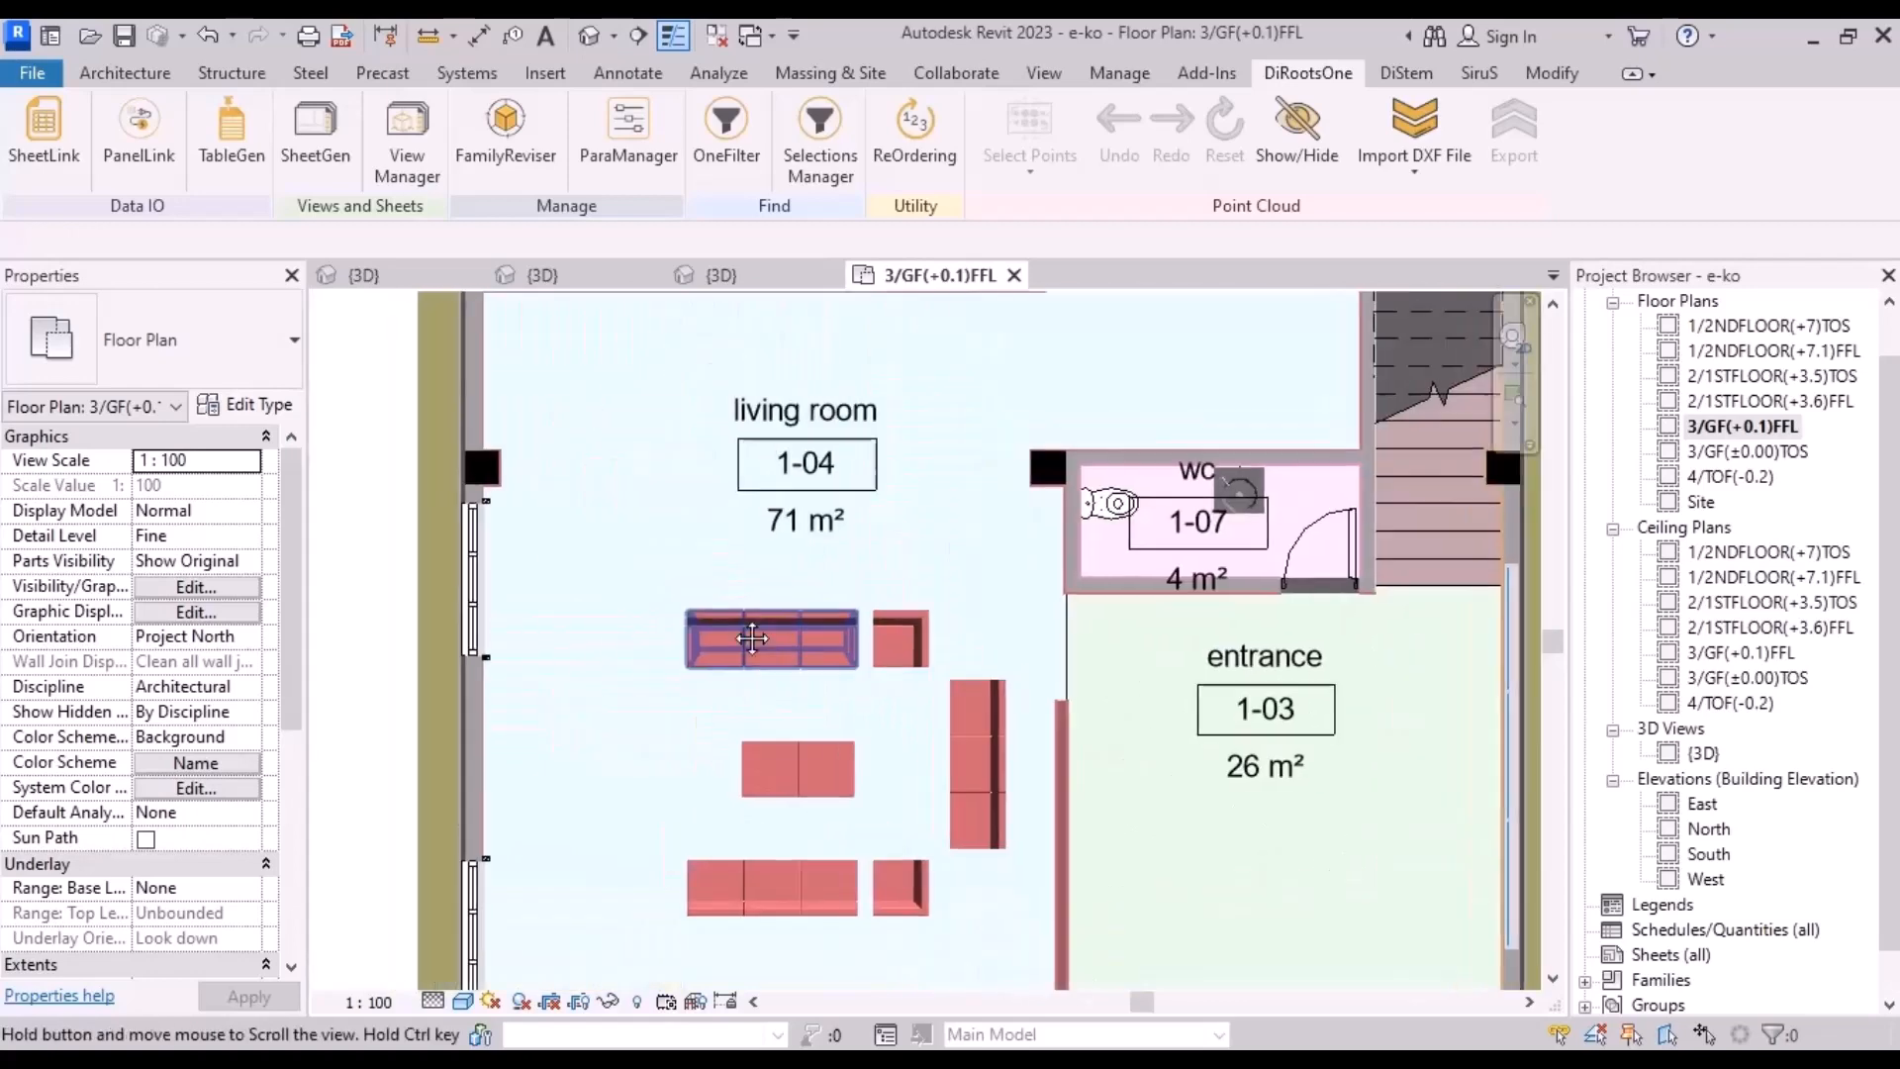
scroll(478, 388, "up", 3)
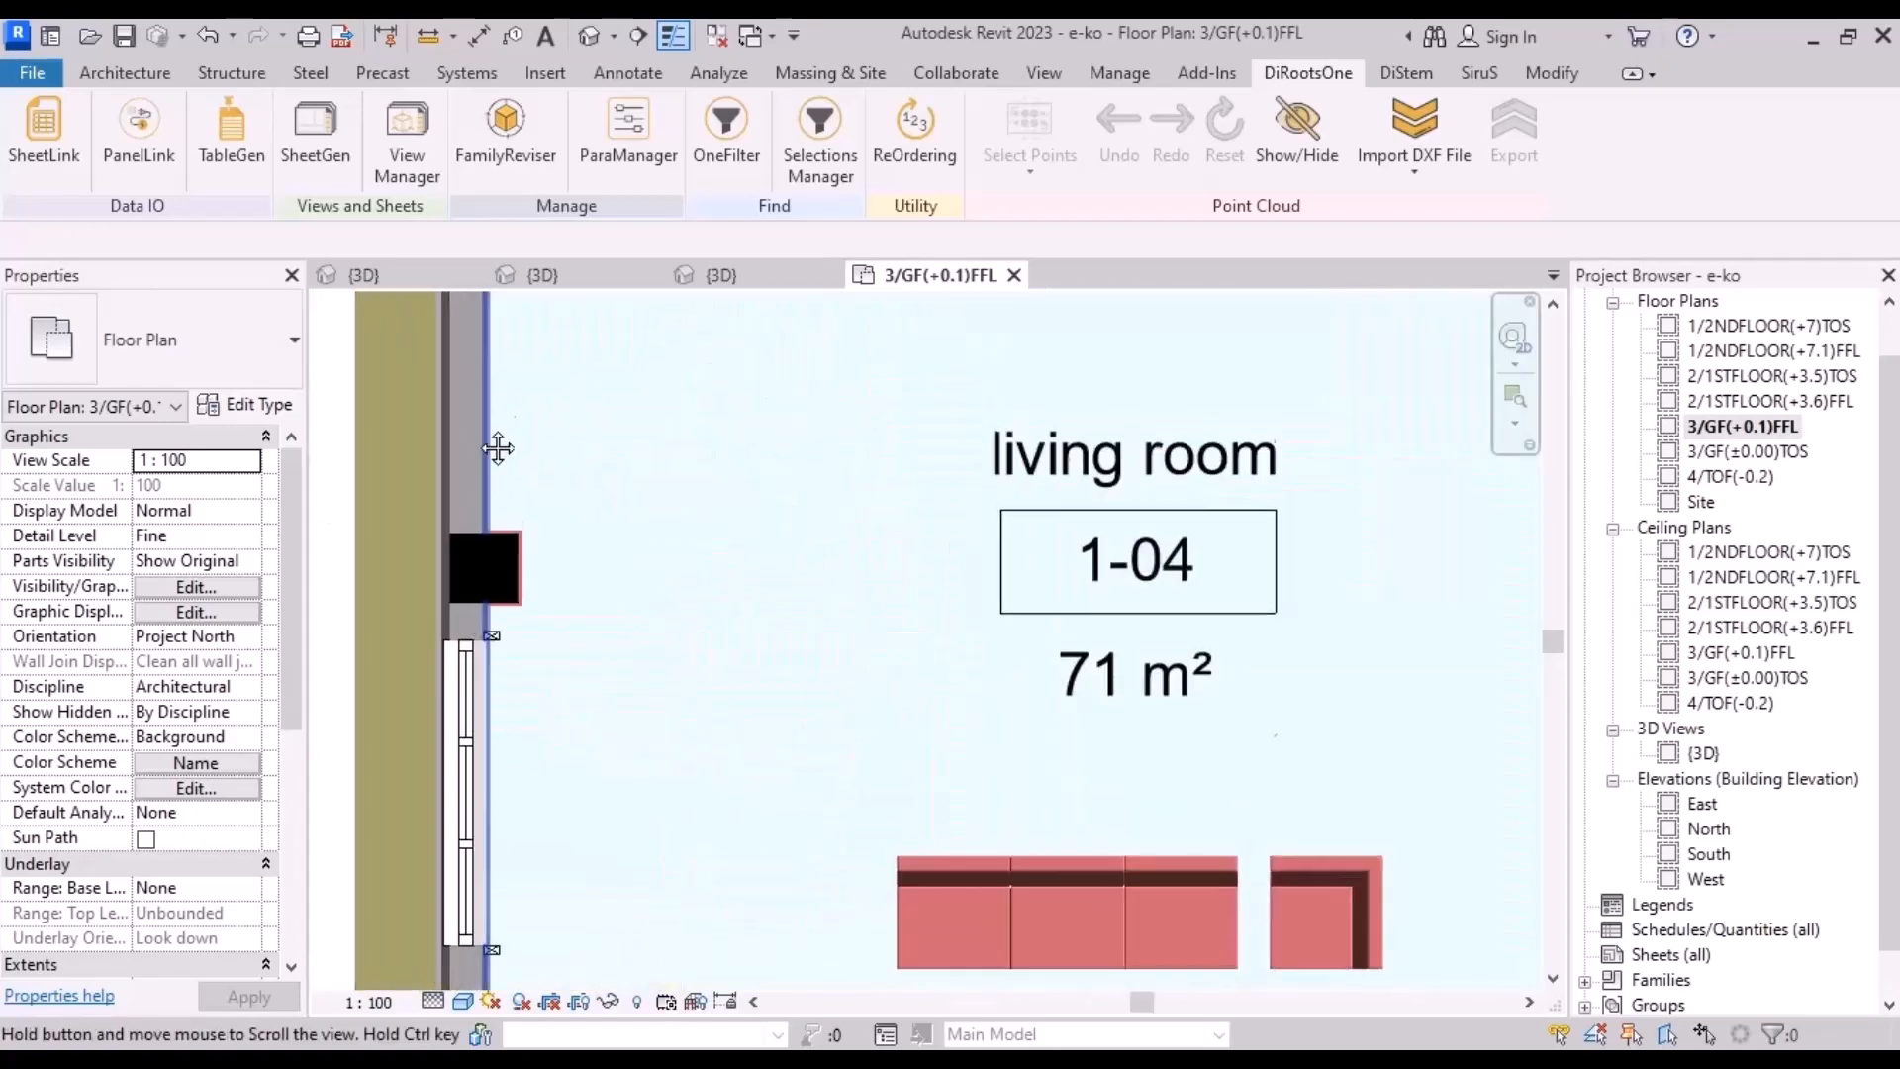
scroll(485, 494, "down", 2)
middle_click_drag(1007, 599, 347, 639)
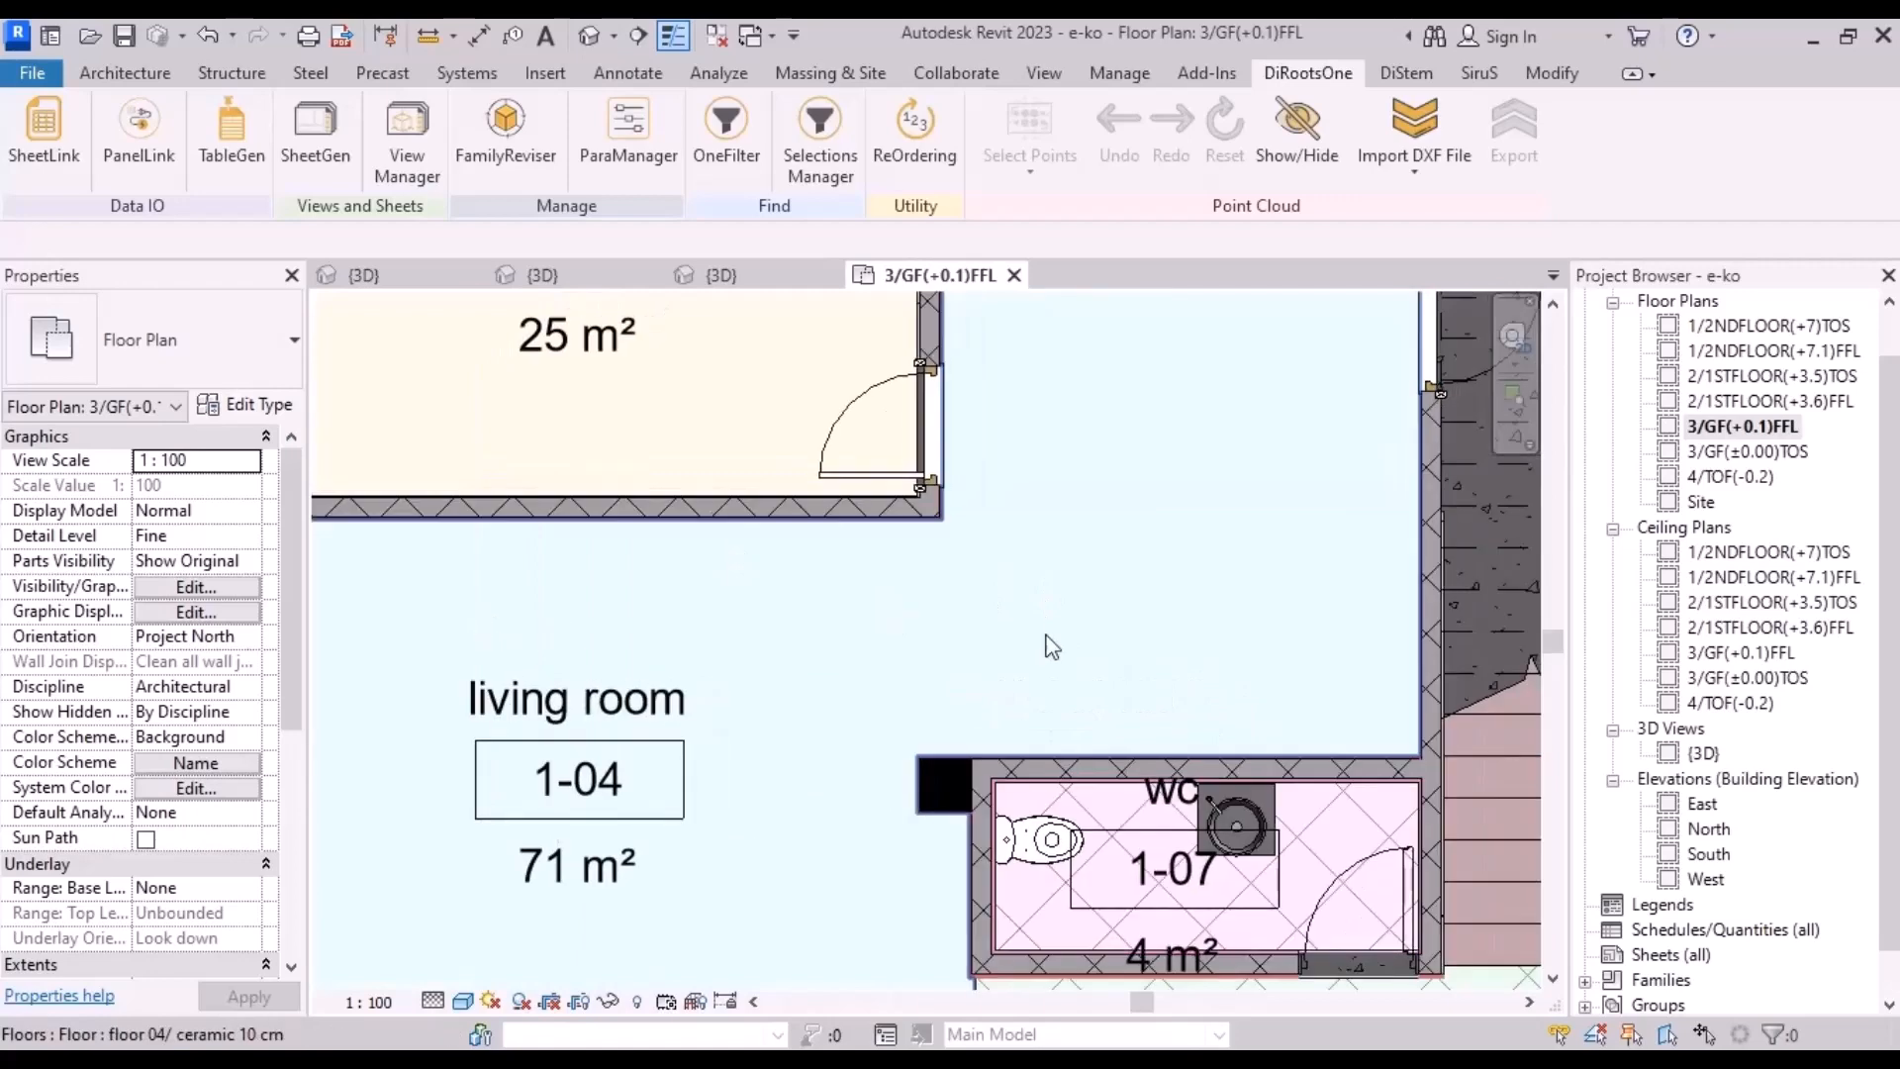
scroll(911, 771, "up", 4)
scroll(824, 788, "down", 3)
middle_click_drag(829, 785, 1280, 350)
scroll(834, 616, "down", 5)
middle_click_drag(869, 730, 874, 461)
scroll(1059, 643, "down", 1)
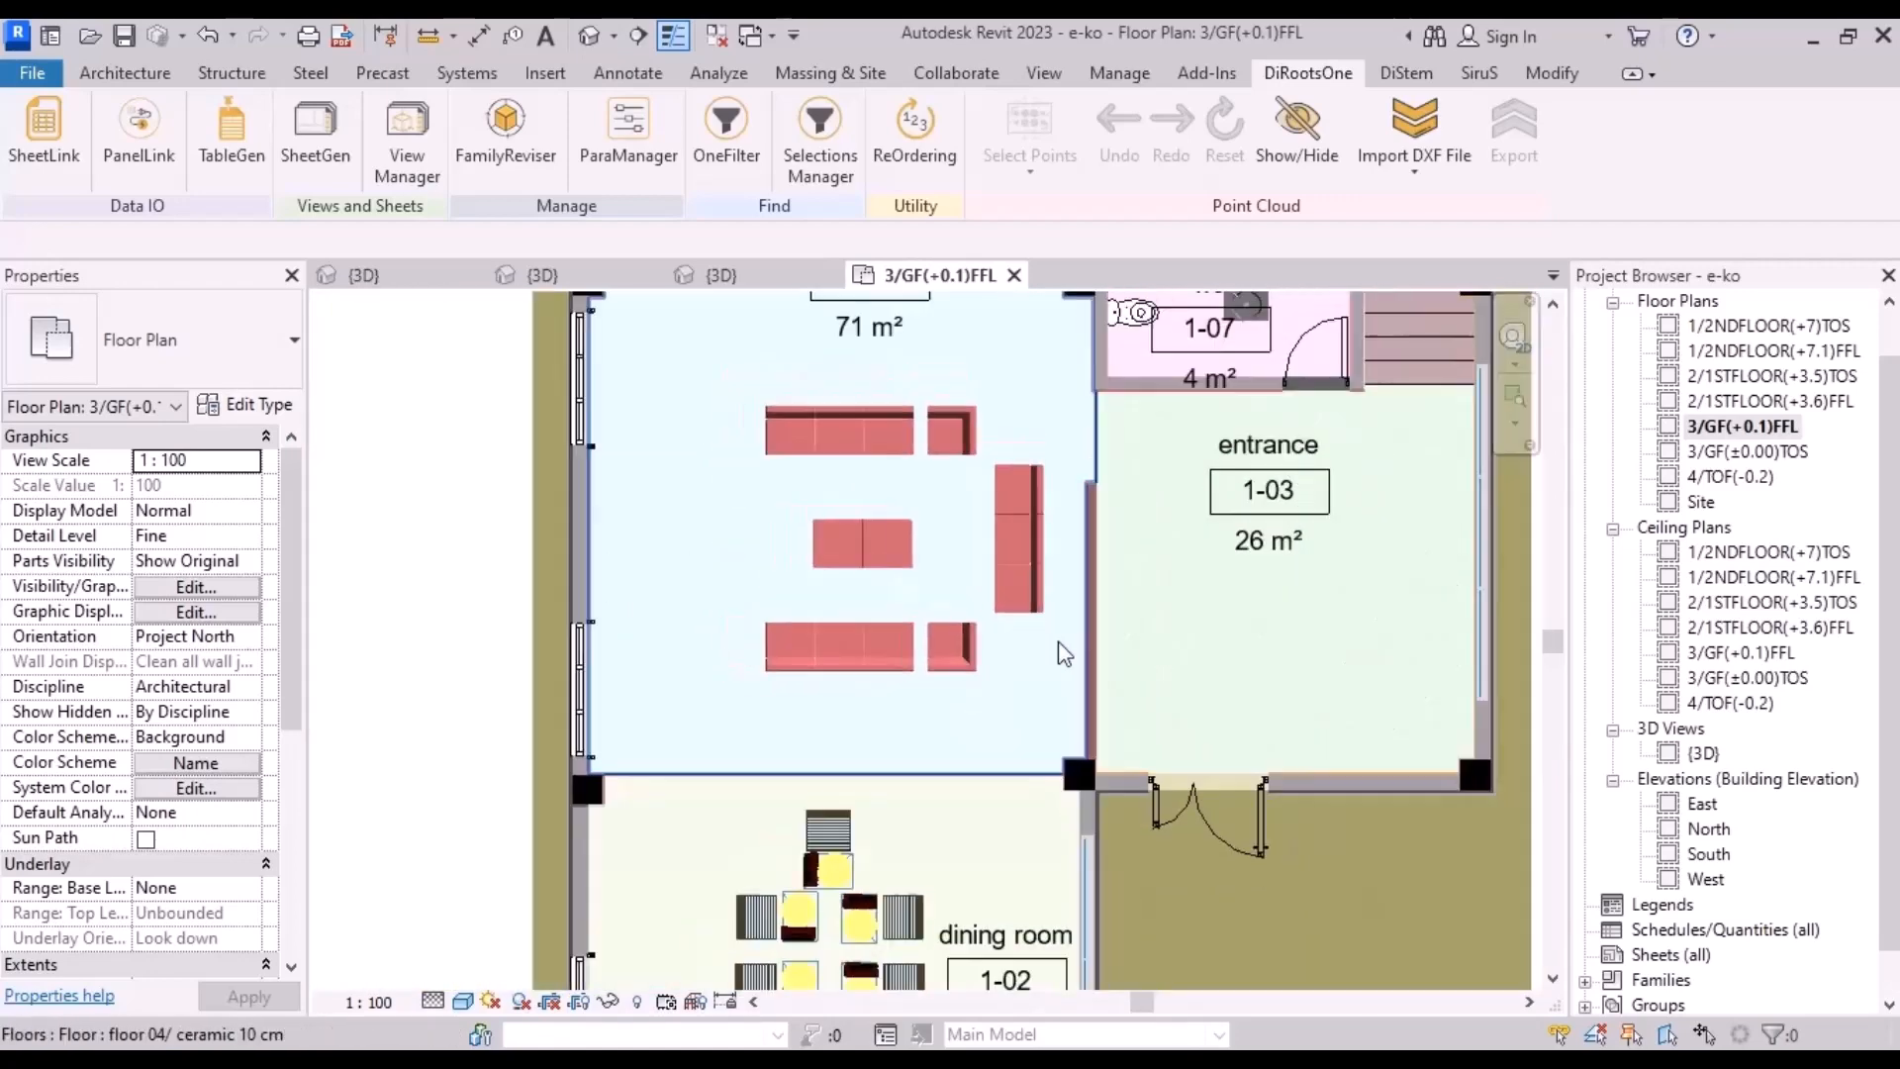
scroll(1059, 644, "down", 2)
middle_click_drag(1059, 649, 880, 831)
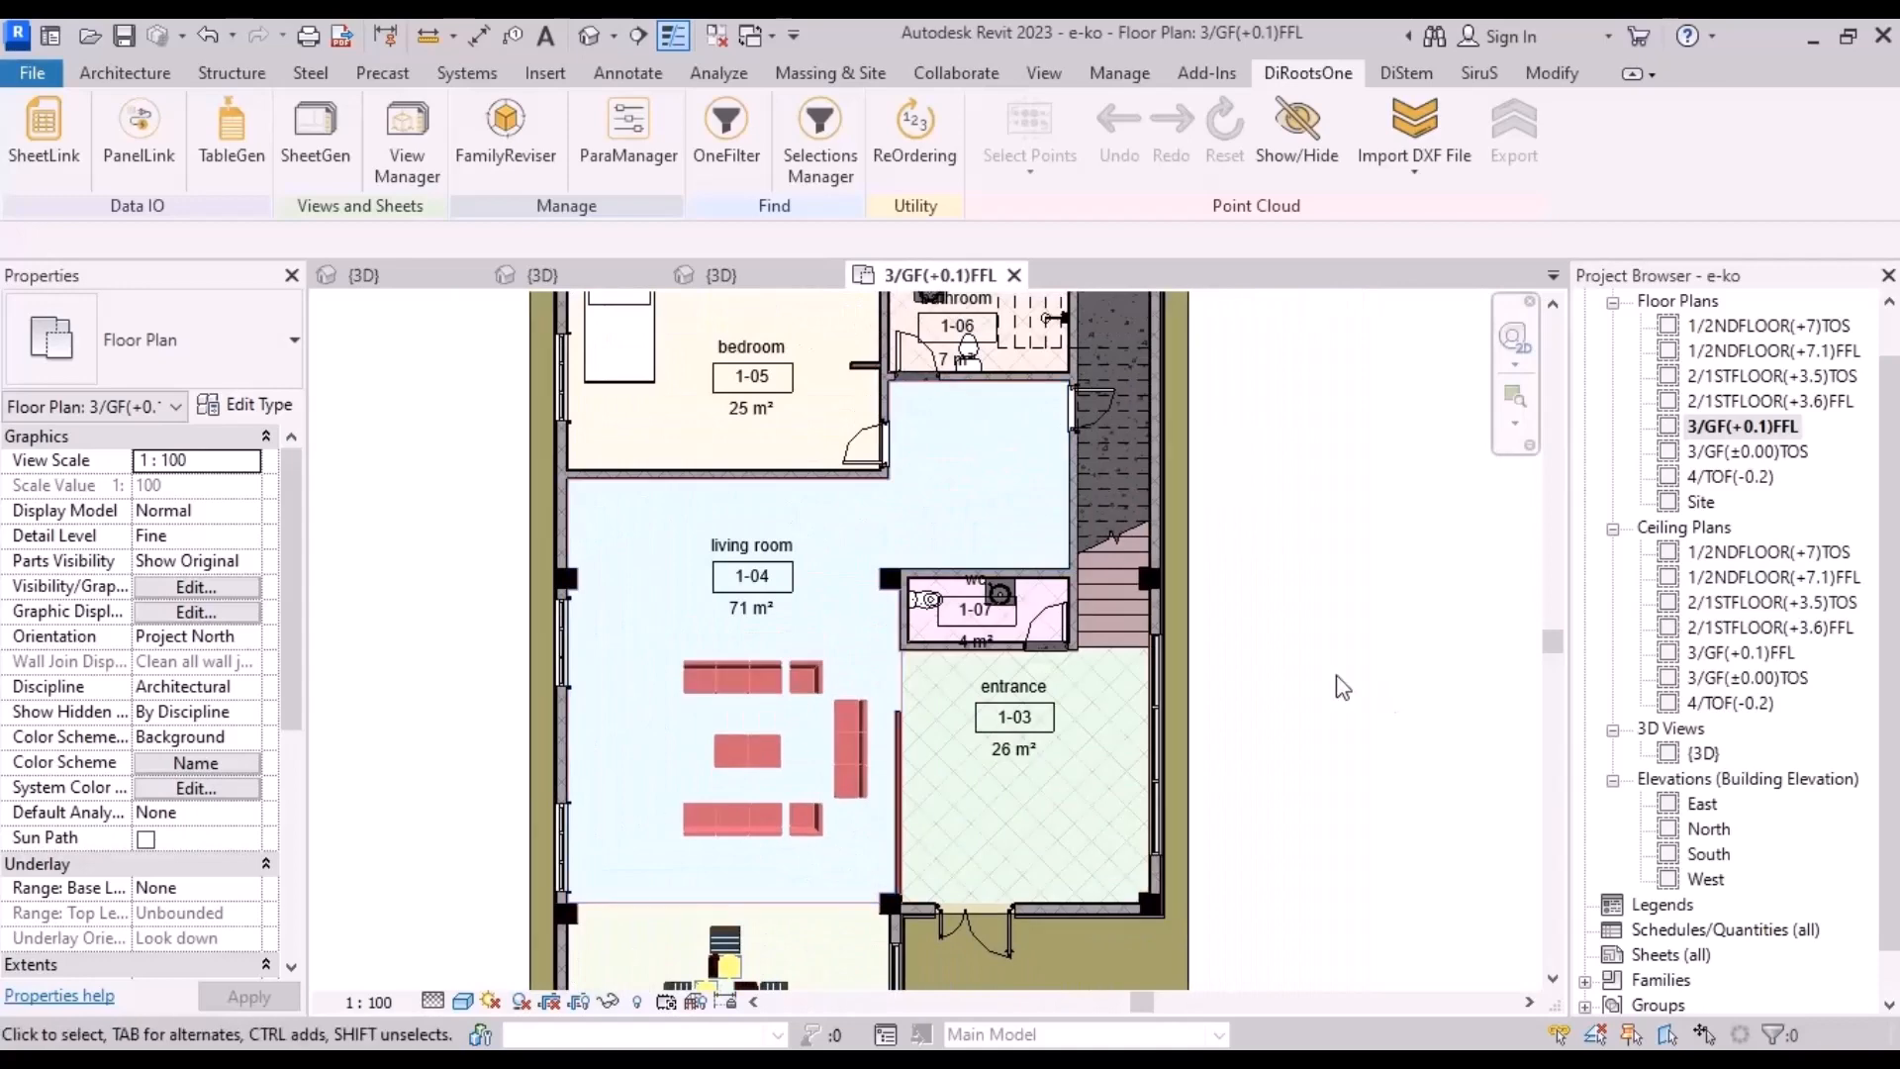
Step: Open the {3D} view and examine the living room elements through the ground floor glazing from several angles
left_click(721, 274)
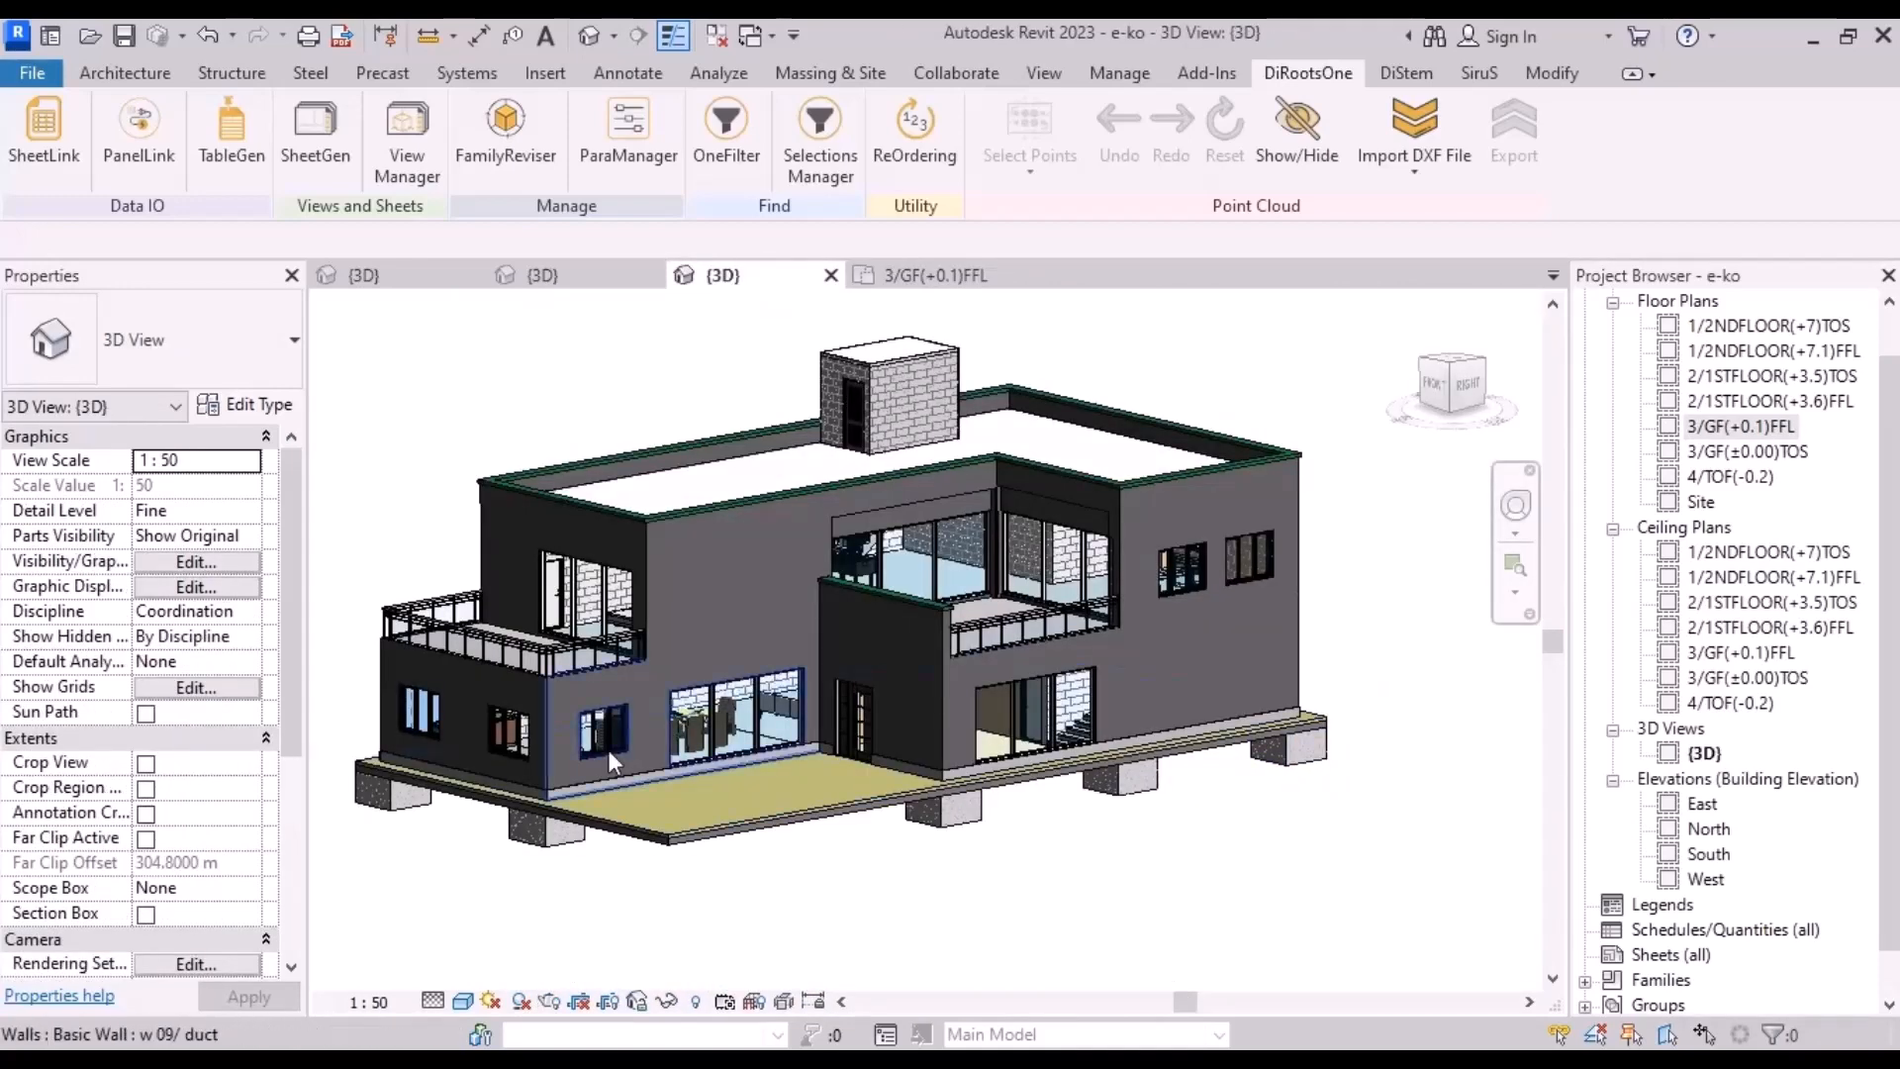
scroll(673, 748, "up", 3)
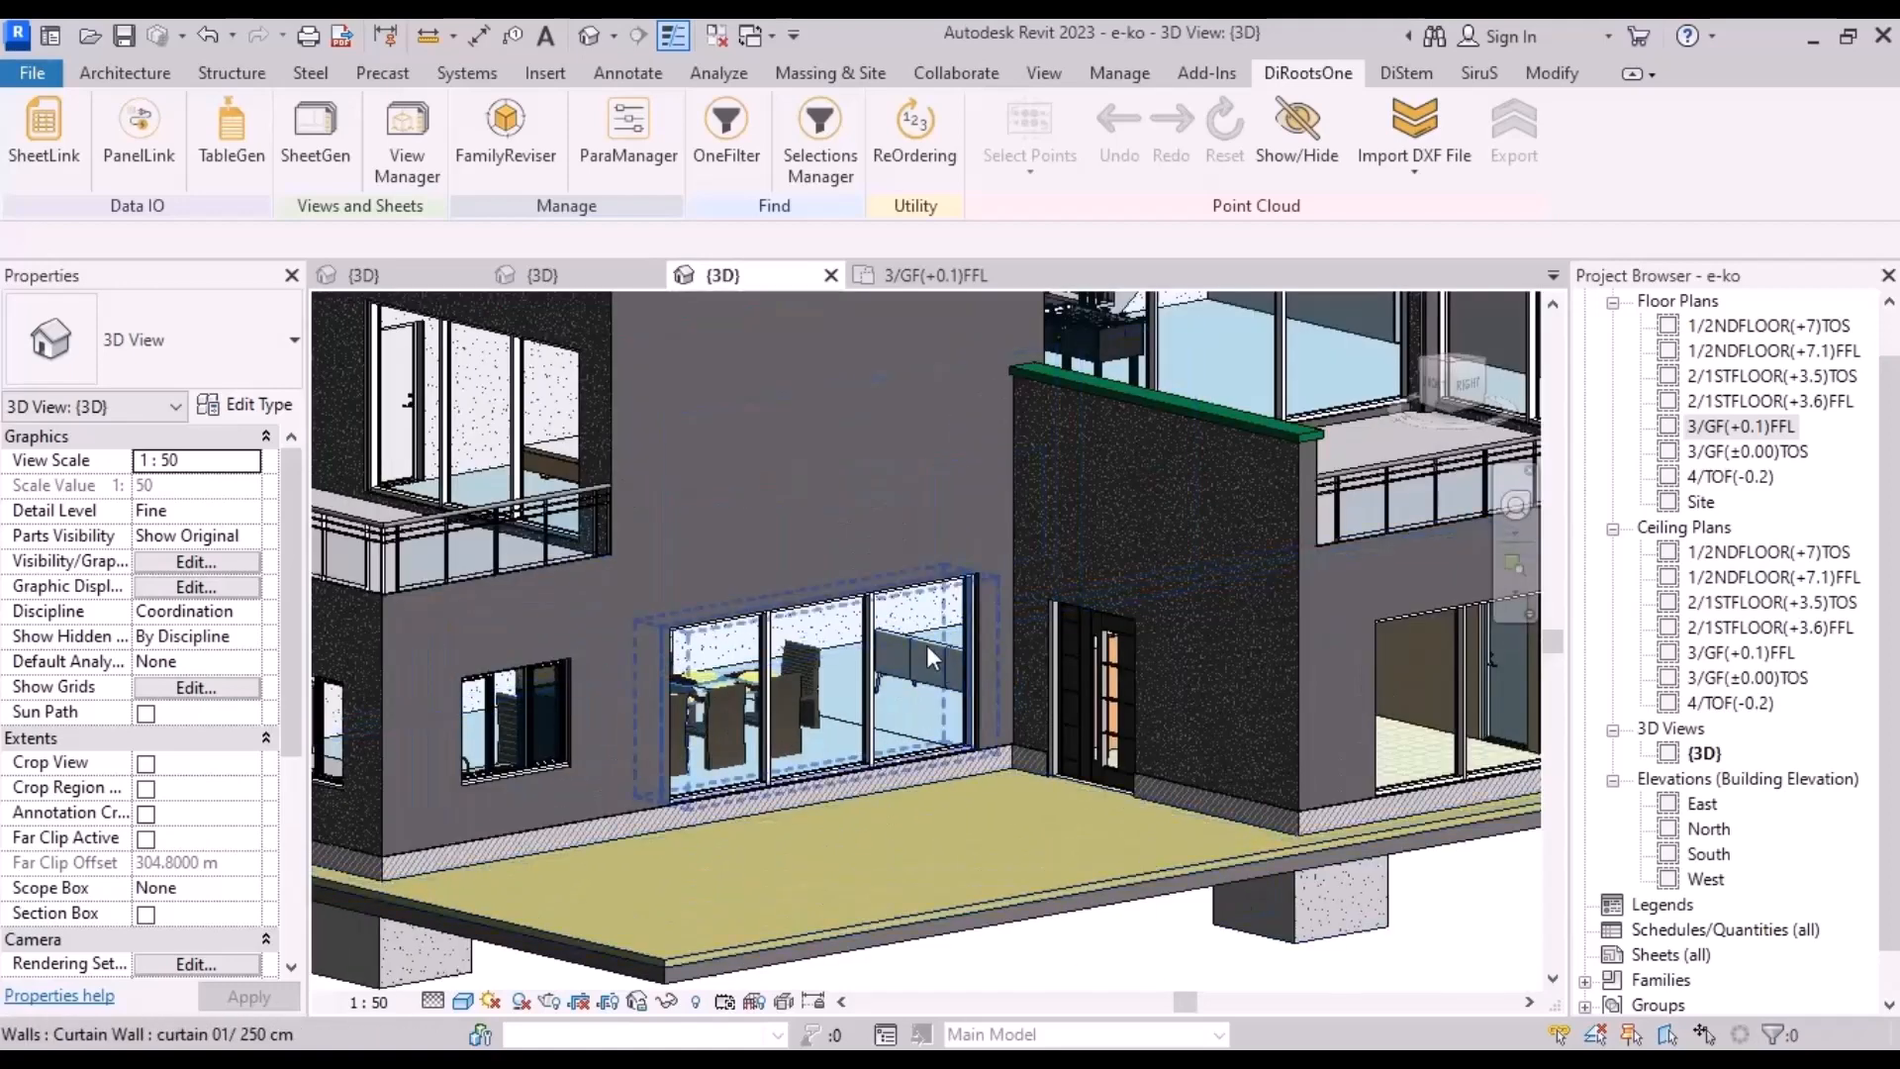
middle_click_drag(970, 686, 1089, 725, "shift")
scroll(1089, 726, "down", 5)
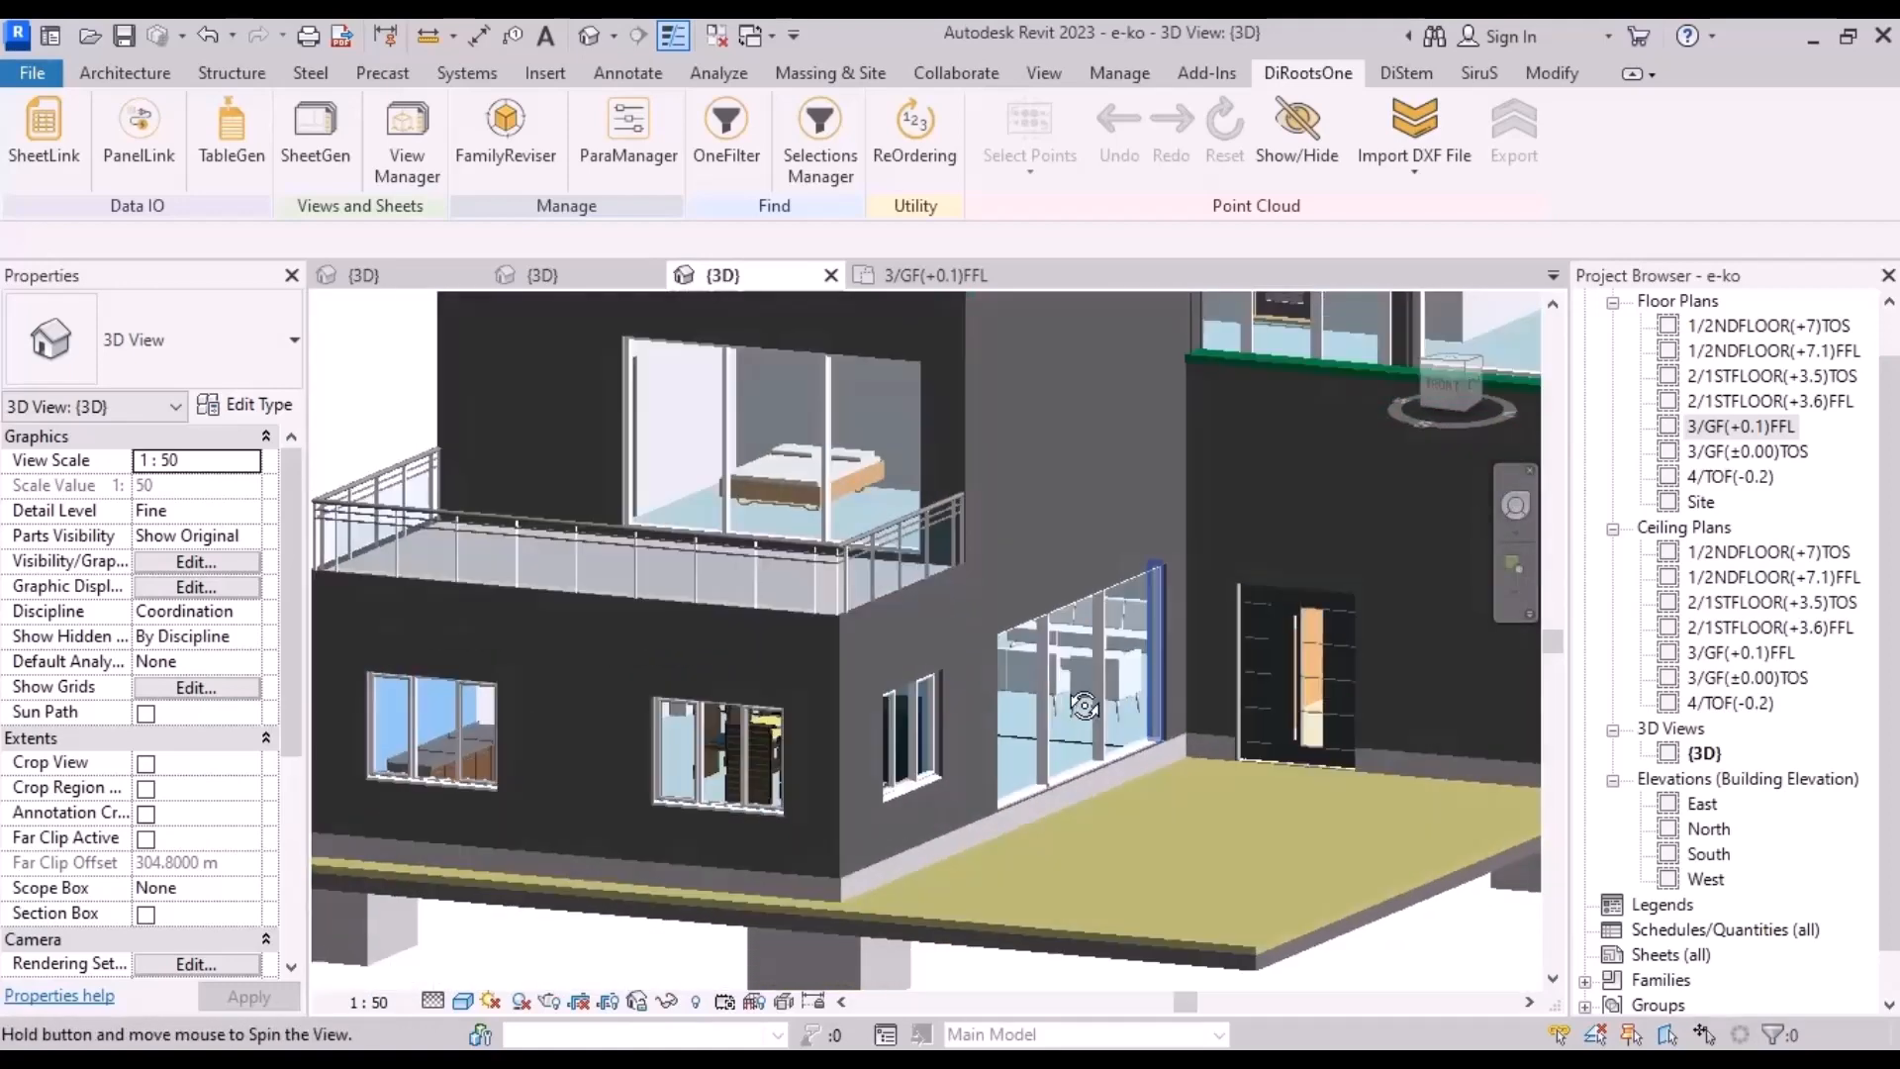
scroll(1098, 691, "down", 1)
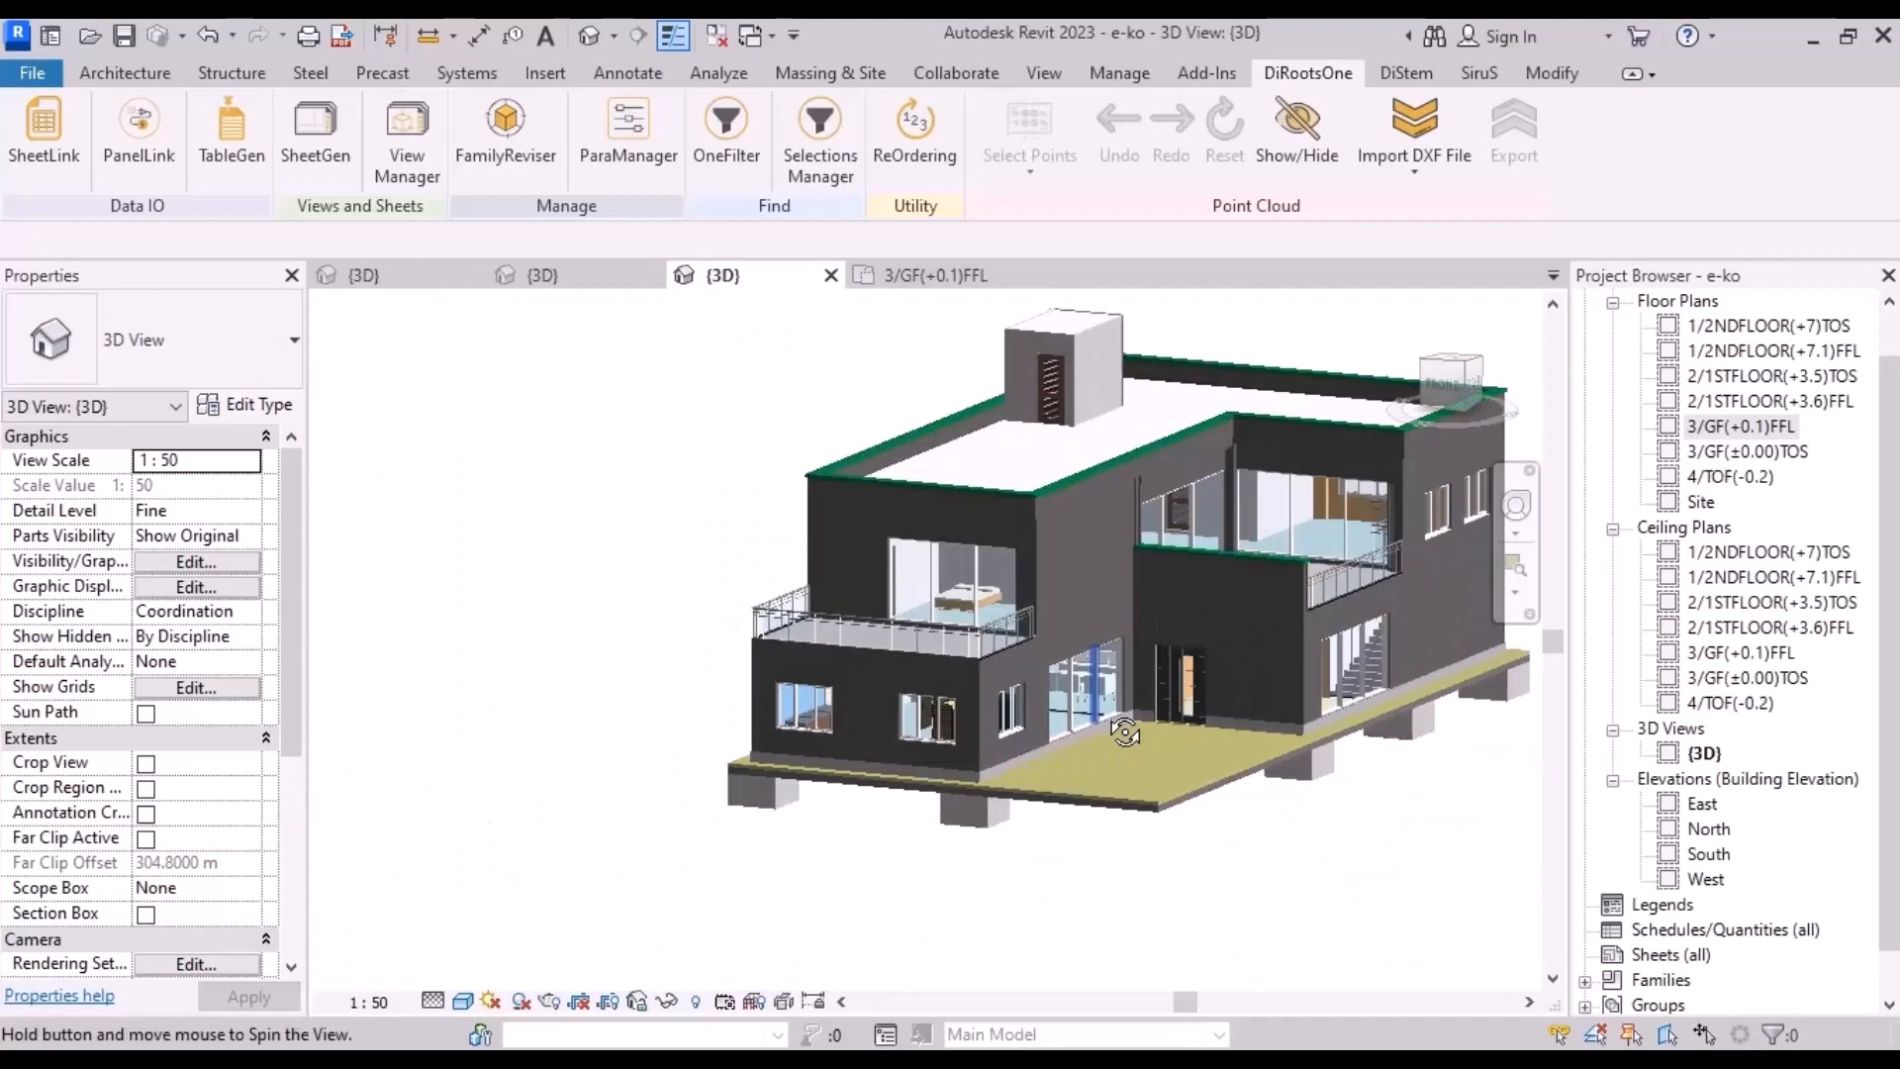
scroll(1099, 691, "up", 5)
scroll(1047, 669, "up", 3)
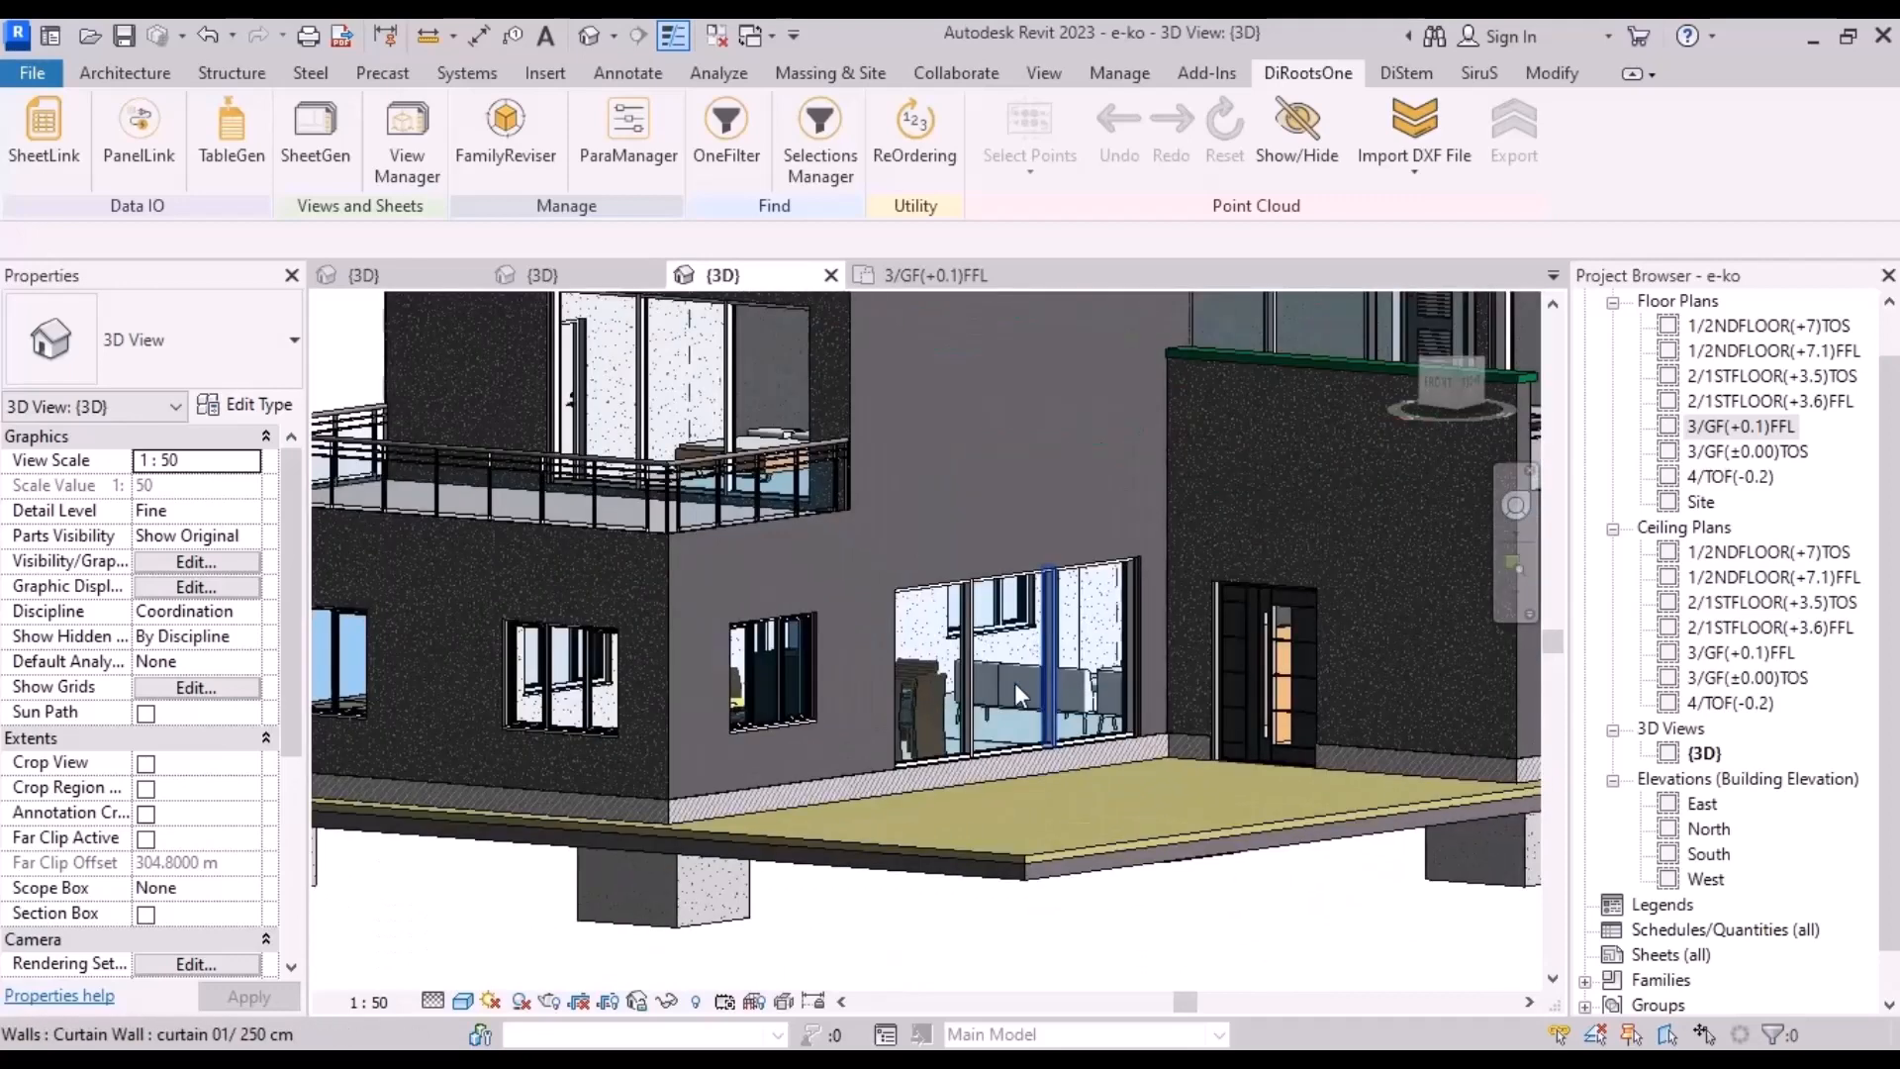
scroll(1123, 647, "down", 4)
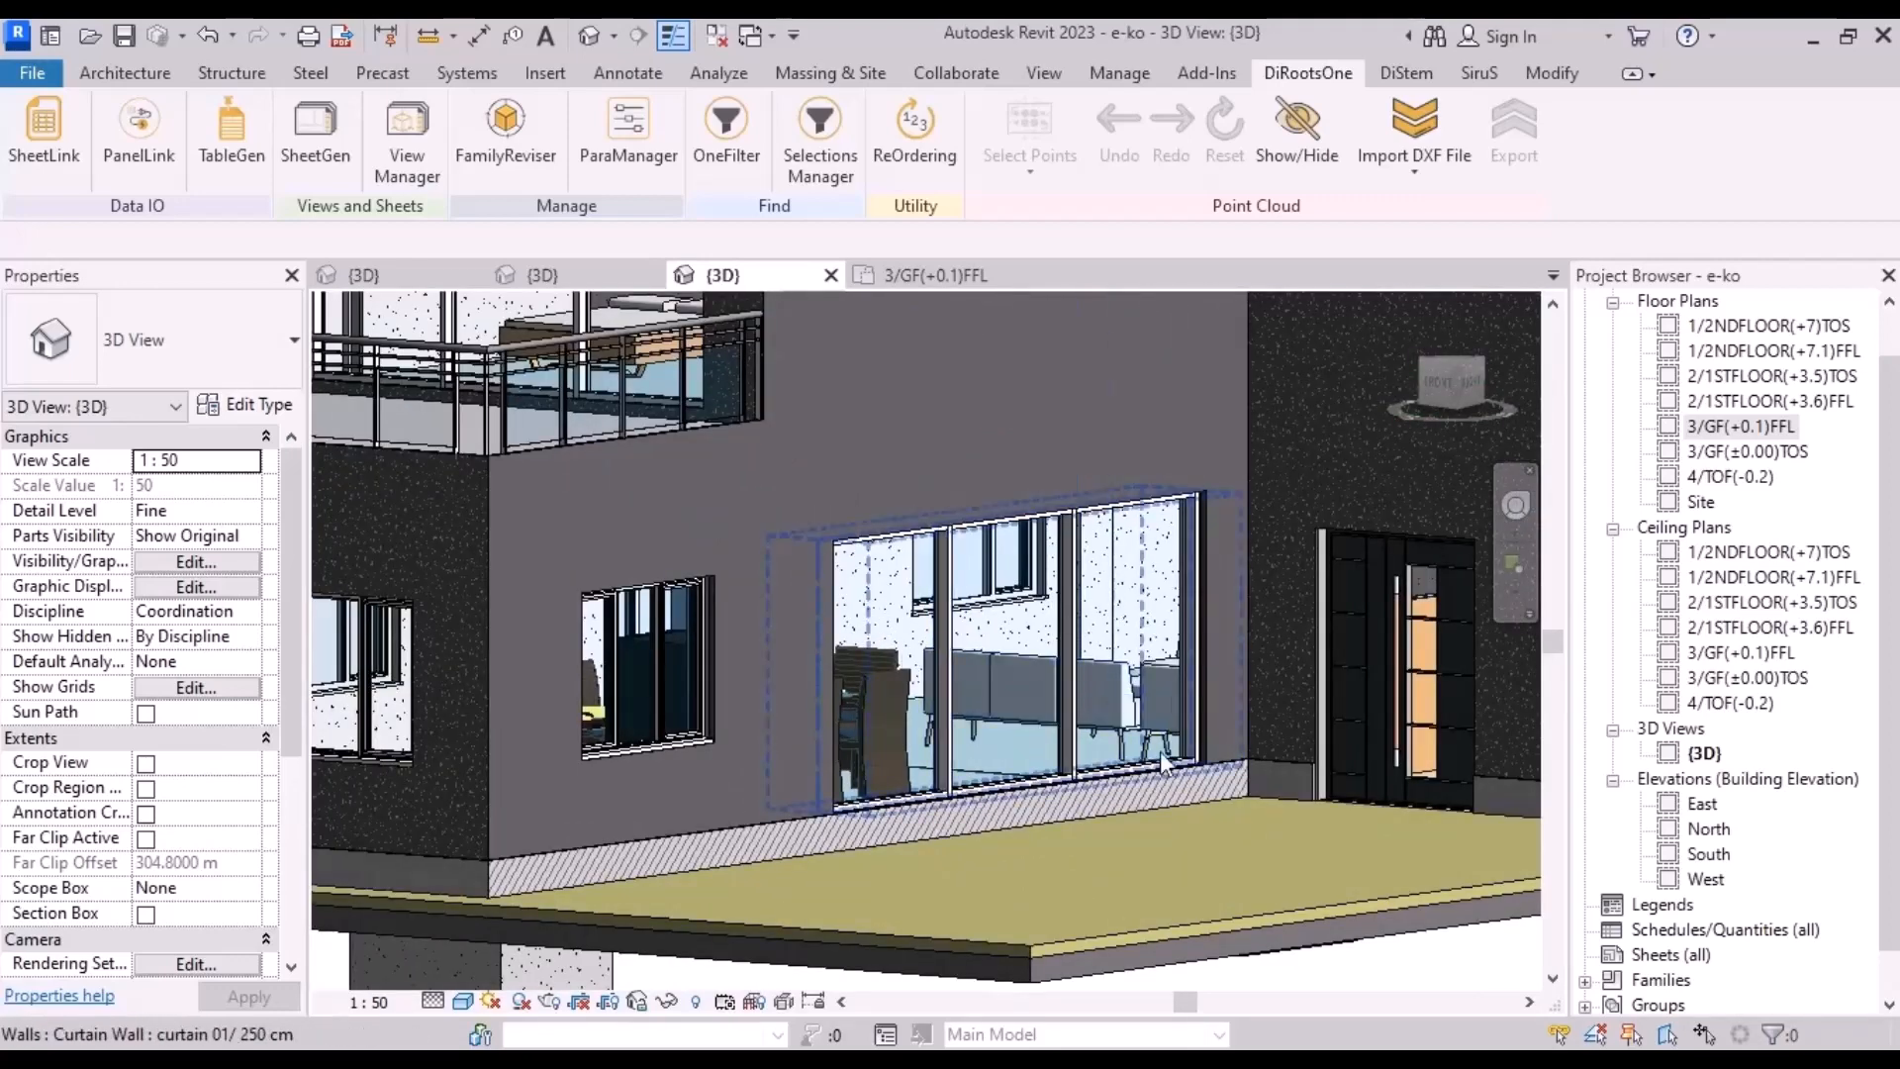
scroll(1059, 738, "down", 1)
middle_click_drag(1059, 732, 1207, 795, "shift")
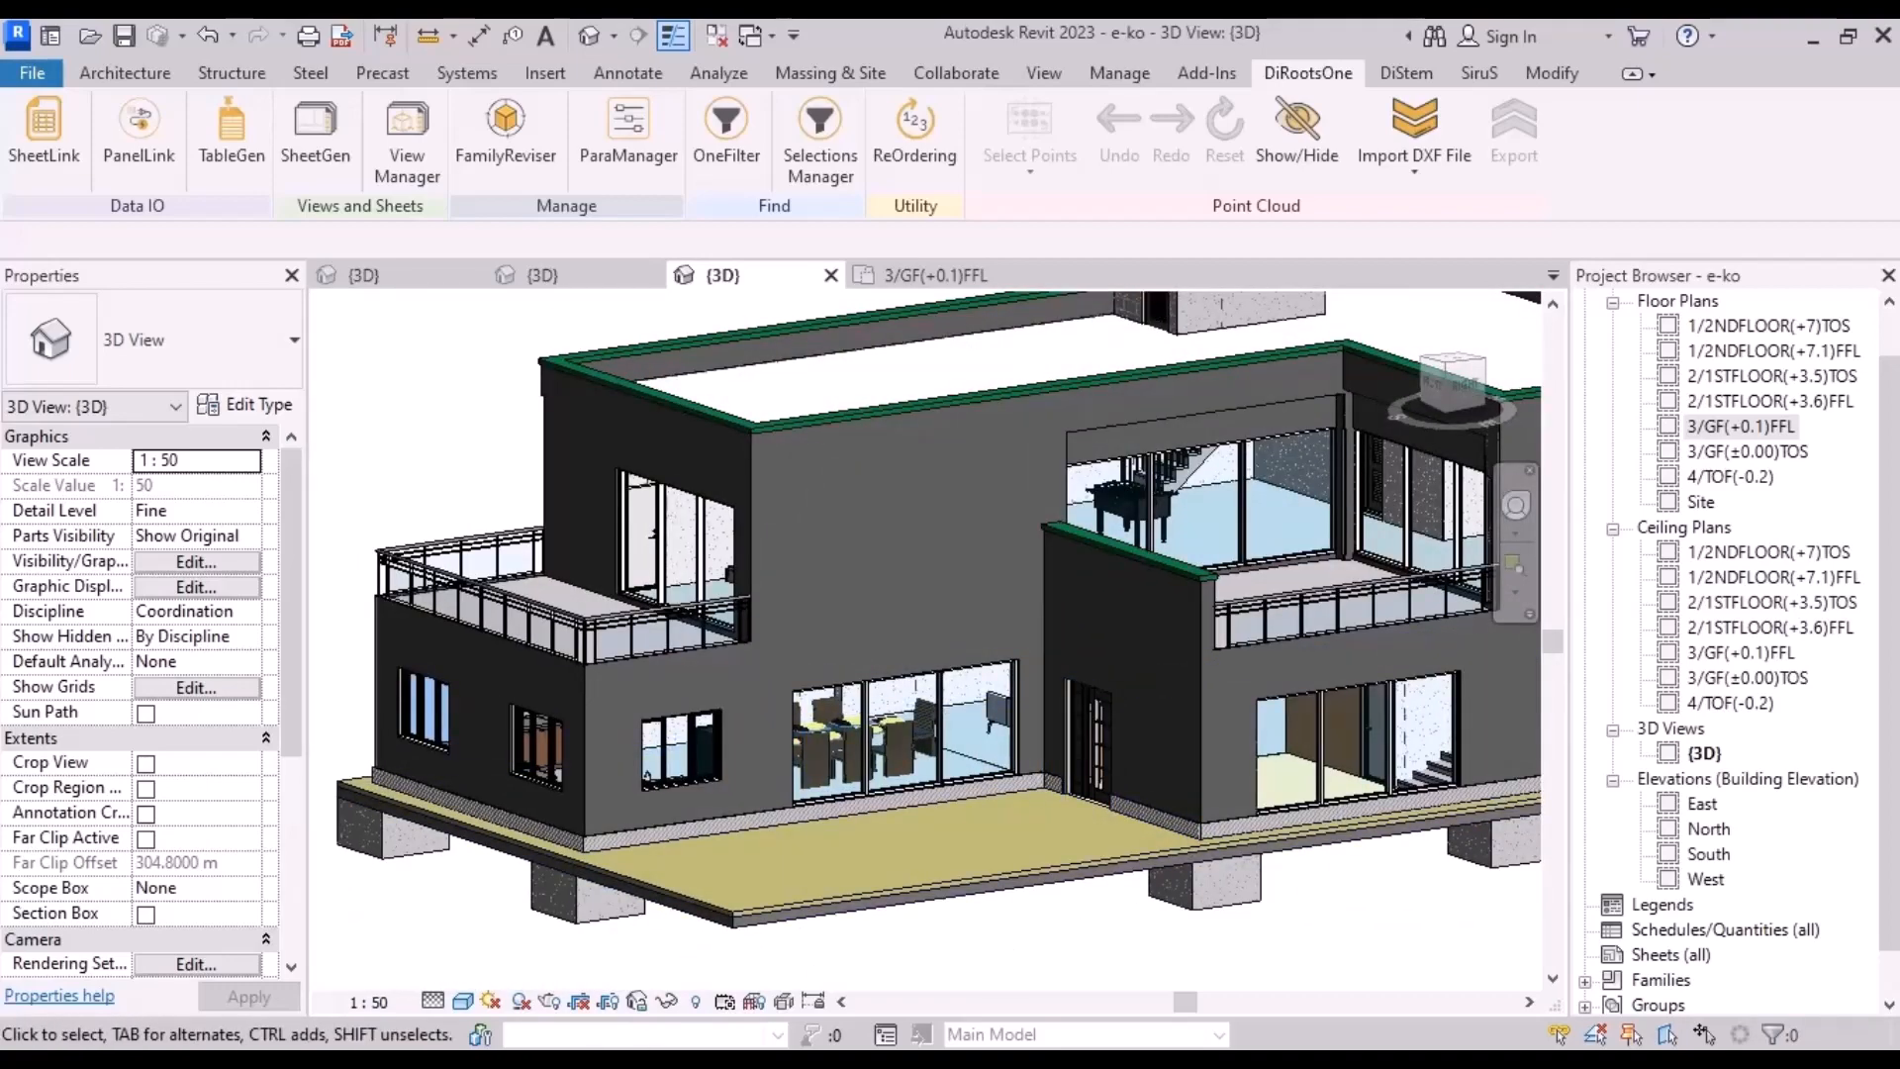
Step: Apply OneFilter's color overrides to the {3D} view
left_click(655, 1000)
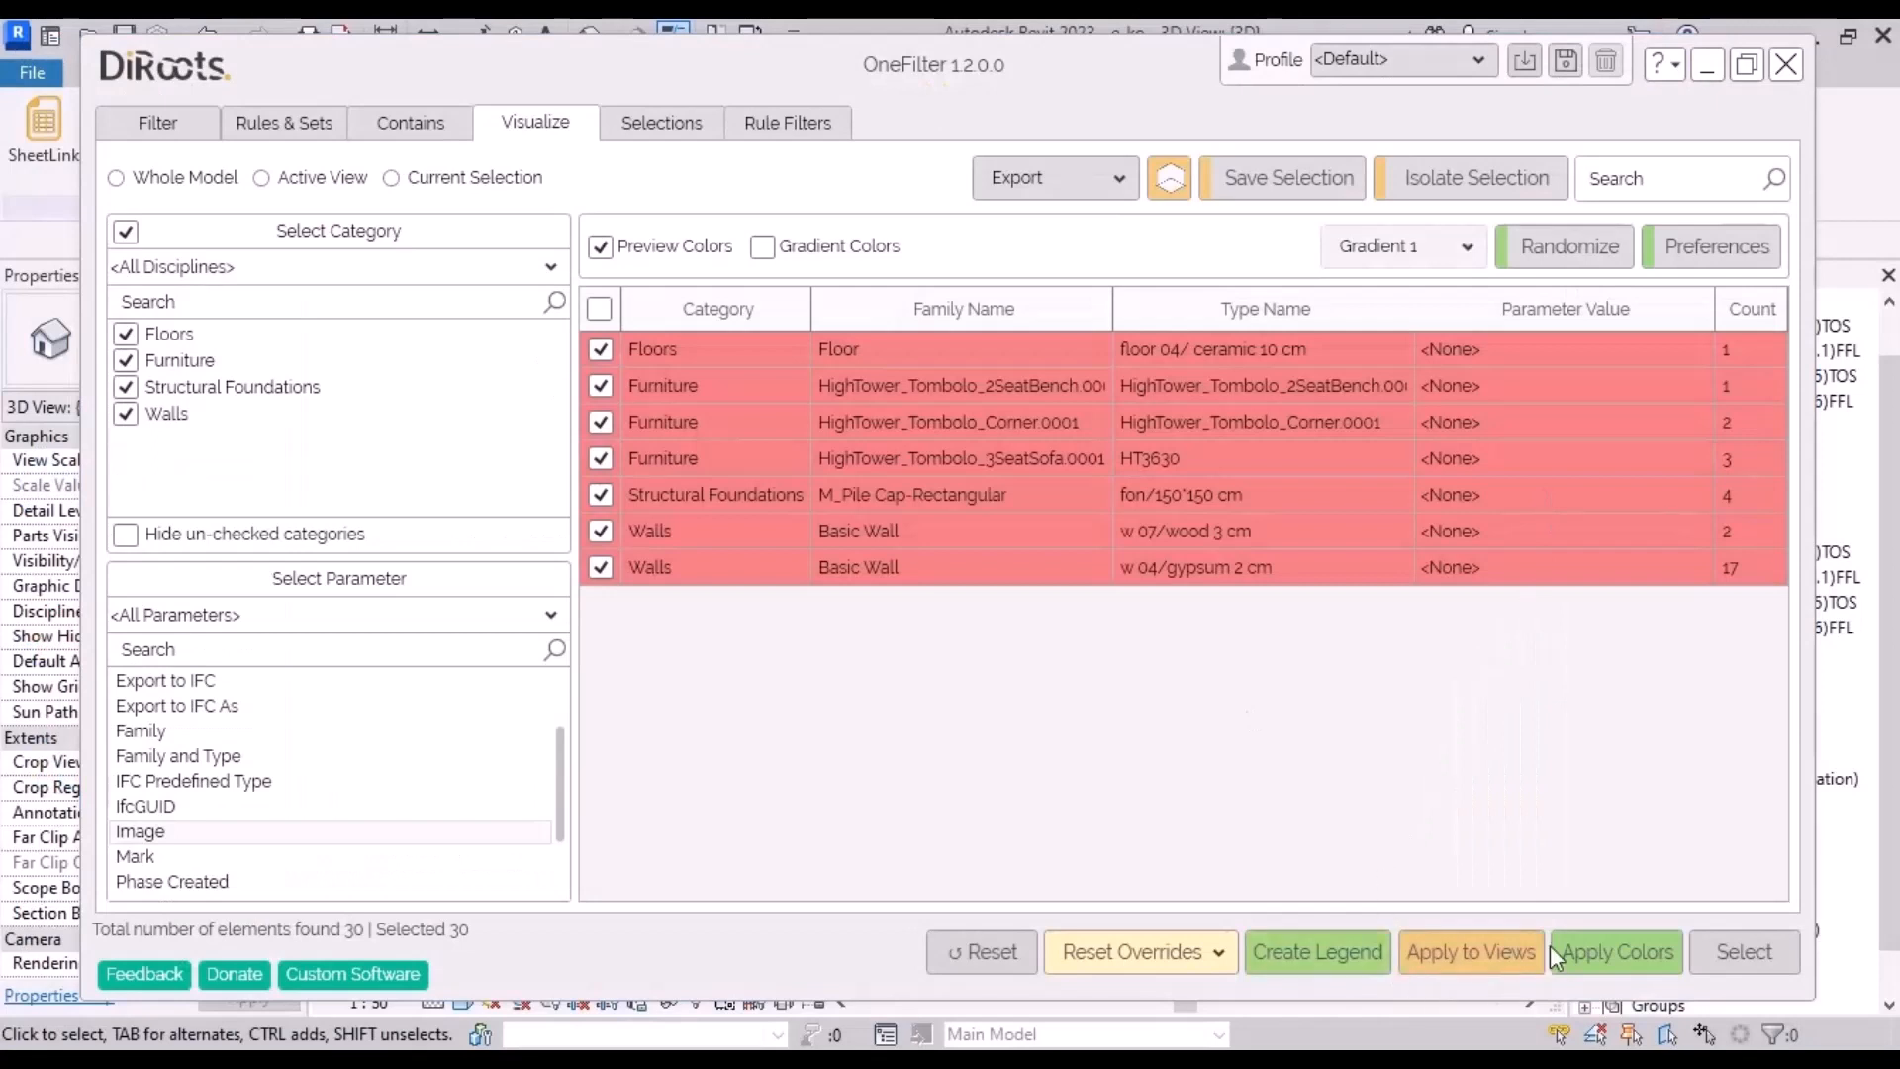
left_click(1469, 958)
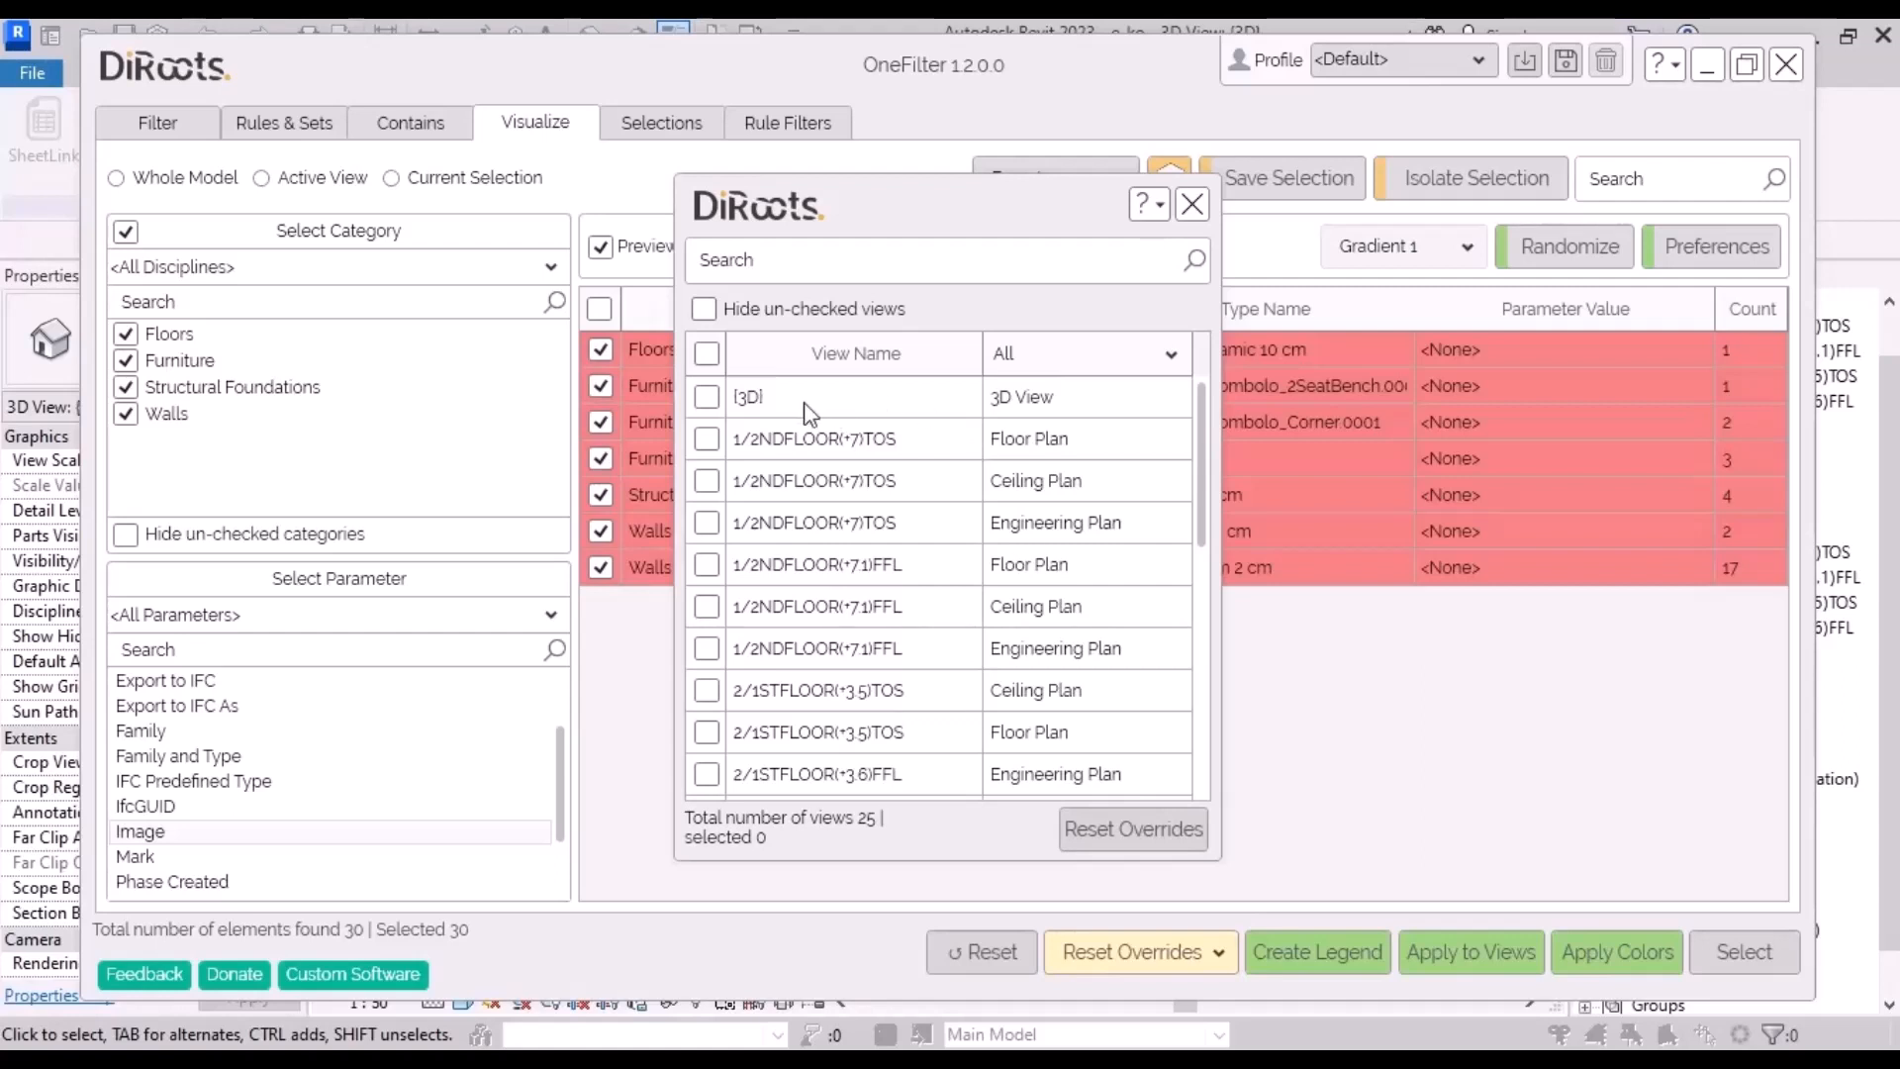
left_click(706, 397)
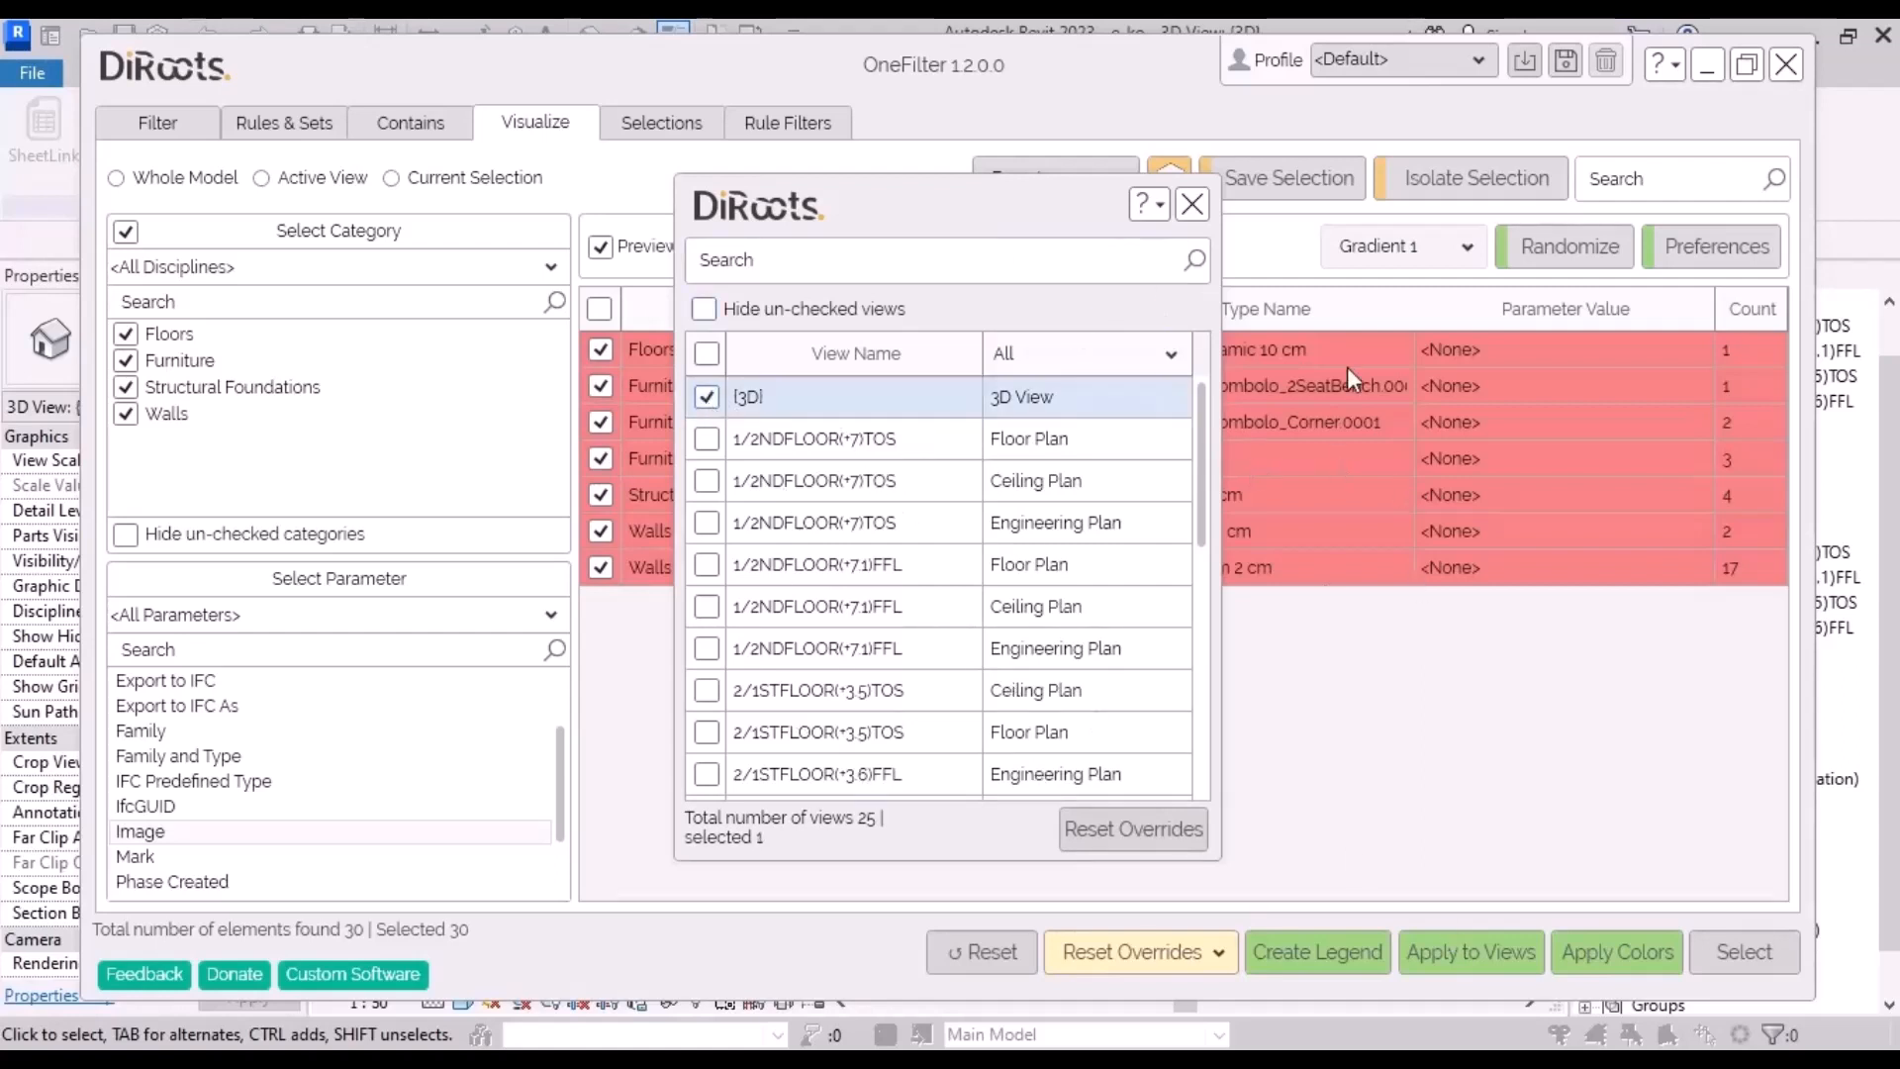
left_click(1112, 839)
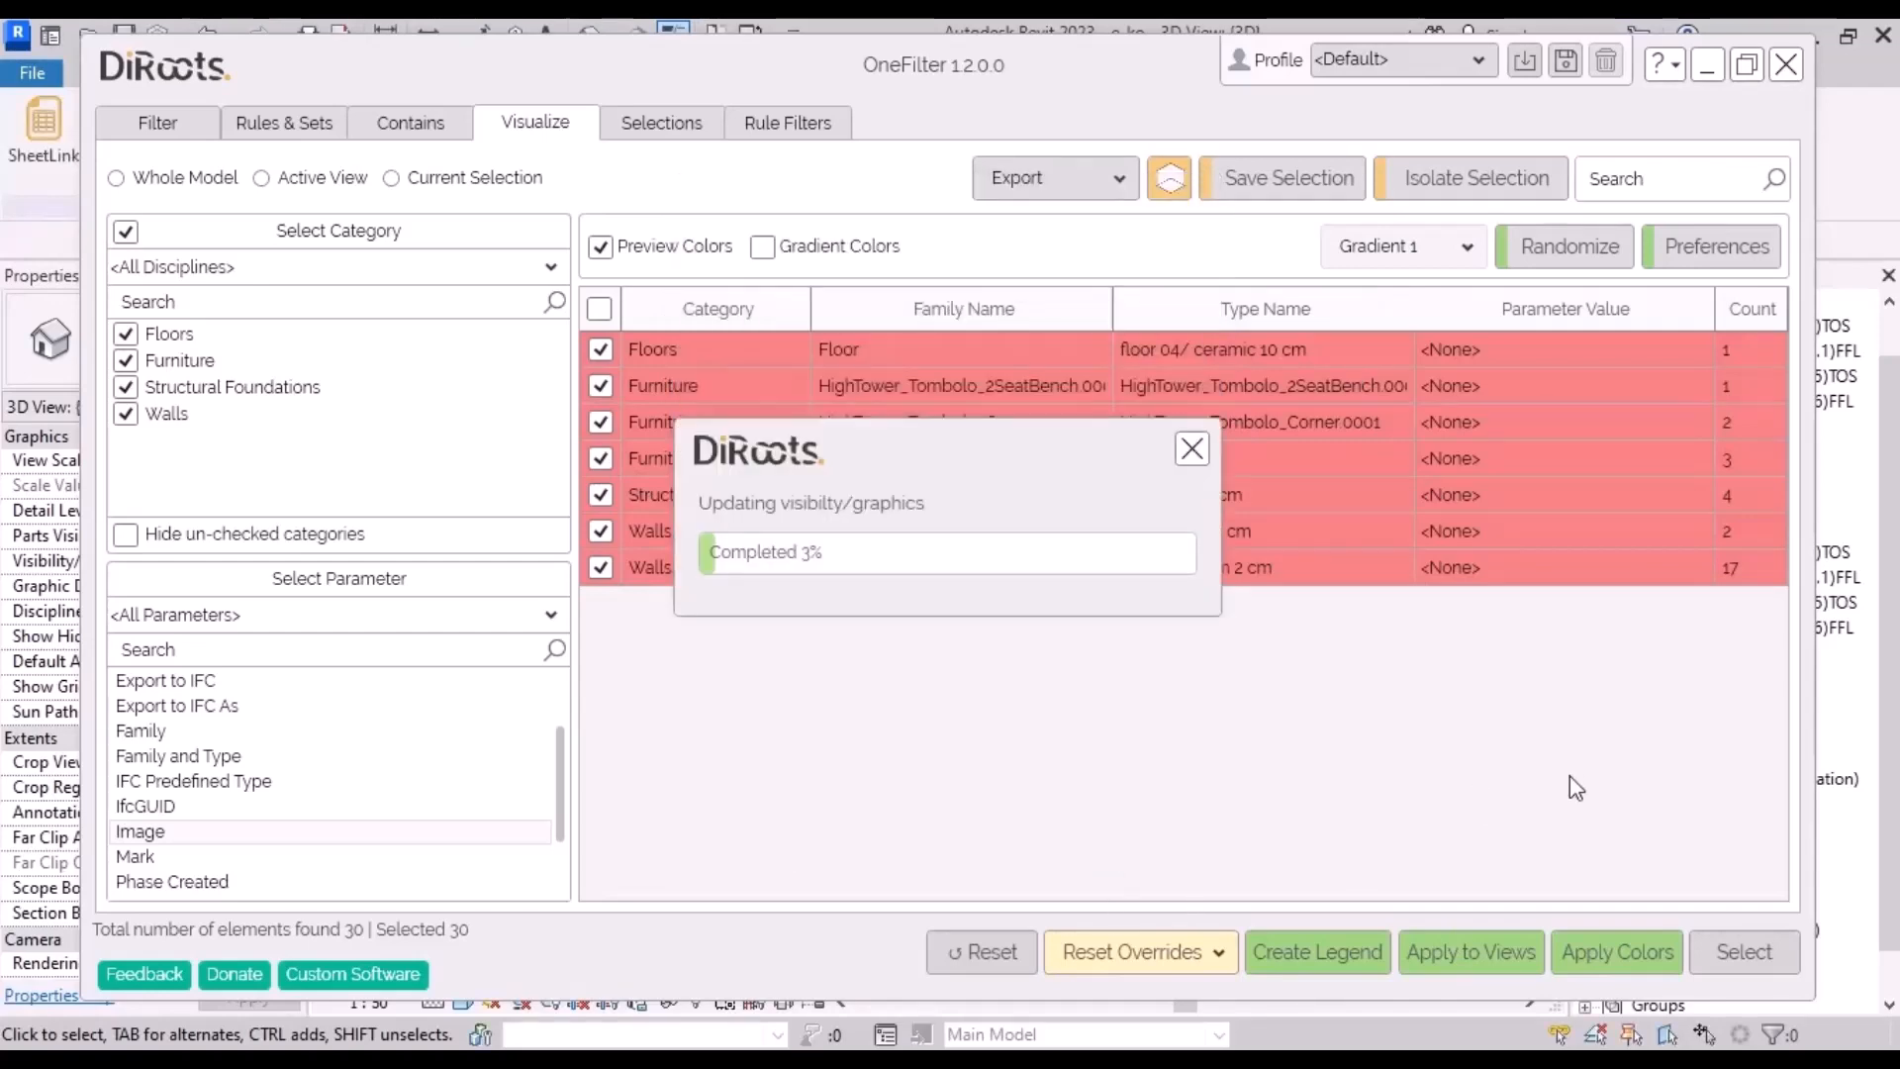
left_click(1082, 589)
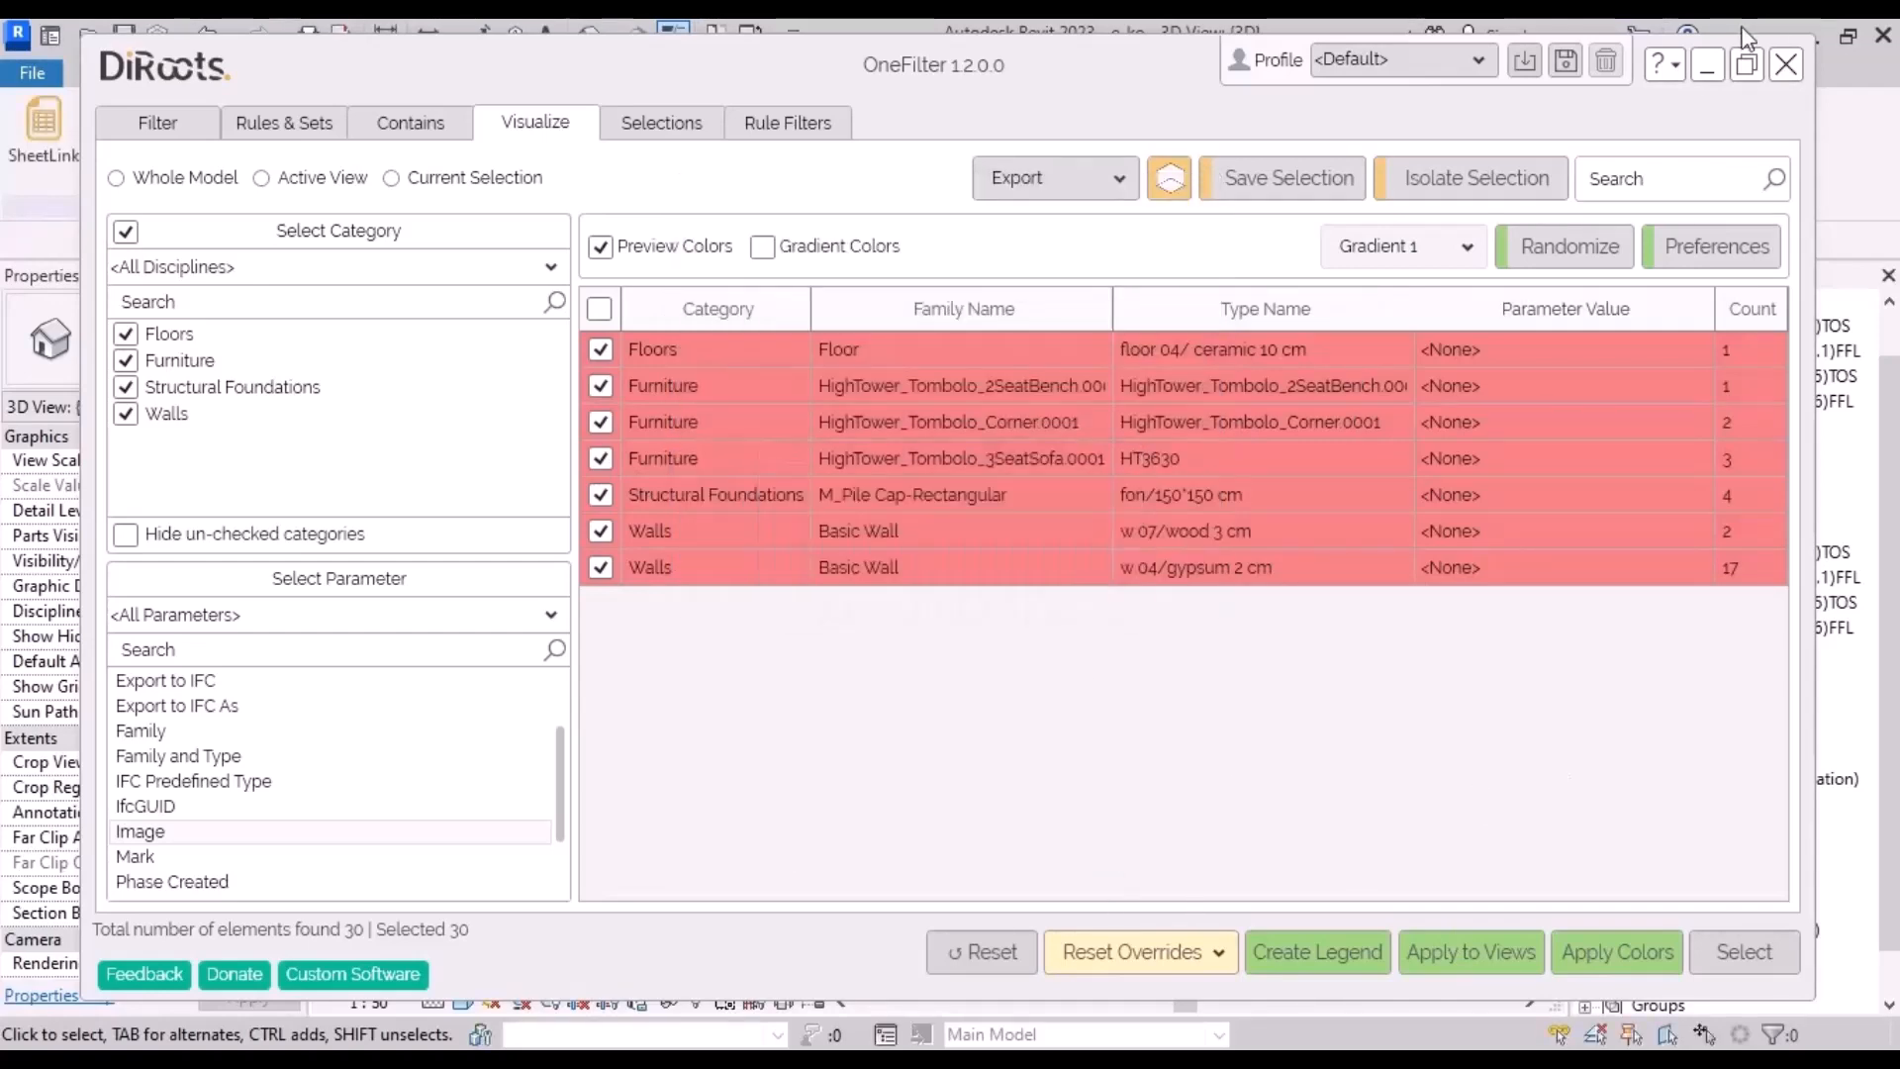
Step: Examine the color overrides on the living room walls, furniture and foundations in the 3D view
left_click(1706, 64)
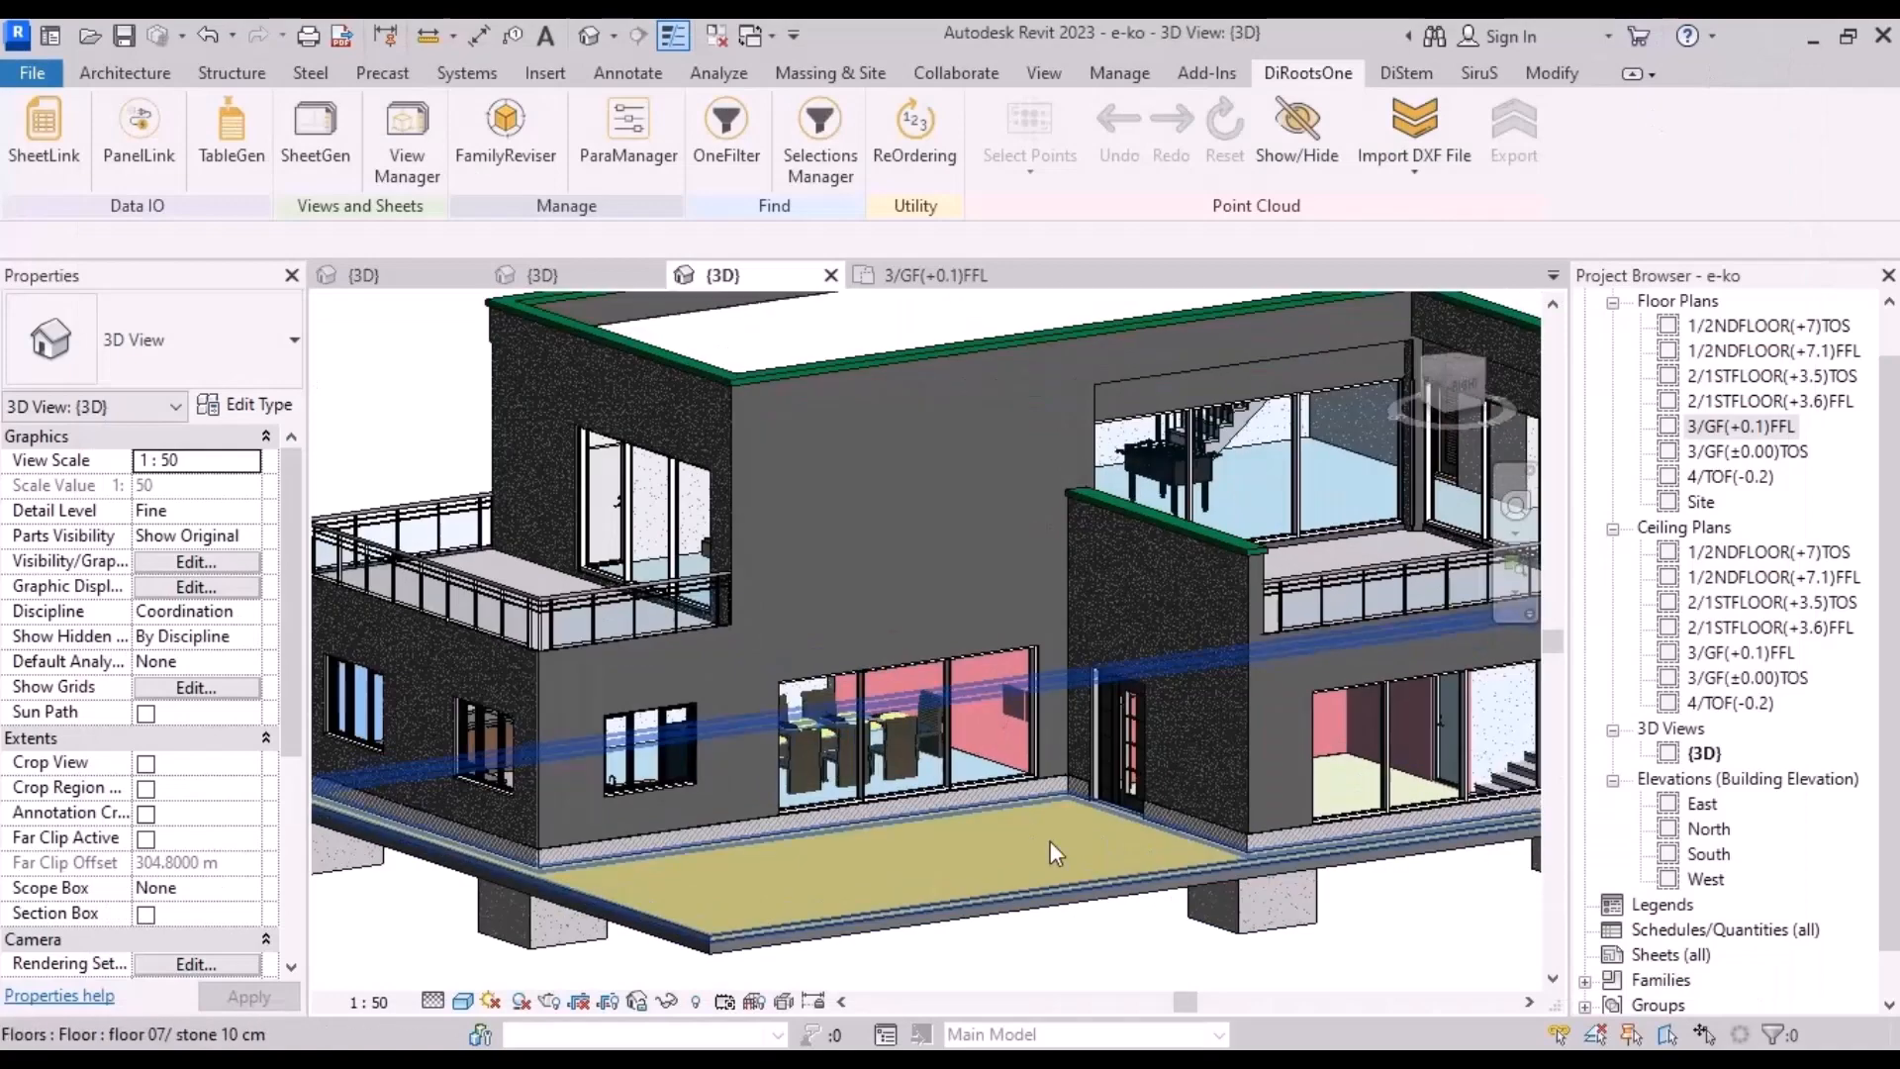
middle_click_drag(1043, 839, 1055, 784, "shift")
scroll(1008, 717, "up", 3)
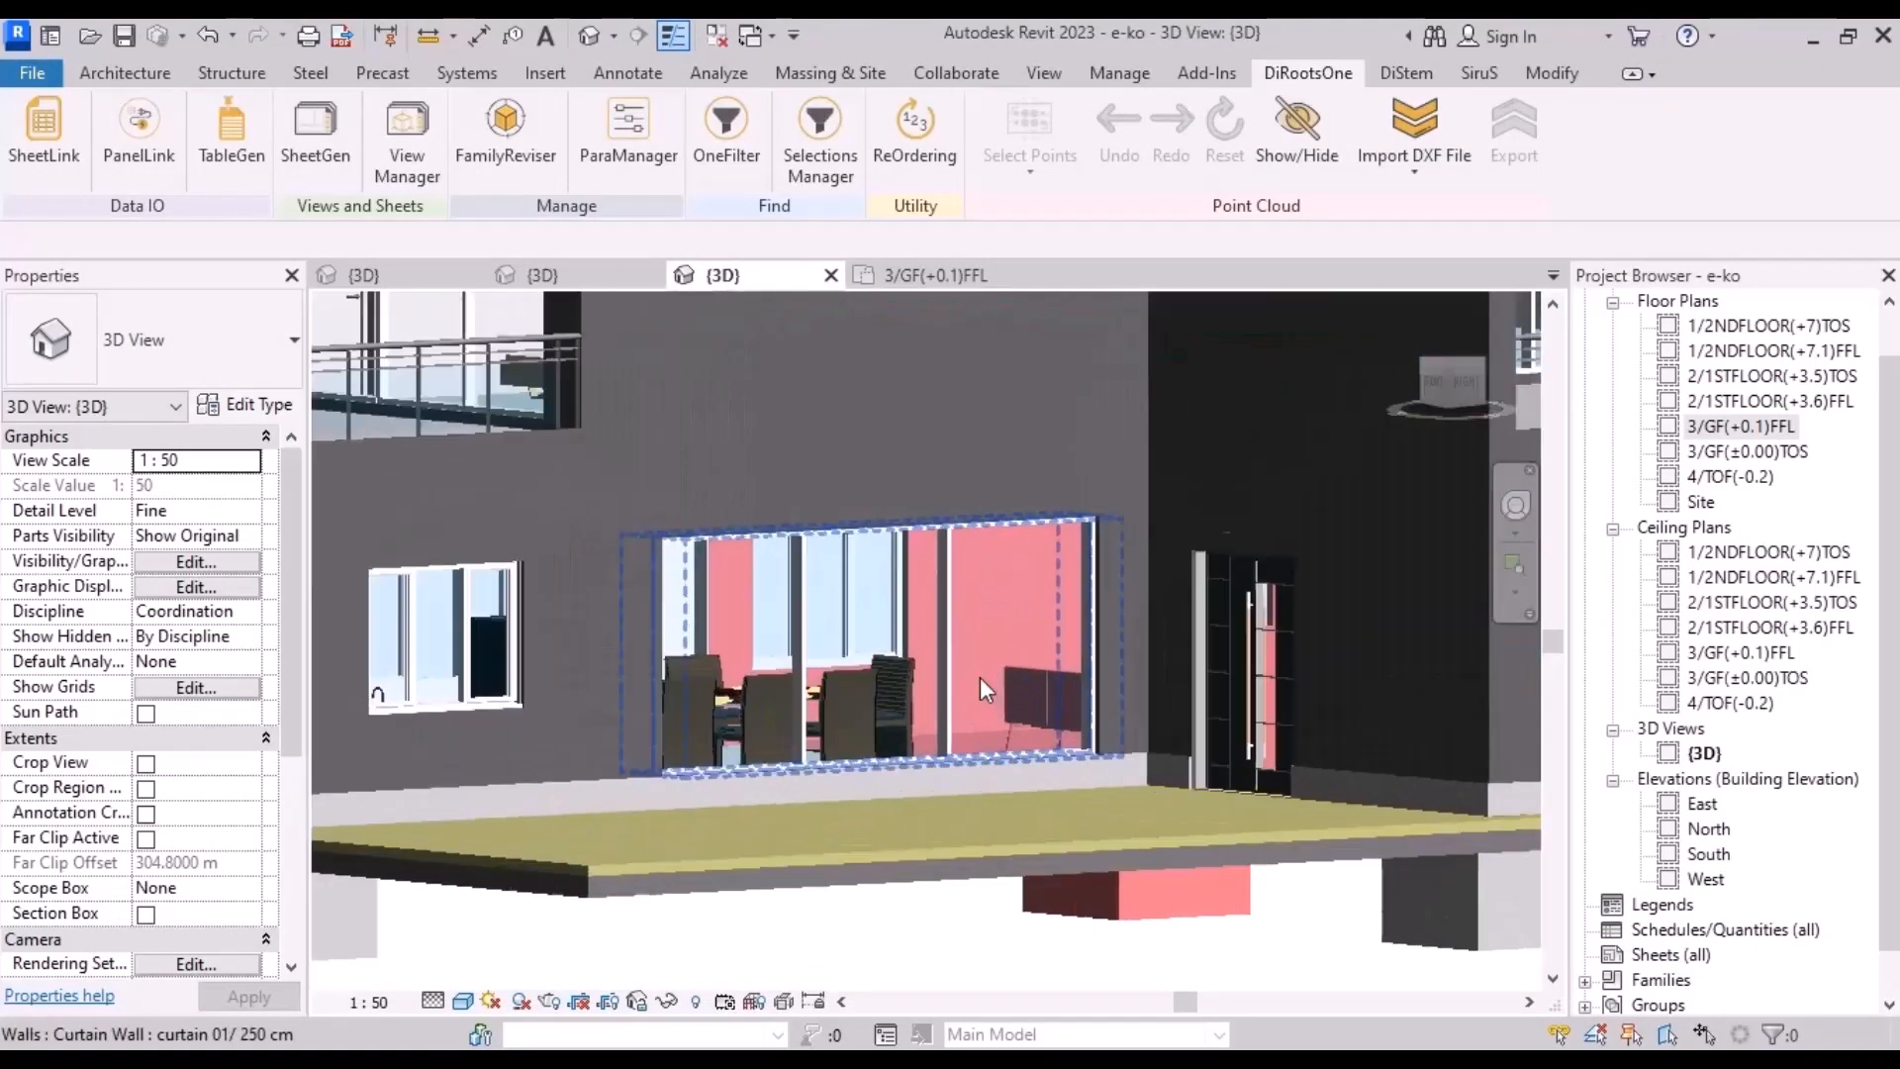
middle_click_drag(980, 677, 1069, 798, "shift")
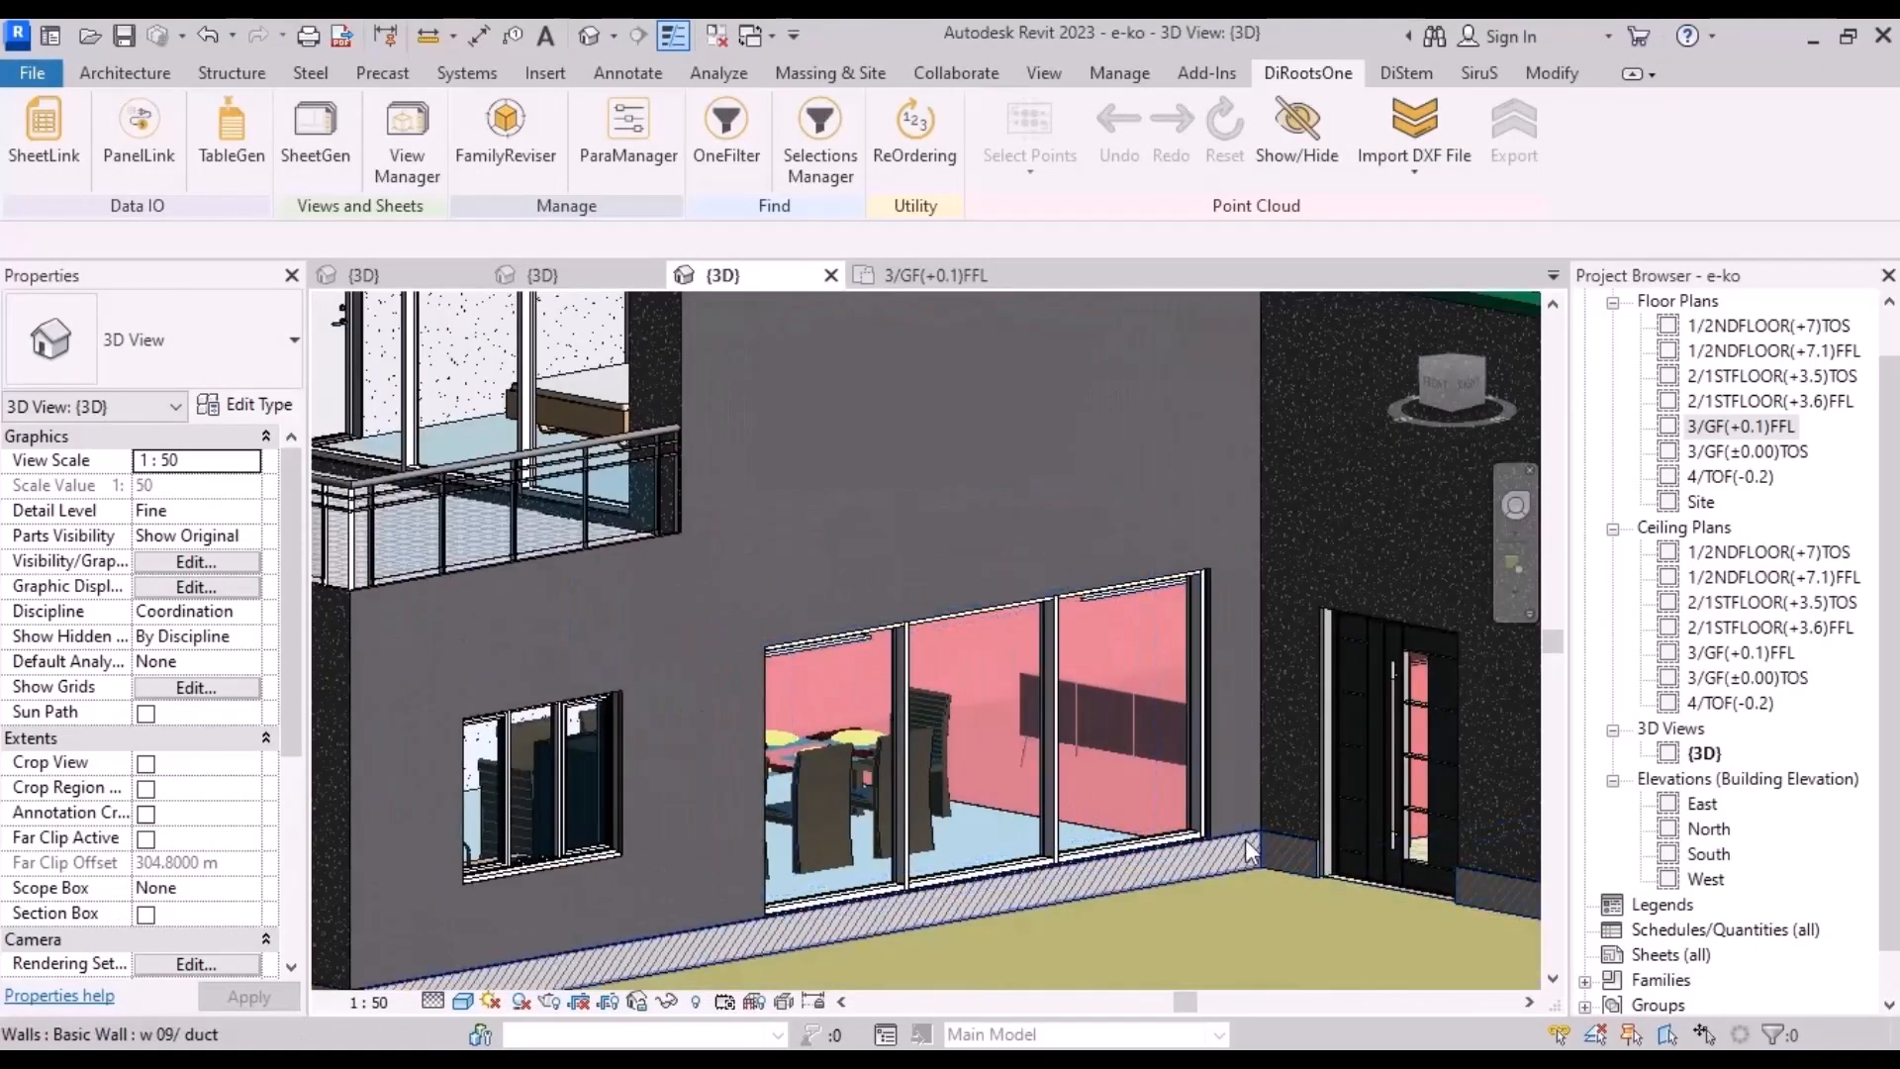
scroll(1249, 849, "down", 5)
scroll(1054, 754, "up", 3)
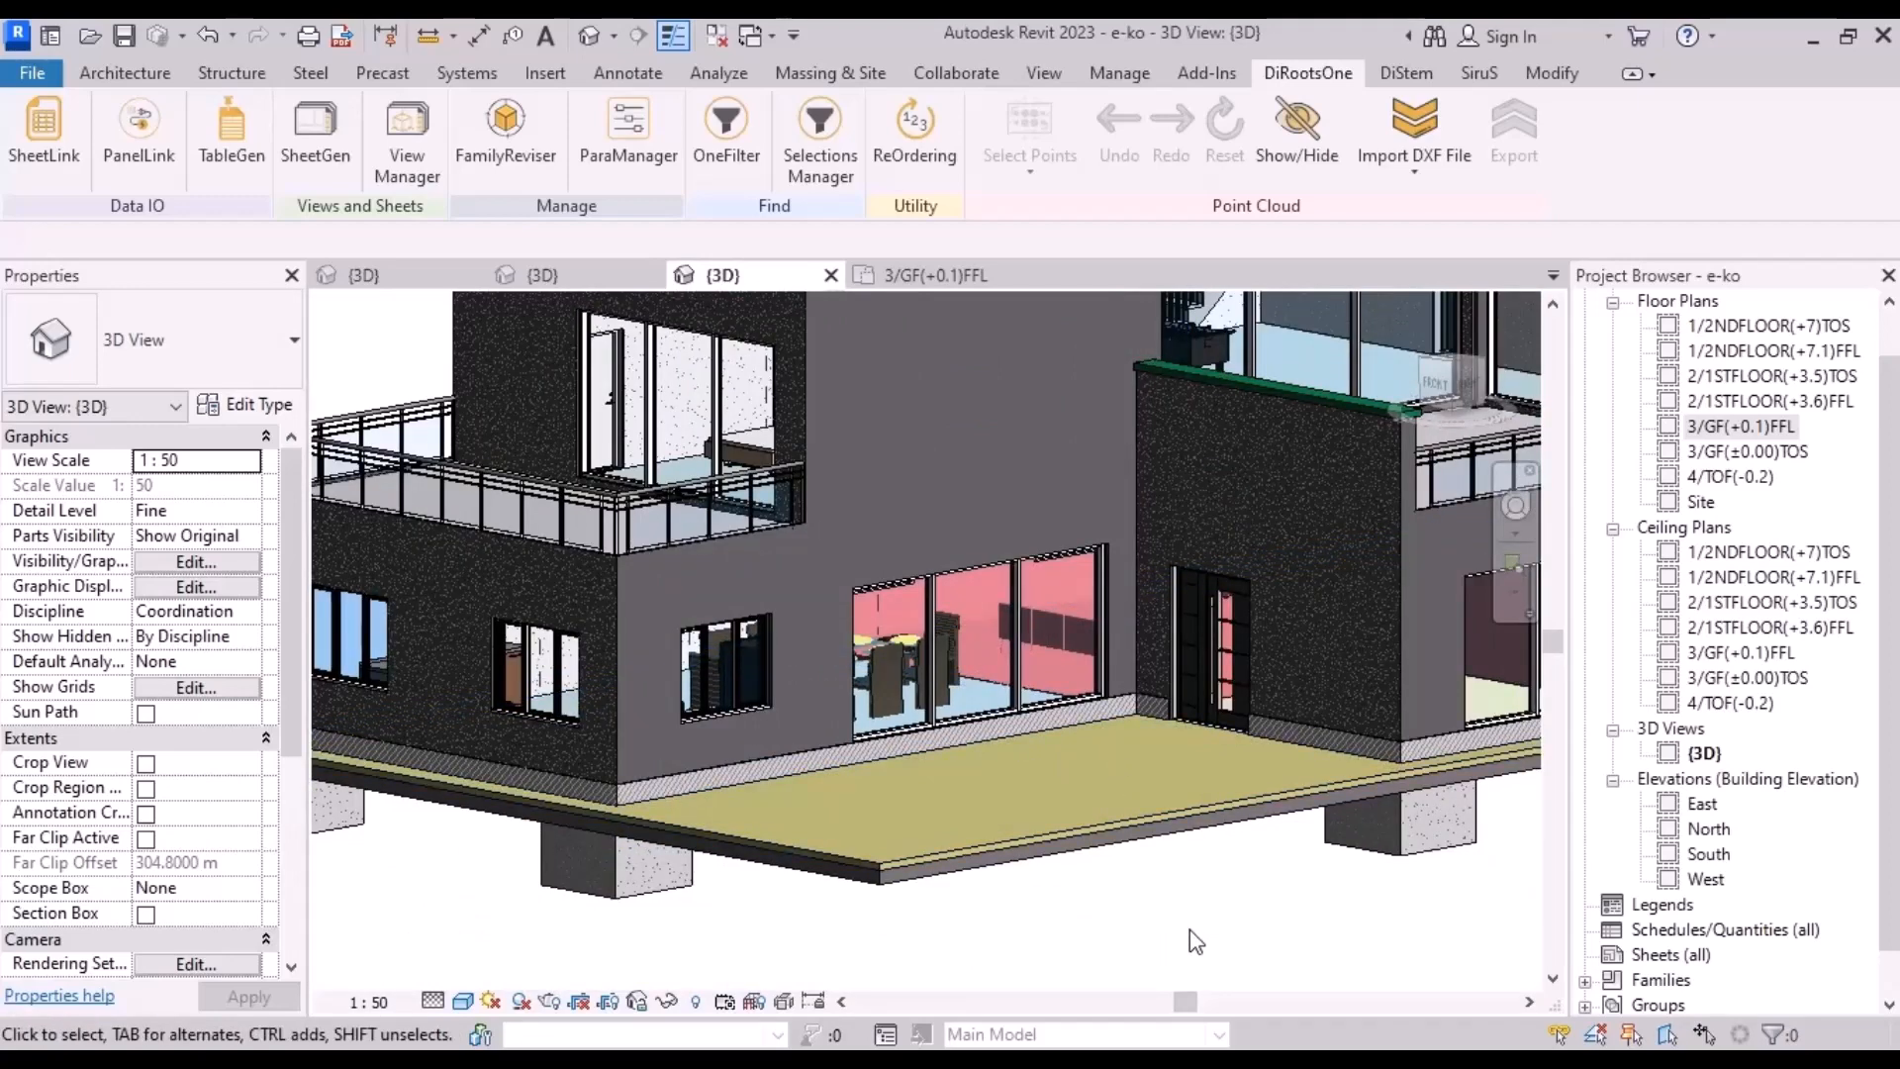
middle_click_drag(1190, 930, 1138, 879, "shift")
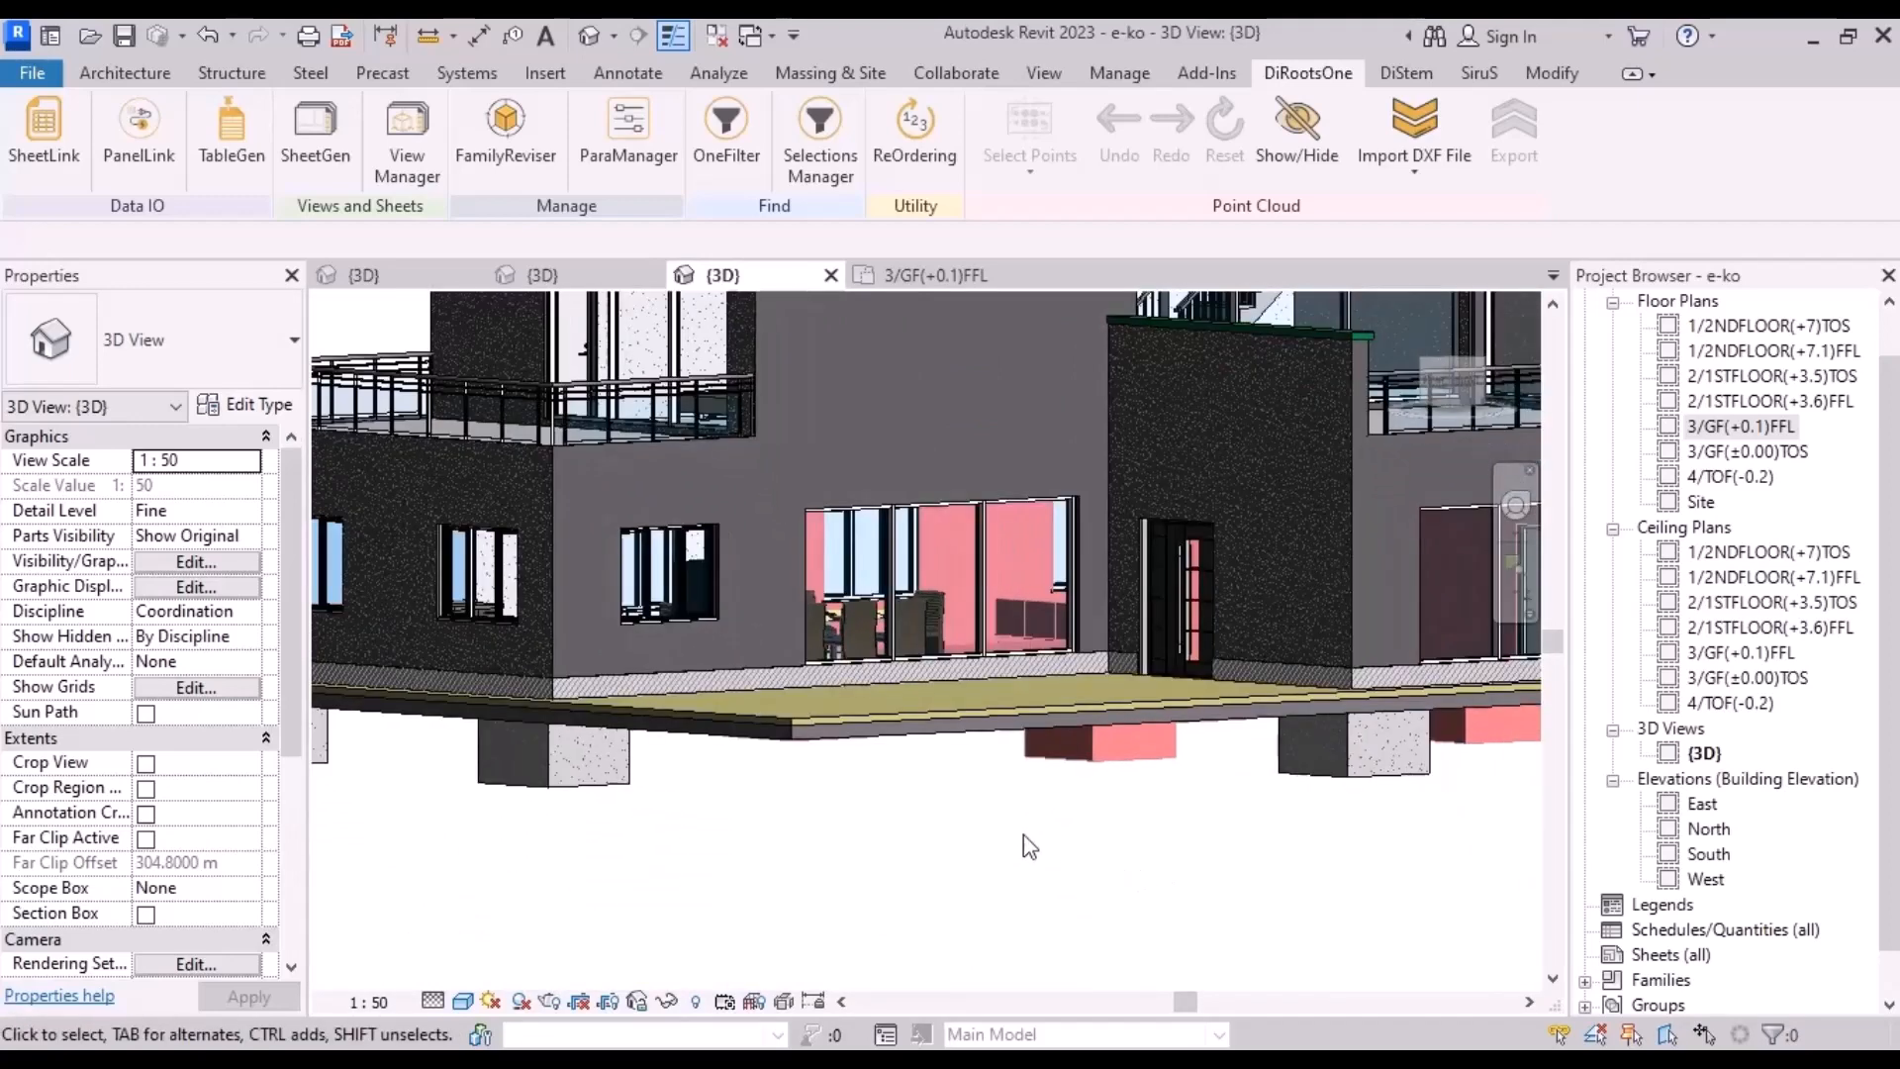
middle_click_drag(1018, 849, 890, 882, "shift")
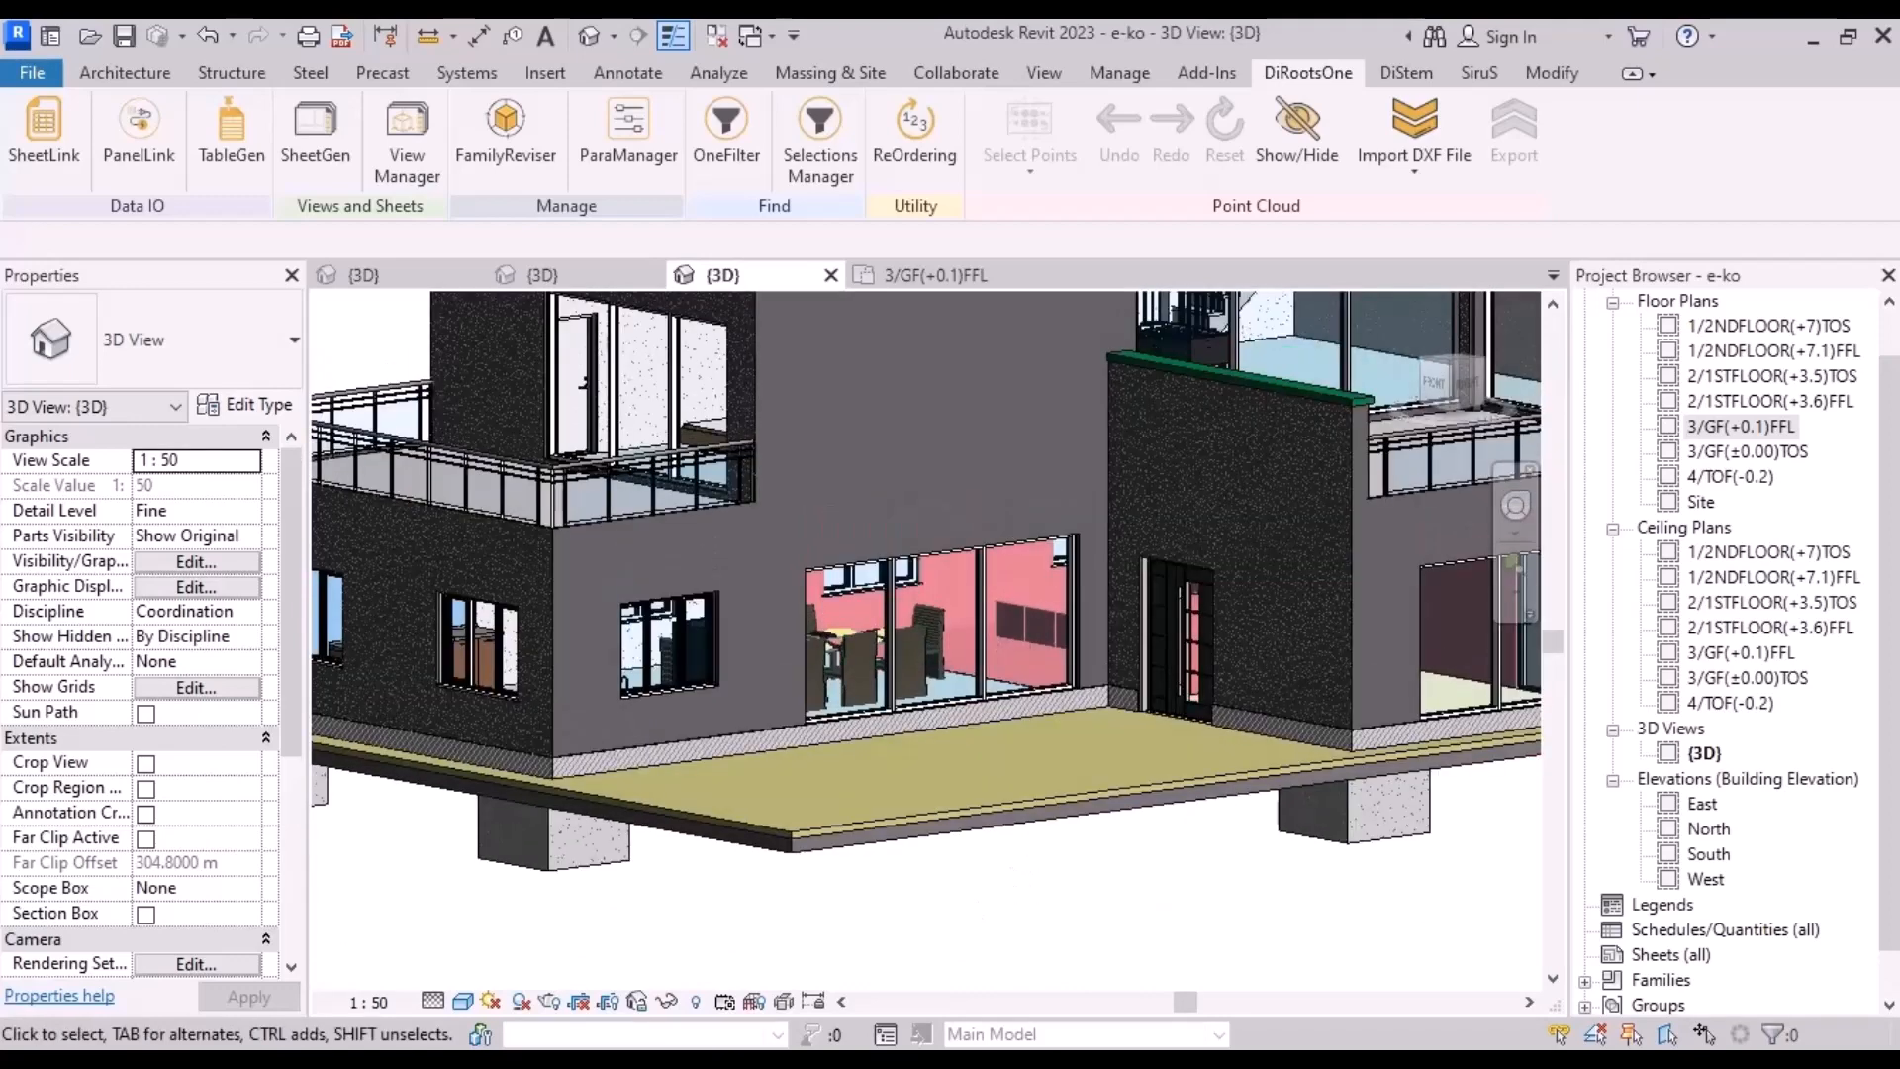
Step: Return to OneFilter and select all listed living room elements in the model
left_click(653, 974)
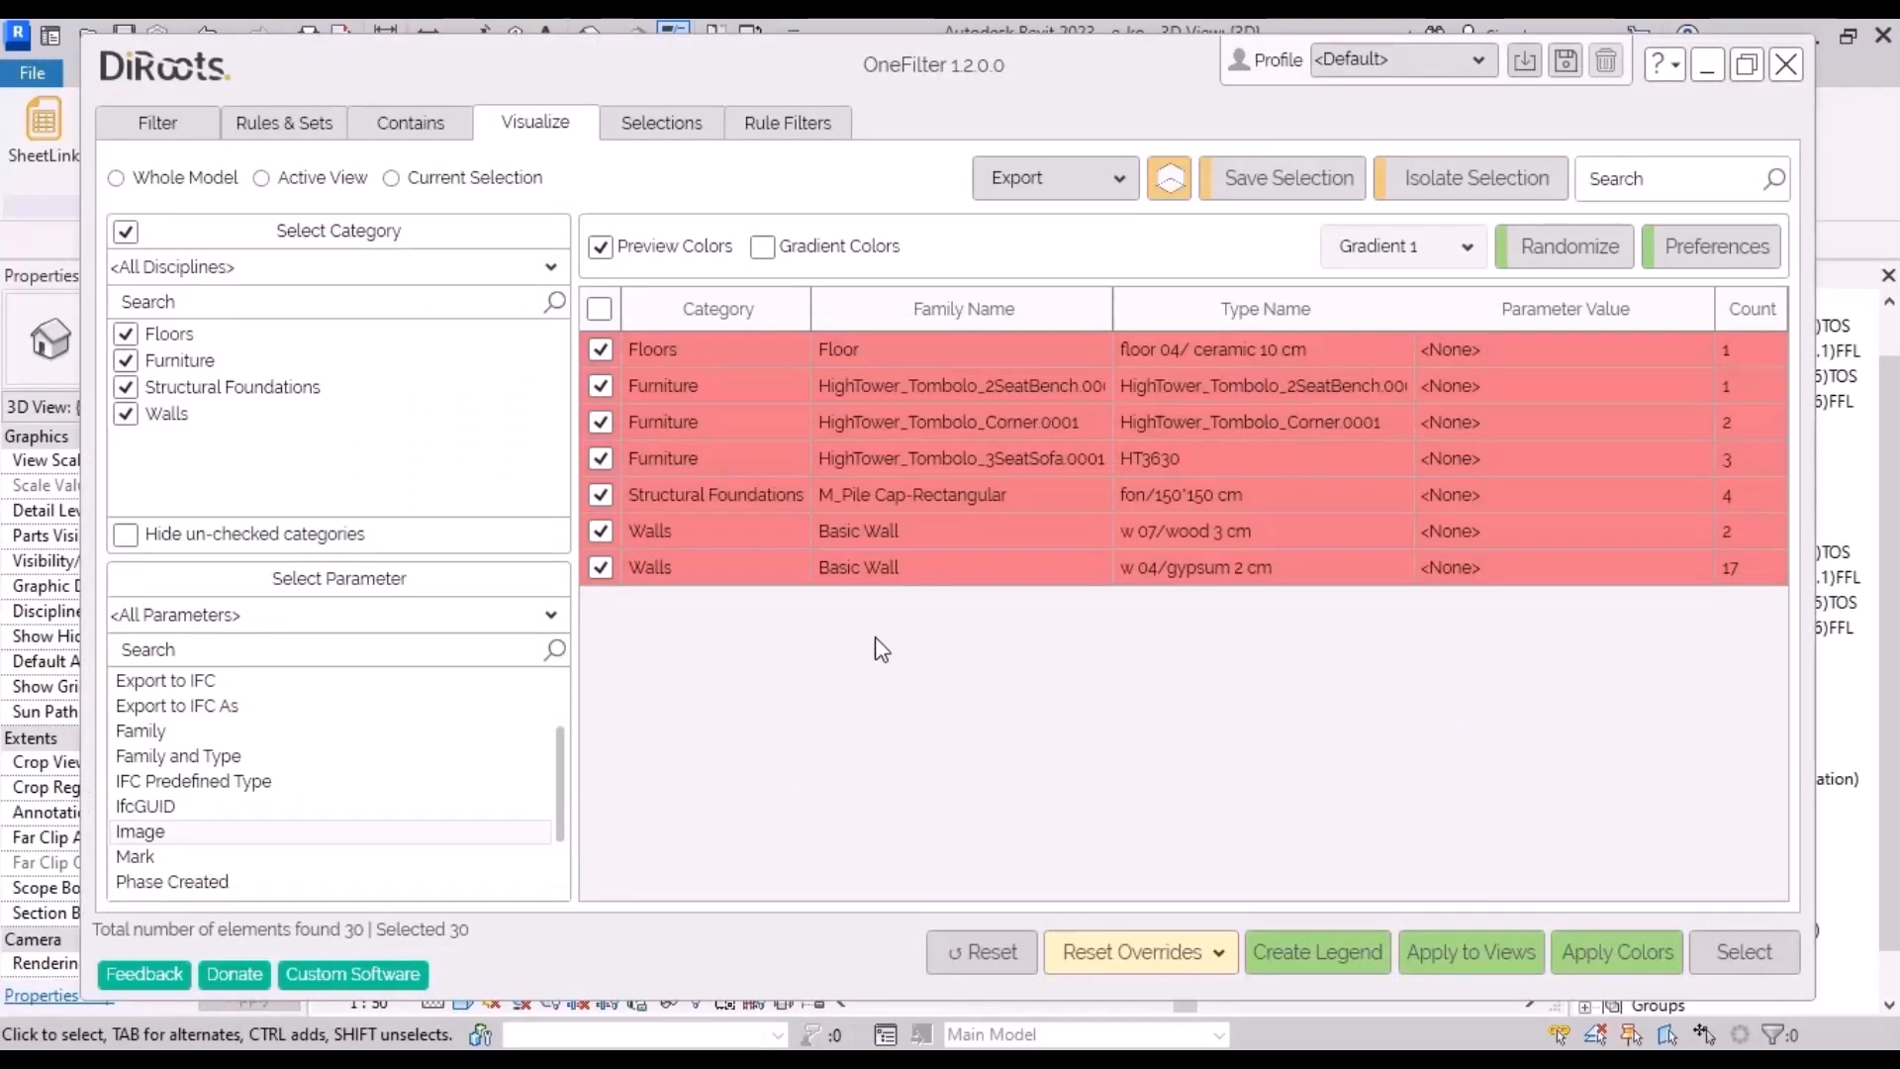
left_click(1742, 952)
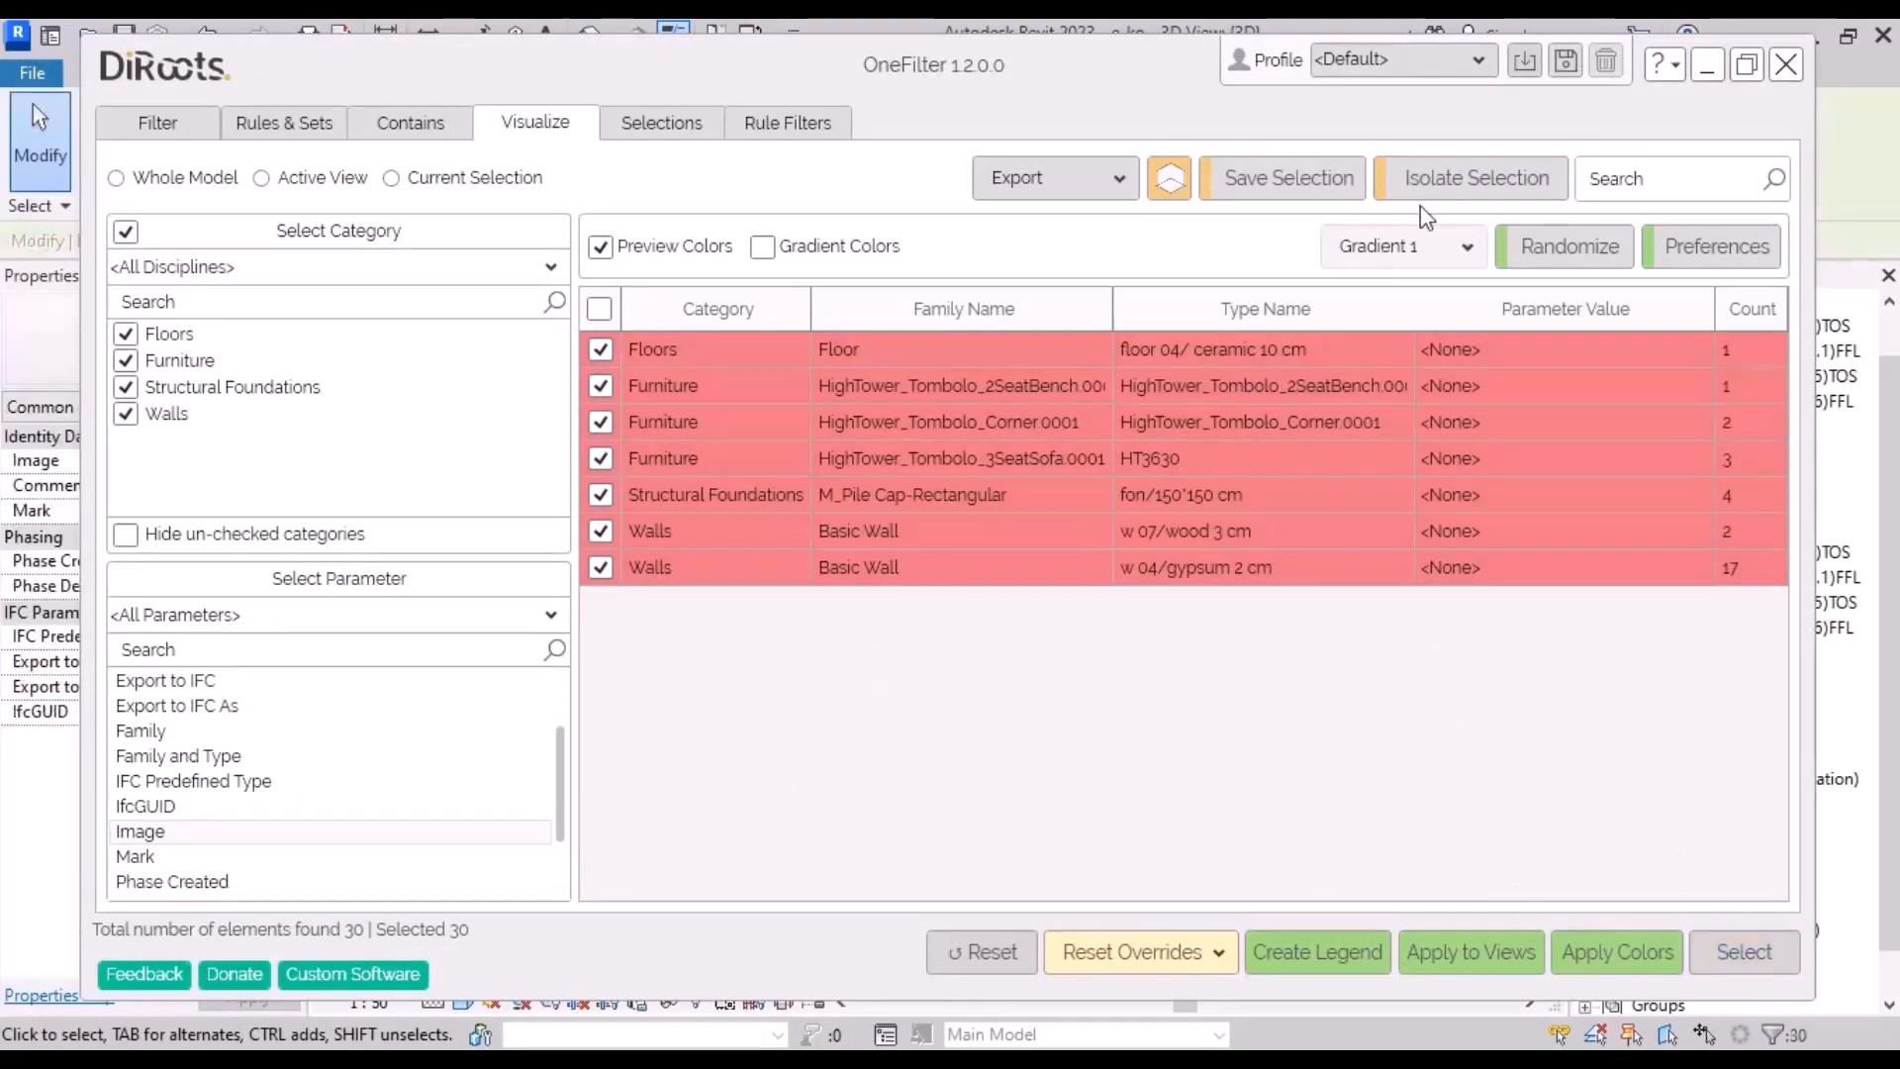
Step: Isolate the selected living room elements in the {3D} view, deselect them and inspect the isolated geometry from another angle
left_click(1452, 182)
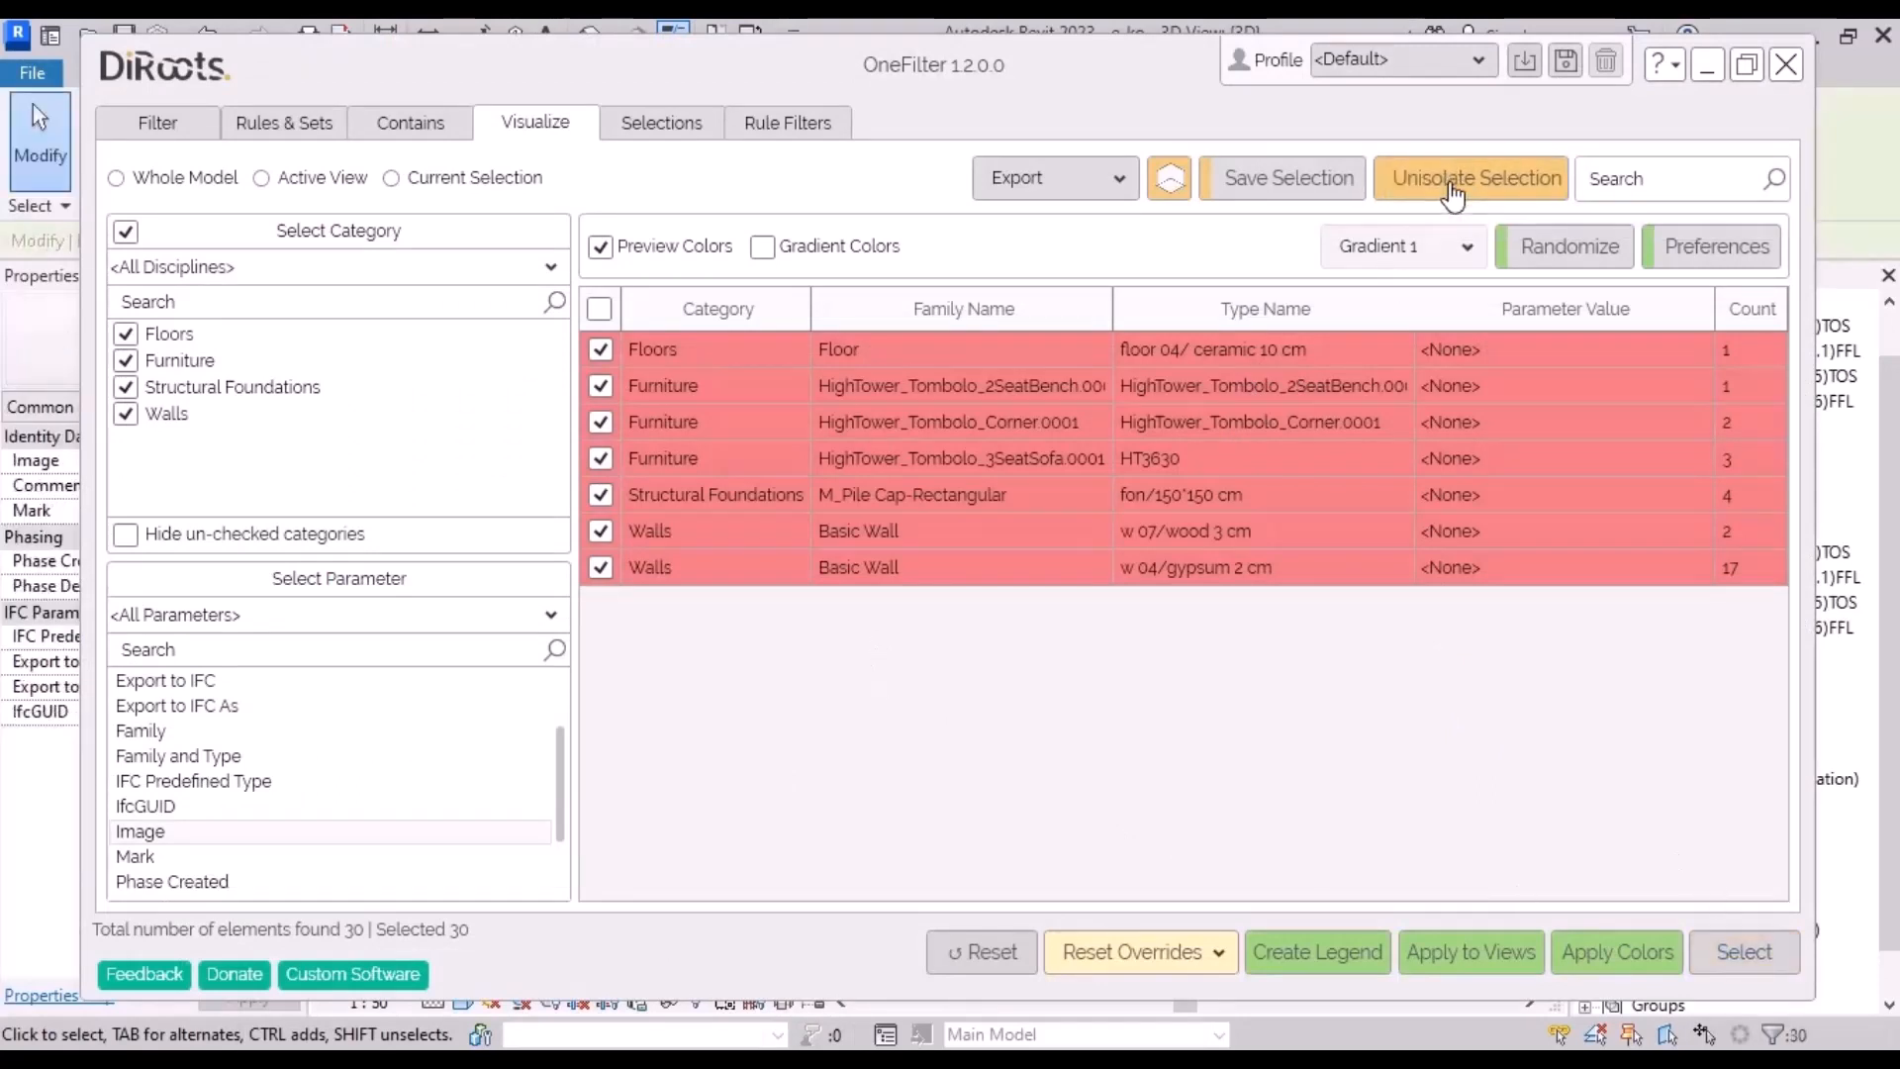
left_click(1707, 65)
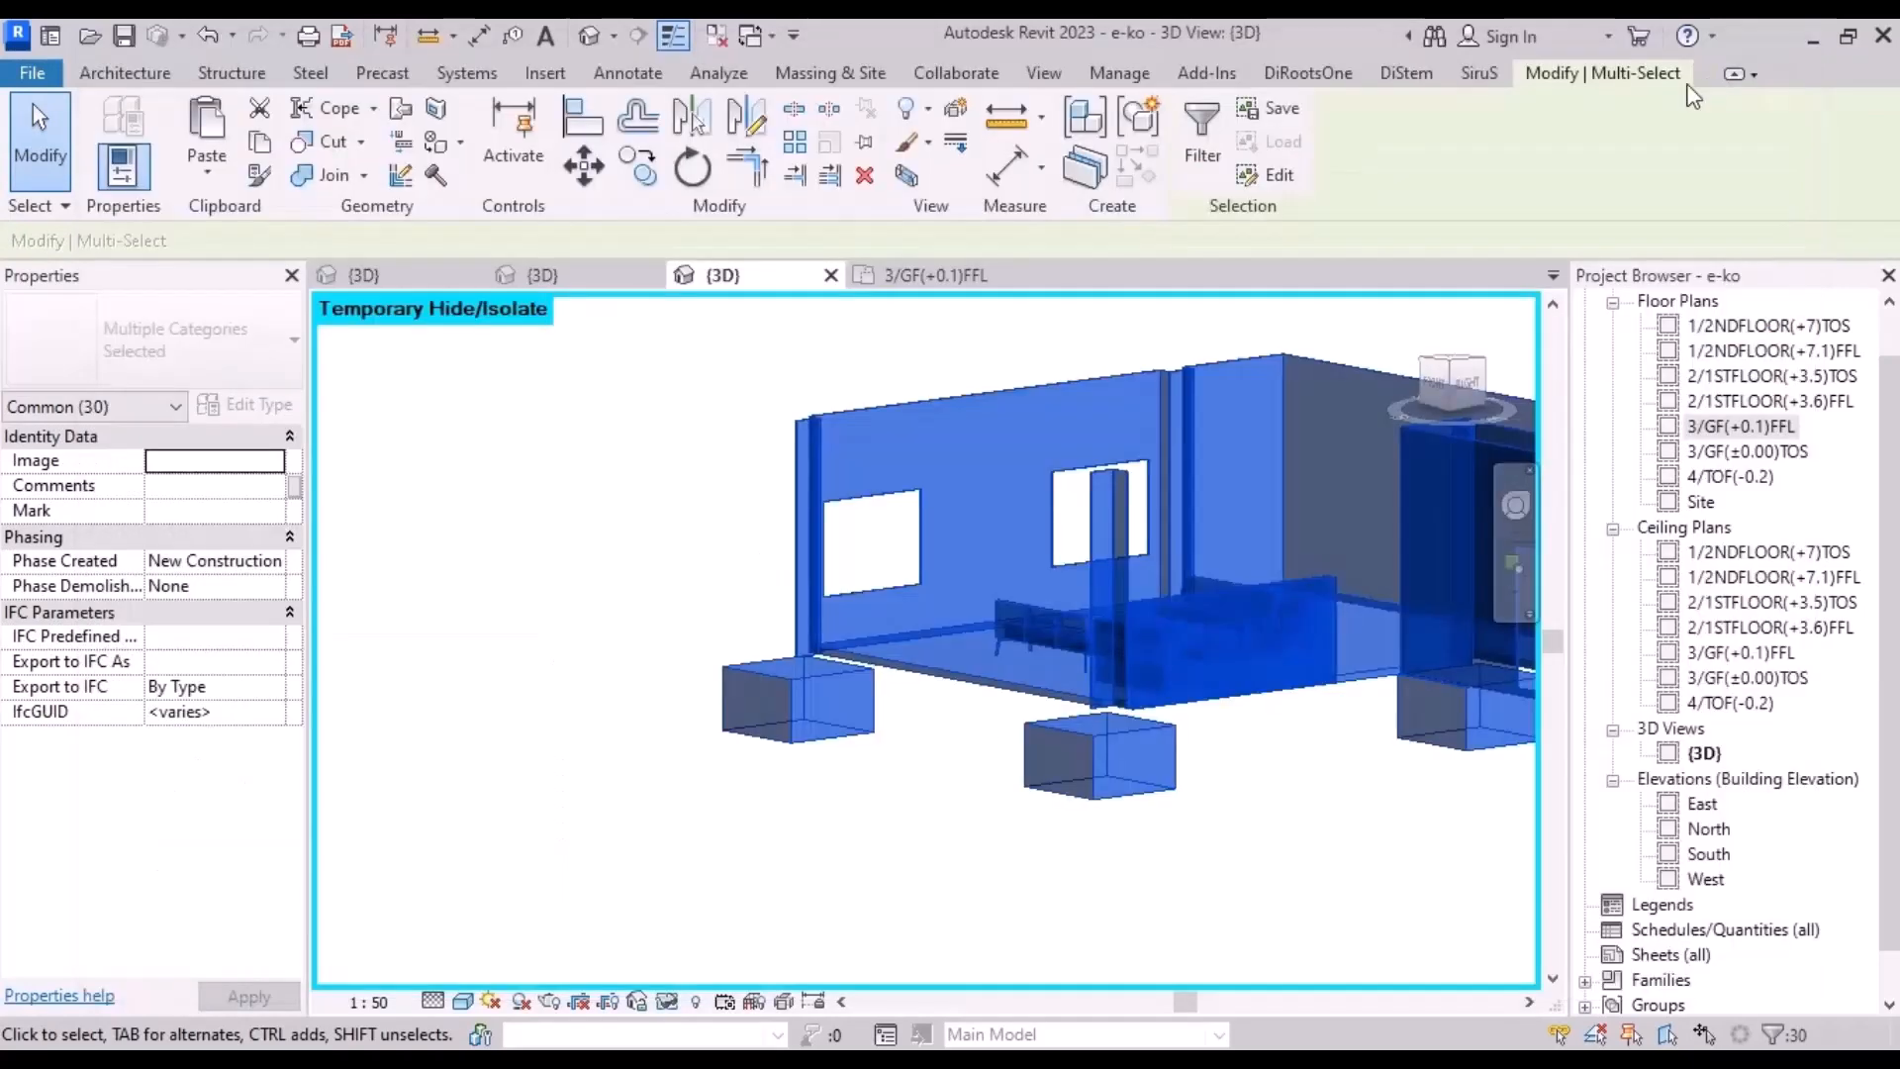
left_click(650, 797)
middle_click_drag(948, 651, 1067, 777, "shift")
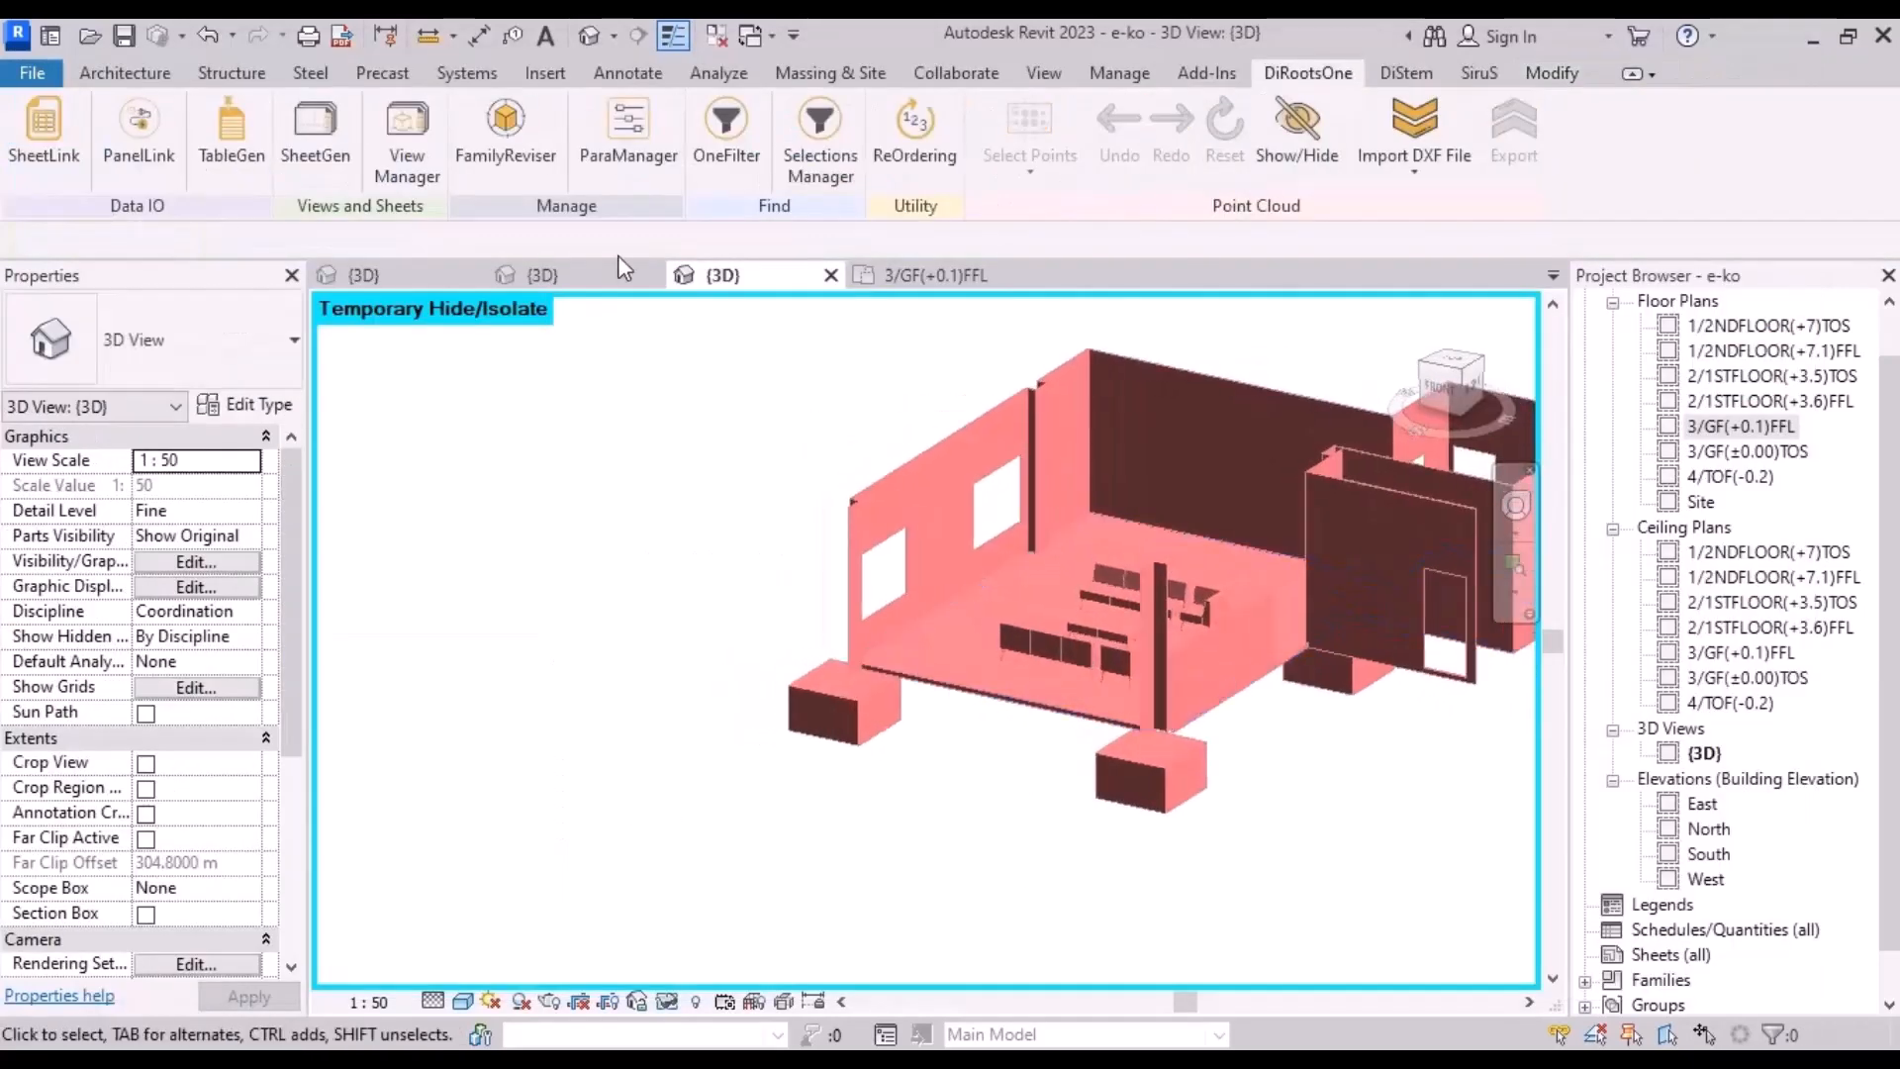
scroll(687, 462, "down", 2)
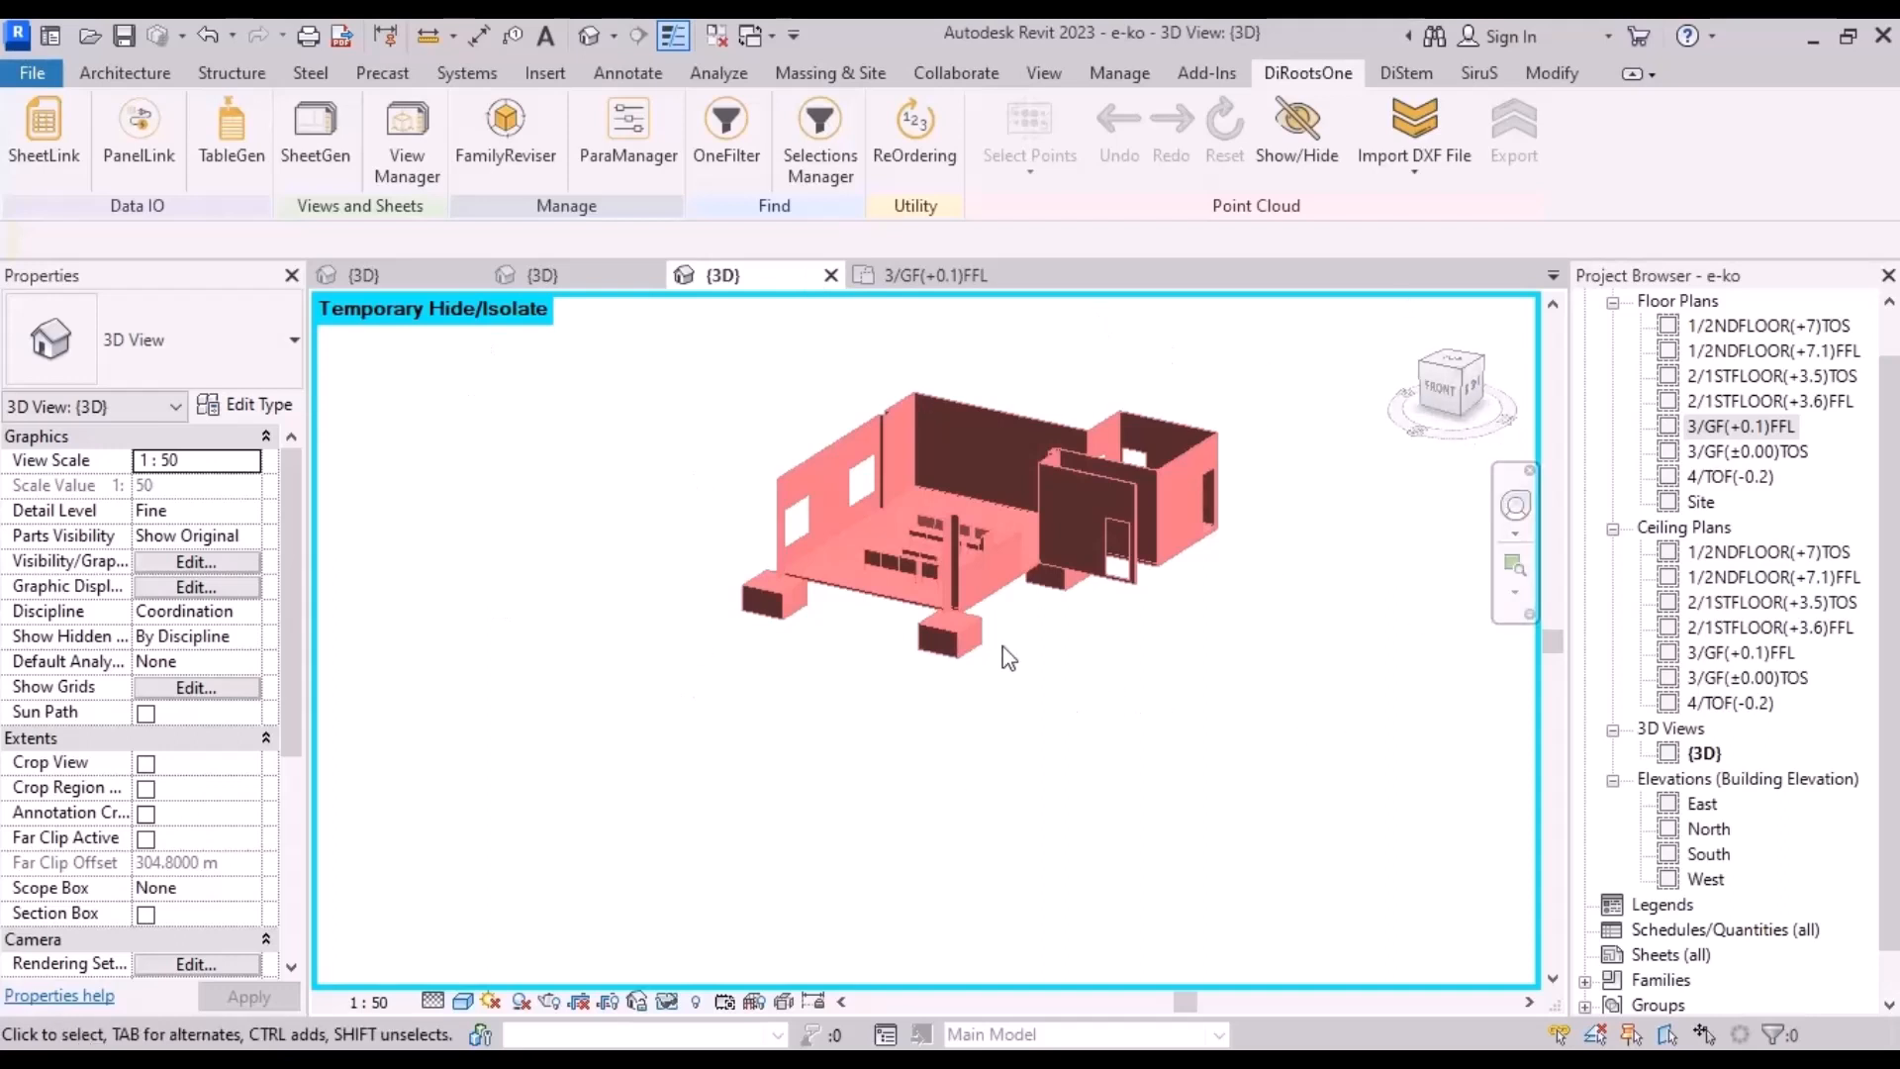
scroll(1005, 648, "up", 5)
scroll(1087, 797, "down", 2)
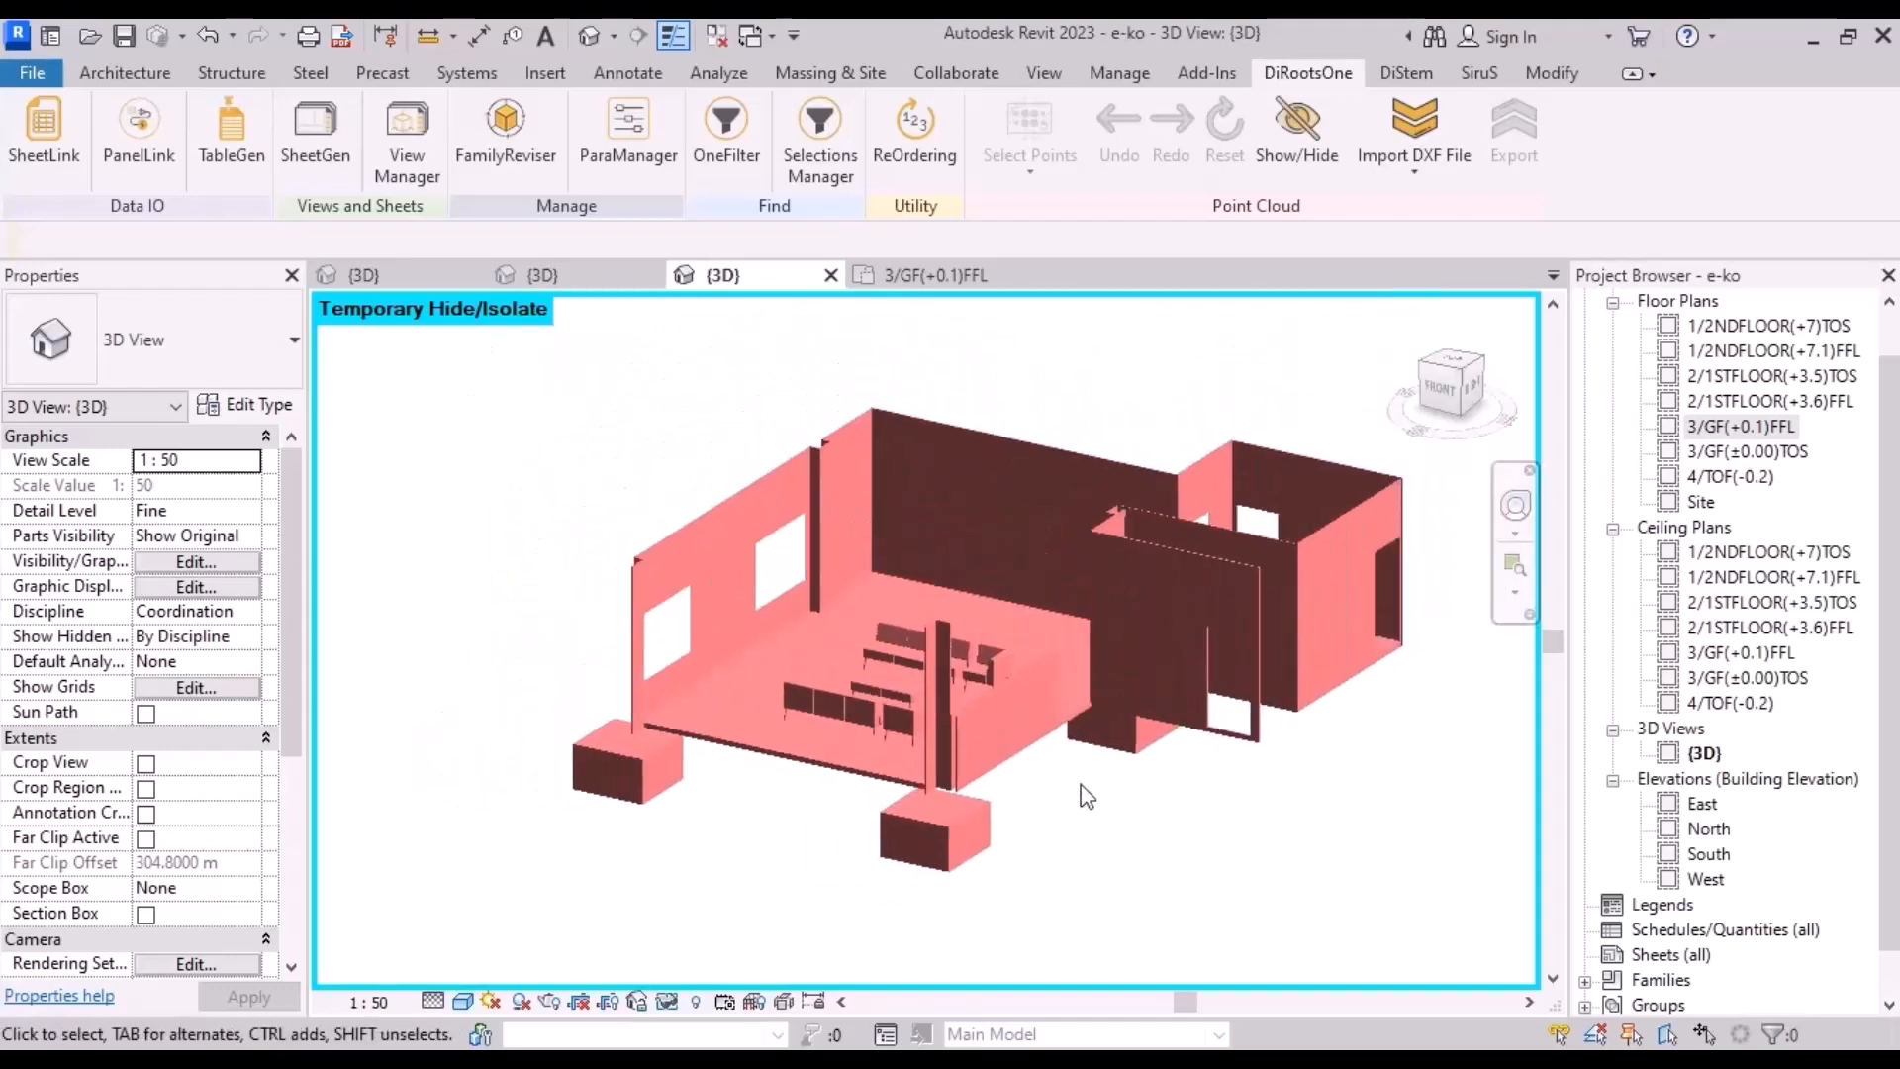
scroll(1290, 751, "down", 3)
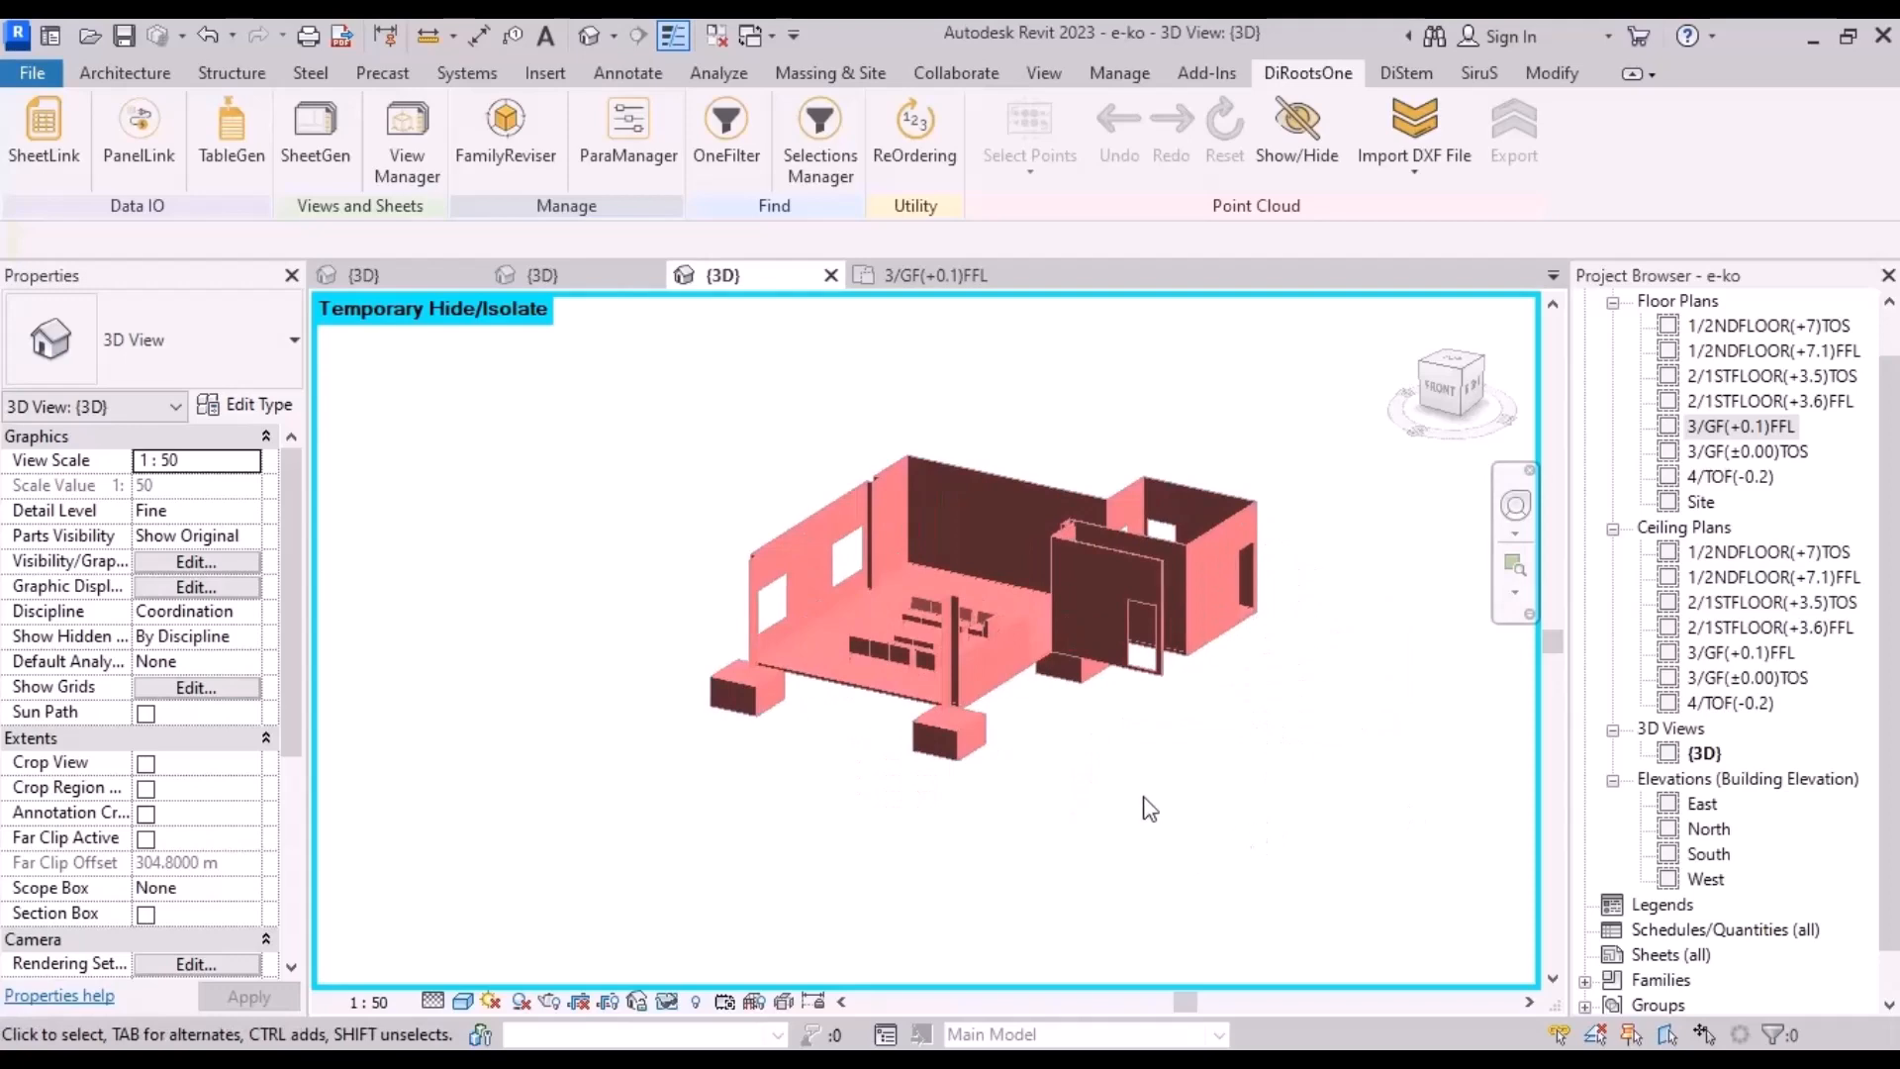
Step: Return to OneFilter and reset the color overrides in the {3D} view and the 3/GF(+0.1)FFL floor plan
left_click(723, 930)
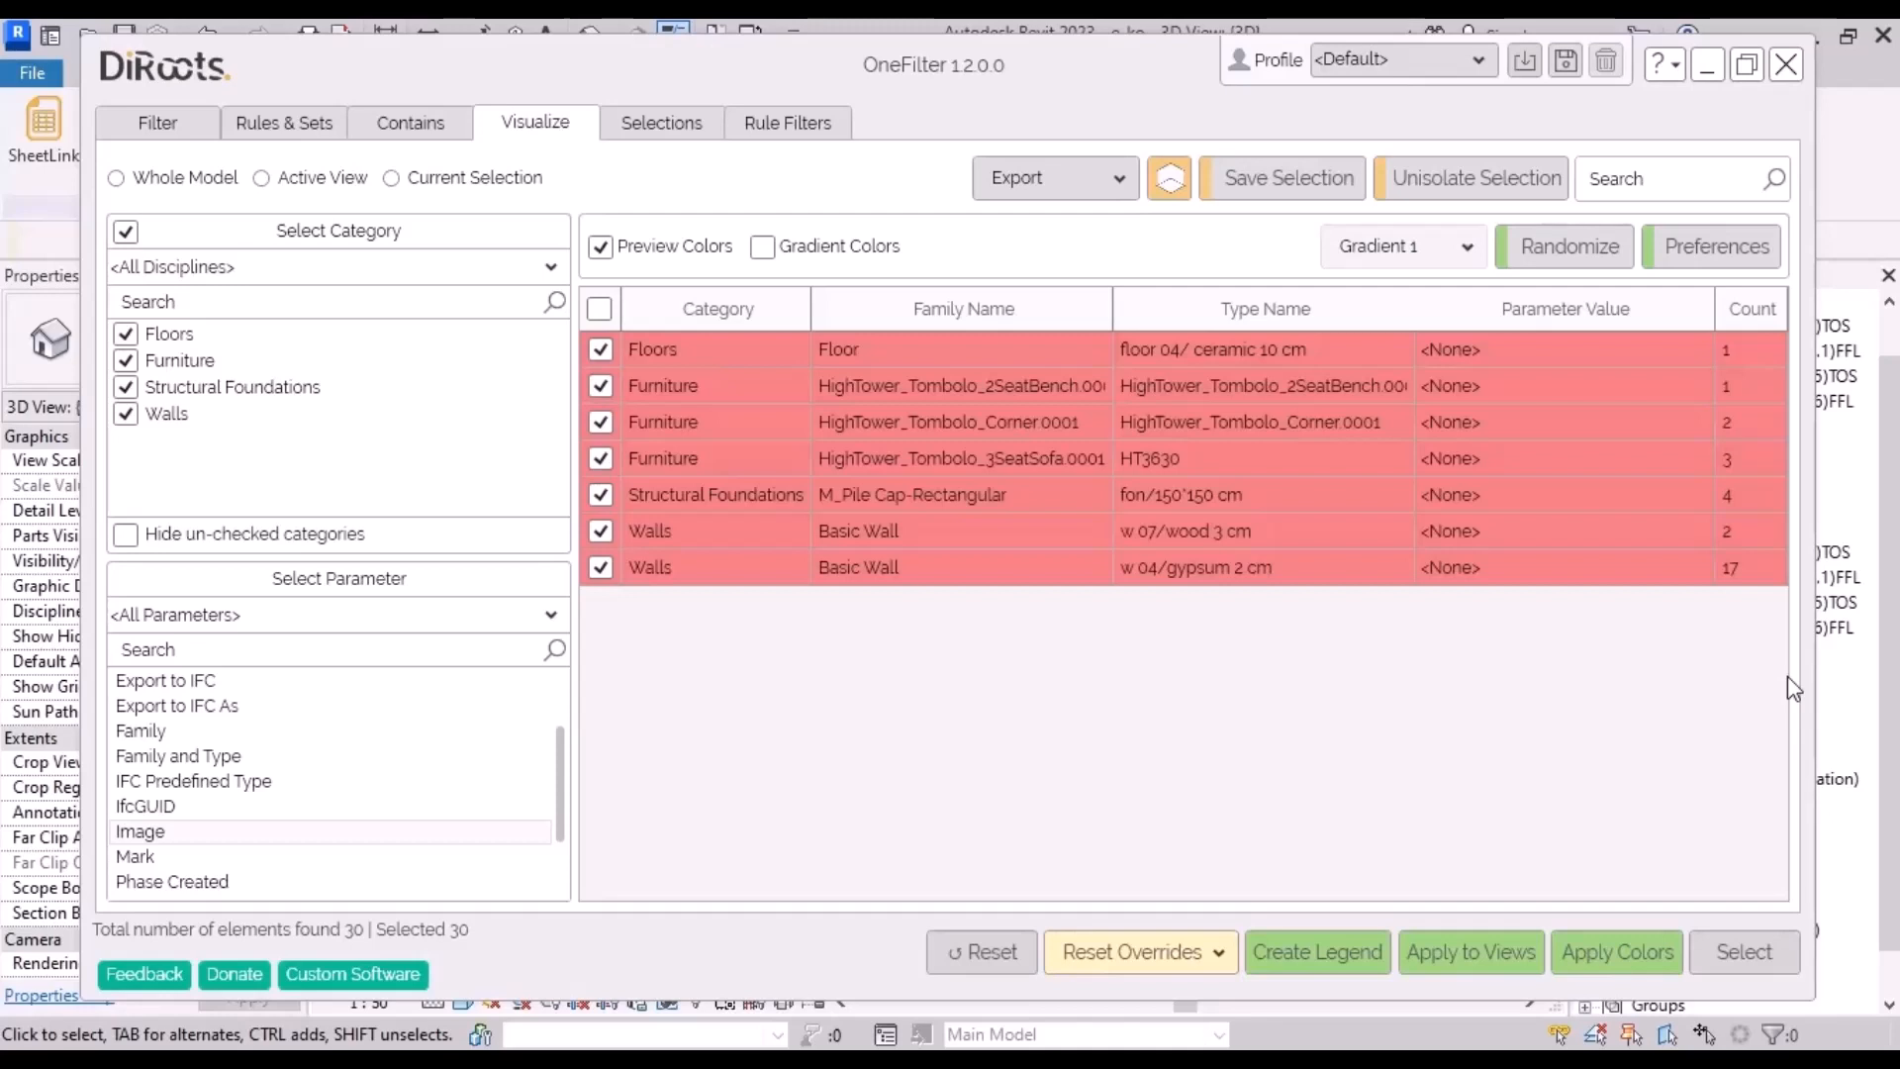
left_click(1096, 967)
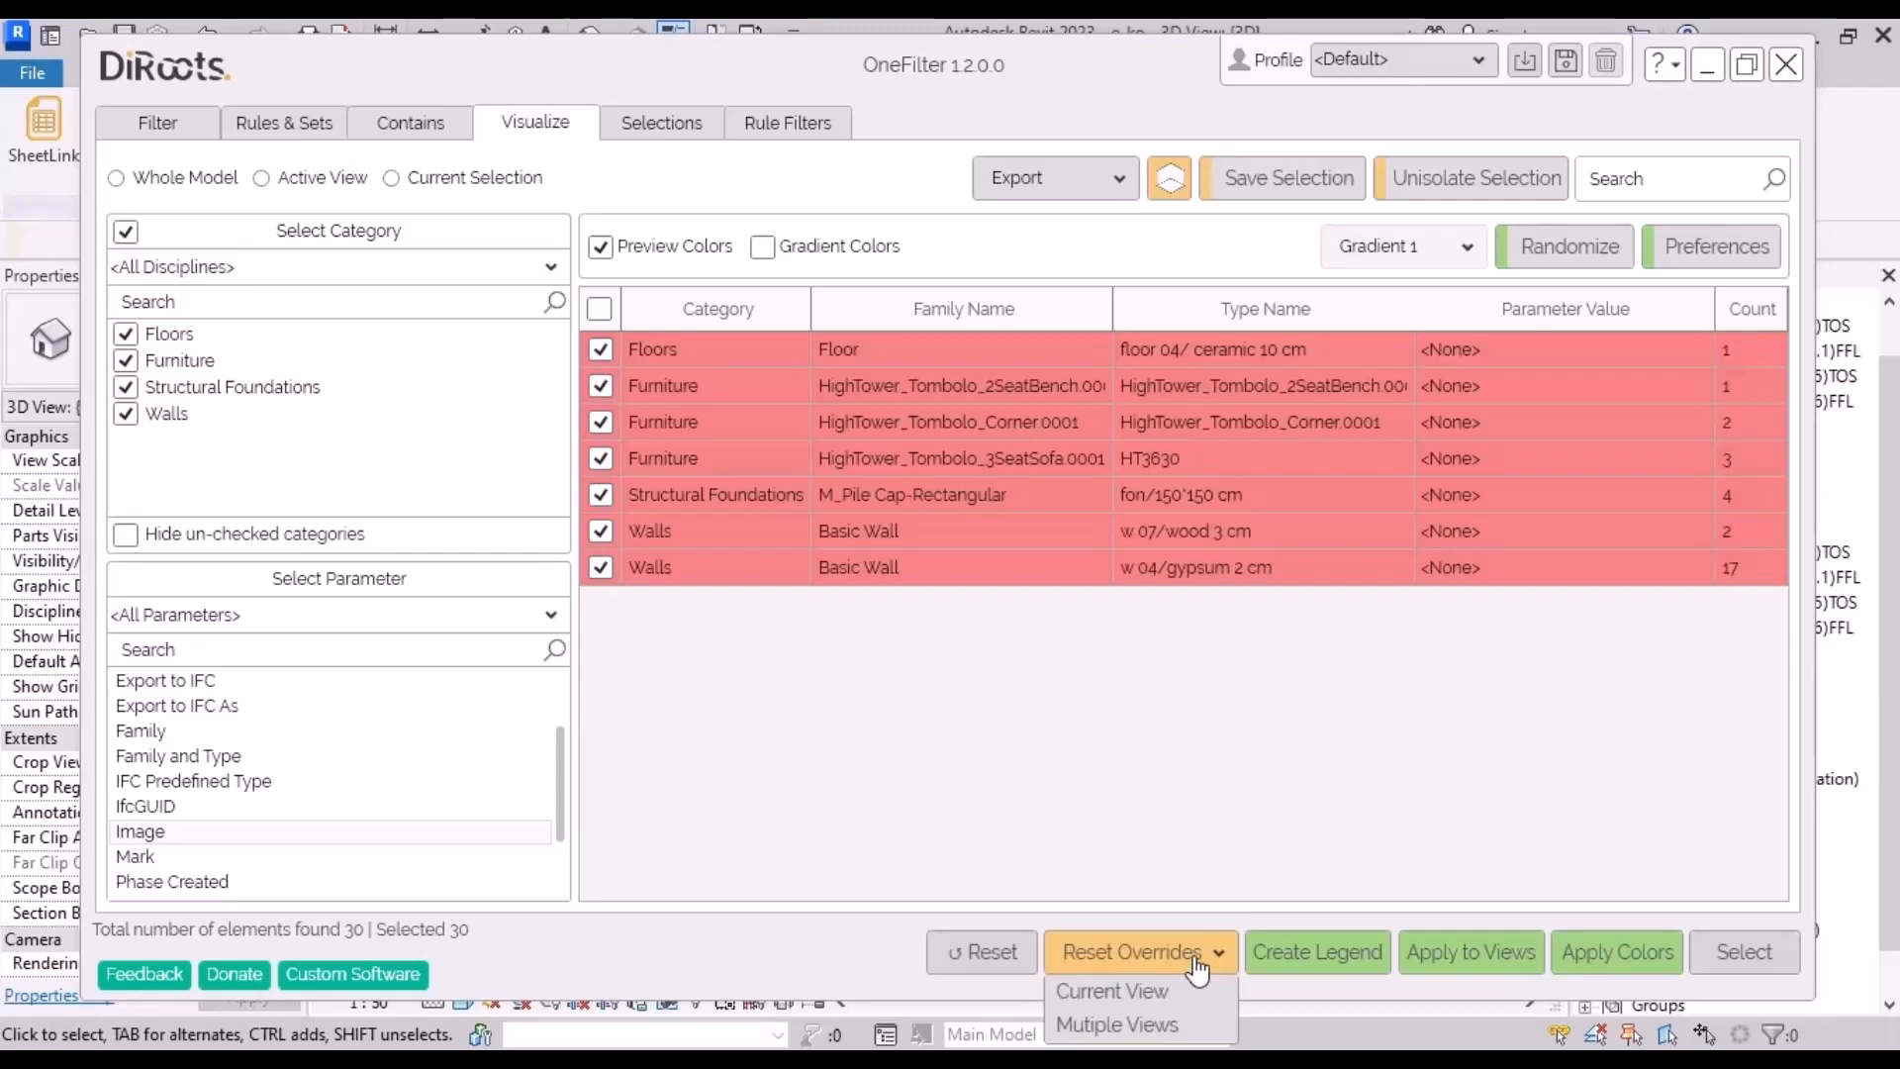
left_click(1178, 1024)
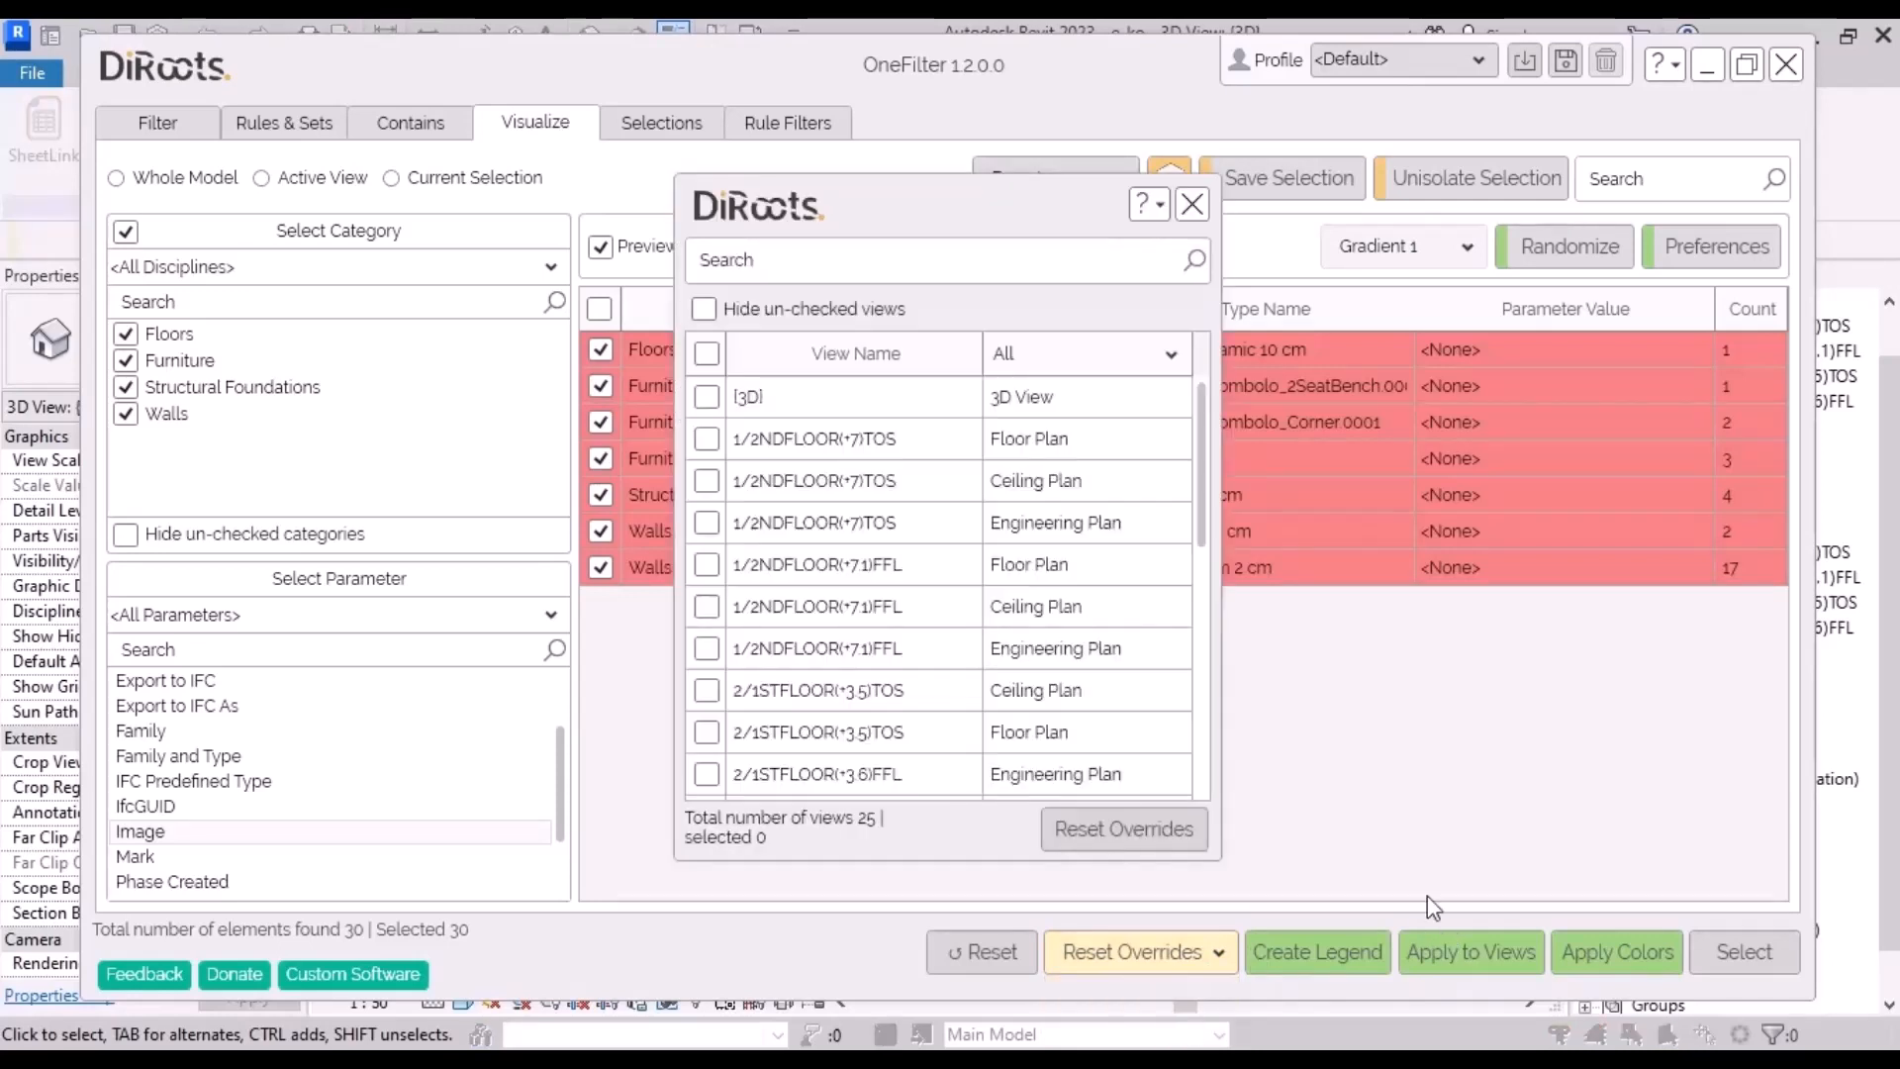
left_click(708, 398)
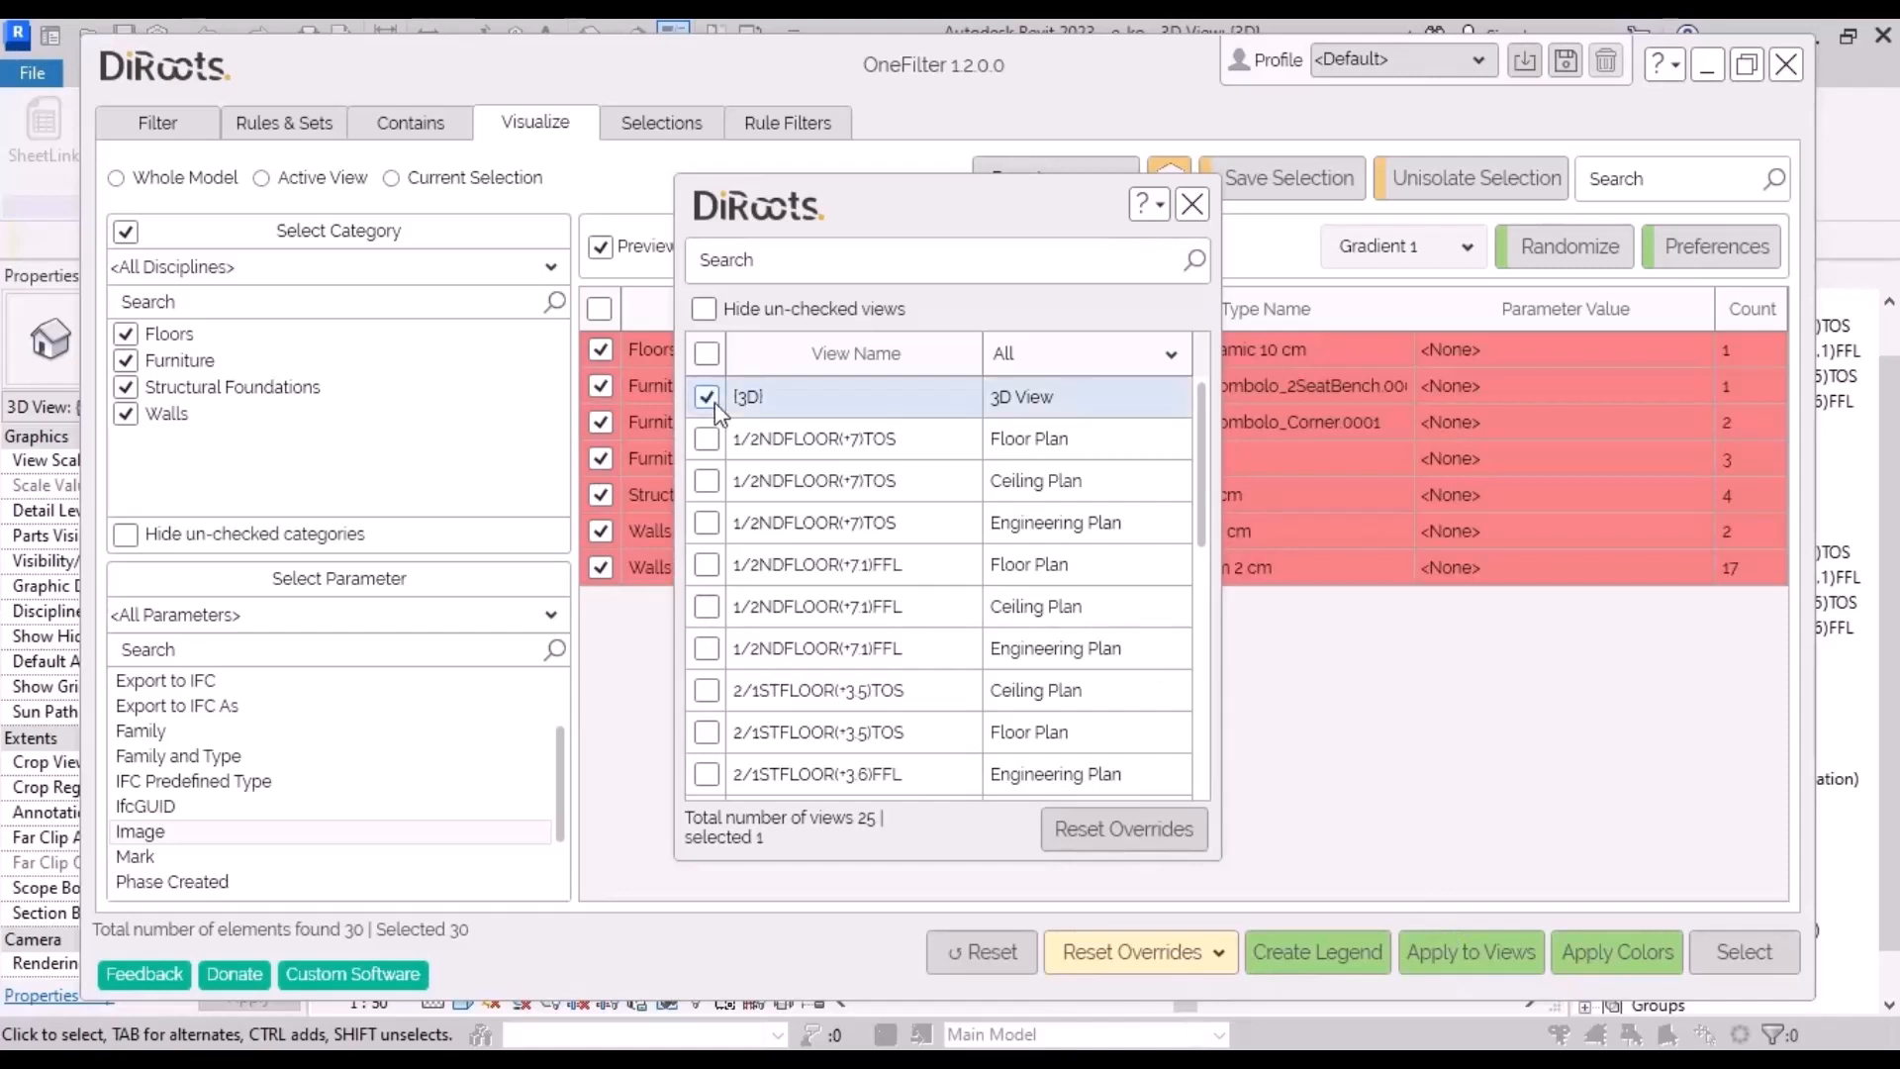
scroll(853, 489, "down", 2)
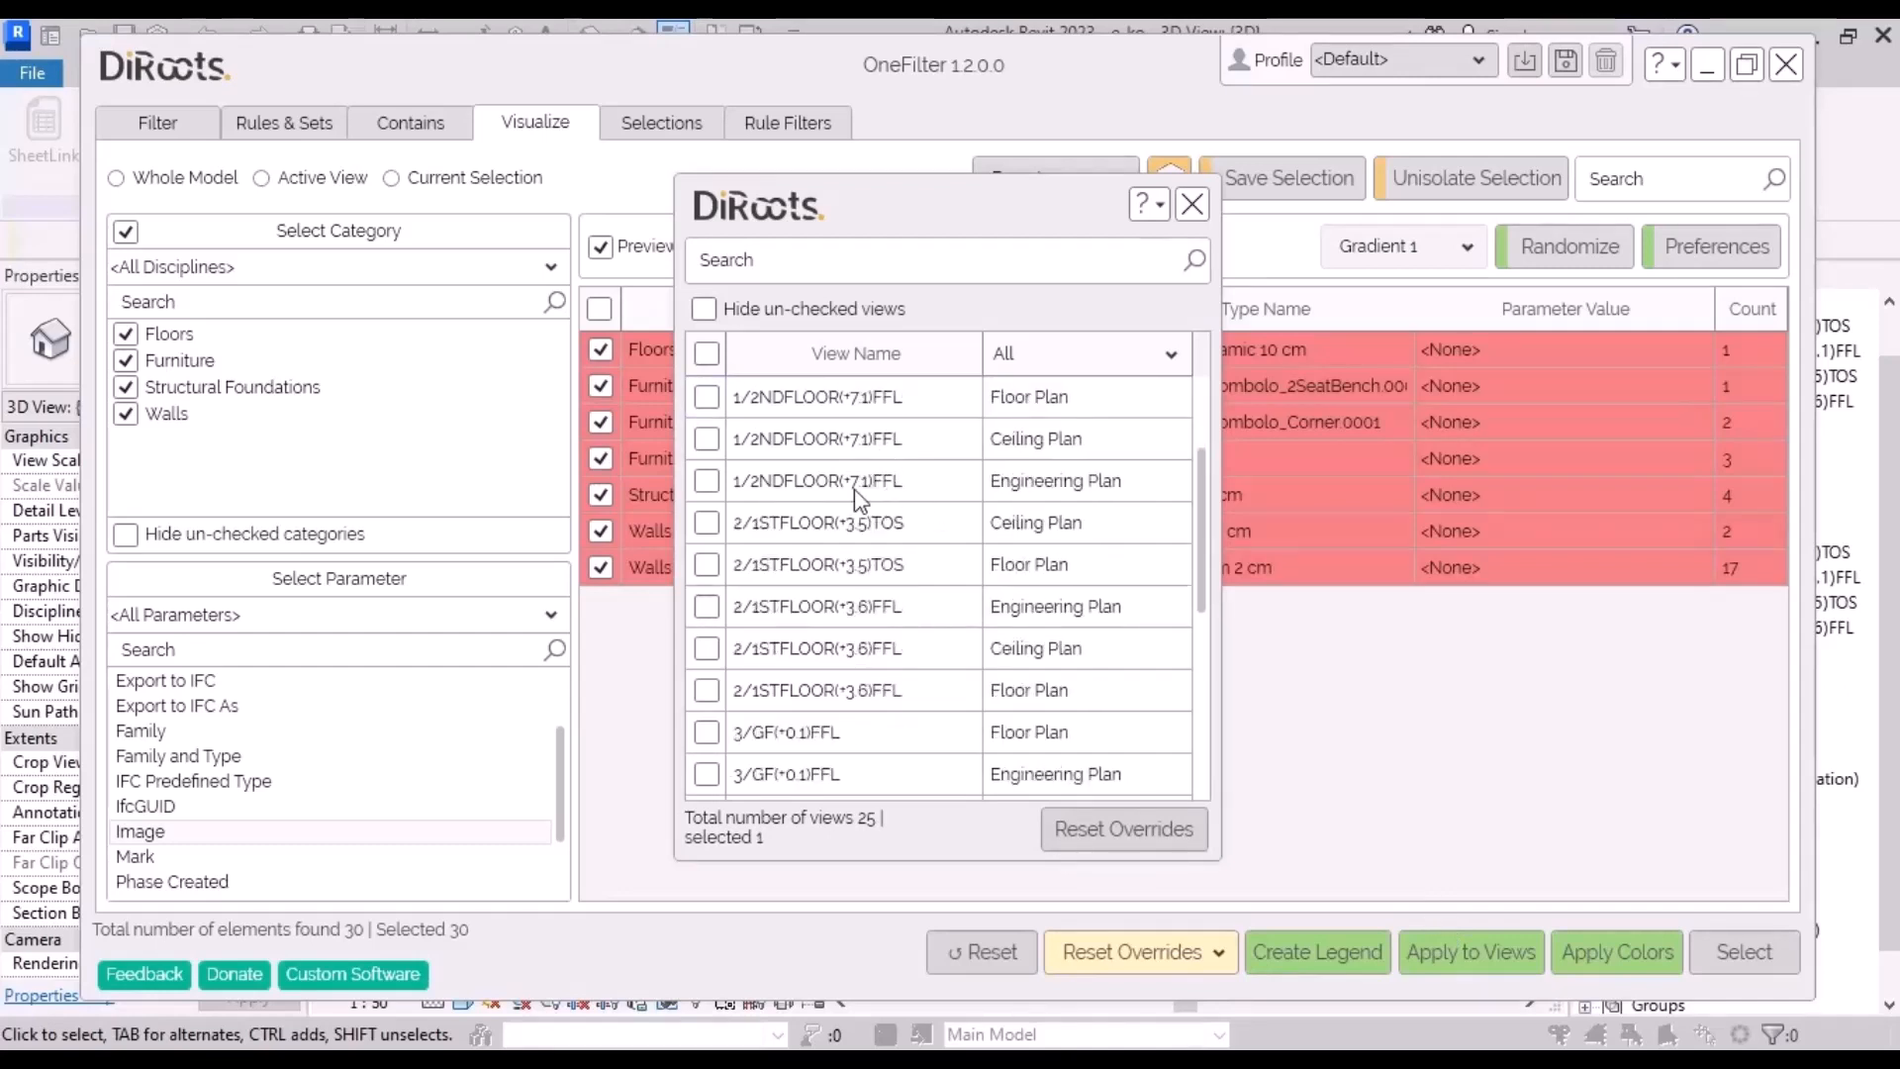
scroll(857, 494, "up", 1)
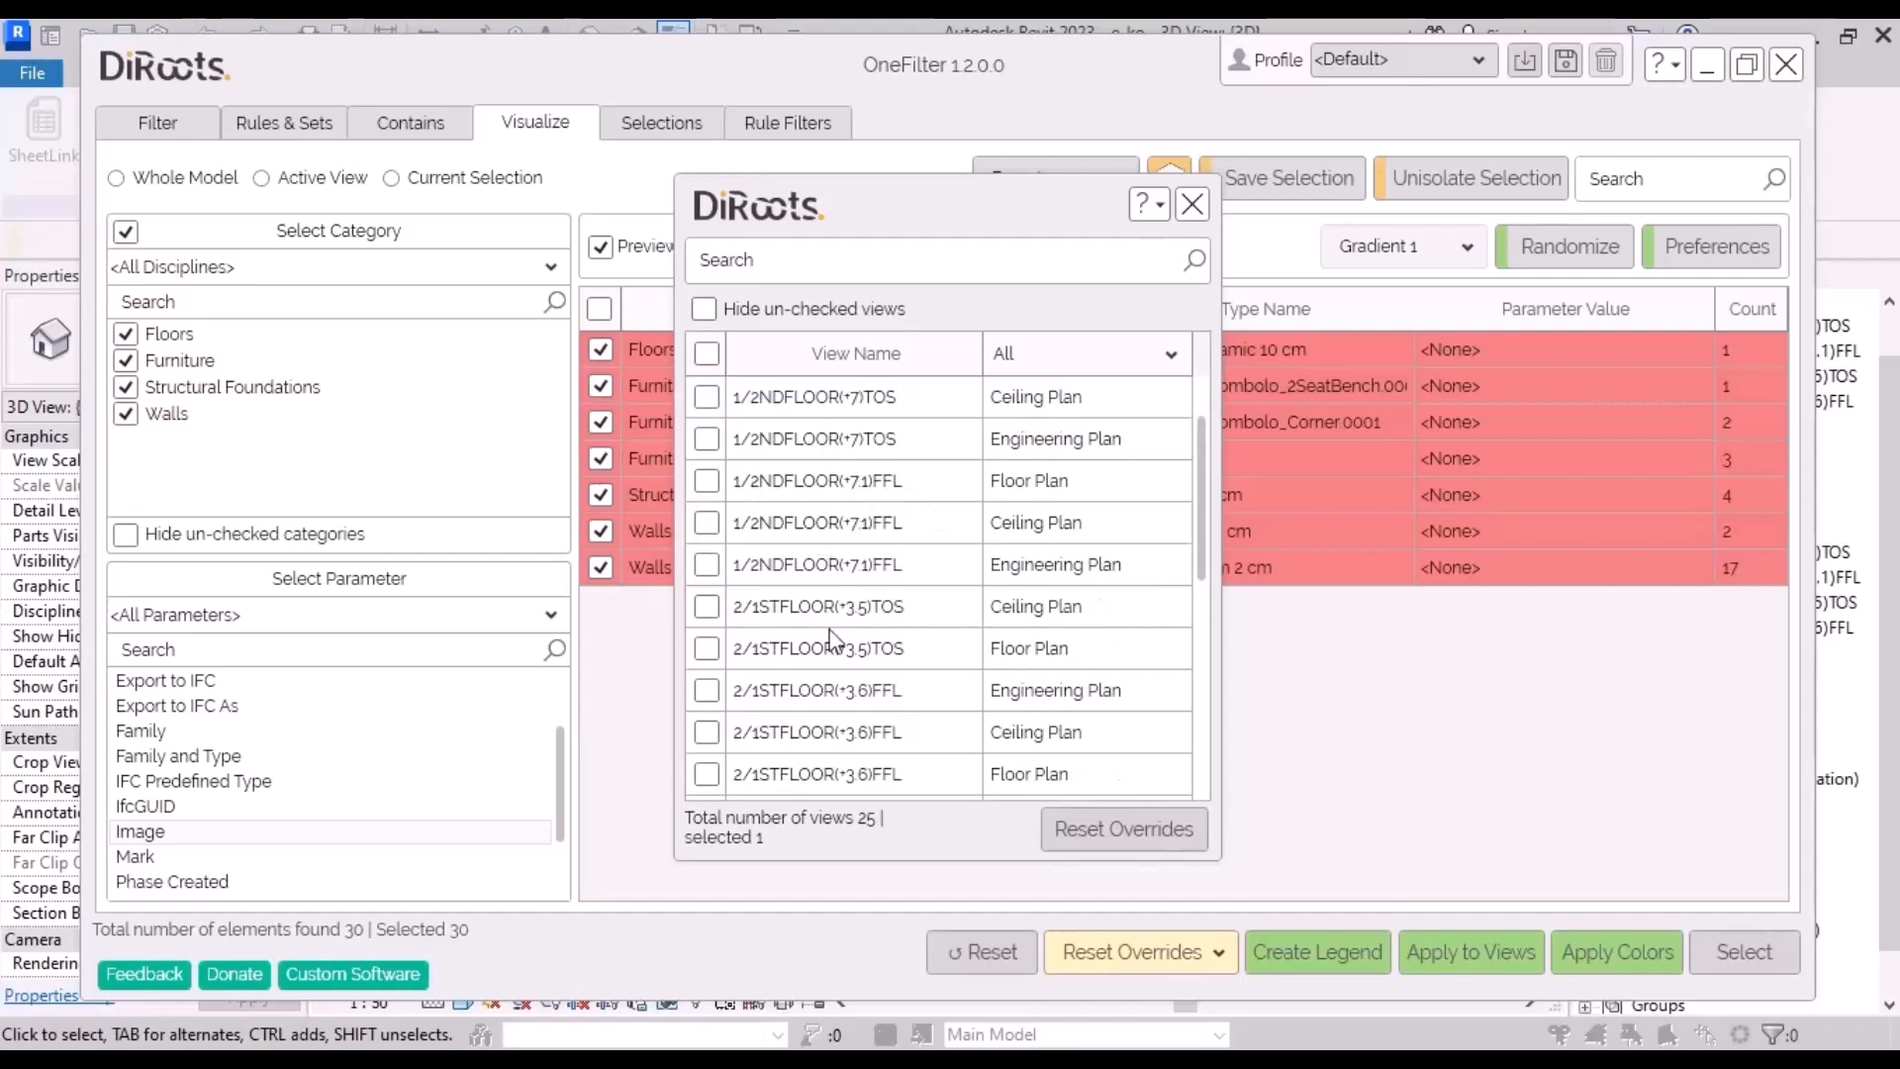
scroll(834, 641, "down", 2)
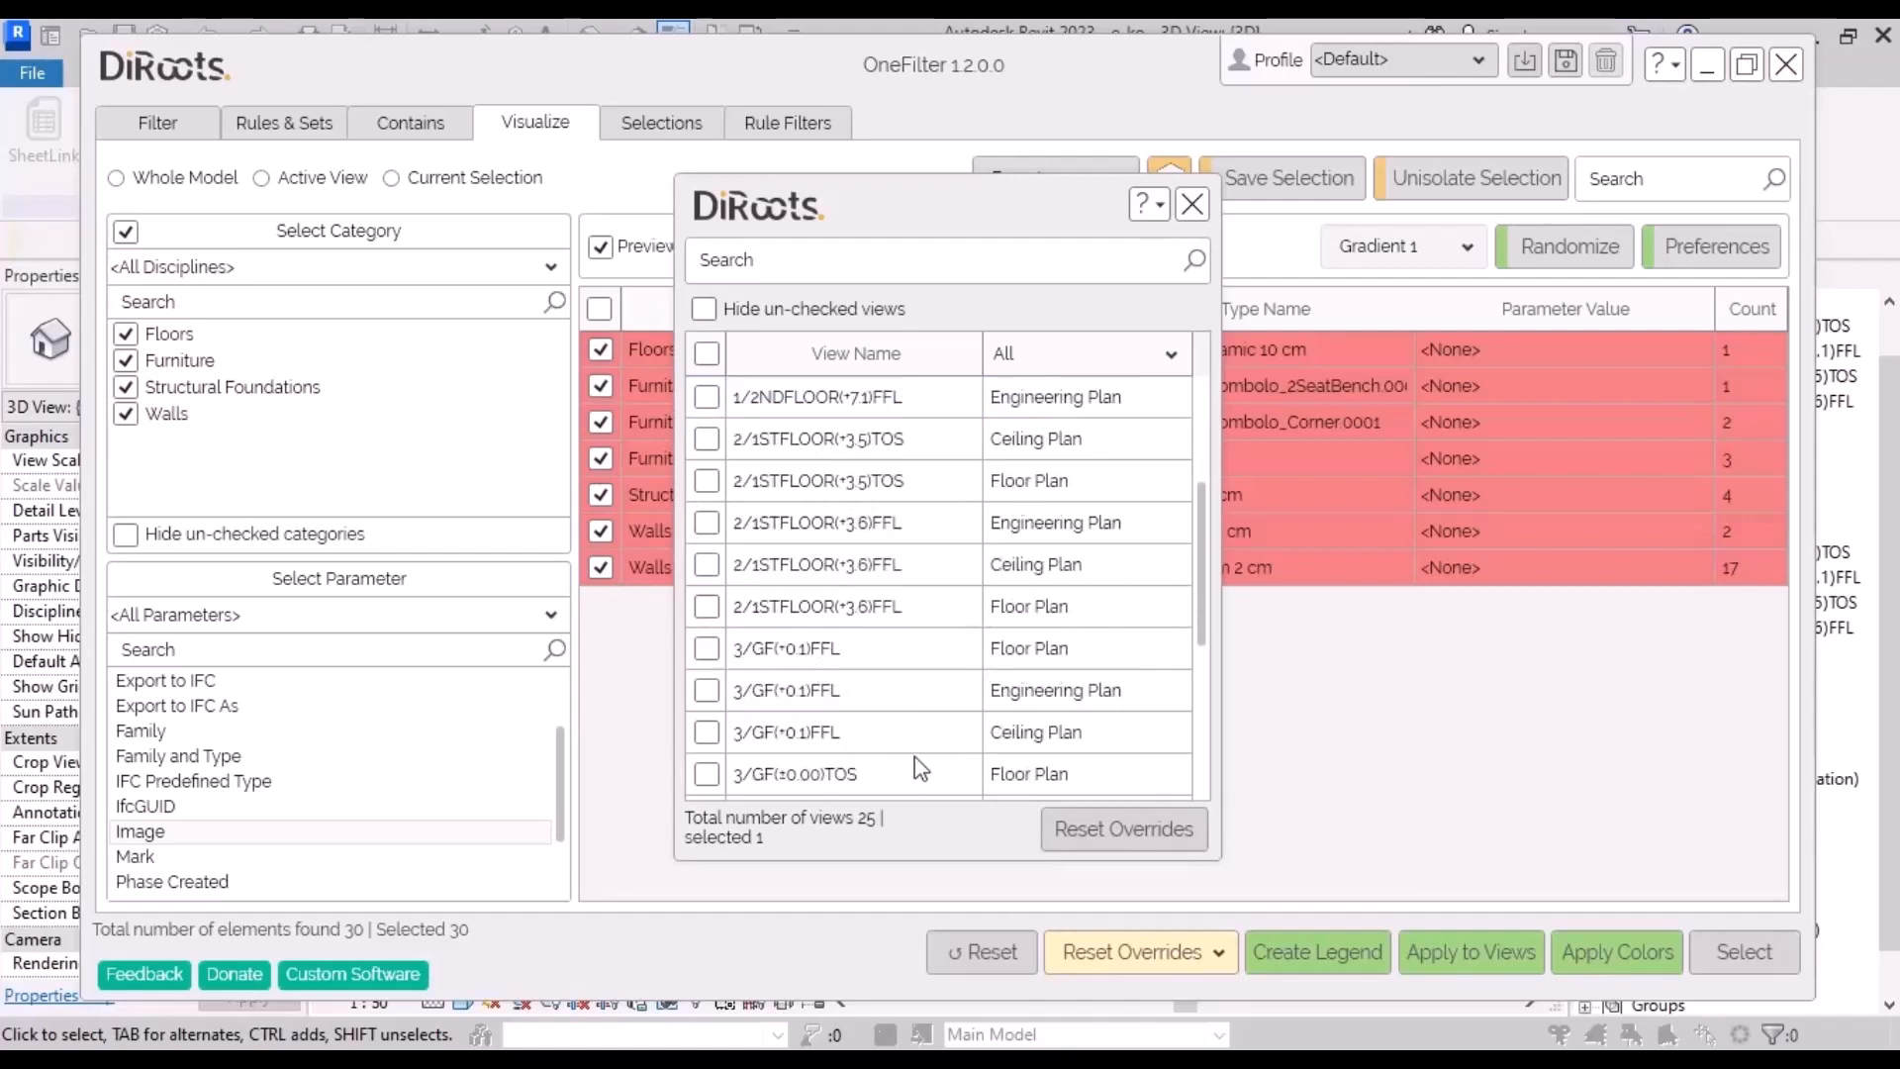
left_click(707, 648)
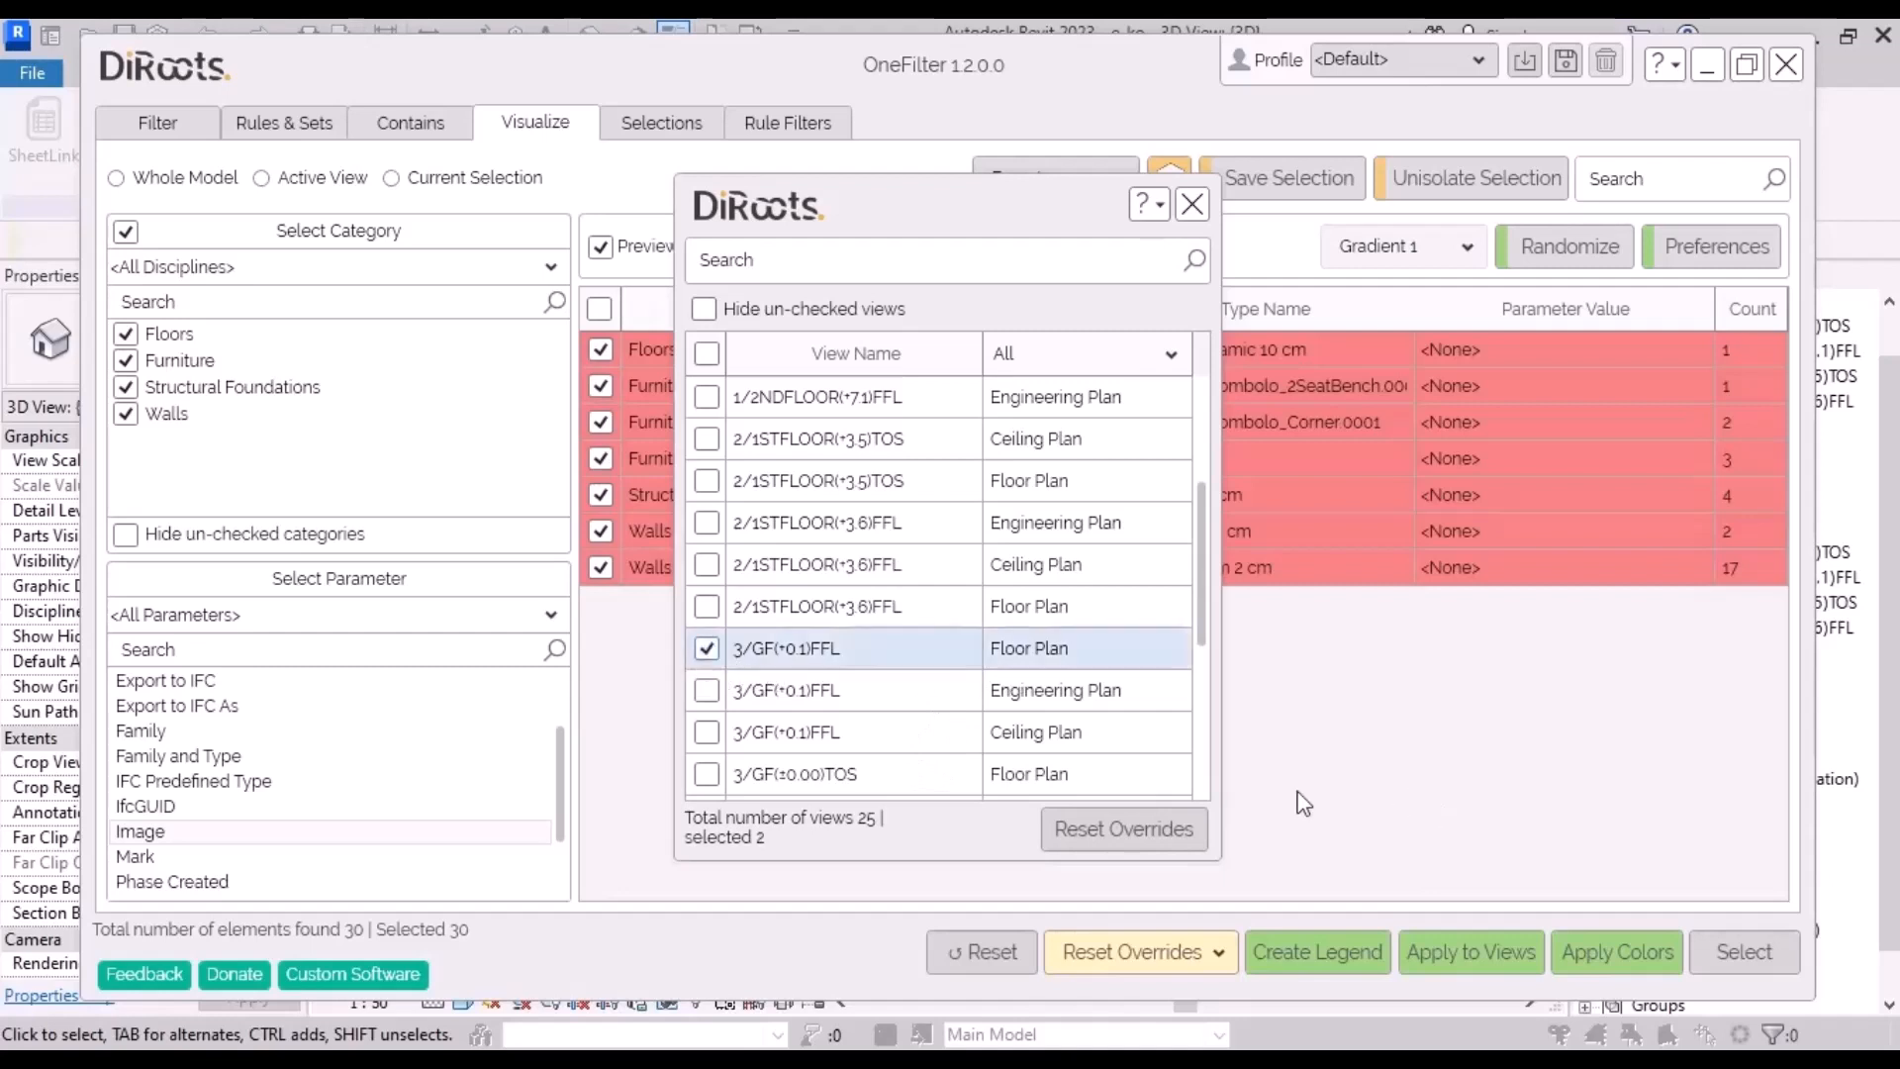
left_click(1049, 828)
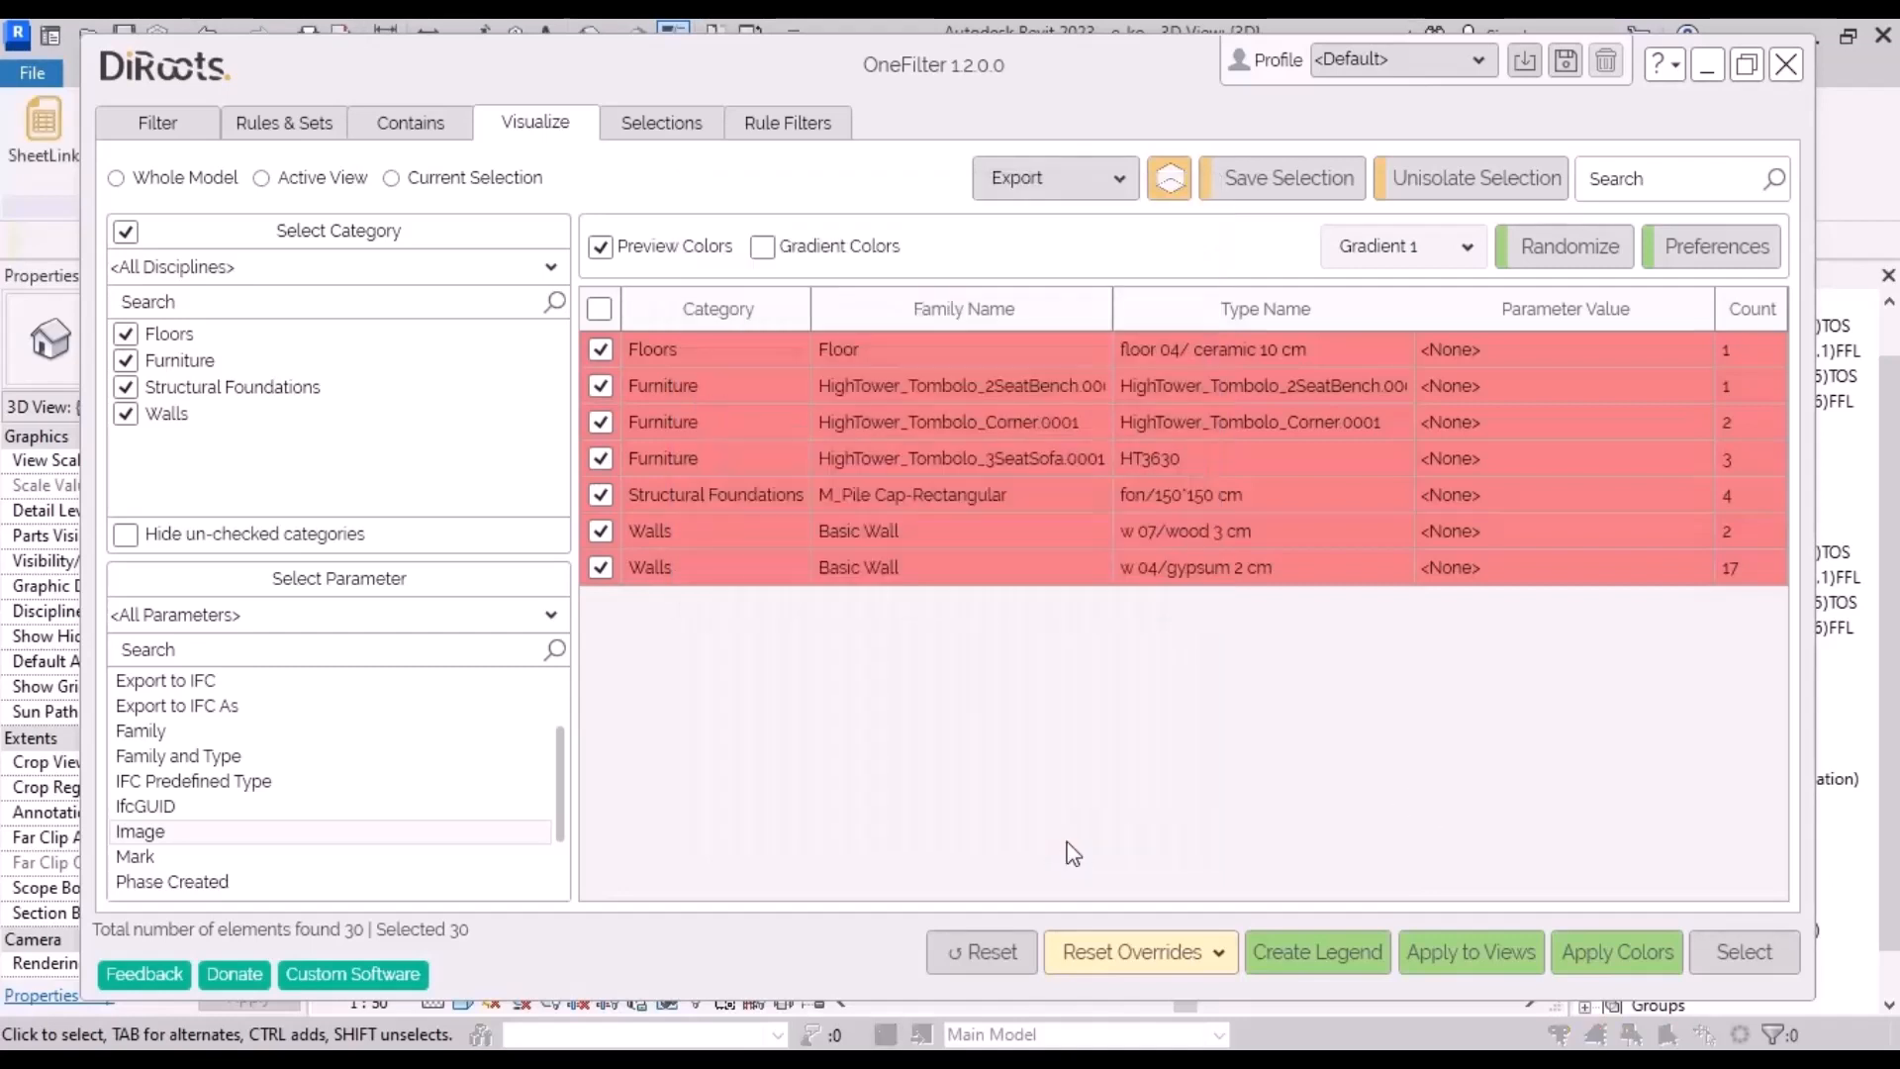
left_click(1072, 588)
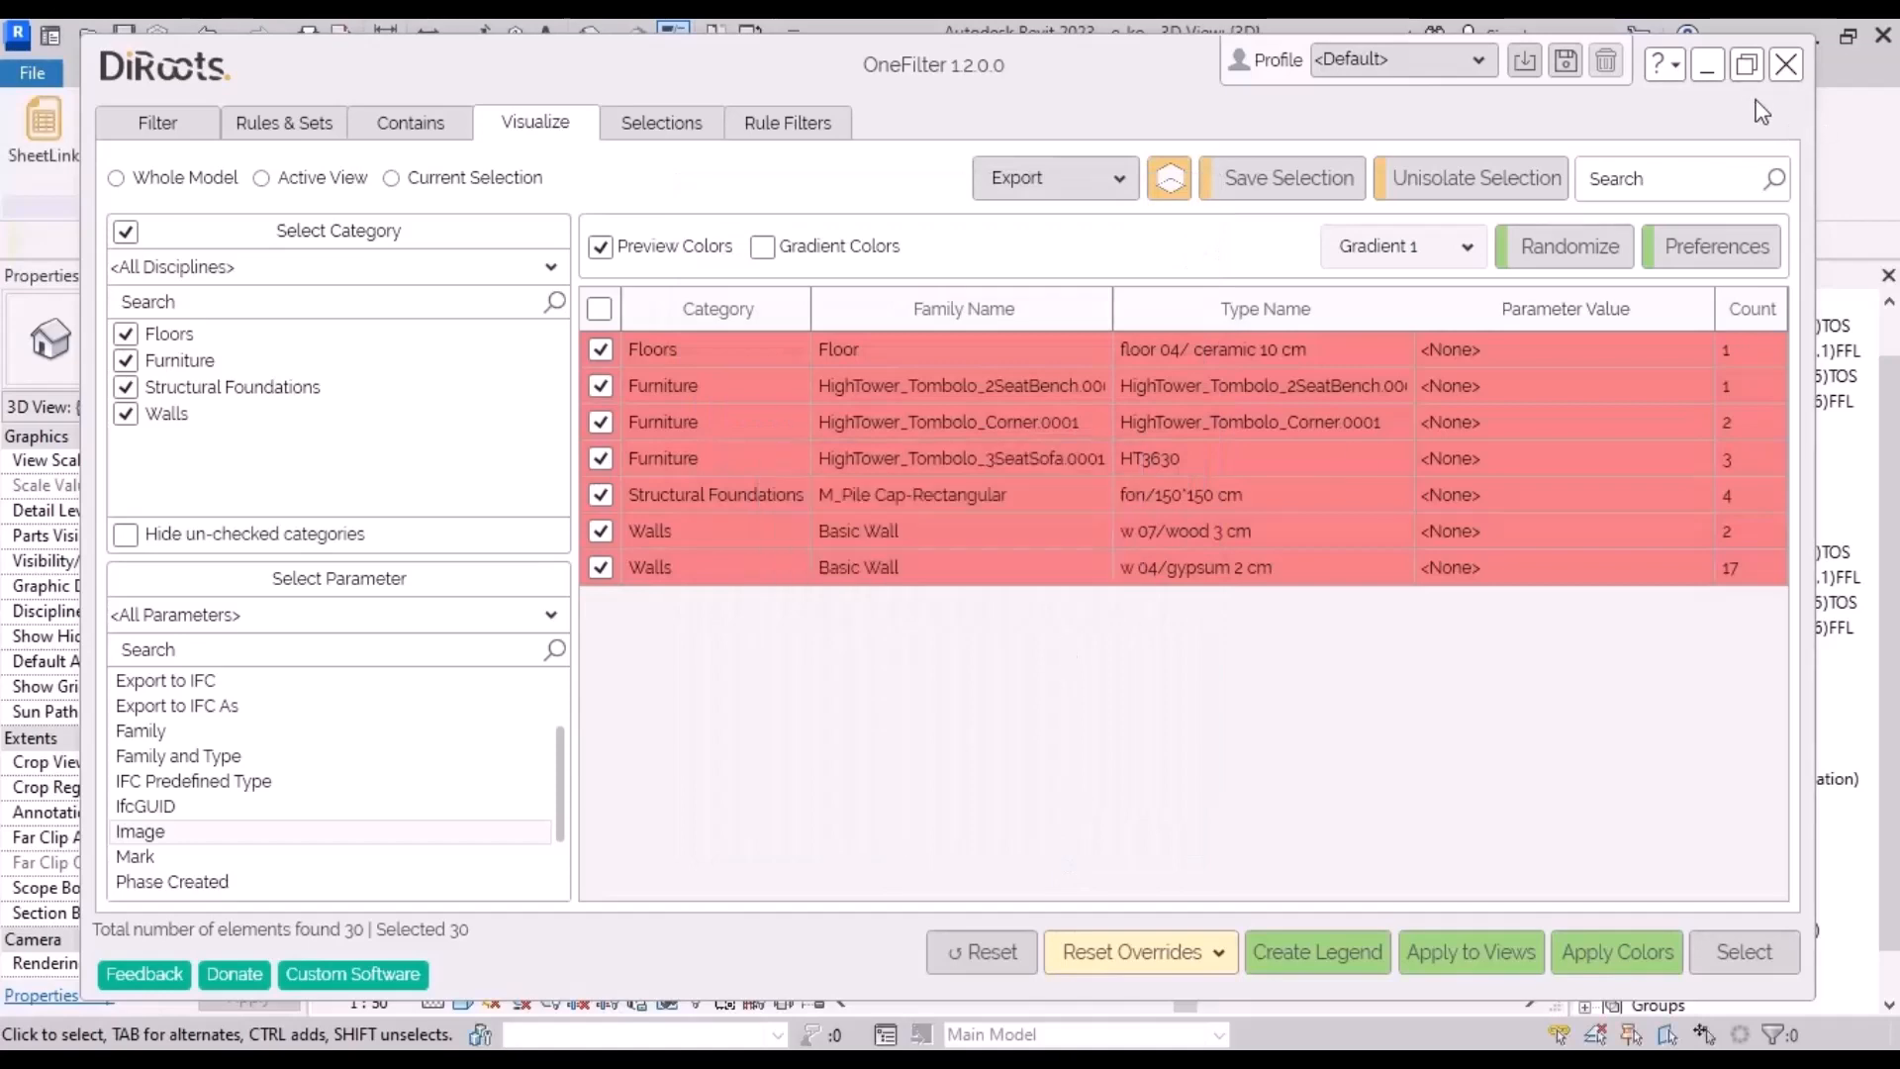
Step: Check the {3D} view and the 3/GF(+0.1)FFL floor plan for remaining color overrides, leaving the plan open behind OneFilter
left_click(1707, 65)
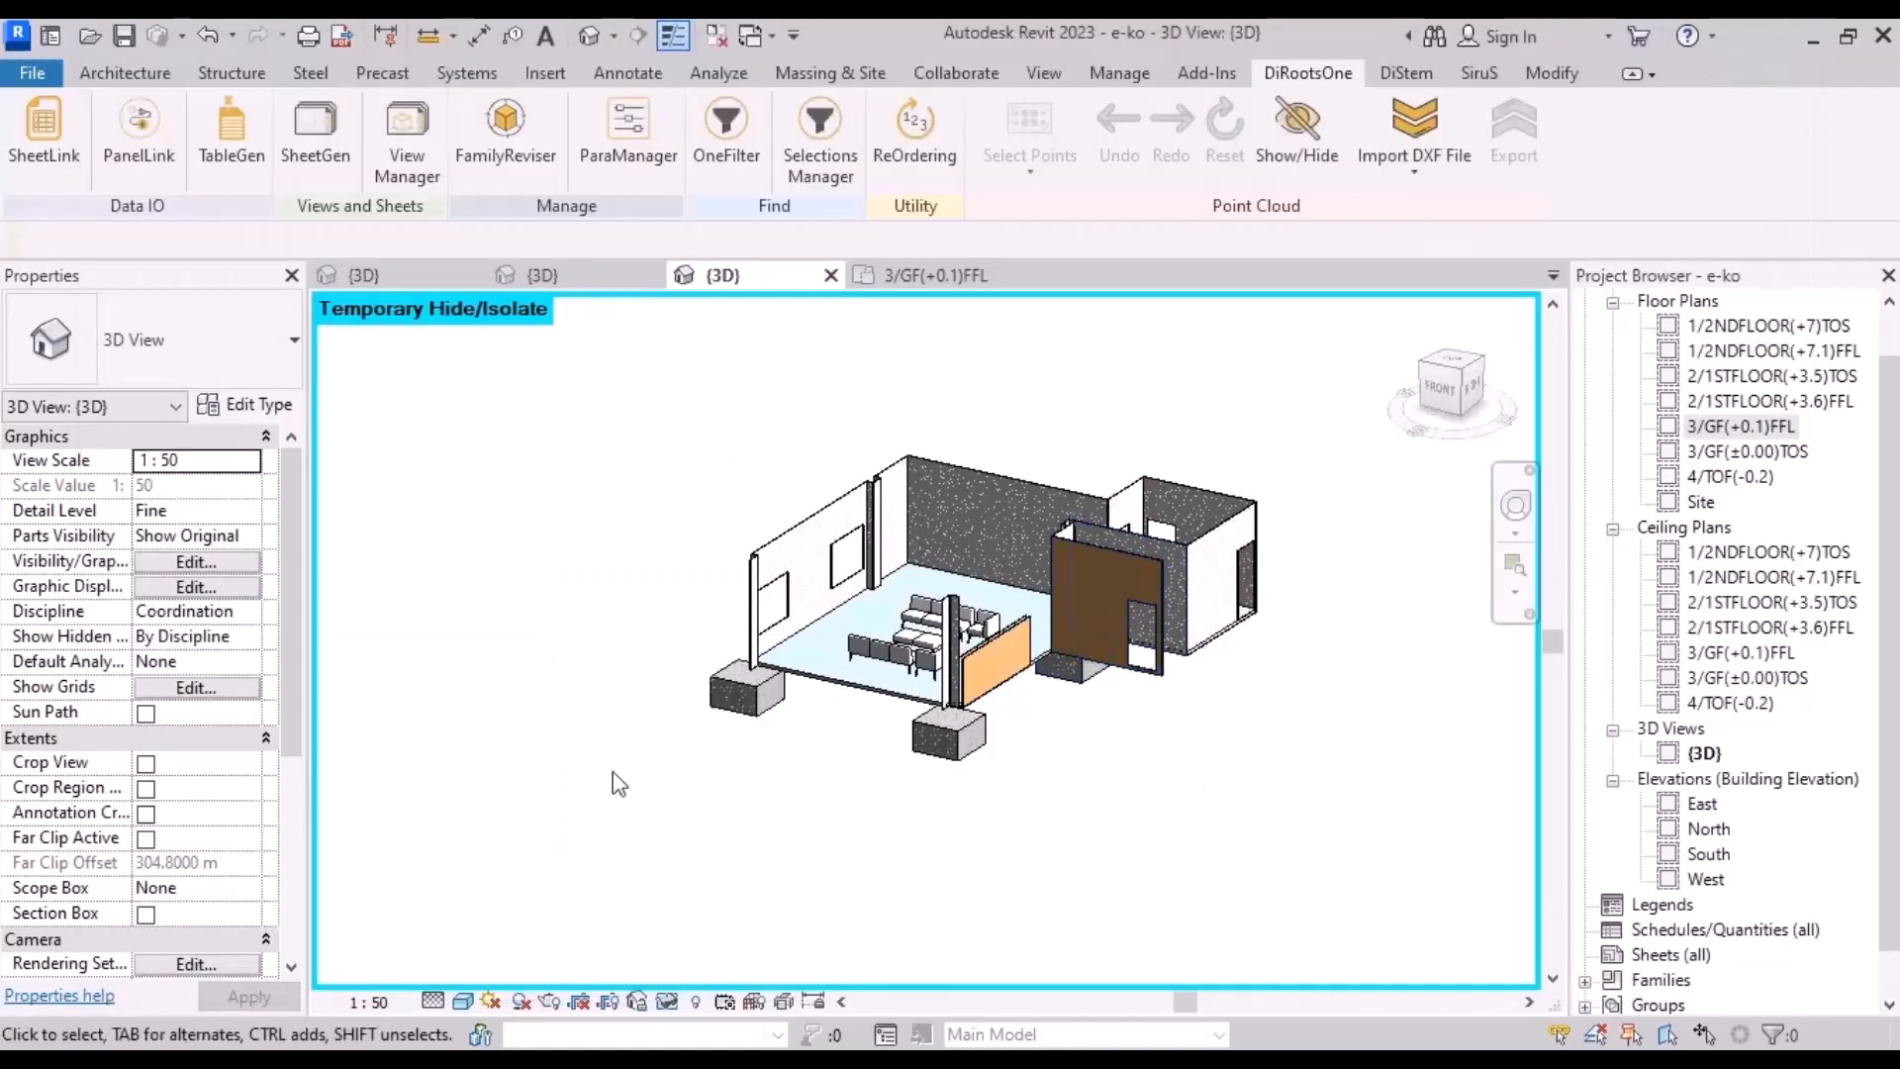
double_click(1741, 426)
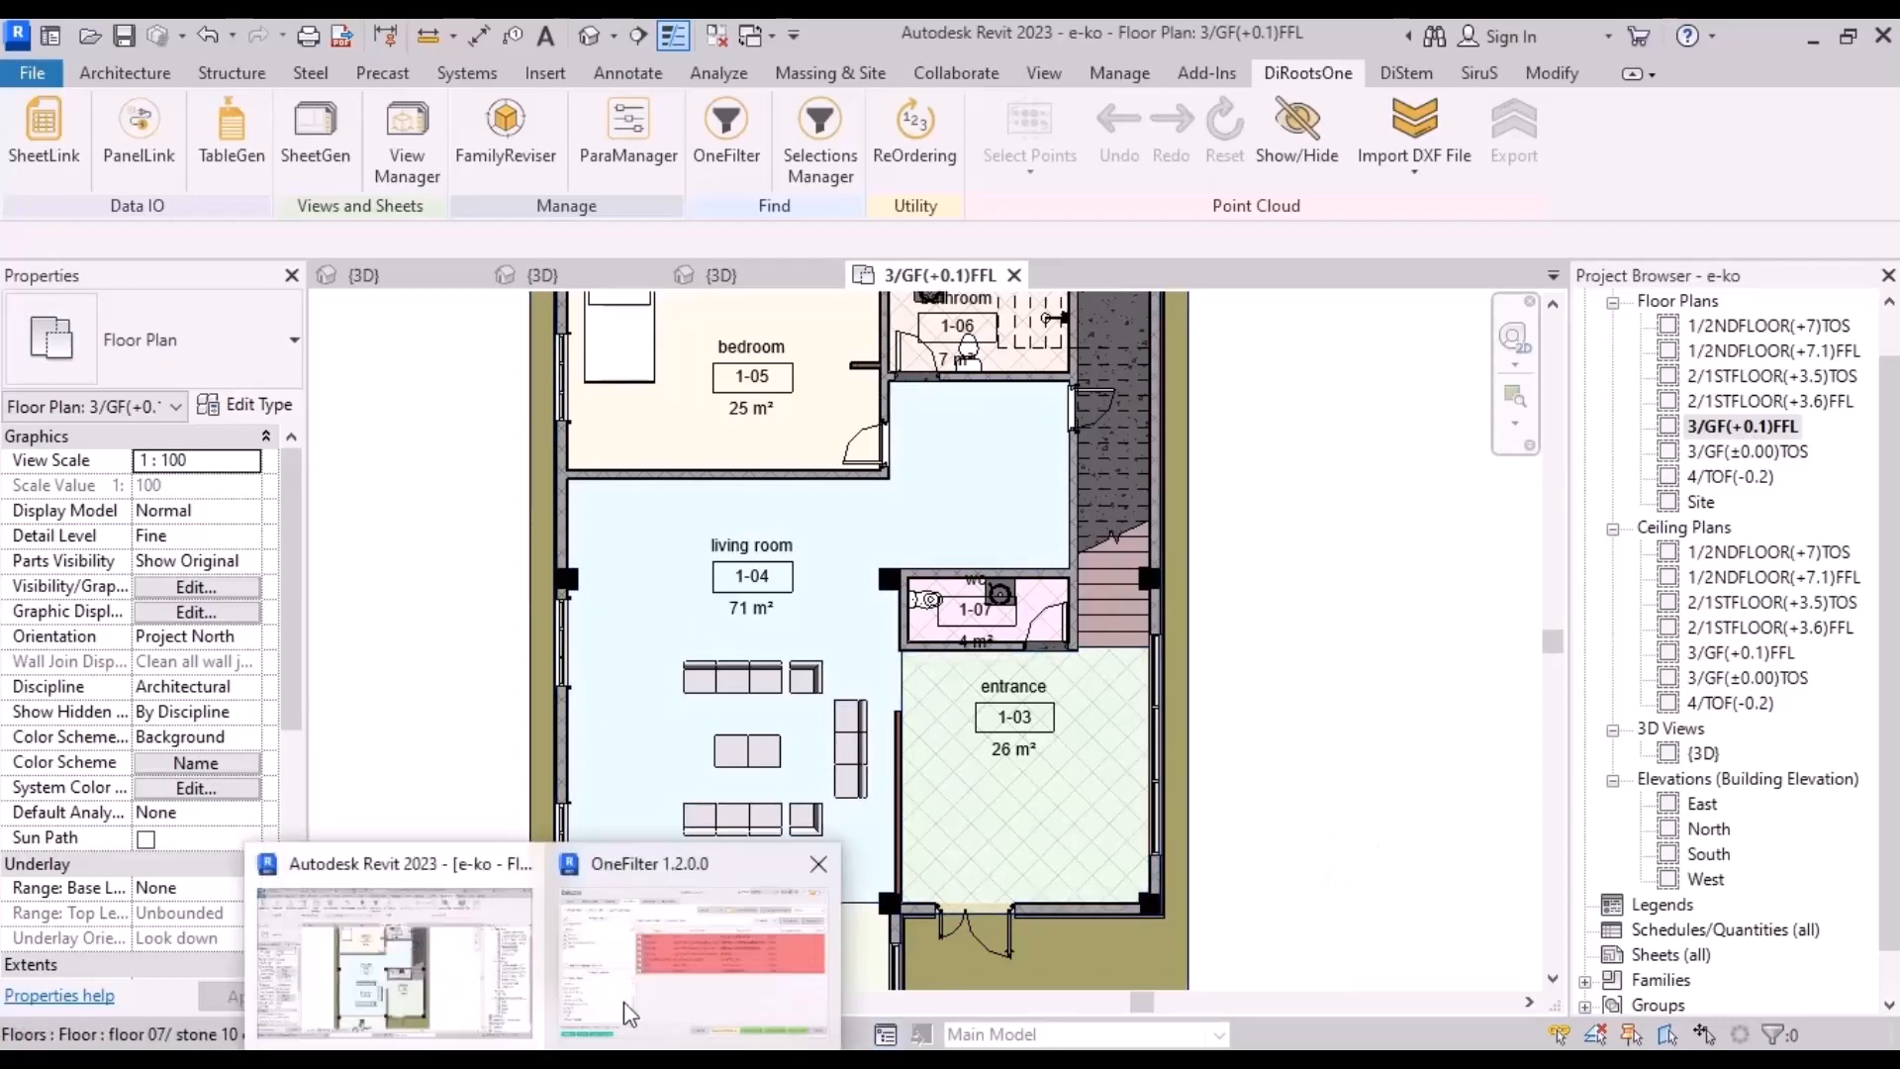
left_click(626, 1015)
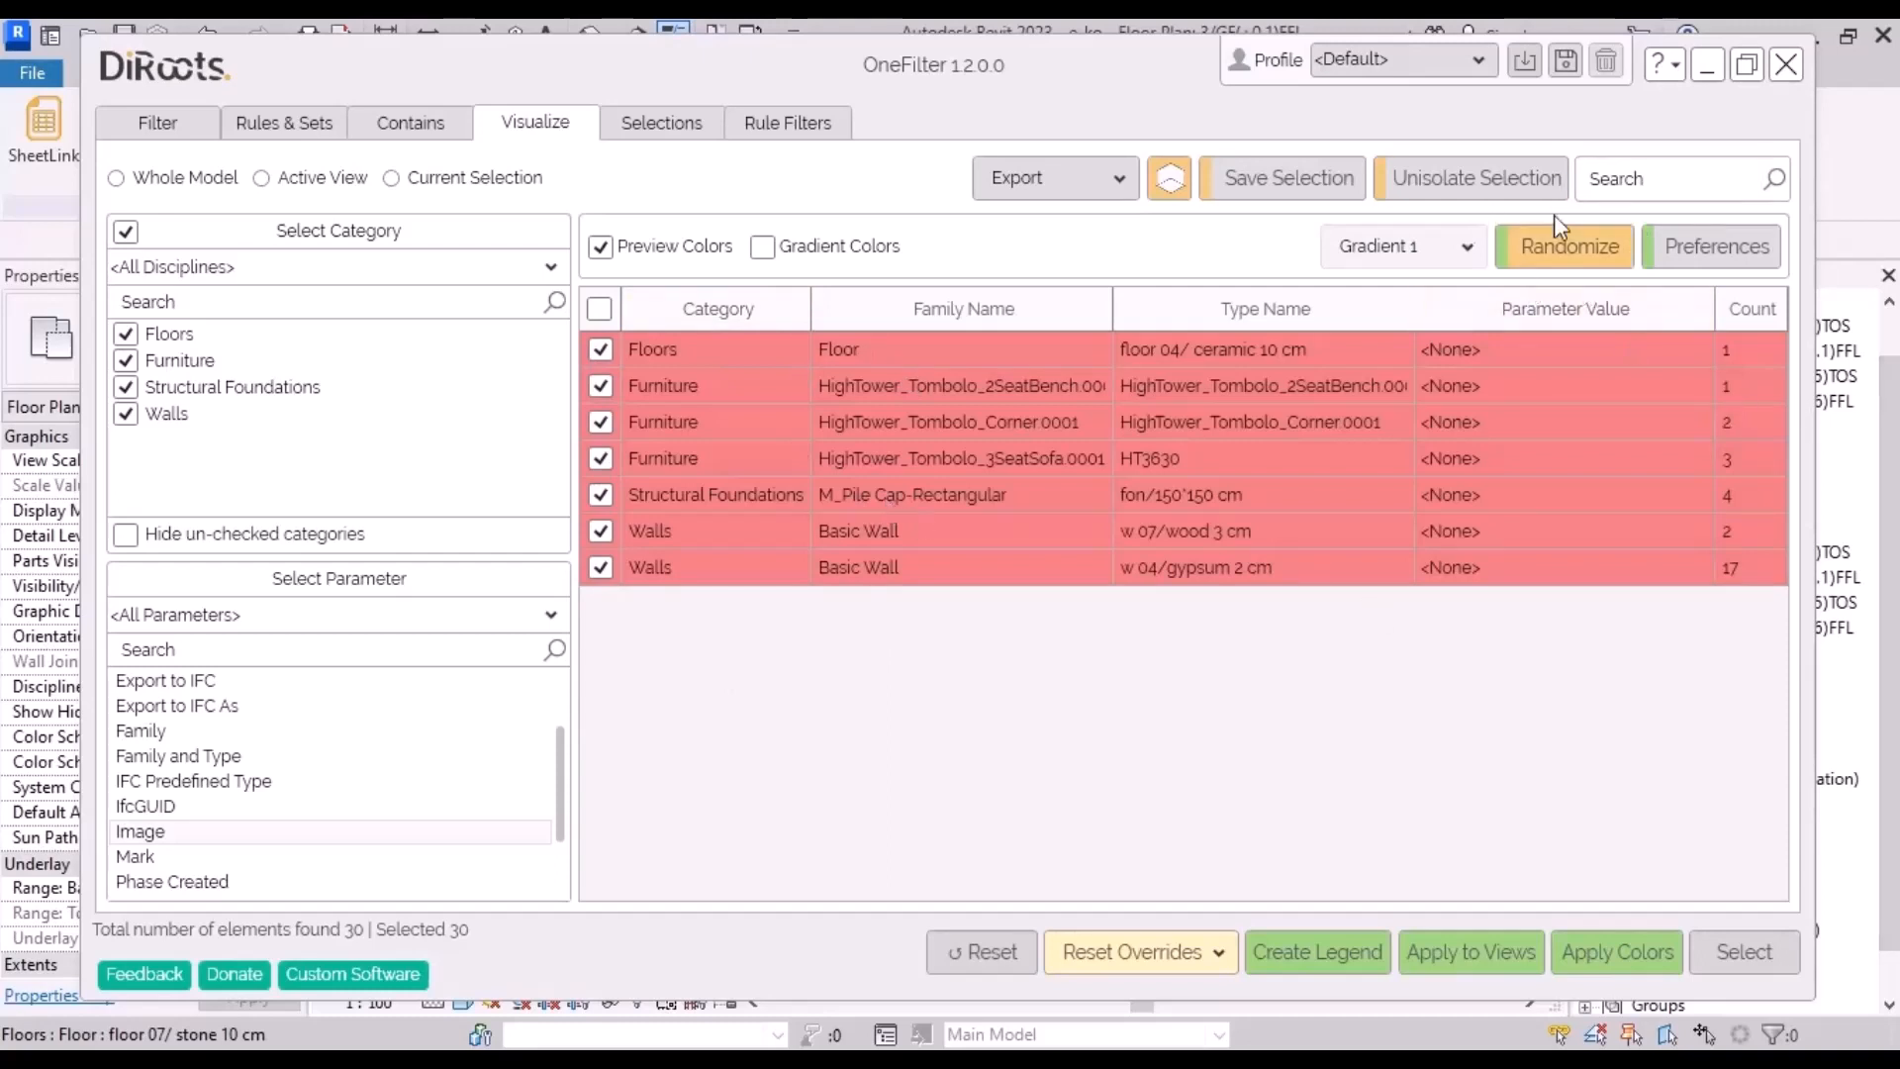
Step: Randomize the listed elements' color until it is green, apply it to the 3/GF(+0.1)FFL floor plan and check the furniture there
left_click(1533, 263)
left_click(1533, 263)
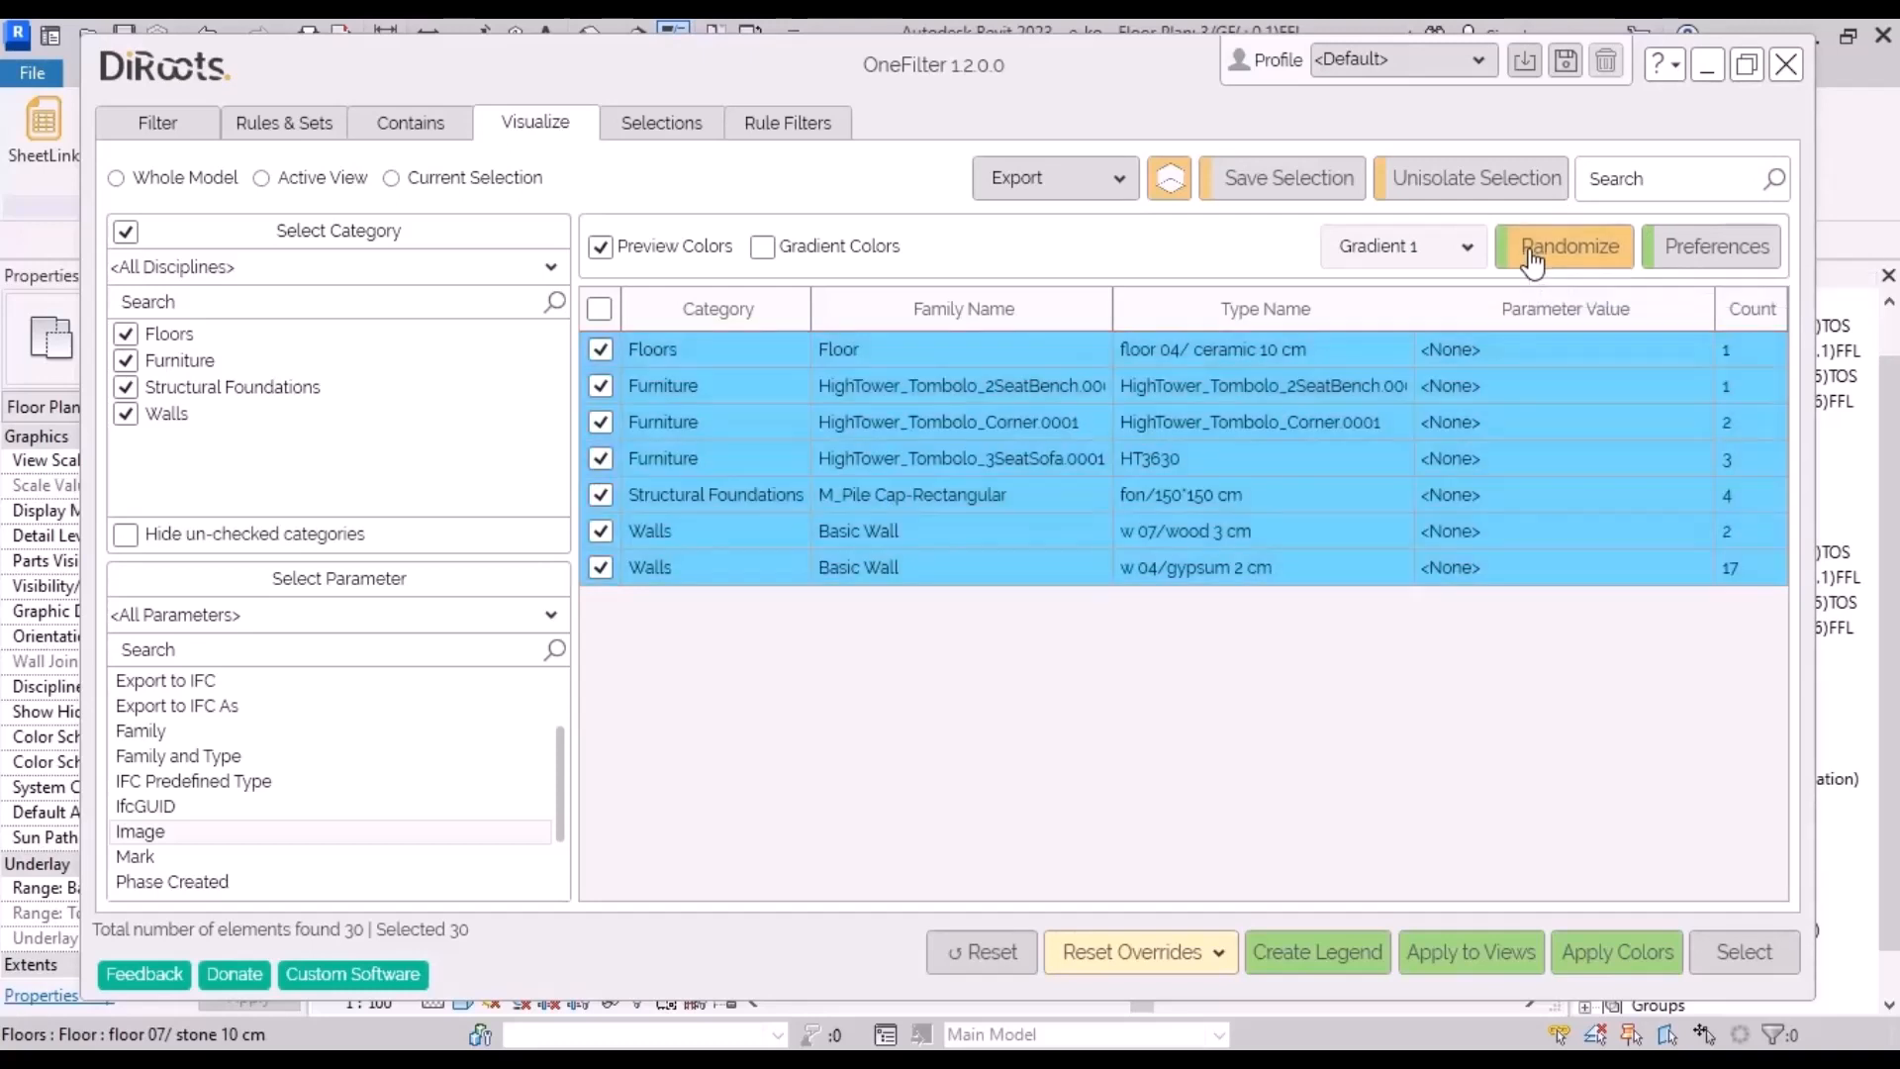
left_click(1533, 263)
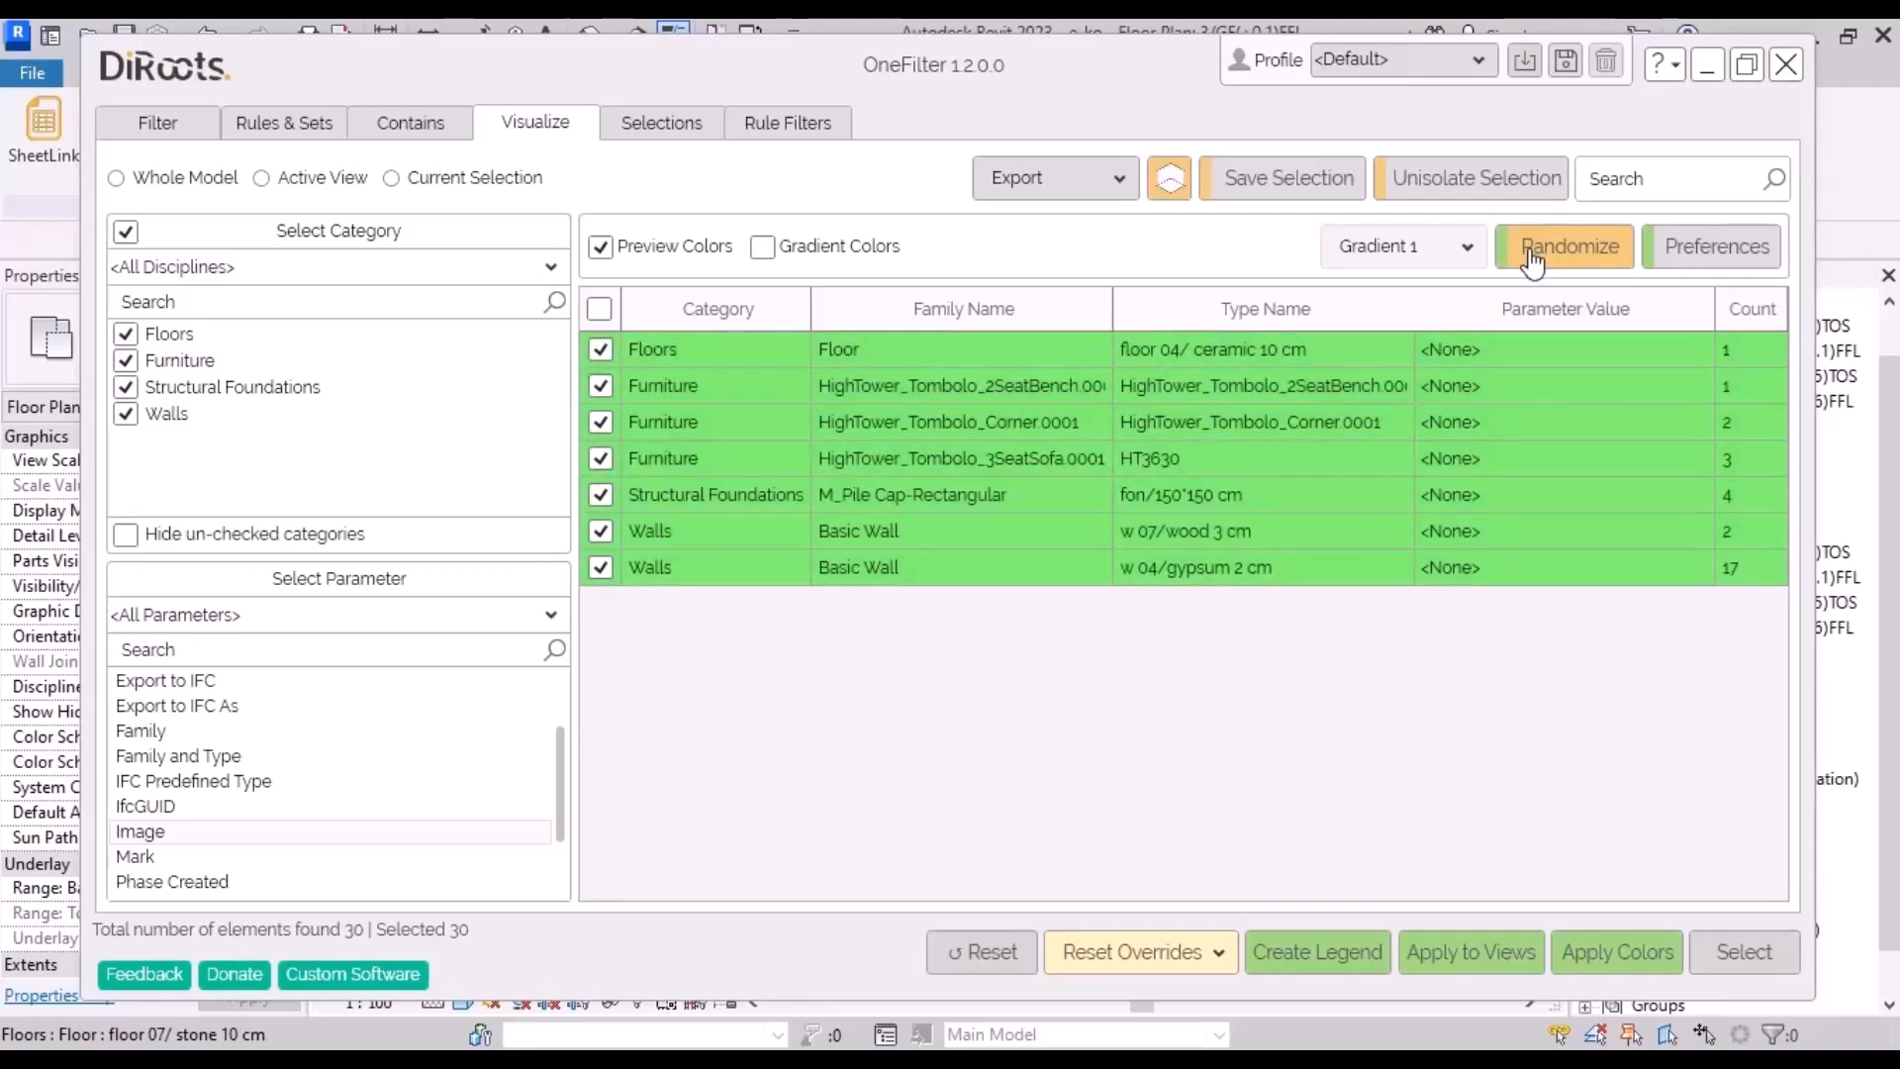
left_click(1609, 954)
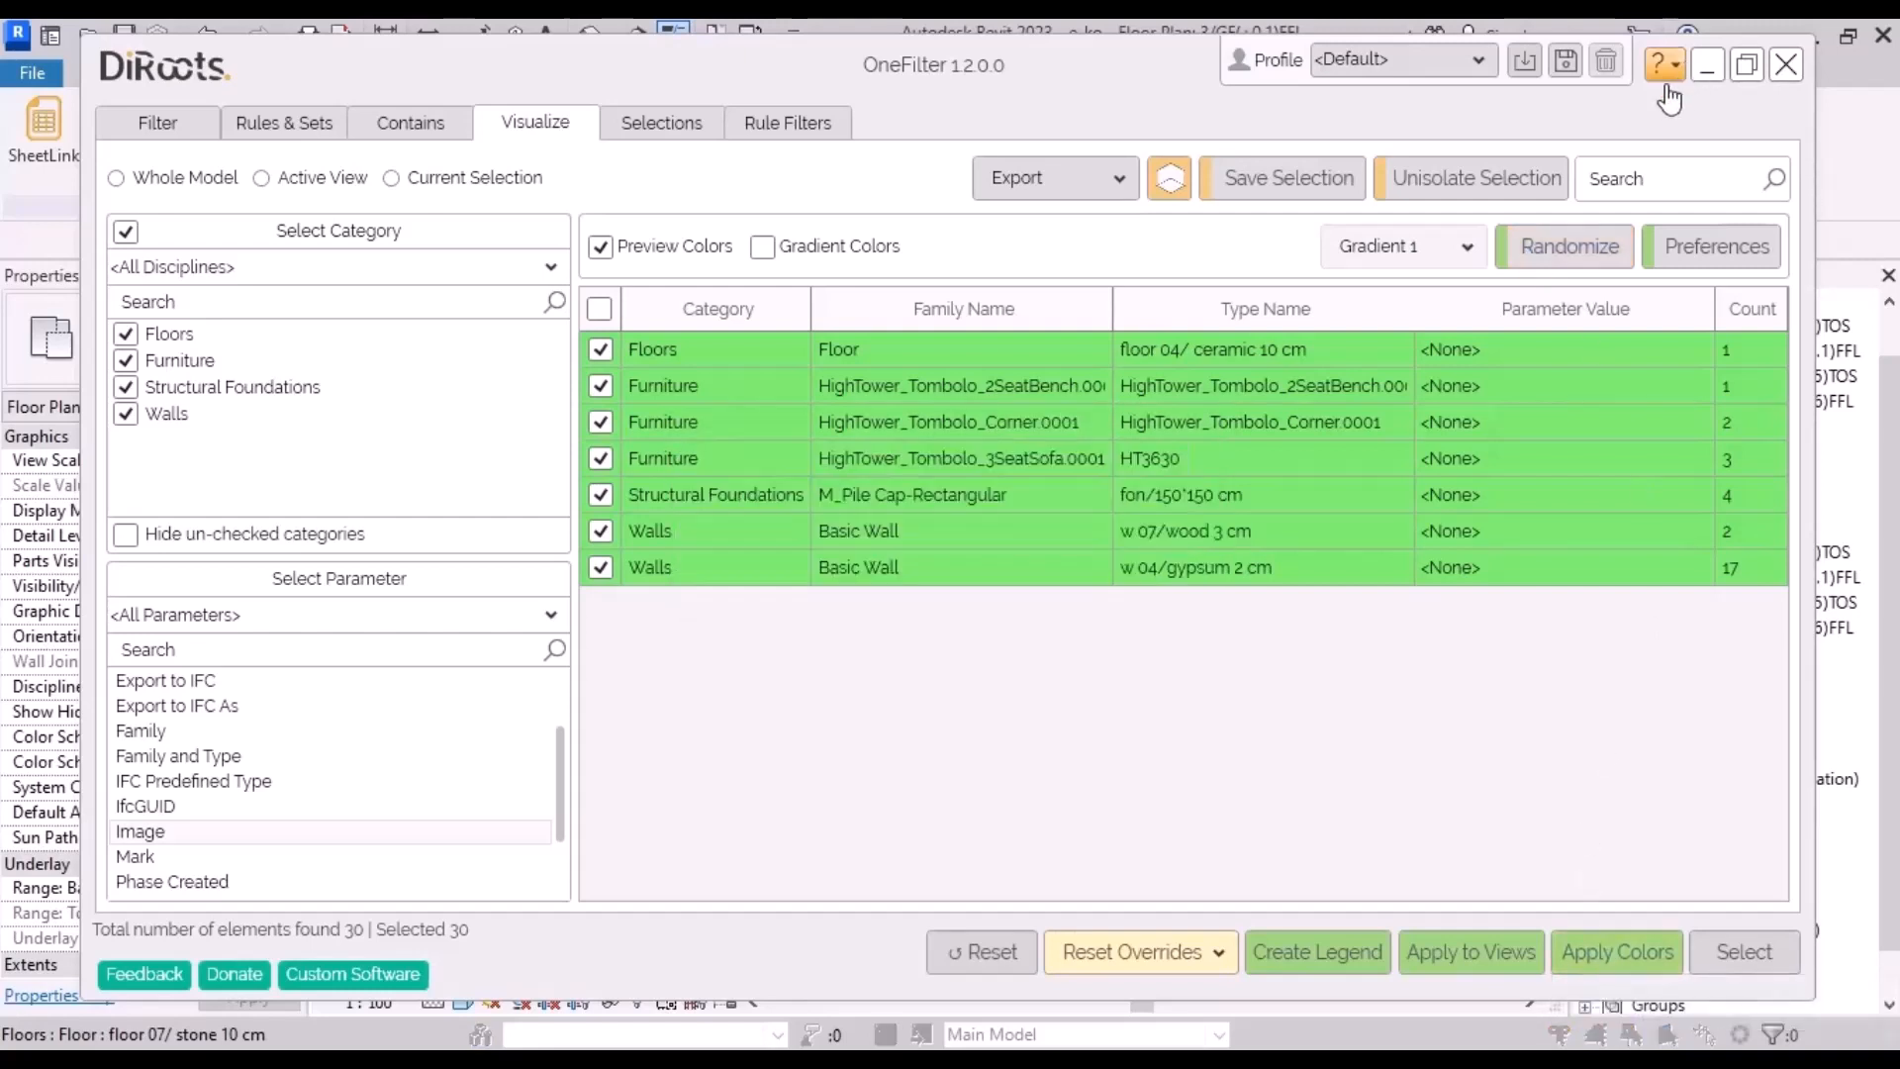
left_click(1089, 585)
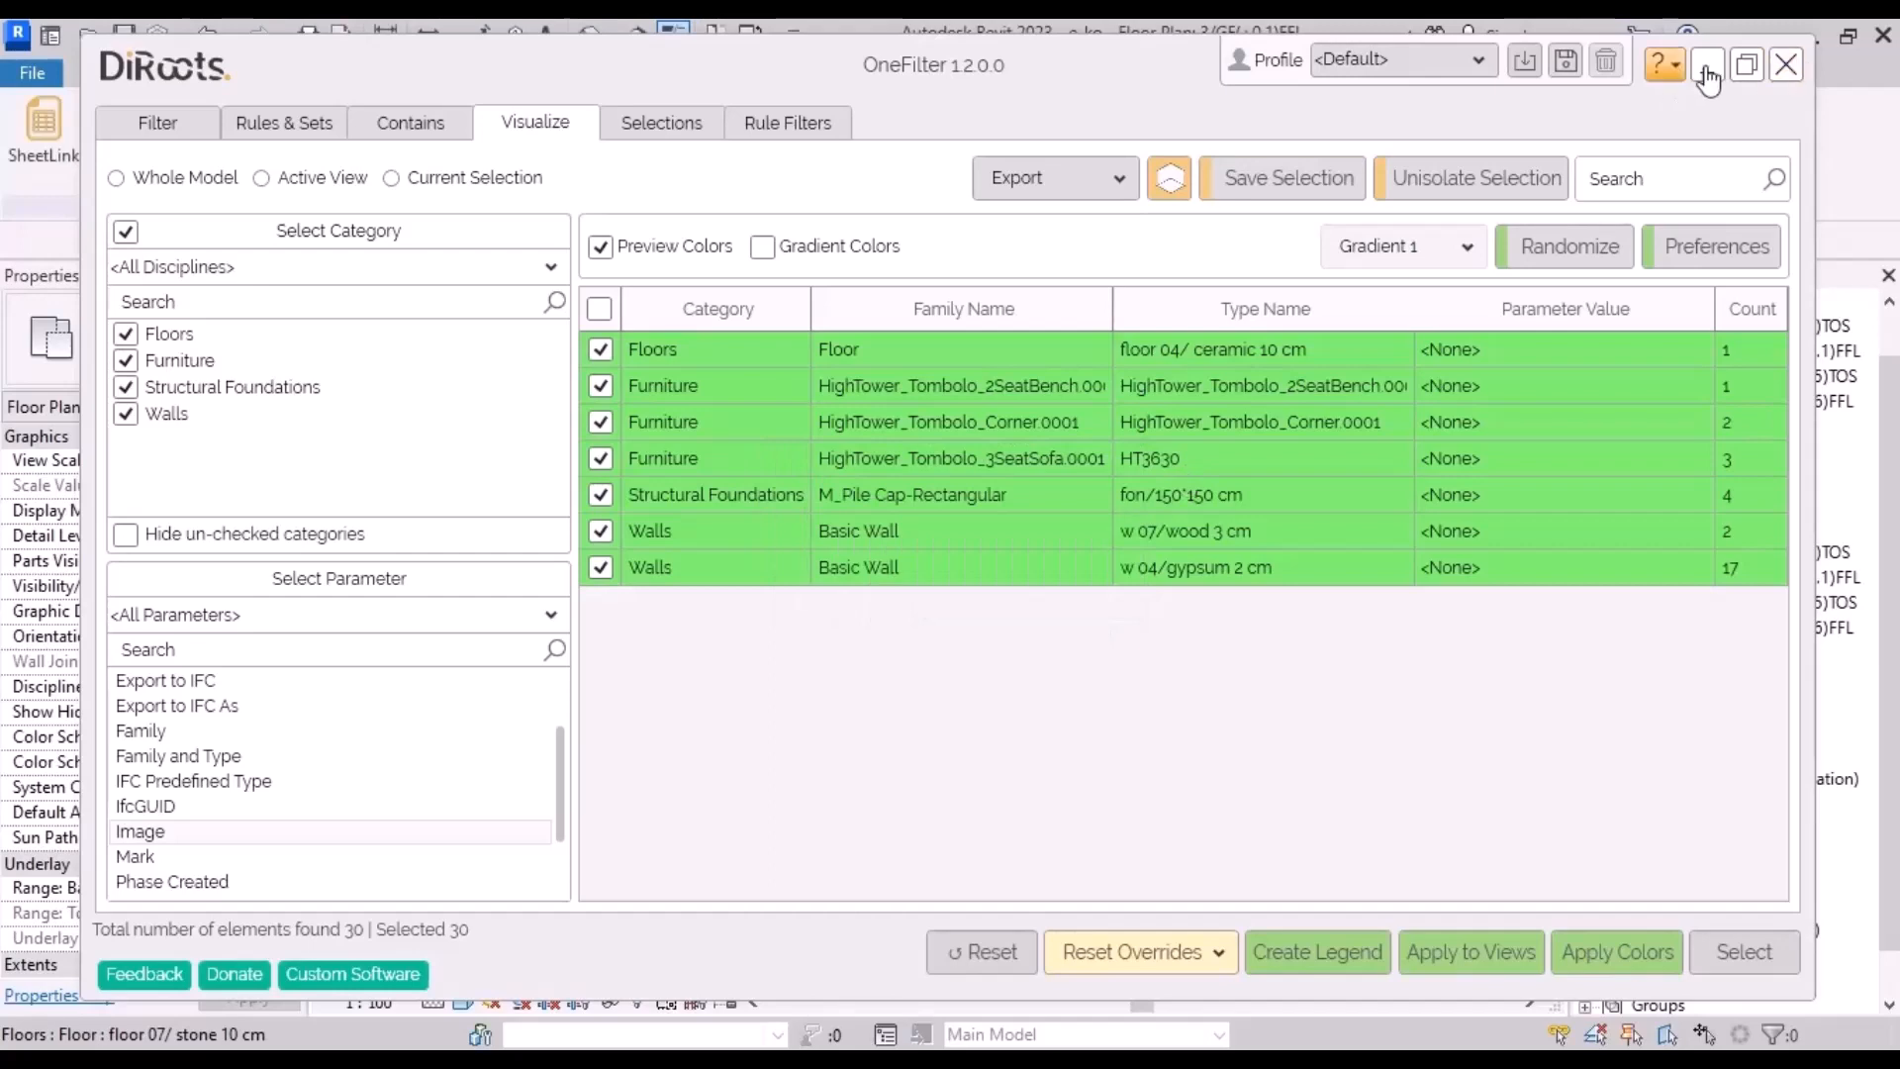
left_click(1708, 65)
scroll(786, 778, "up", 3)
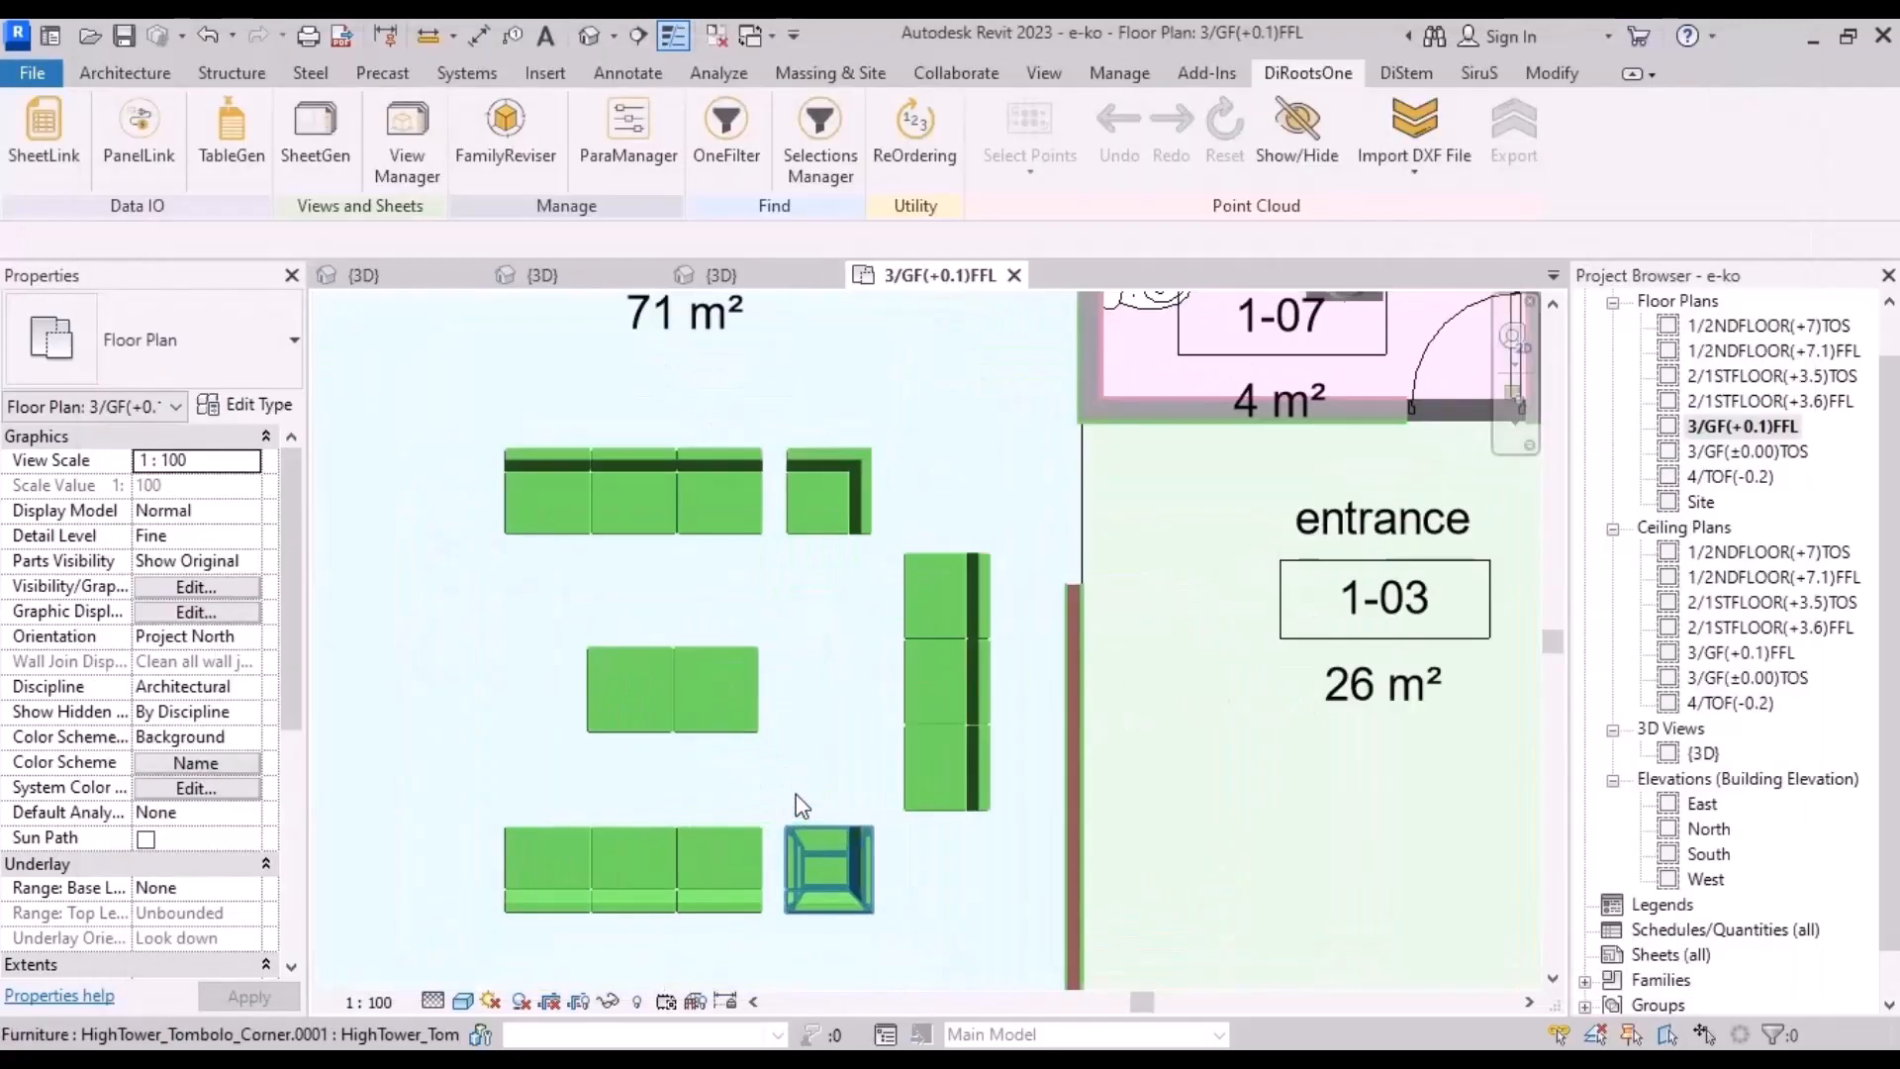
scroll(795, 793, "down", 3)
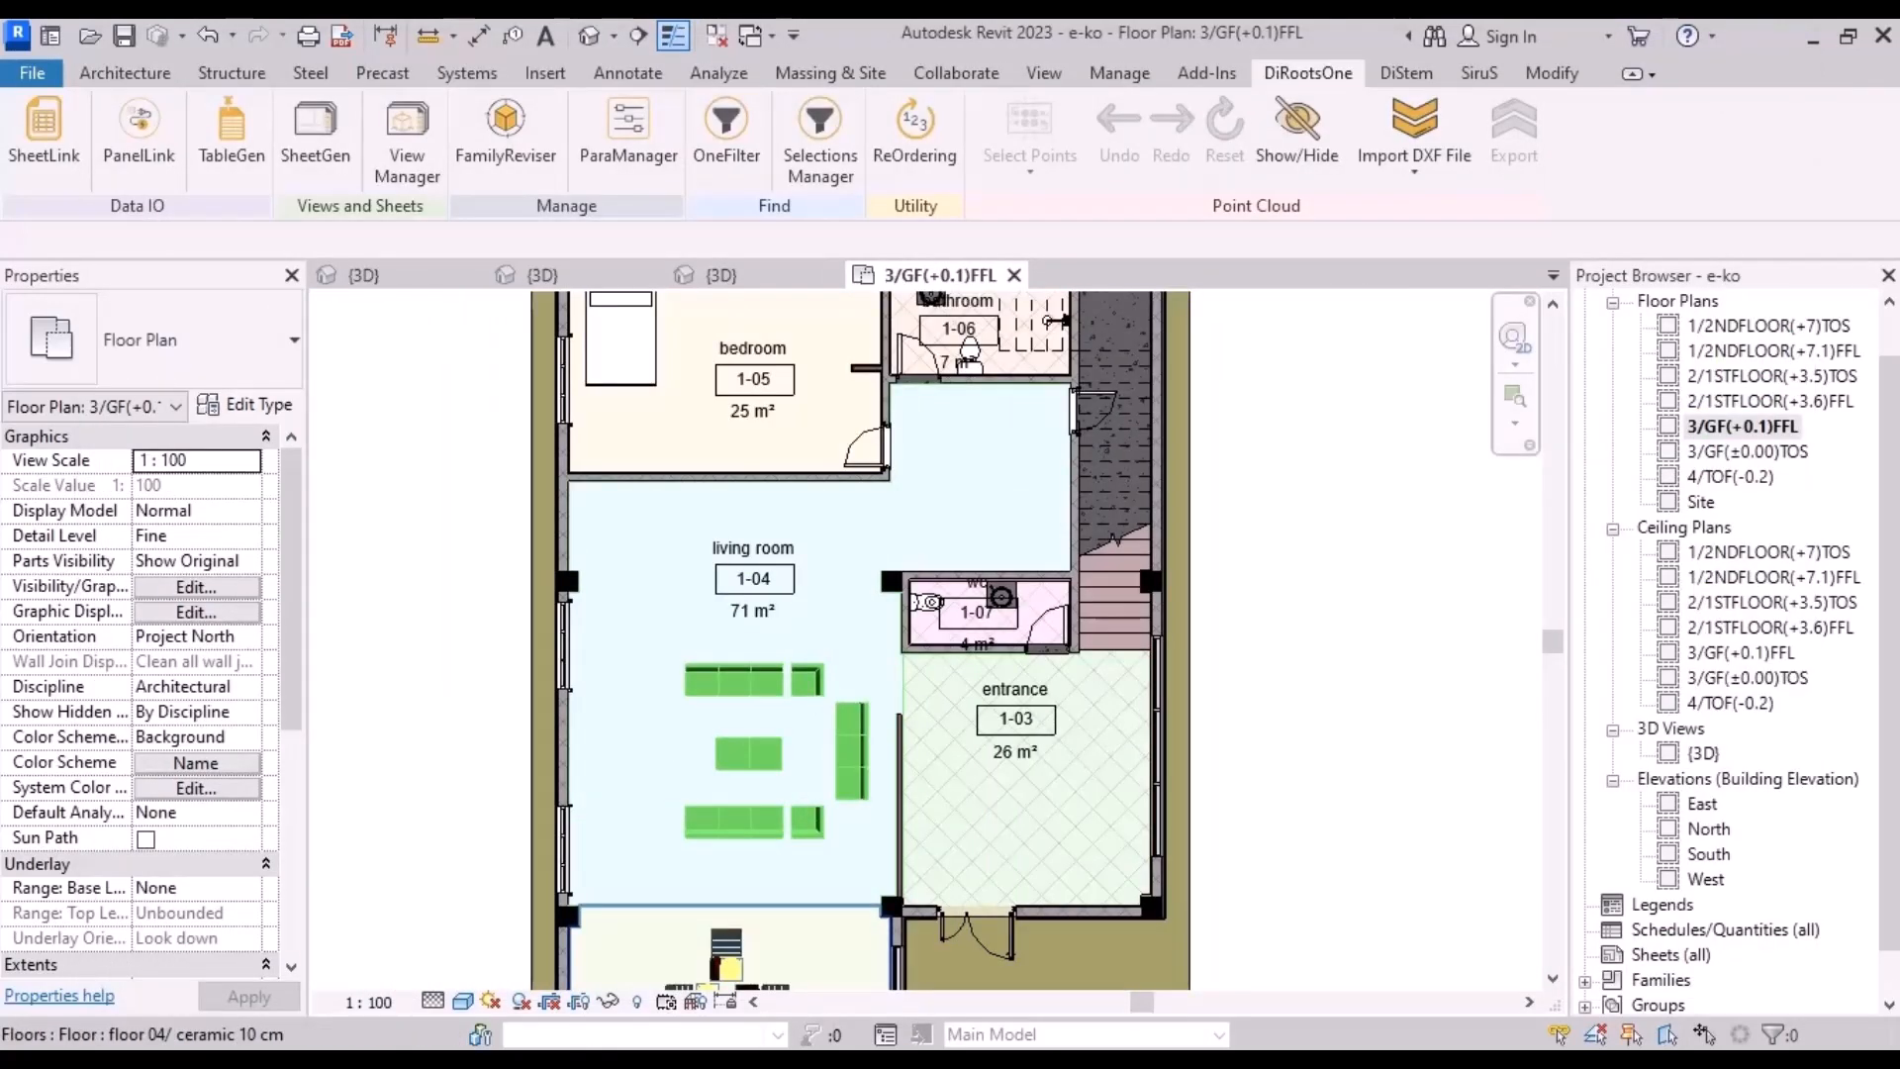
Step: Return to OneFilter and reset the color overrides for the current view only
left_click(730, 1019)
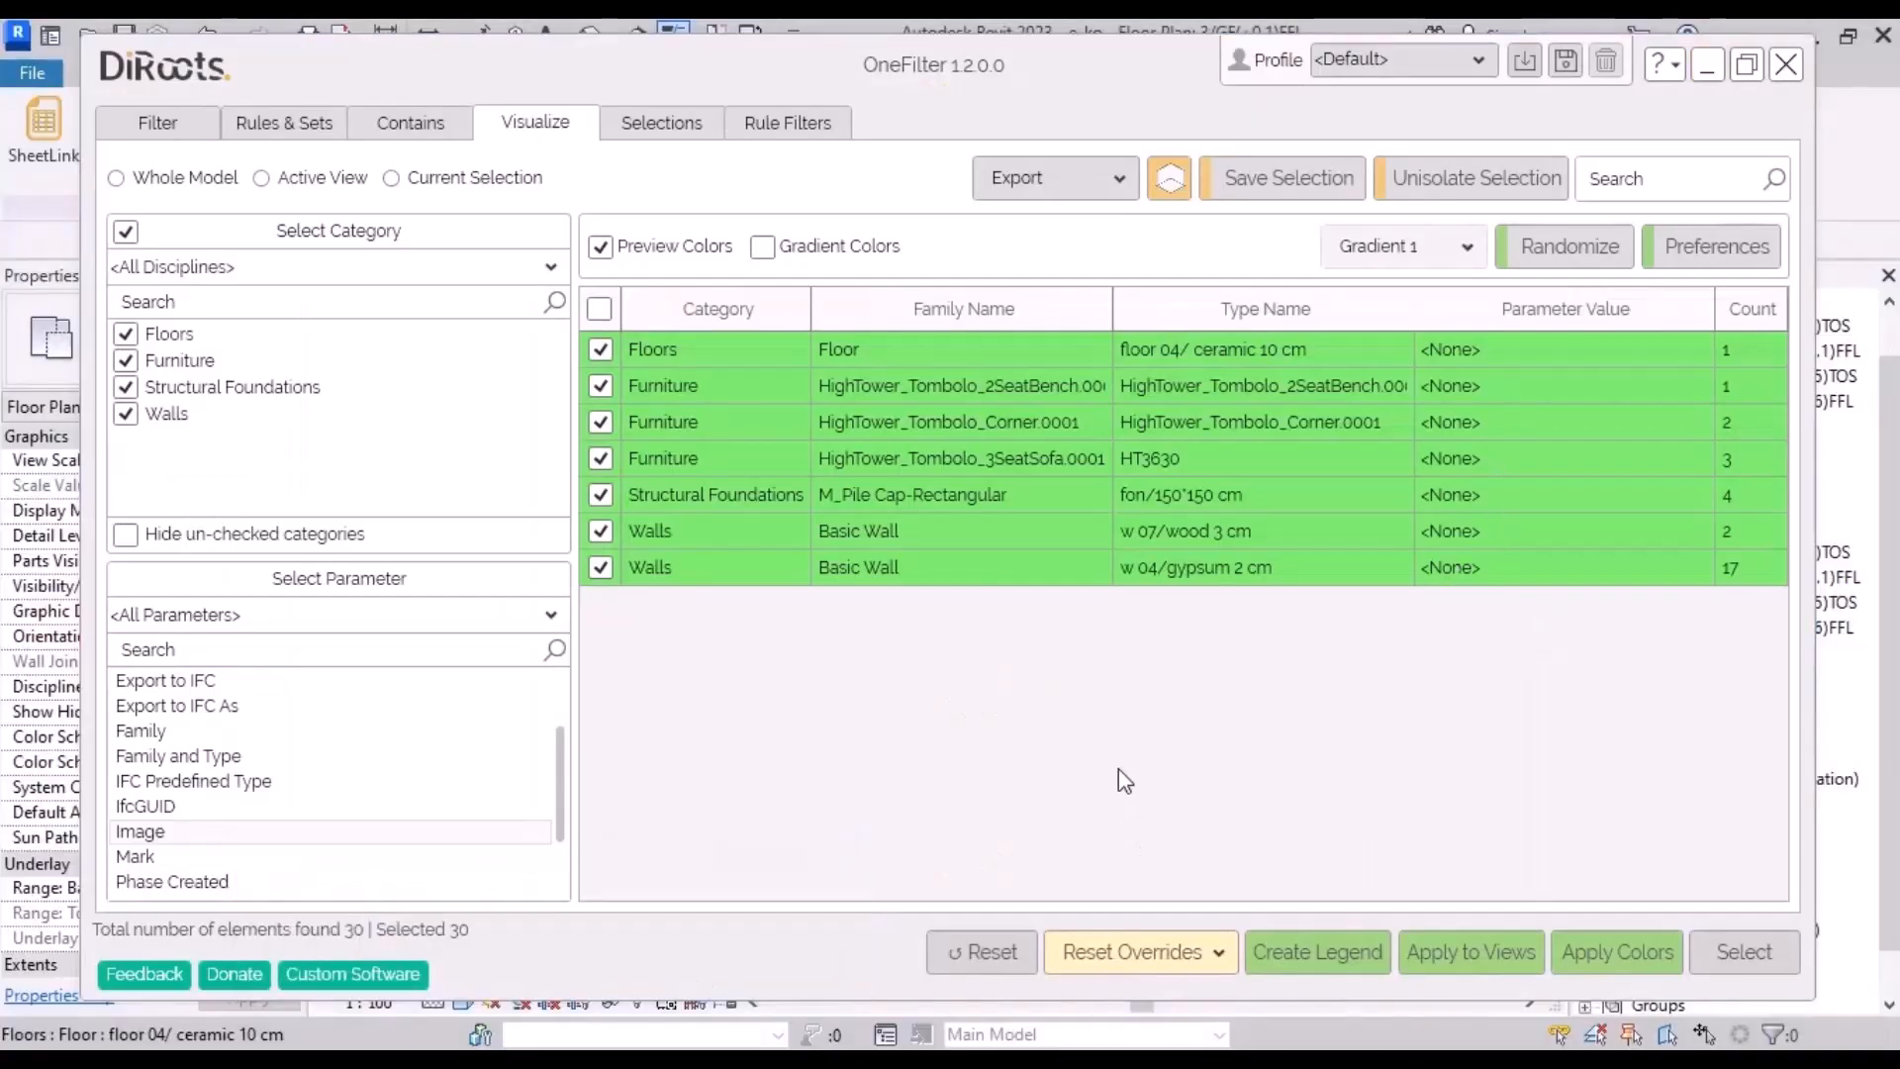
left_click(1086, 962)
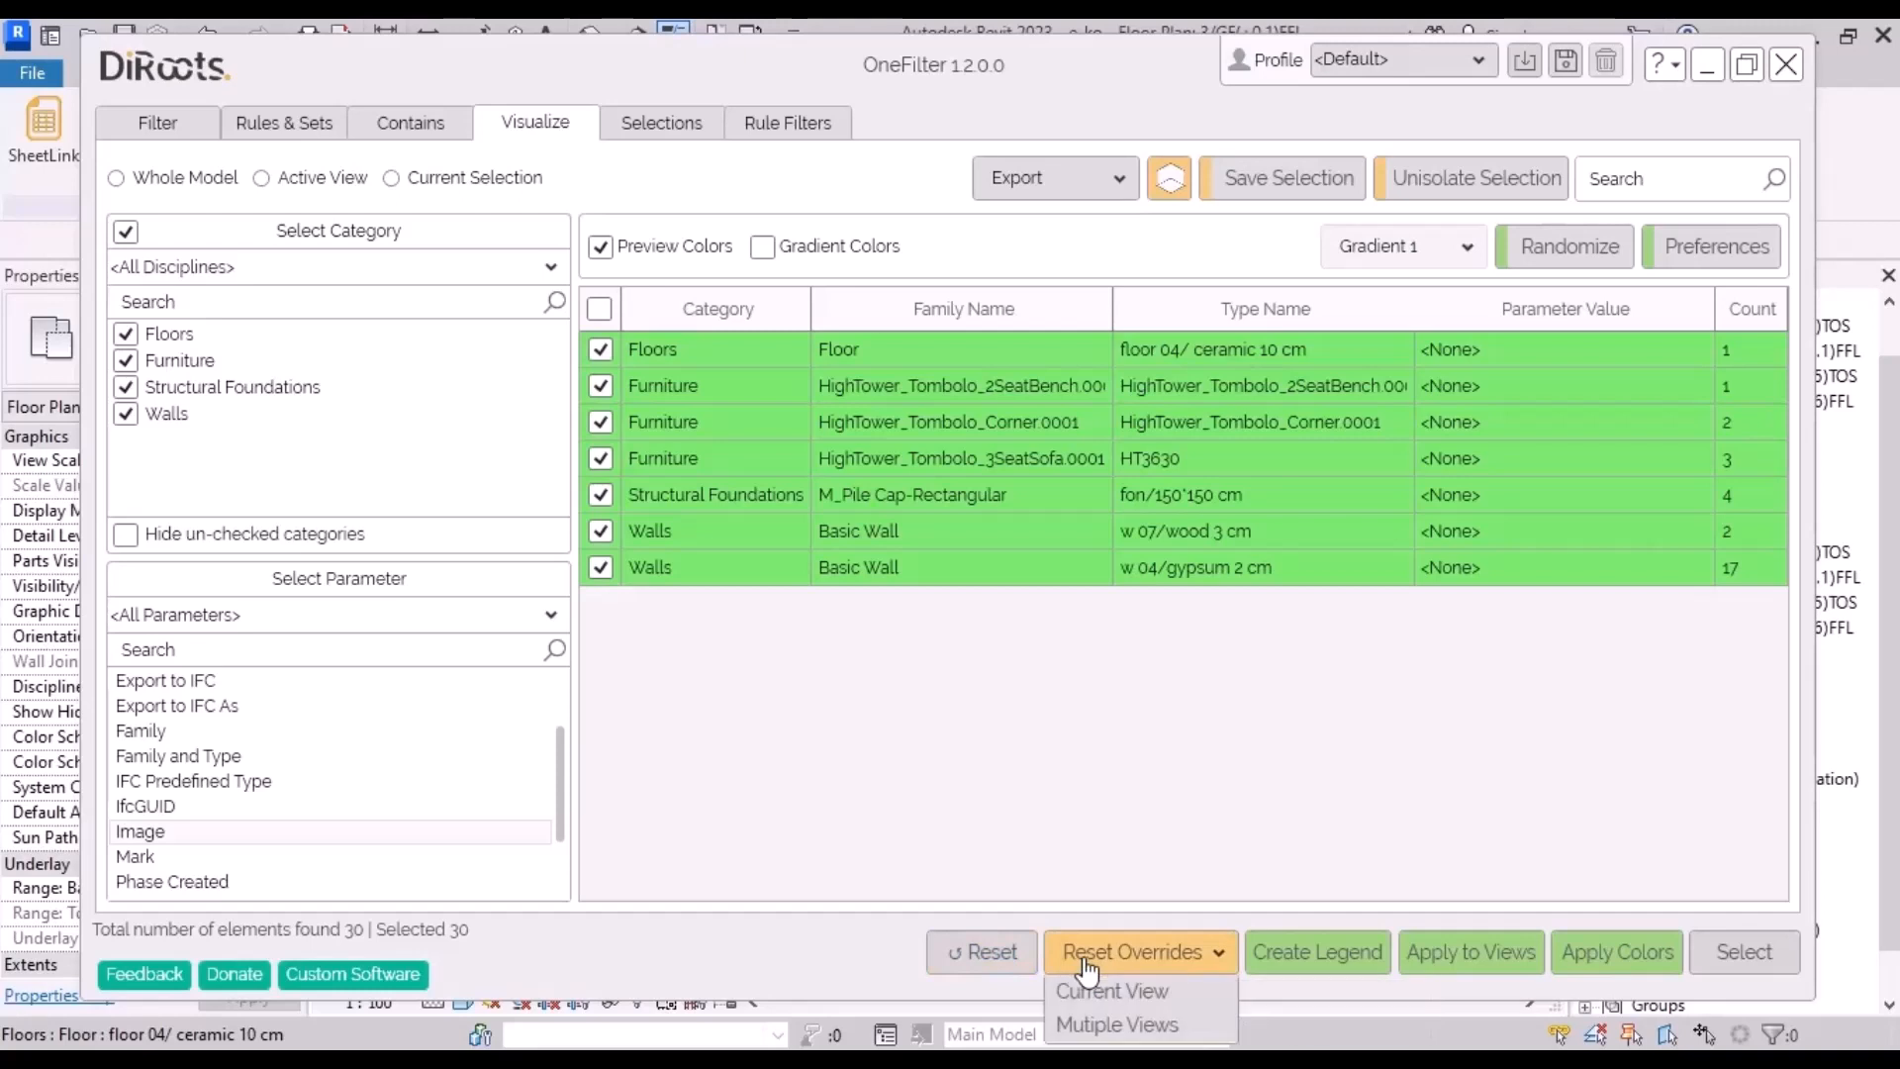
left_click(1188, 994)
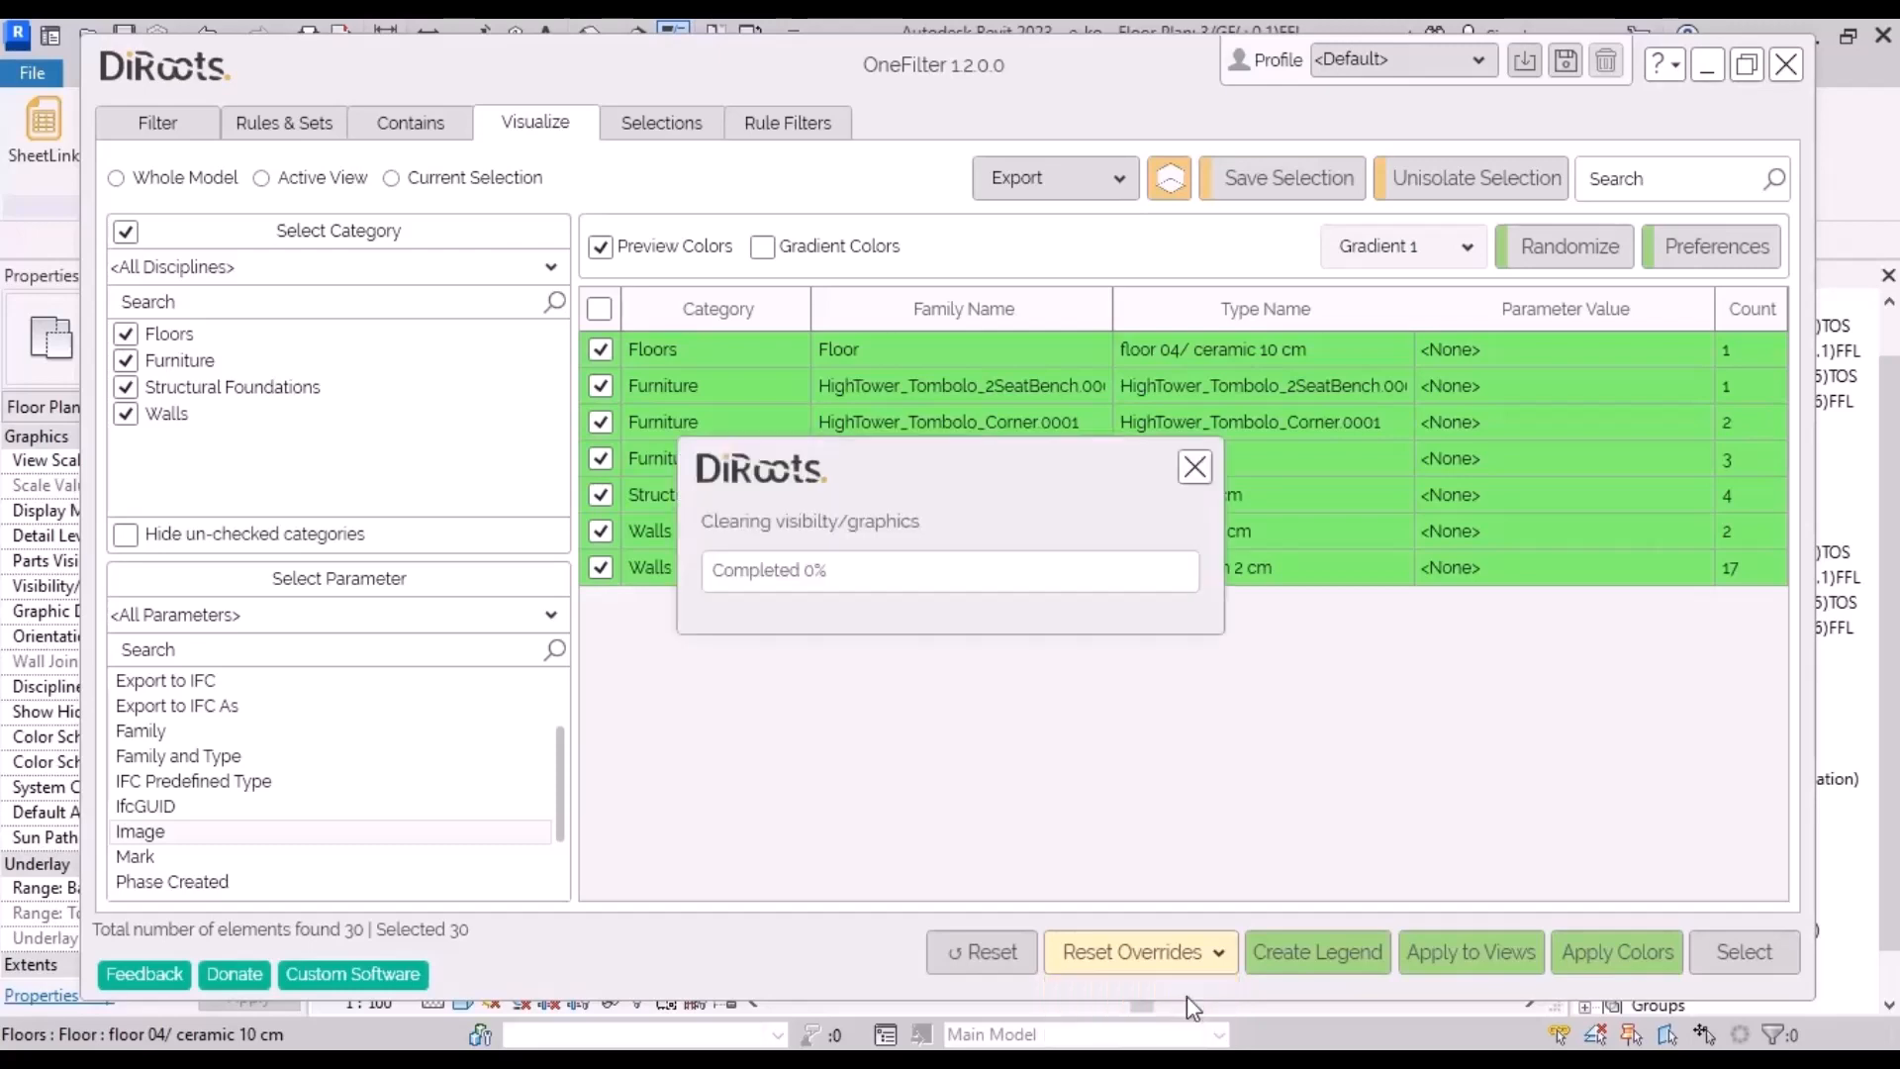
left_click(1103, 614)
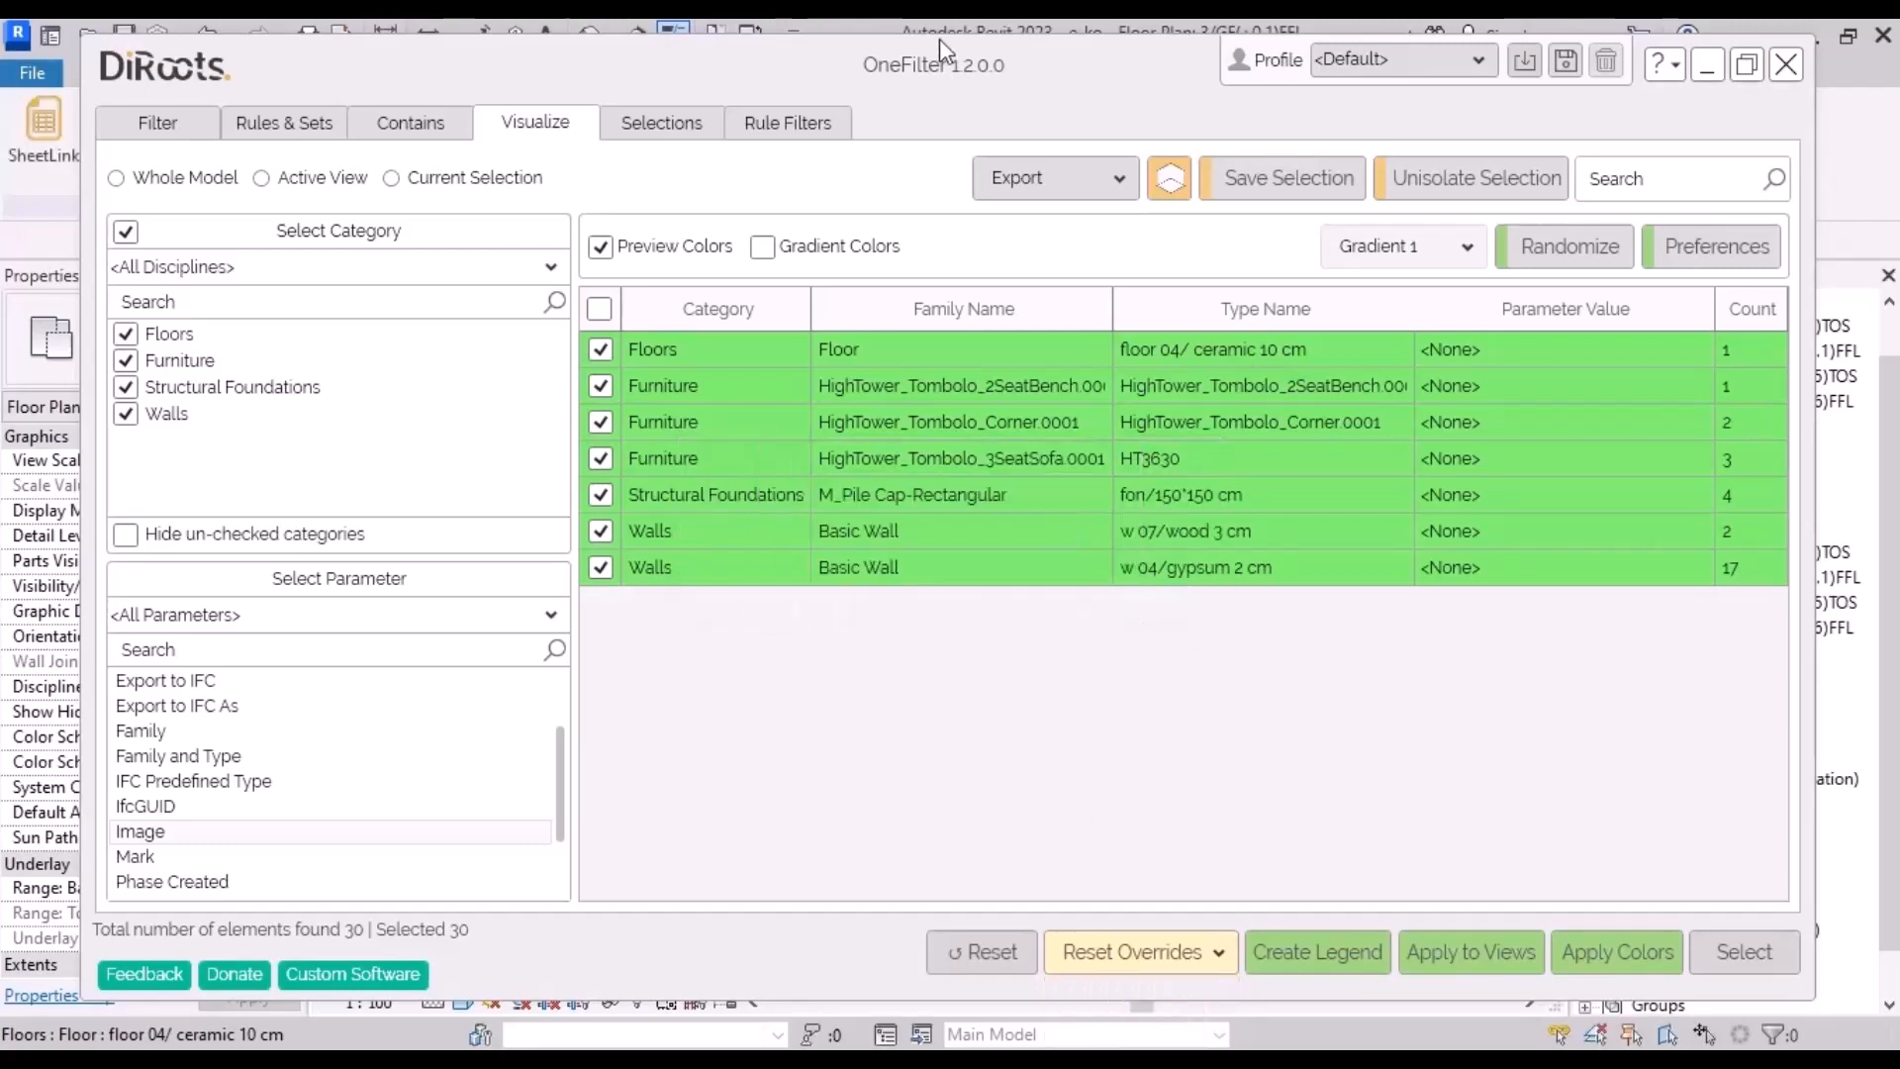
Step: Reset OneFilter's Visualize and Contains settings to clear the listed living room elements, and open Rules & Sets
left_click_drag(953, 49, 964, 98)
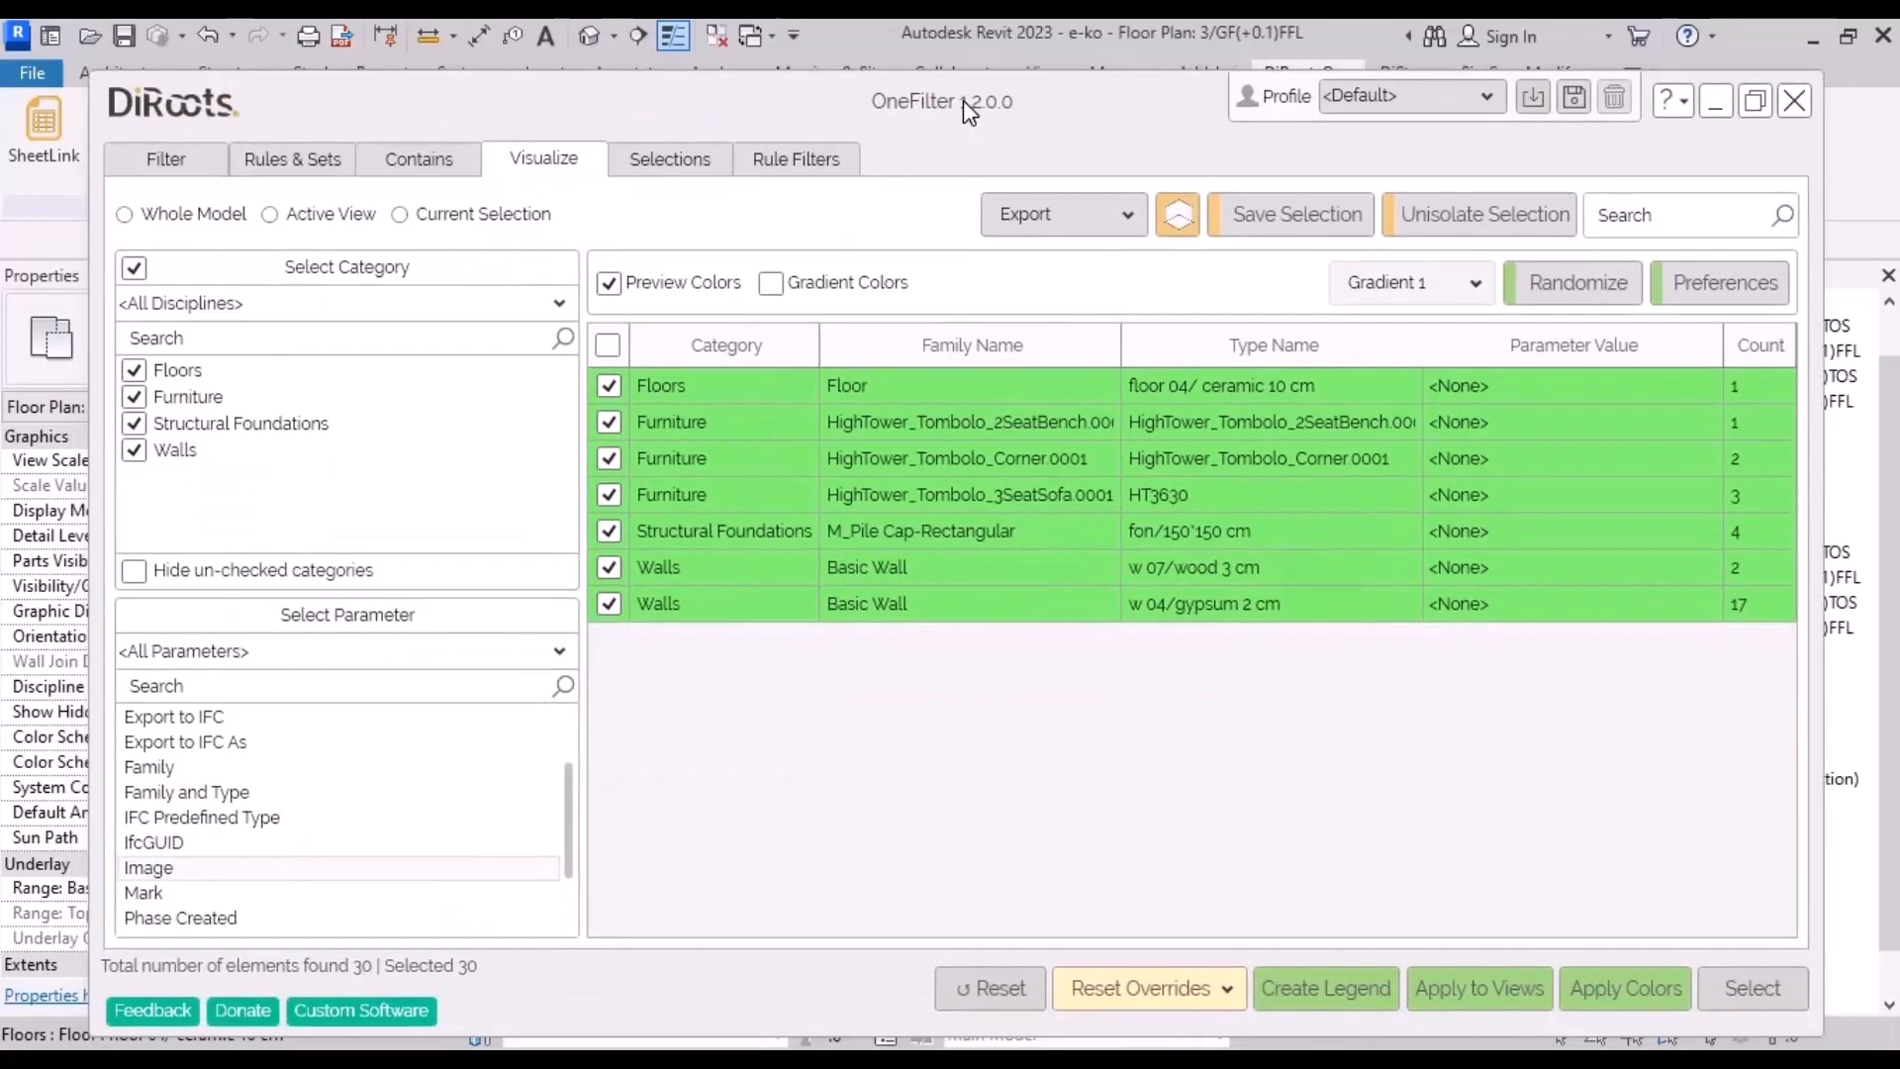
left_click(996, 989)
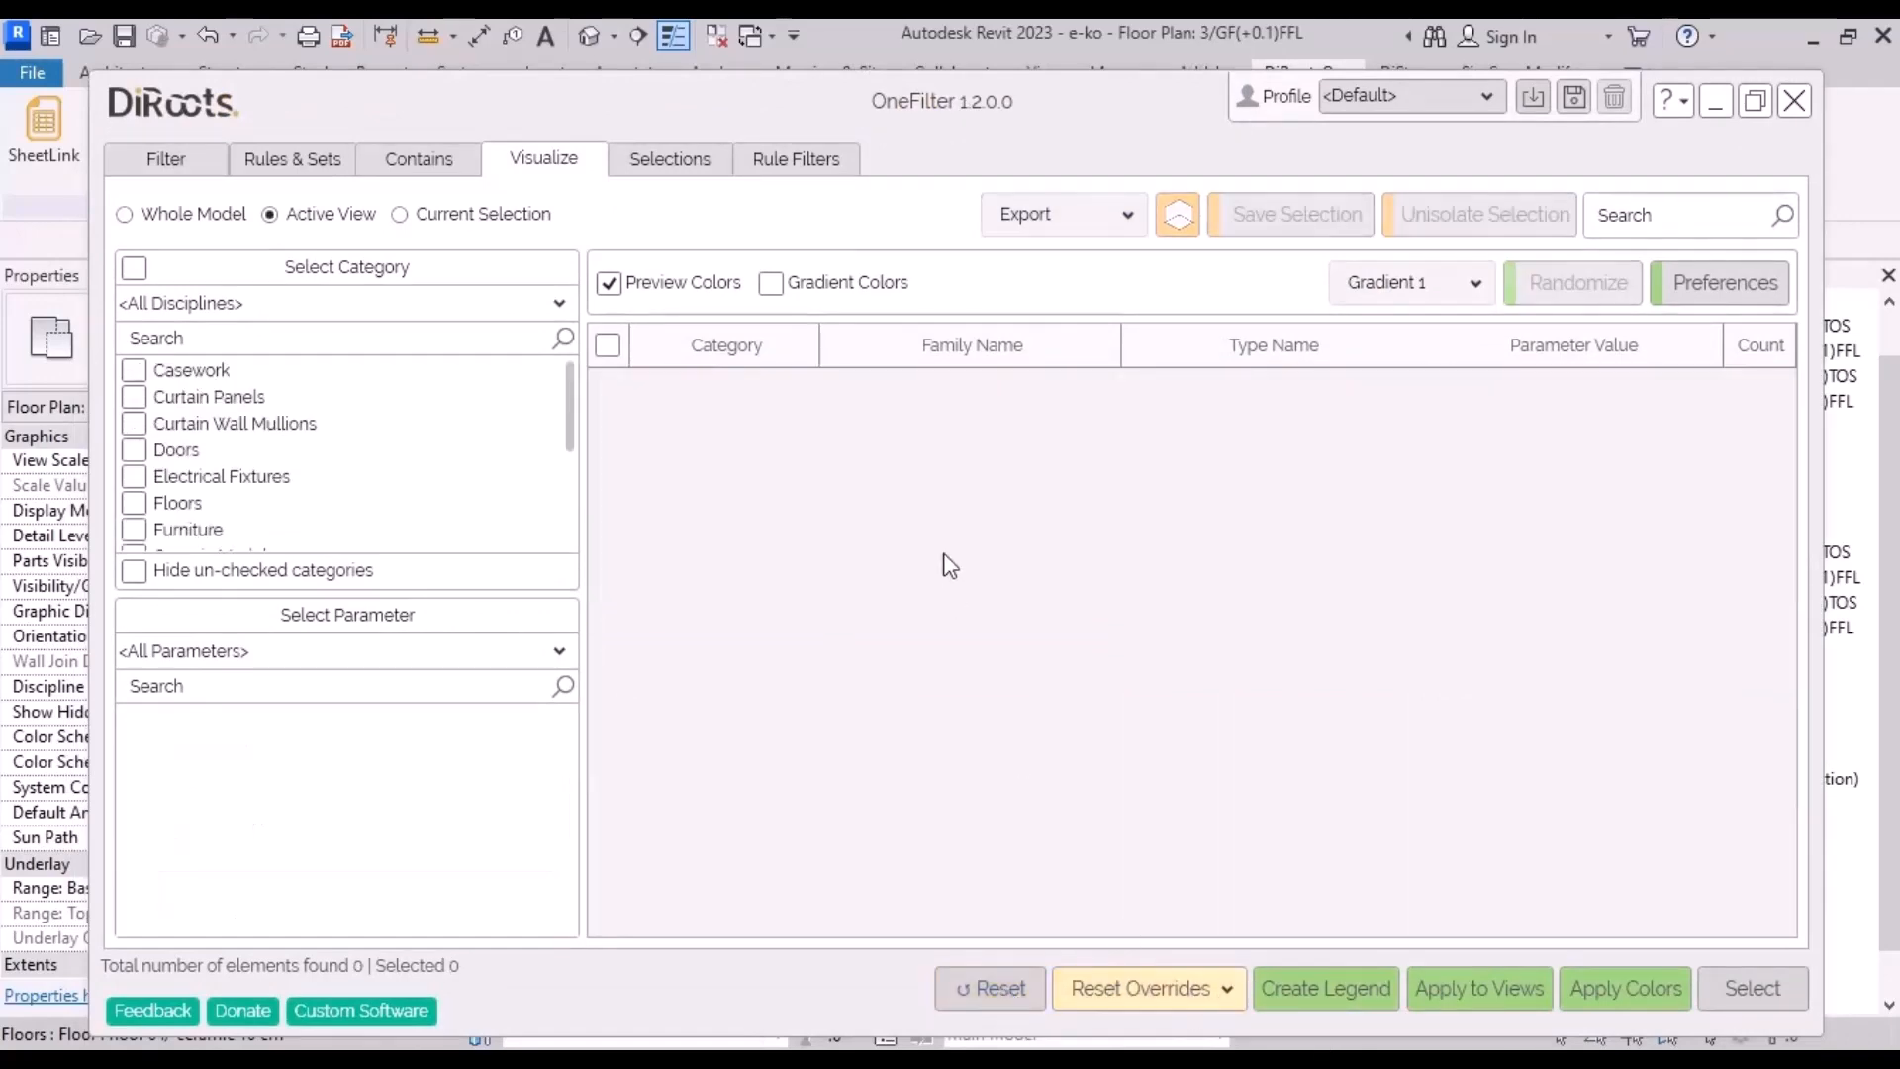
left_click(411, 167)
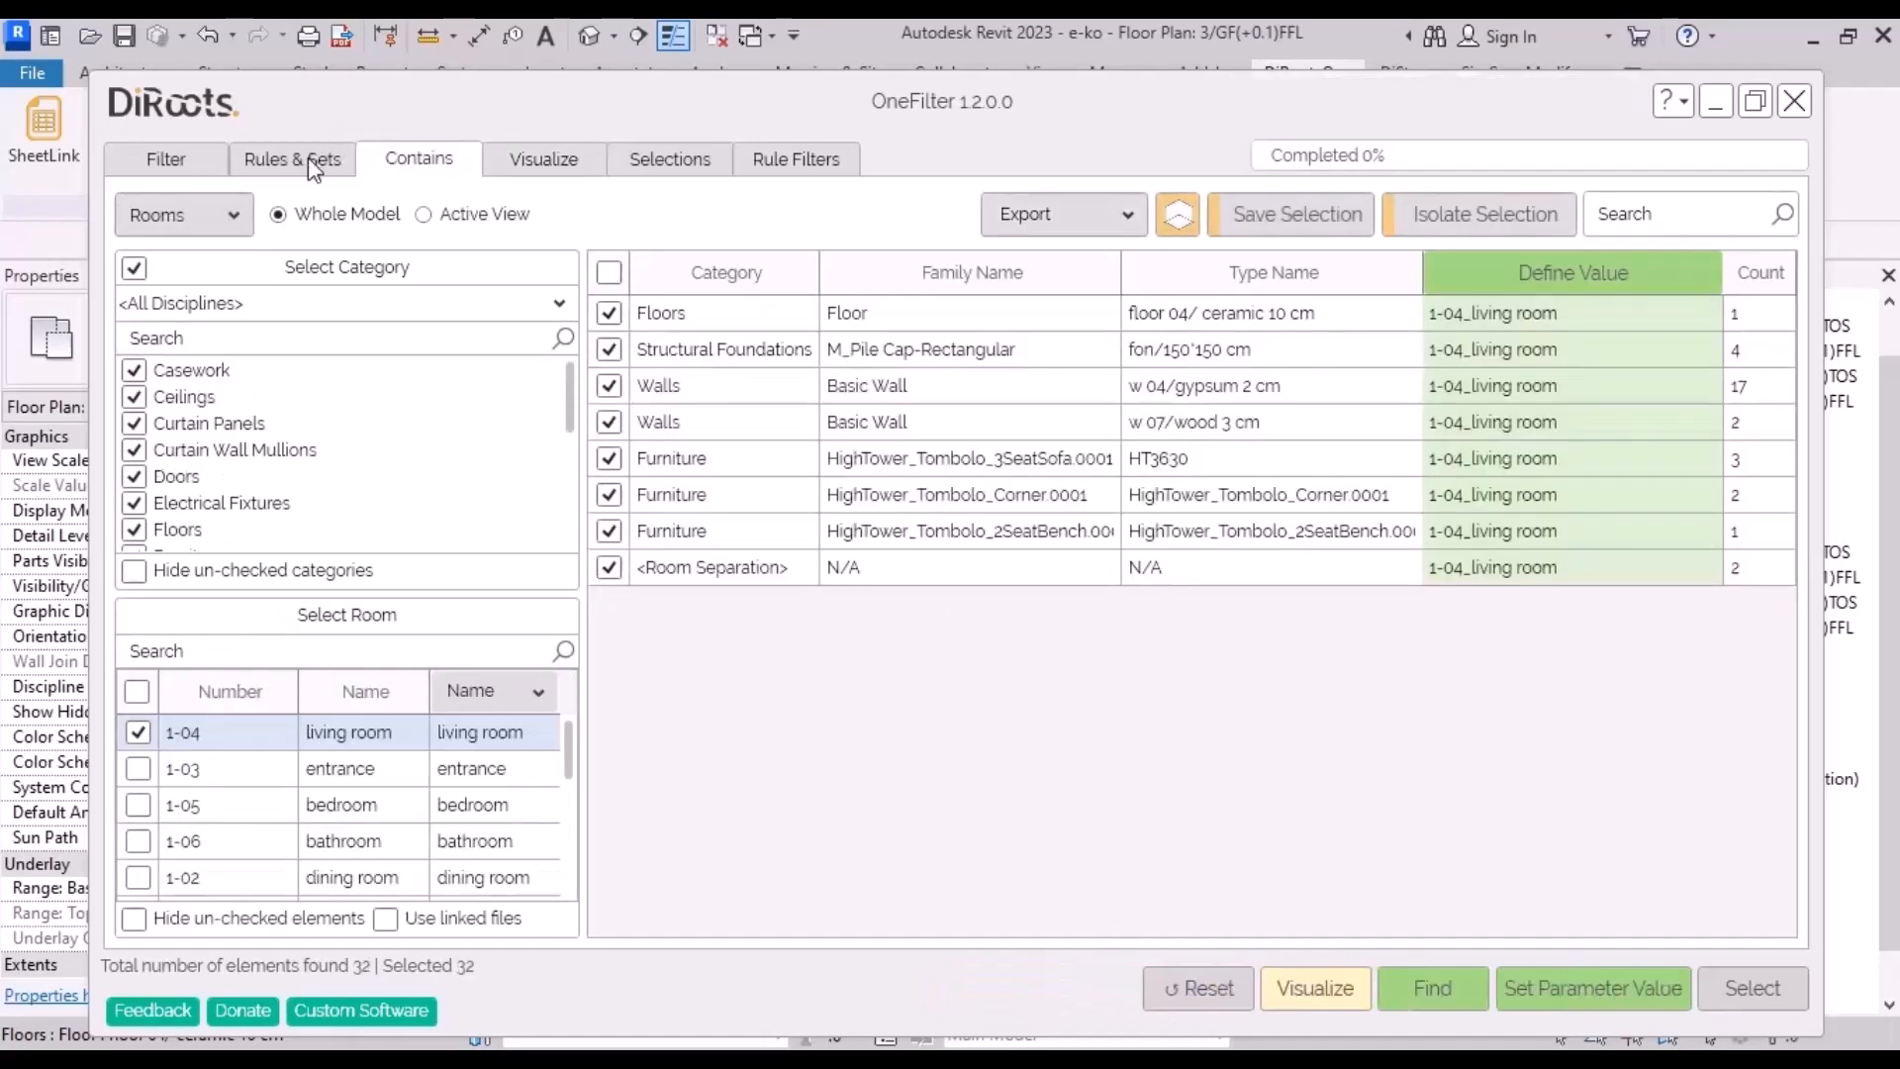
left_click(307, 161)
left_click(371, 168)
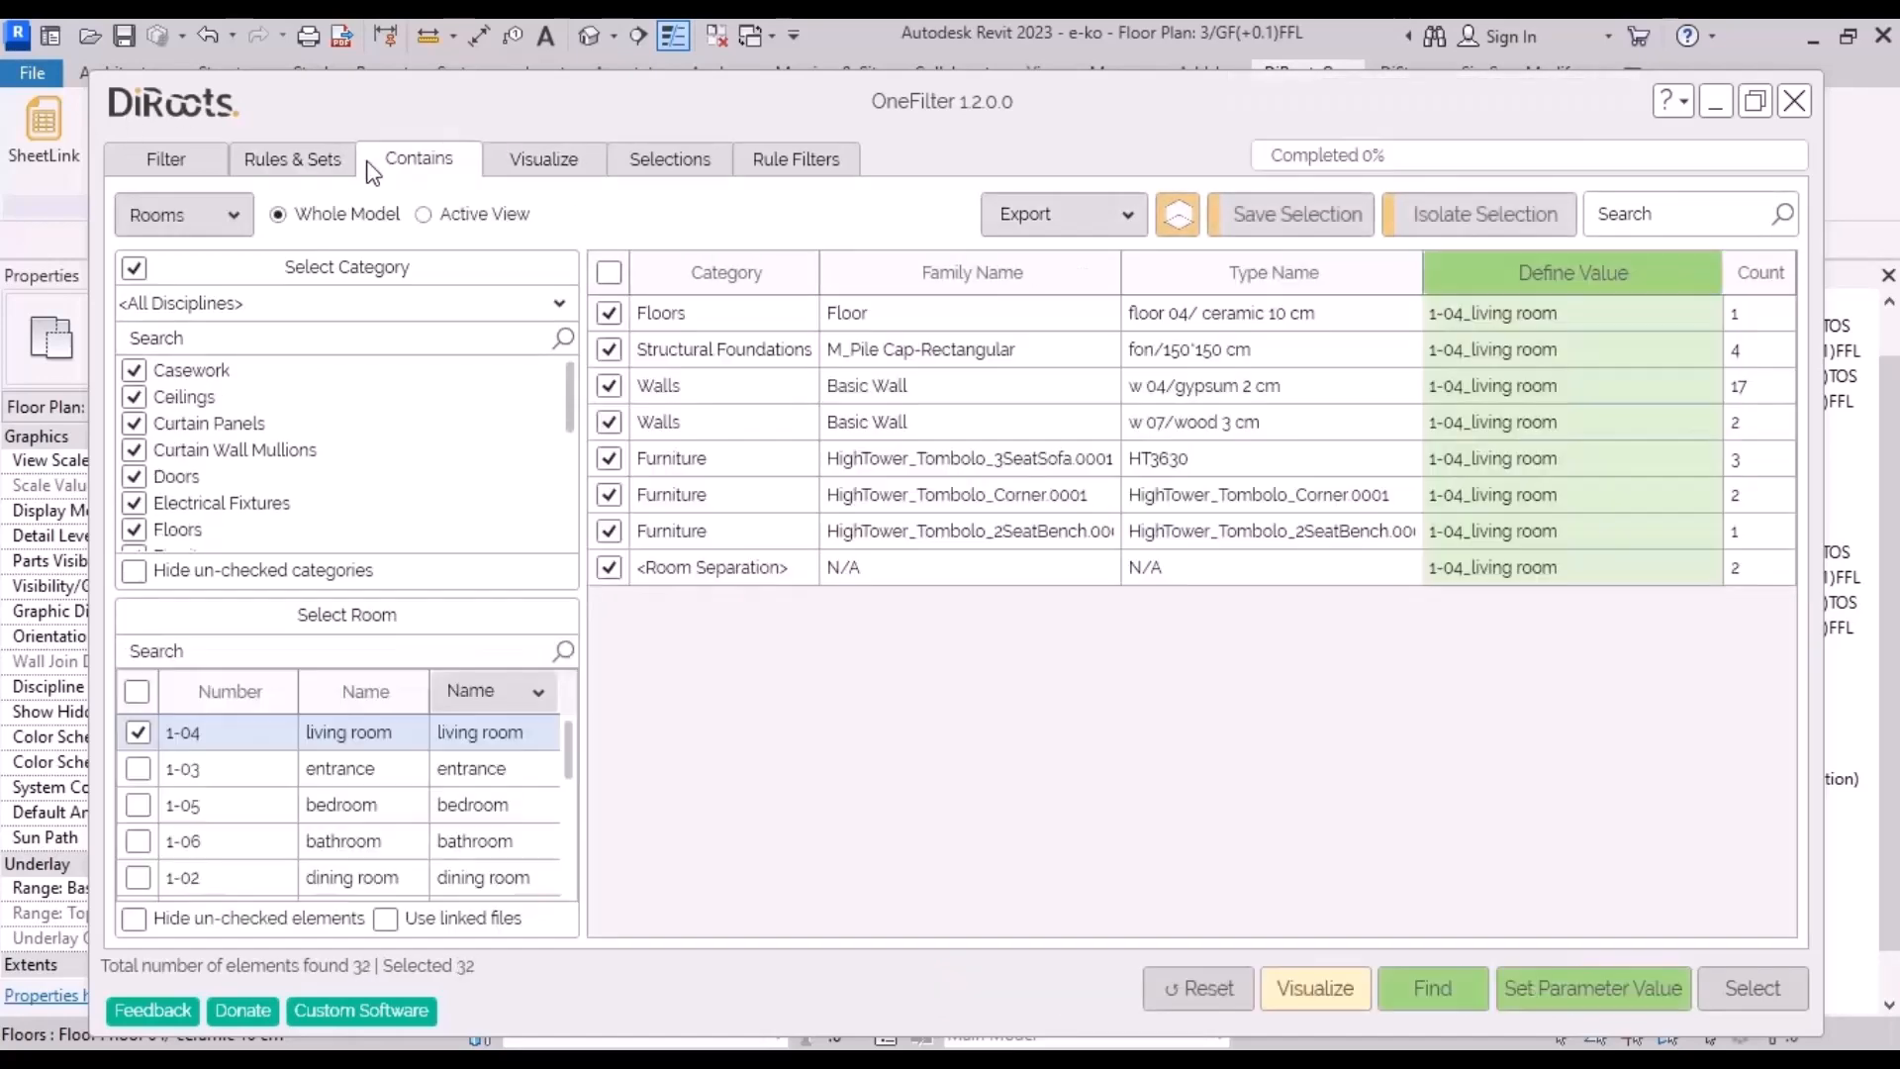
left_click(1198, 989)
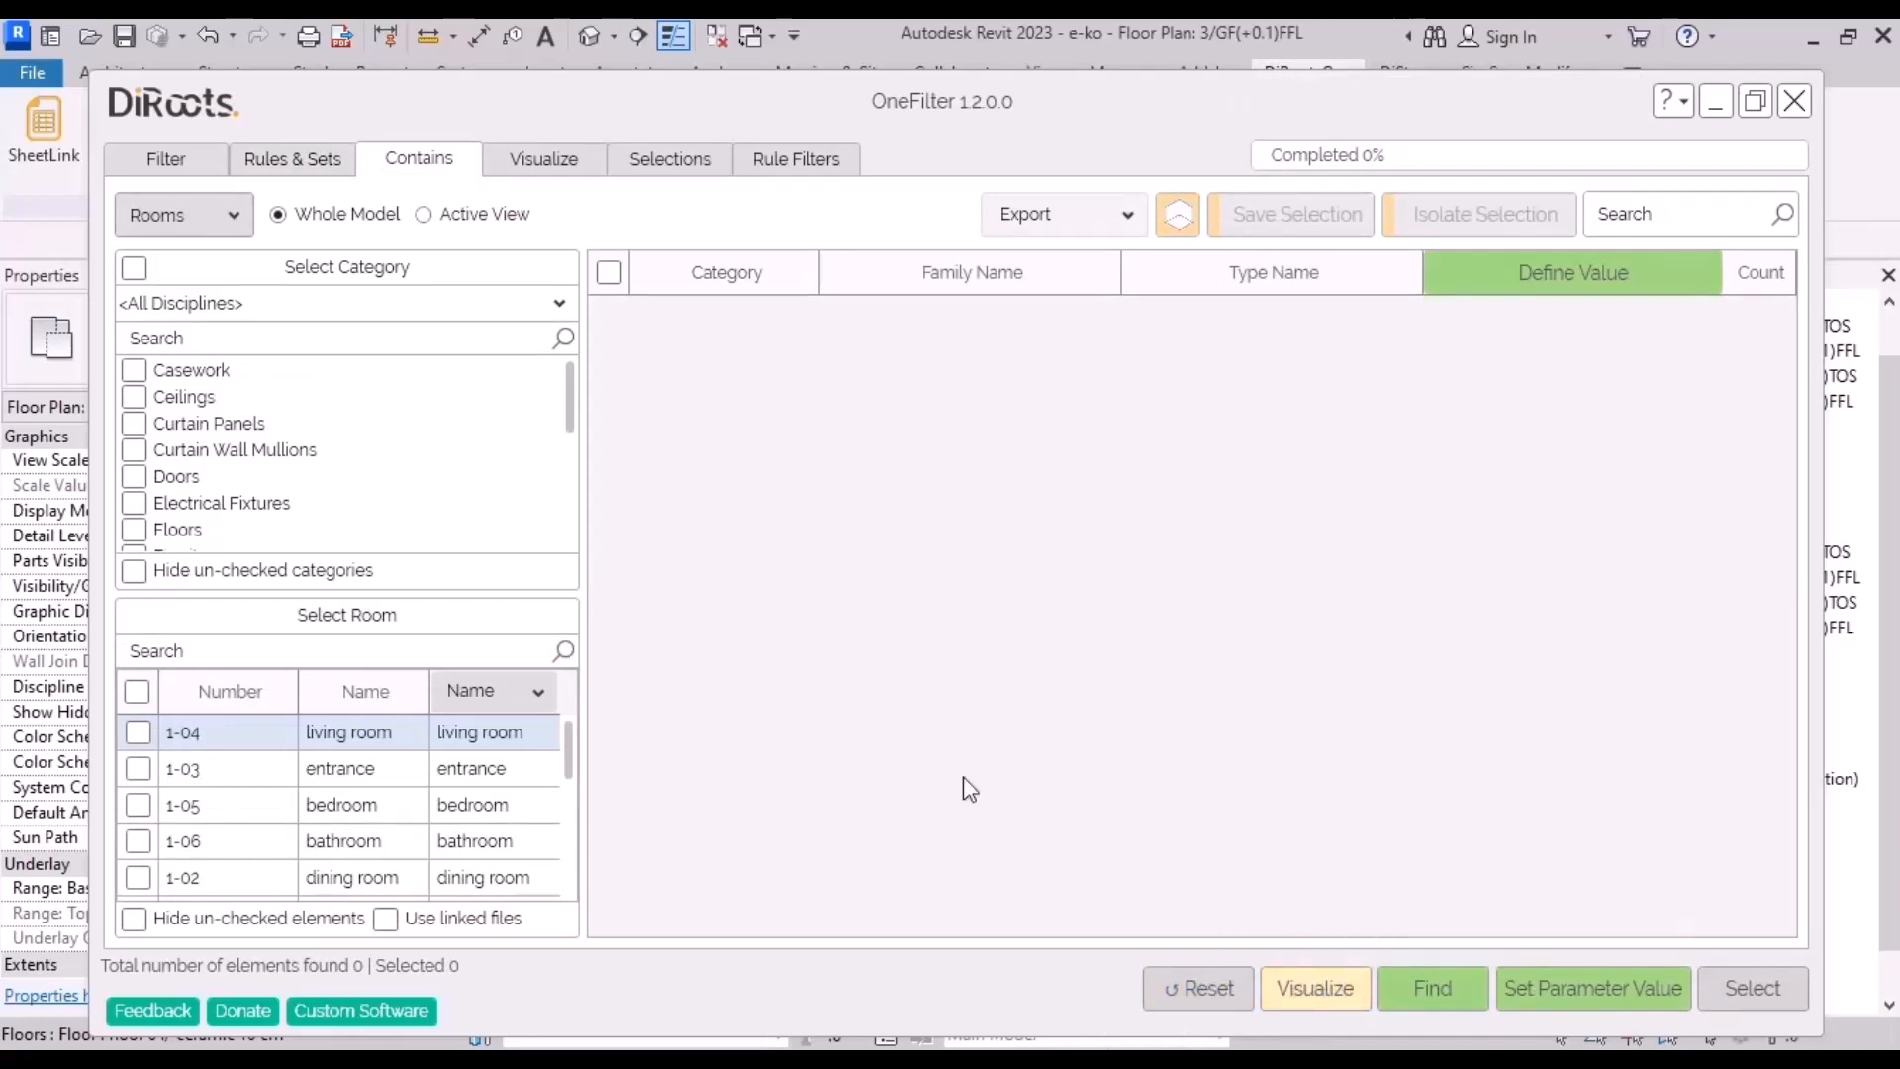
left_click(296, 159)
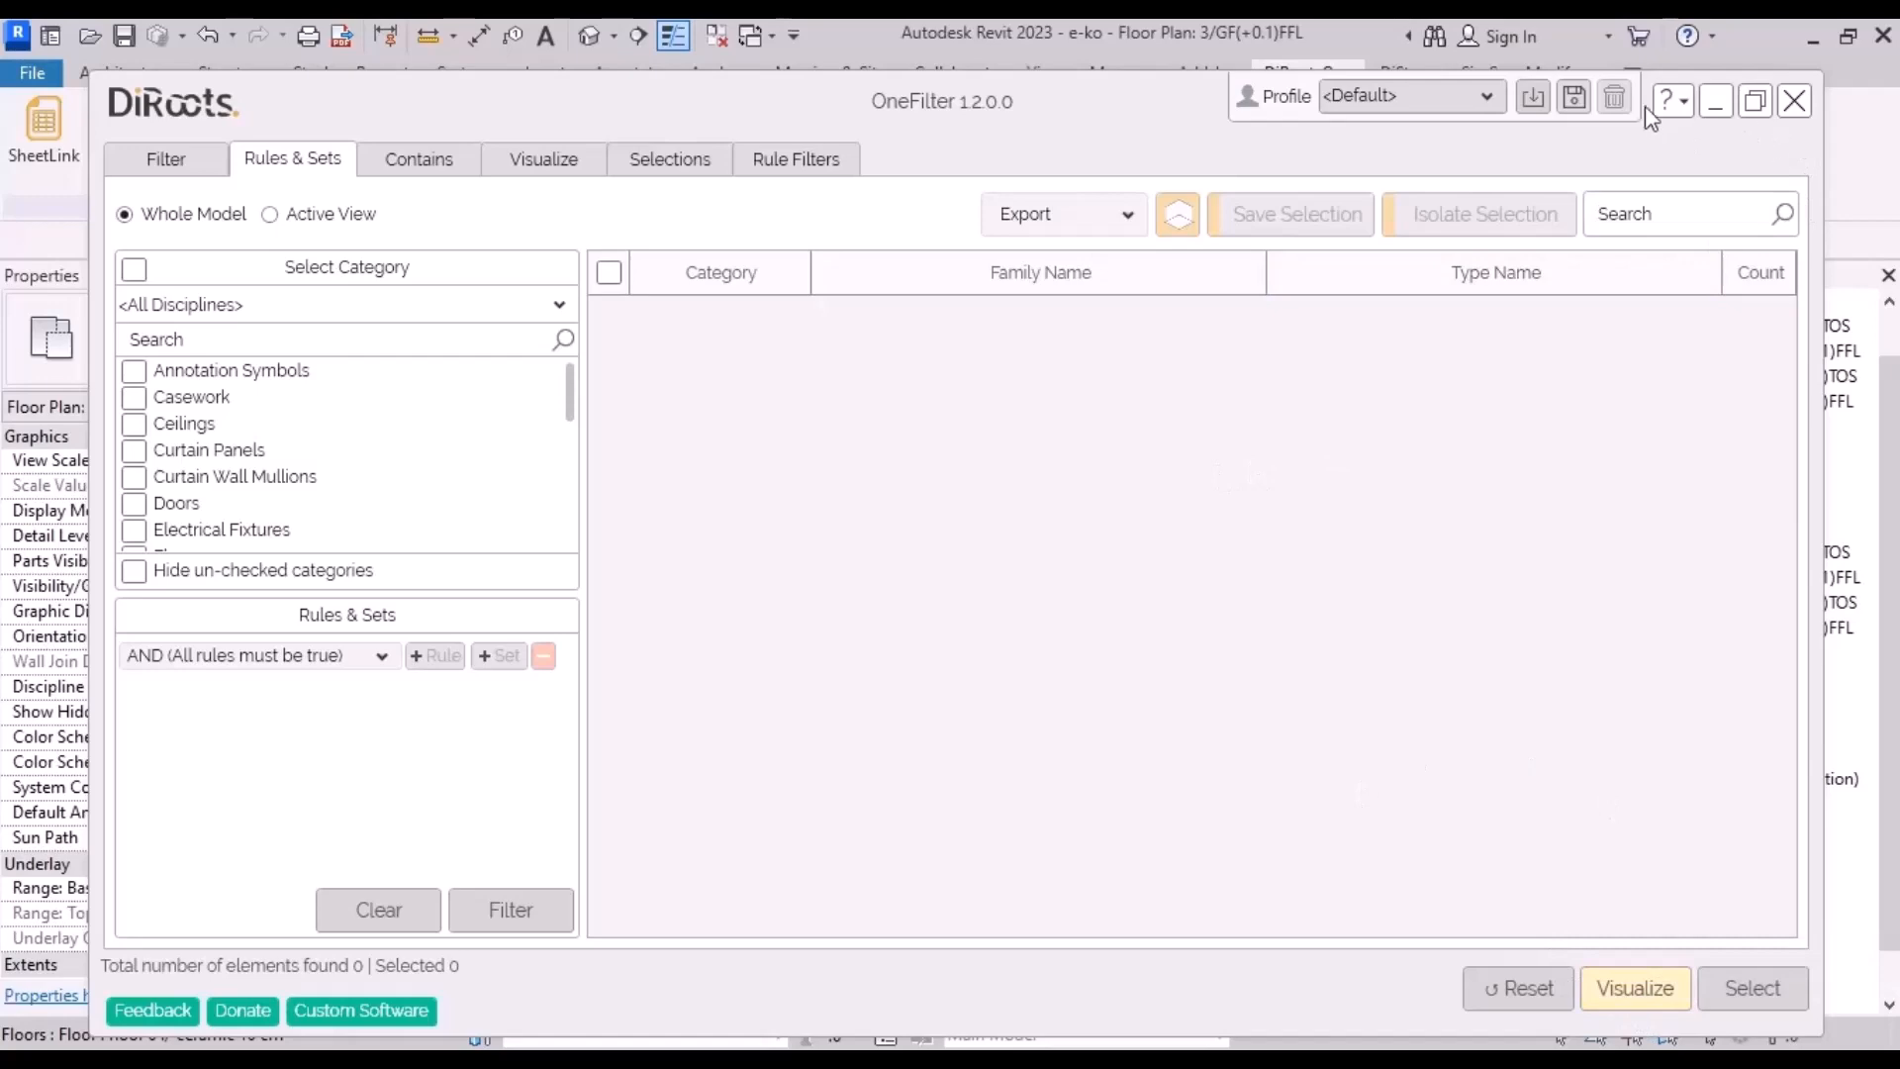
Step: Close OneFilter and the 3/GF(+0.1)FFL floor plan, and switch to the structural model's {3D} view
left_click(1793, 101)
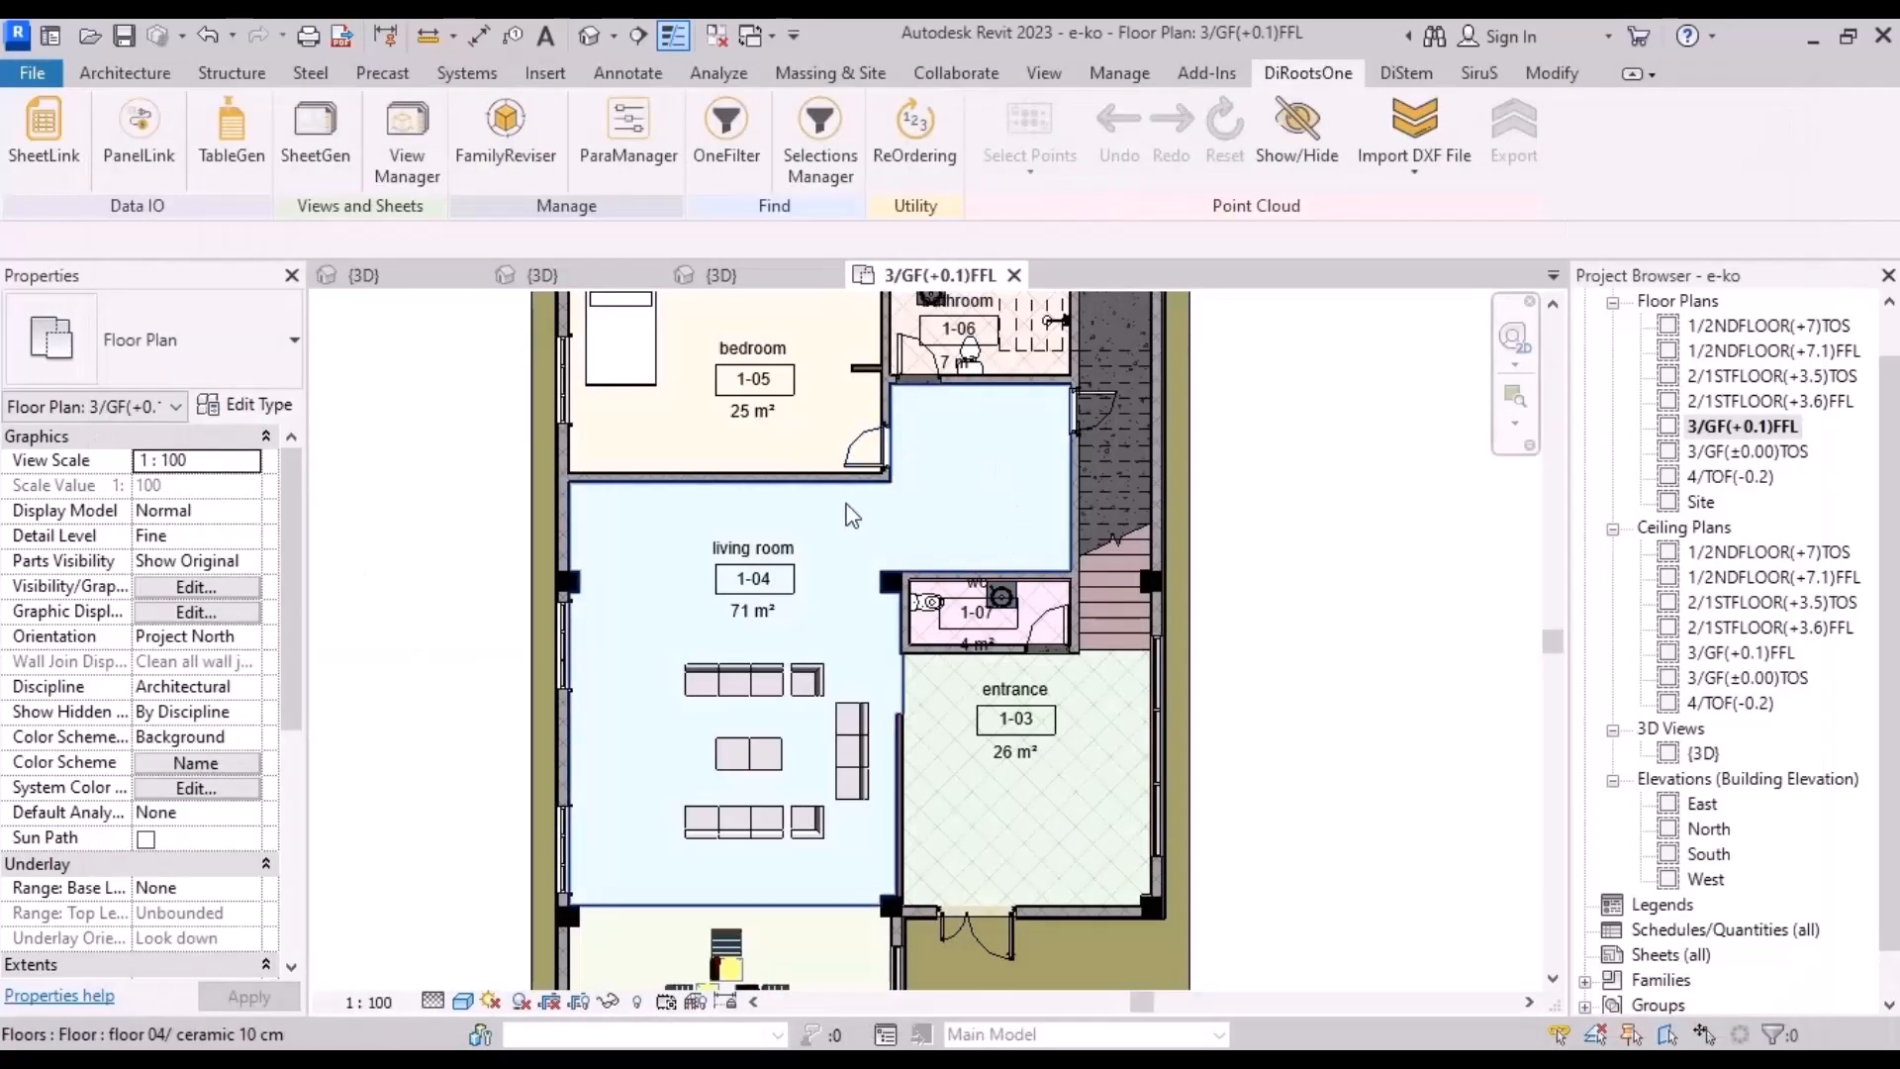
scroll(851, 515, "down", 2)
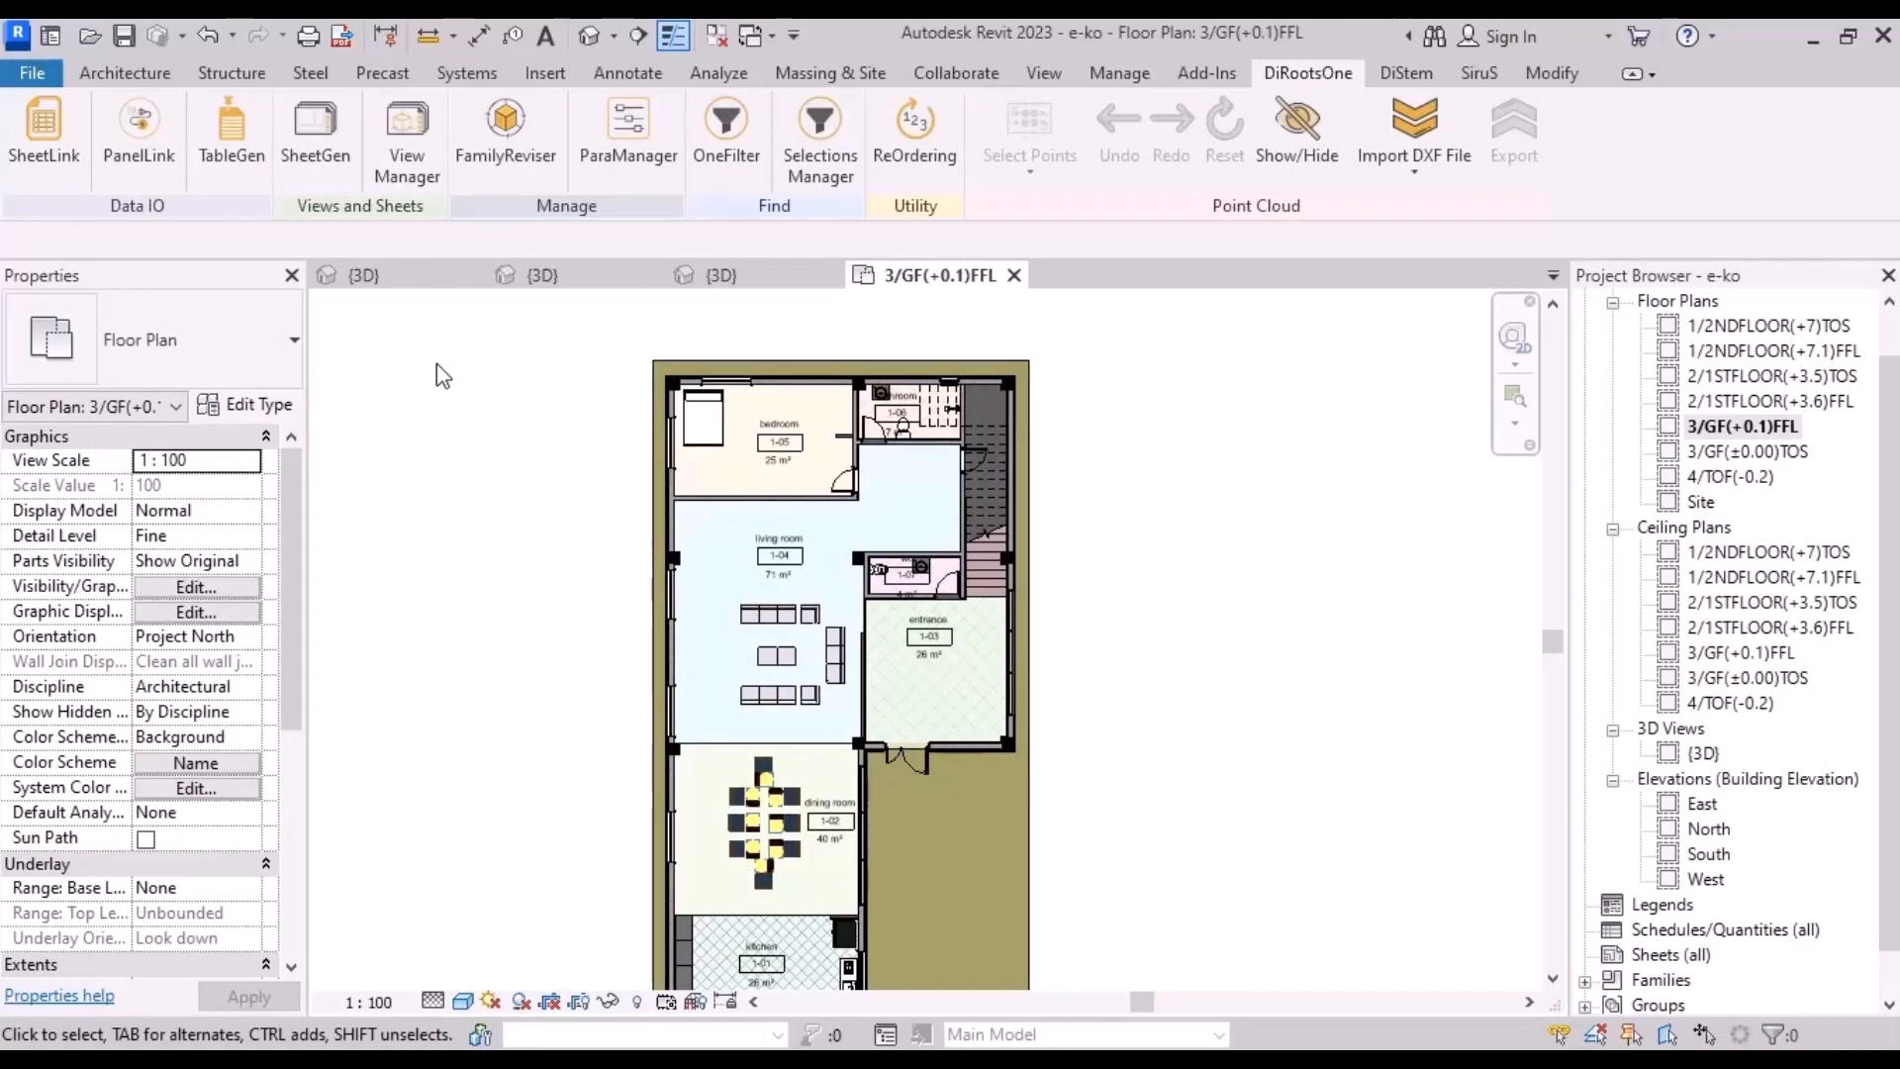
left_click(1014, 275)
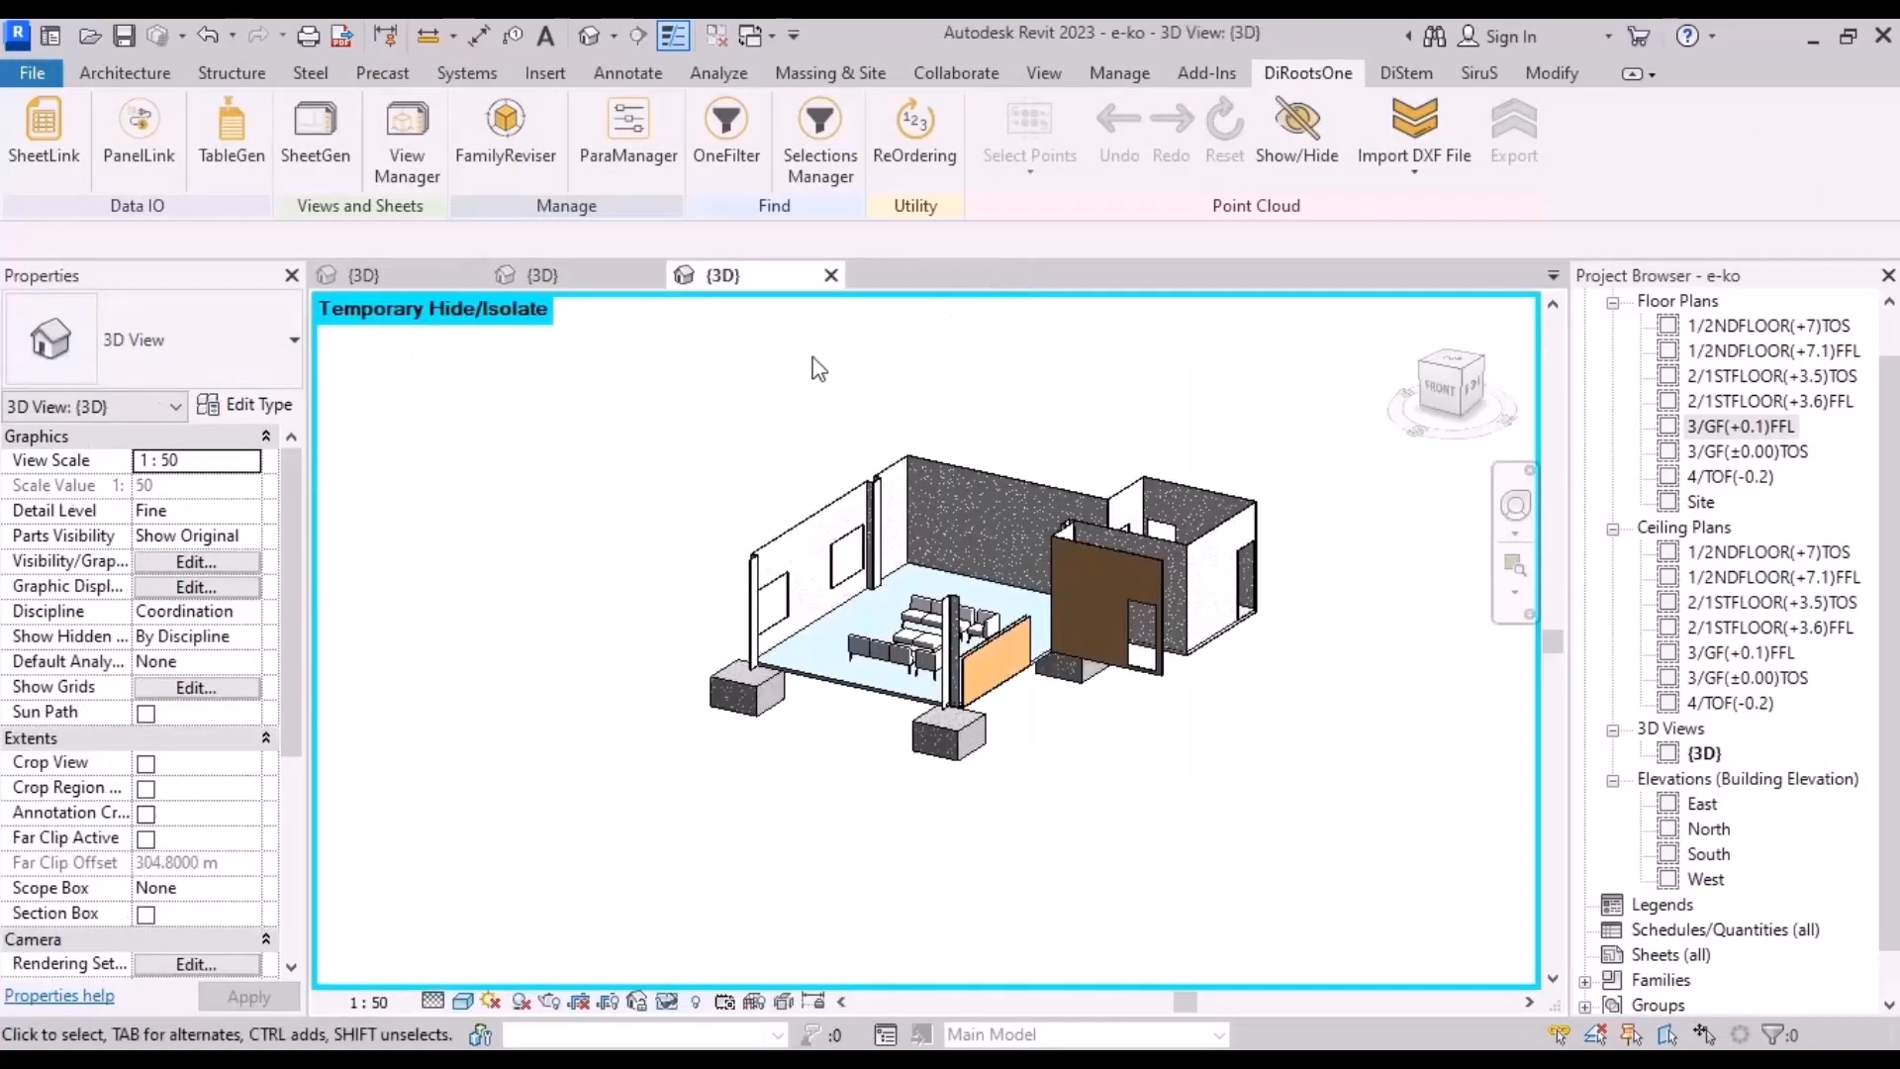
left_click(364, 275)
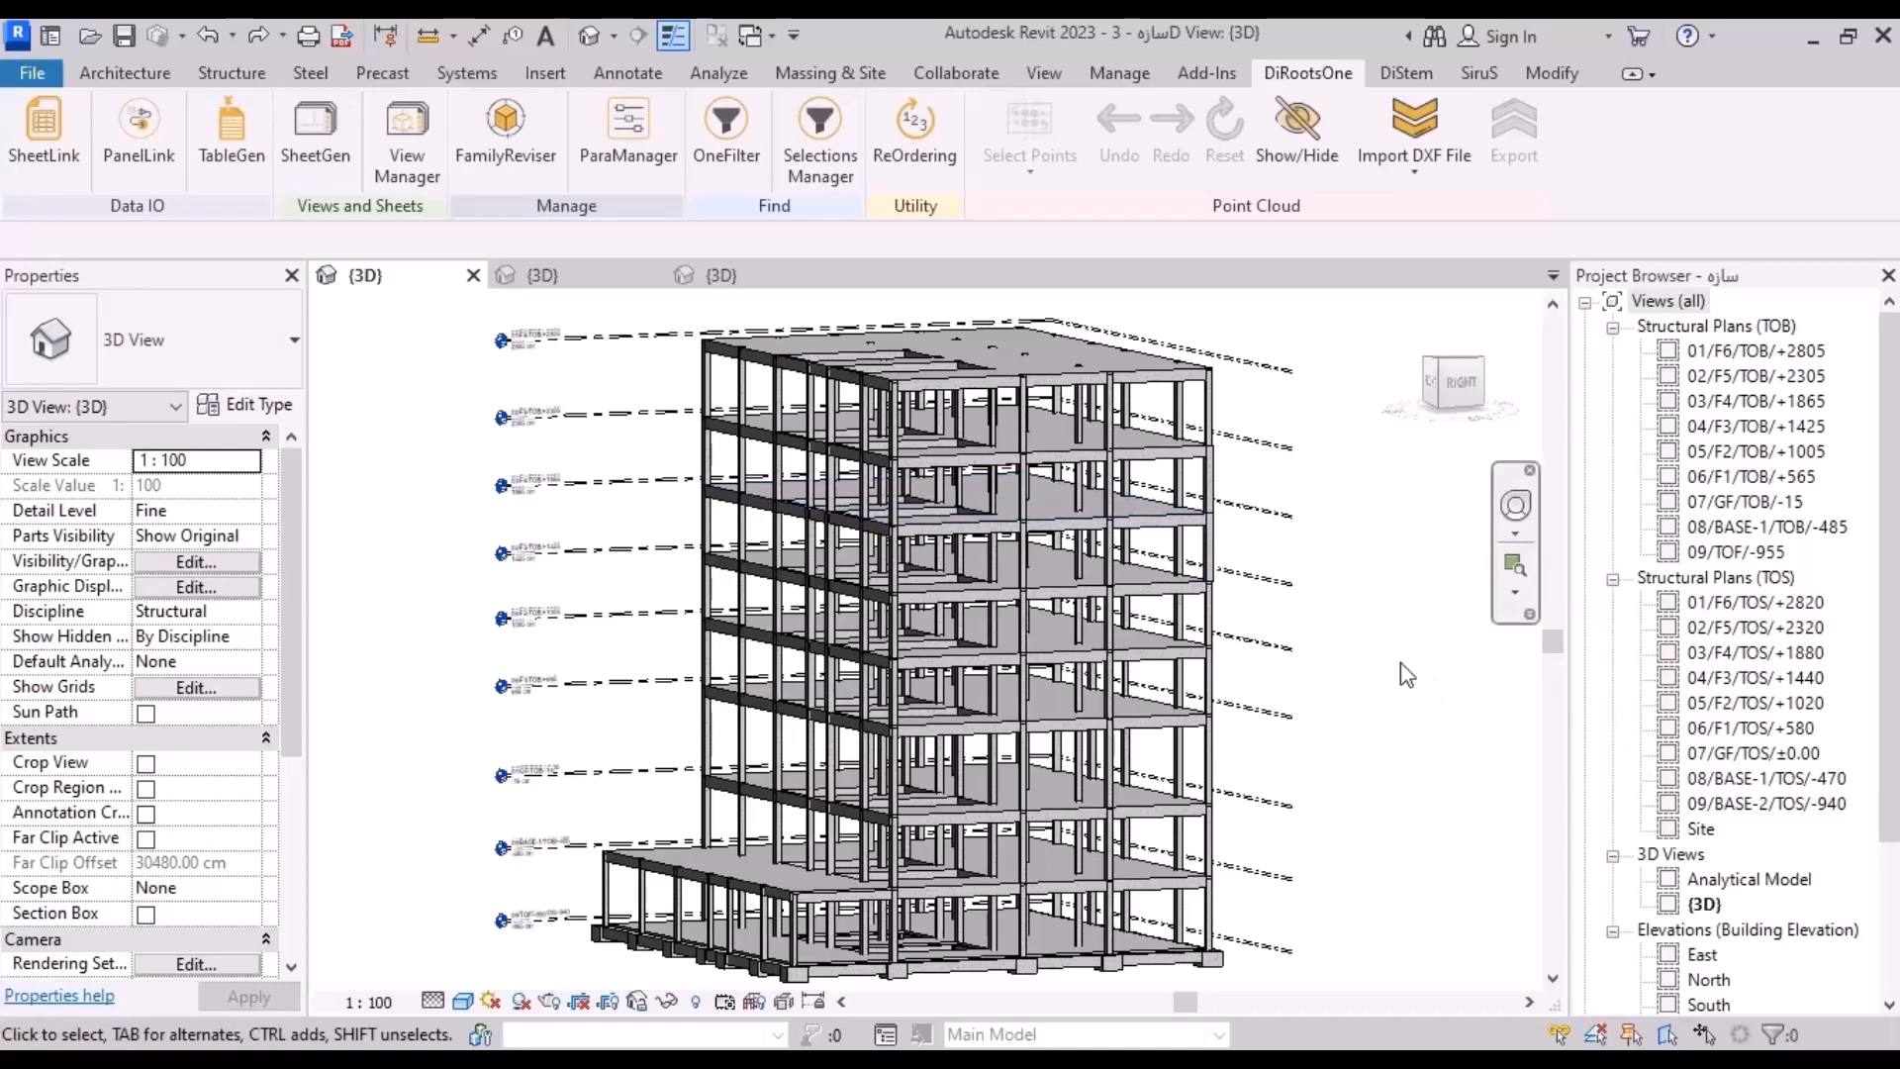
Step: Open OneFilter's Visualize mode for the active view, list Structural Columns by Base Level, and review the assigned colors
left_click(718, 174)
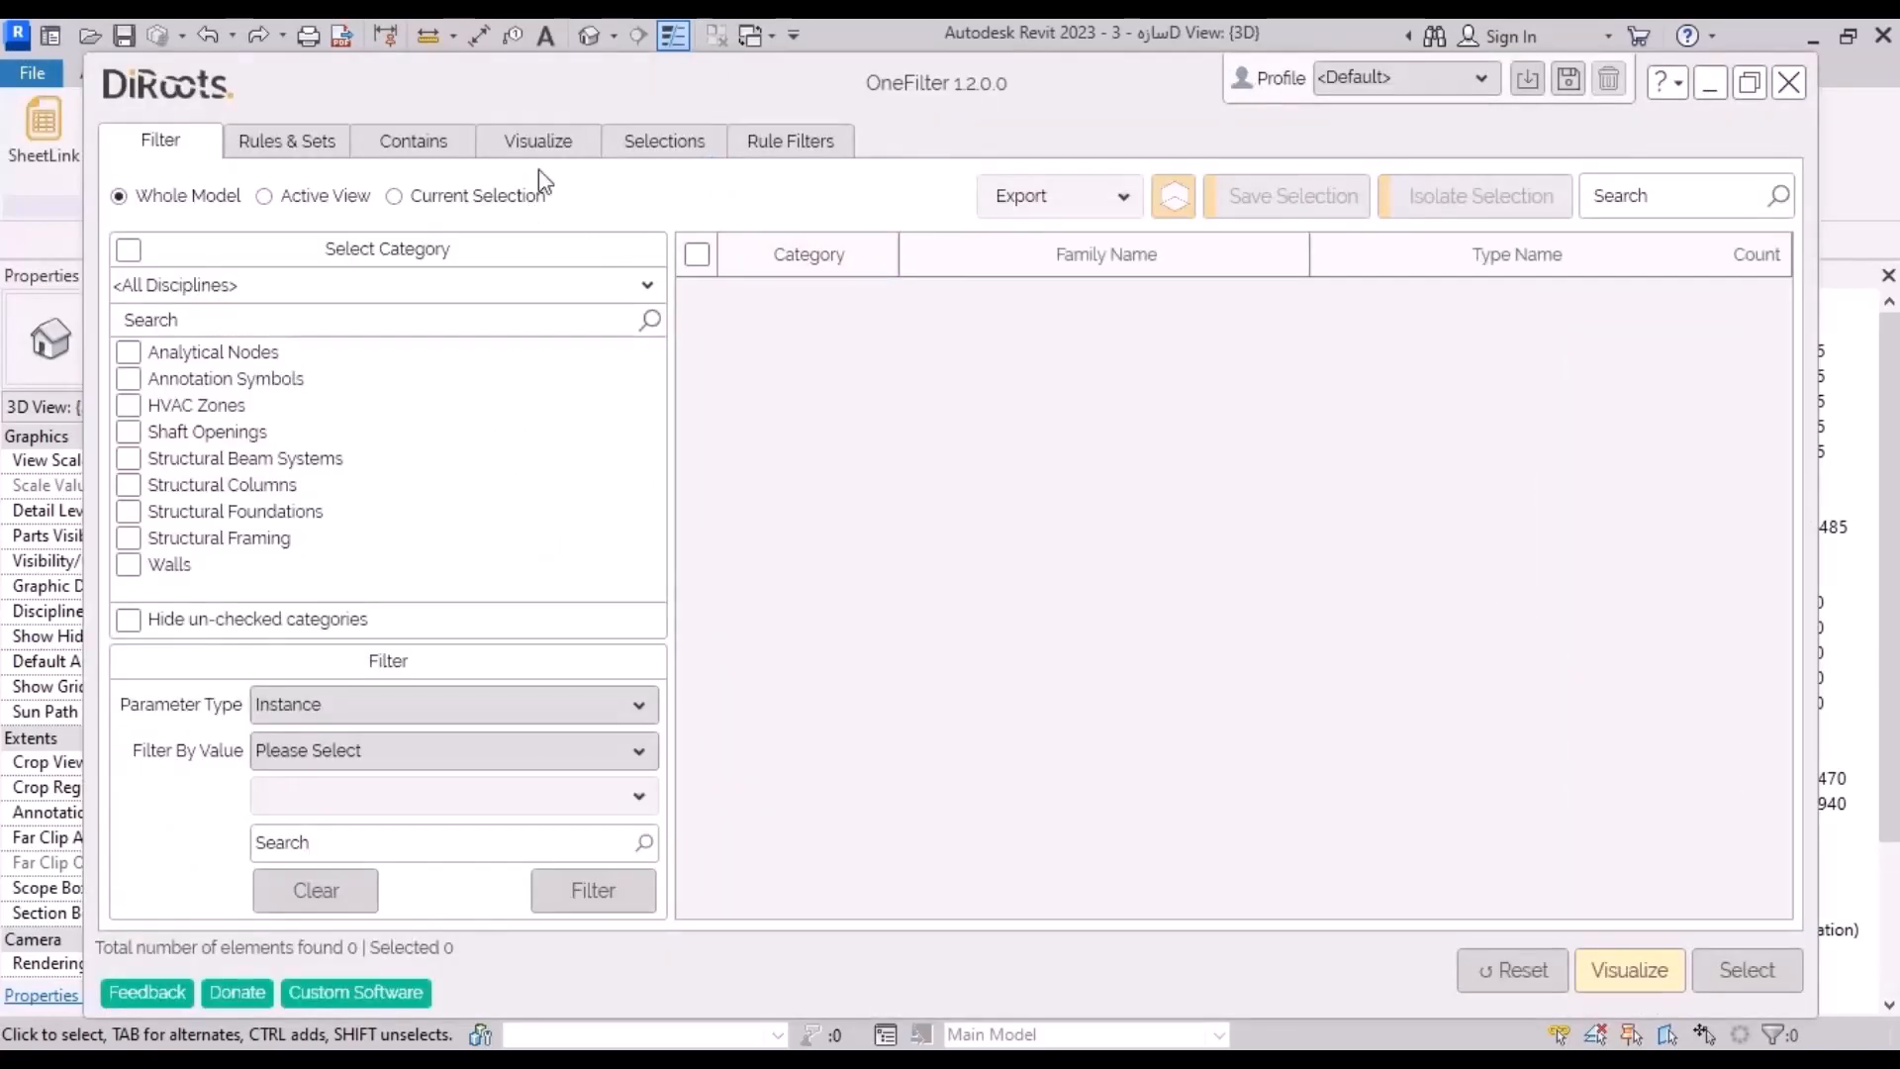
left_click(534, 138)
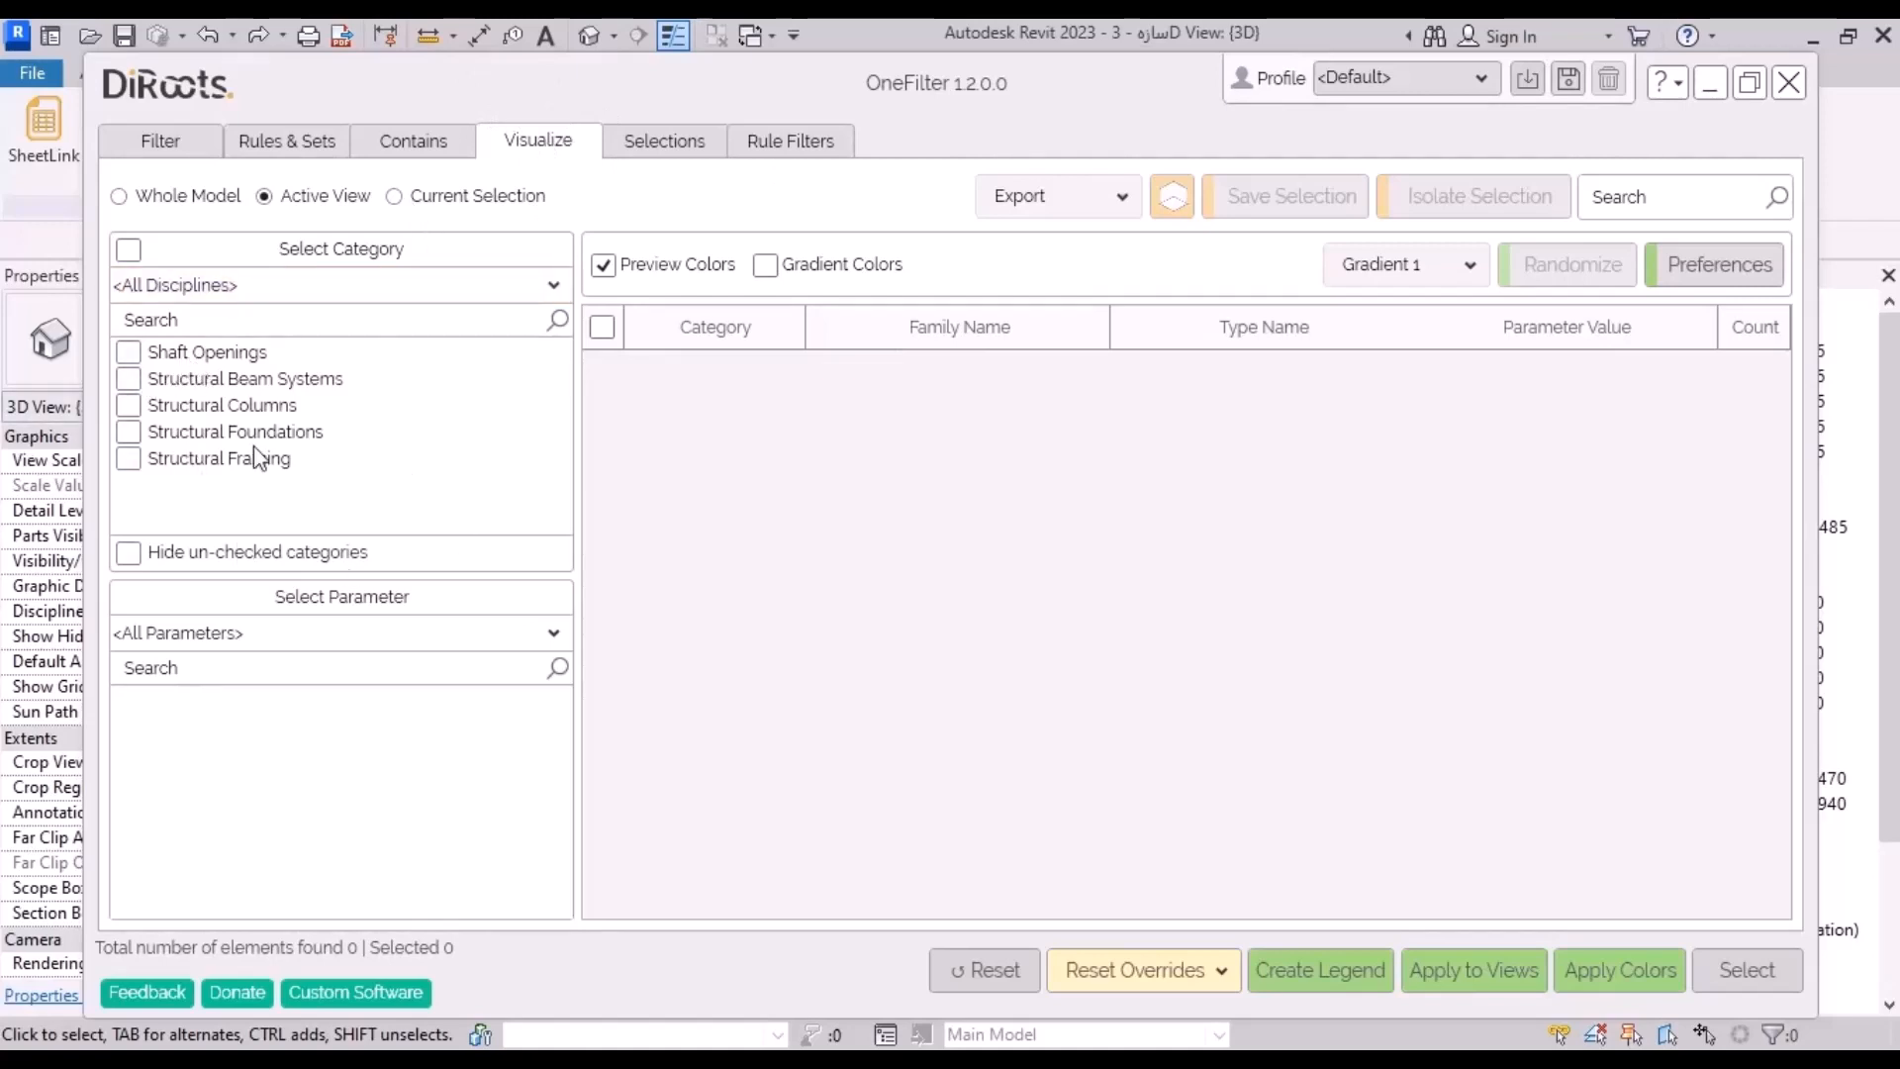
left_click(128, 406)
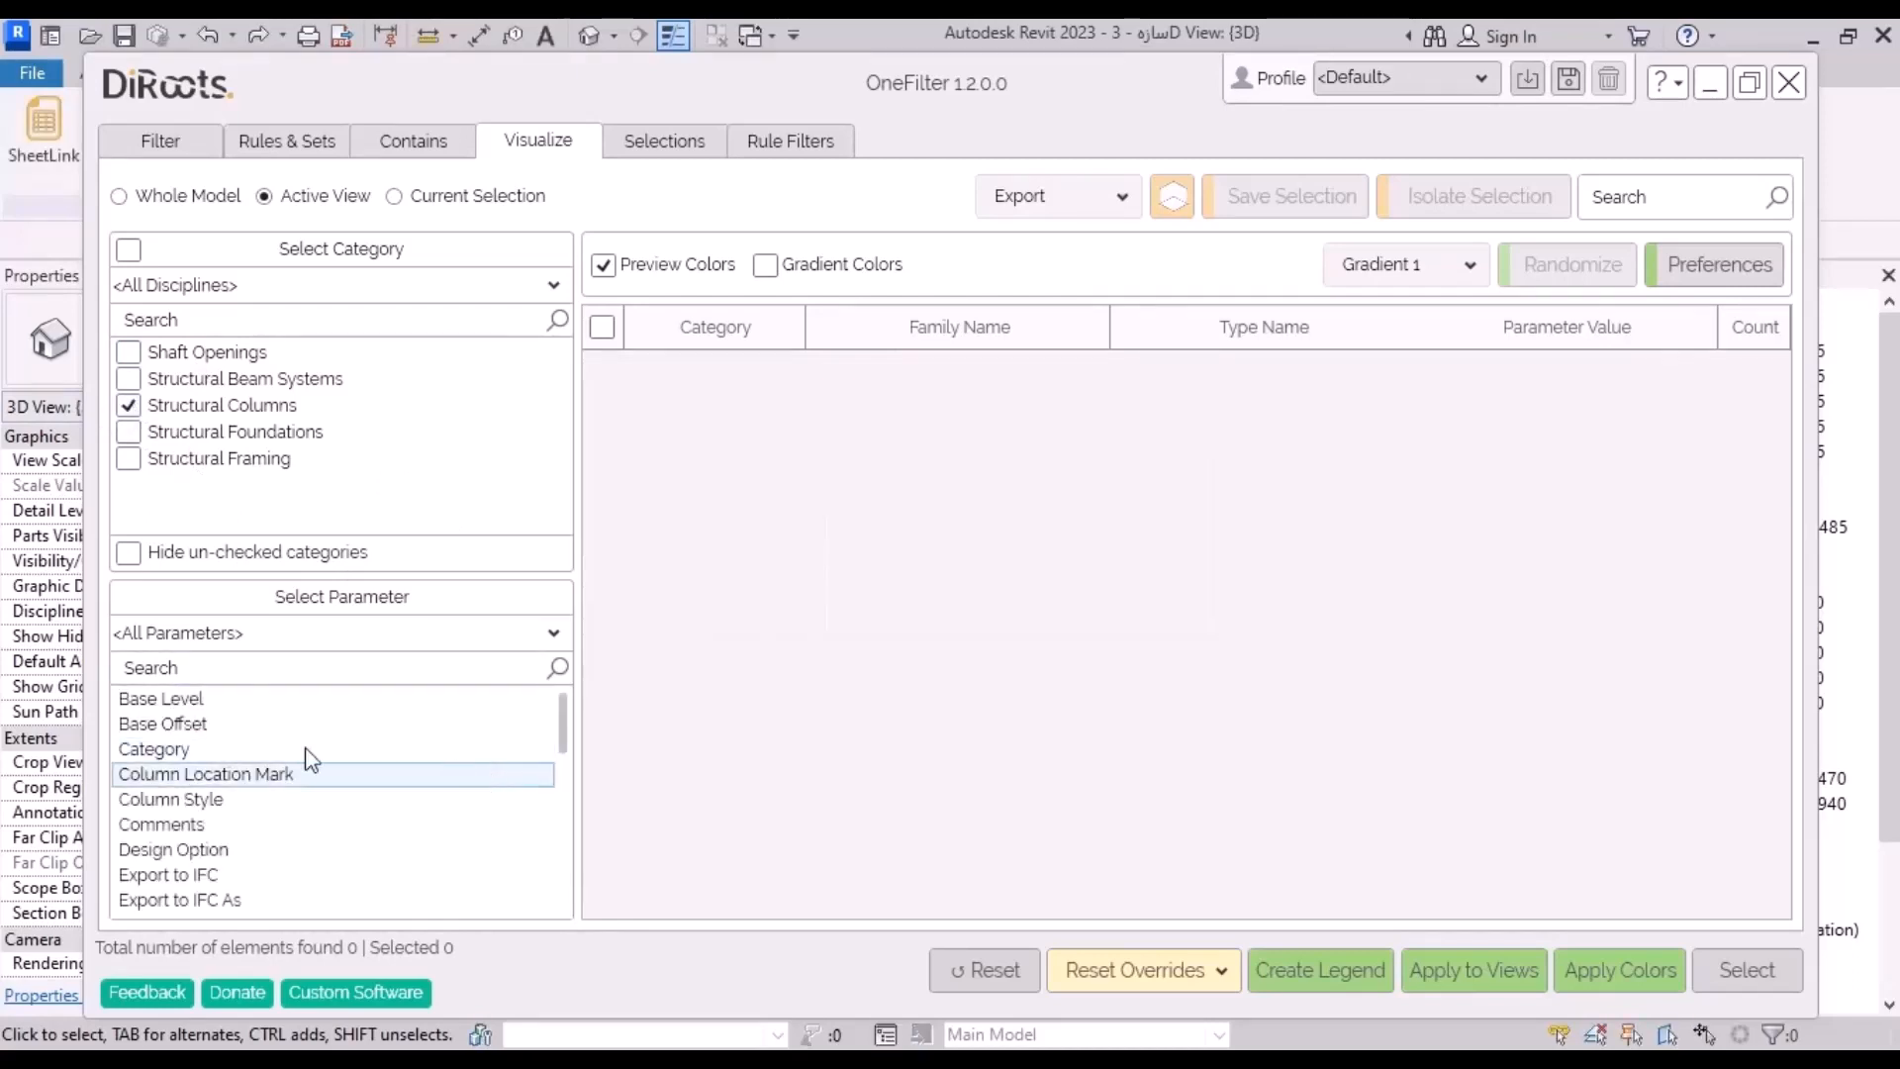
left_click(272, 703)
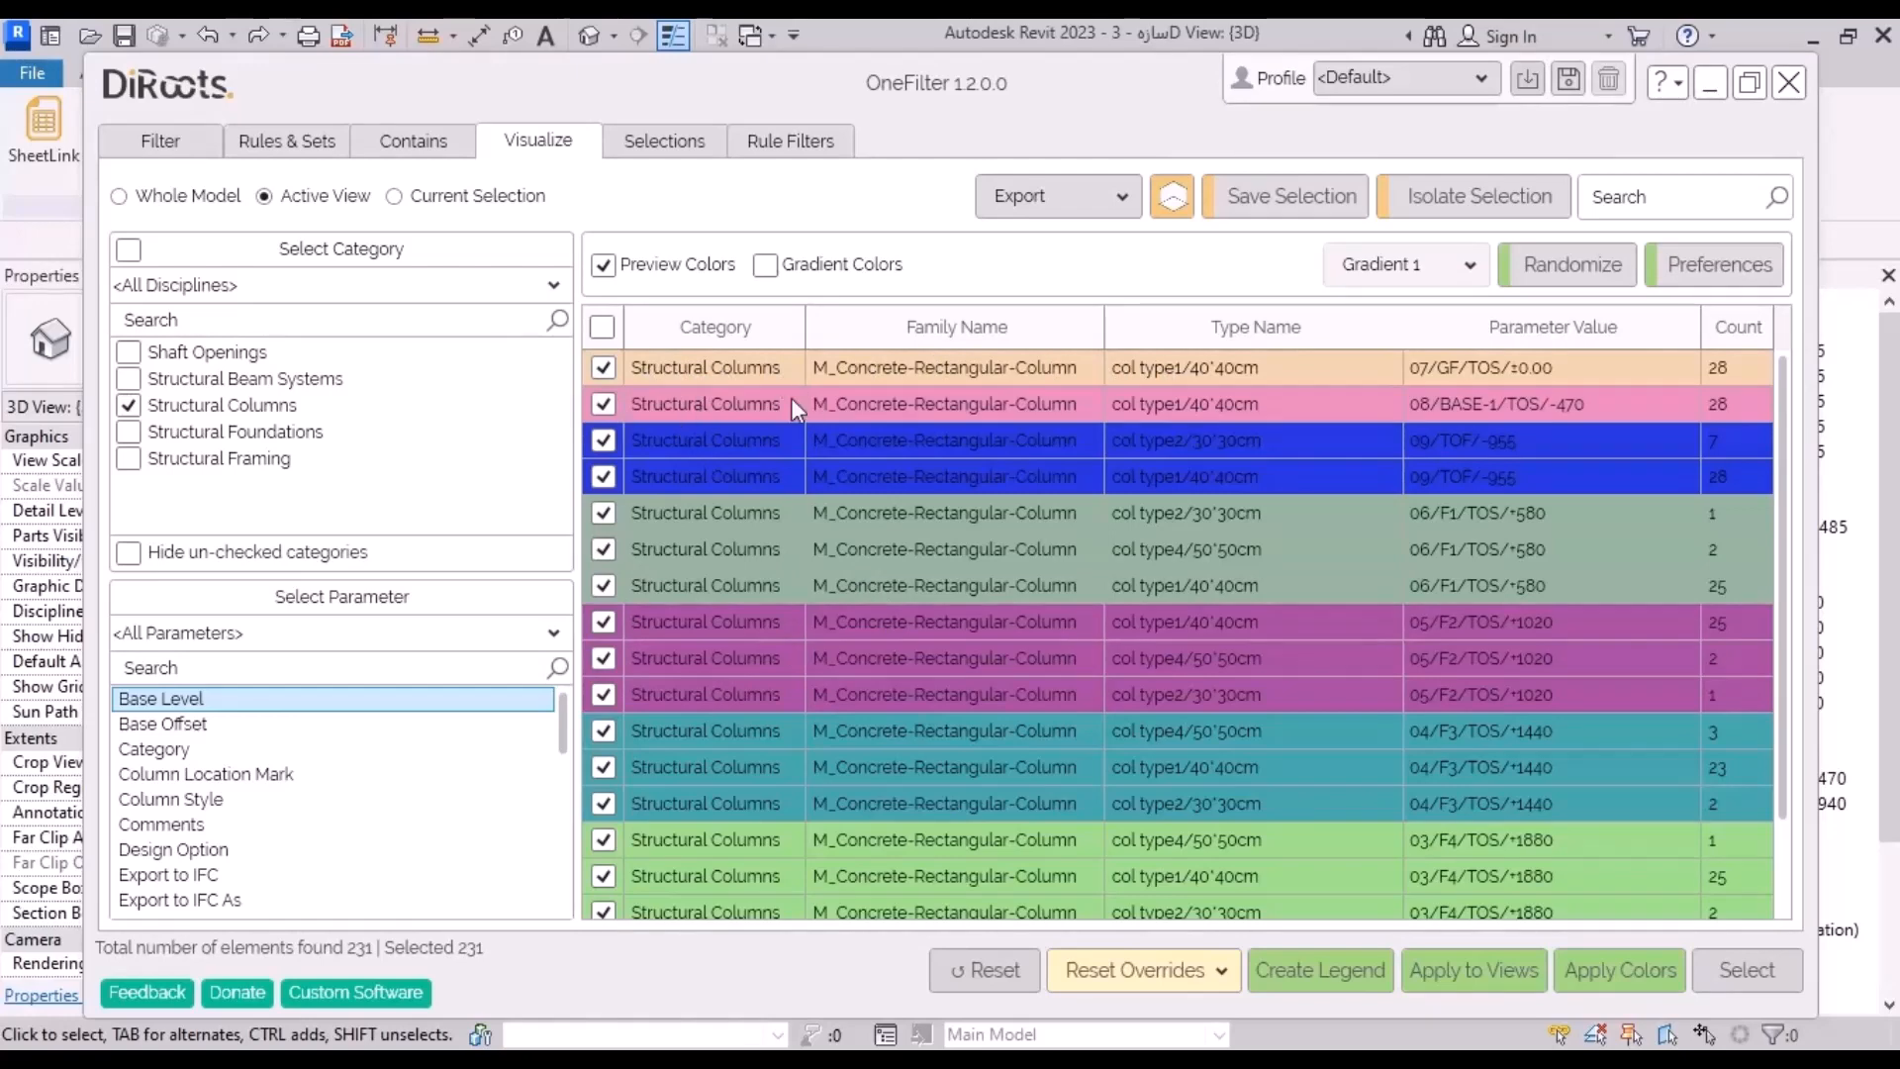
scroll(774, 788, "down", 1)
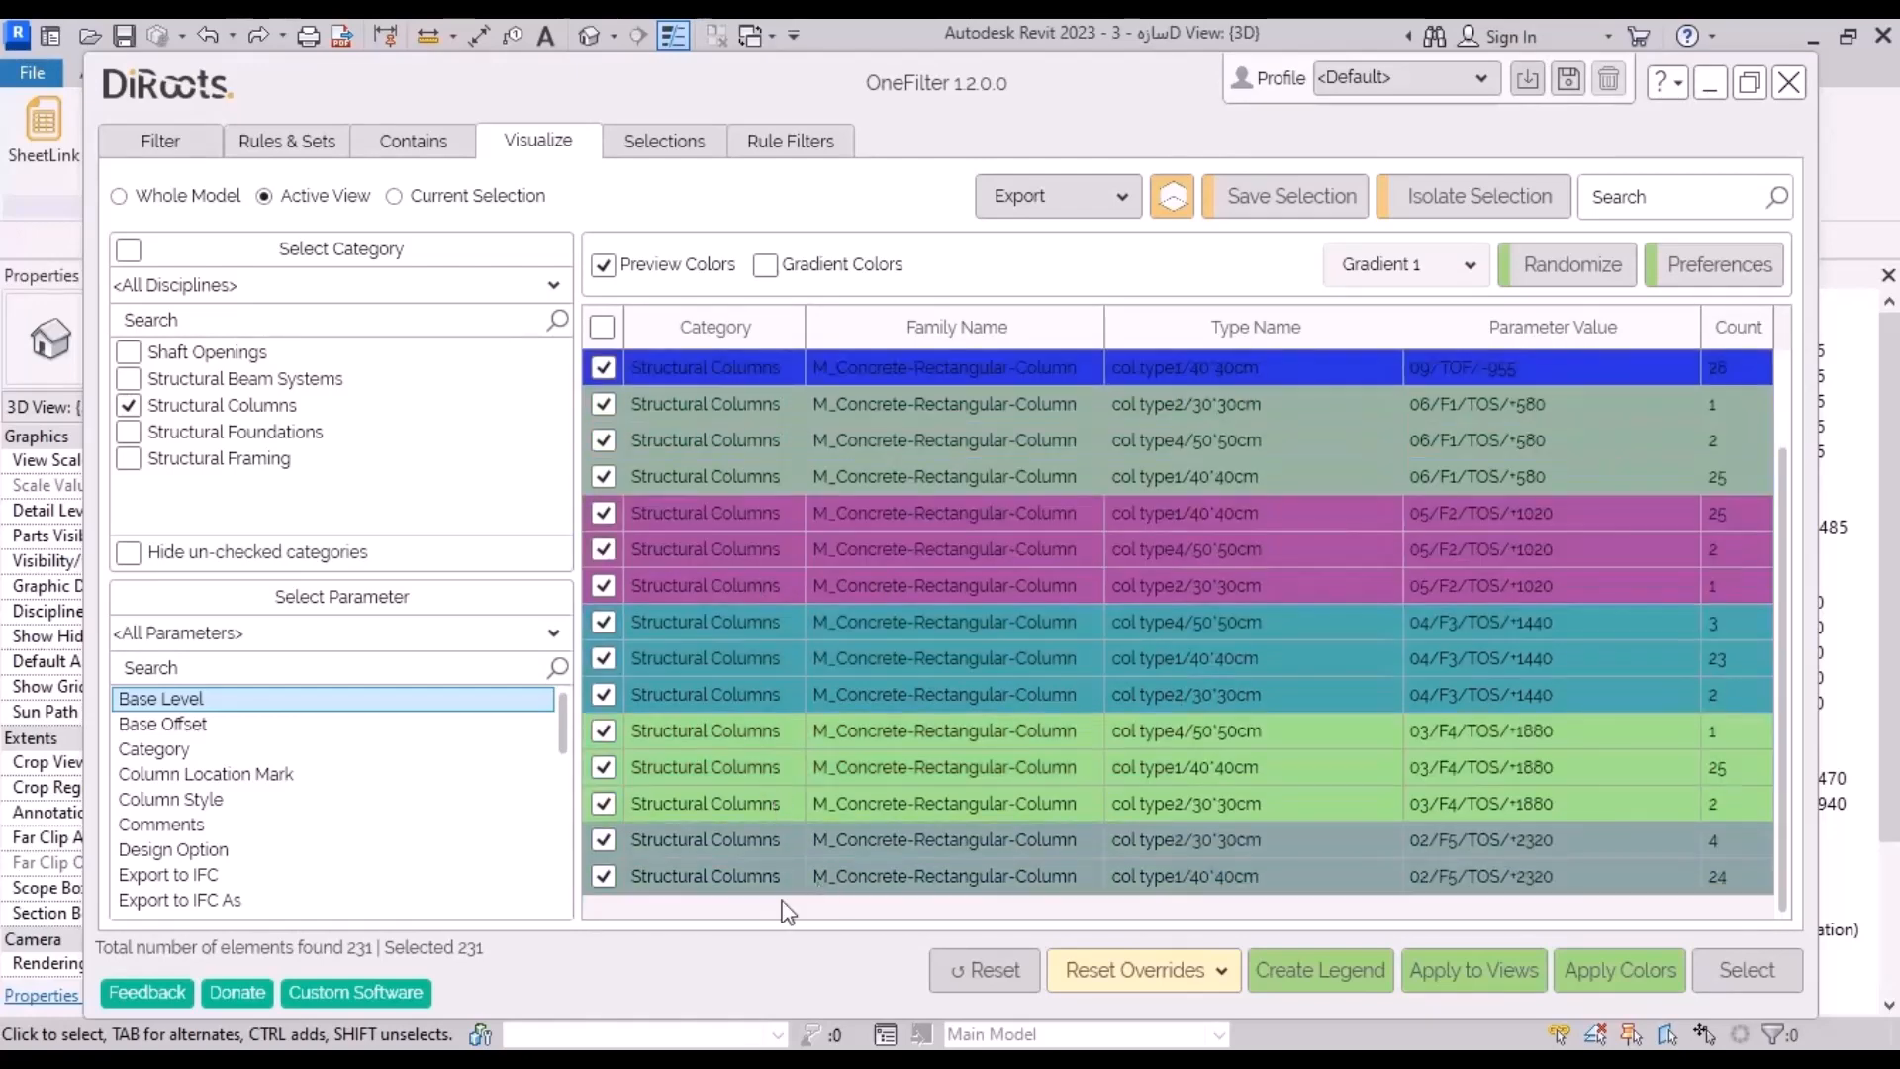
scroll(1534, 776, "up", 1)
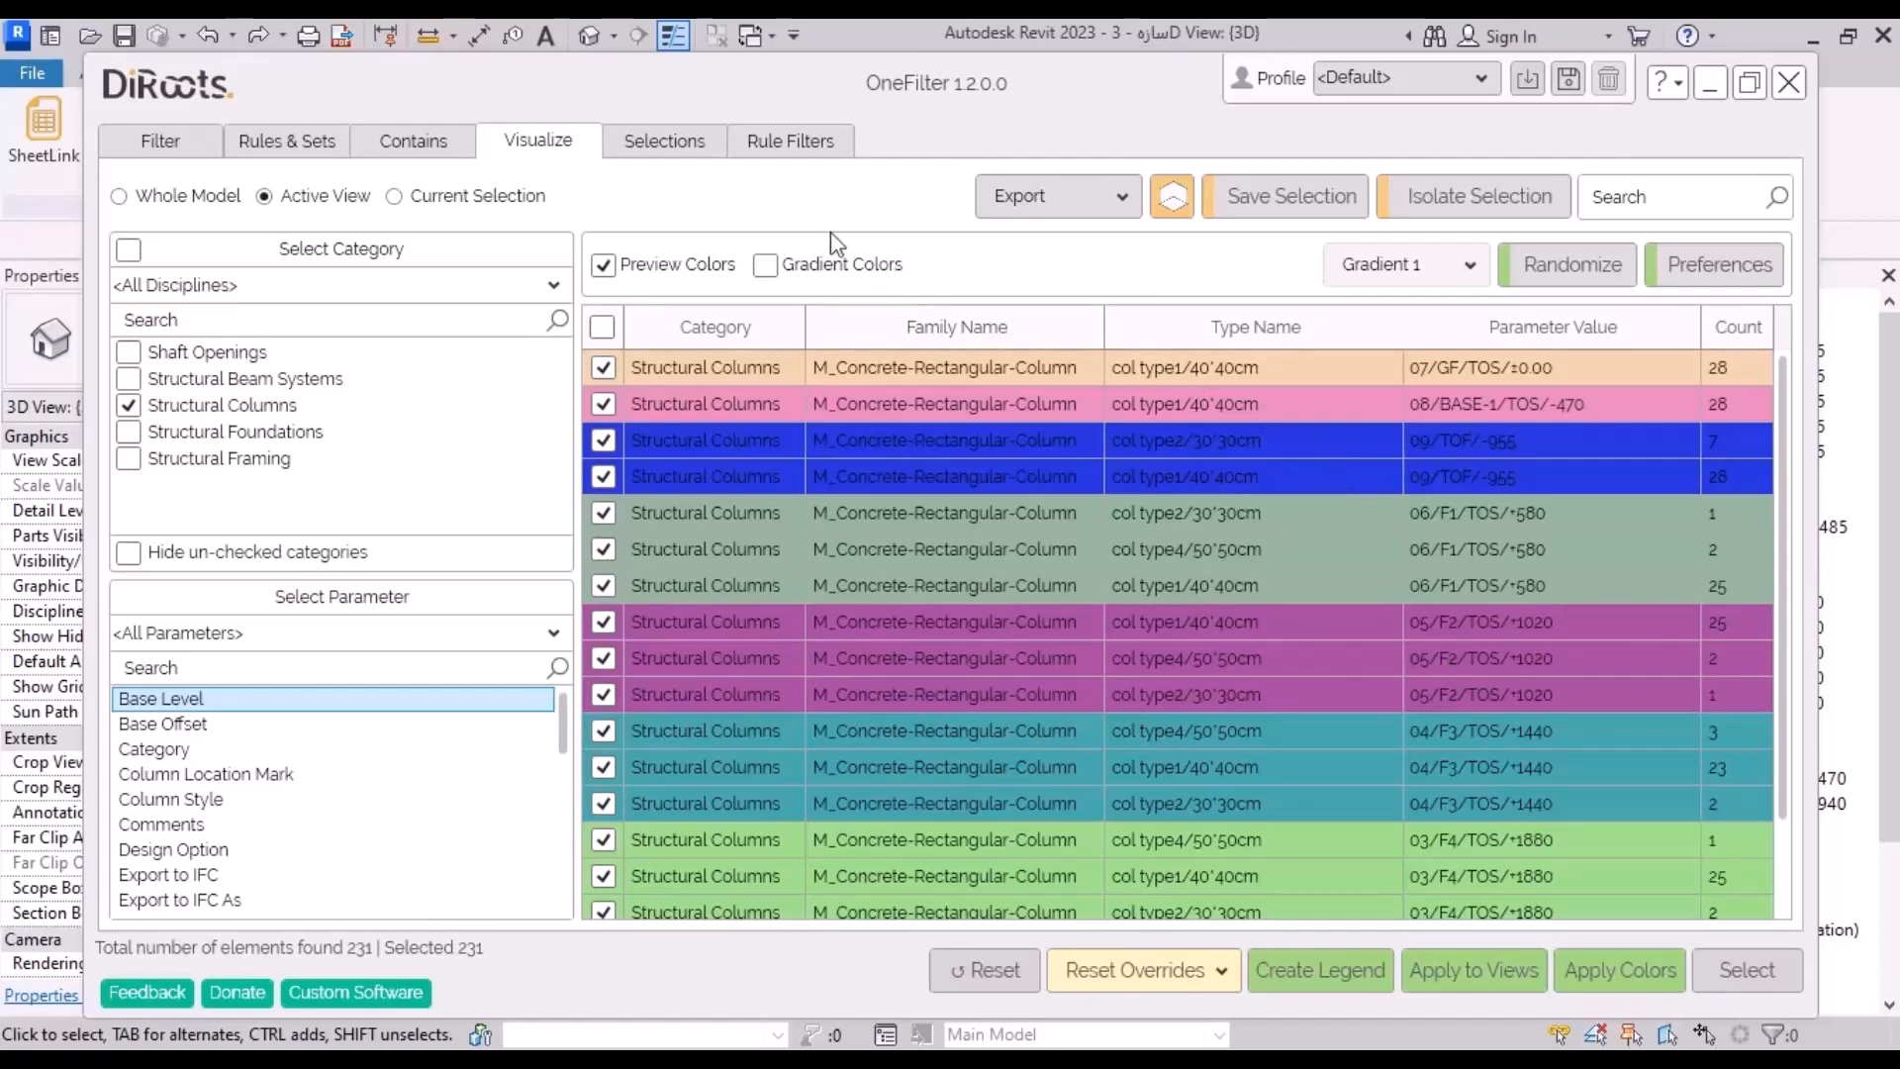
Step: Enable gradient colors for the listed columns and review Gradient 1 across the base levels
left_click(764, 265)
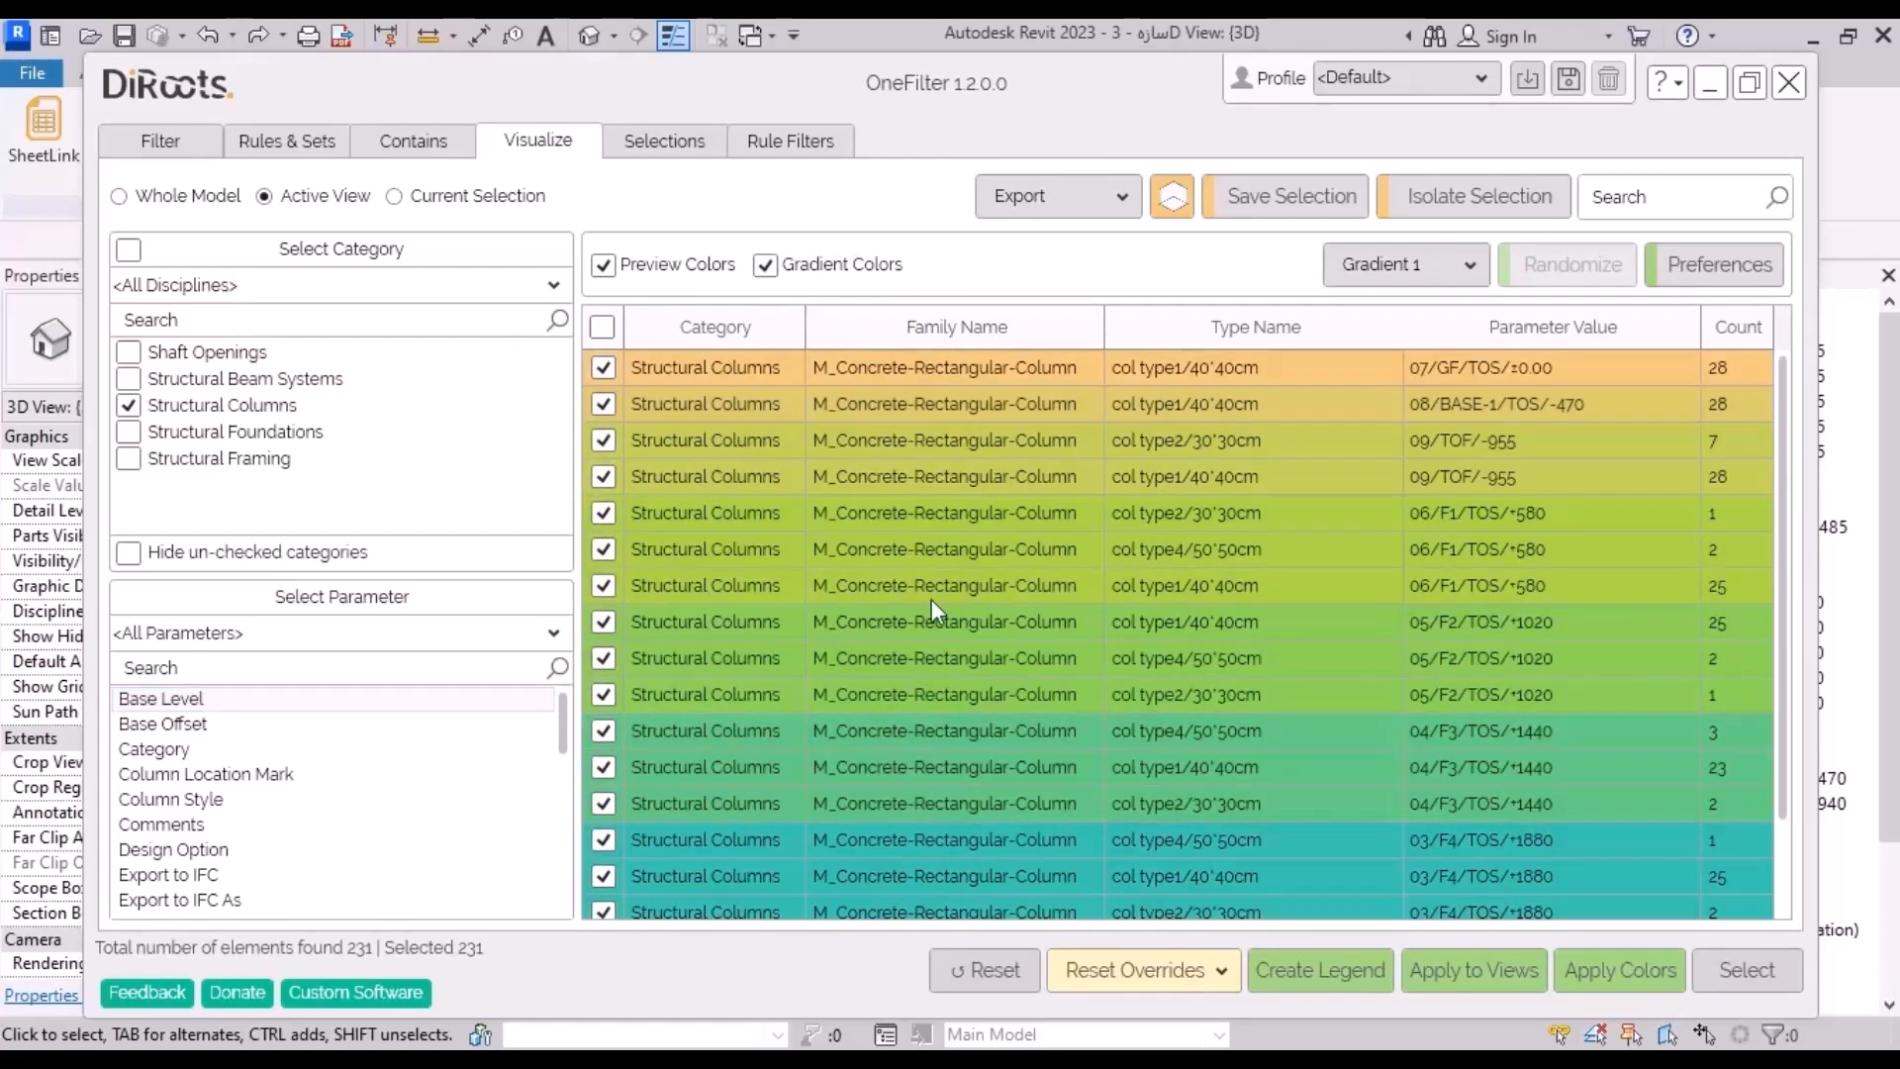
scroll(931, 644, "down", 1)
scroll(832, 883, "up", 1)
scroll(844, 436, "down", 1)
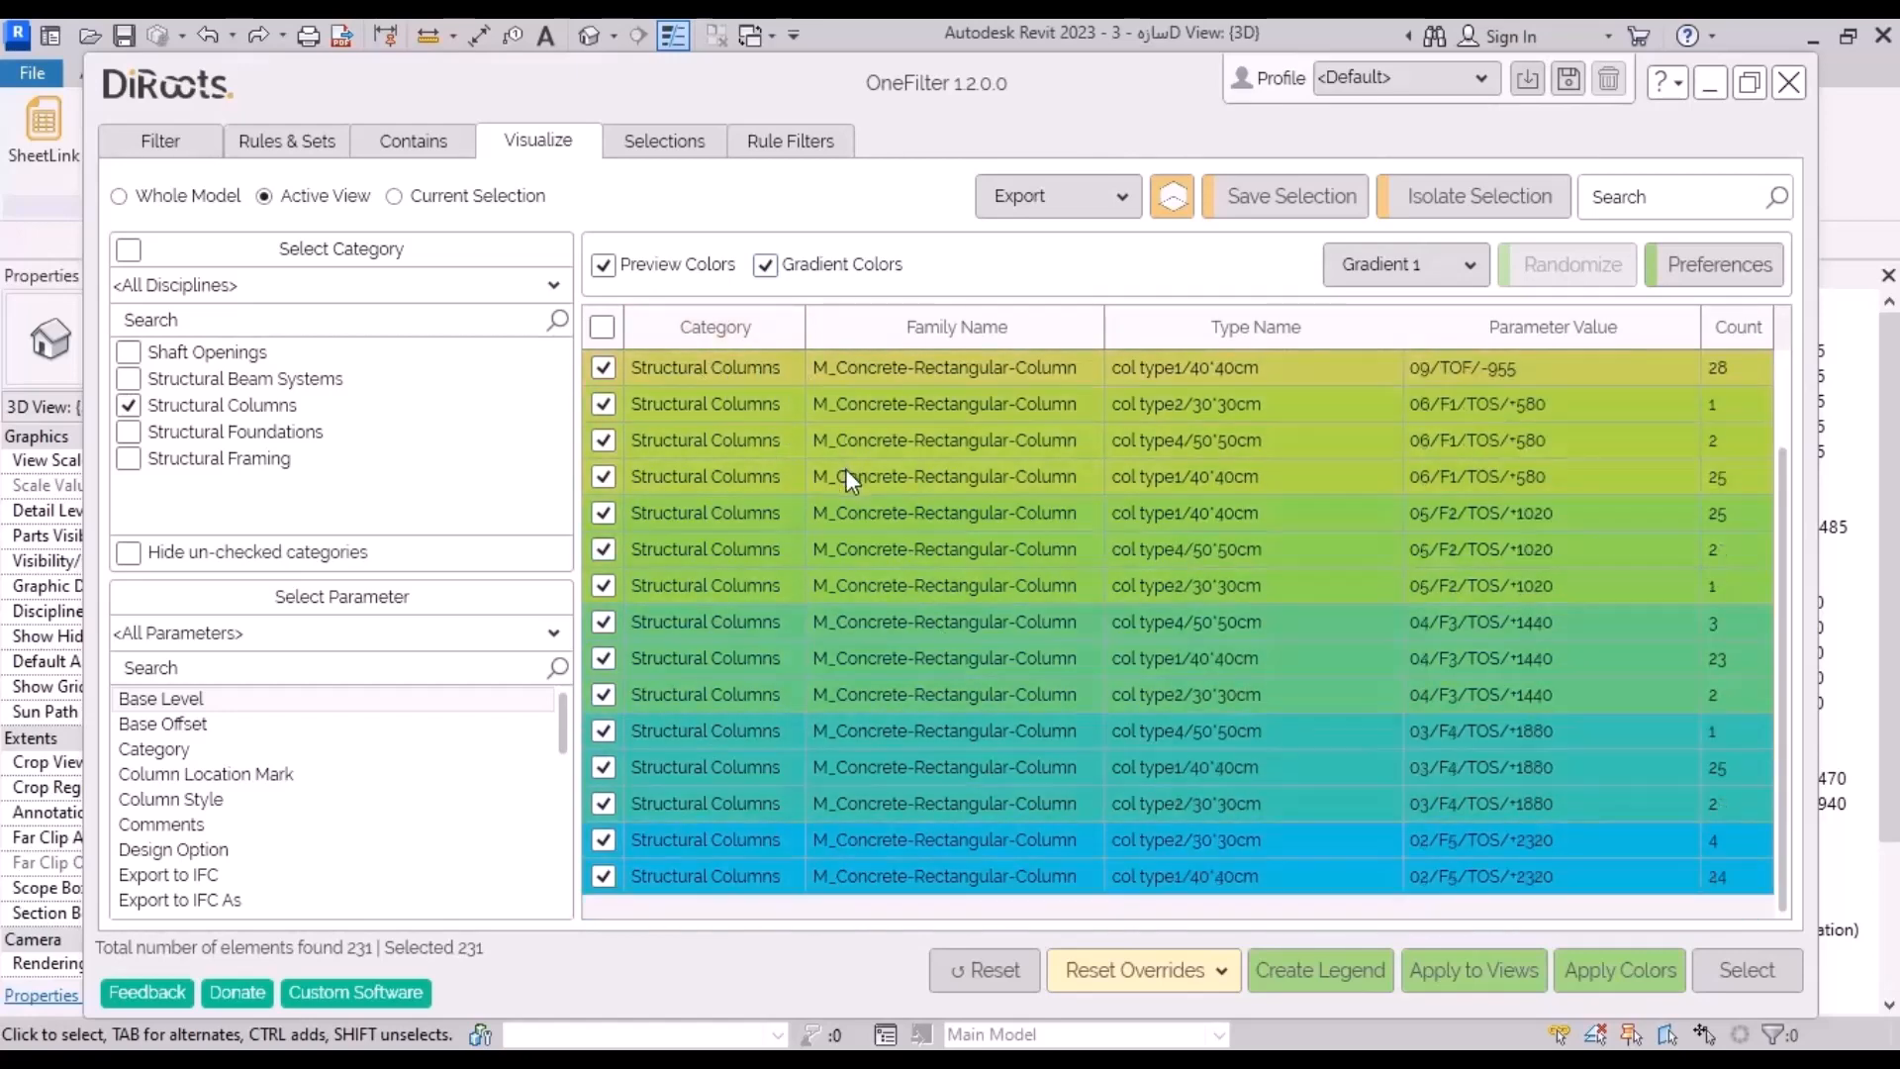
scroll(1094, 852, "up", 1)
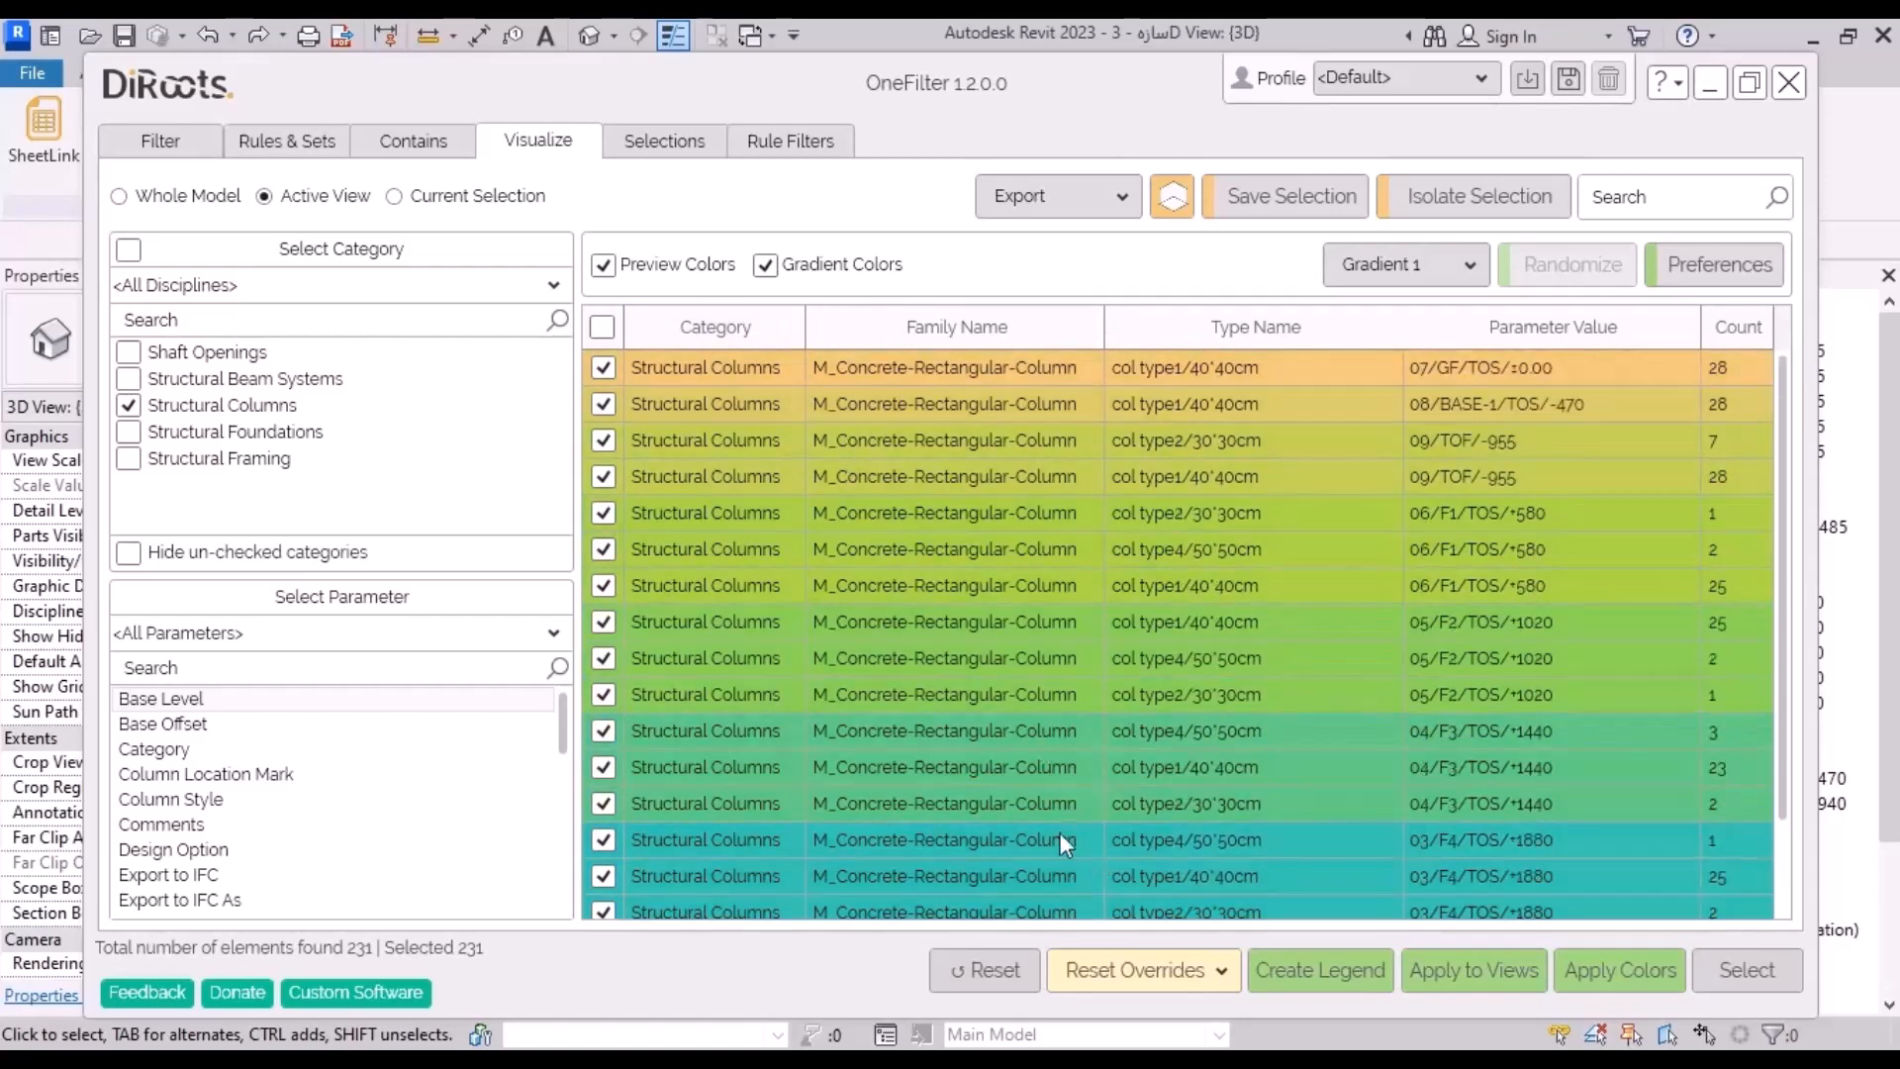
Step: Preview the column list in Gradient 2 and Gradient 3, checking the color progression through the levels
left_click(1450, 265)
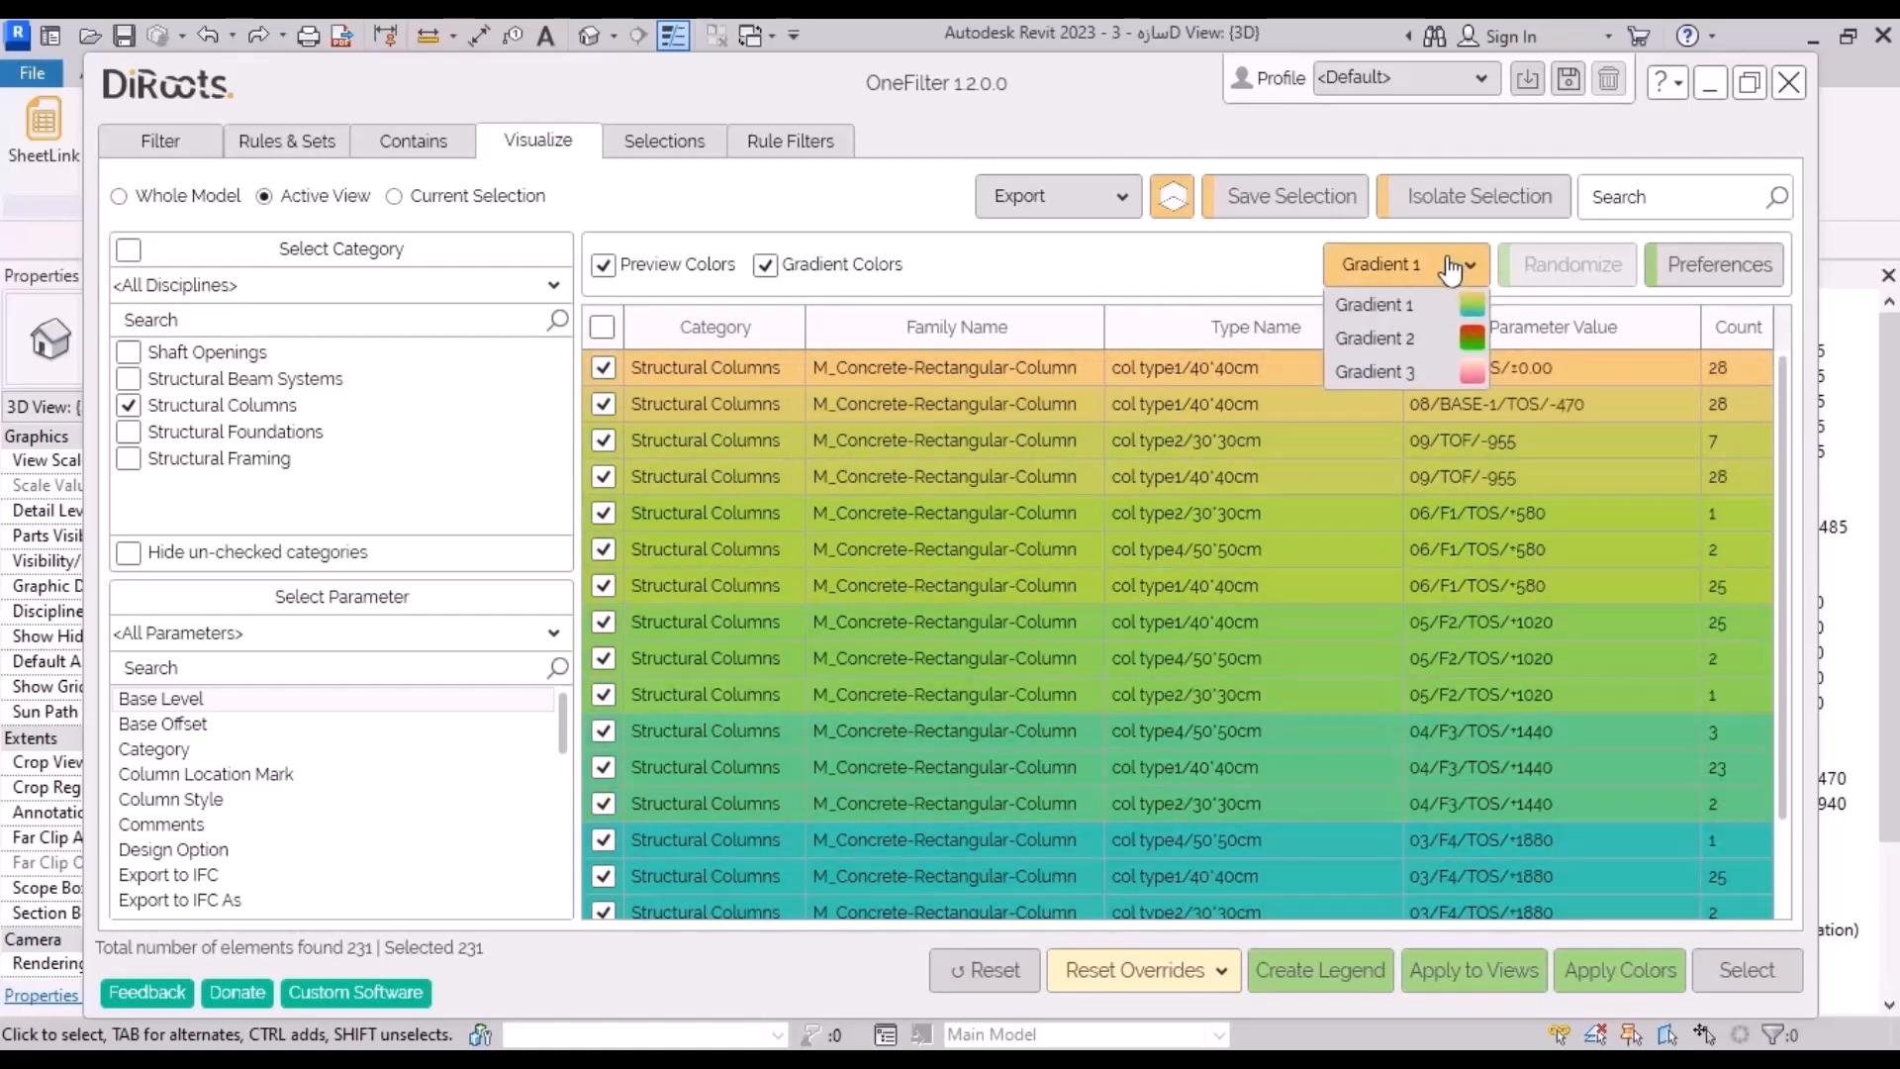
left_click(1430, 340)
scroll(1201, 372, "down", 2)
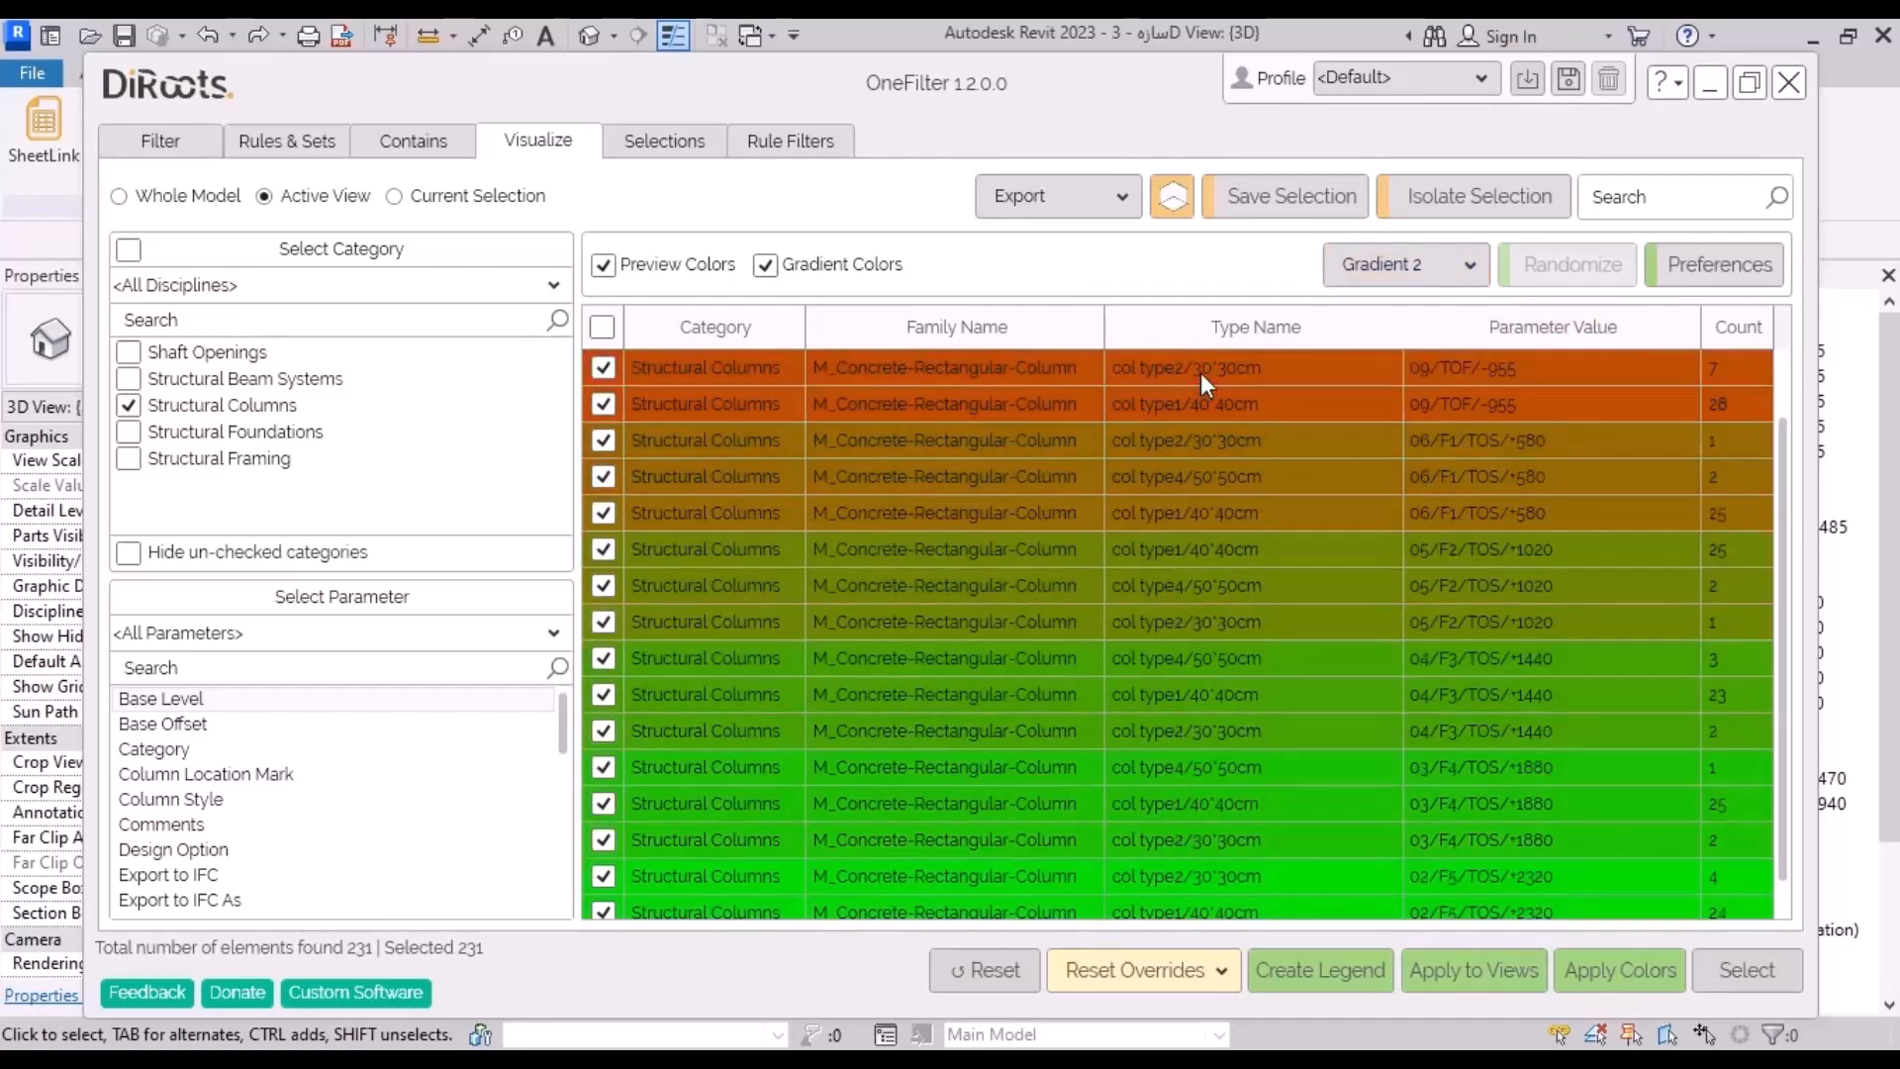
left_click(1420, 265)
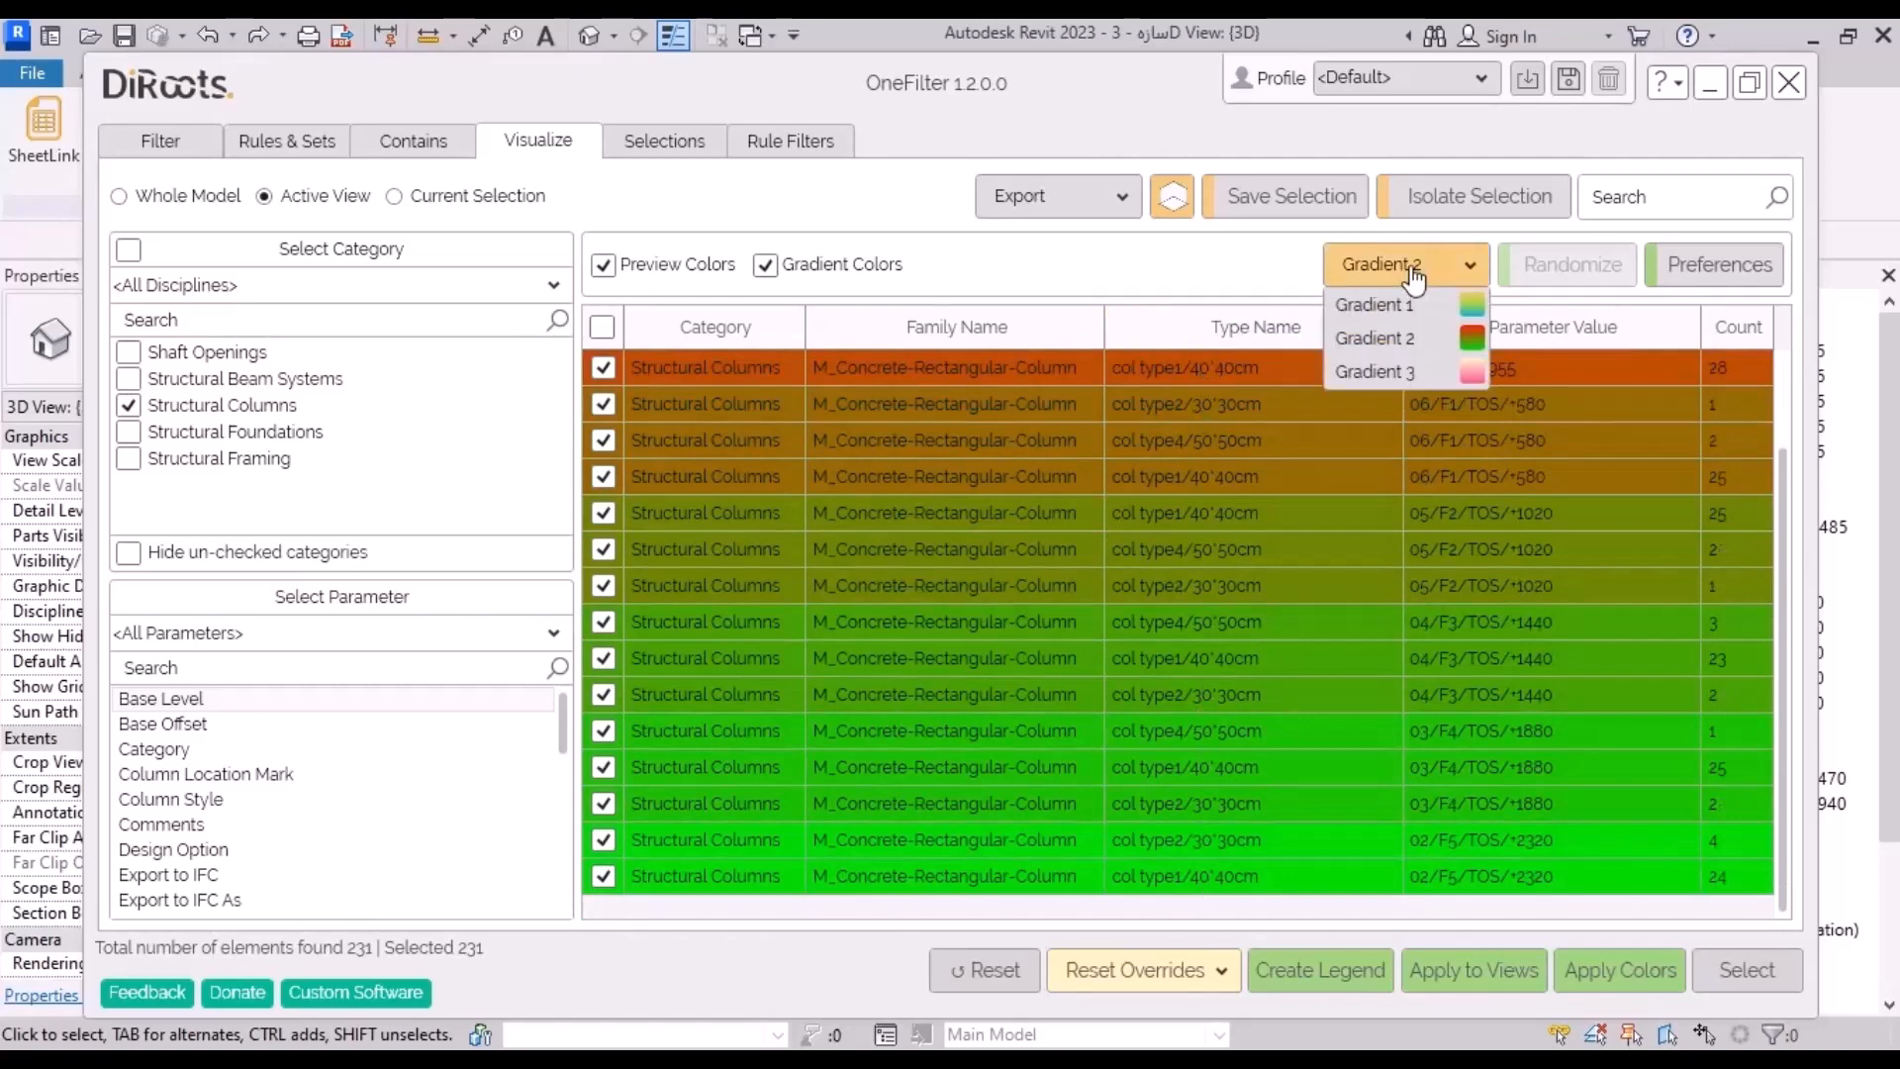
left_click(1415, 368)
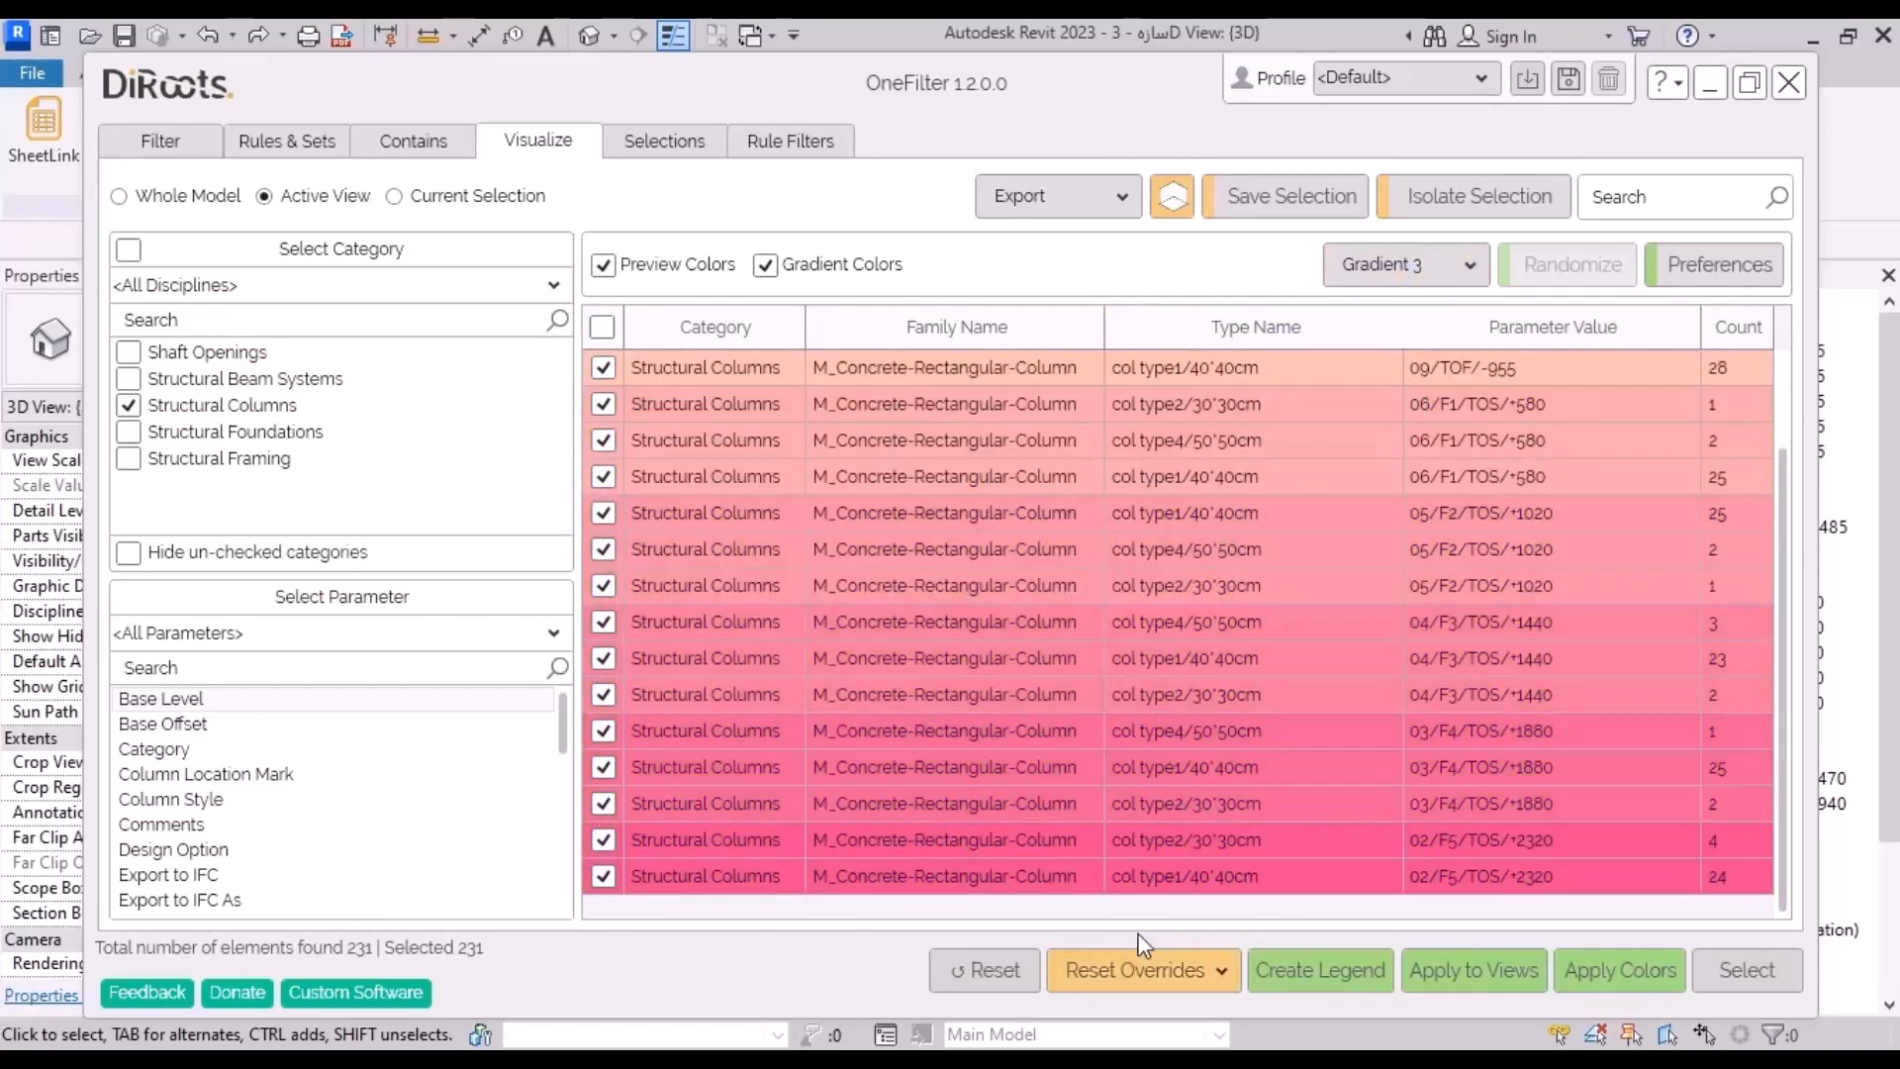
scroll(1227, 871, "up", 1)
scroll(1223, 875, "up", 1)
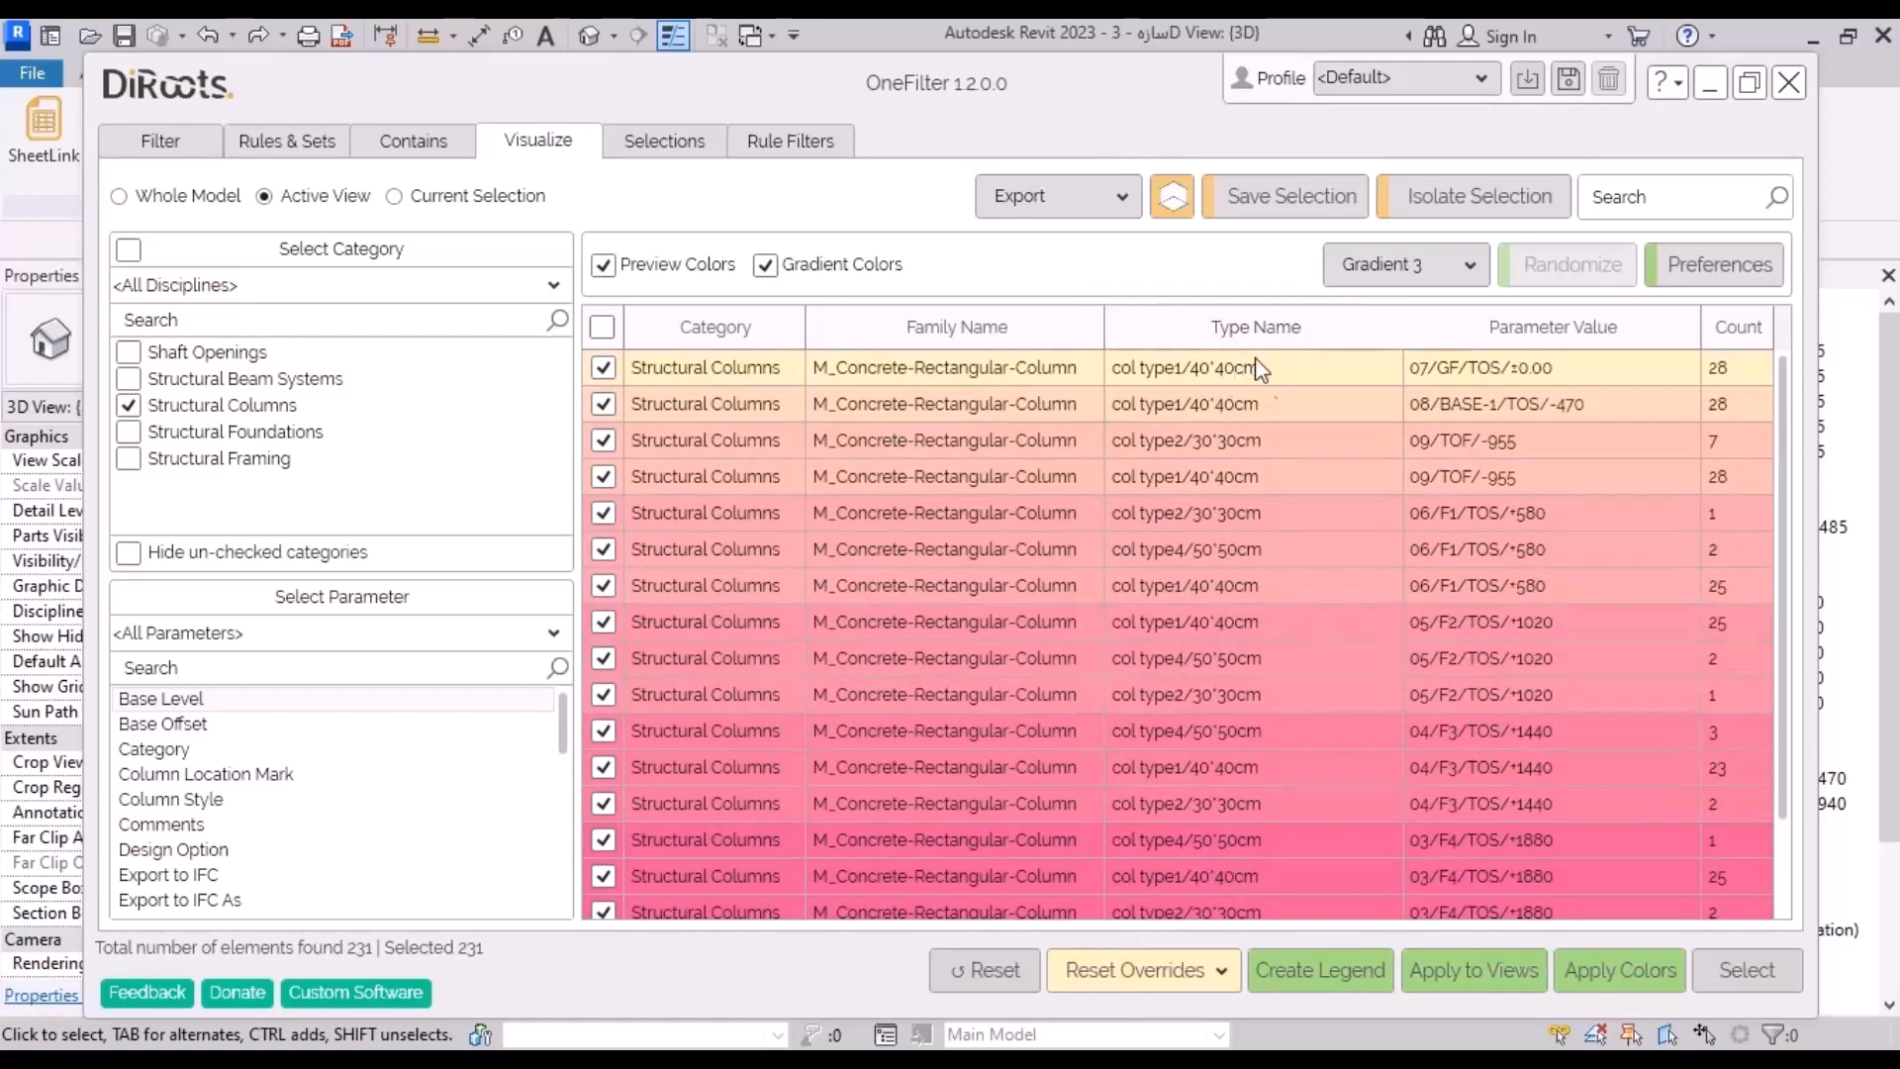
Step: Set the column colors to Gradient 2 and sort the list by Parameter Value with 02/F5/TOS/+2320 first
left_click(1397, 264)
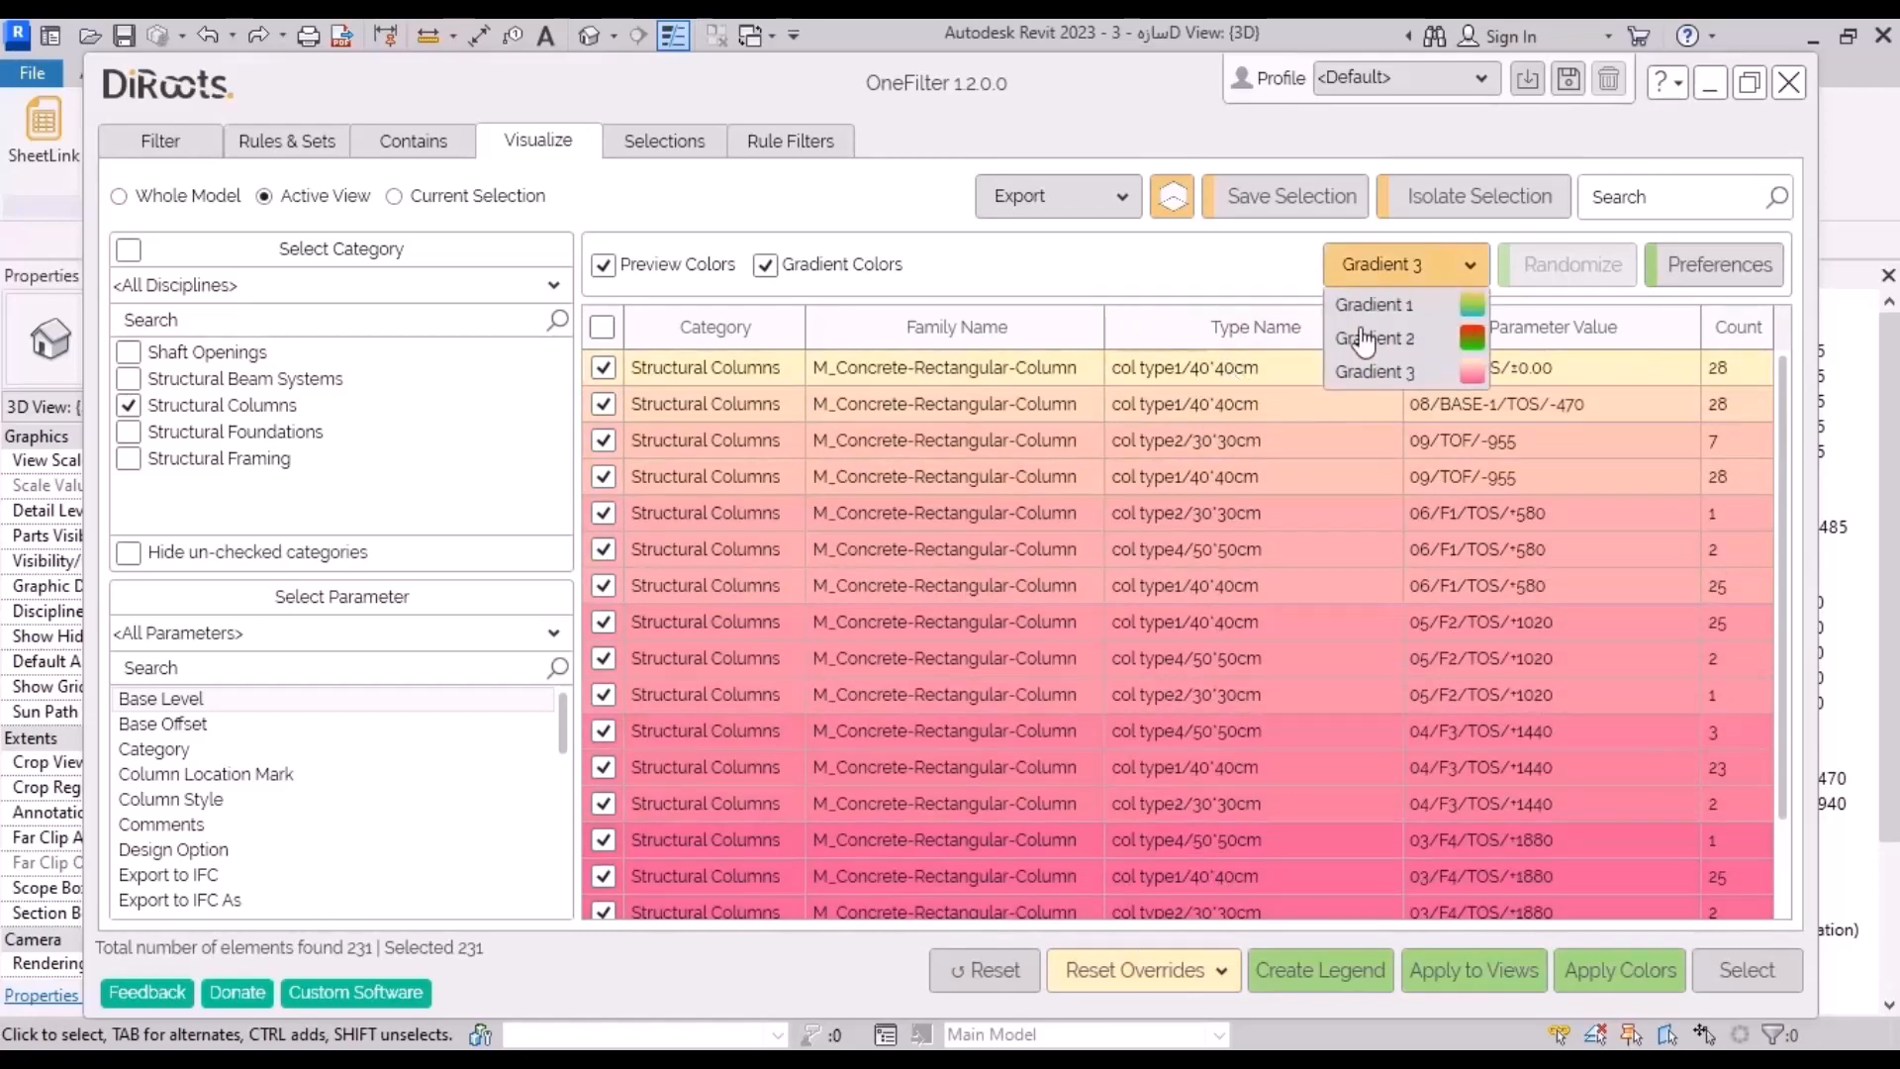
left_click(1374, 339)
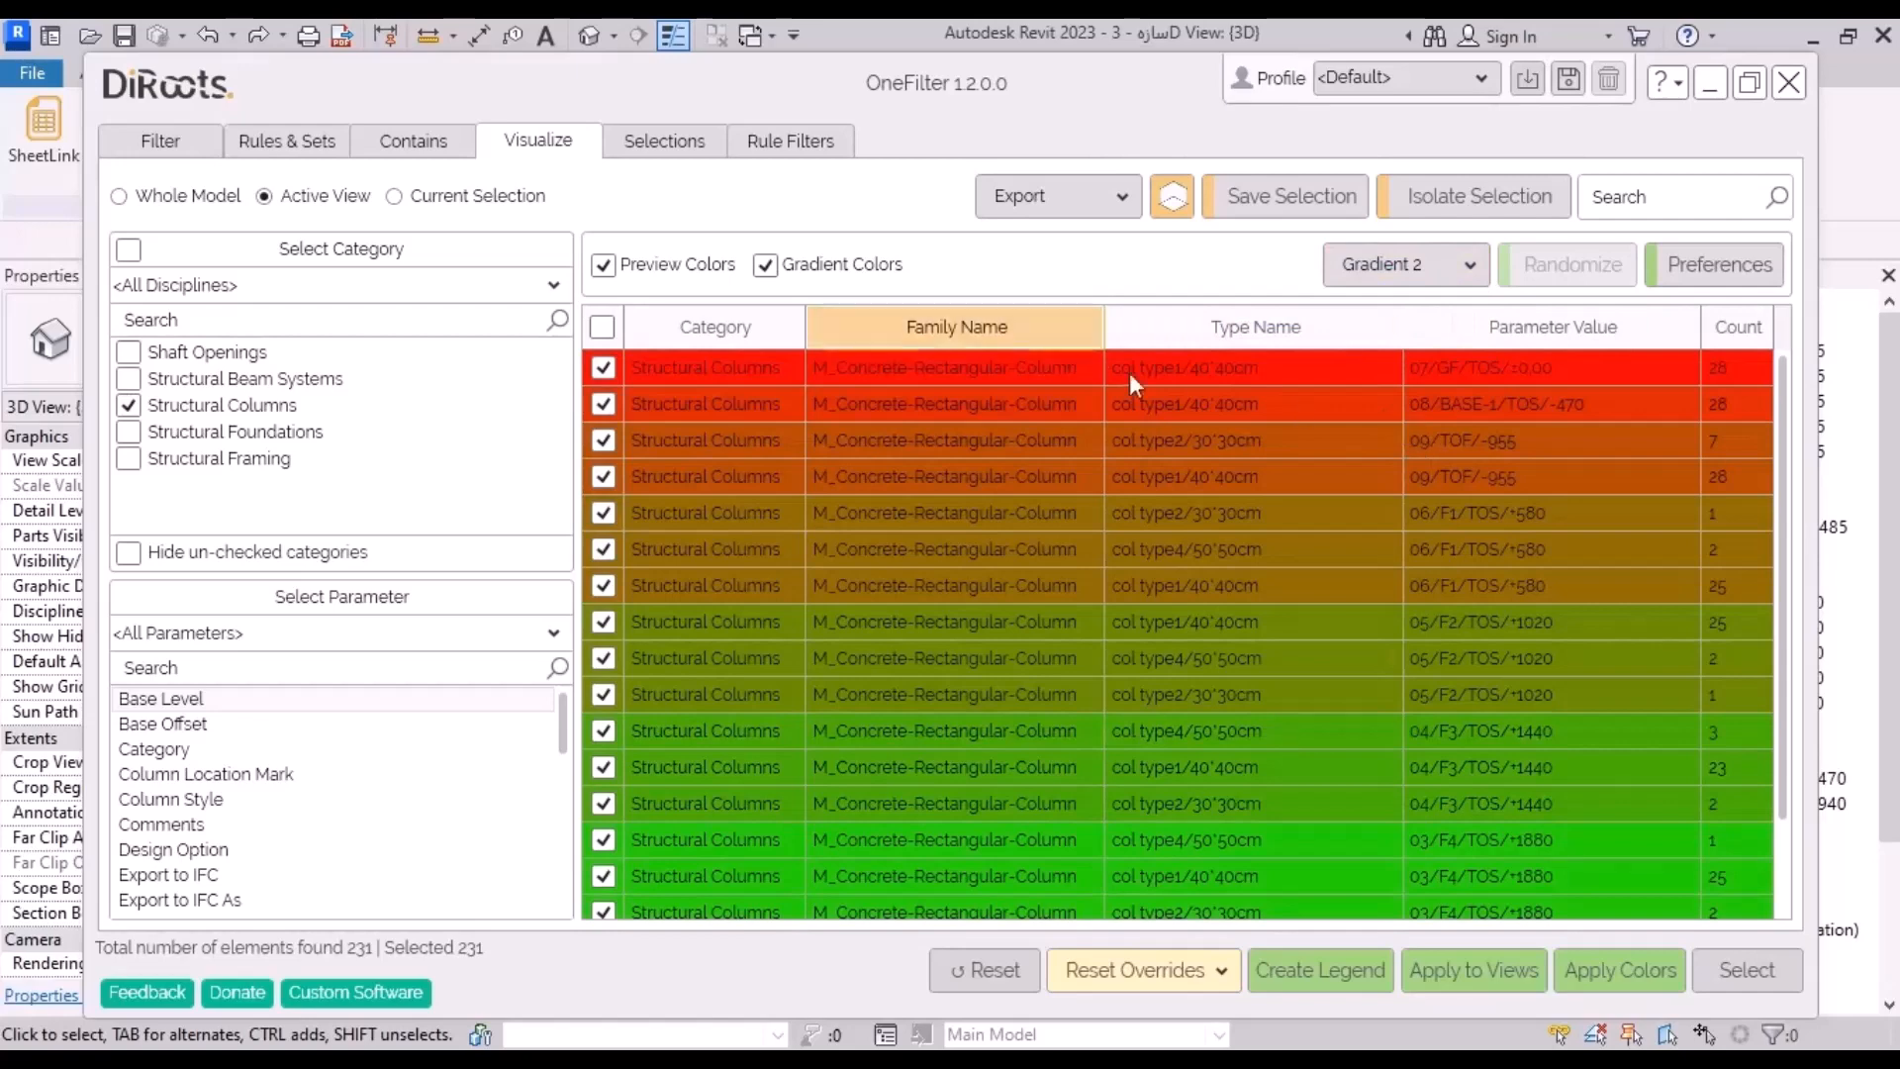
scroll(1170, 384, "down", 1)
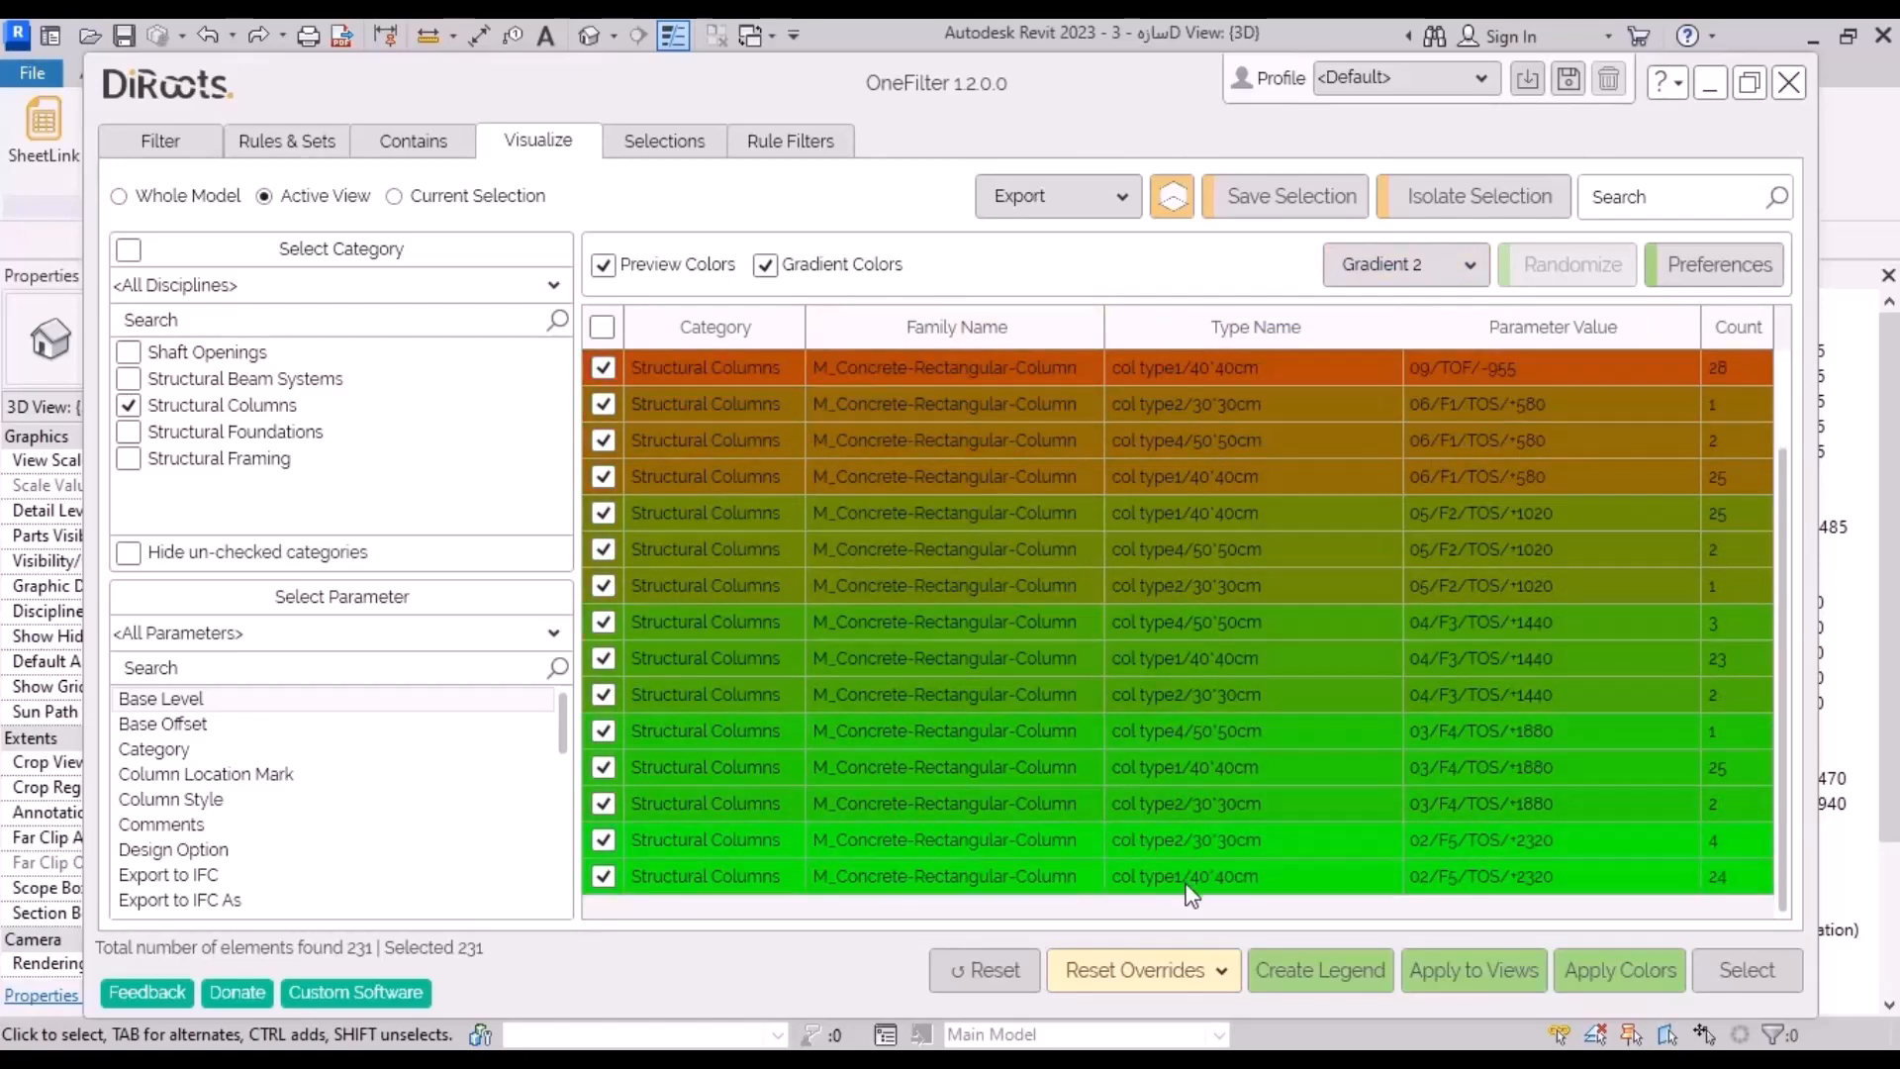
scroll(1423, 770, "up", 1)
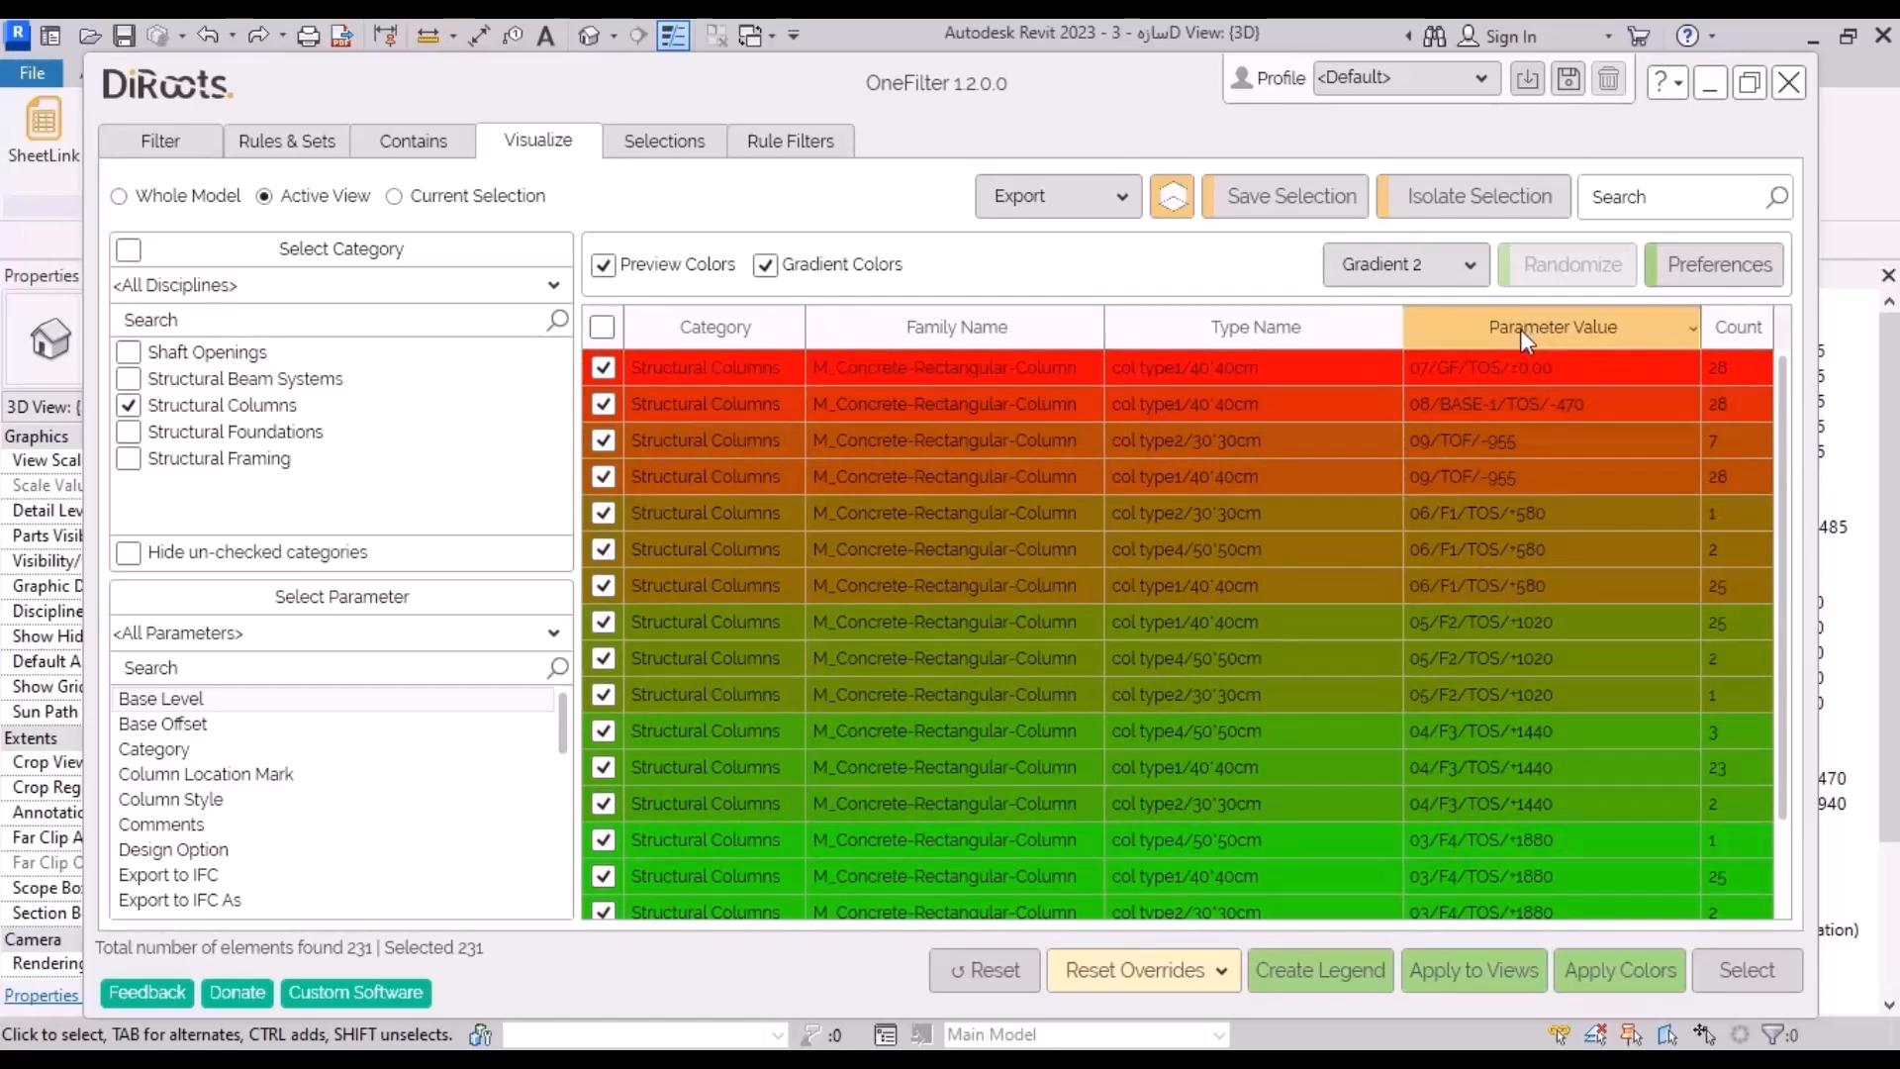
left_click(1520, 328)
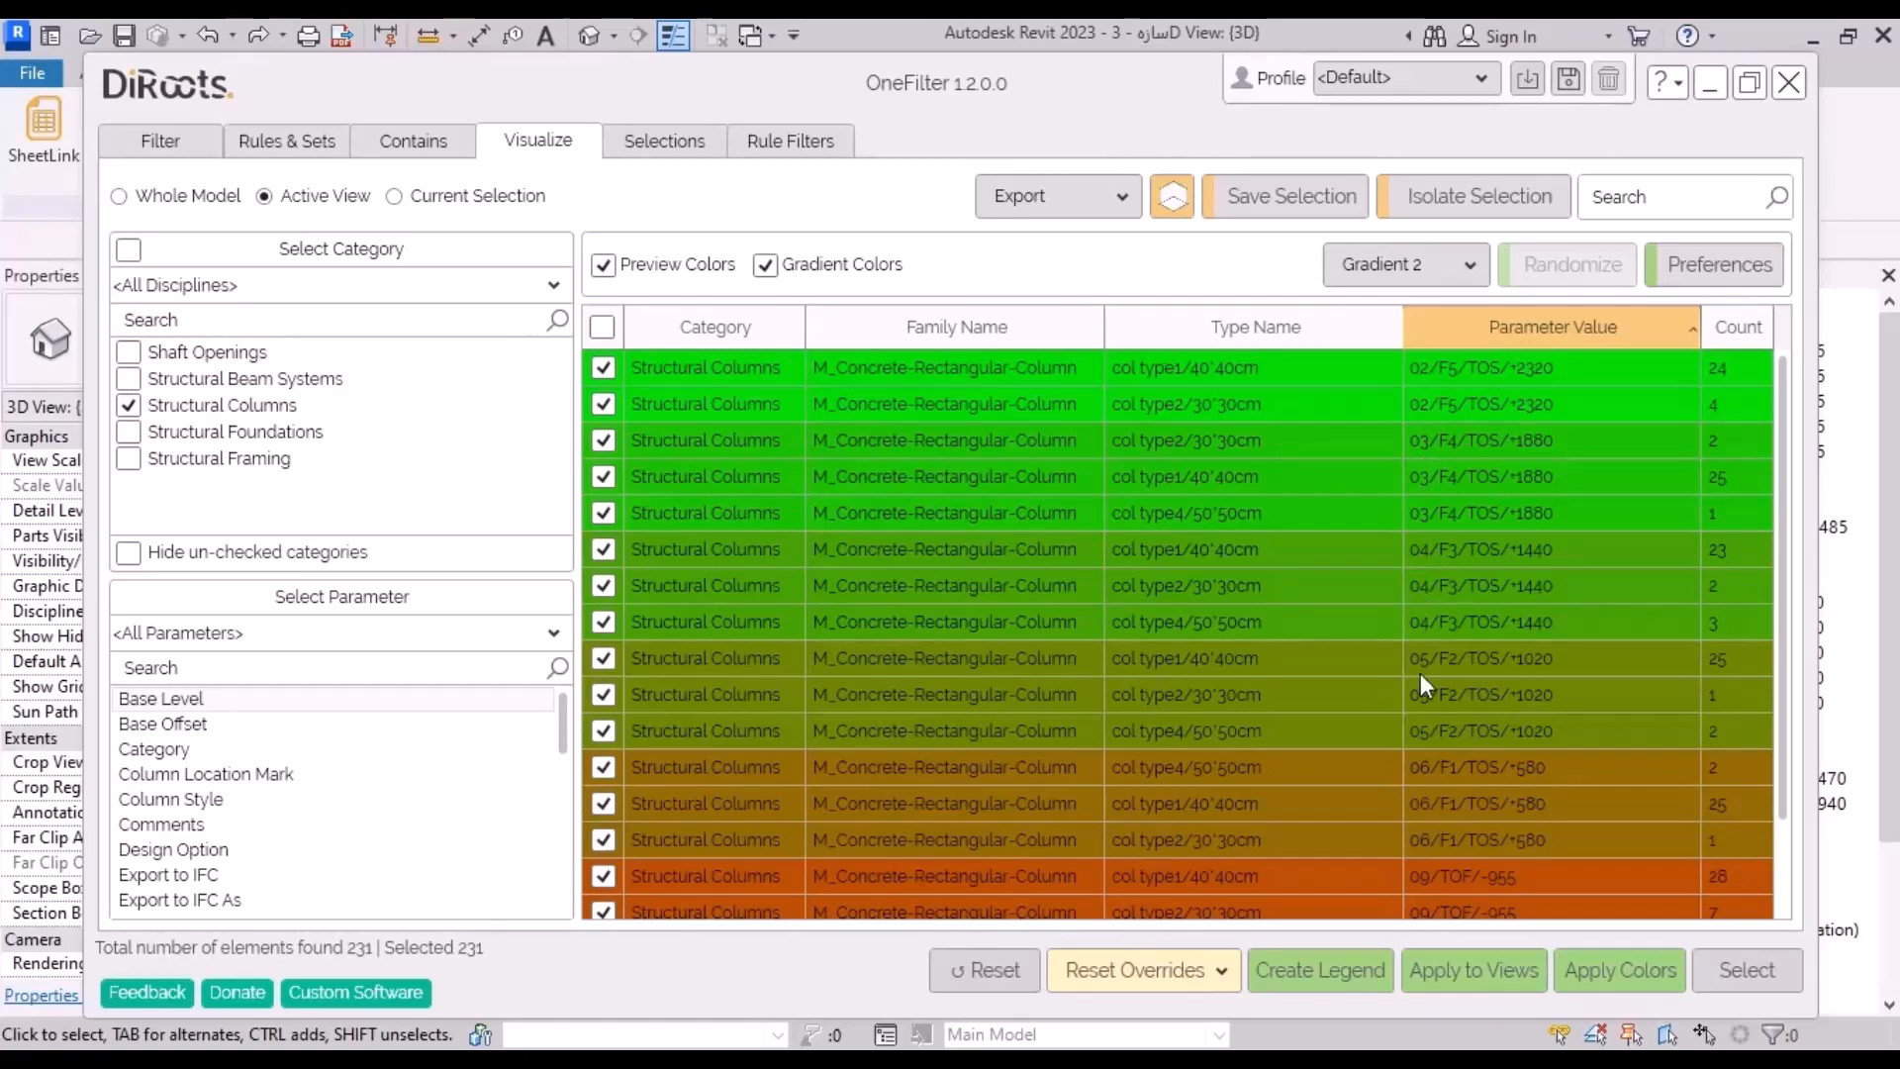
scroll(1421, 683, "down", 2)
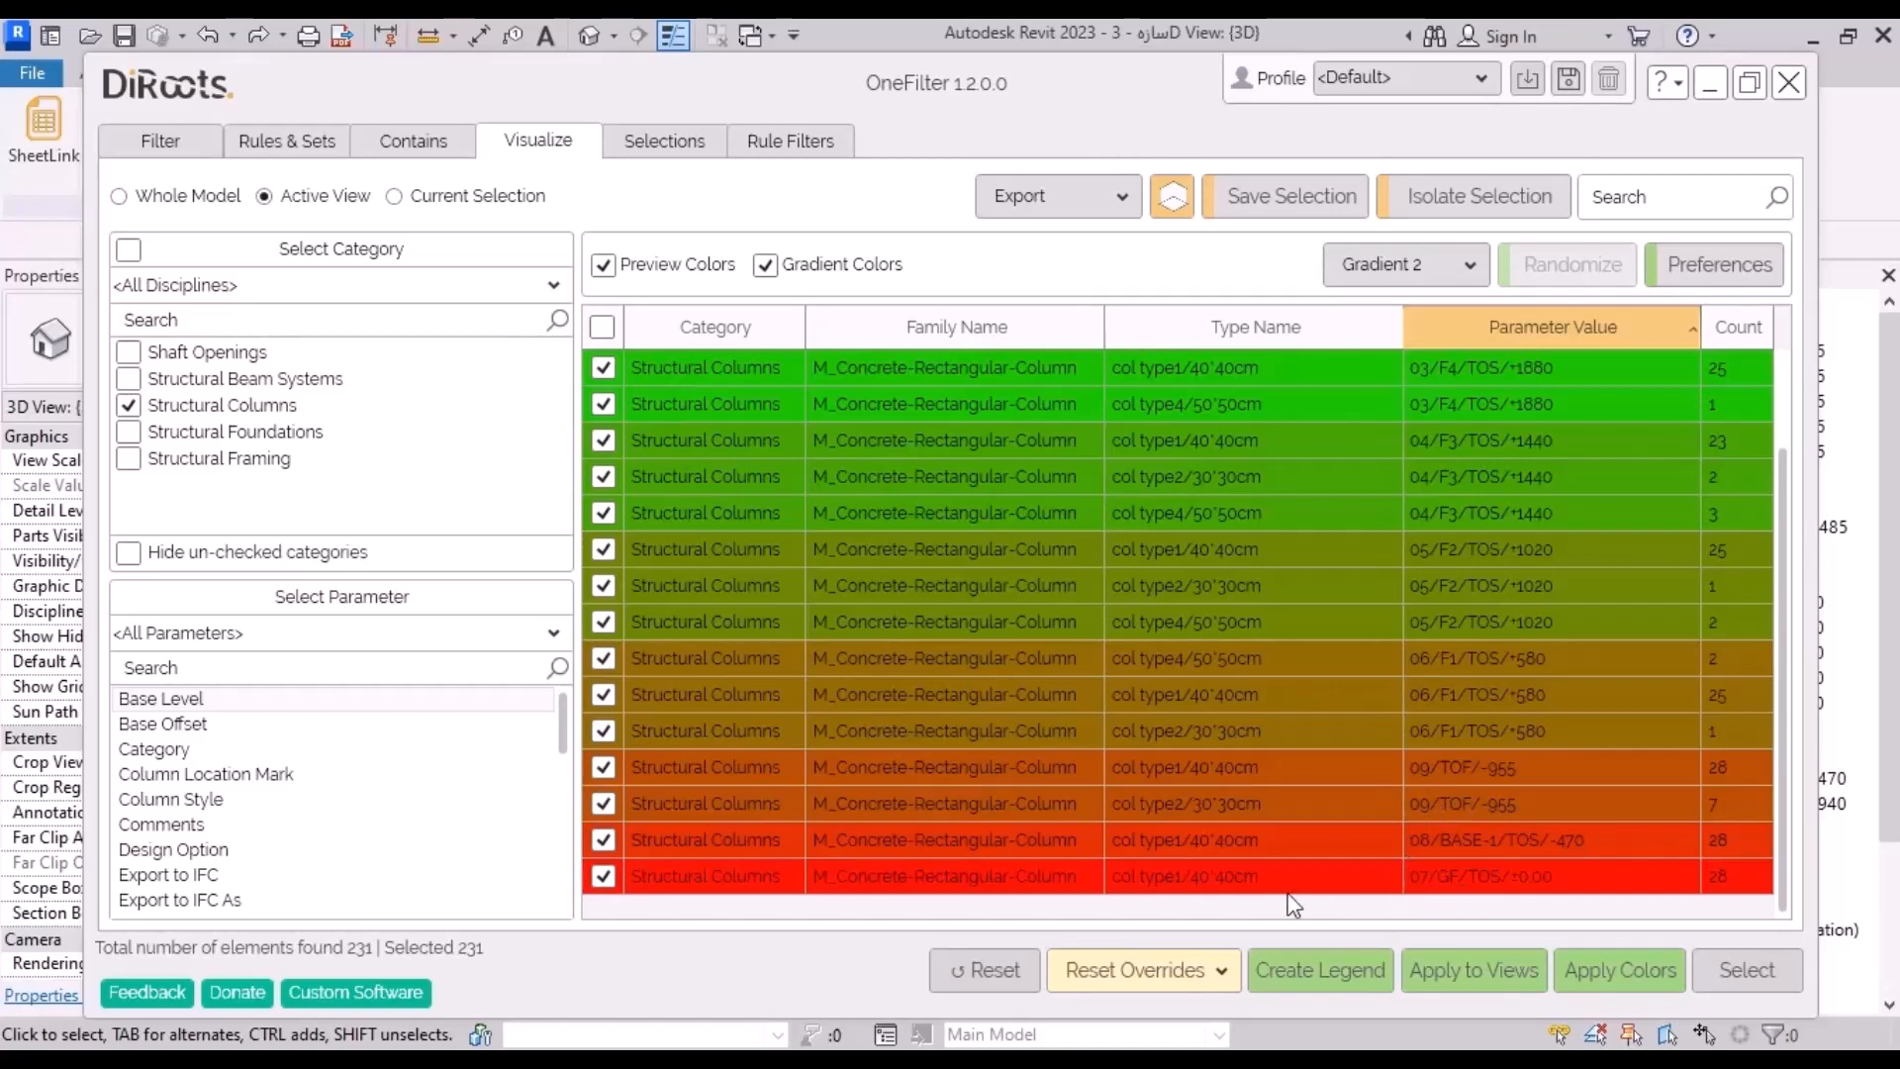
Step: Colorize the 07/GF/TOS/±0.00 column row SaddleBrown (#FFB54900) by sampling the color of the 09/TOF/-955 row
left_click(1670, 889)
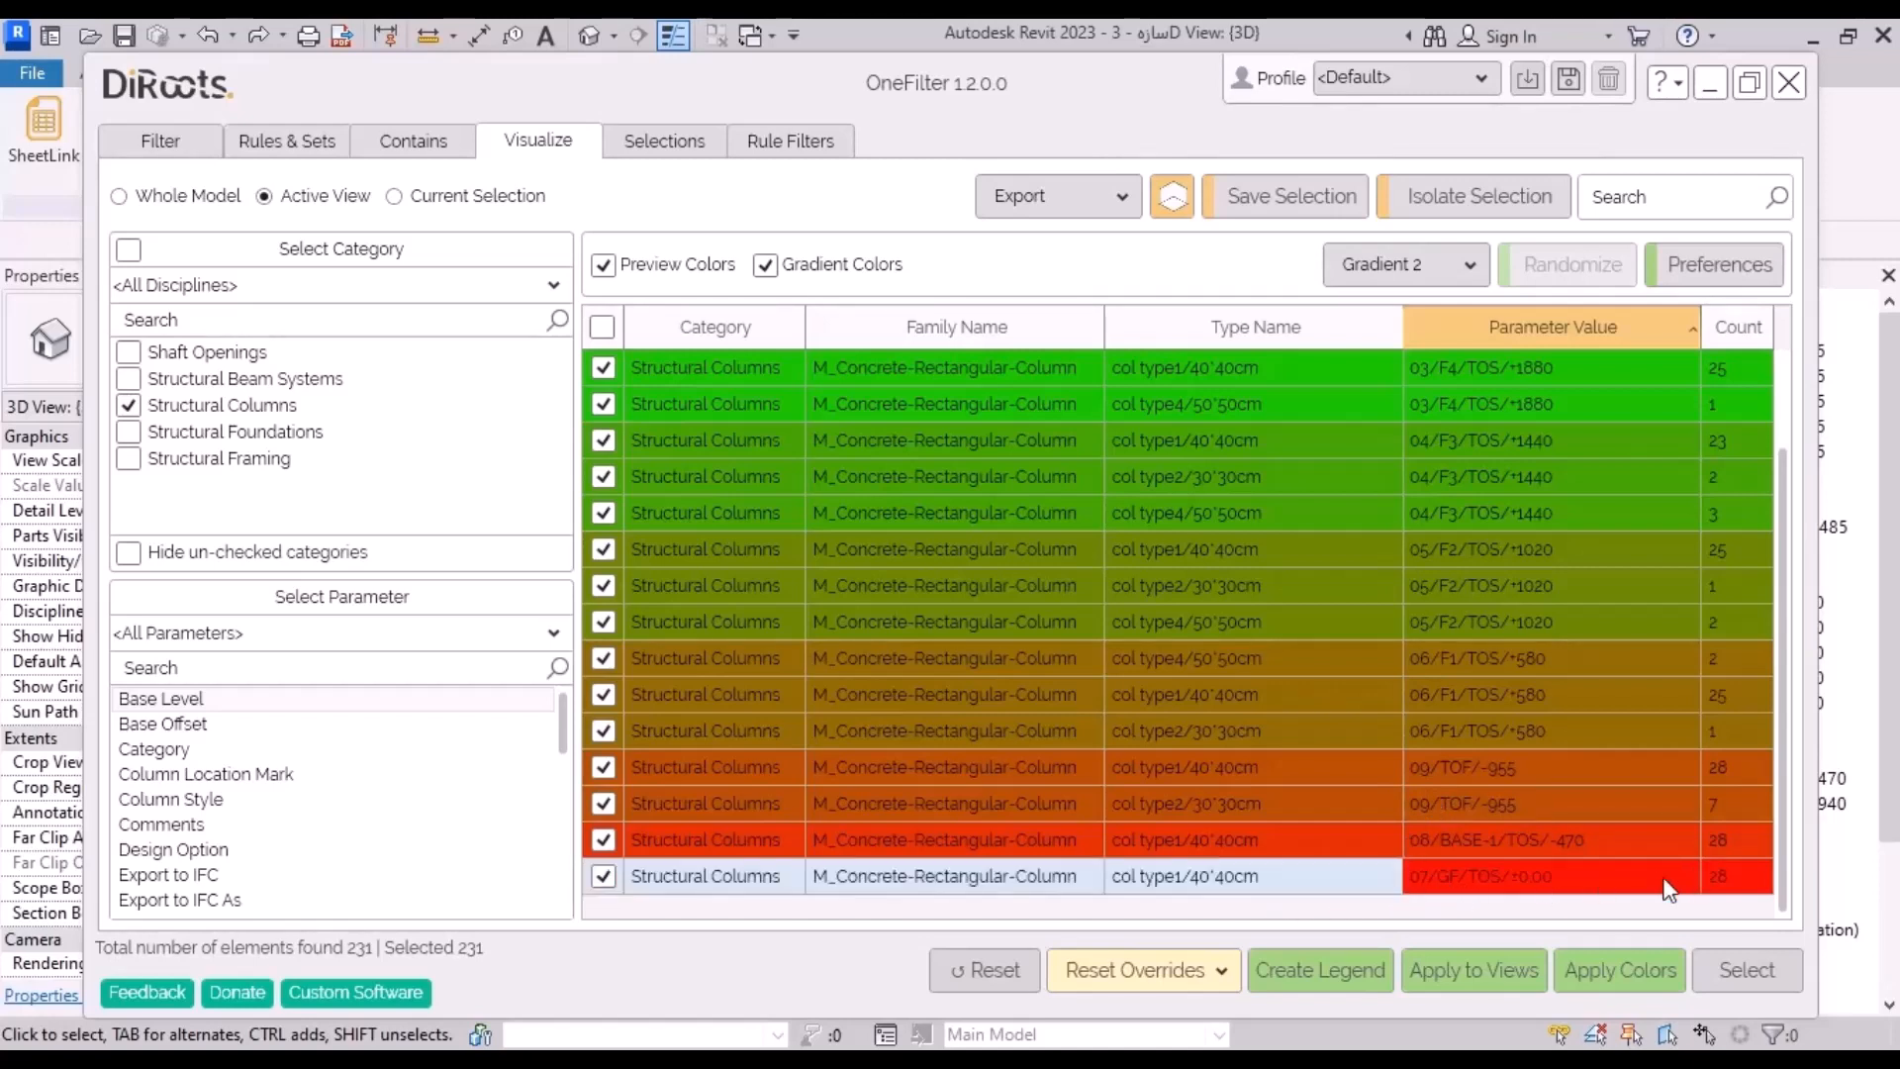
right_click(1670, 890)
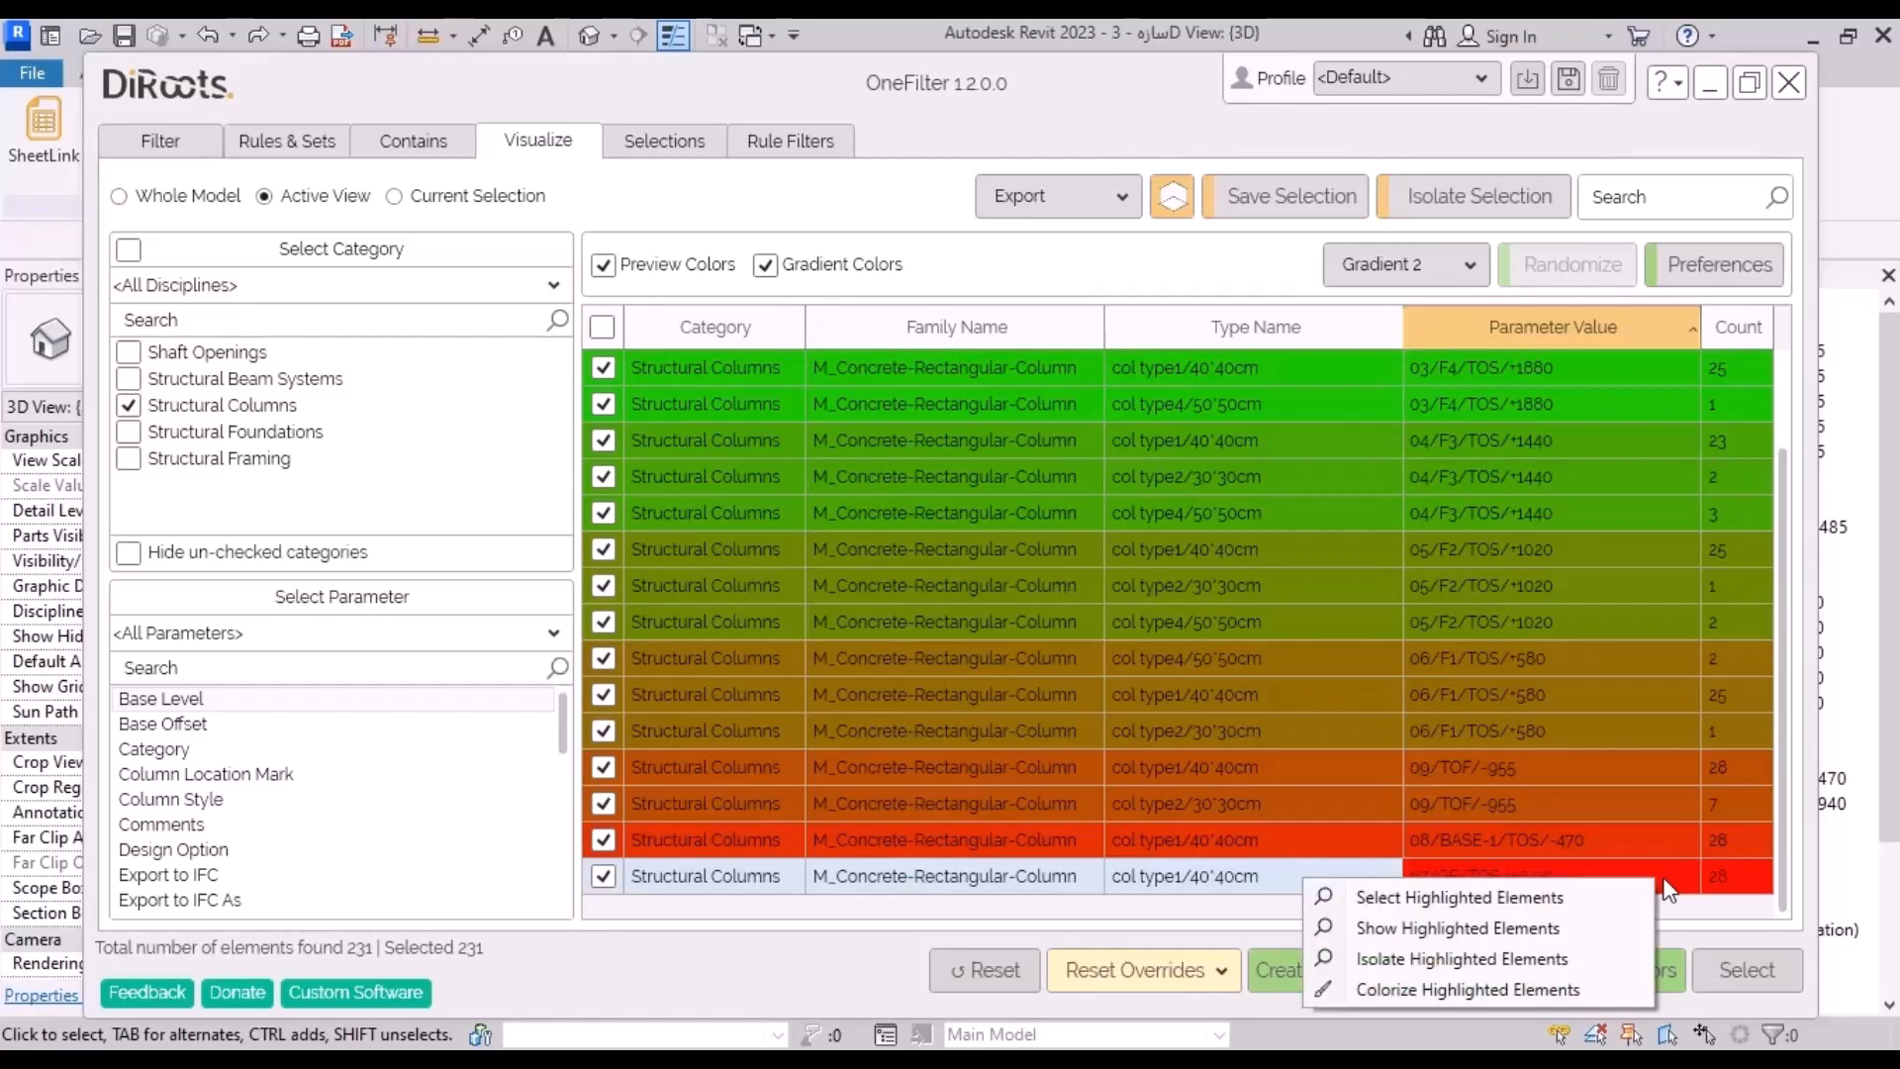
left_click(1418, 993)
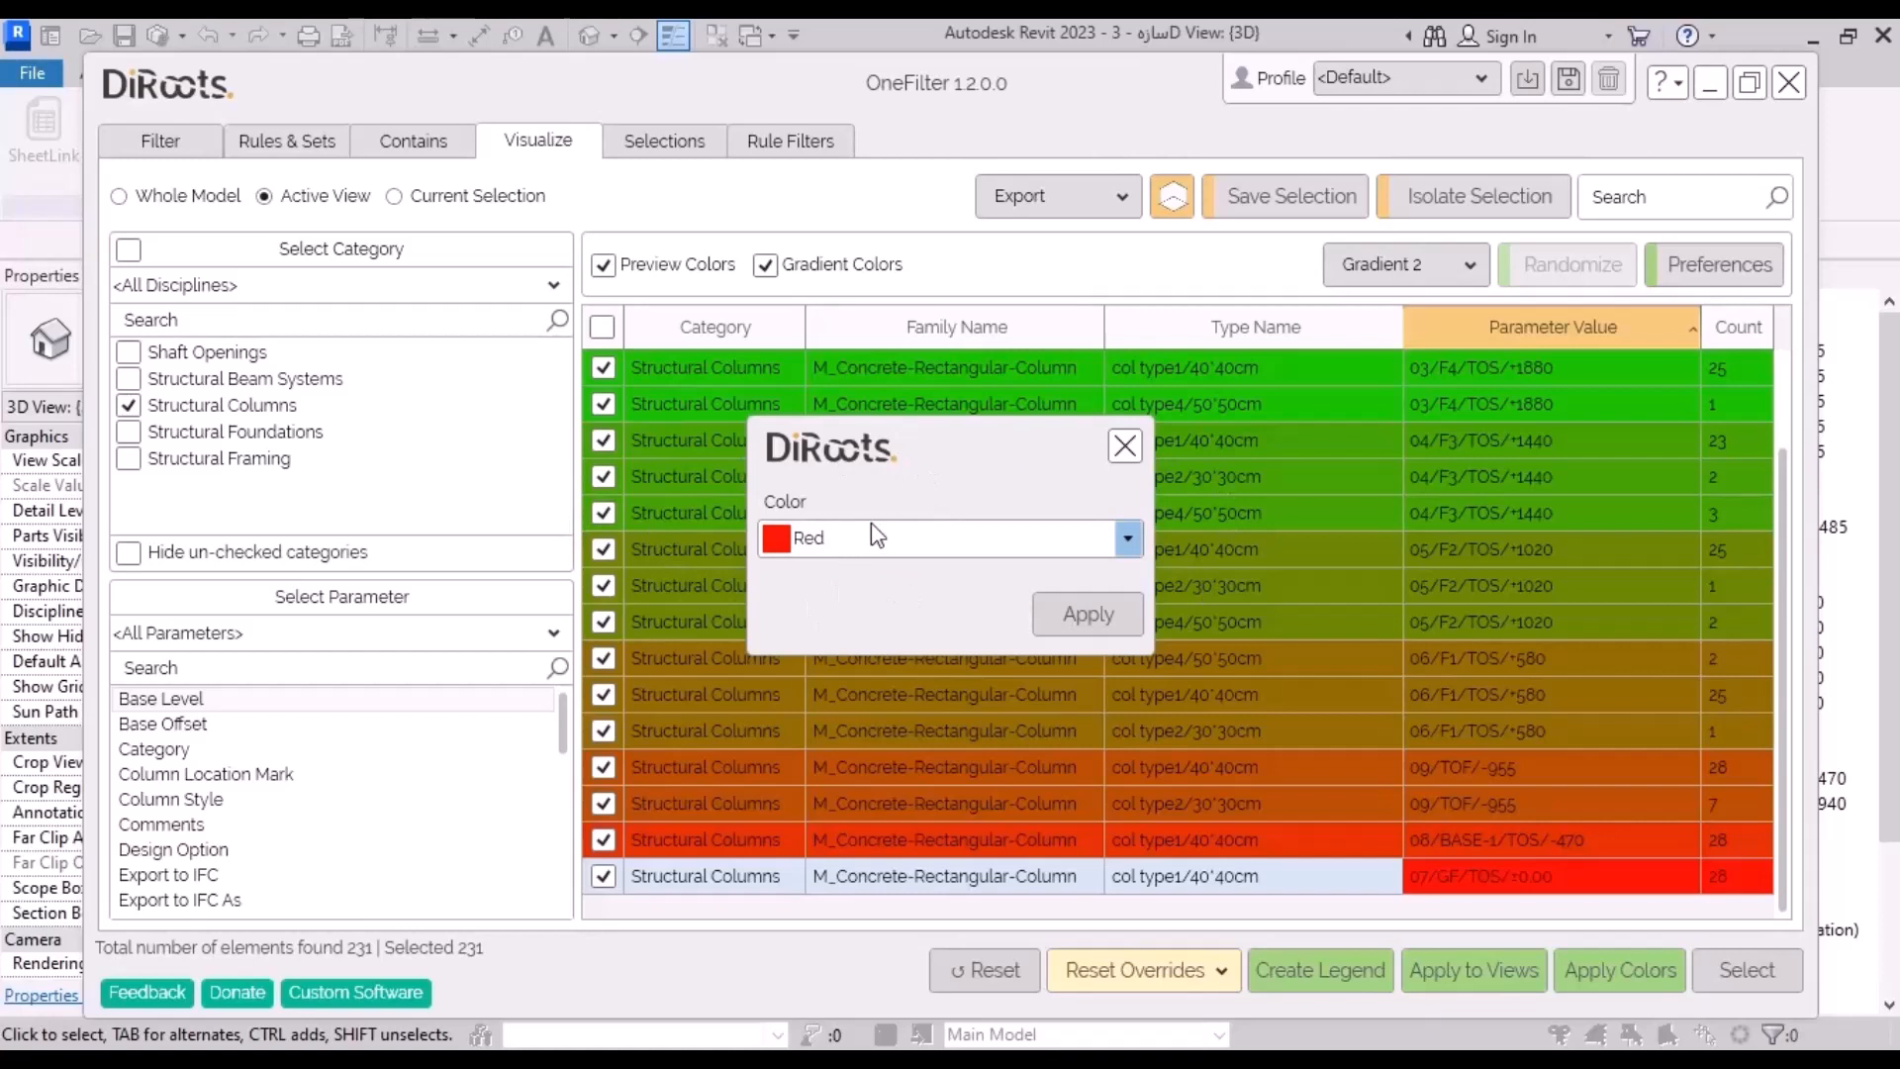
left_click(1130, 539)
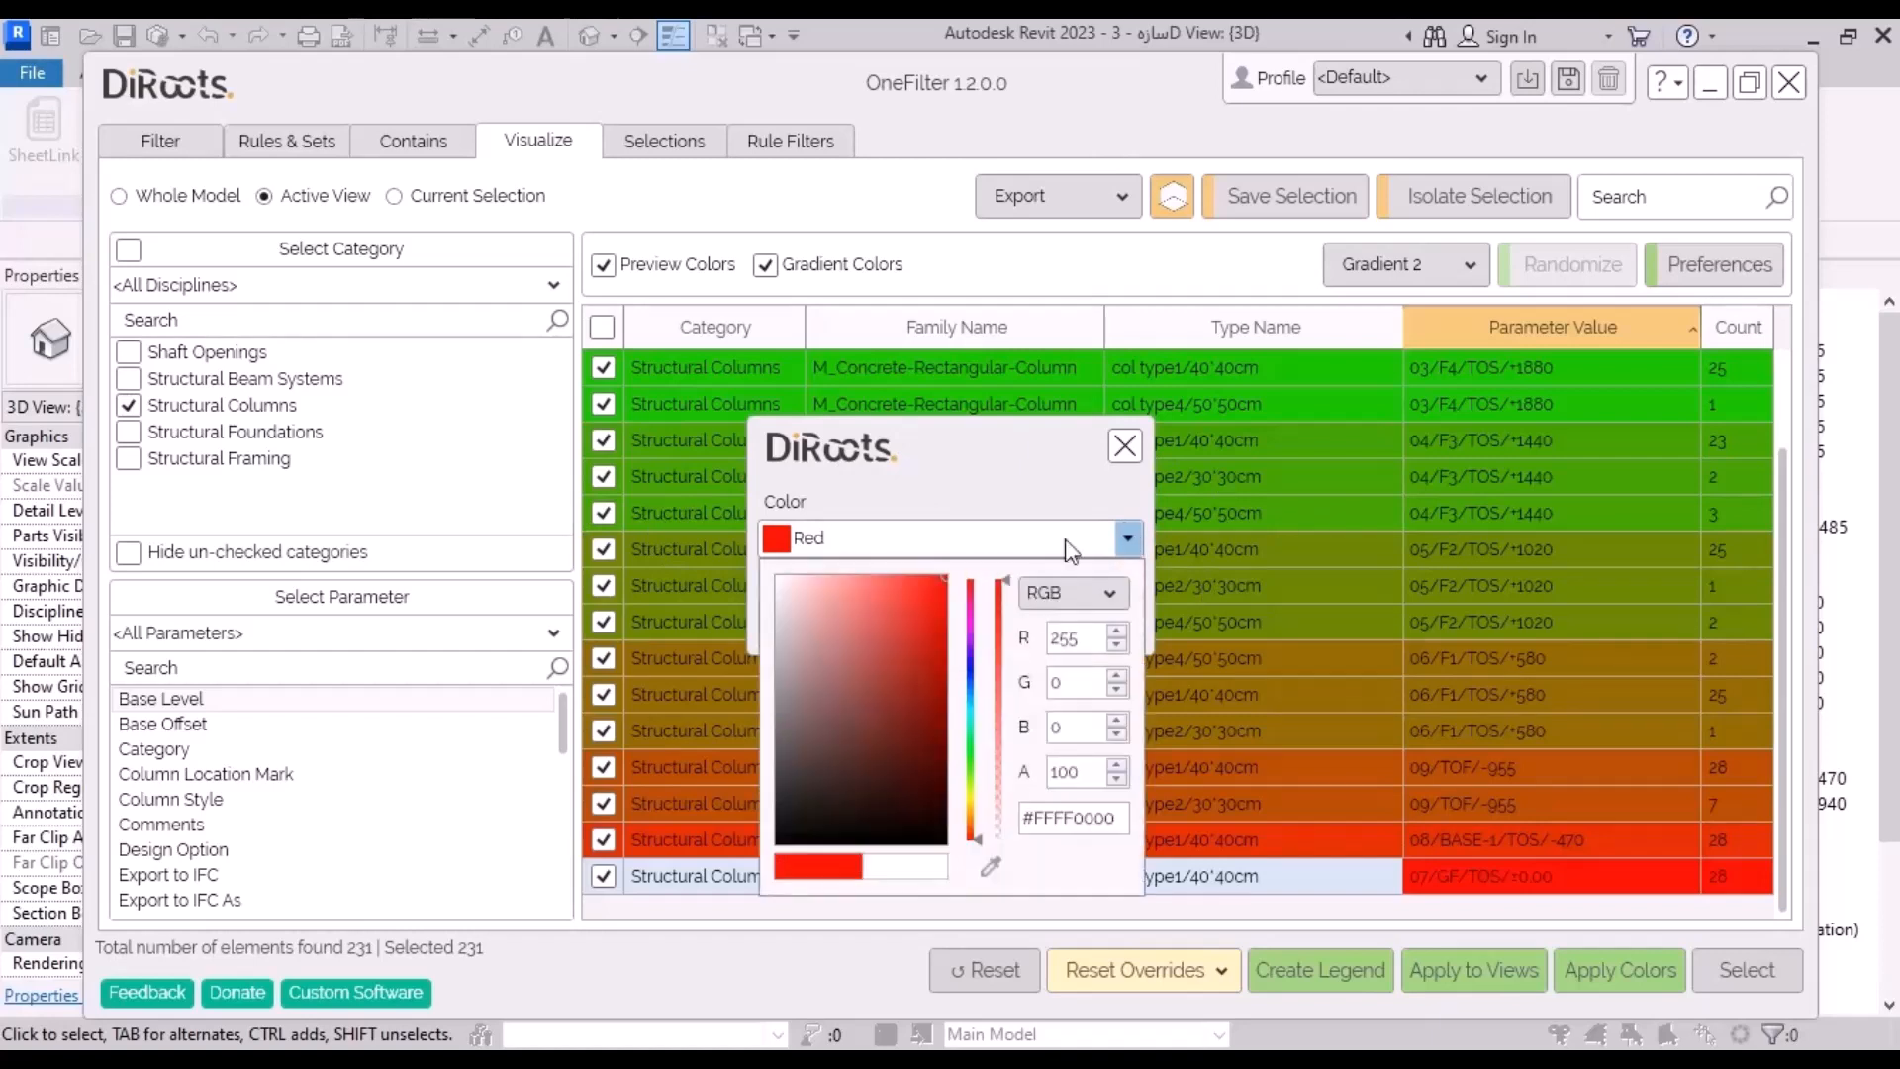
left_click(992, 870)
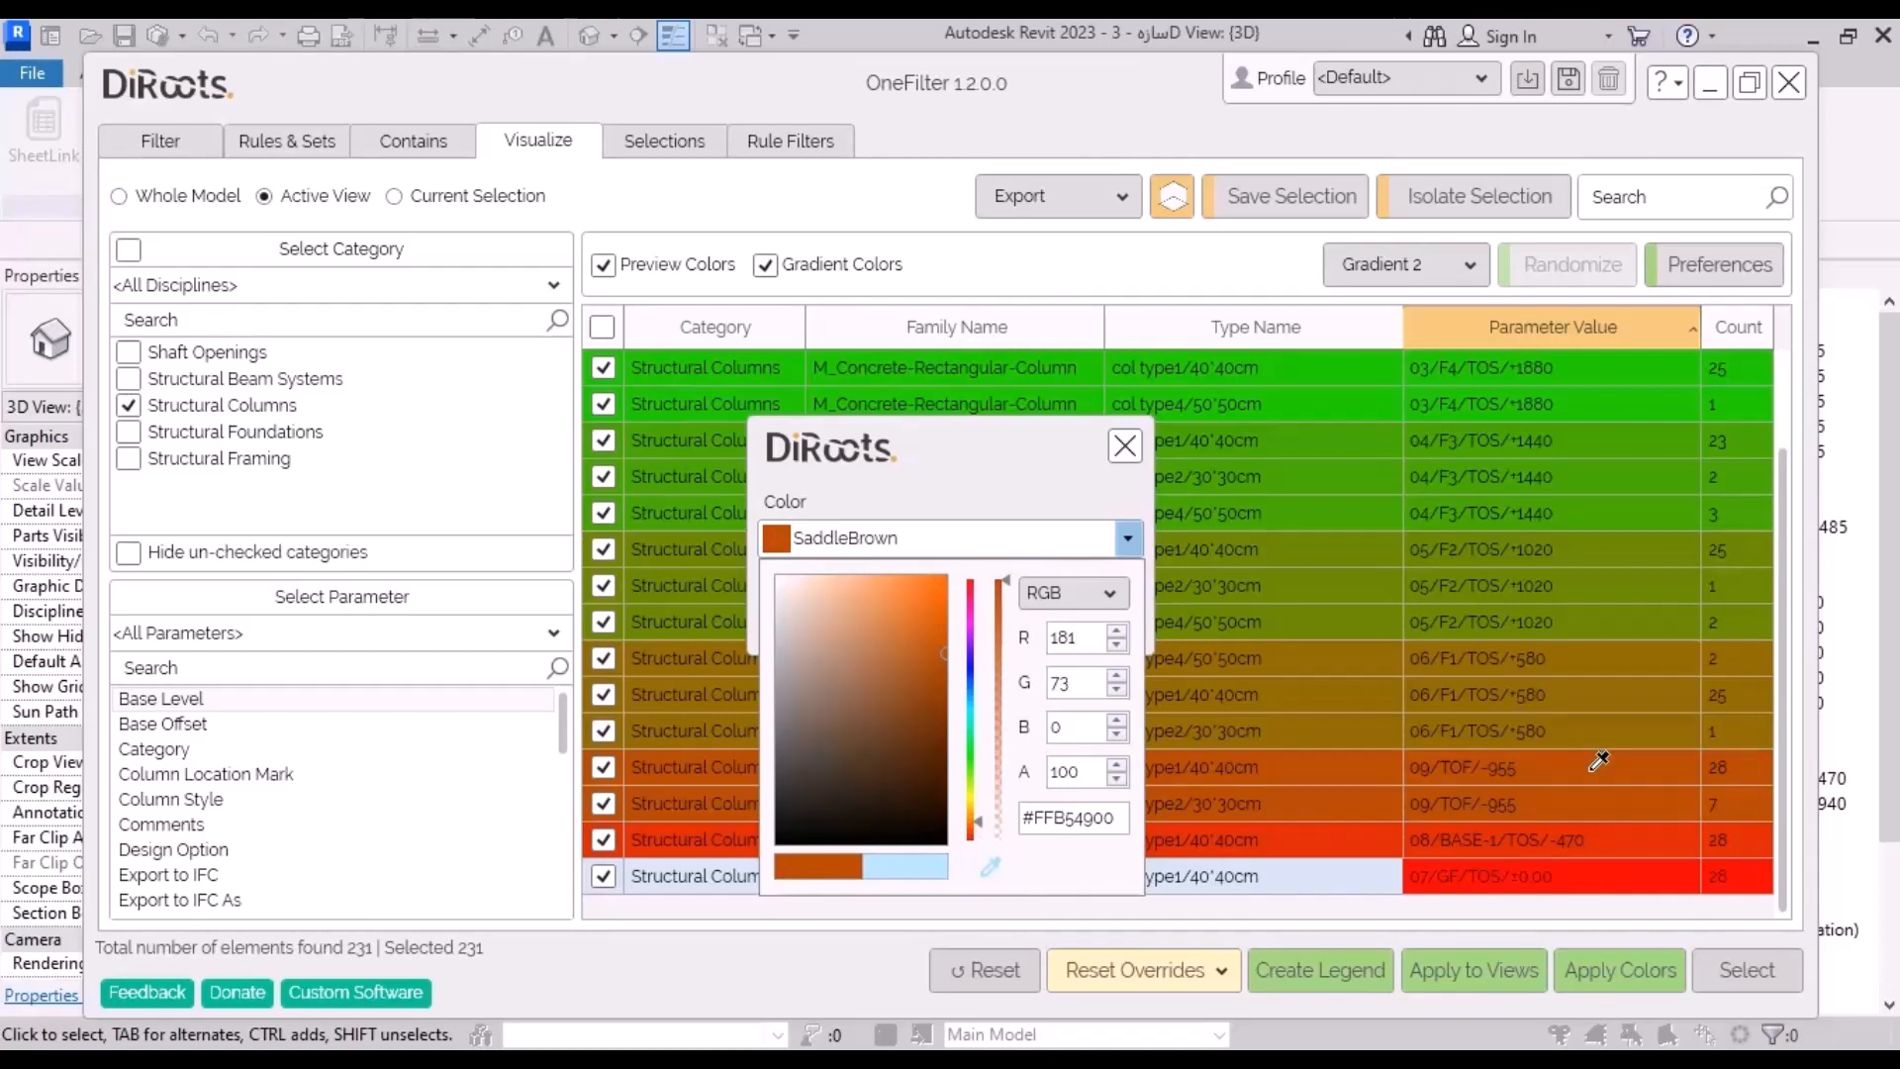
left_click(1593, 769)
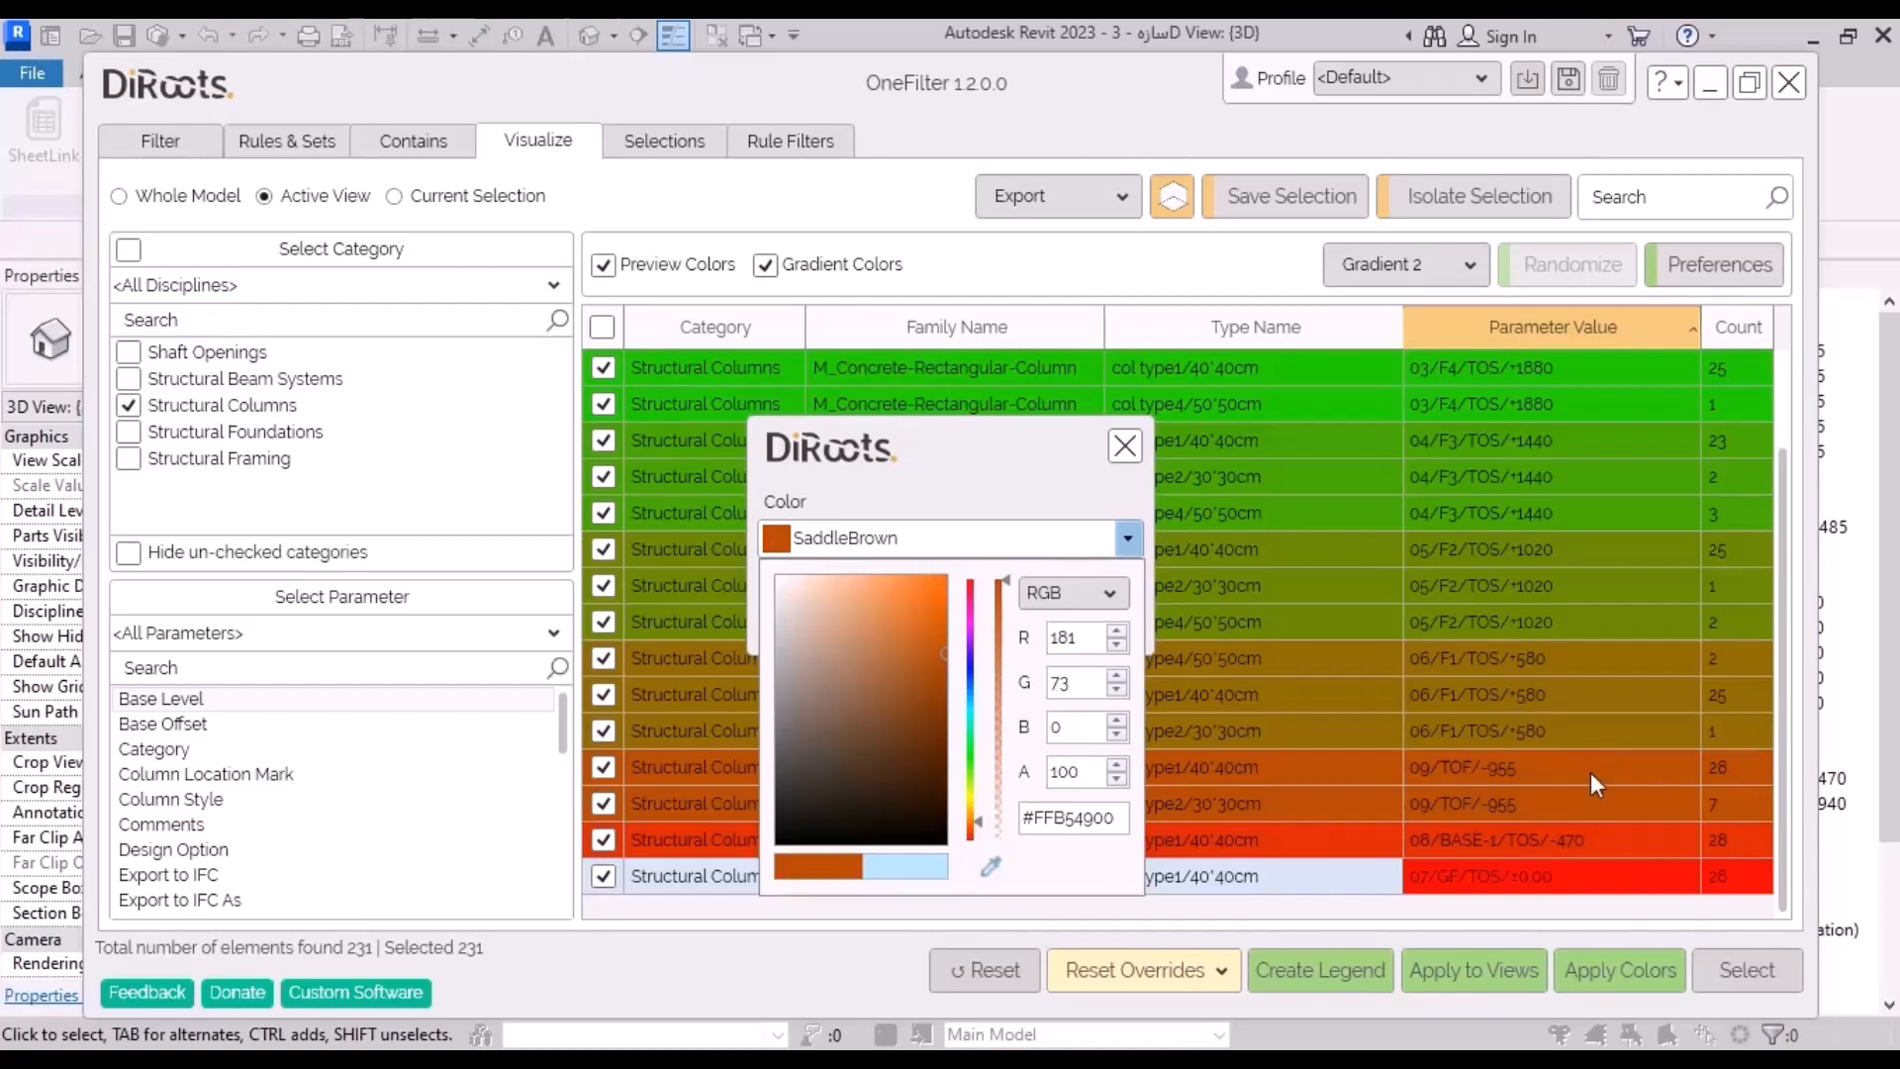
left_click(1146, 545)
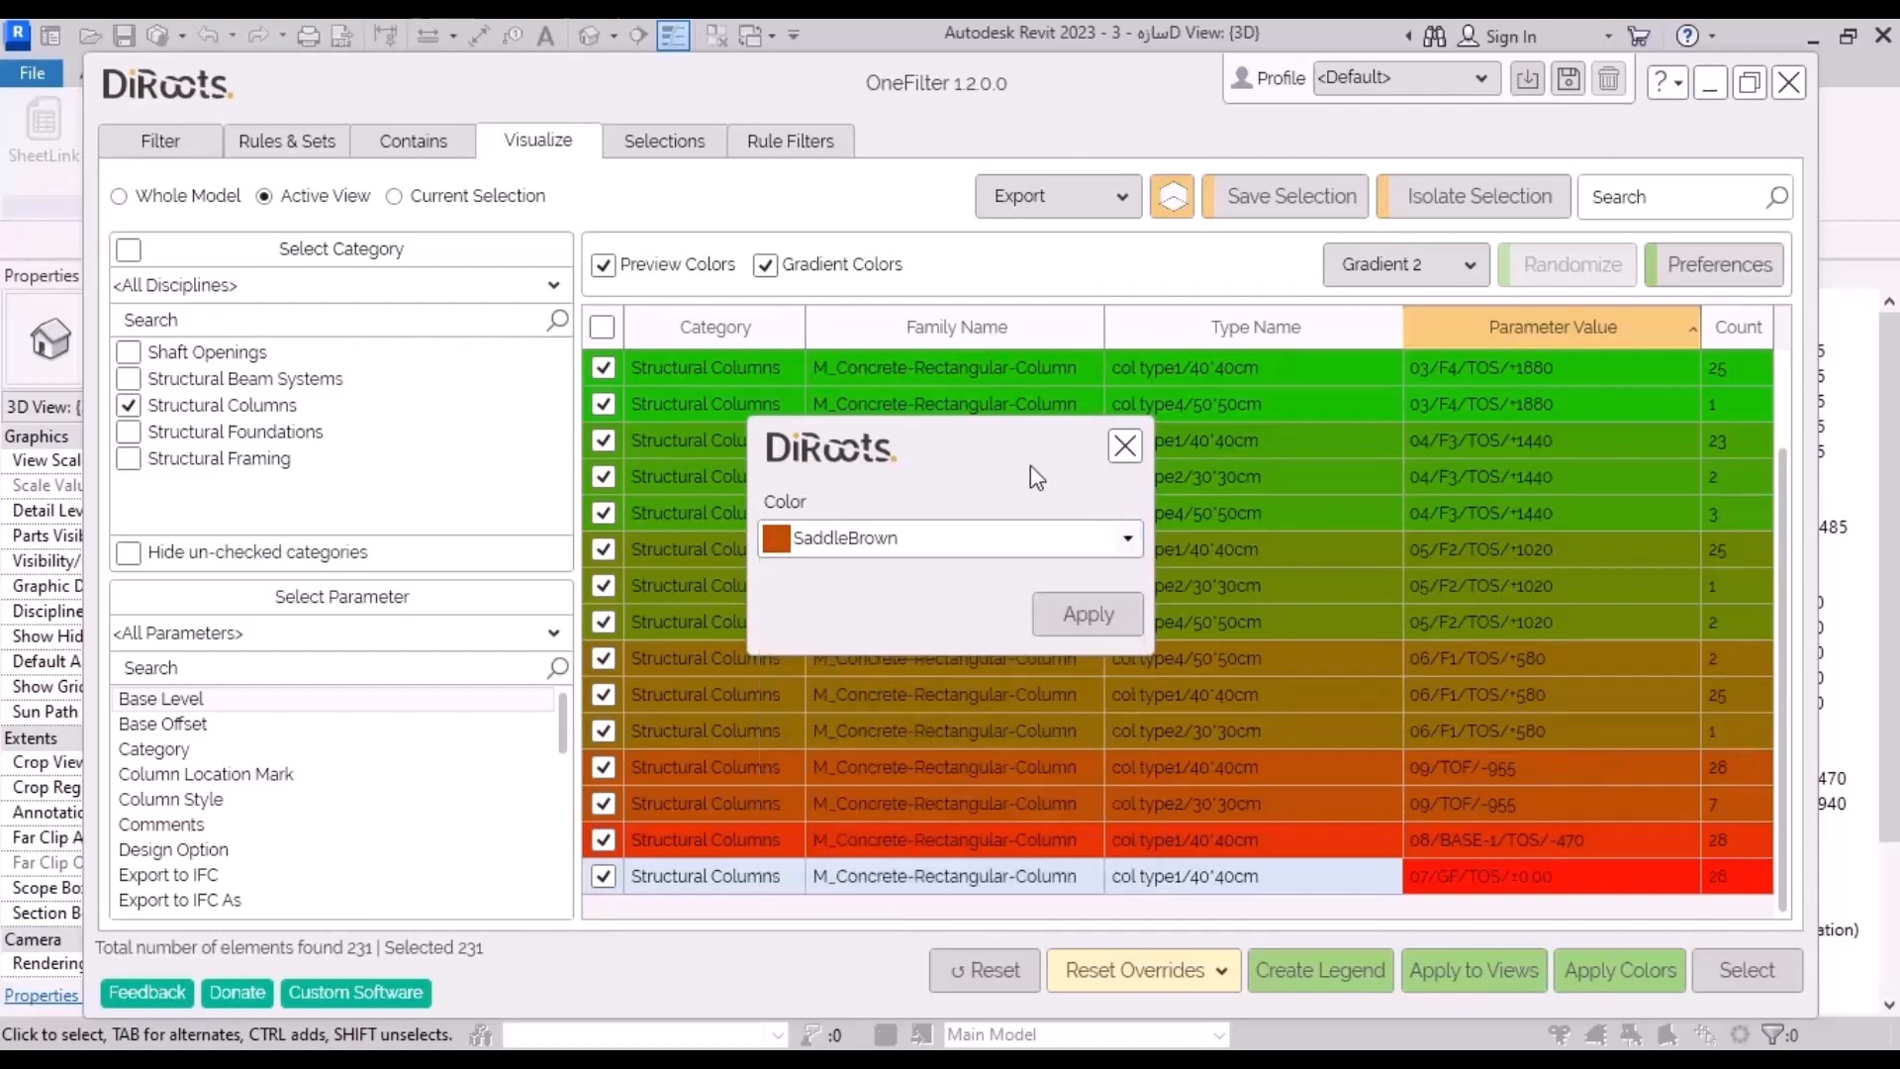
left_click(1088, 619)
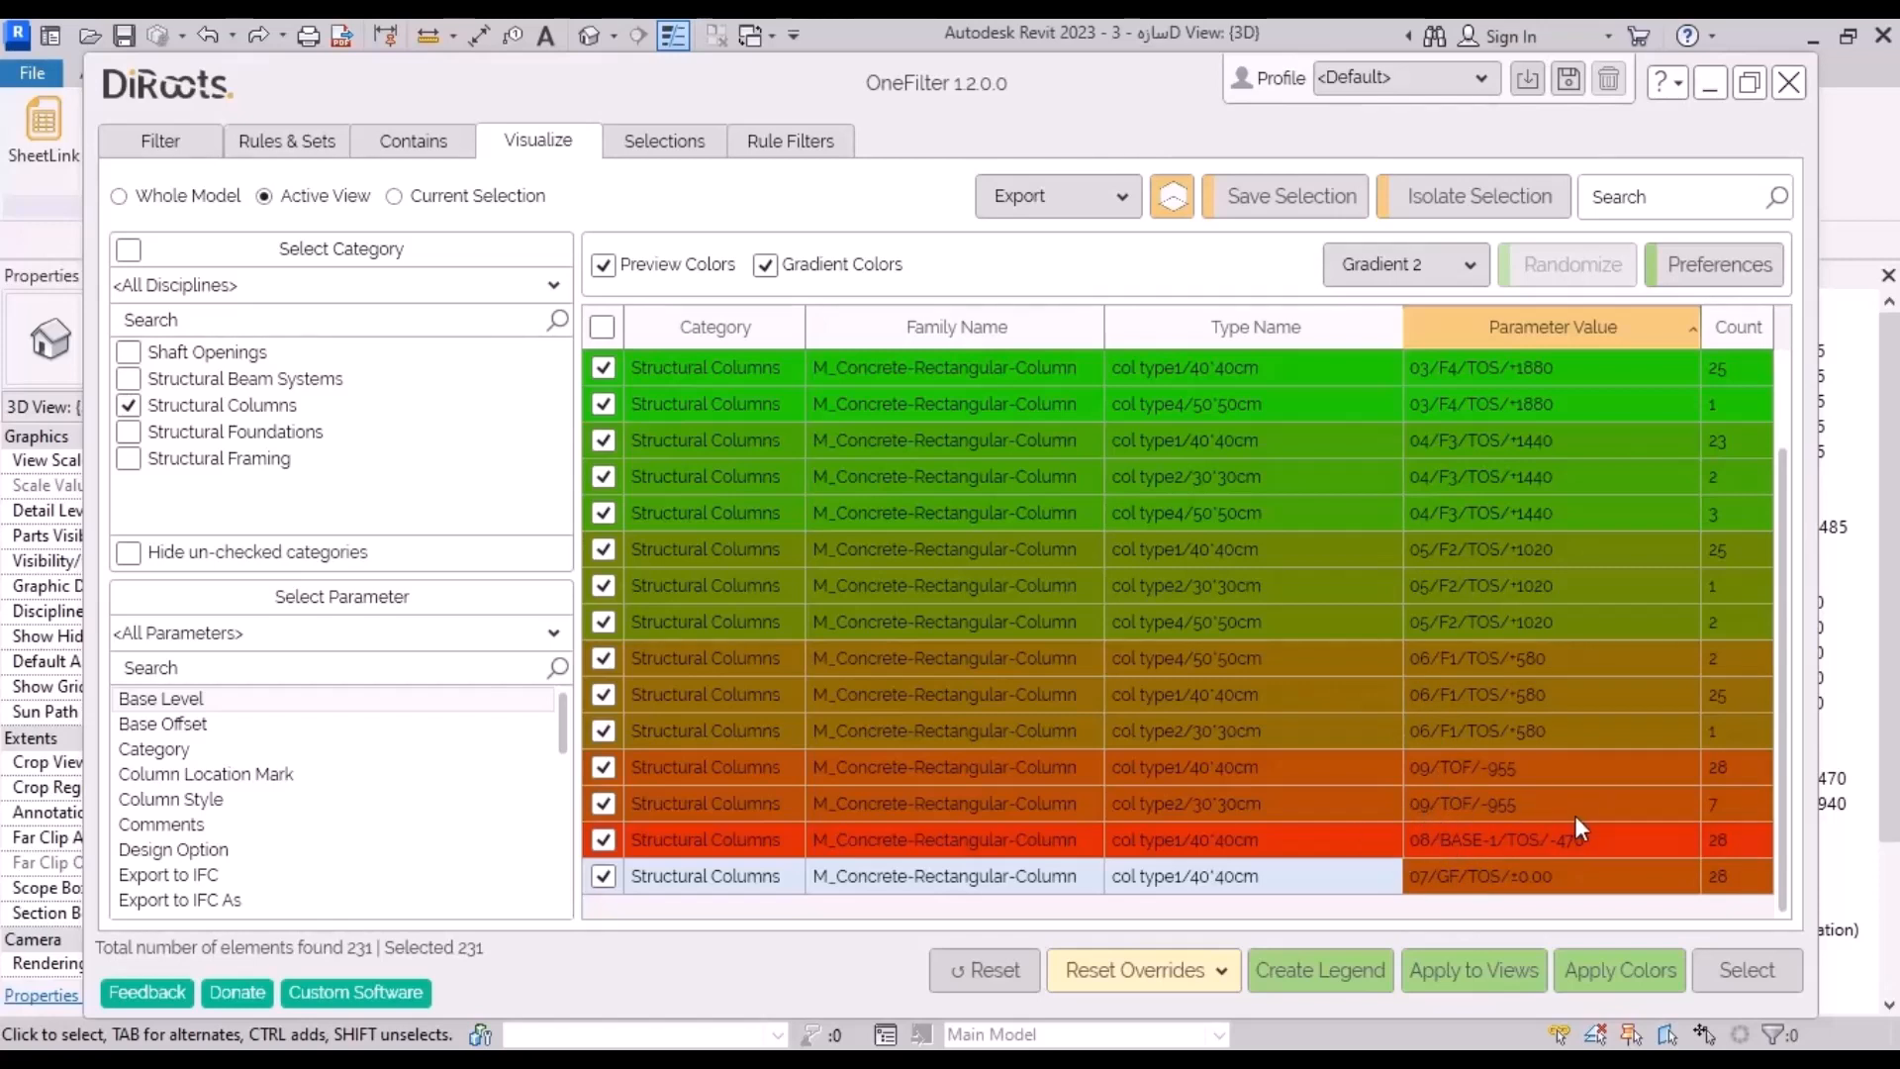
Step: Colorize the 09/TOF/-955 row for col type2/30*30cm with Red (#FFE70505)
left_click(1548, 807)
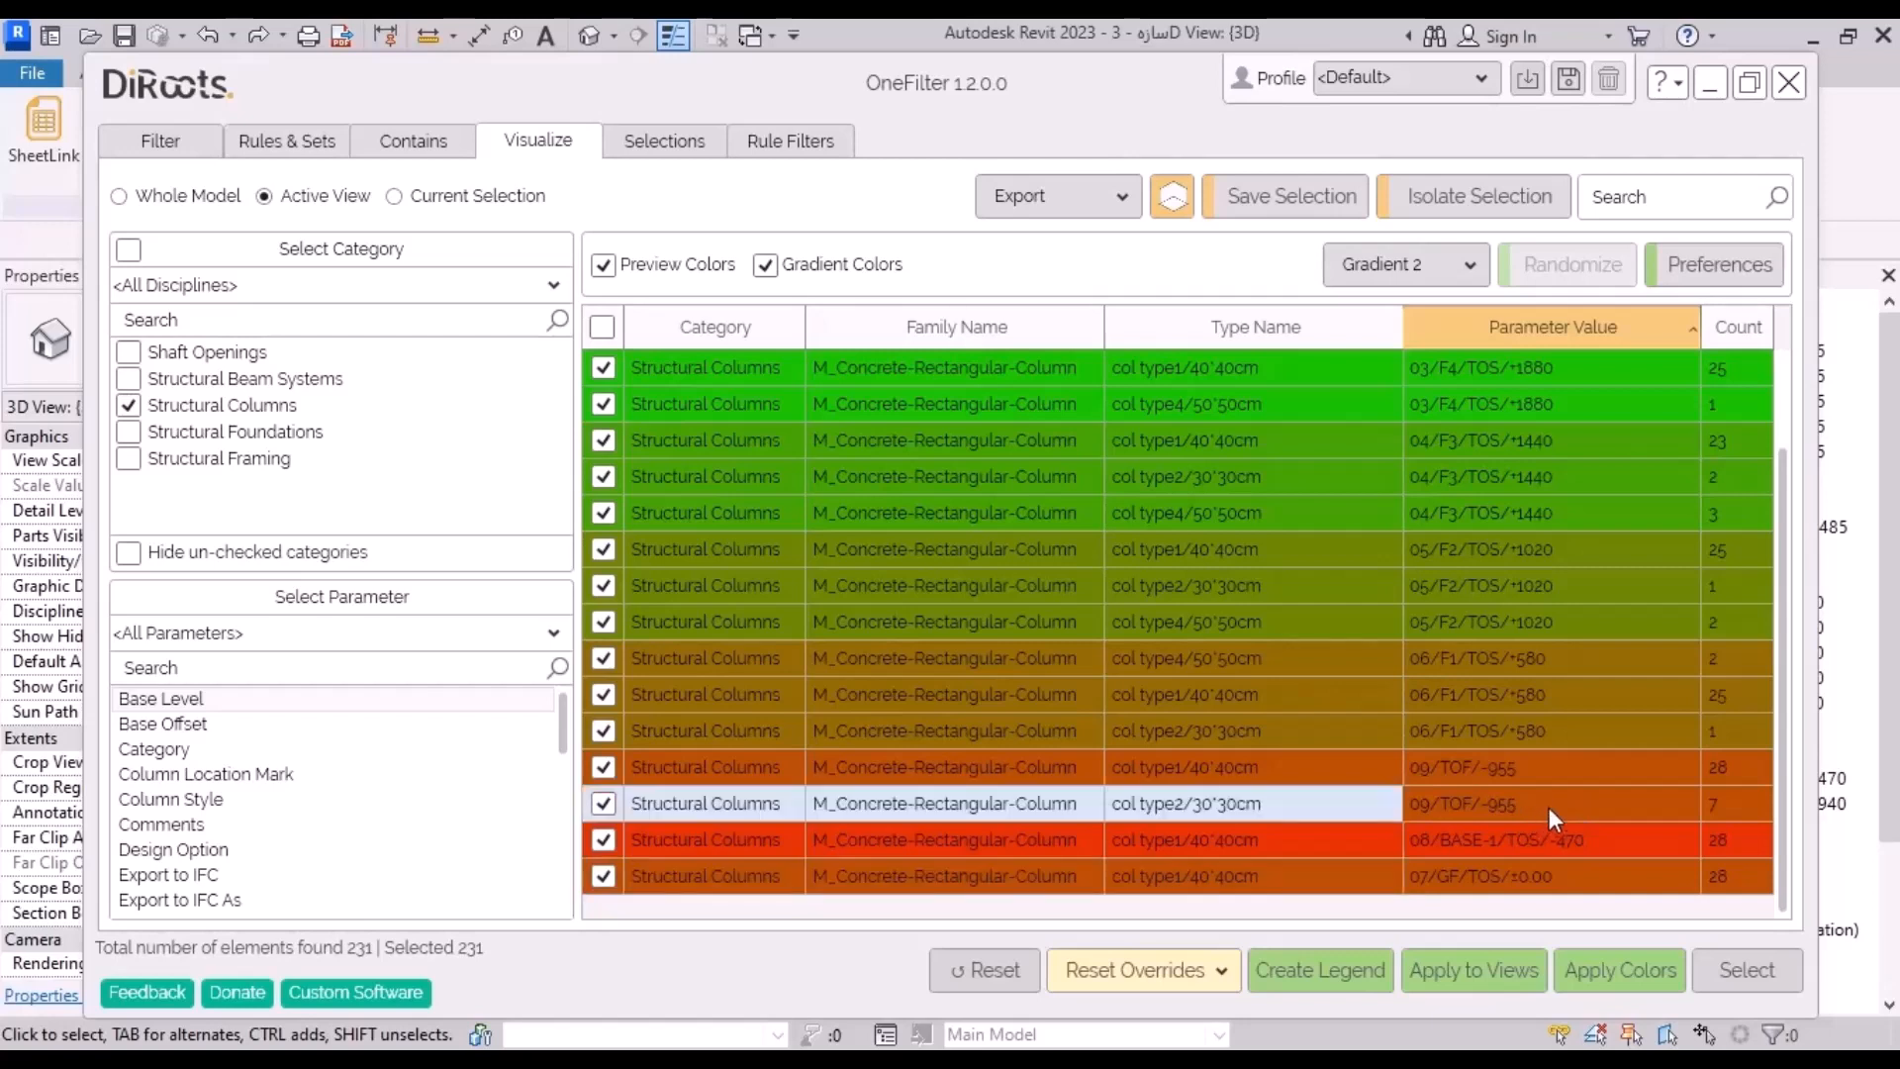
right_click(1548, 798)
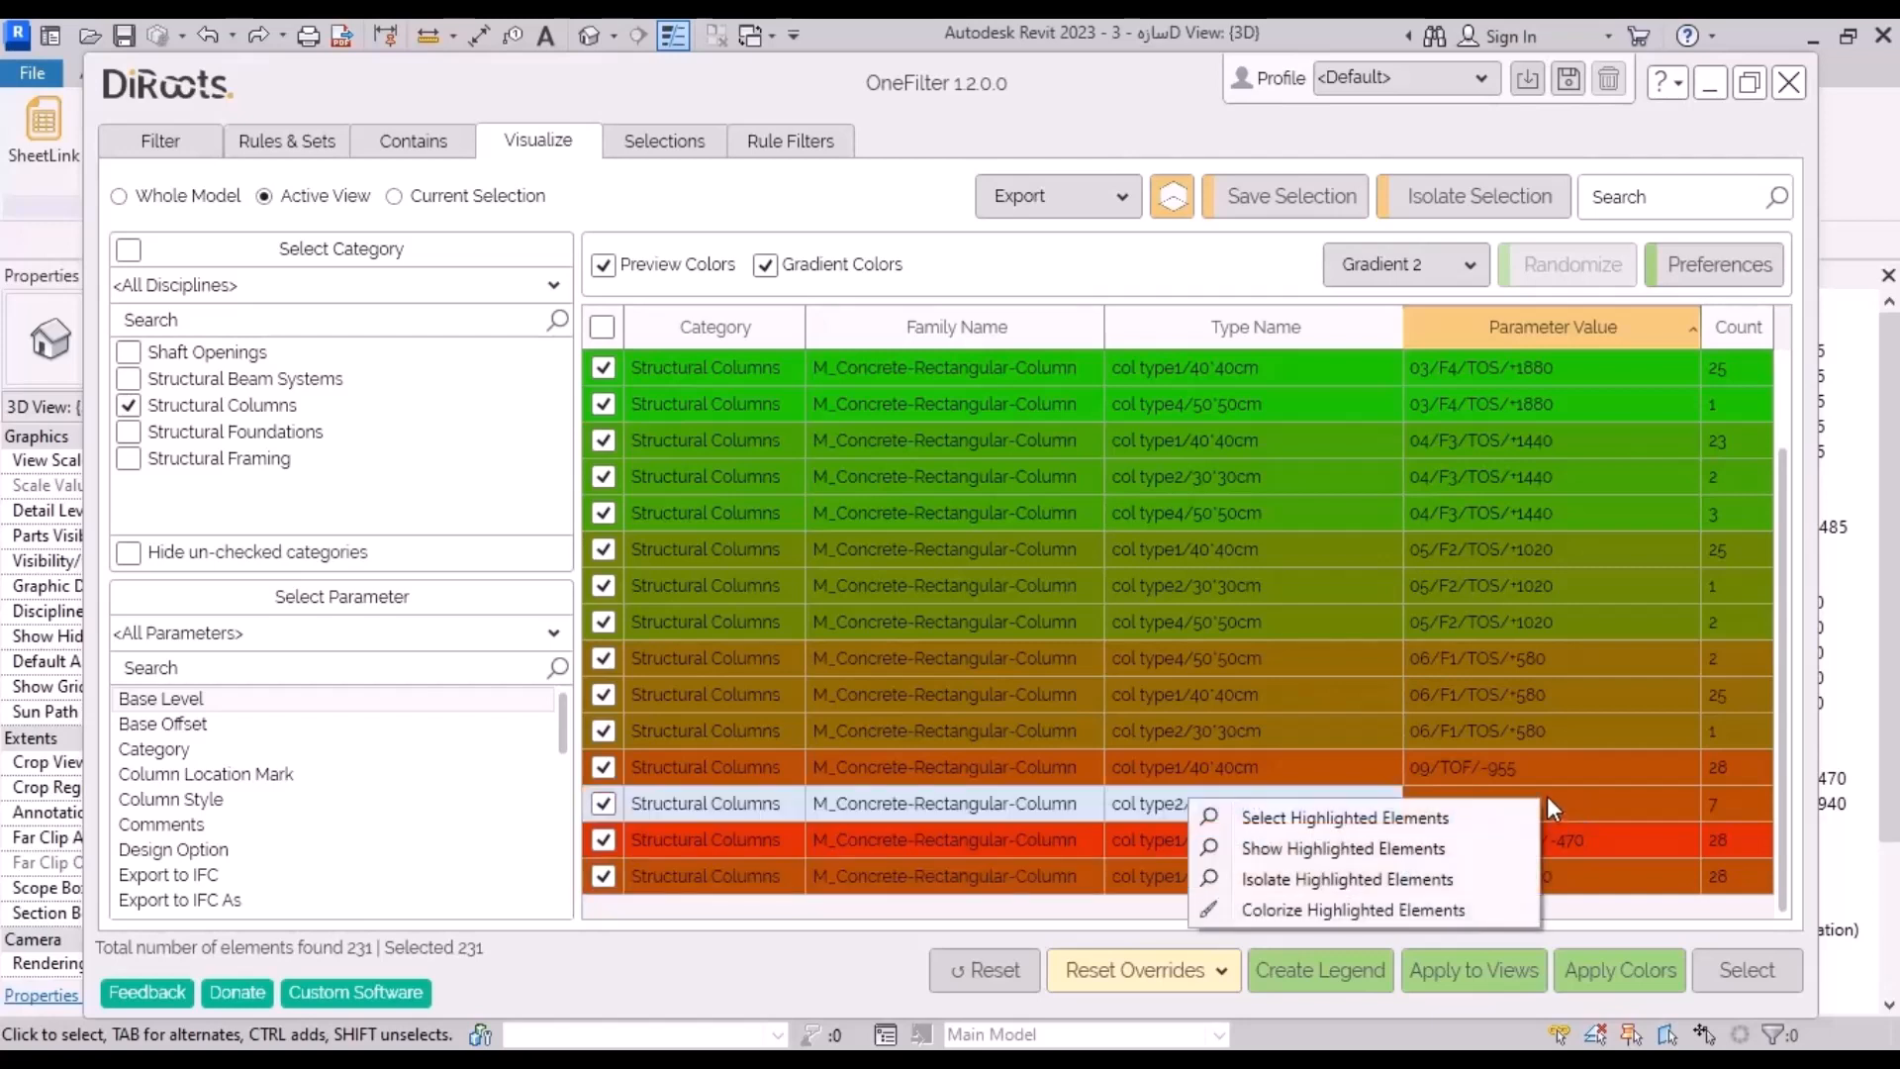
left_click(1350, 907)
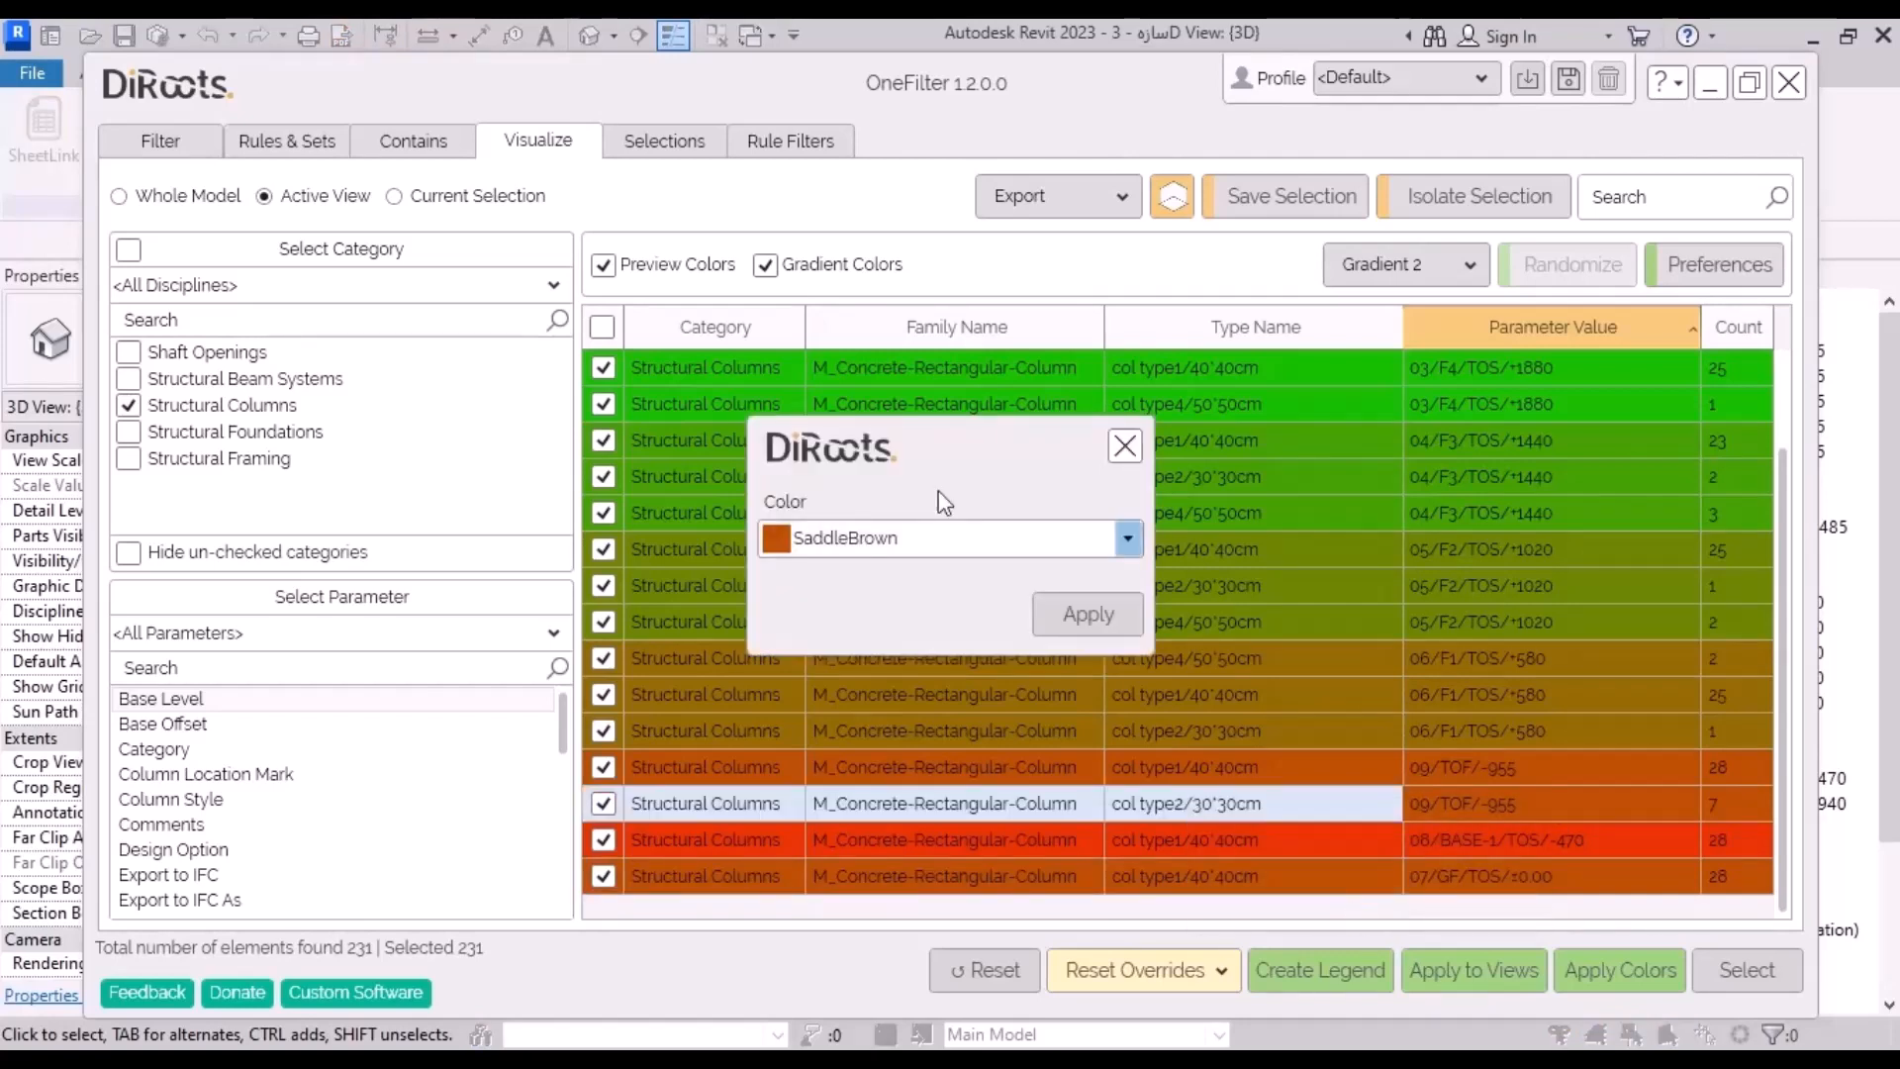
left_click(1128, 540)
left_click(975, 620)
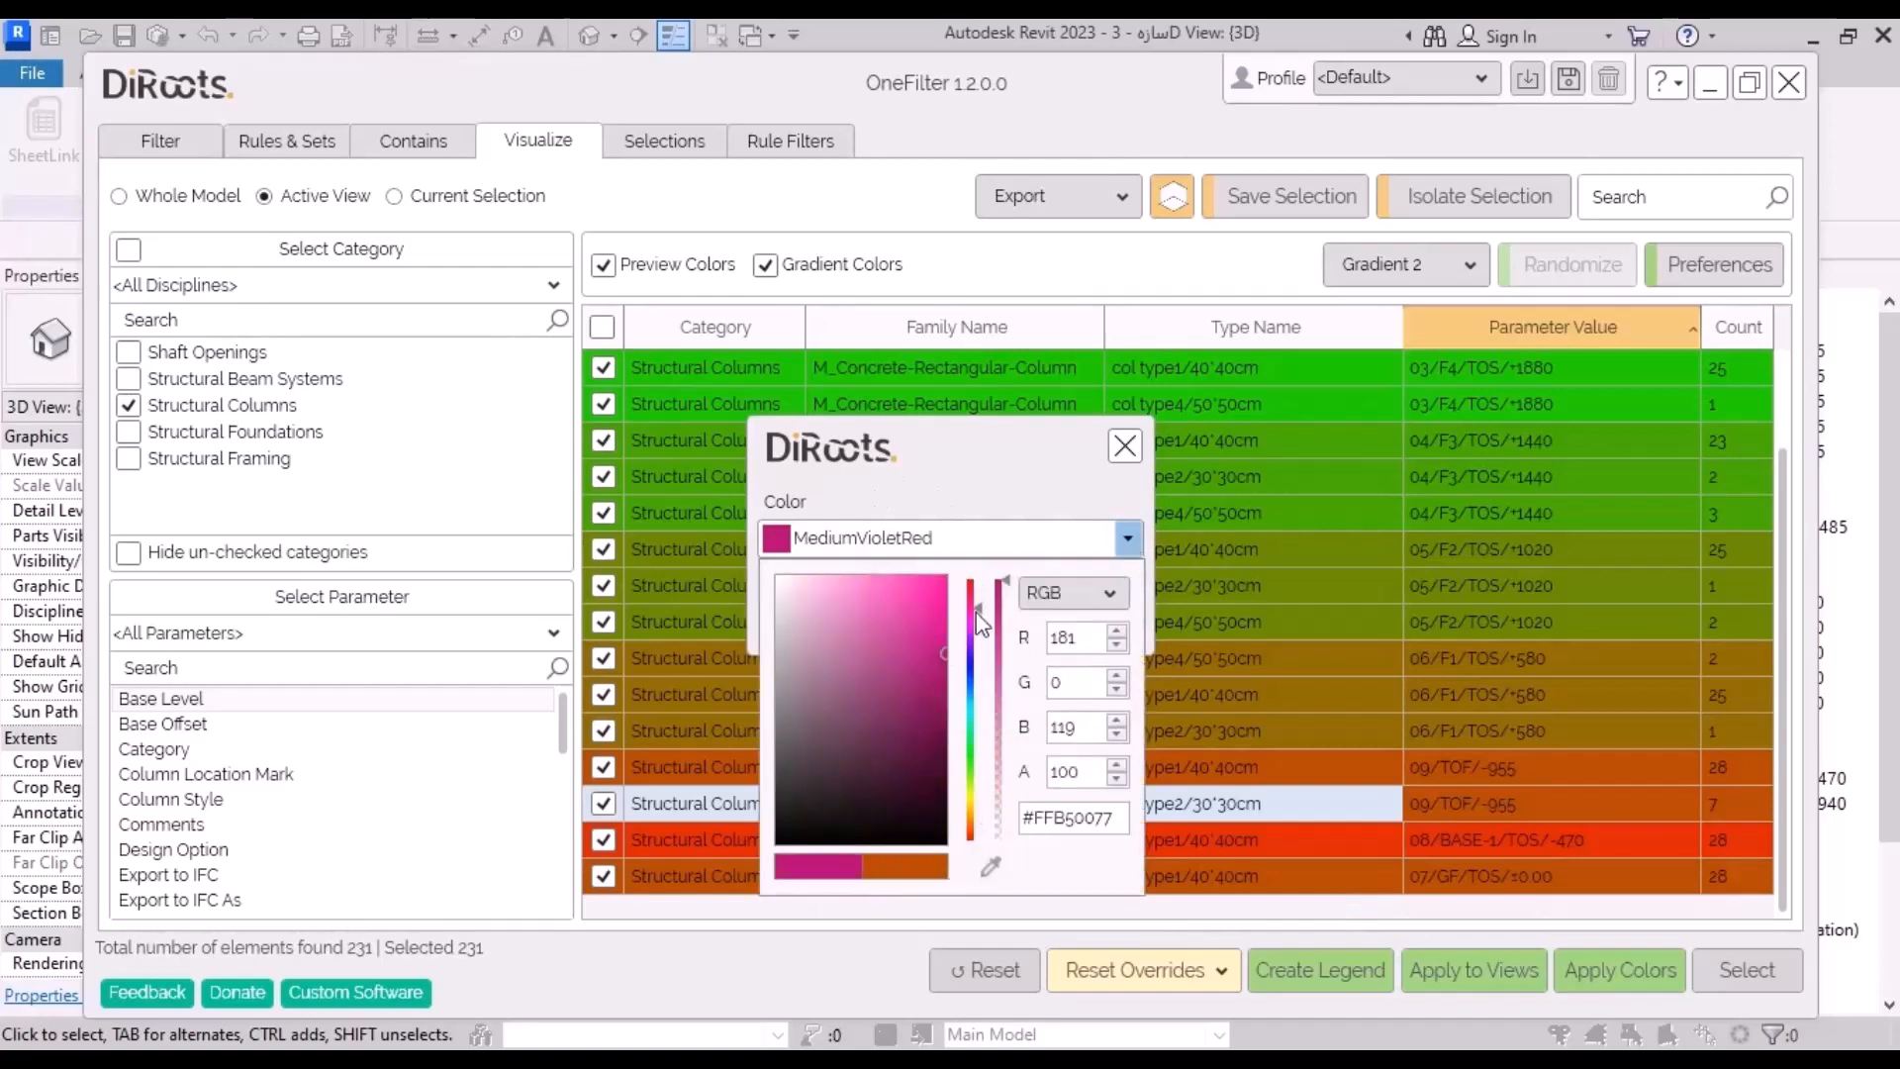
left_click_drag(982, 621, 976, 580)
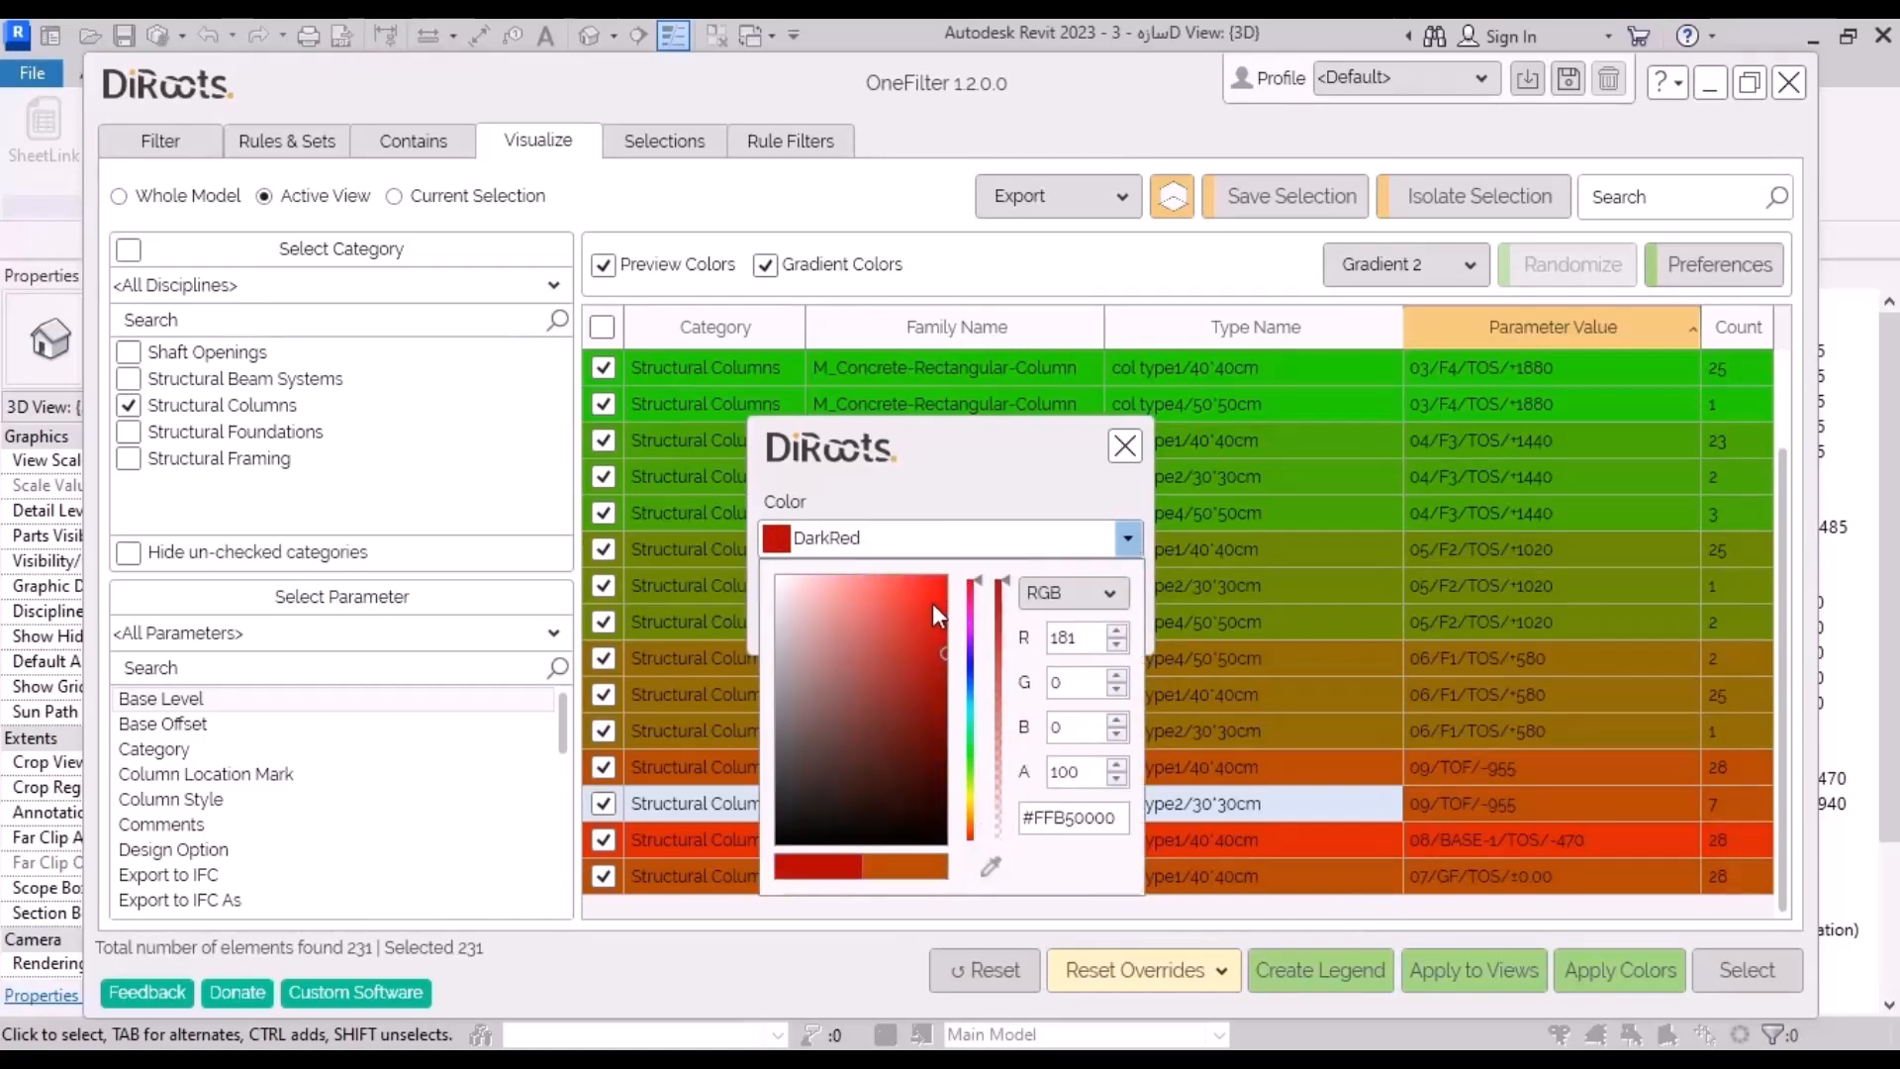
left_click(947, 610)
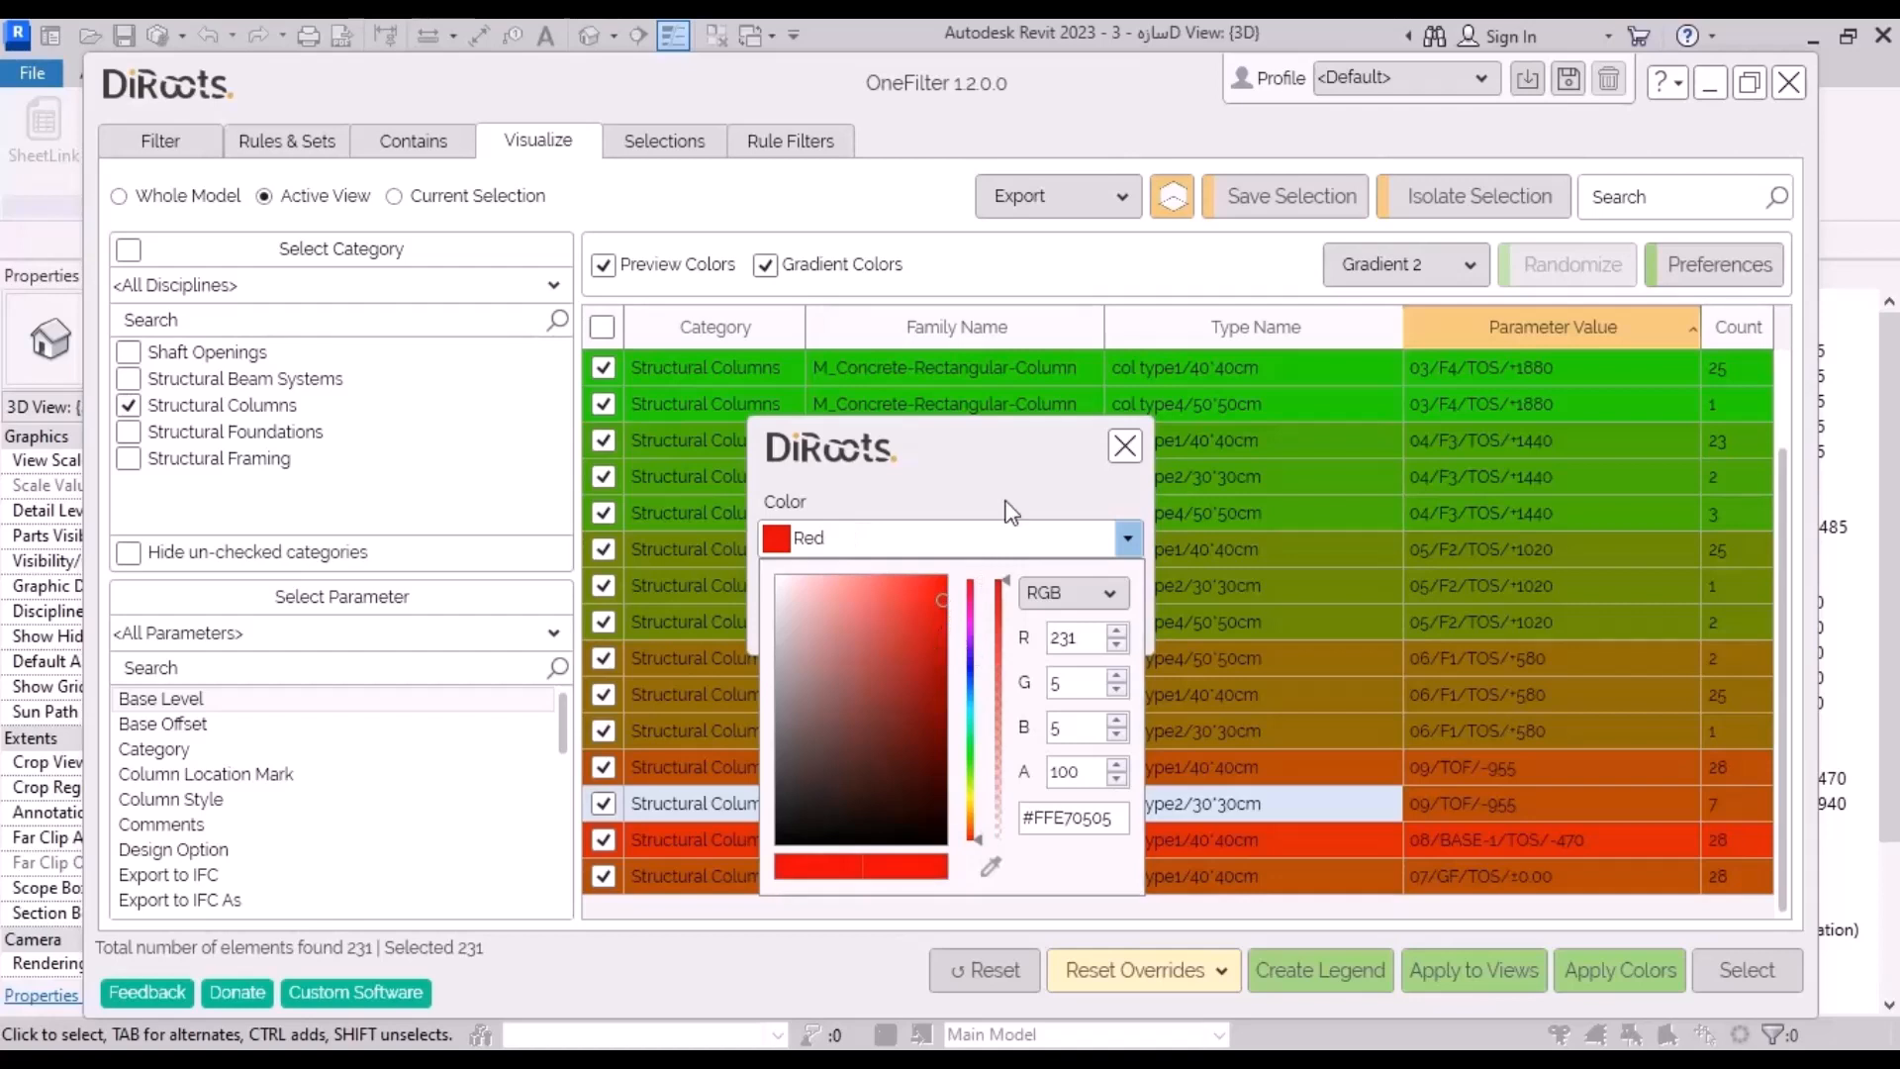
left_click(1004, 492)
left_click(1088, 616)
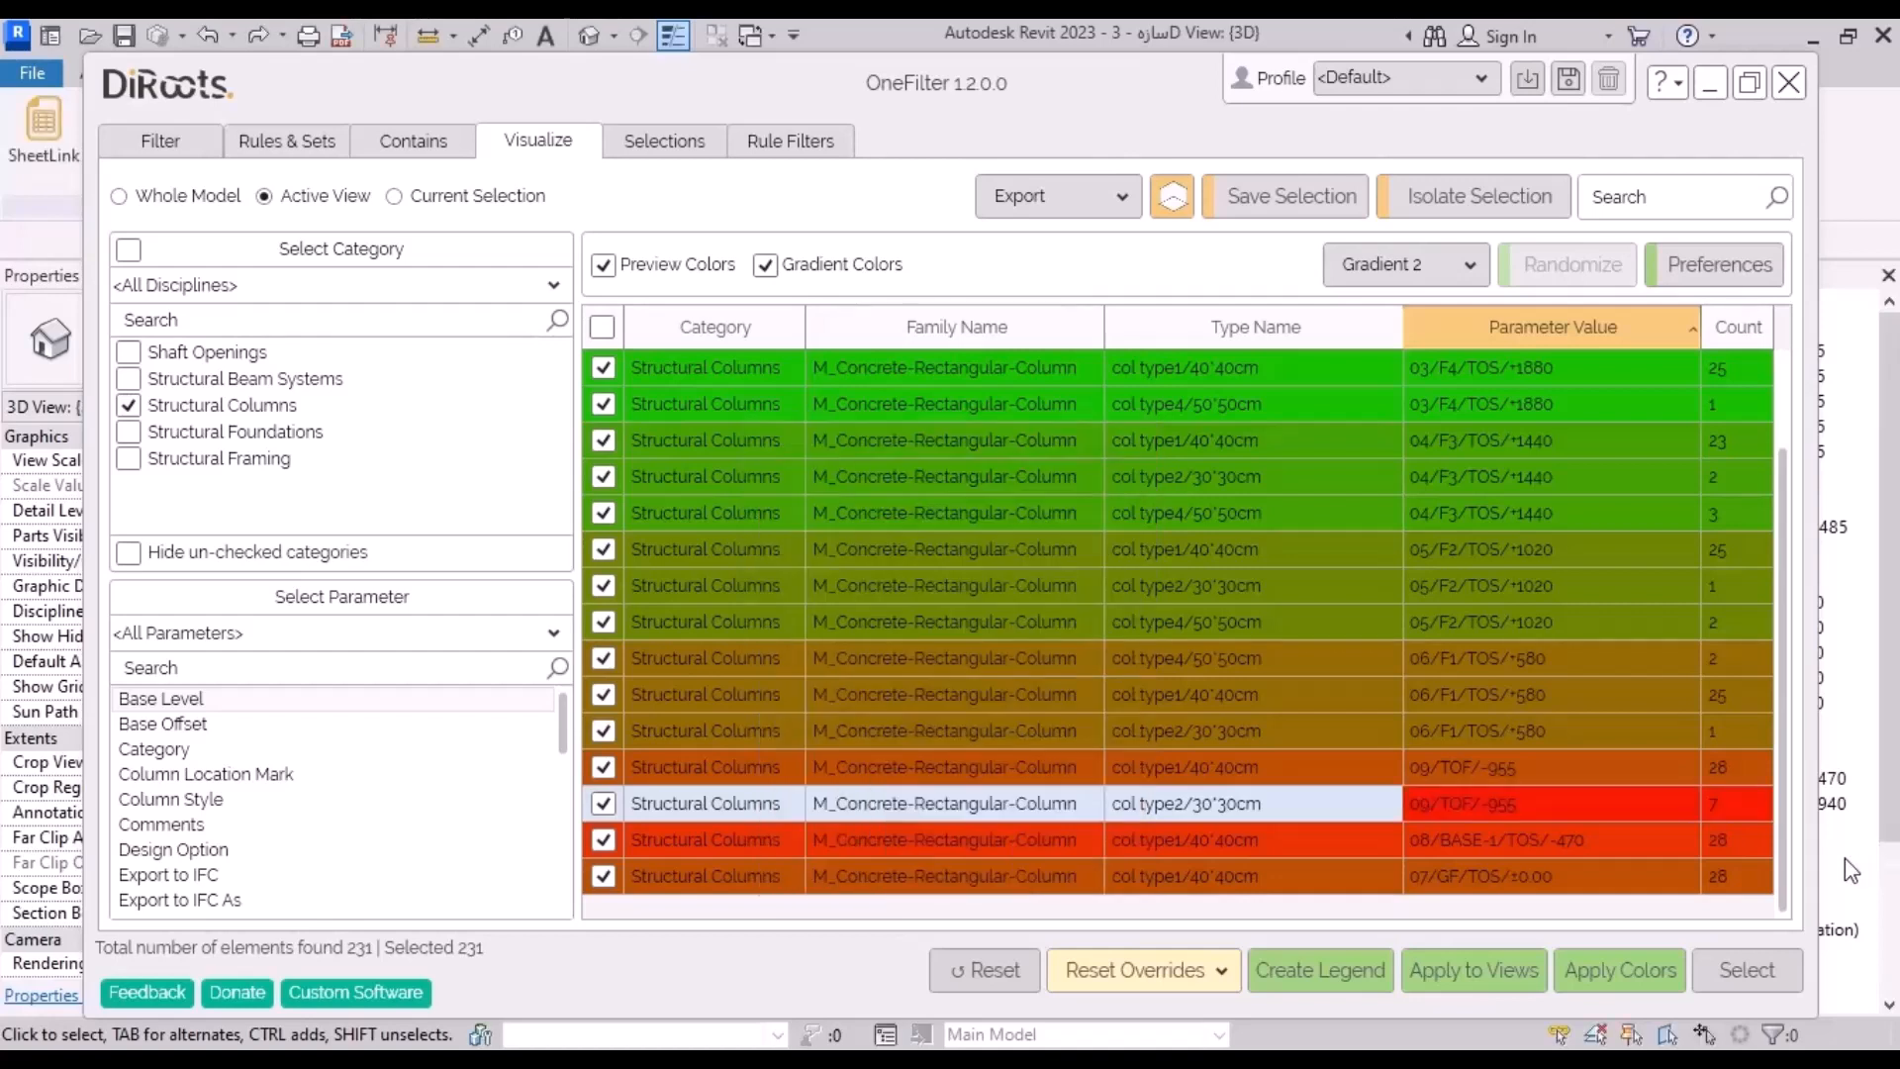
Step: Colorize the 09/TOF/-955 row for col type1/40*40cm Red (#FFE70505) by sampling the color of the col type2/30*30cm row
right_click(1558, 771)
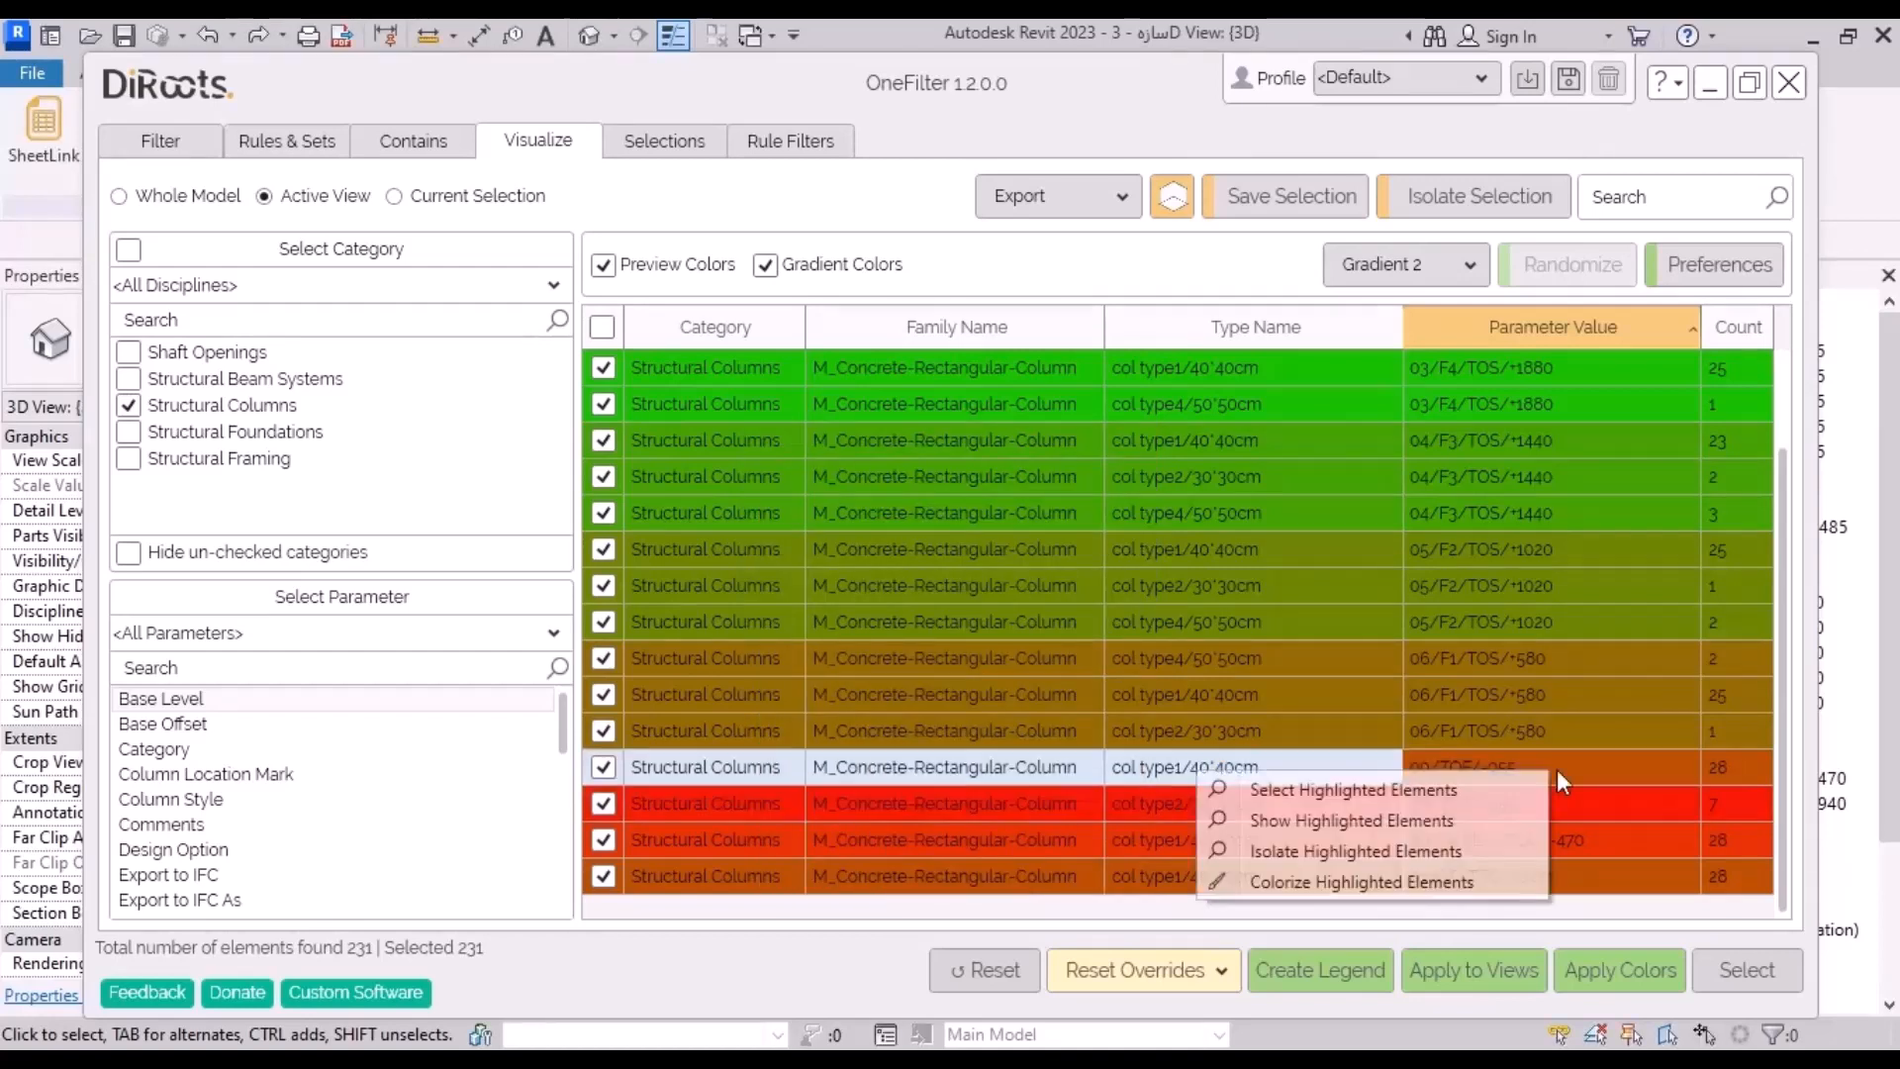
left_click(1319, 884)
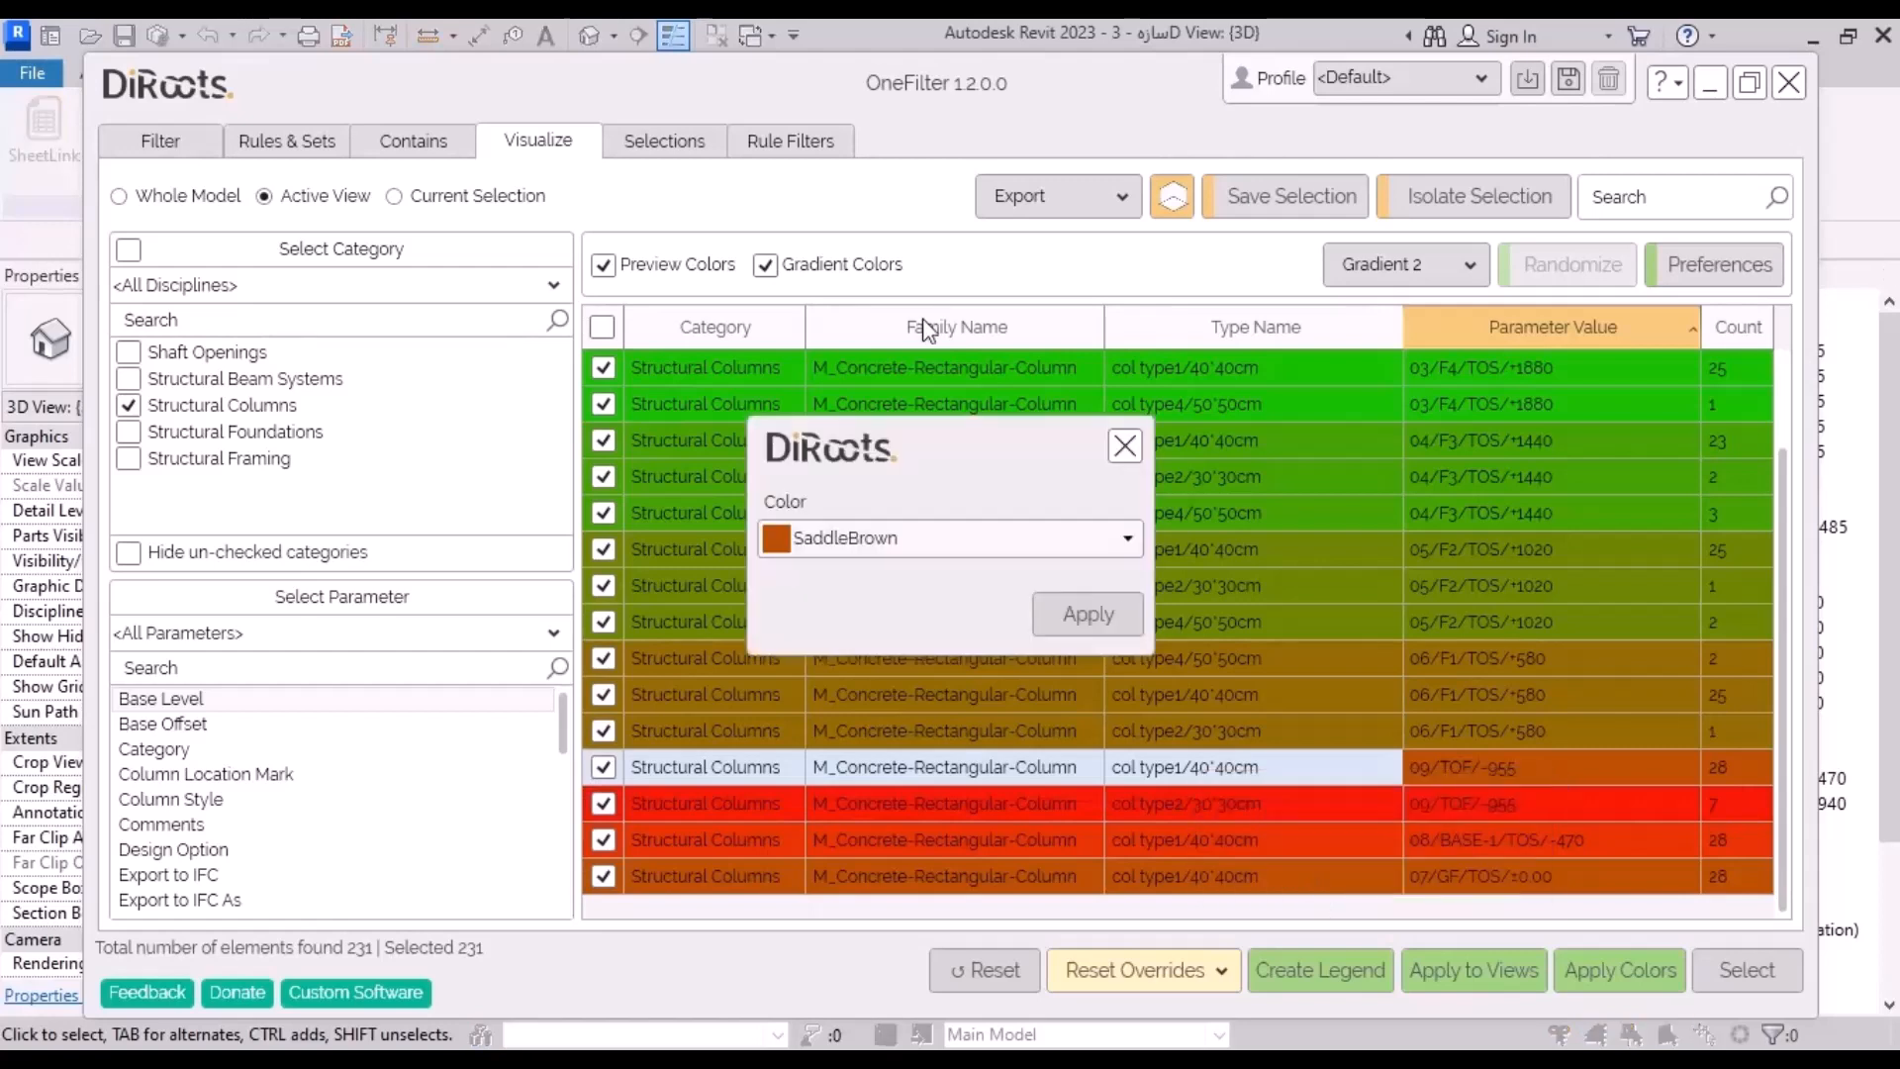
left_click(1128, 537)
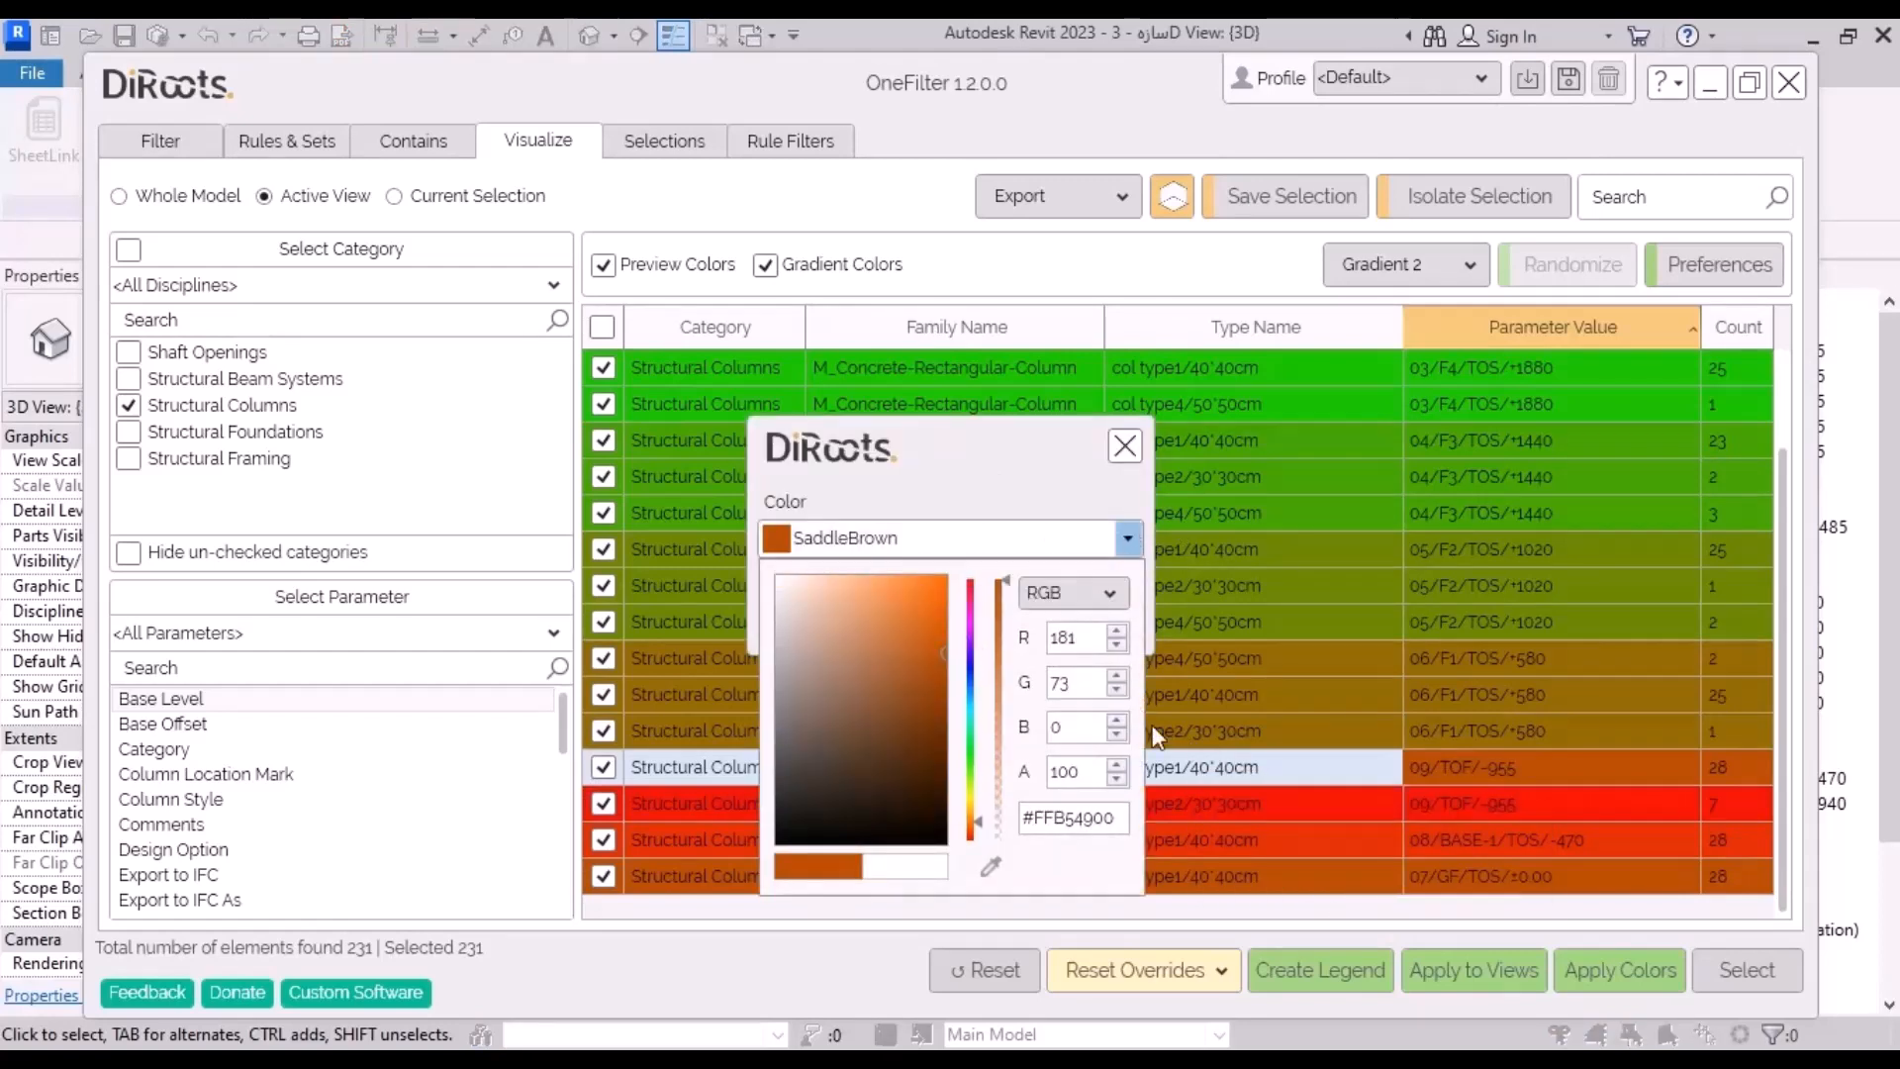
left_click(1029, 463)
left_click(1123, 540)
left_click(991, 871)
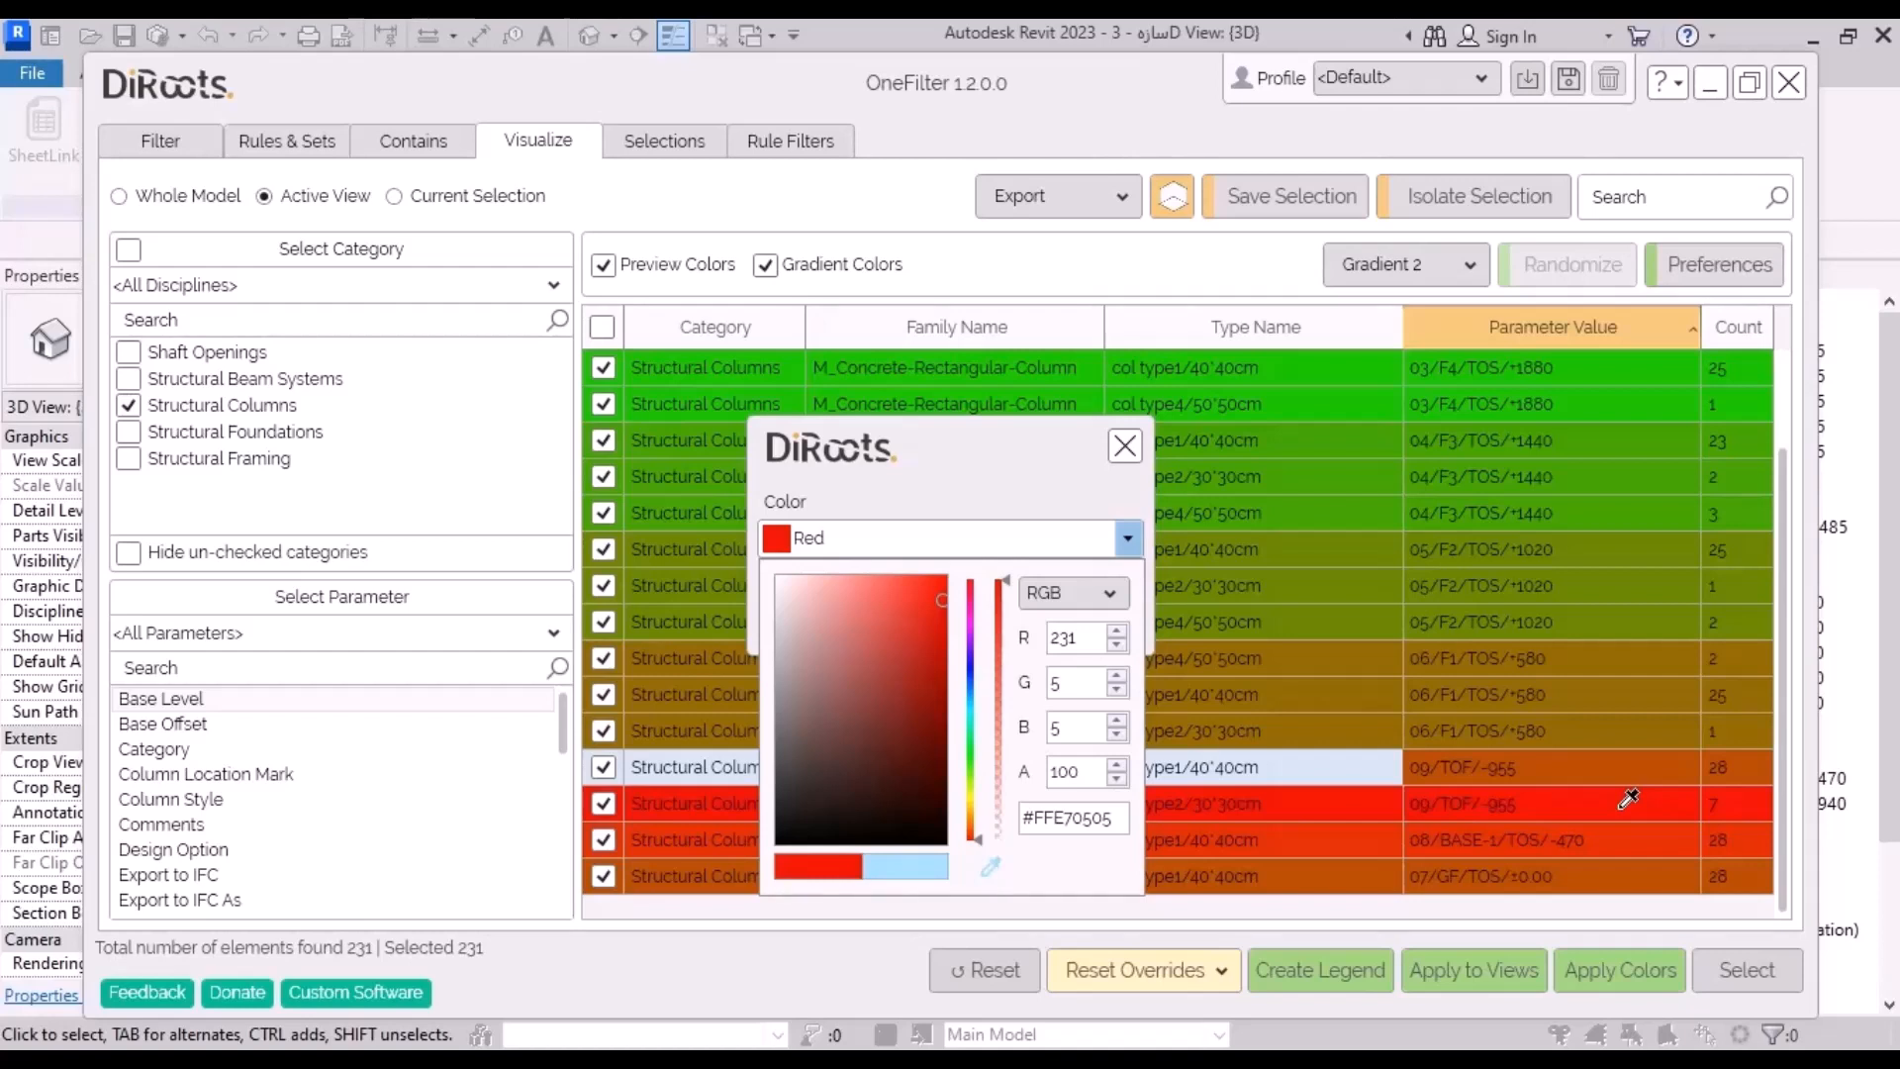
left_click(953, 472)
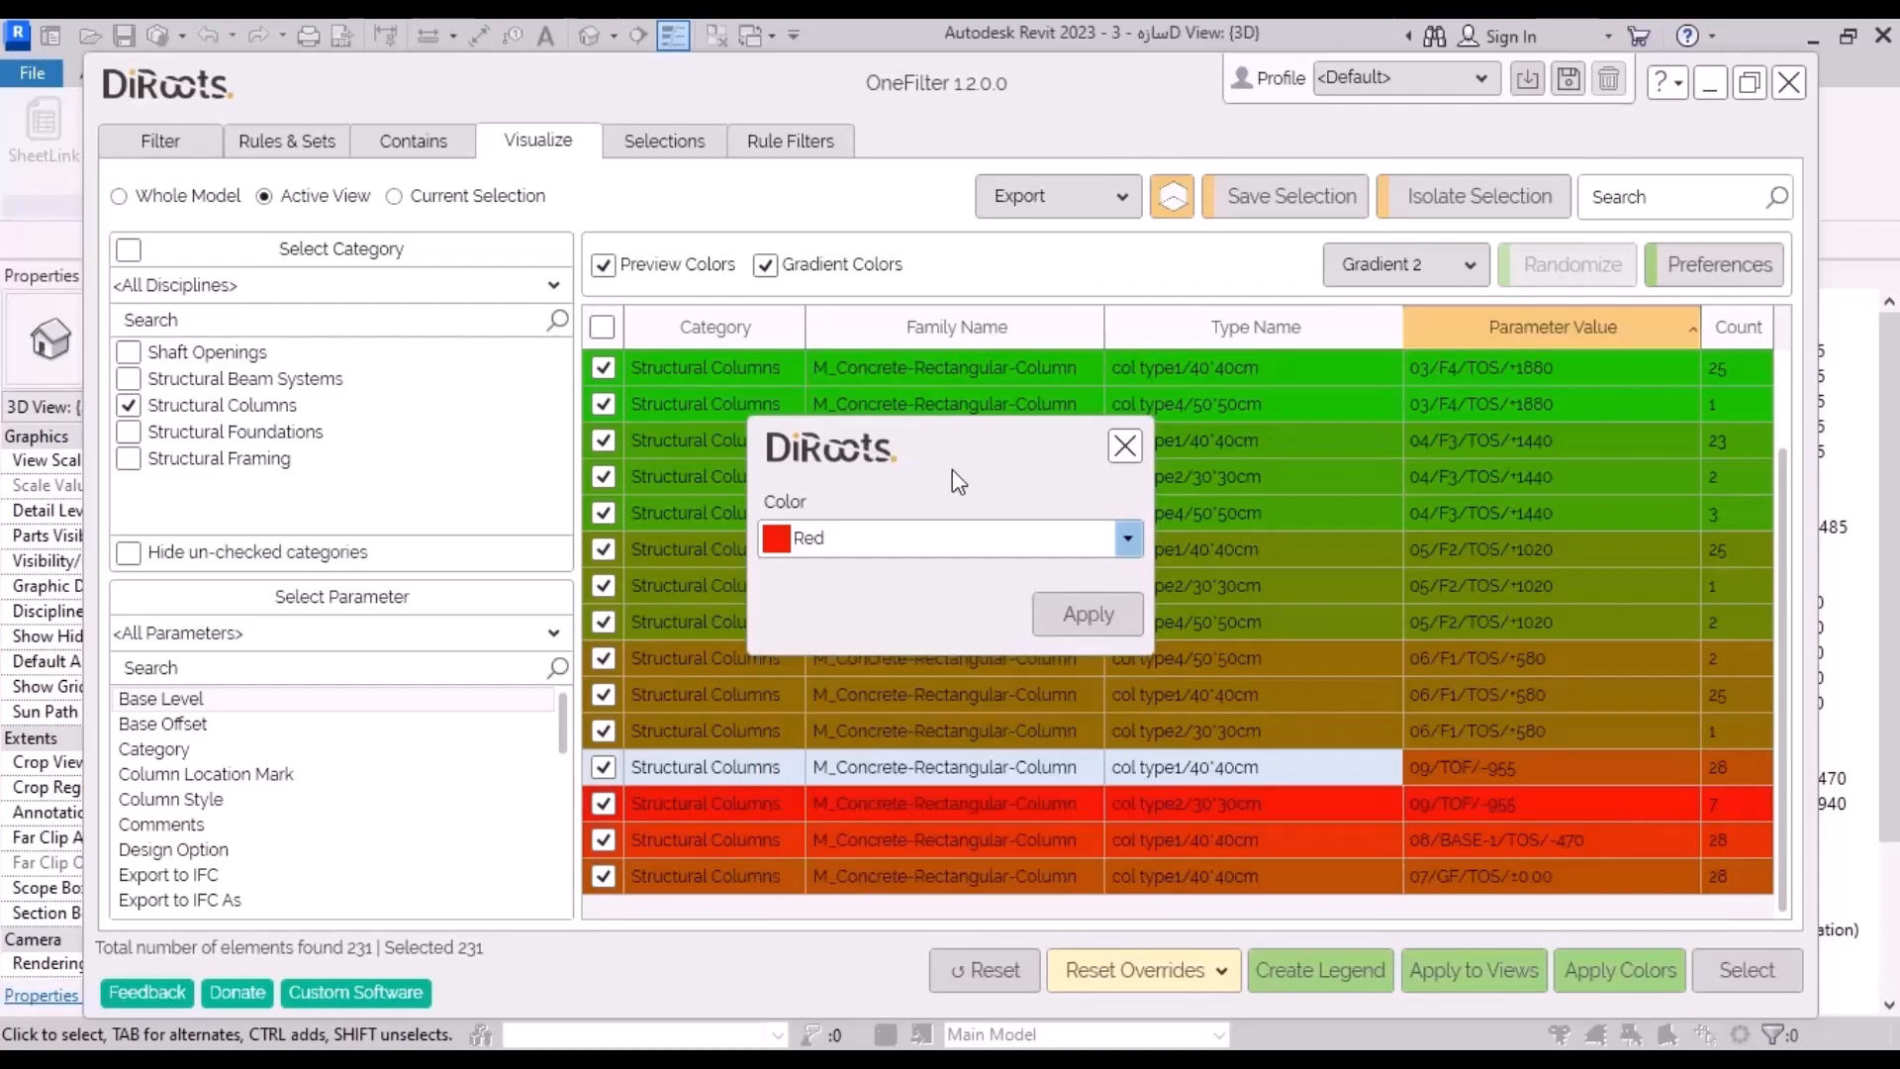
left_click(1086, 615)
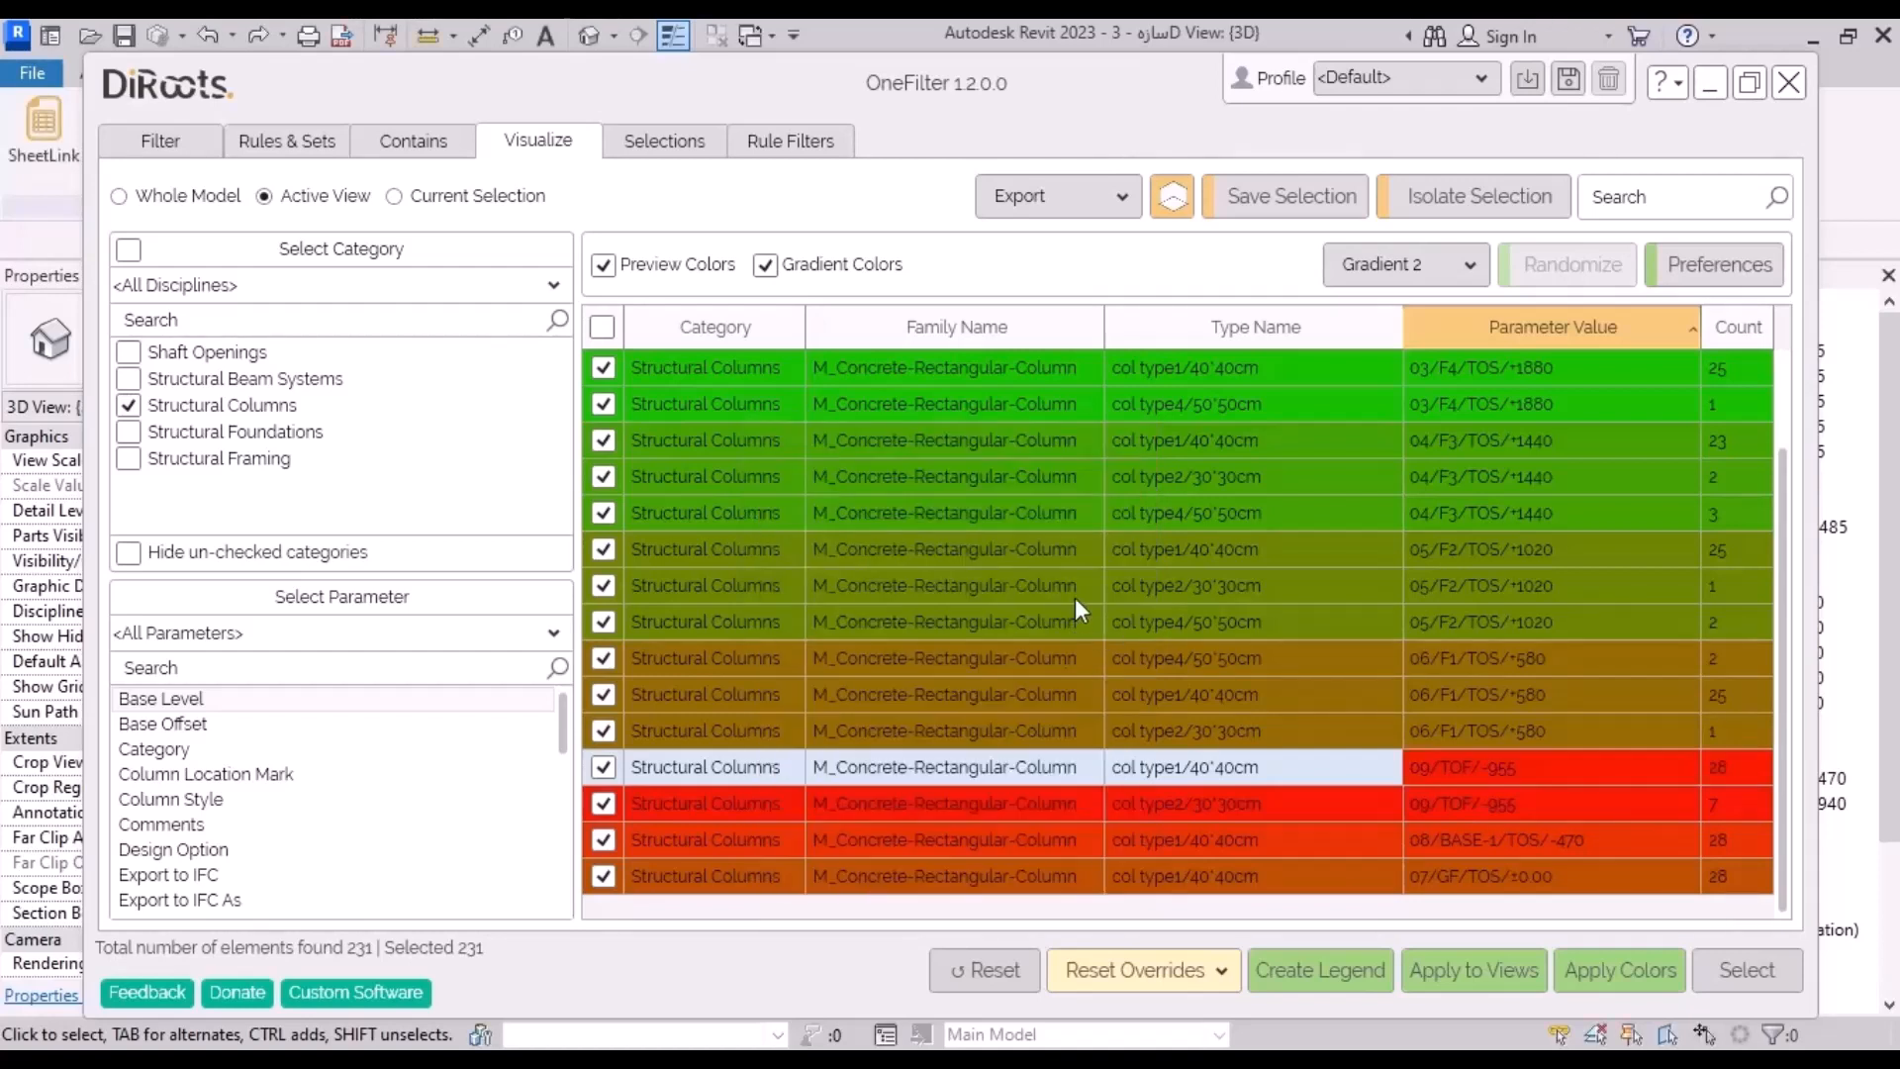
Step: Apply the listed row colors to the structural columns in the active view and inspect the colored building in 3D
scroll(1486, 733, "up", 1)
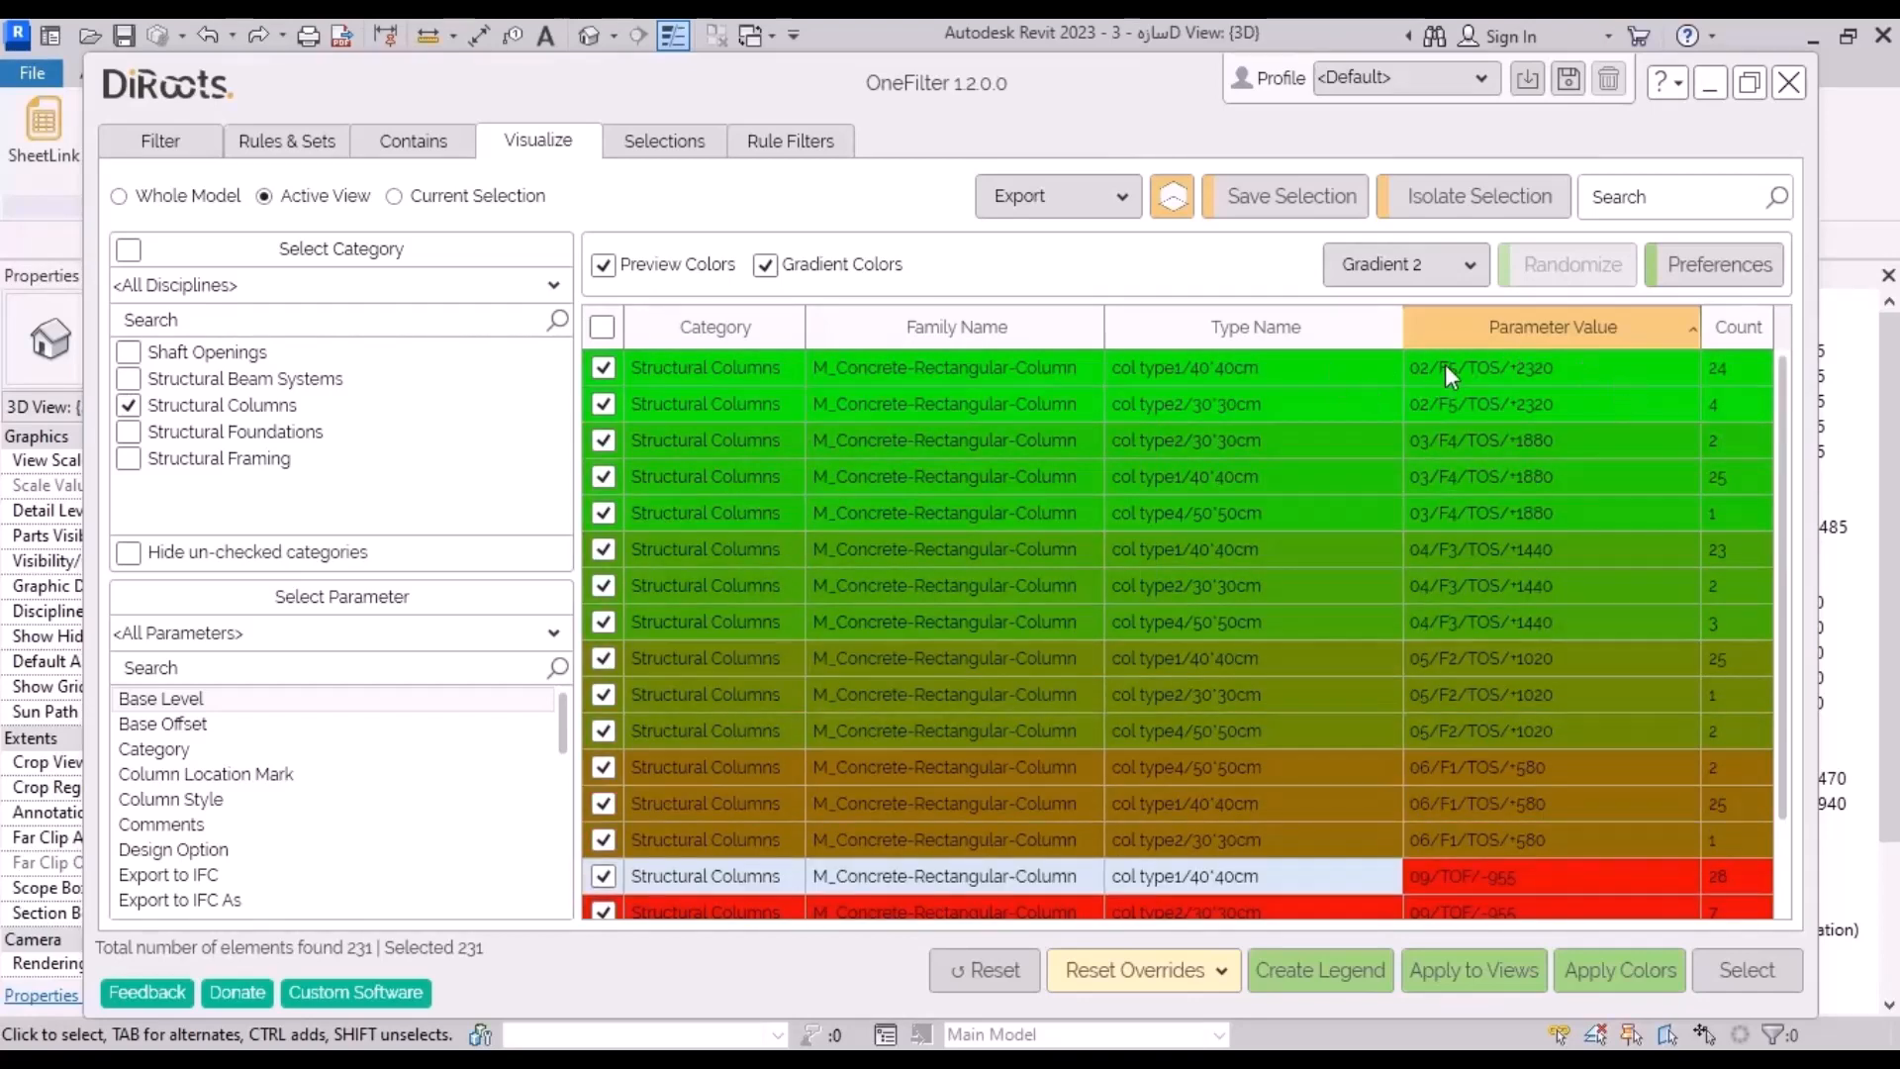
scroll(1435, 370, "down", 3)
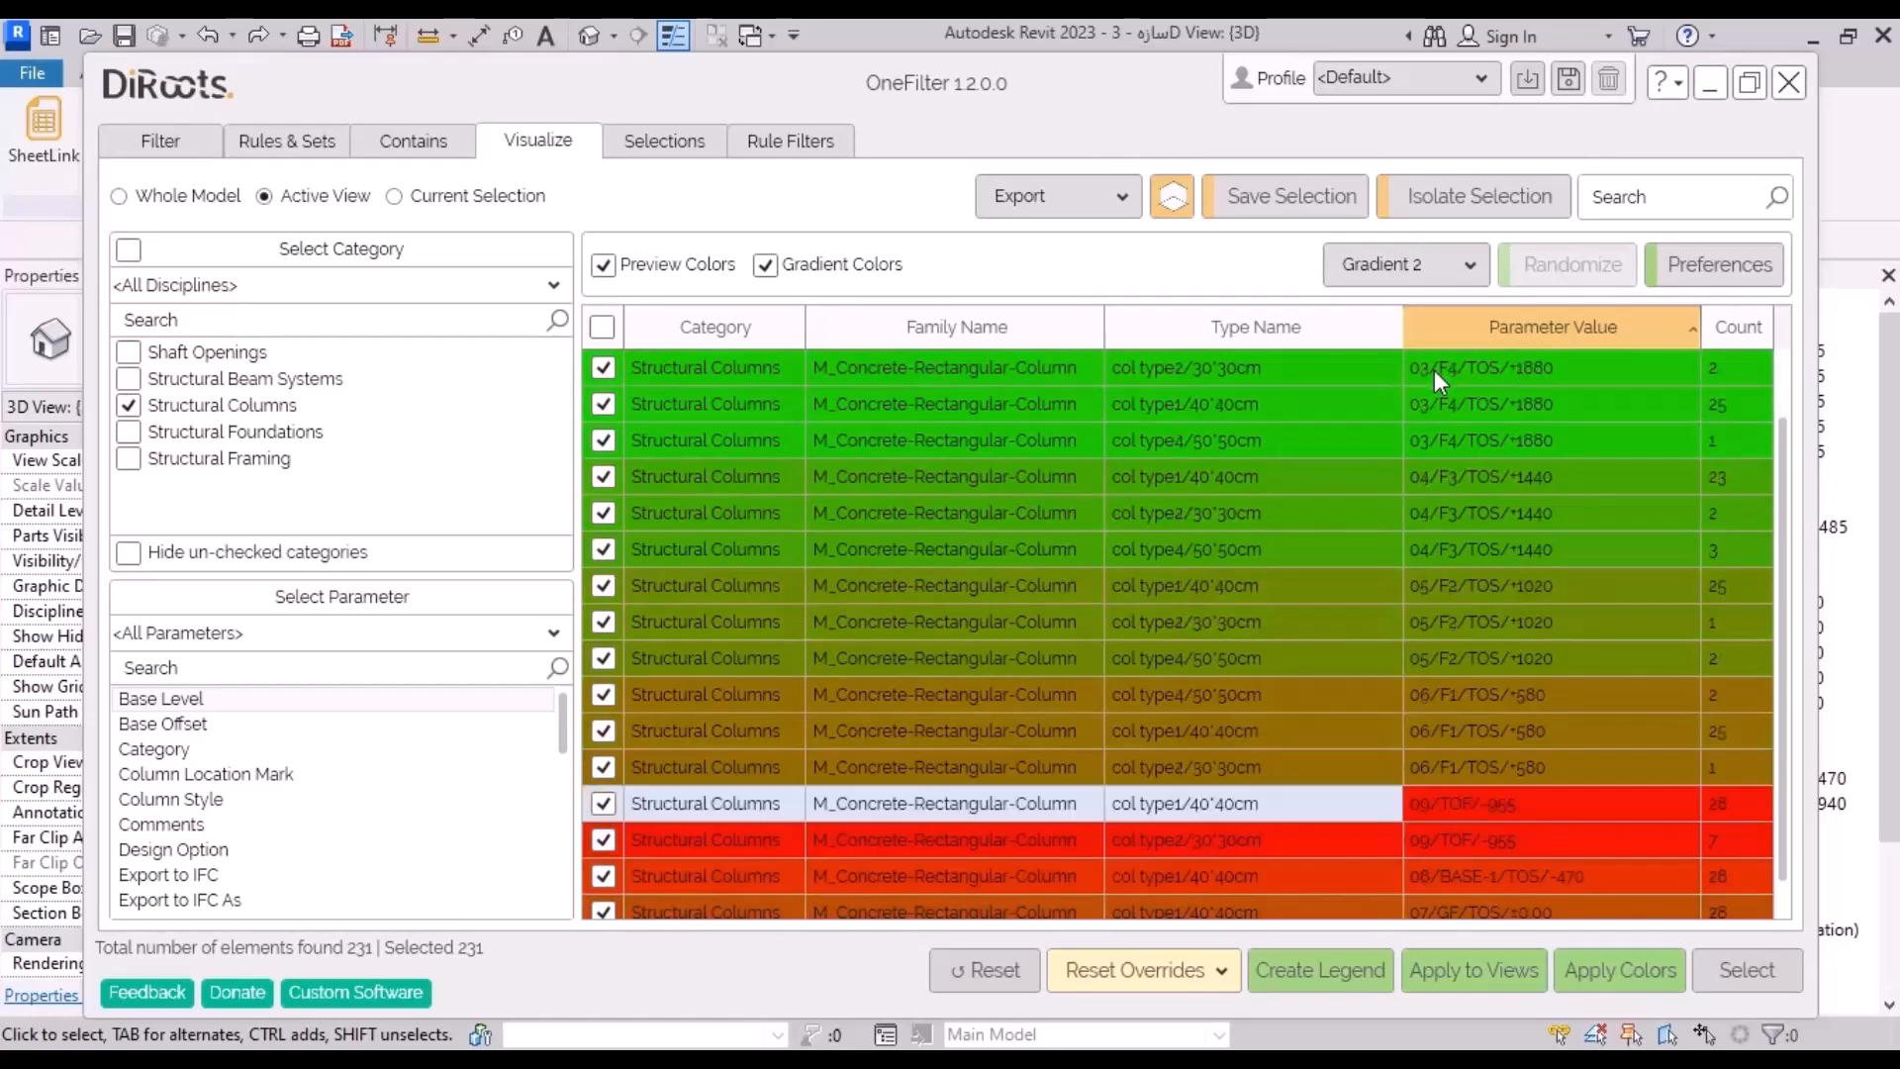
scroll(1434, 370, "up", 3)
scroll(1434, 370, "down", 3)
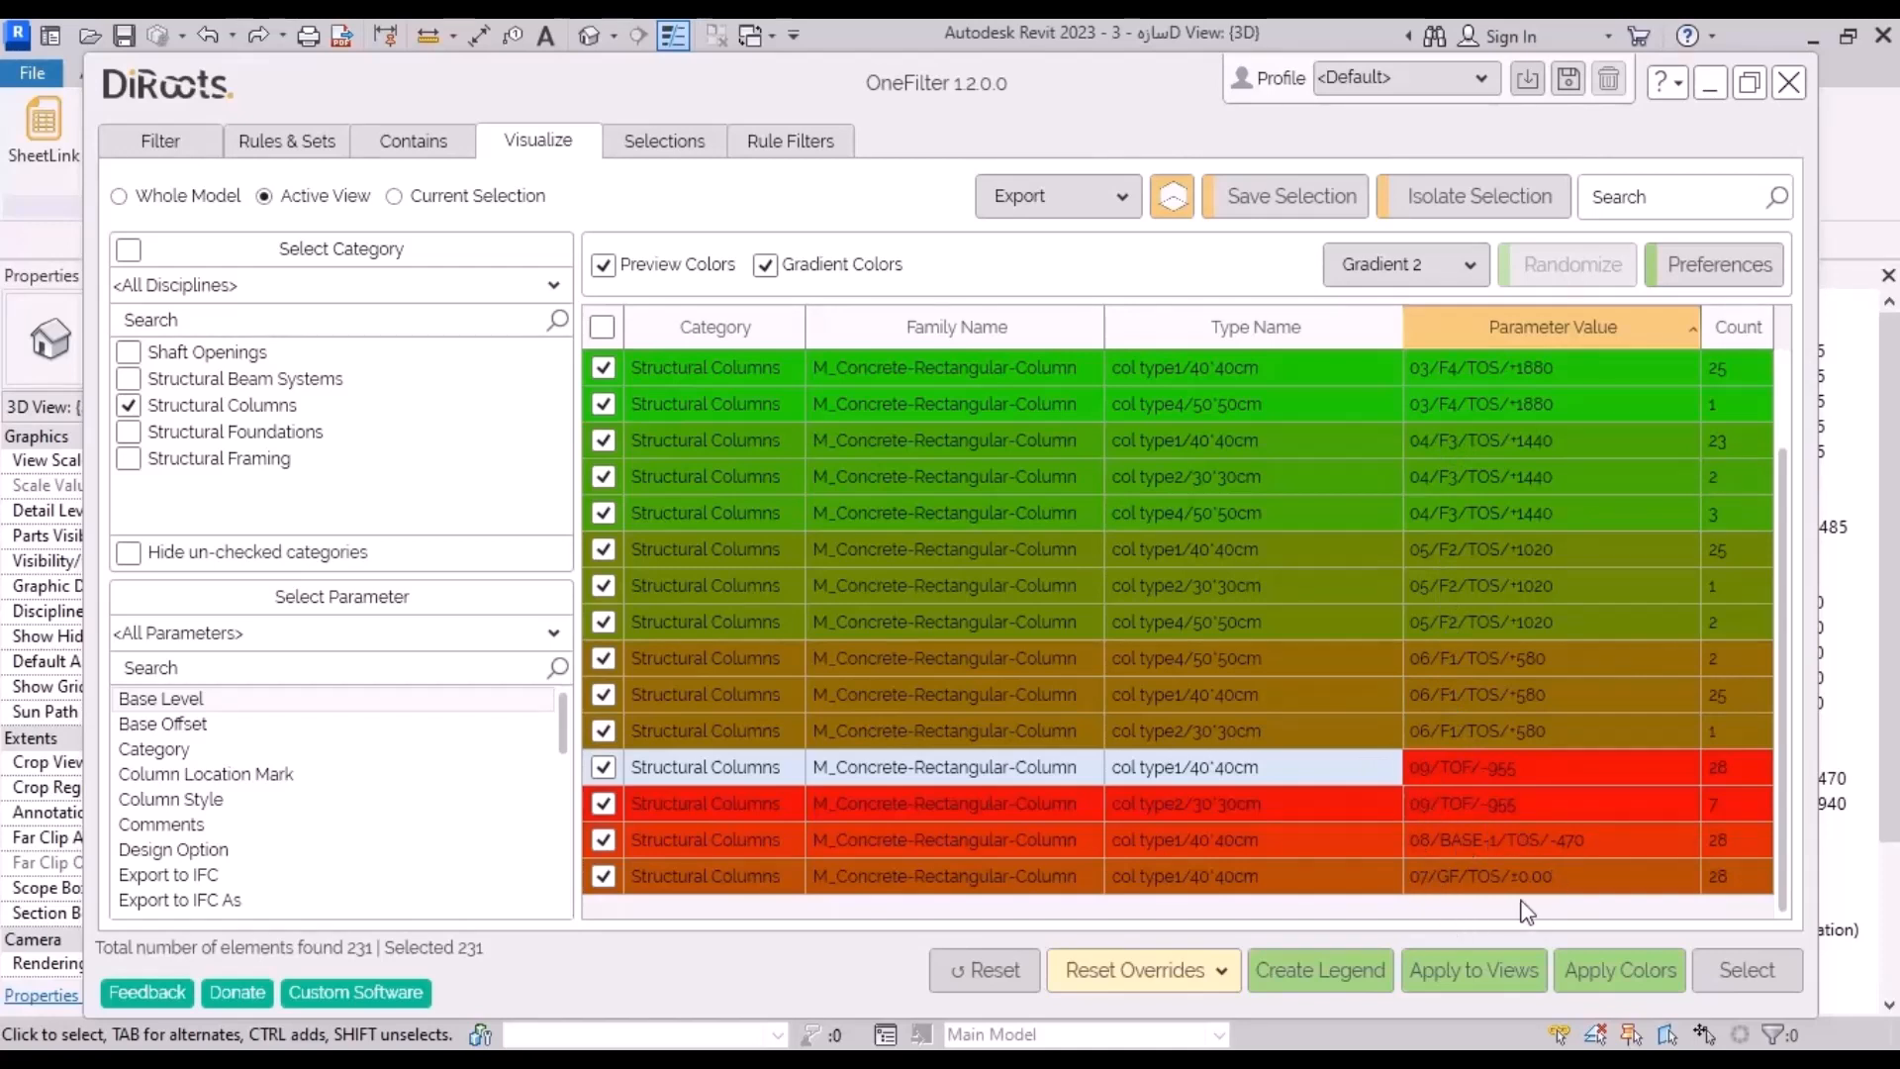
left_click(1631, 977)
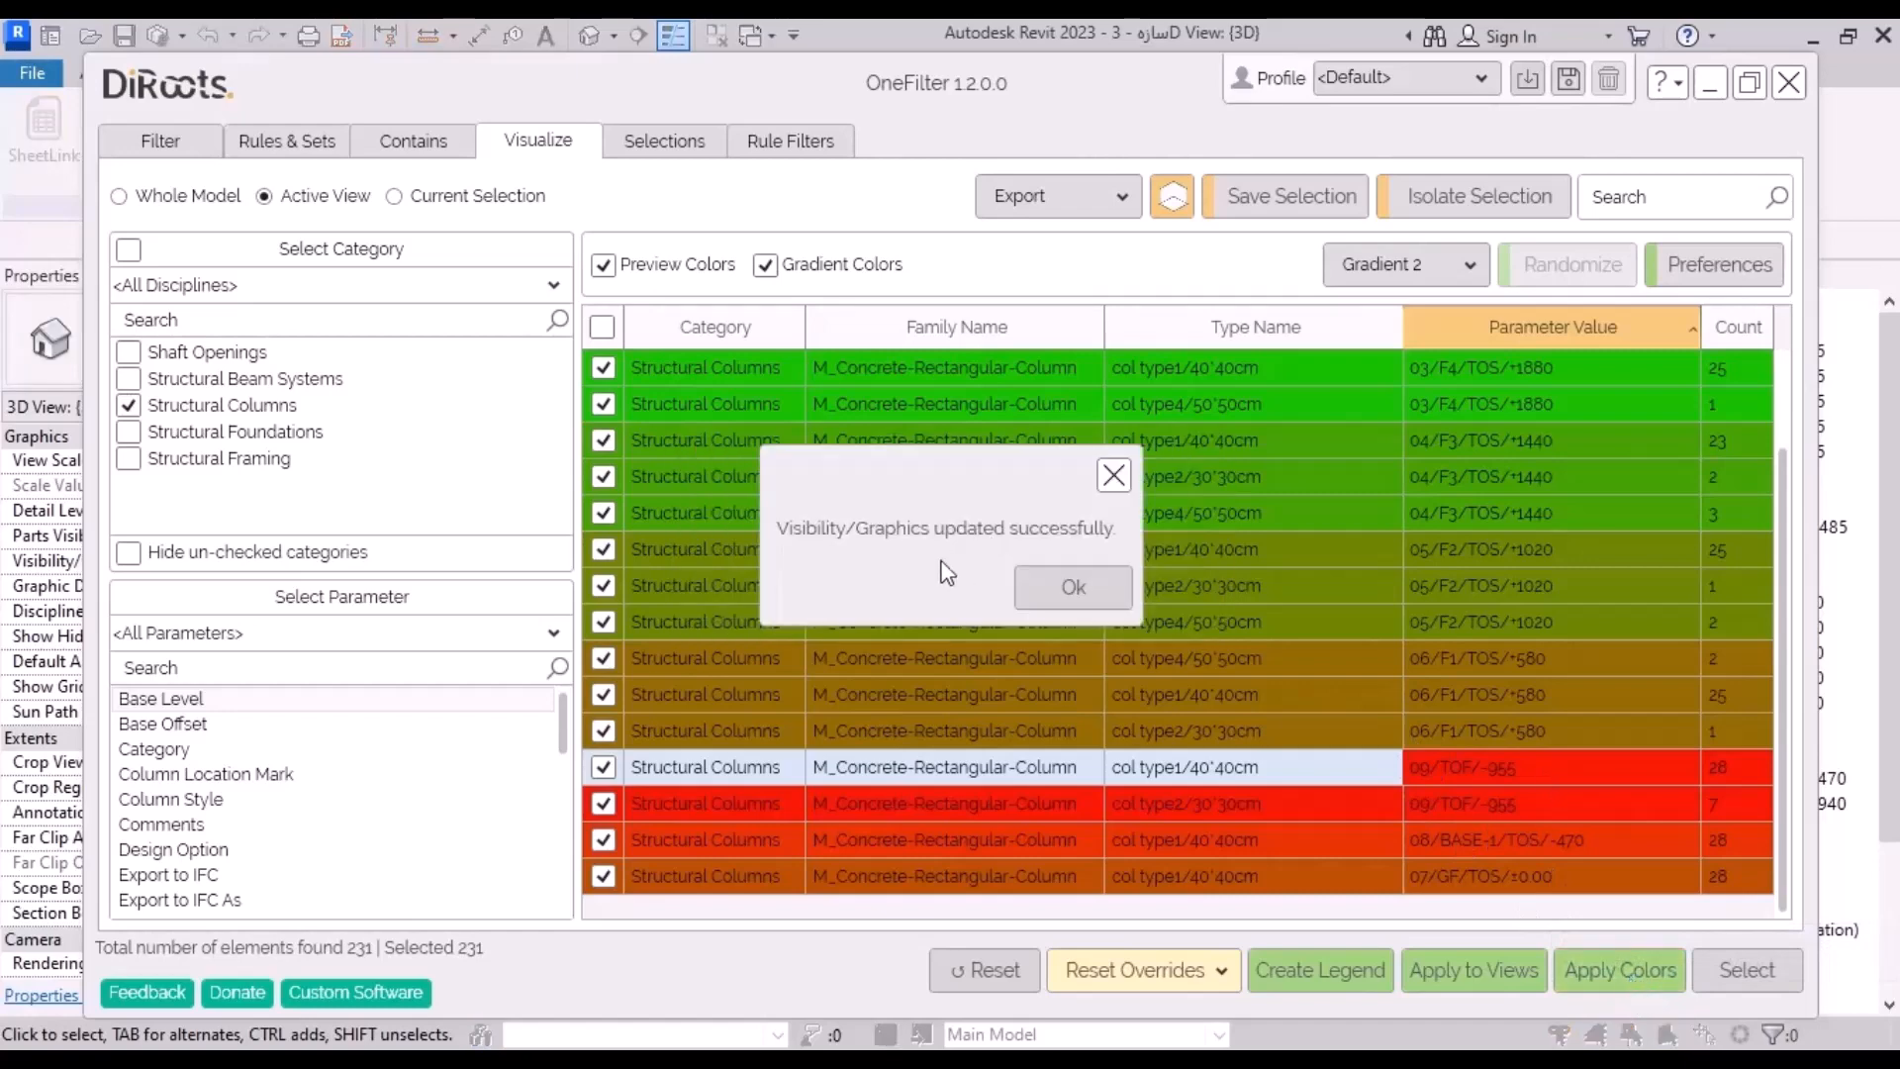
left_click(1074, 587)
left_click(1708, 83)
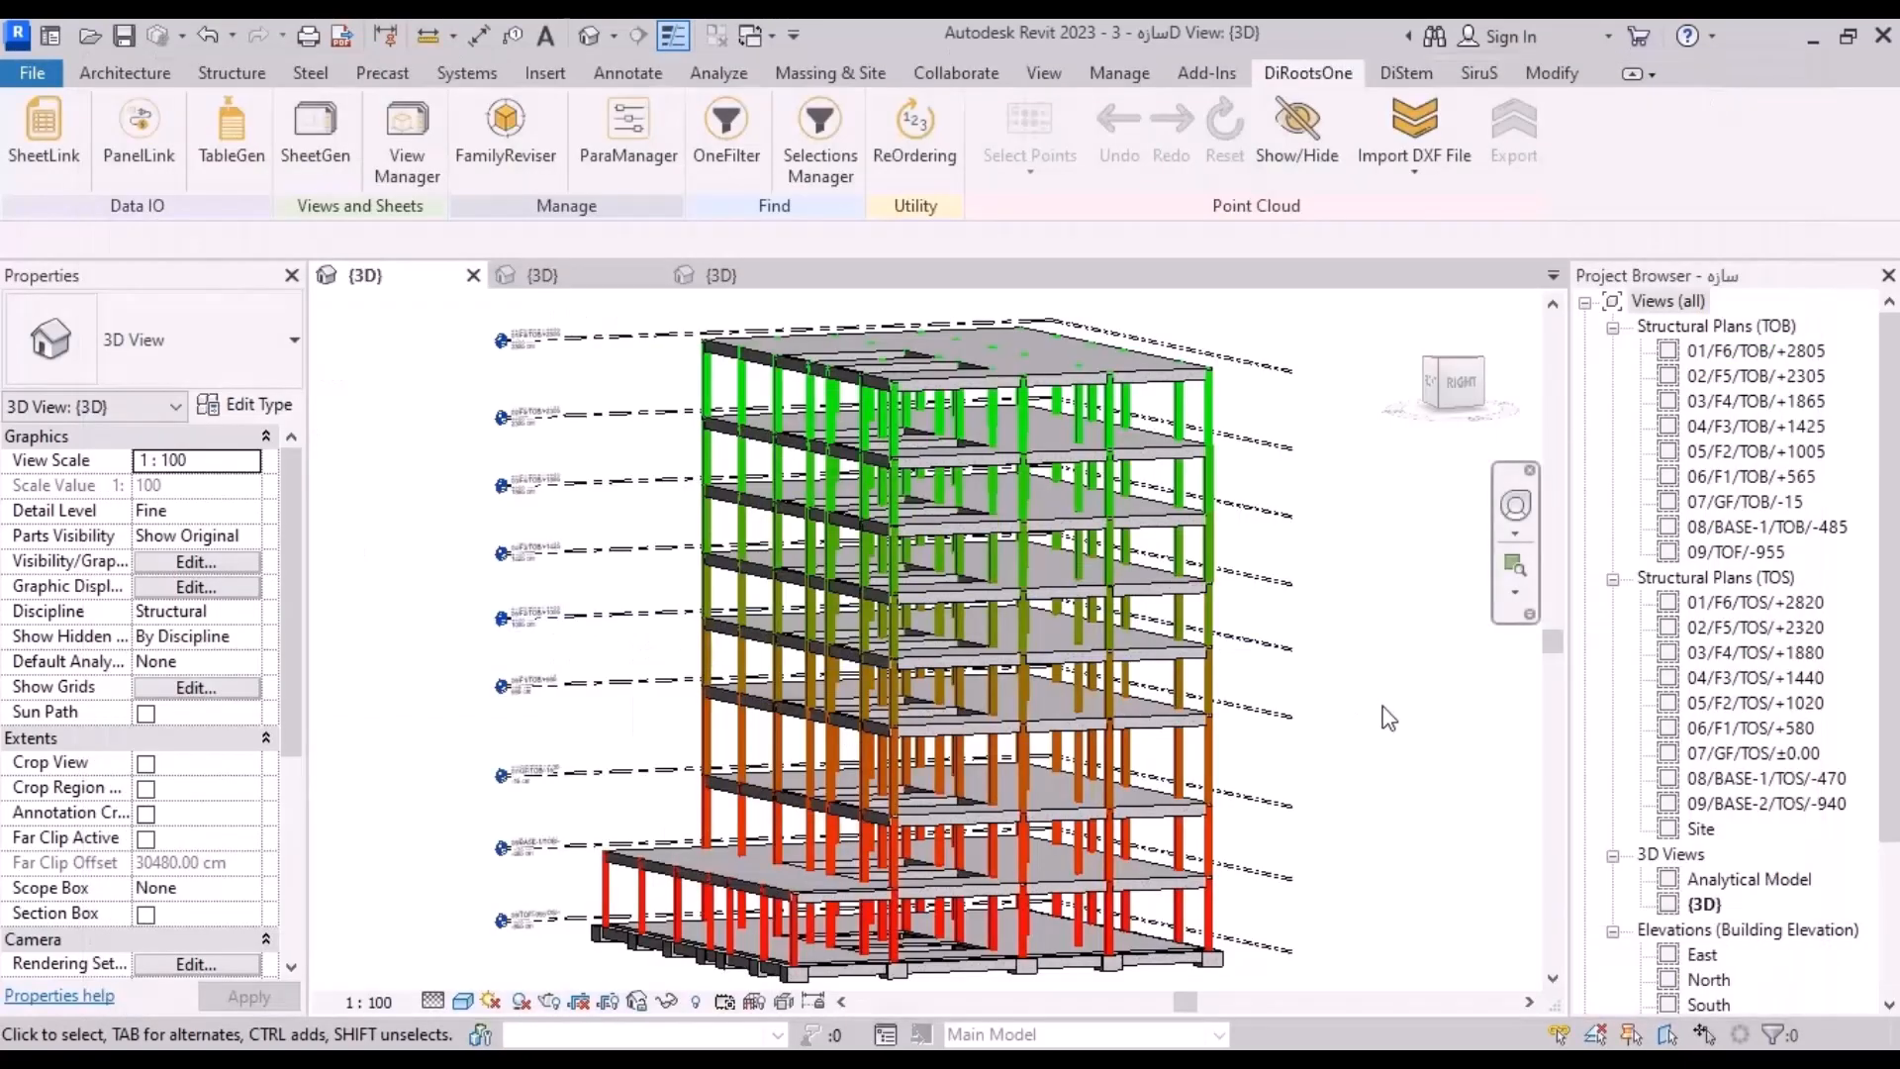
middle_click_drag(1326, 711, 1379, 797, "shift")
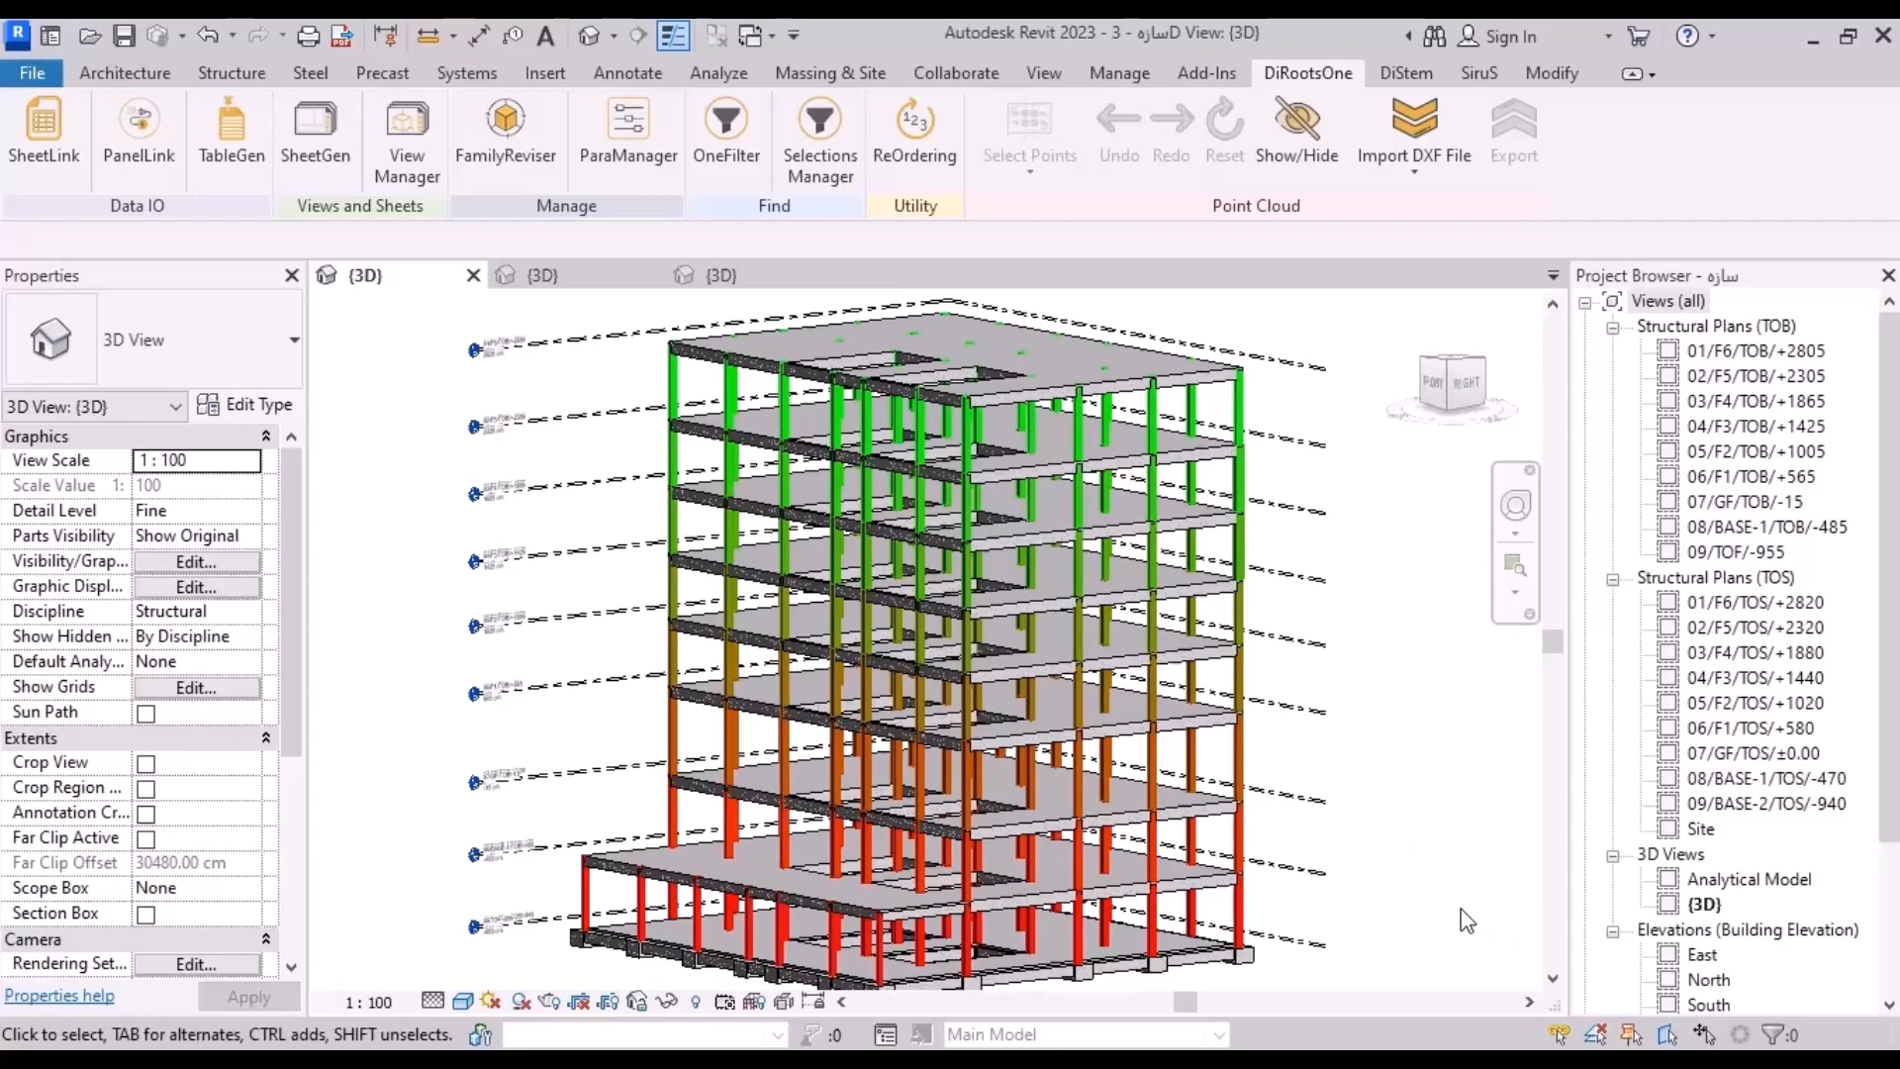
scroll(1181, 873, "down", 2)
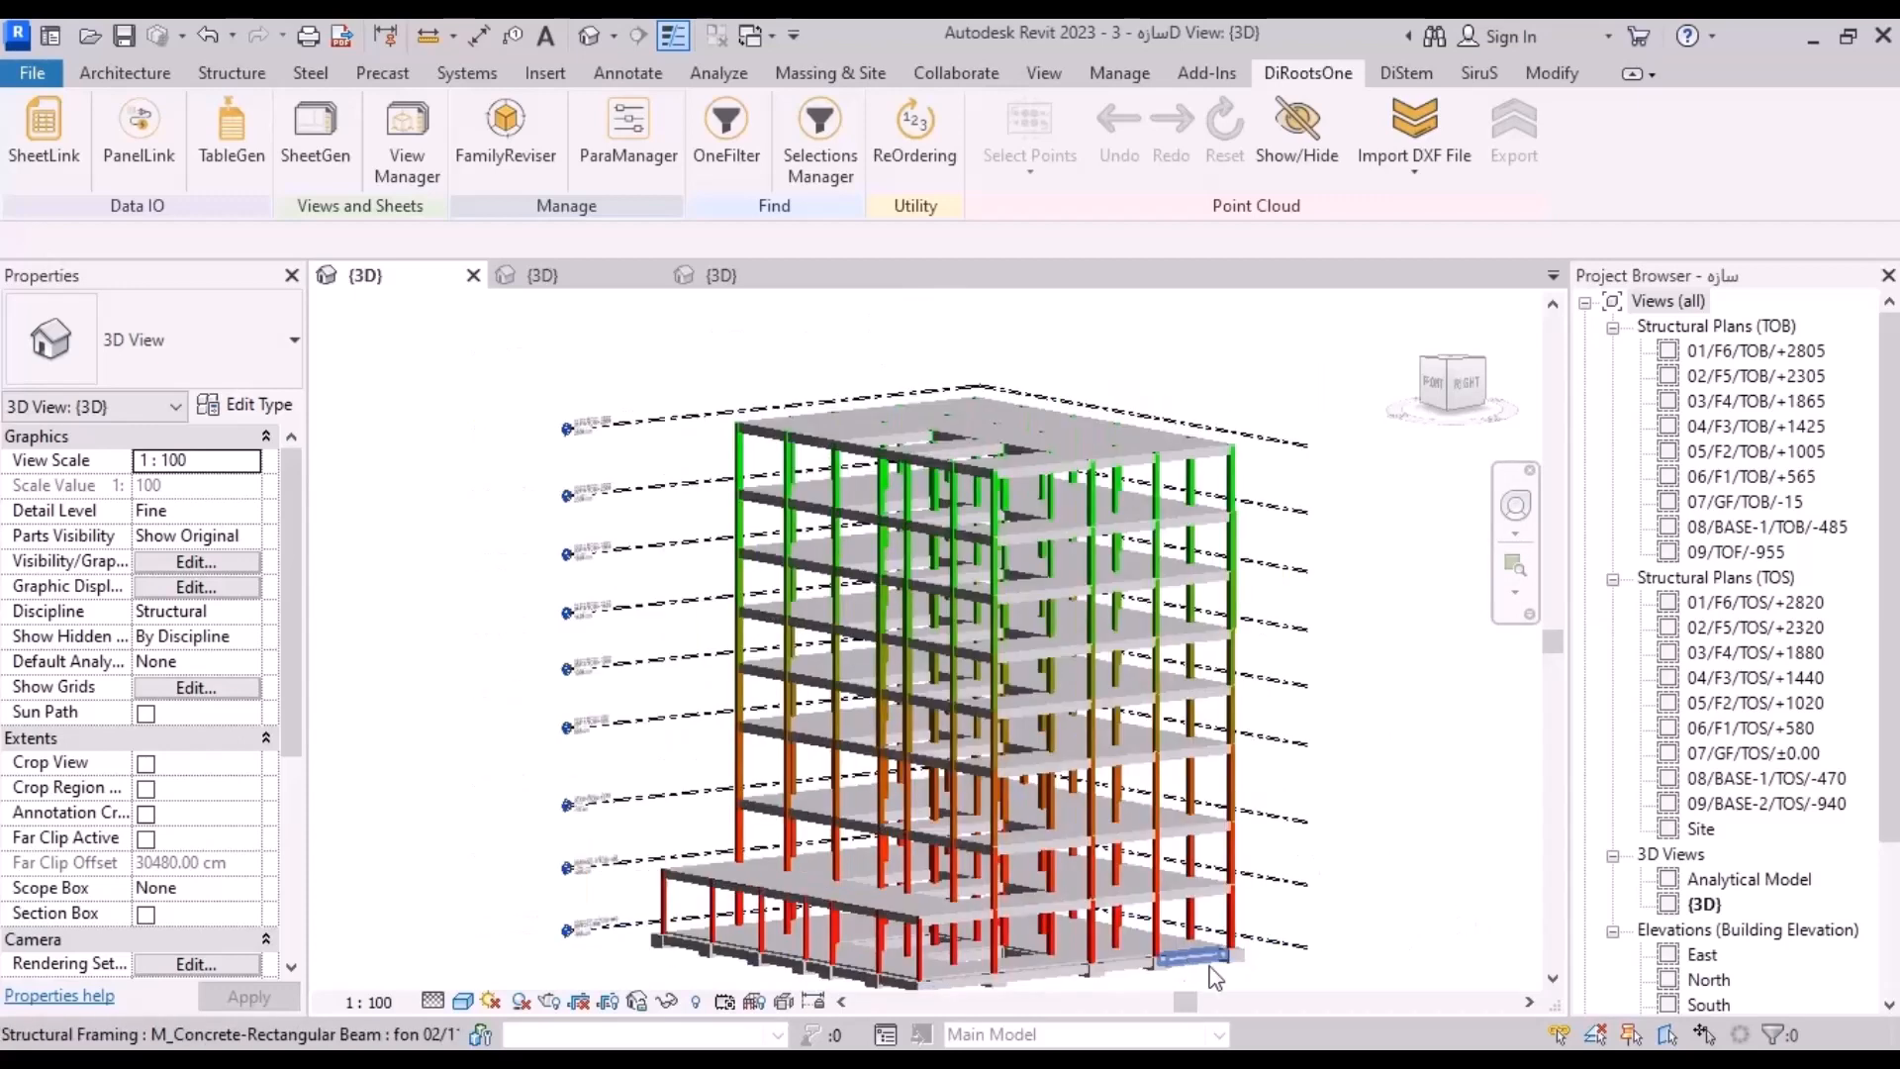
middle_click_drag(1180, 873, 1132, 761)
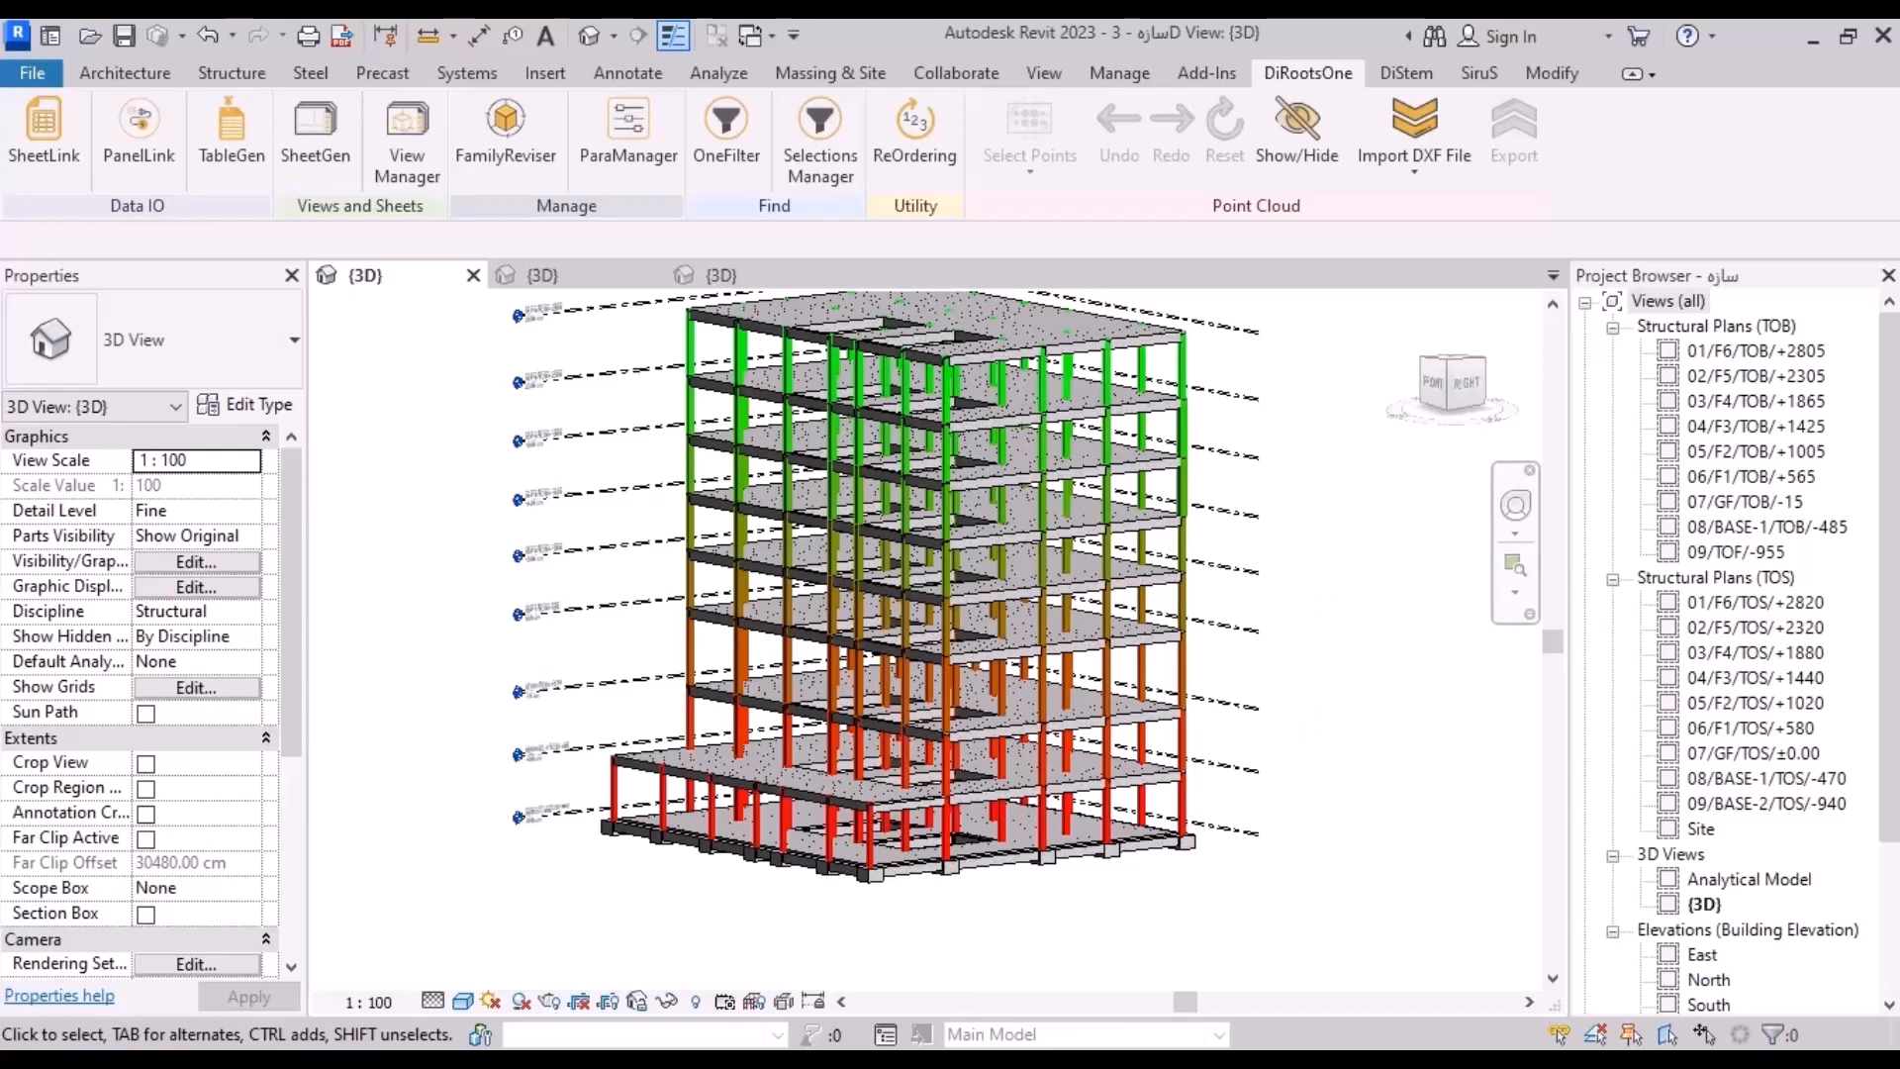
Step: Reset the OneFilter settings, clear the graphic overrides in the current view and close OneFilter
left_click(545, 1059)
left_click(701, 955)
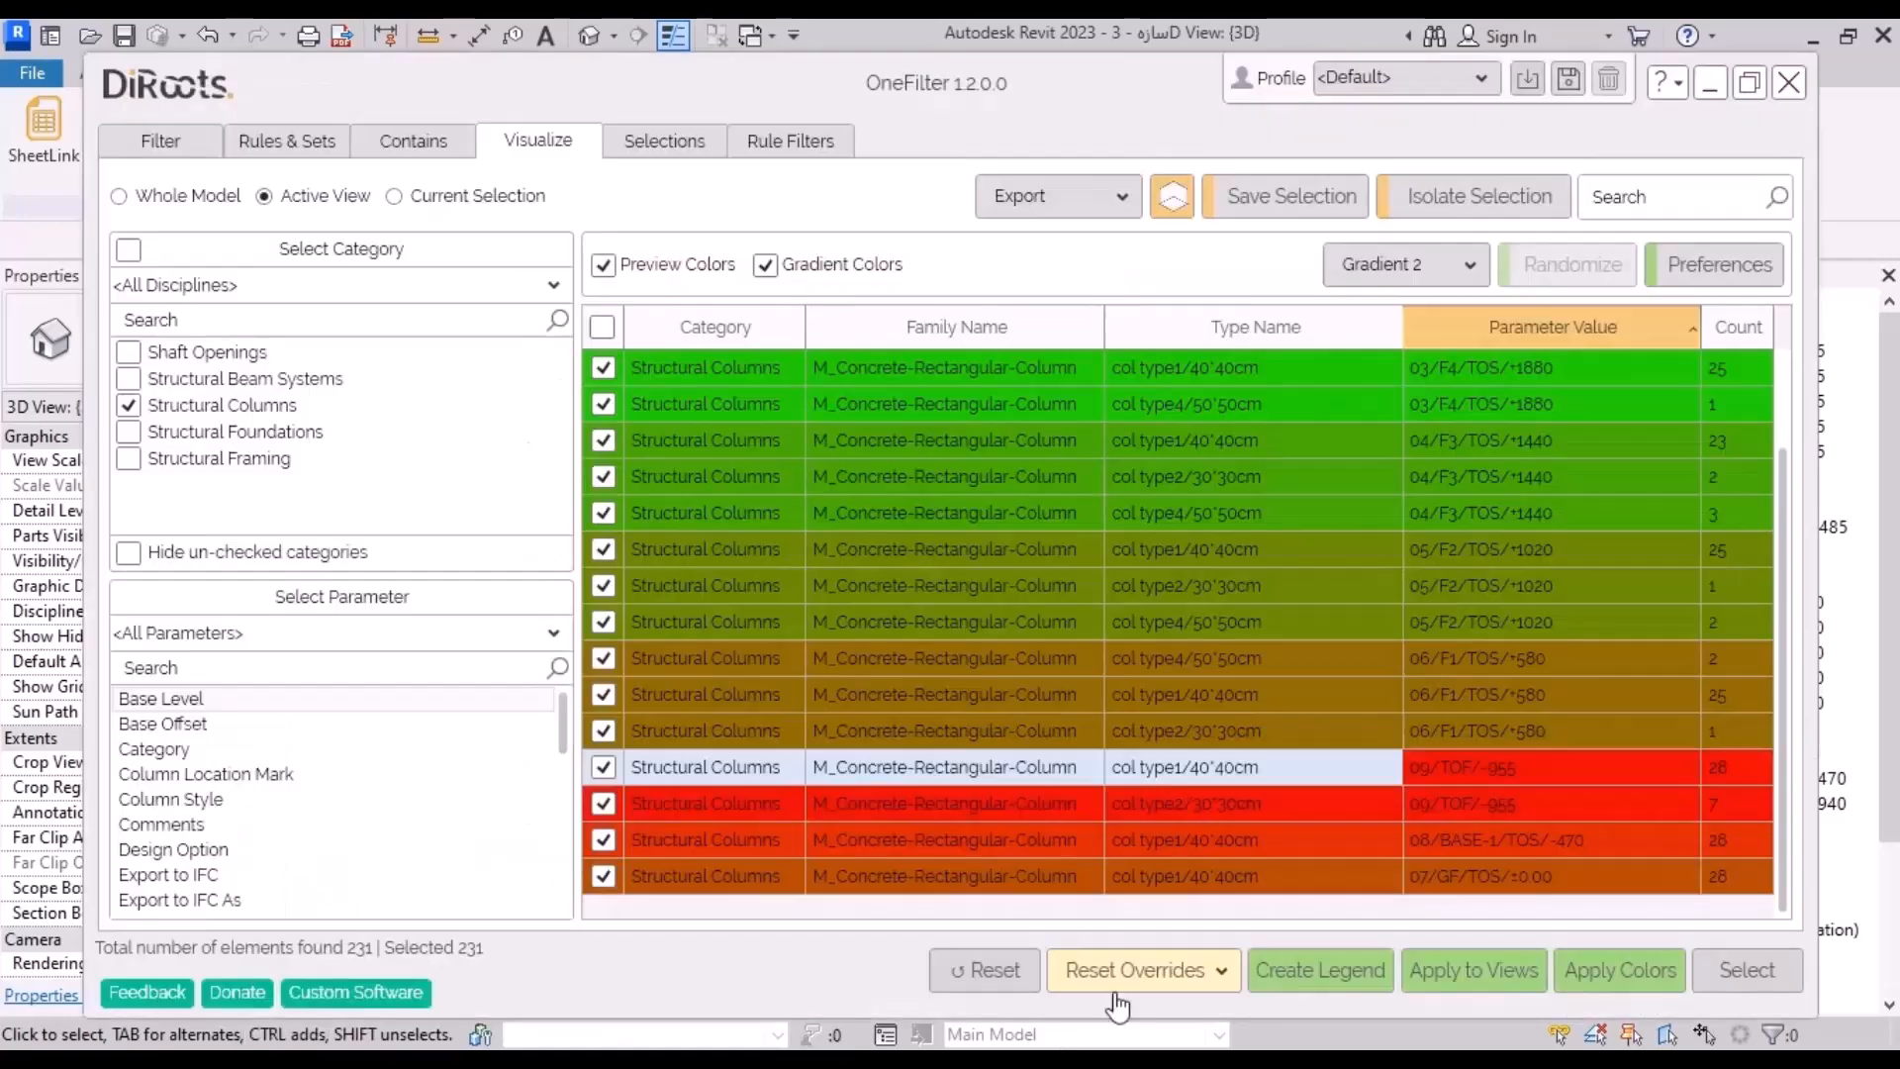
left_click(960, 975)
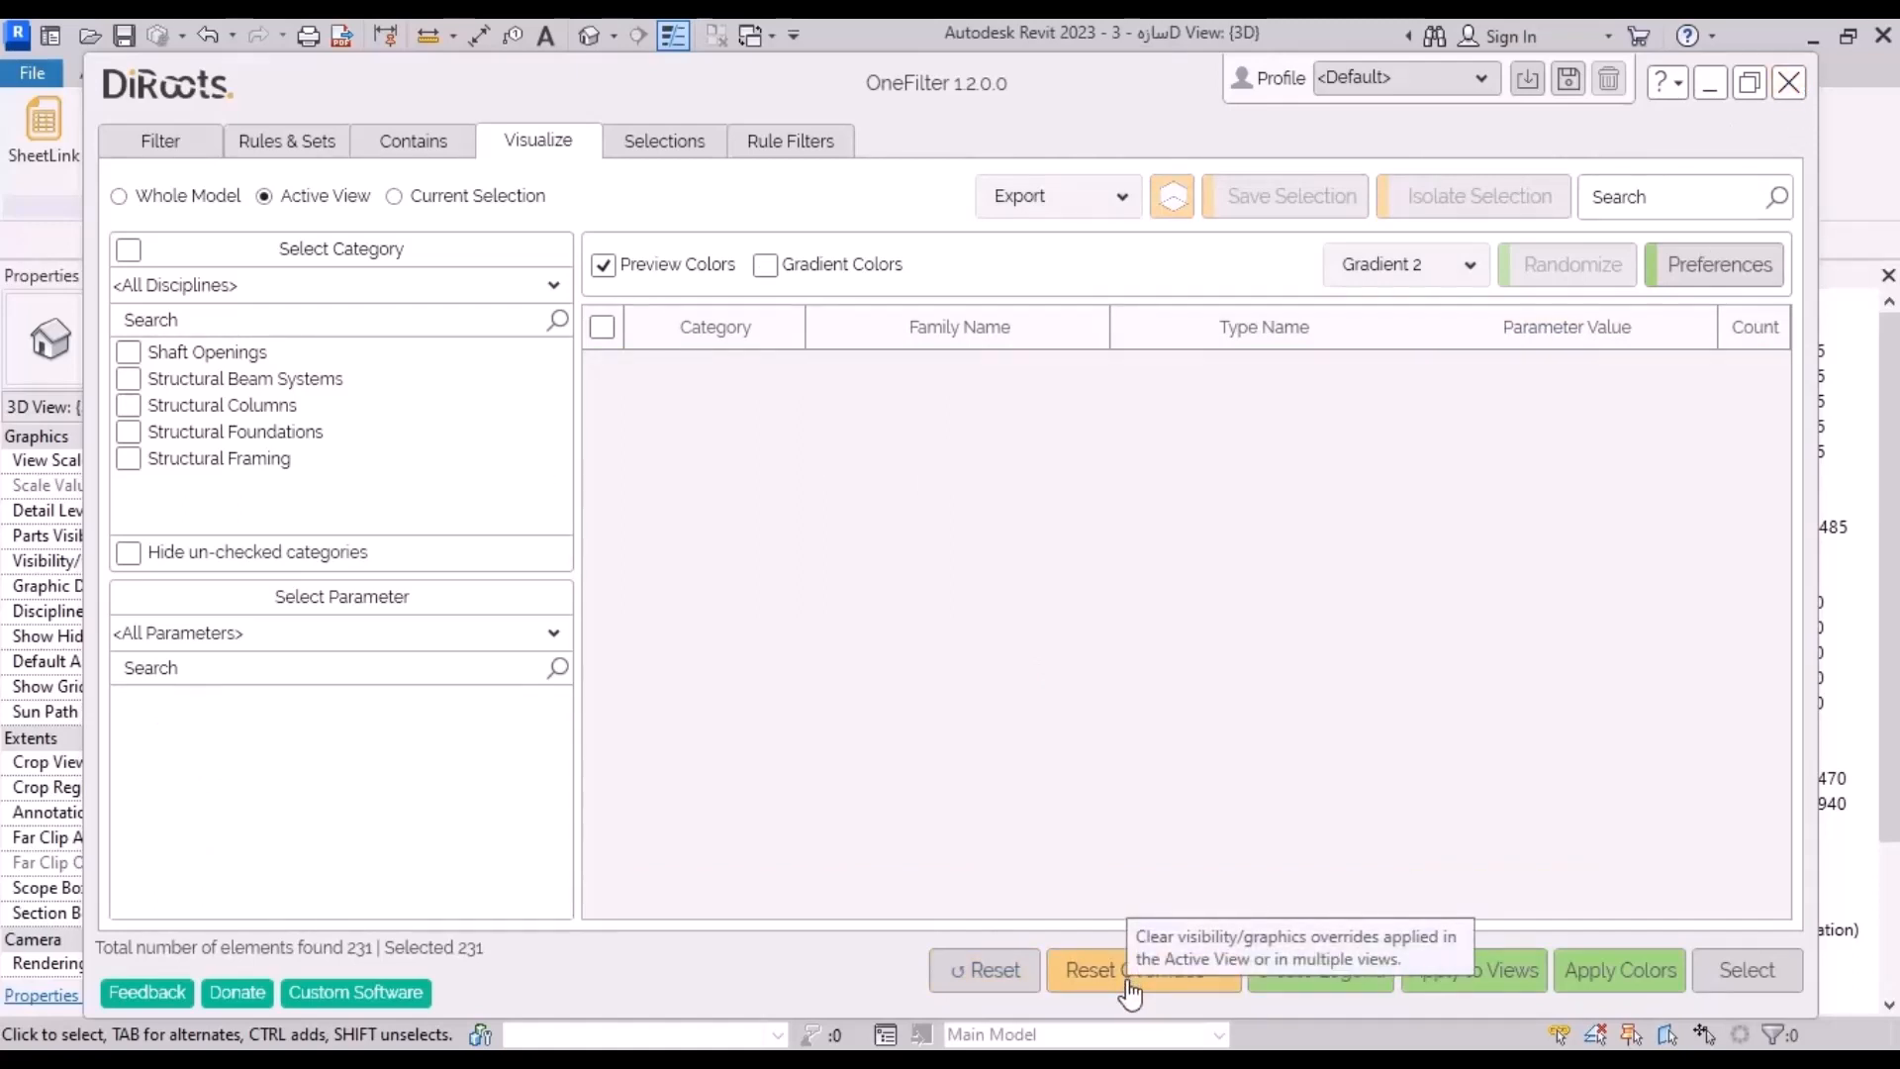
left_click(1069, 985)
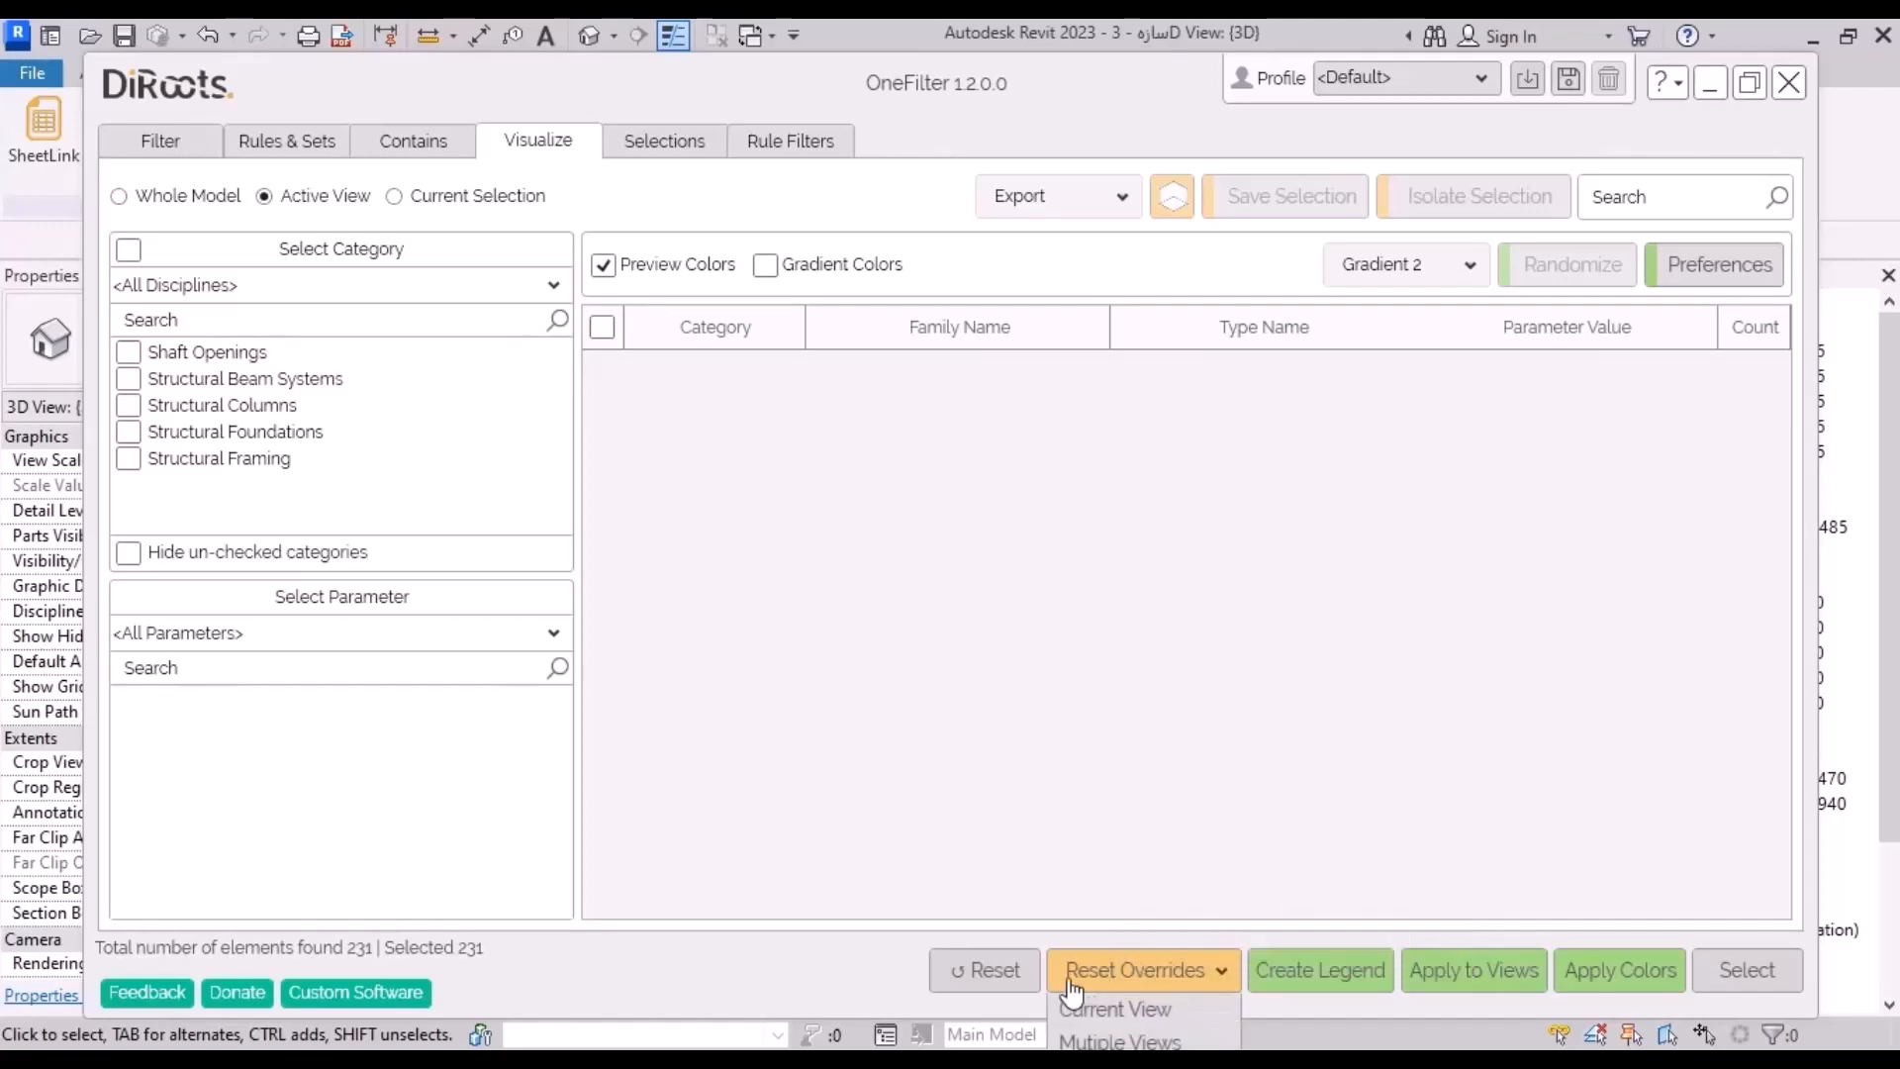
left_click(1208, 1013)
left_click(1079, 588)
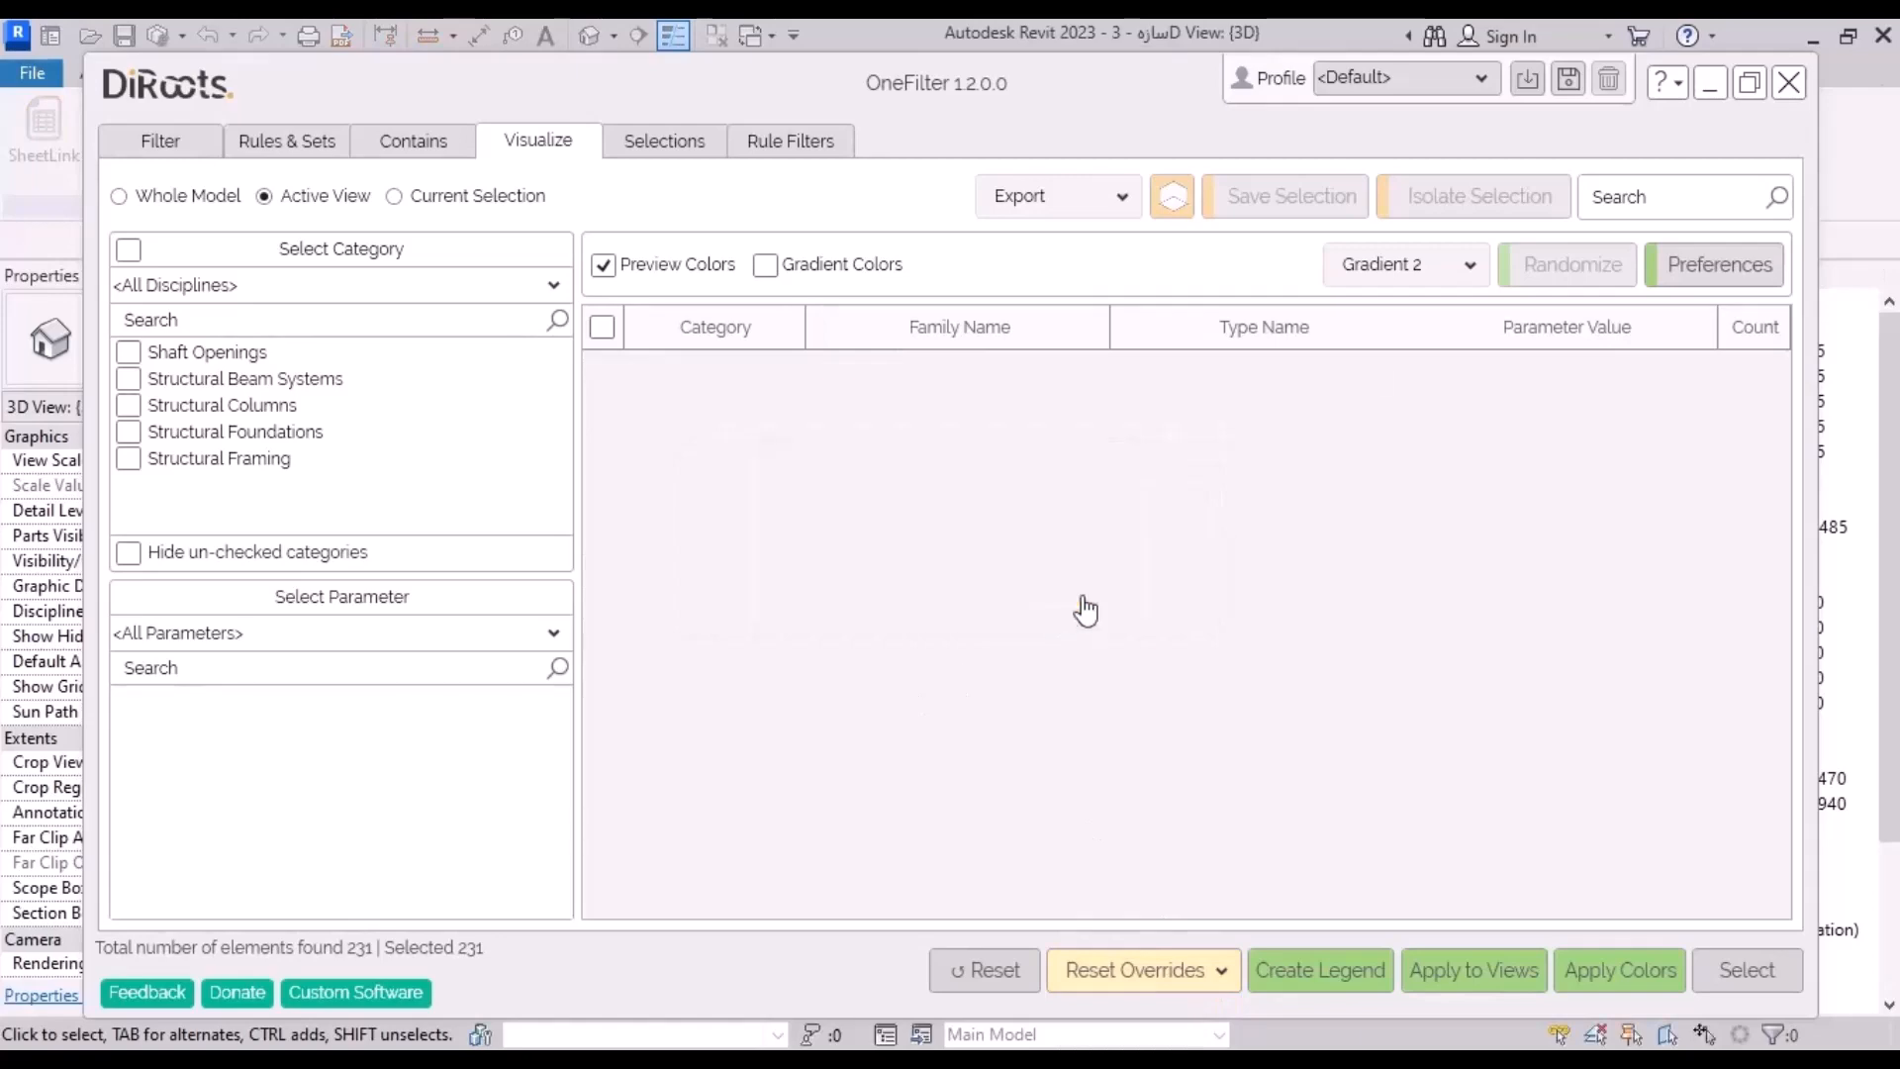
left_click(1791, 91)
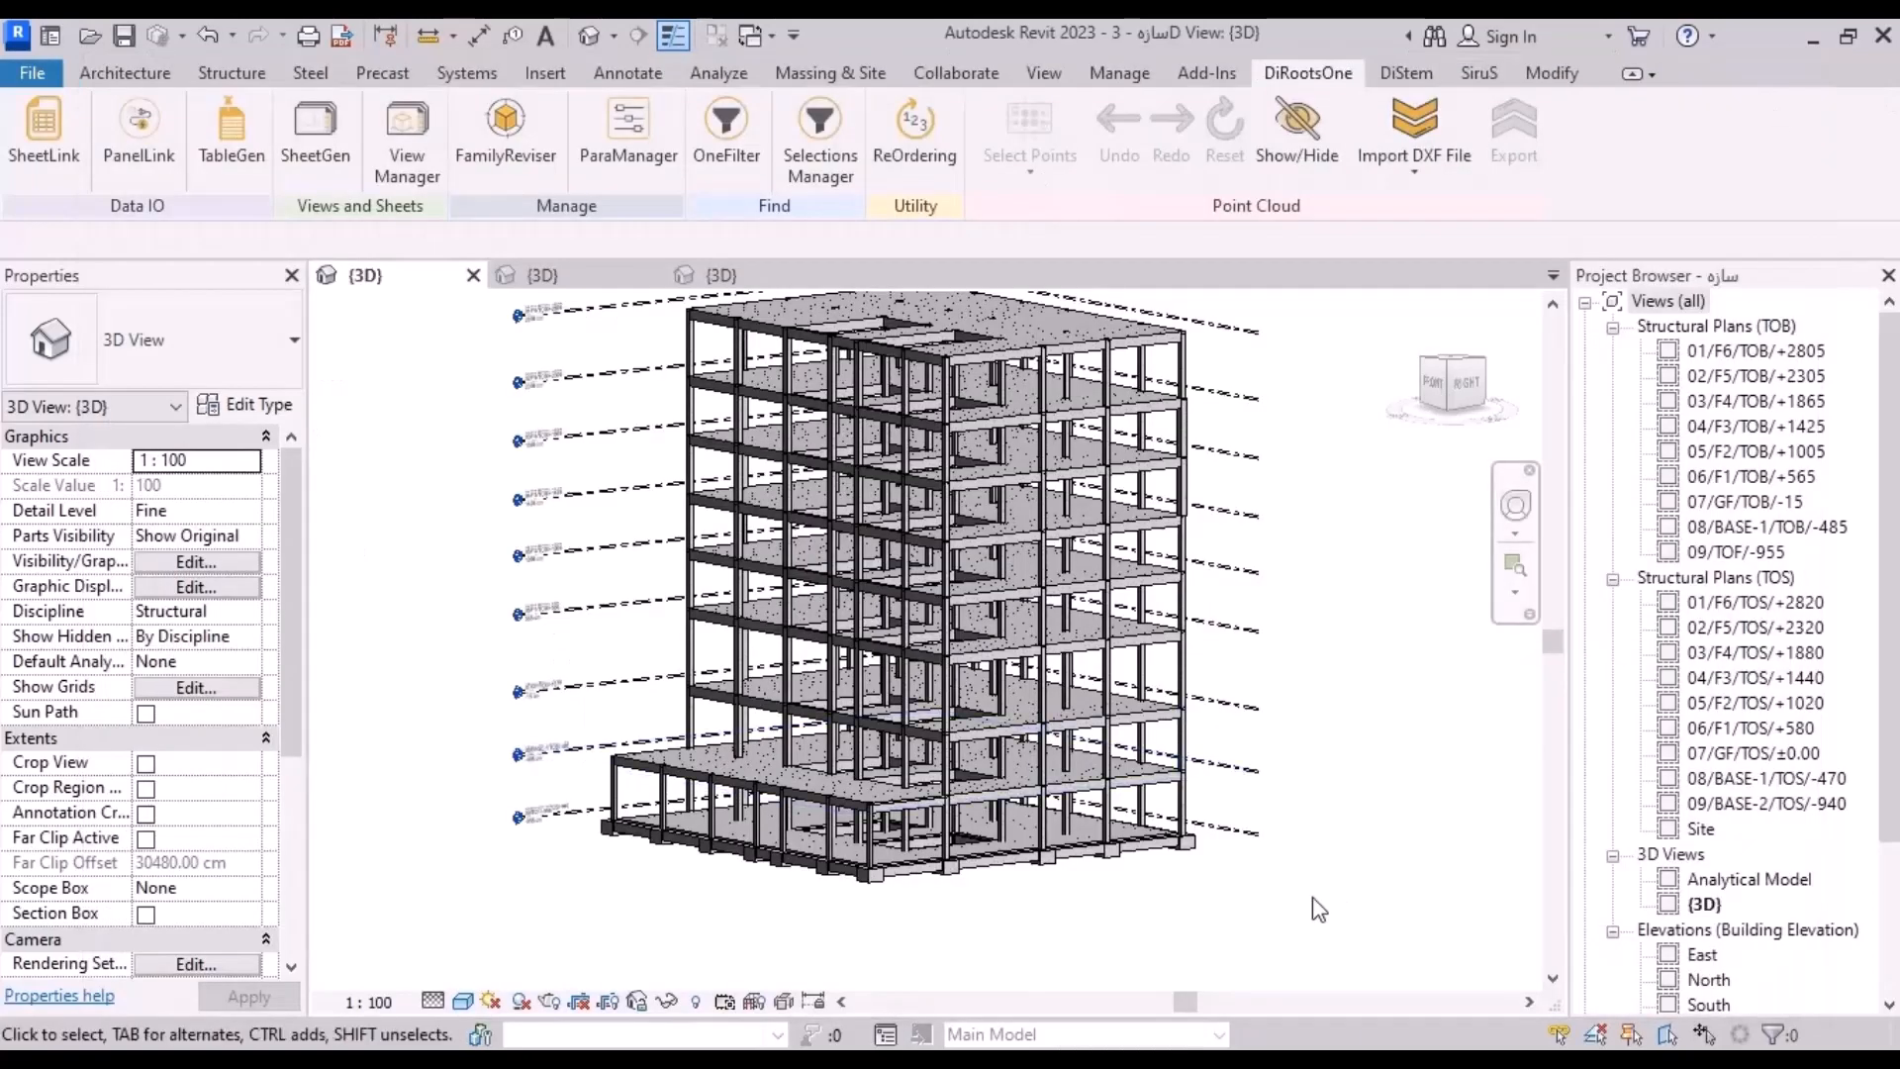
Step: Window-select the full-height tower from a right-side view of the building, leaving out the low extension beside it
middle_click_drag(1314, 903, 1310, 964)
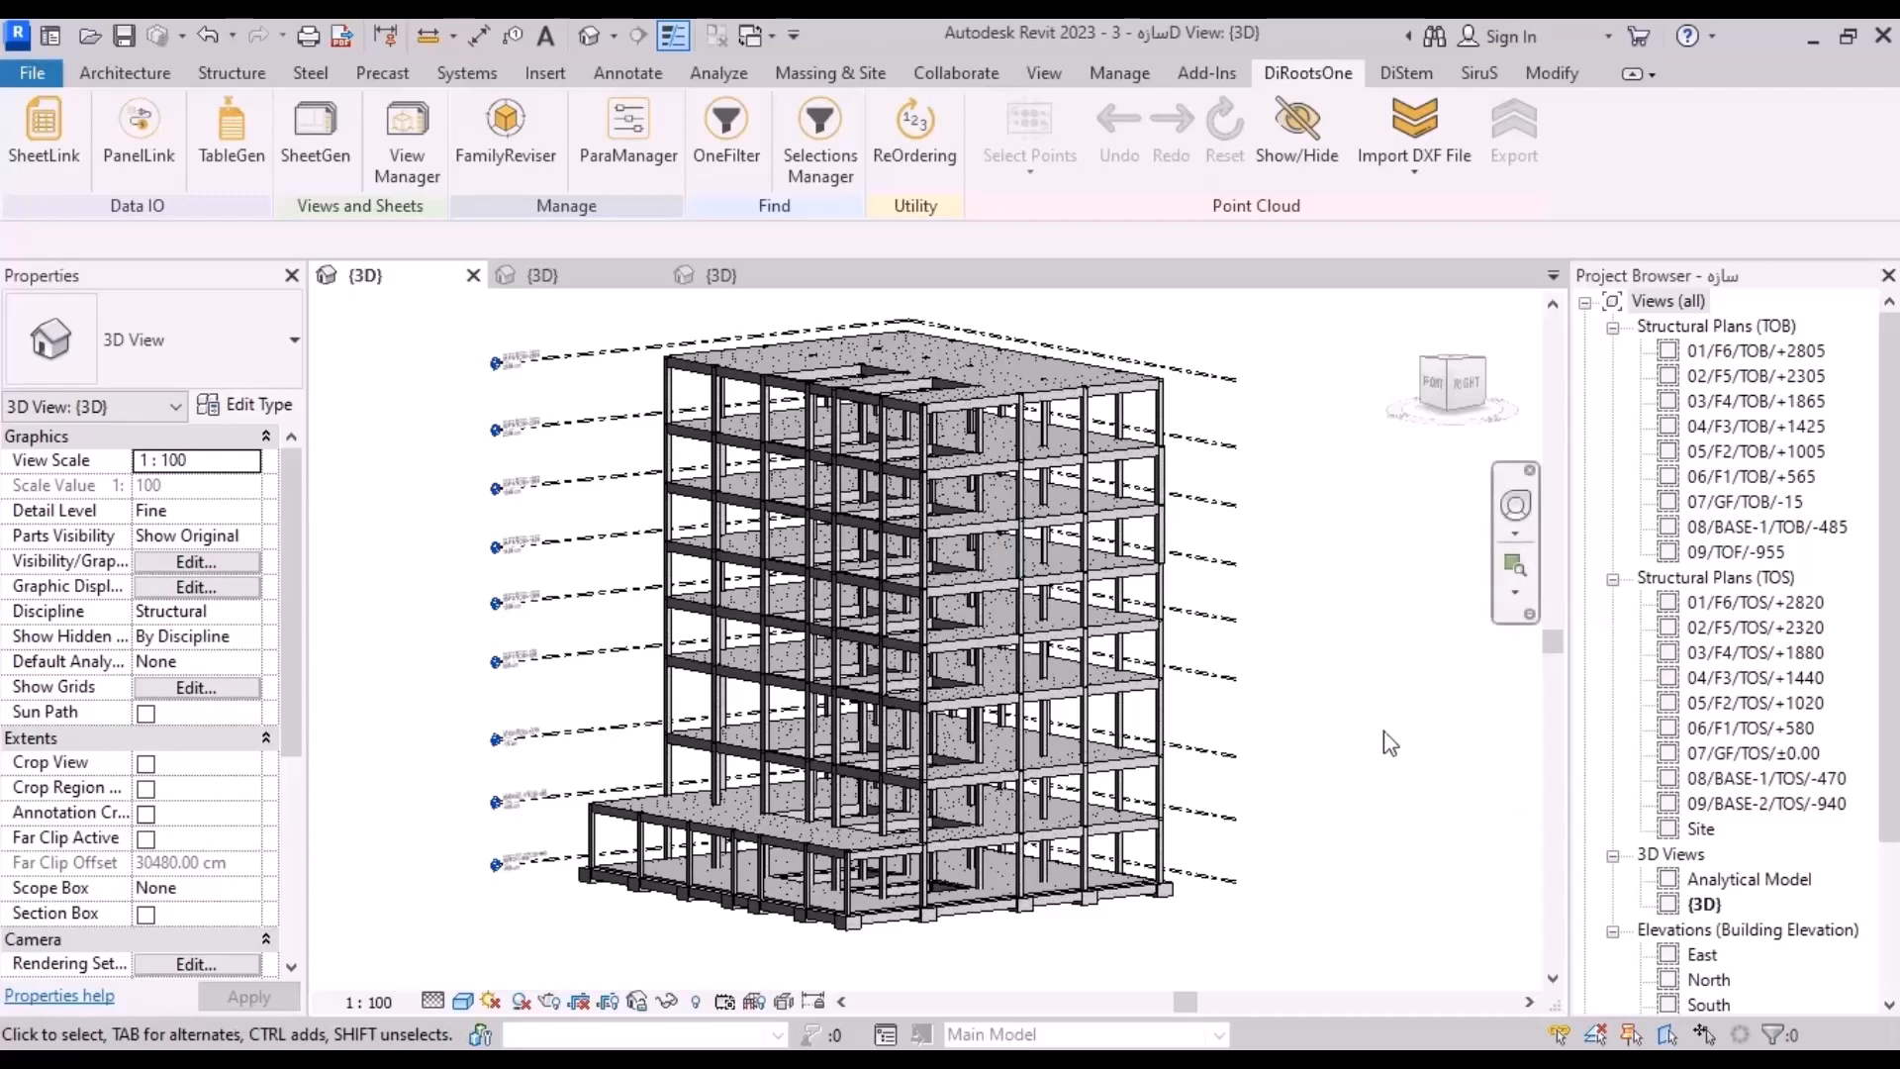
mouse_move(1375, 728)
middle_mouse_down("shift")
mouse_move(1378, 750)
mouse_move(1265, 746)
mouse_move(1264, 704)
mouse_move(1283, 693)
mouse_move(1308, 733)
middle_mouse_up("shift")
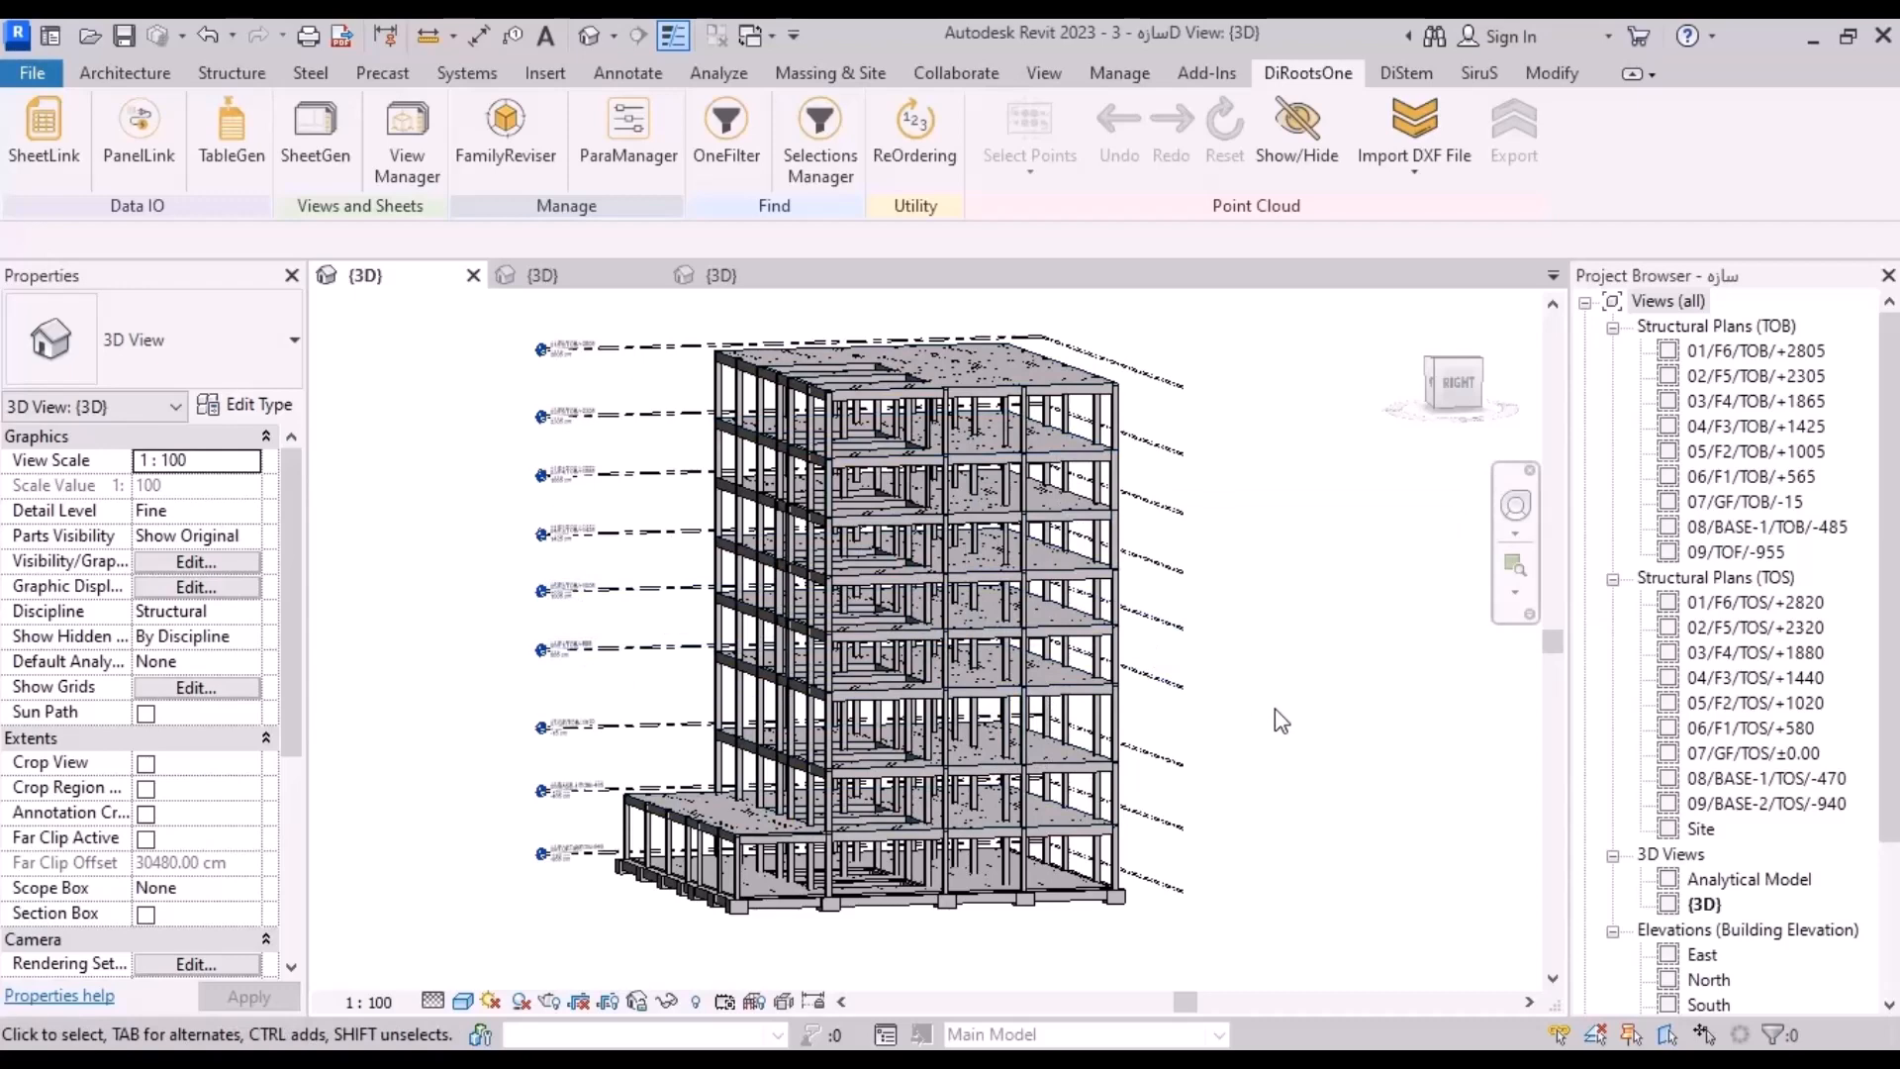
mouse_move(1275, 708)
middle_mouse_down()
mouse_move(1321, 776)
mouse_move(1255, 740)
middle_mouse_up()
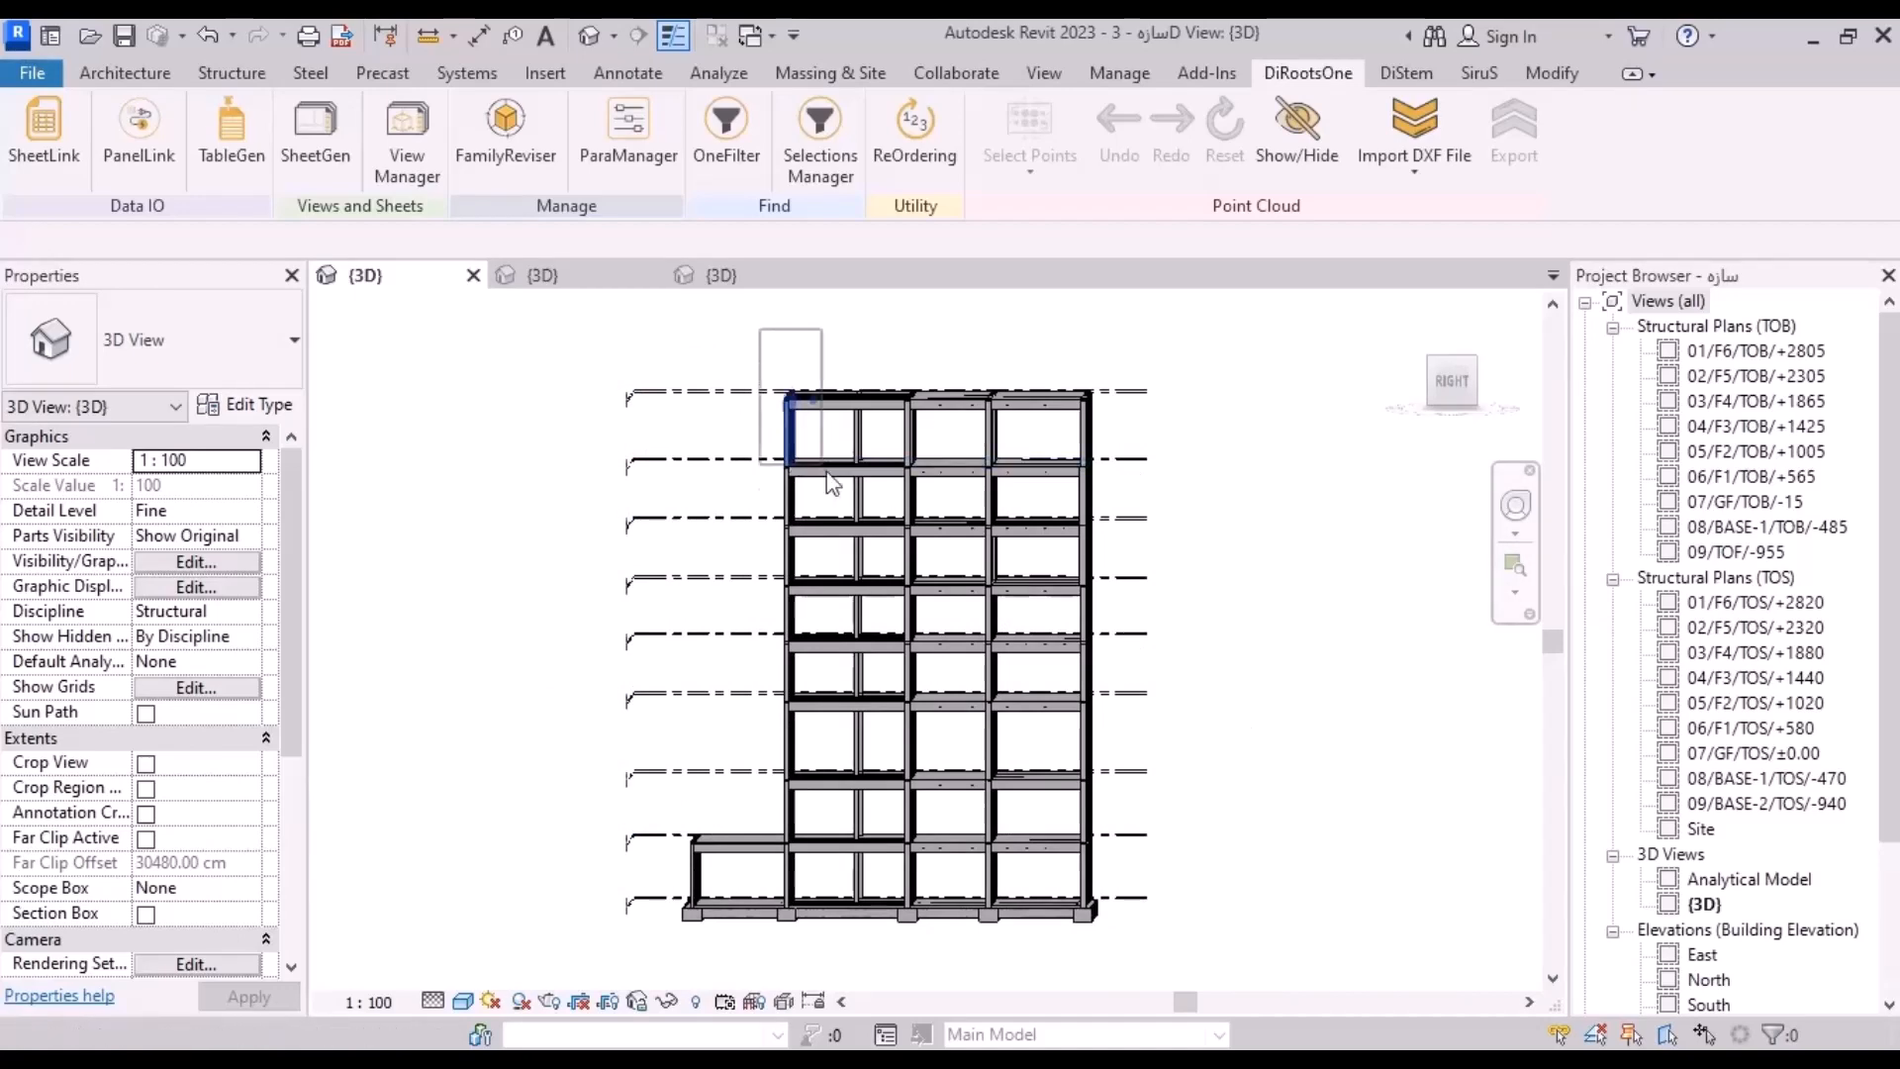
left_click_drag(831, 482, 1154, 965)
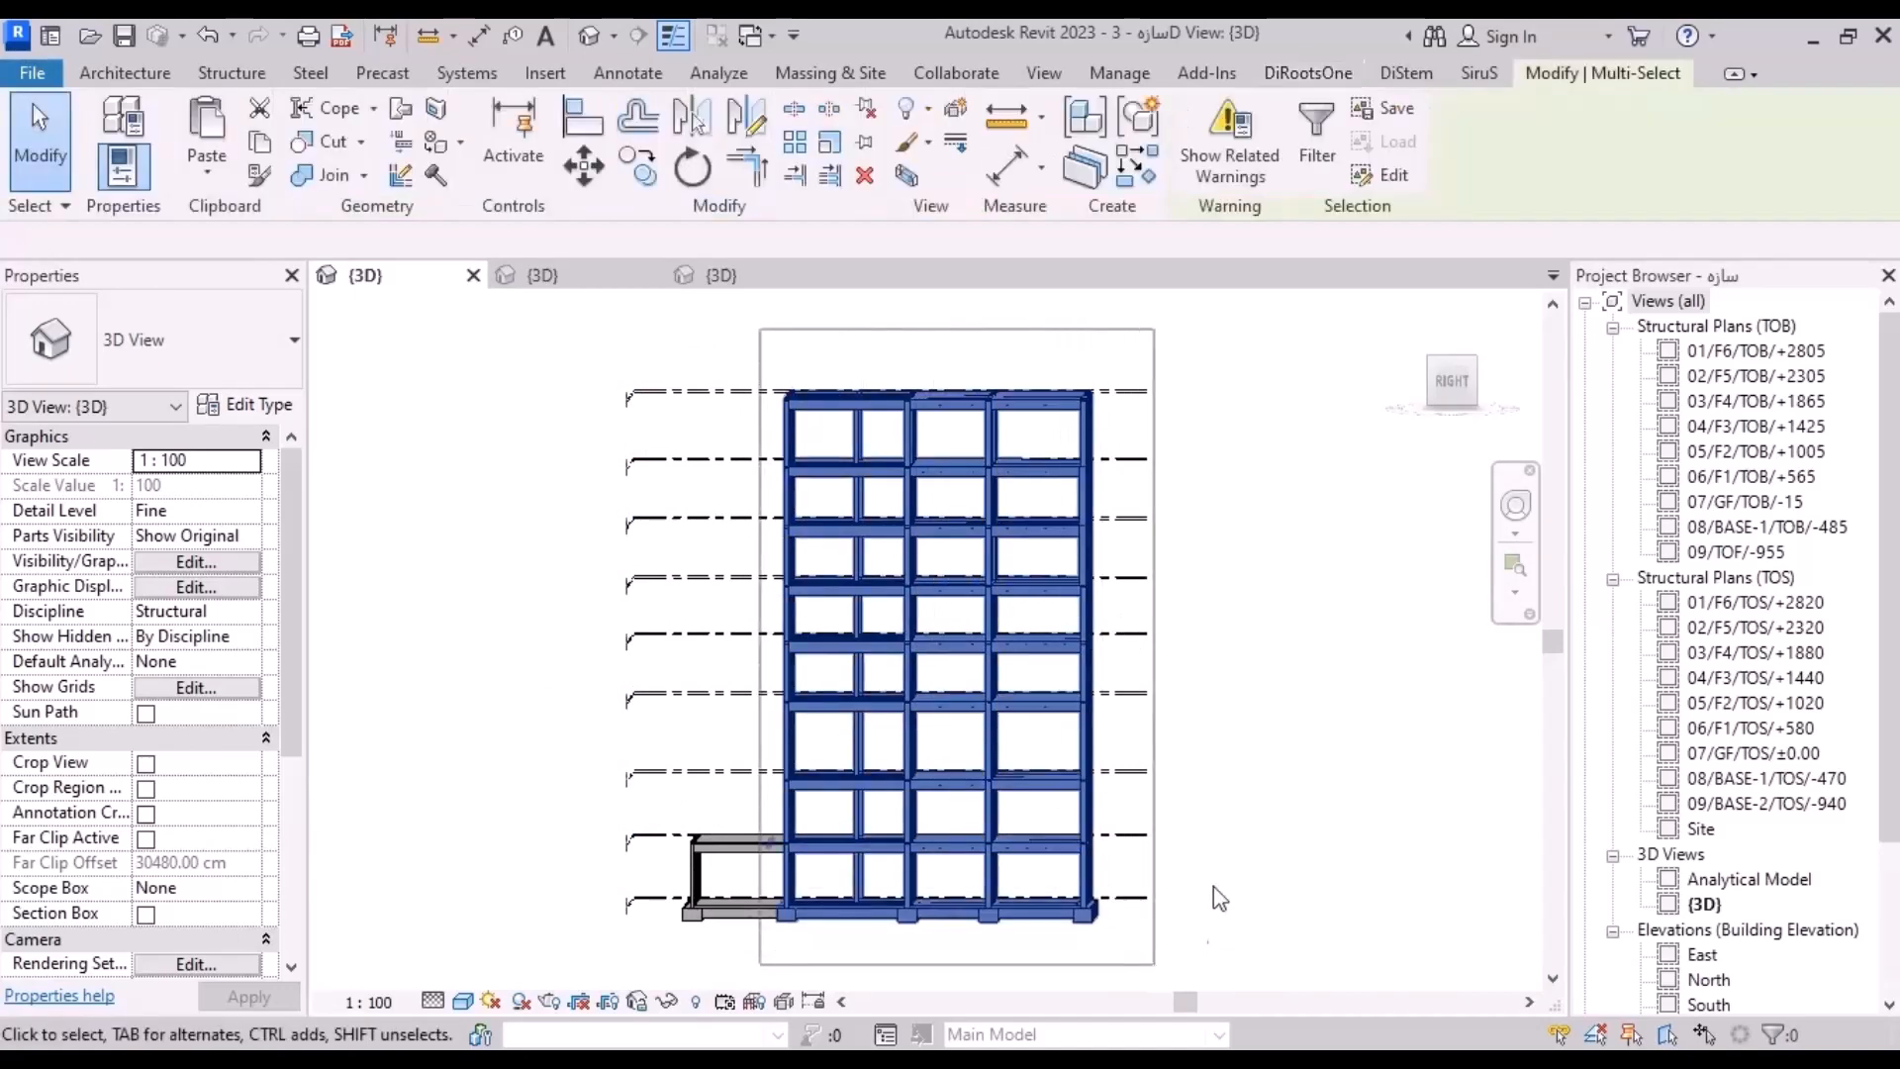
middle_click_drag(1219, 896, 1299, 944, "shift")
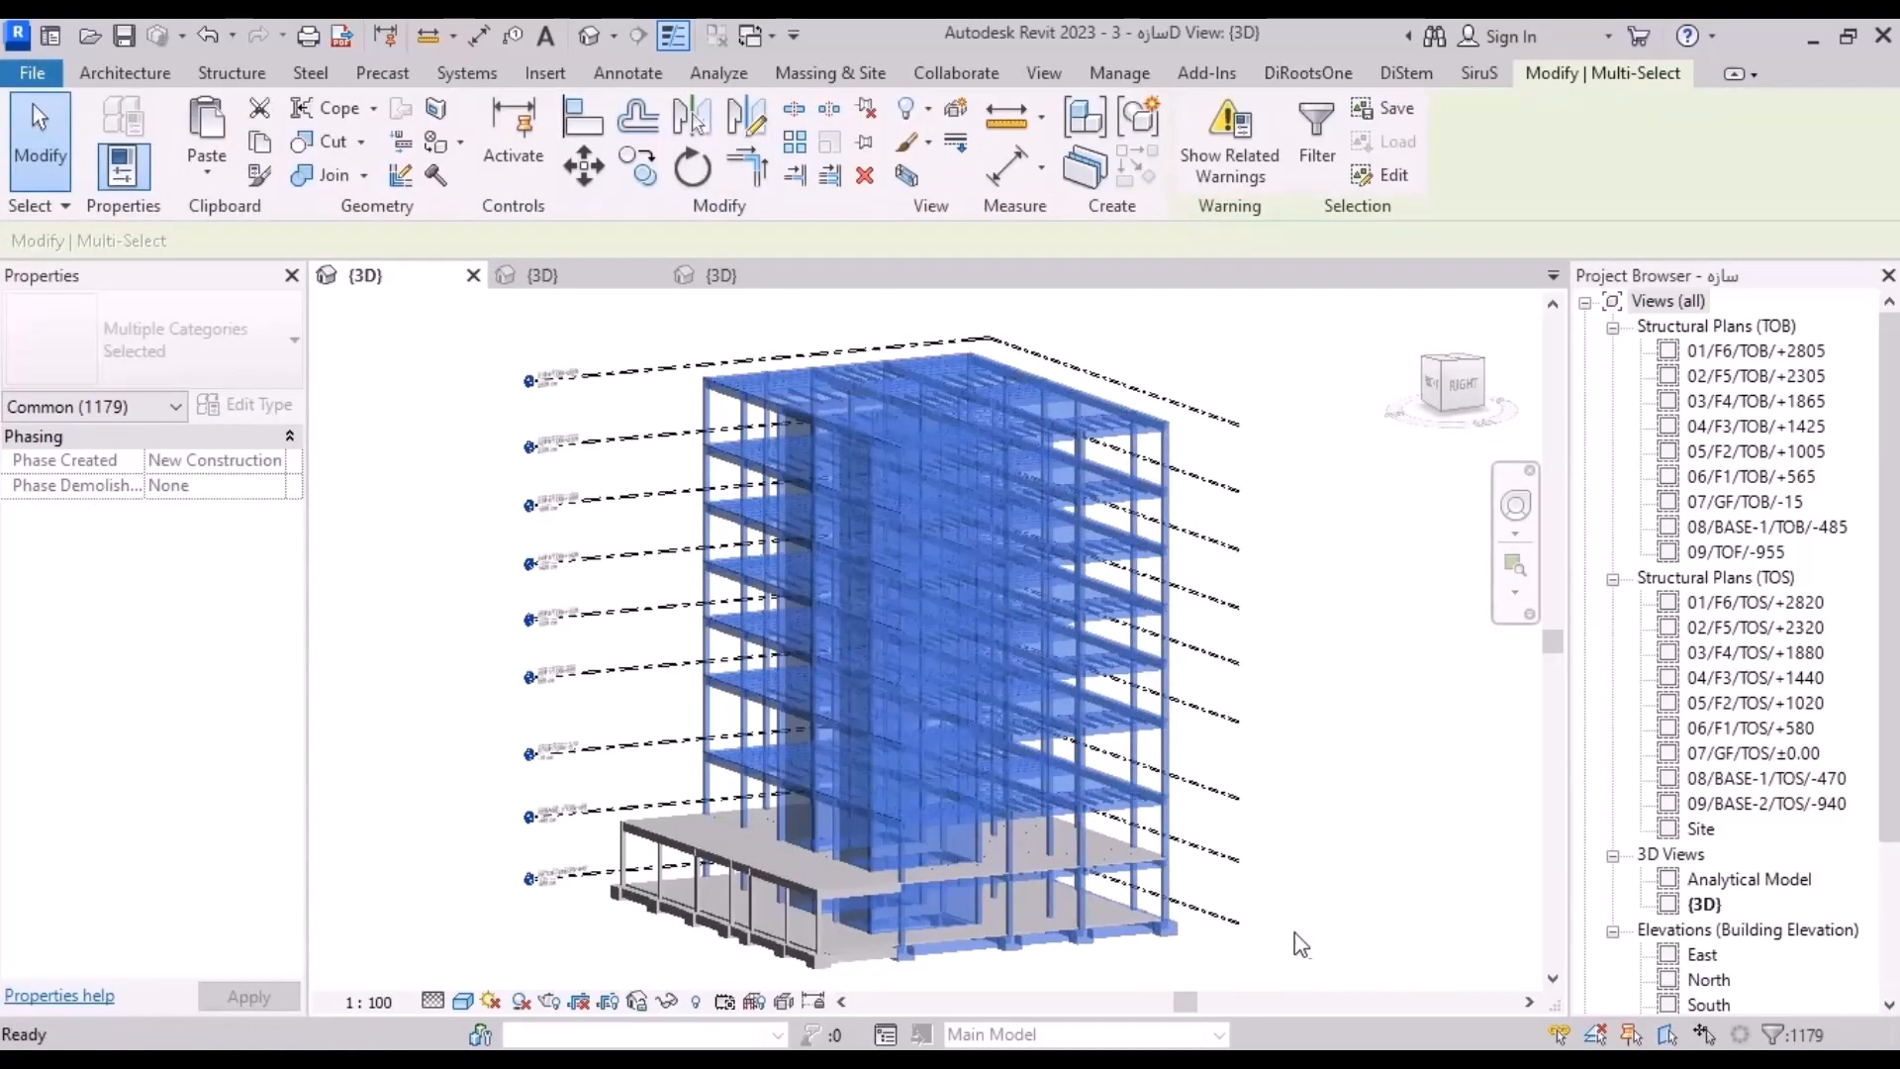
Step: Open OneFilter on the current selection of the tower and list only its Structural Columns
left_click(1309, 75)
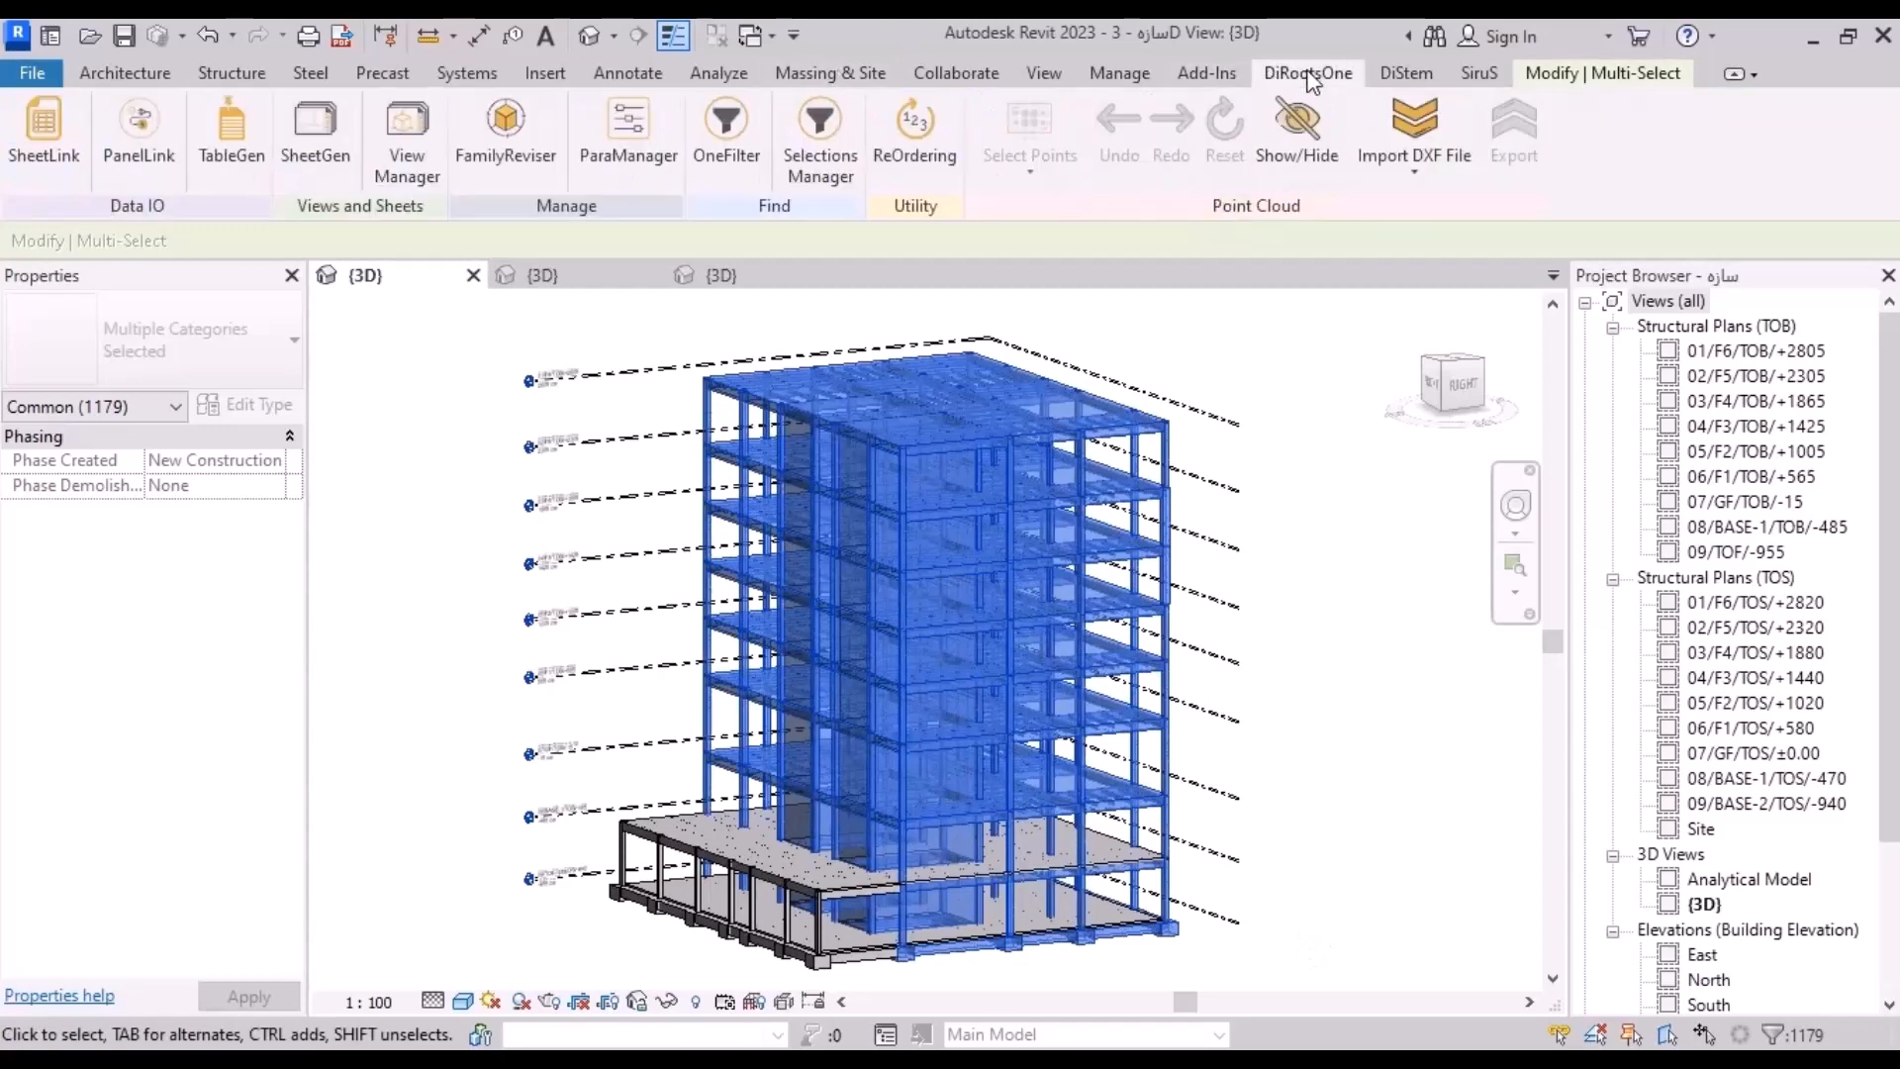
left_click(727, 130)
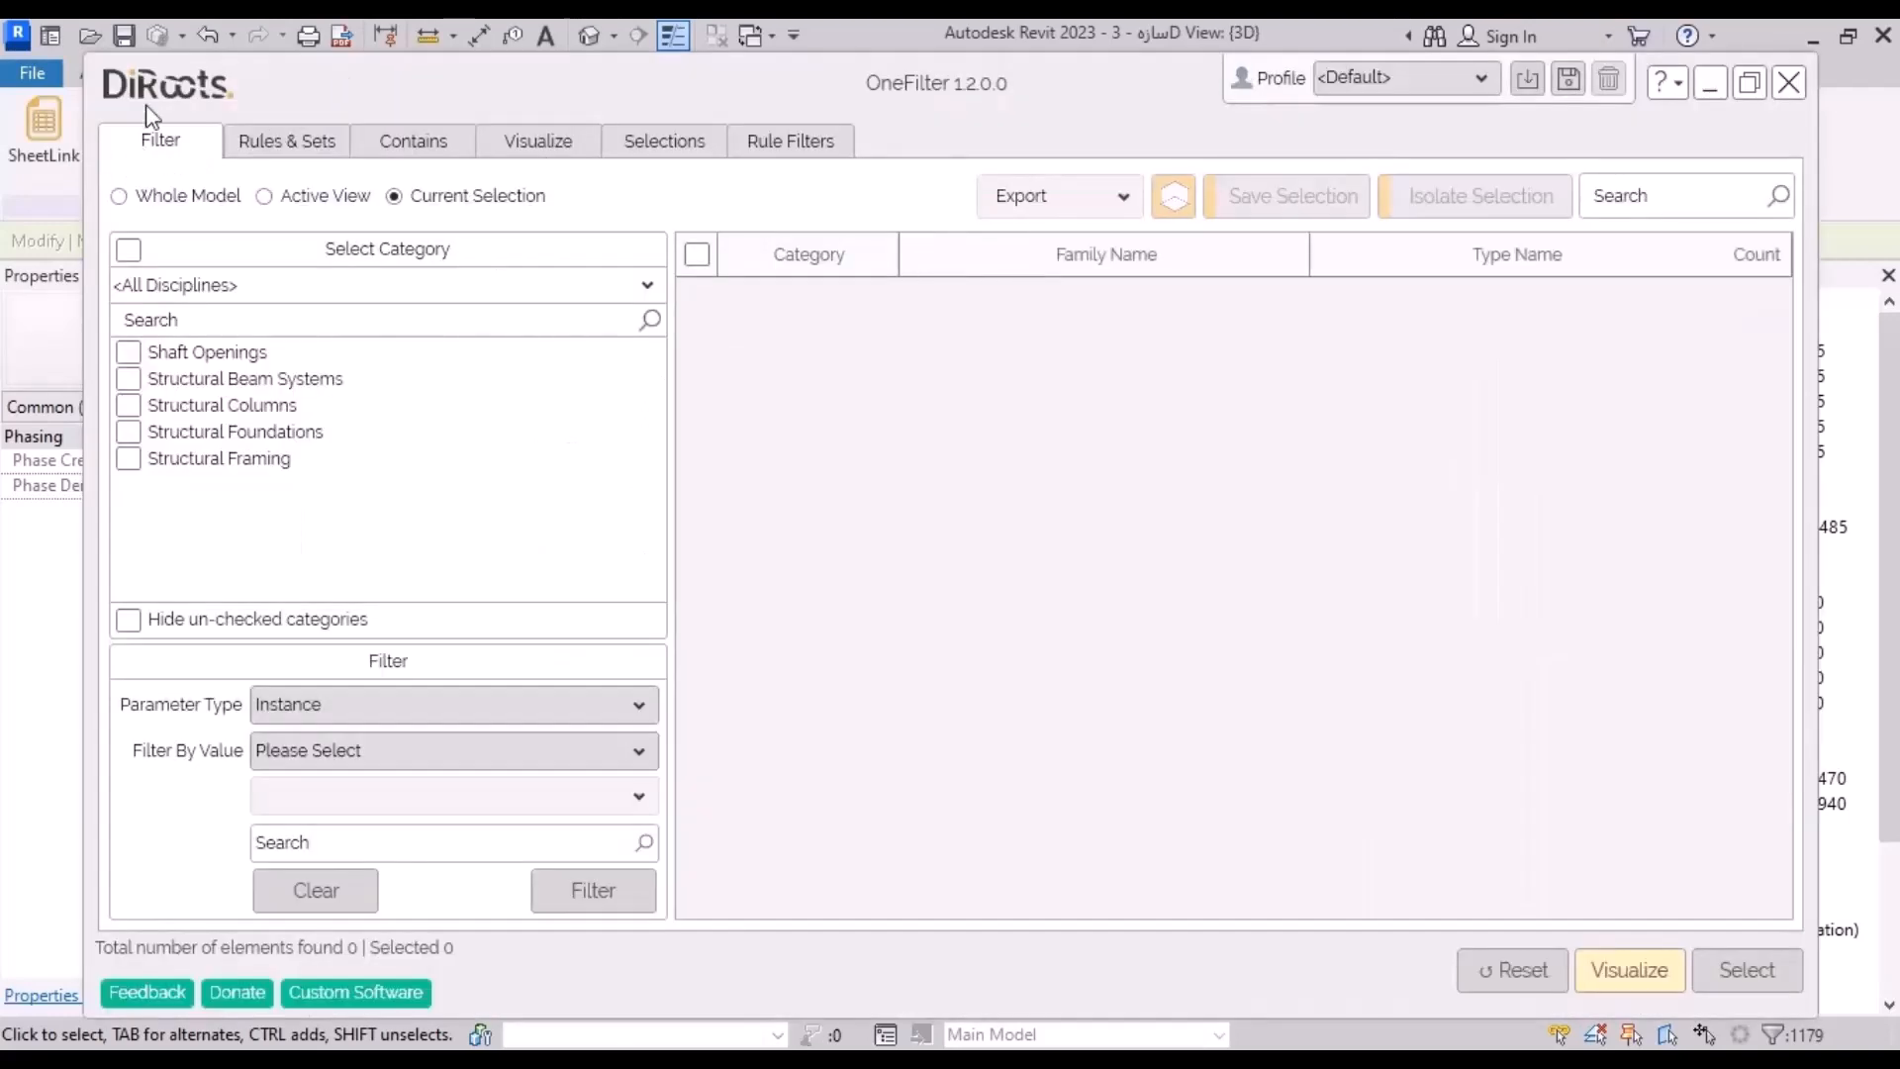
left_click(129, 406)
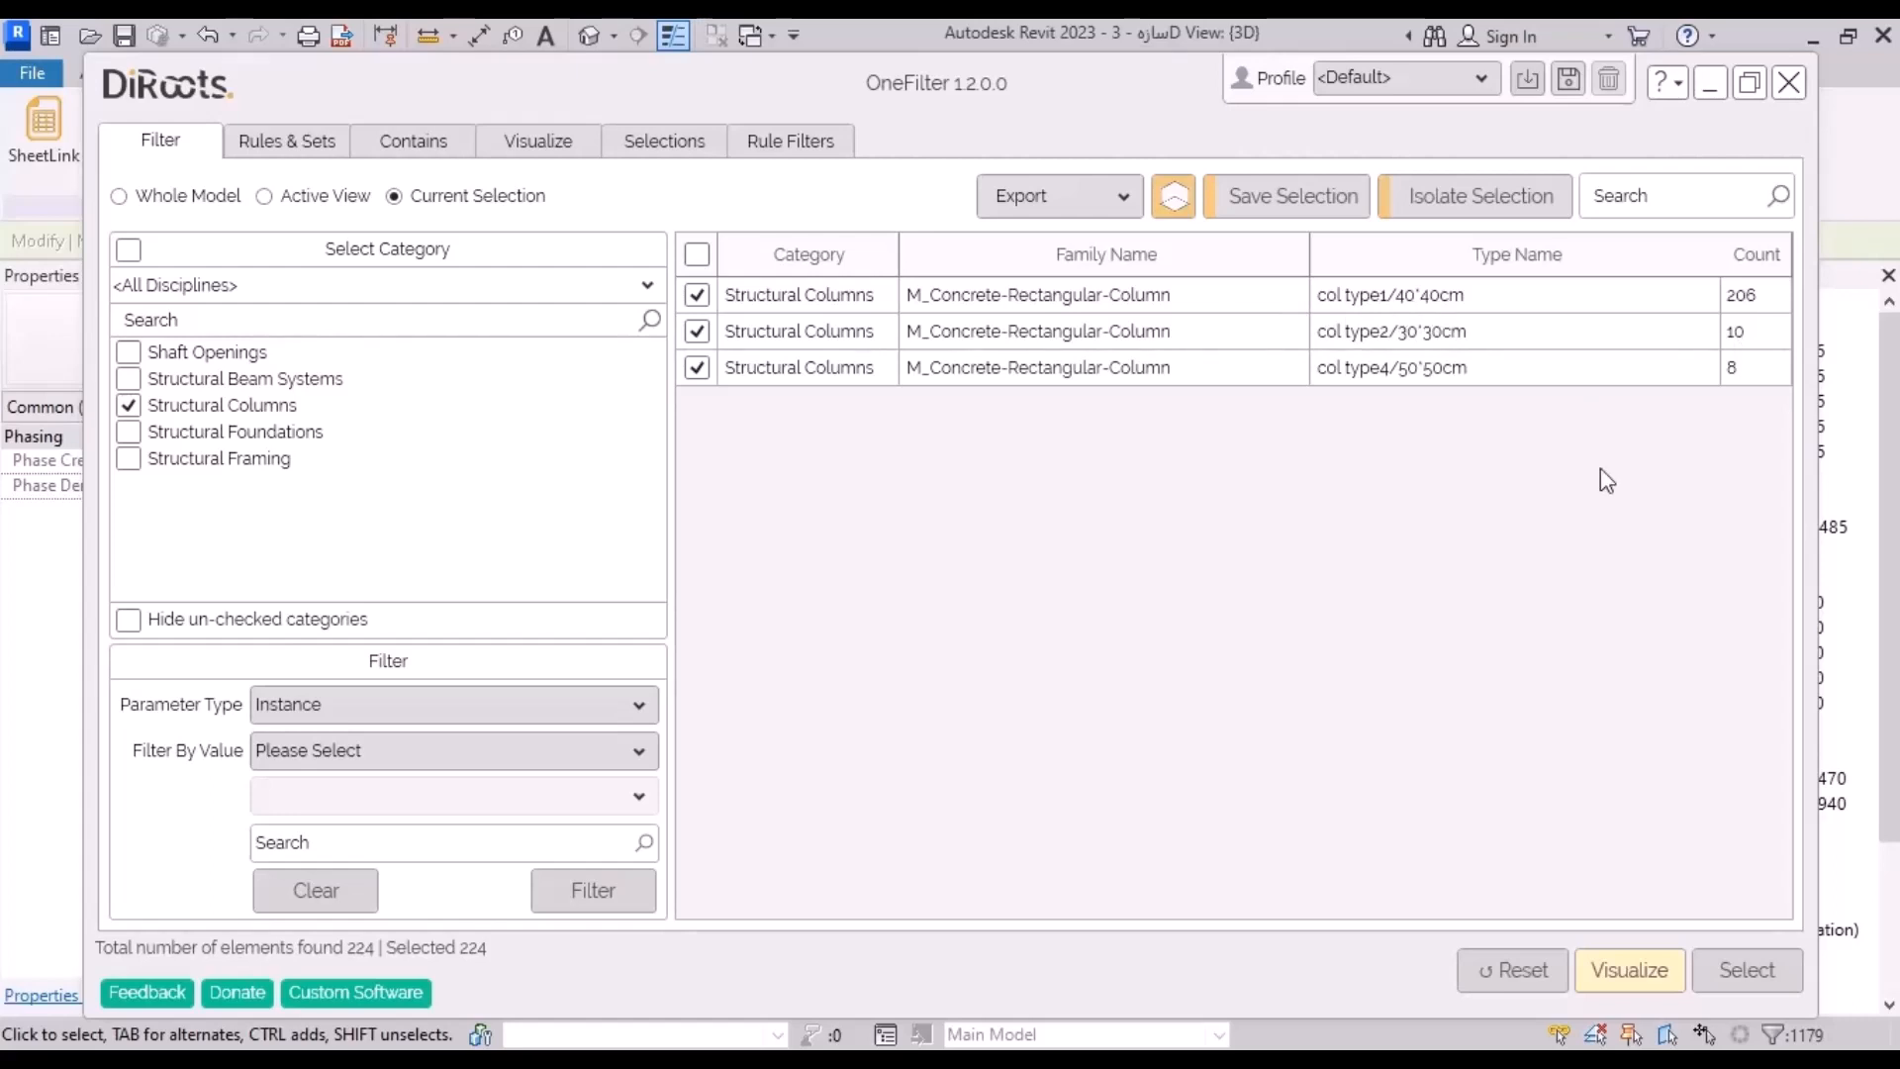
Step: Filter the listed structural columns by the type parameter Type Name with the condition does not equal col type1/40*40cm
left_click(358, 715)
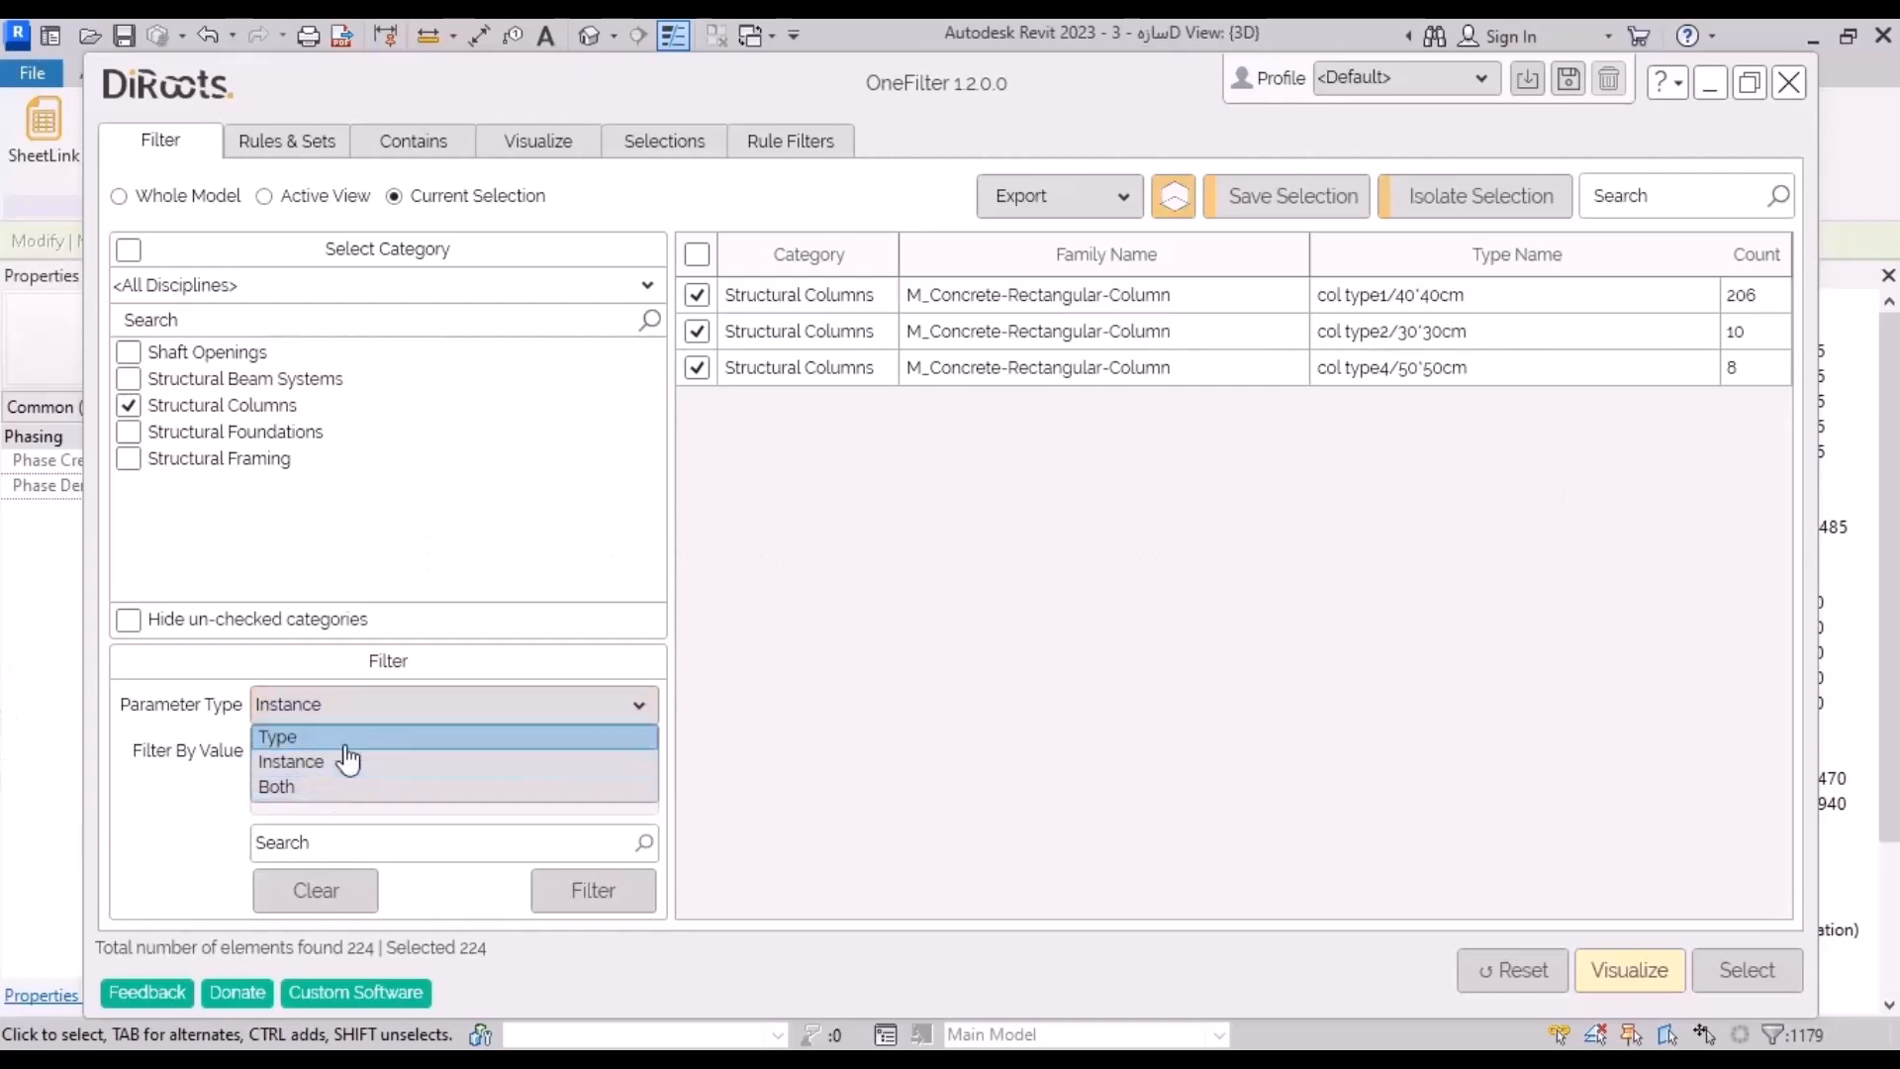
left_click(351, 738)
left_click(348, 755)
scroll(412, 598, "down", 5)
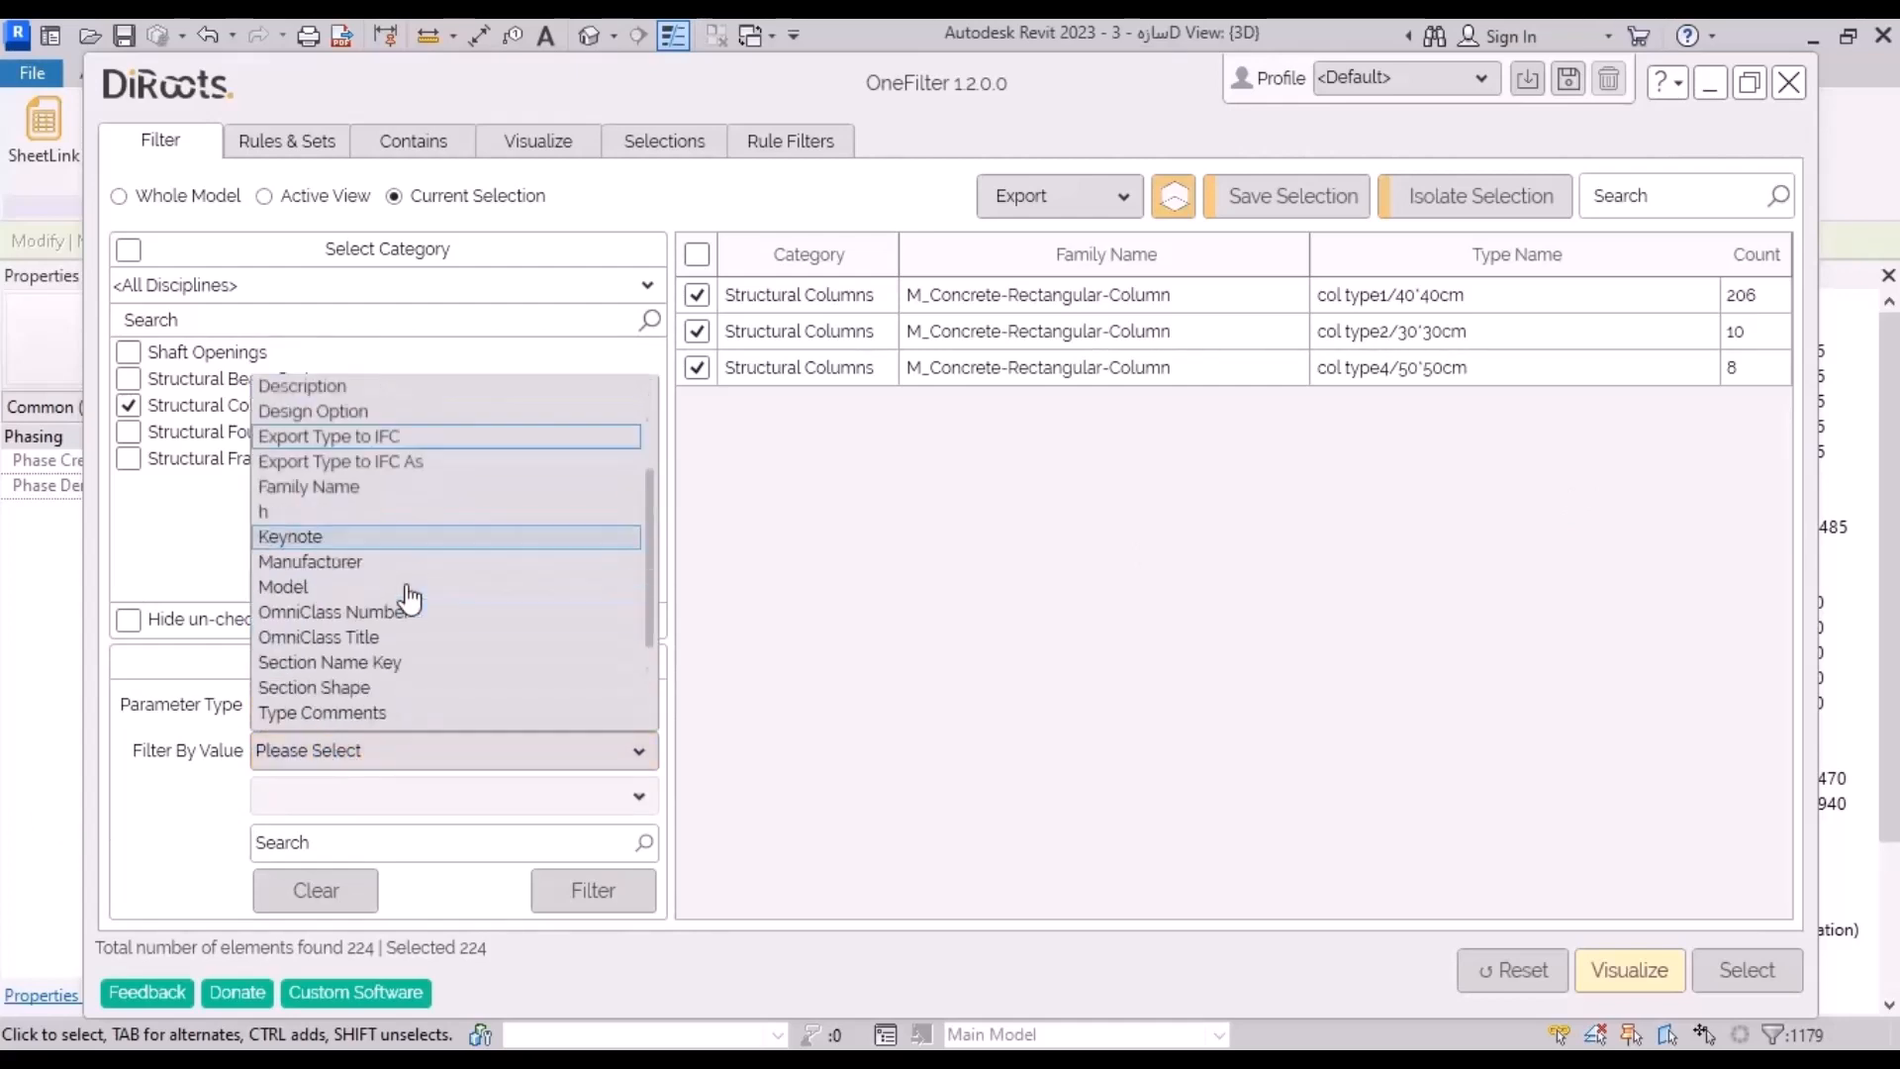
left_click(344, 691)
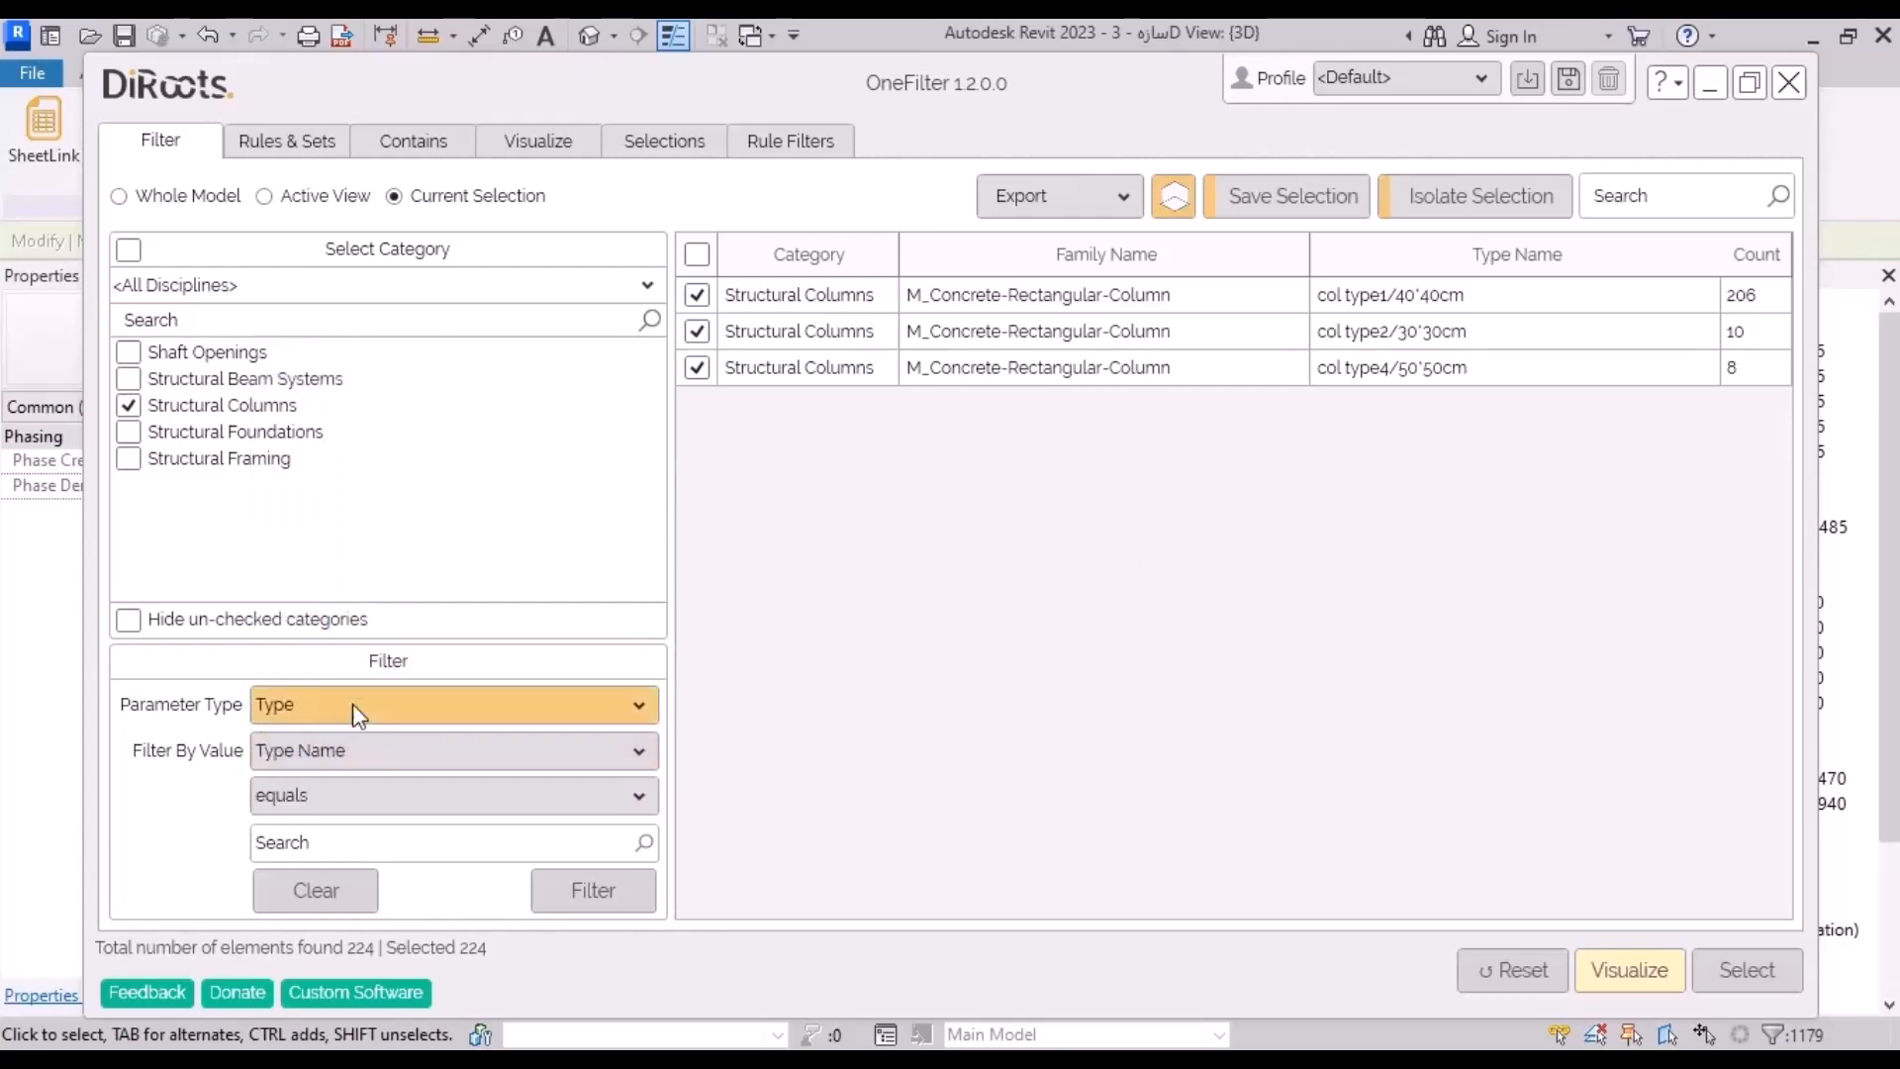
left_click(349, 806)
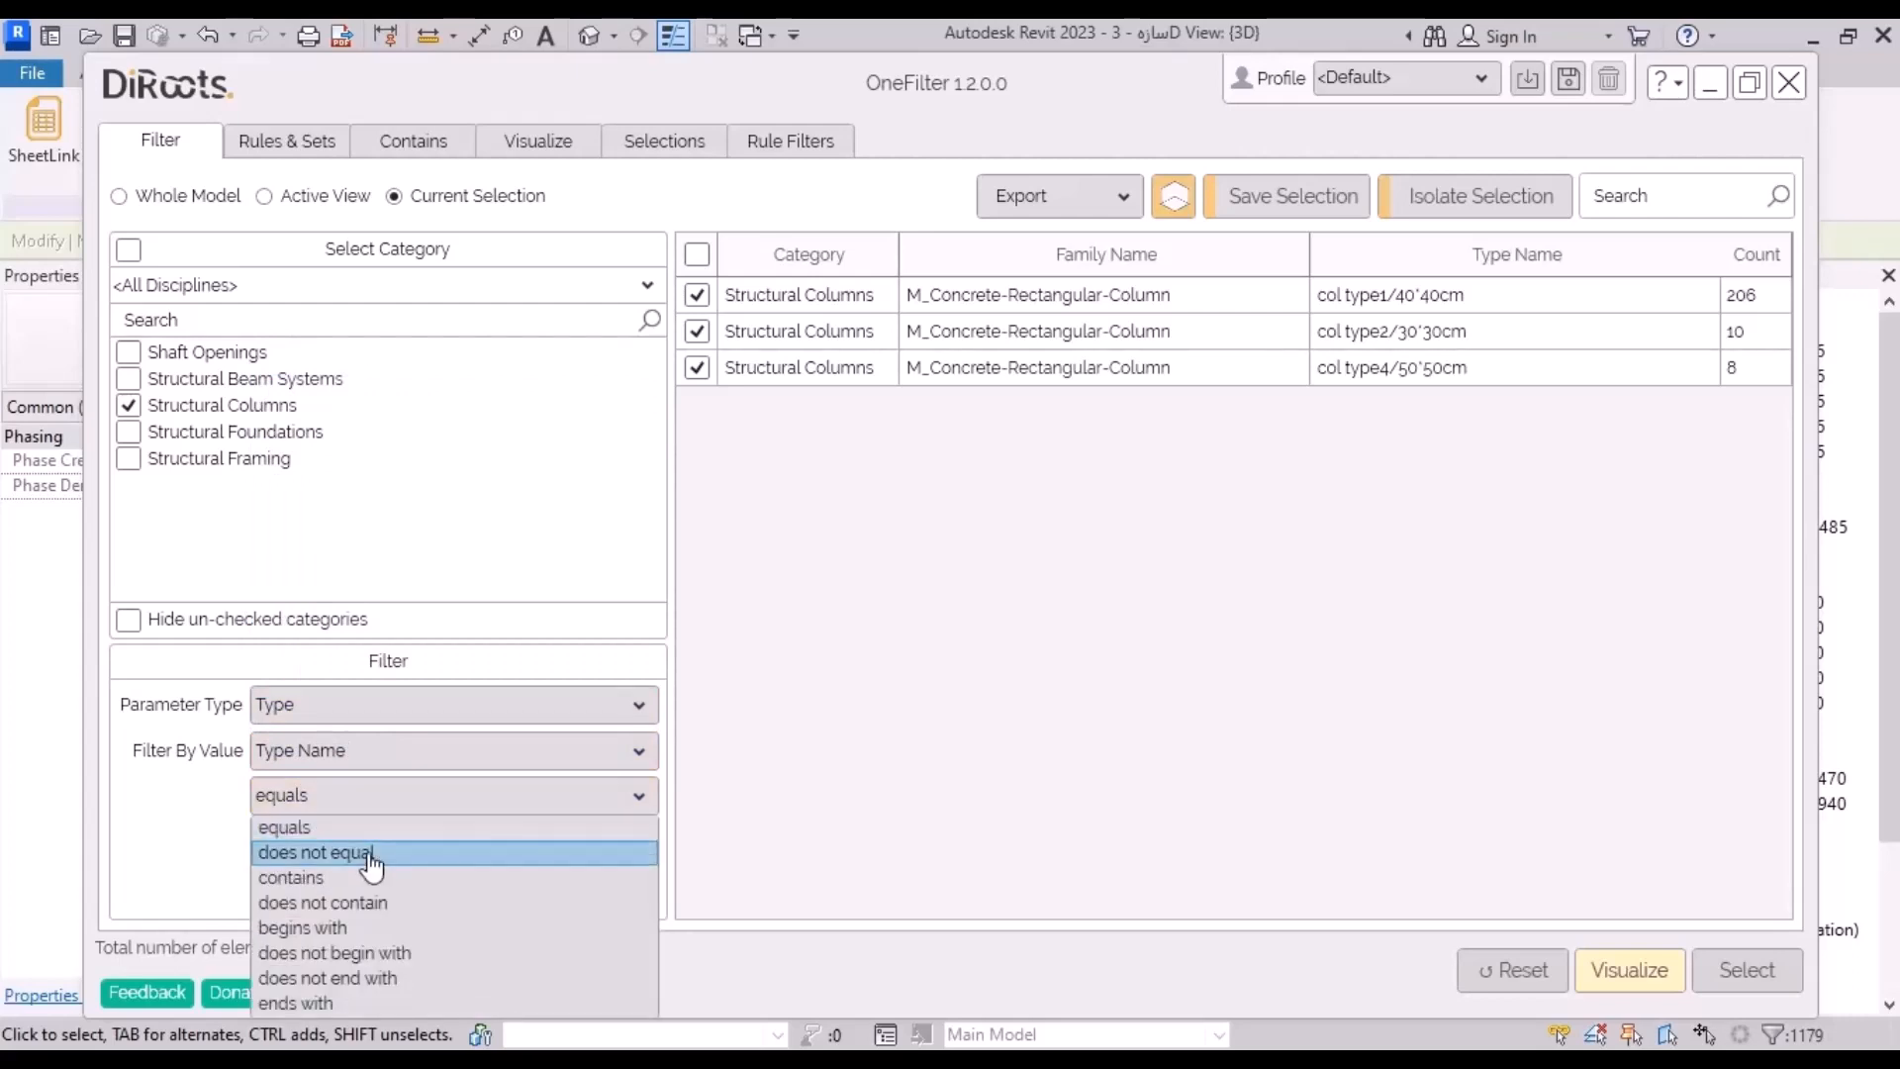
left_click(412, 871)
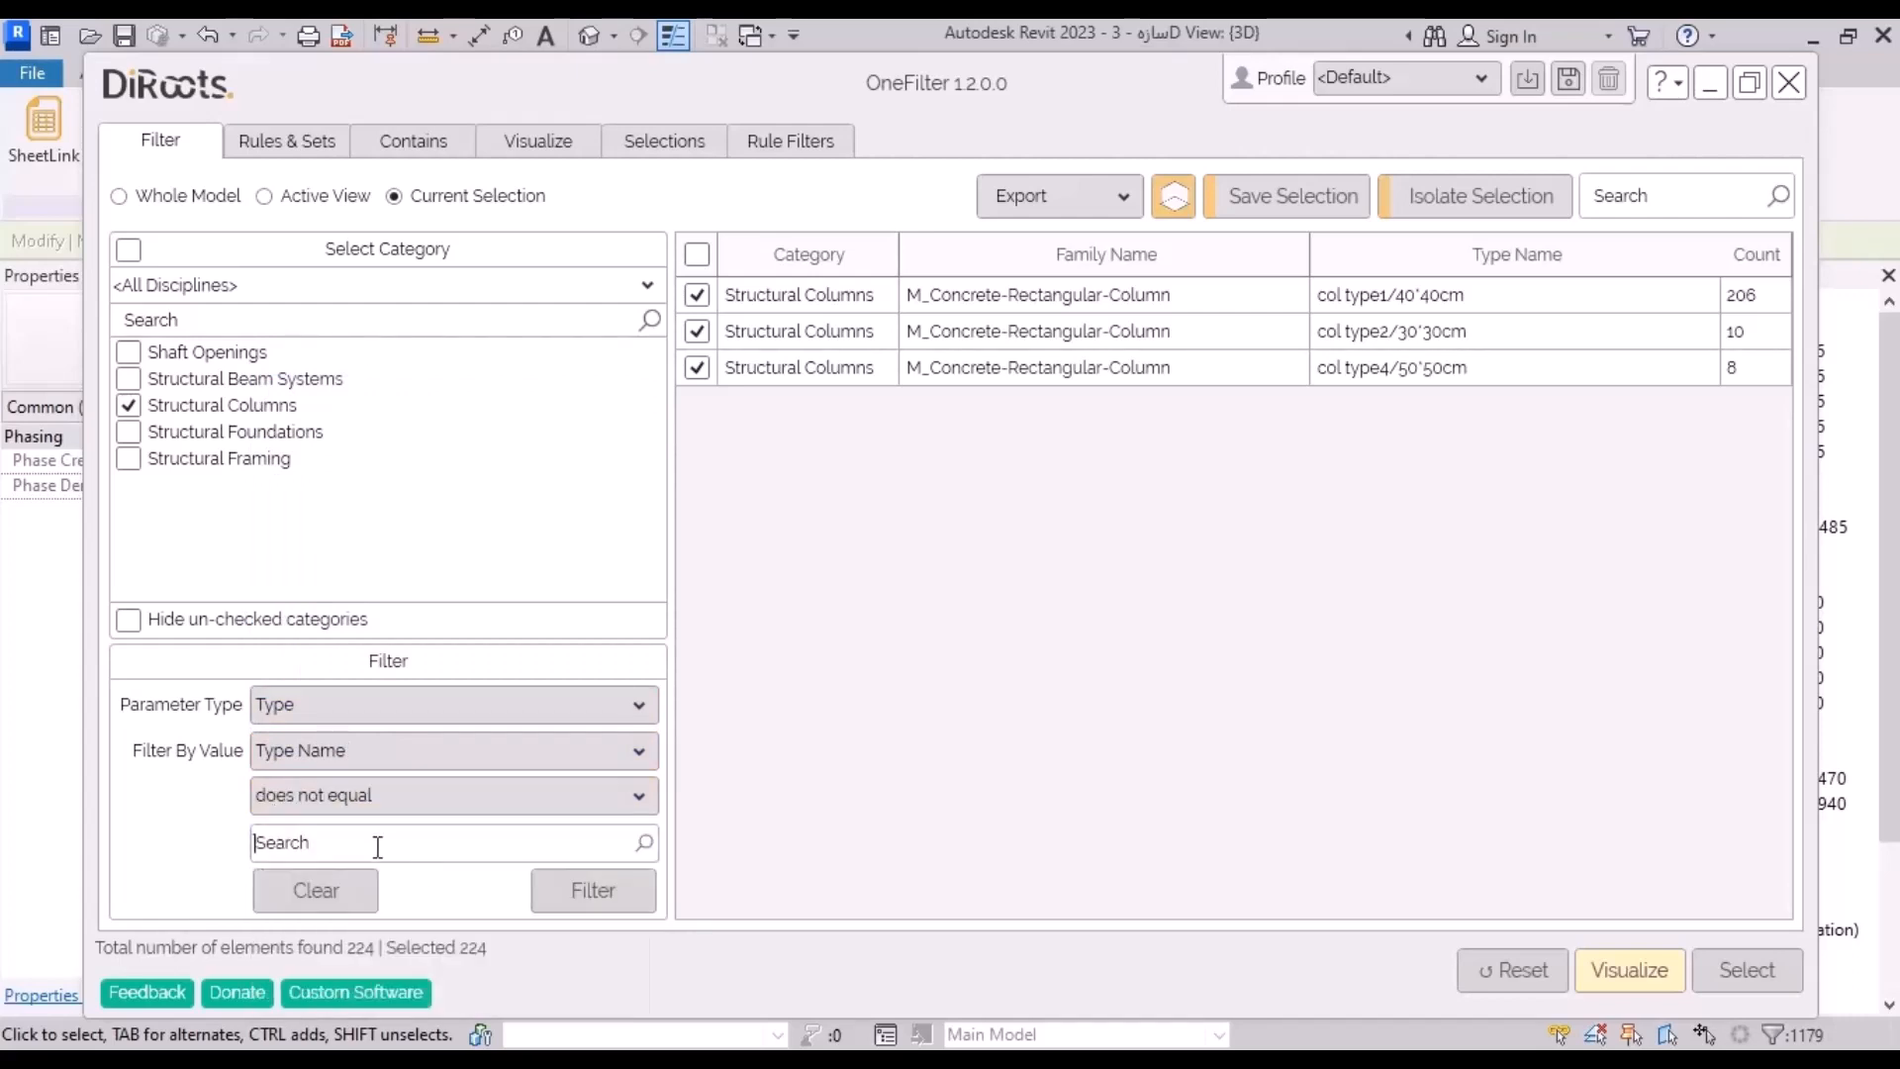
left_click(377, 846)
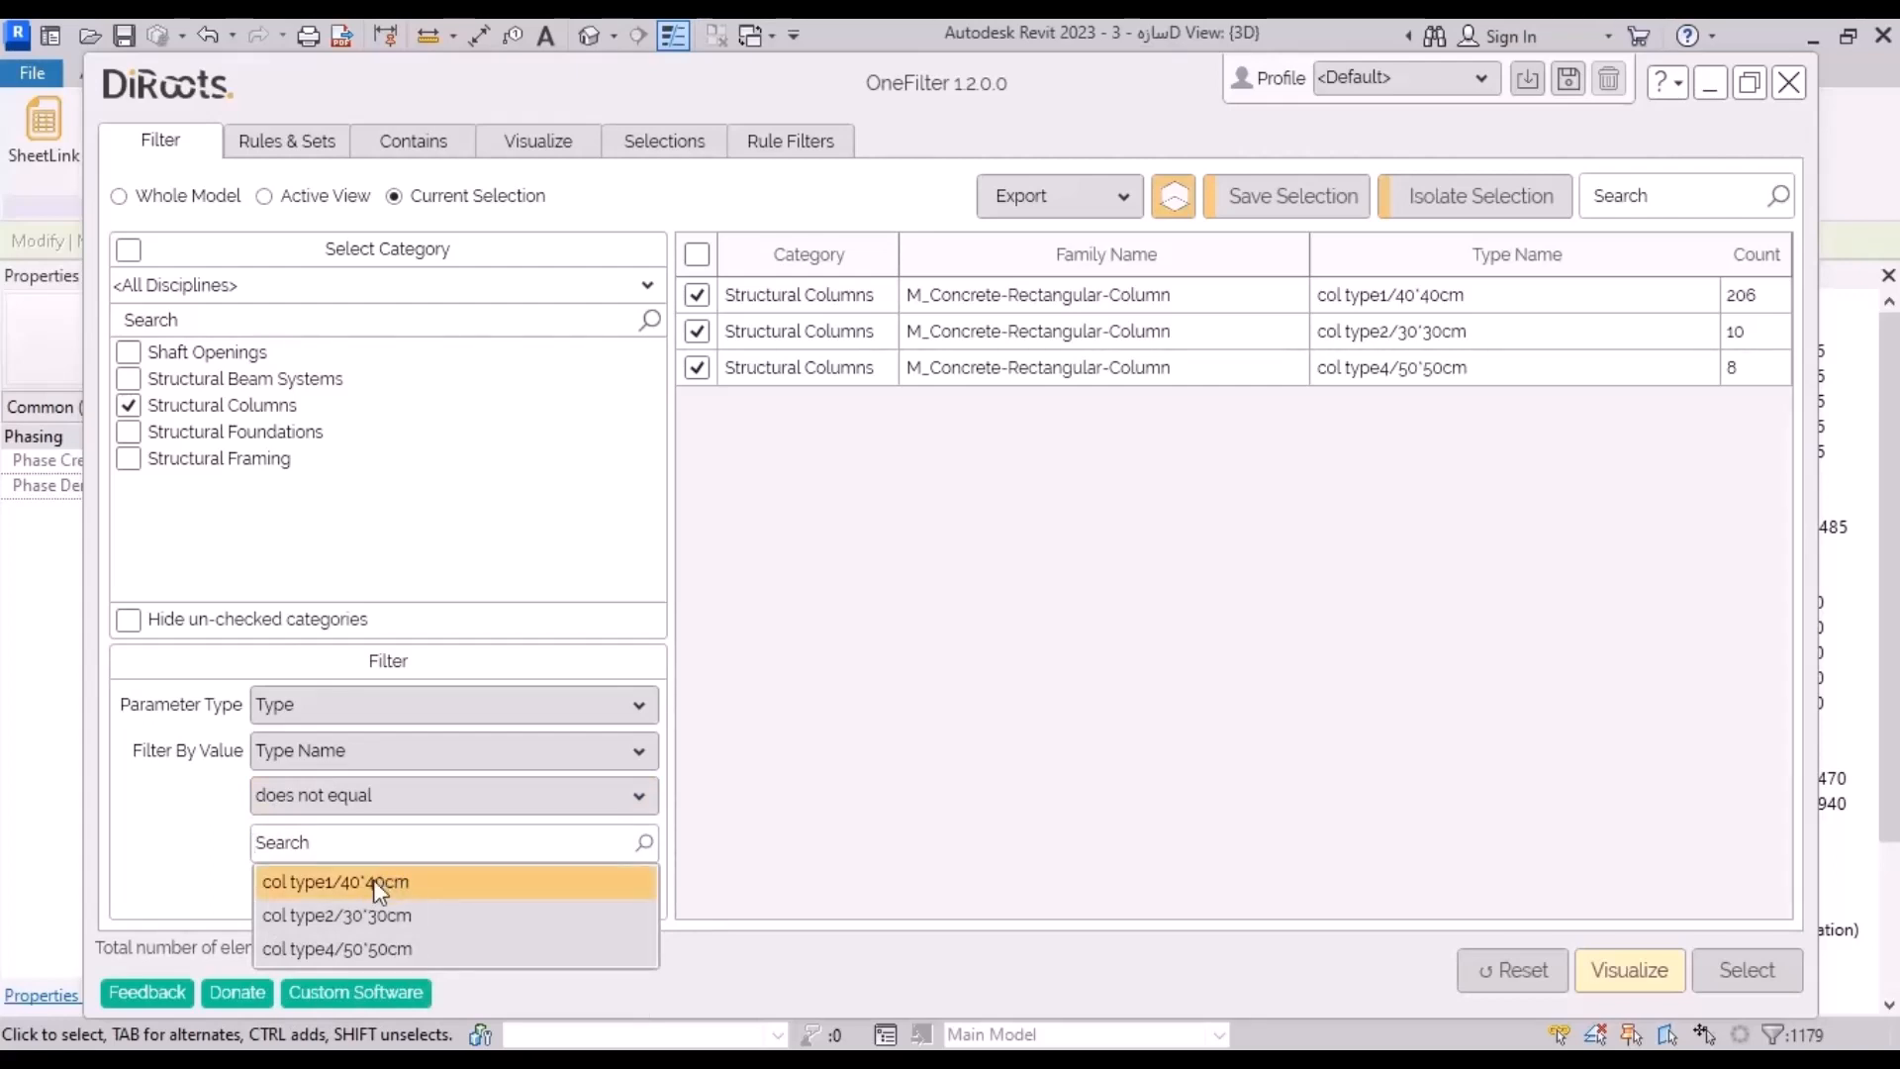
left_click(372, 881)
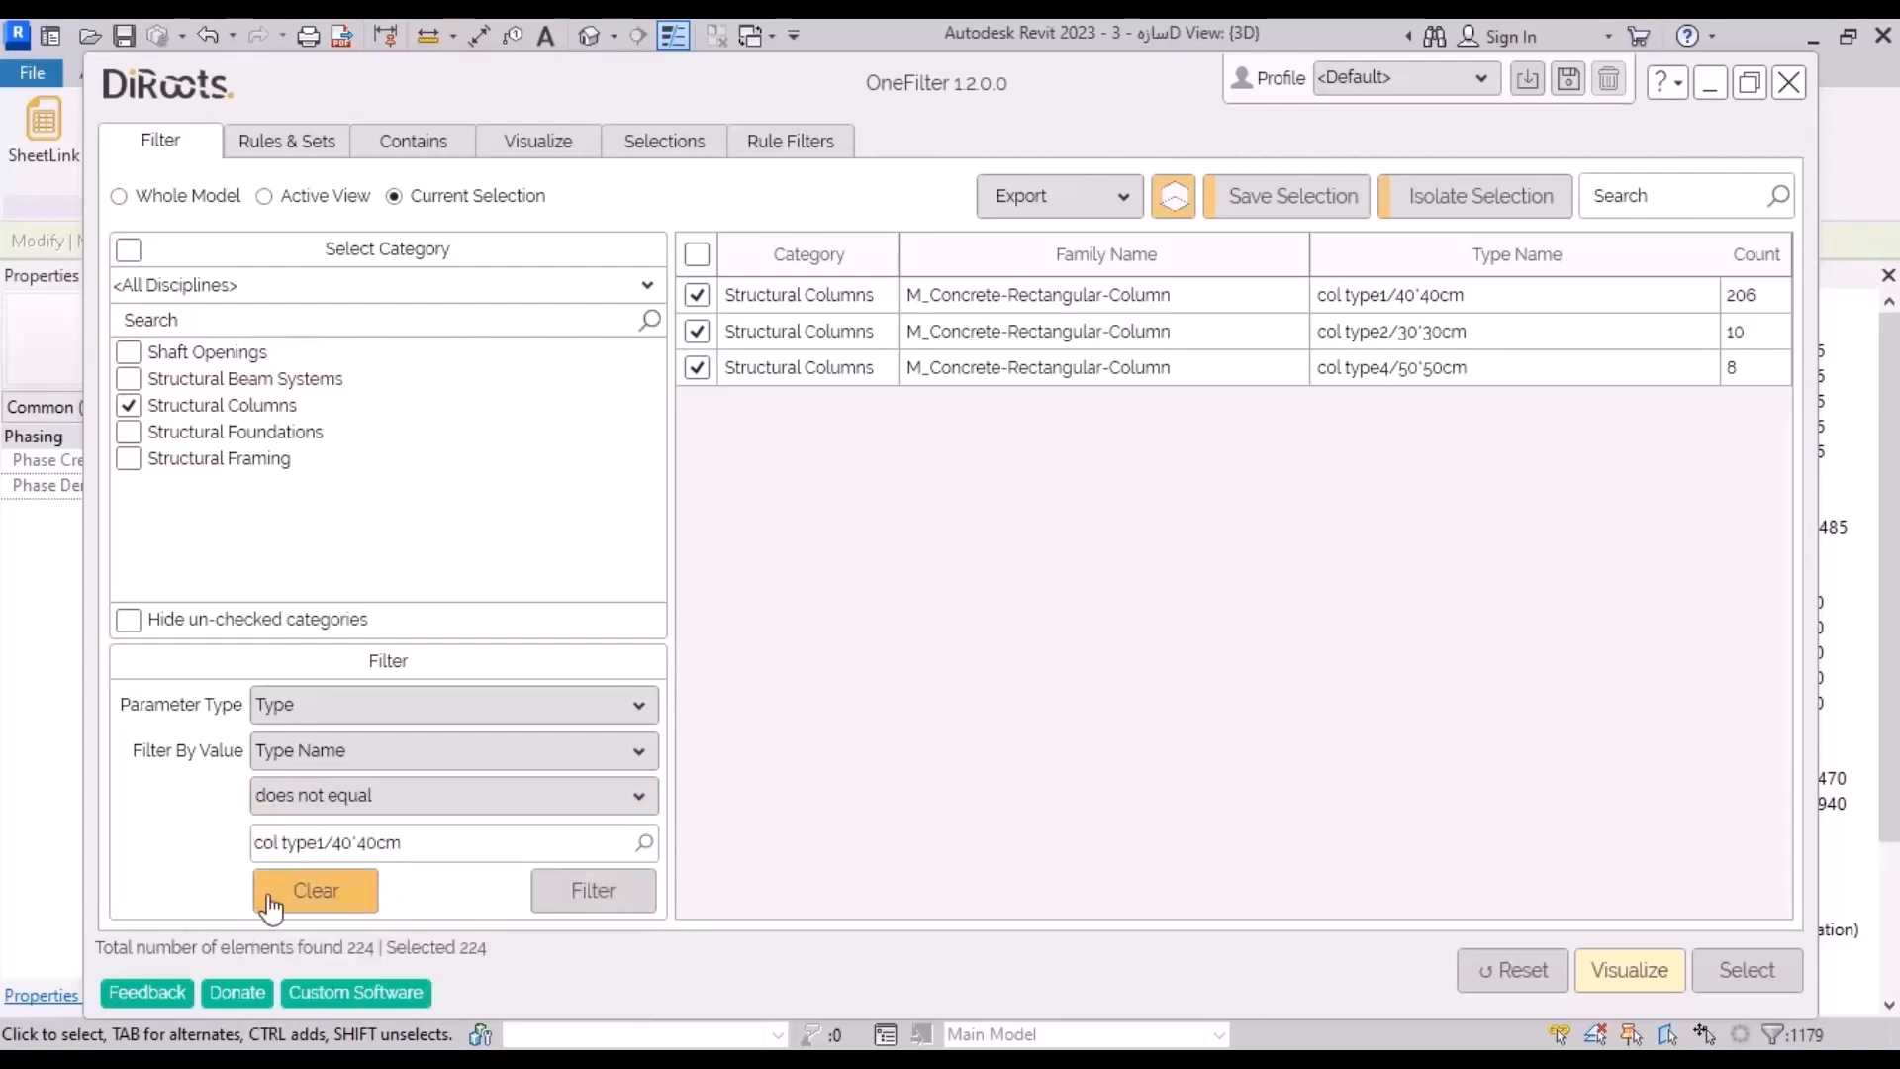
left_click(592, 892)
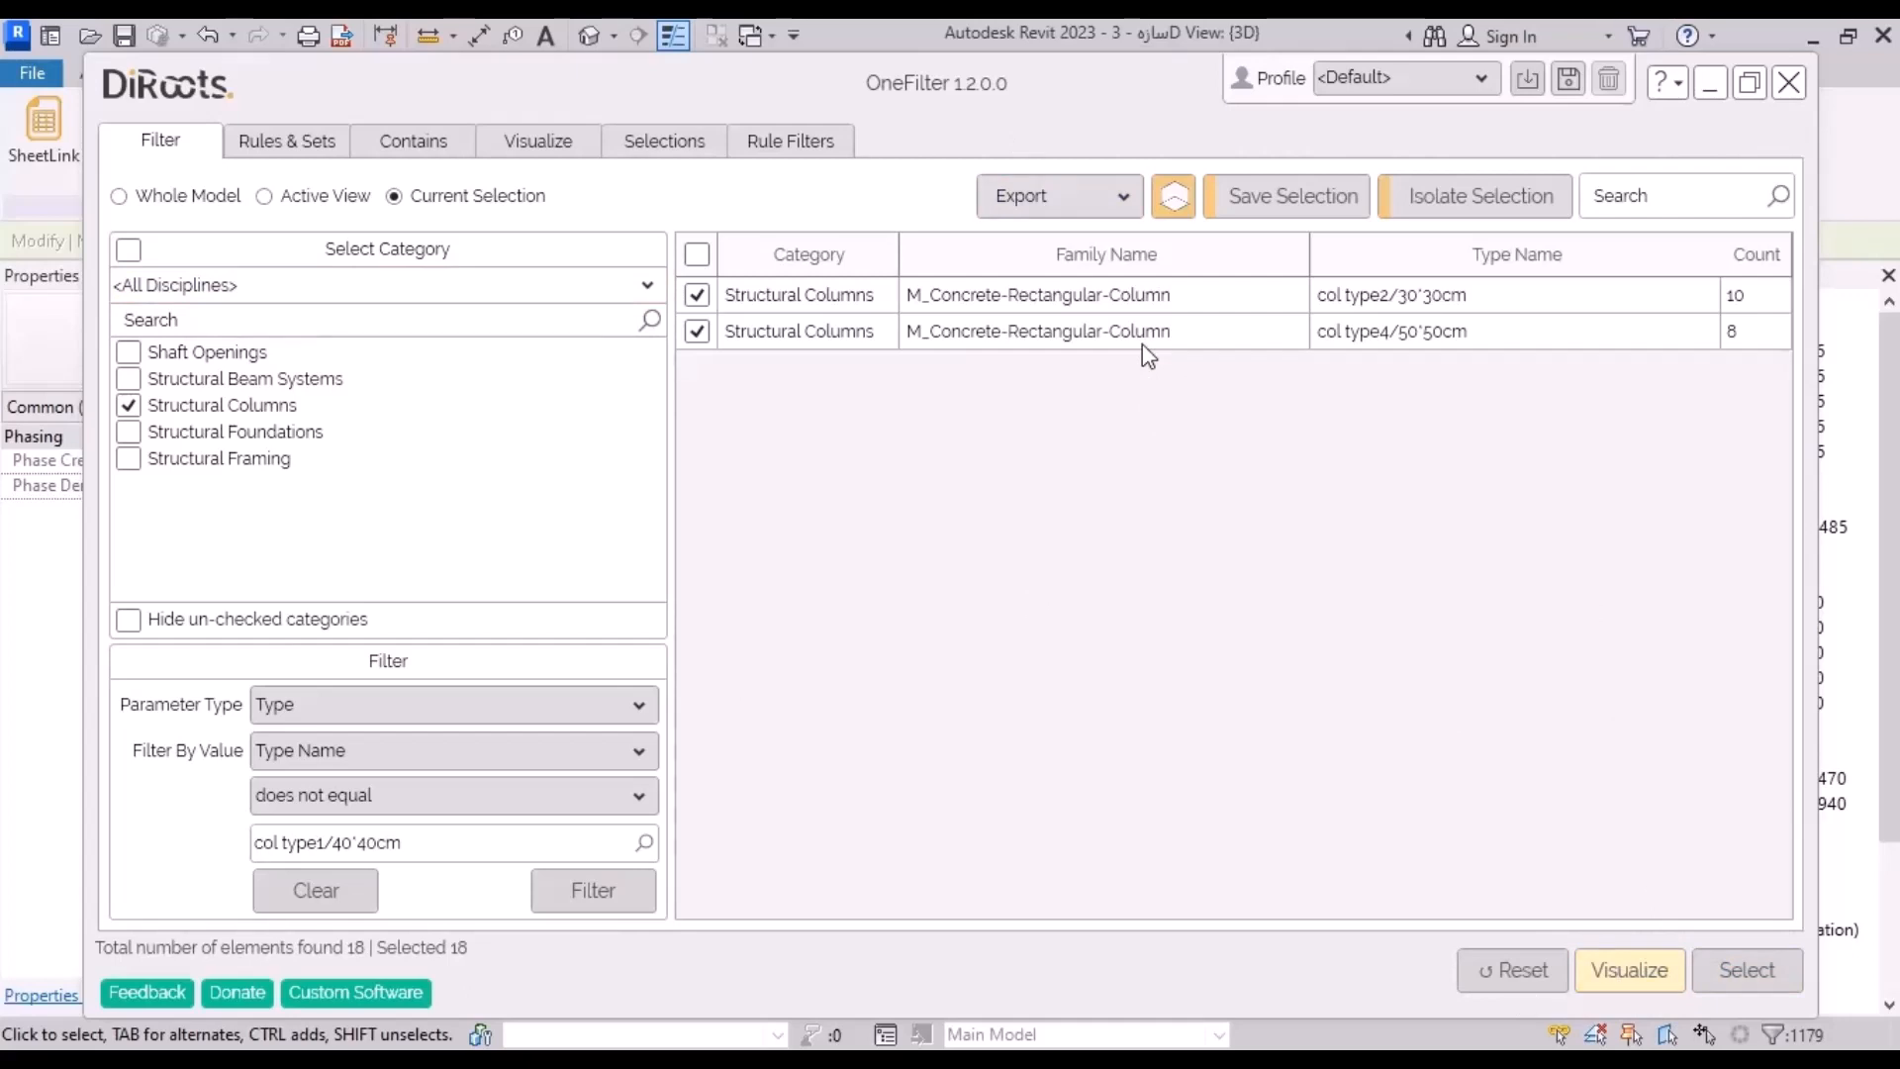
Step: Select the filtered columns in the model and change their type to col type1/40*40cm
left_click(1739, 971)
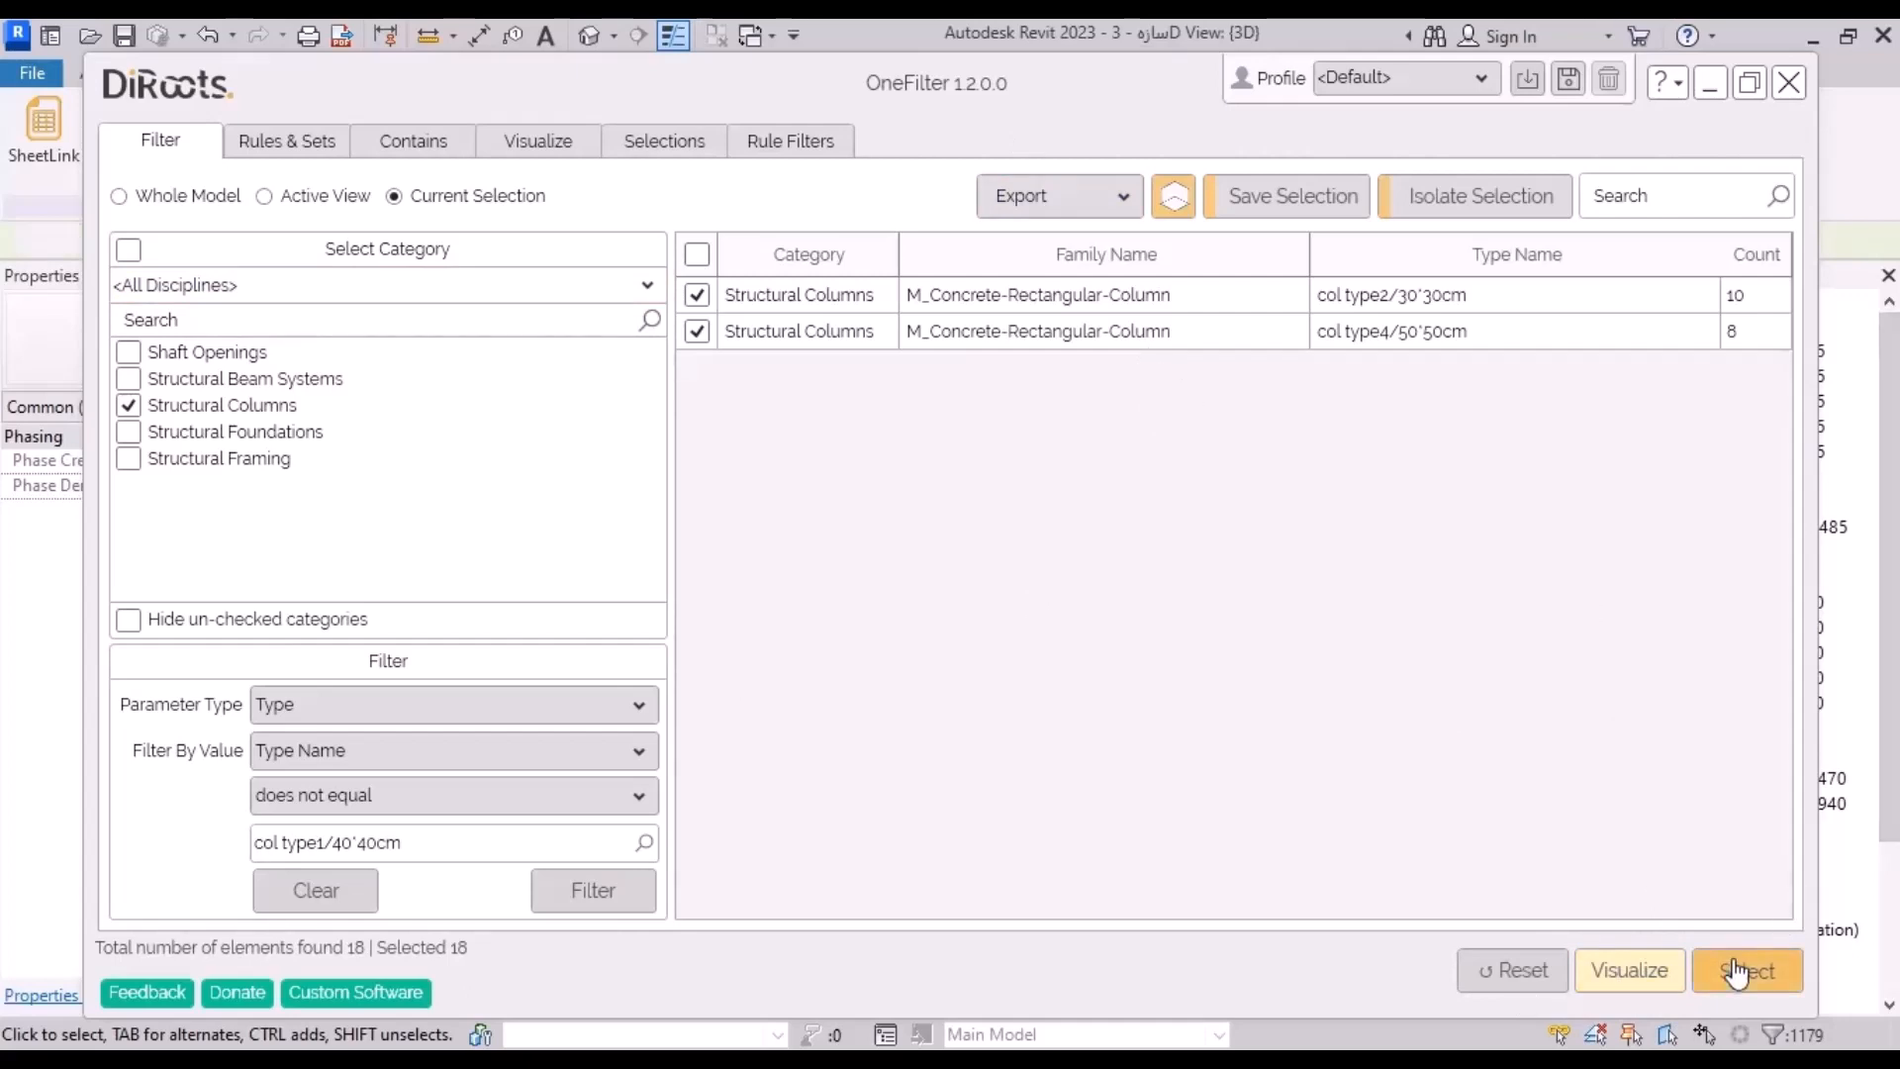
left_click(1709, 84)
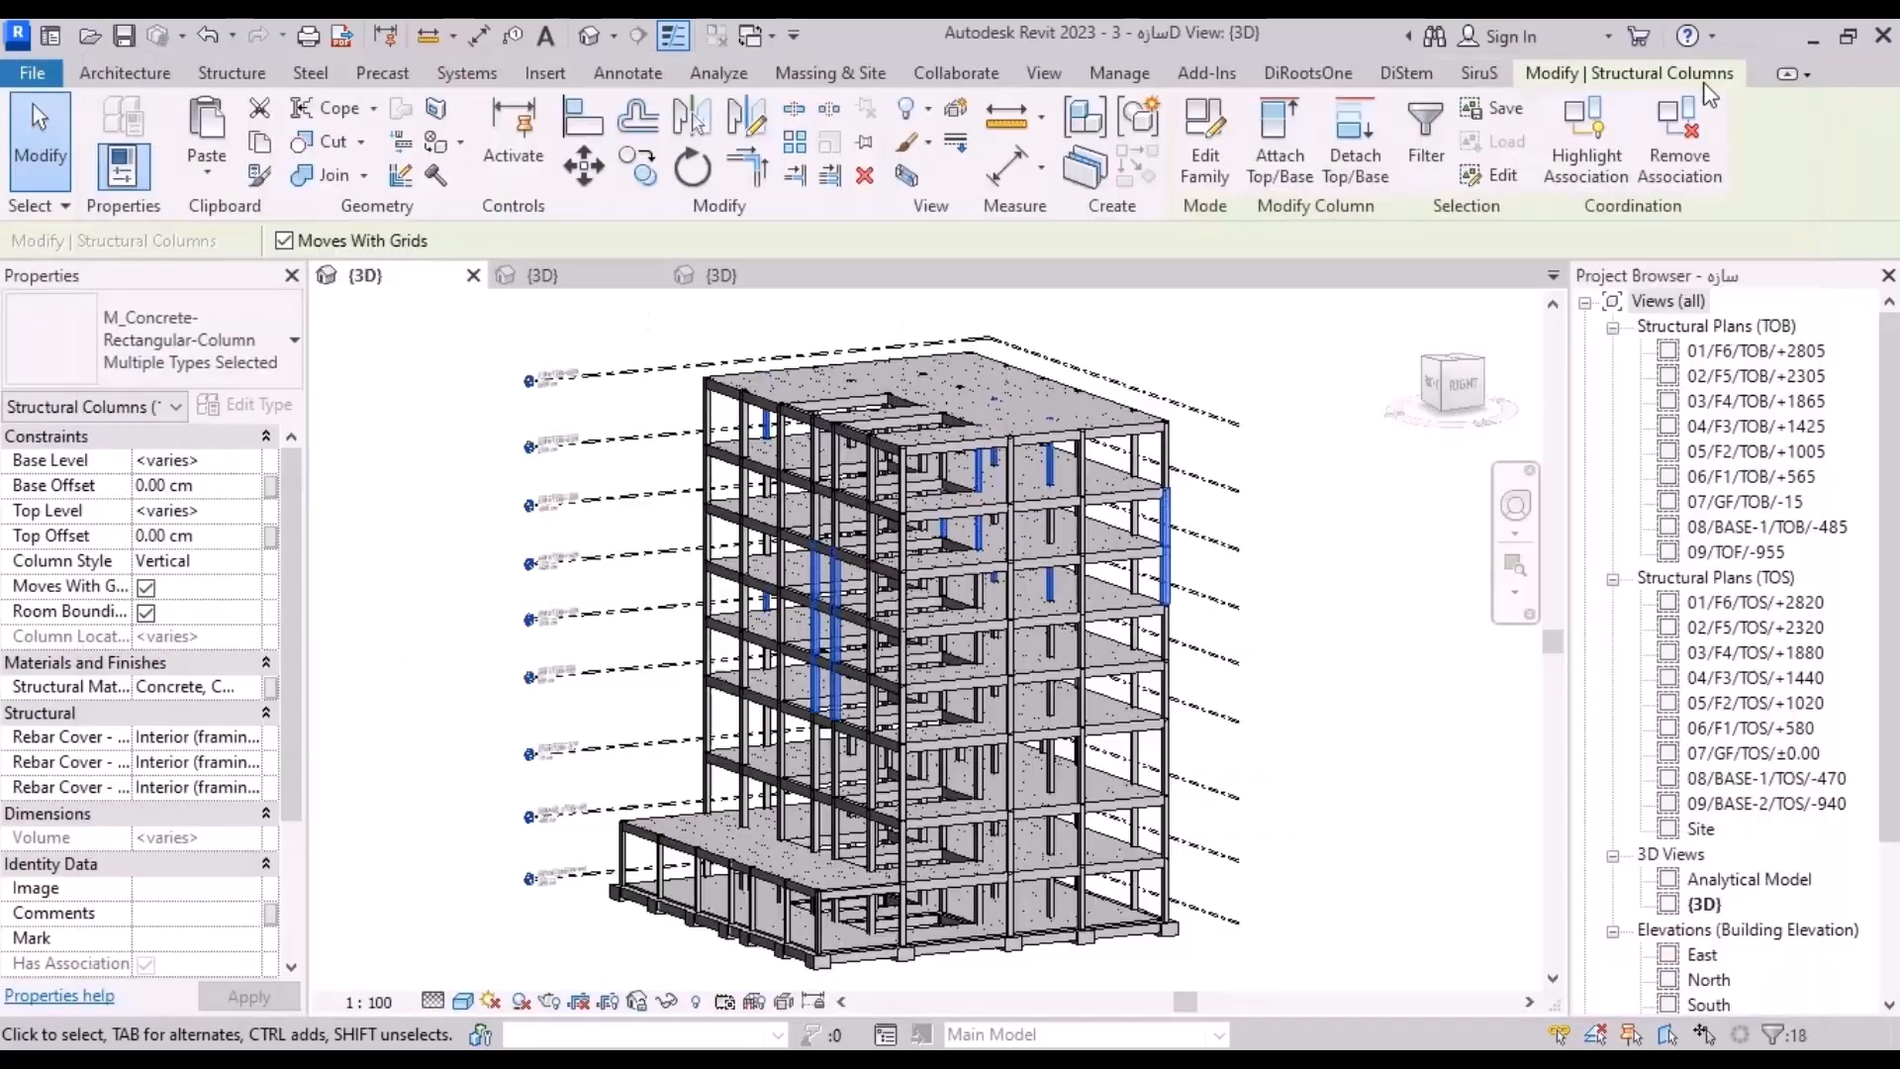
left_click(241, 327)
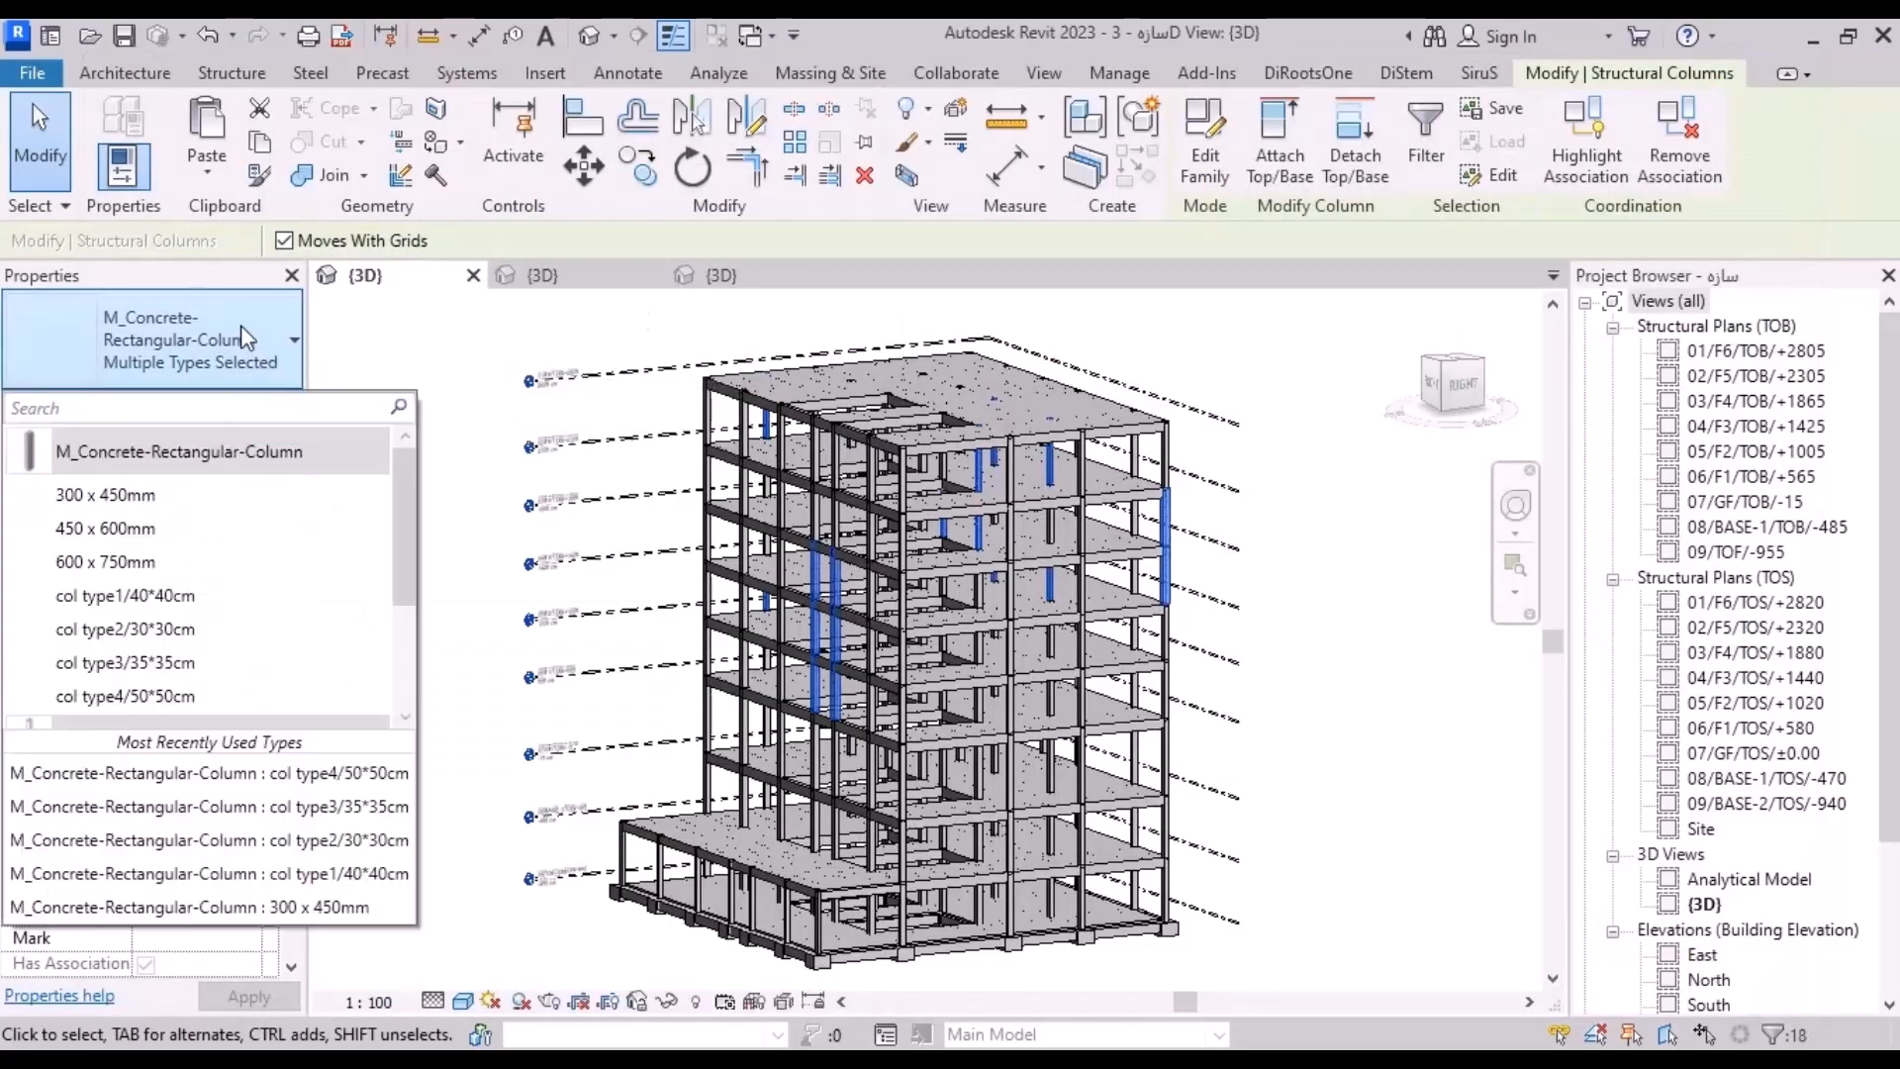
left_click(222, 599)
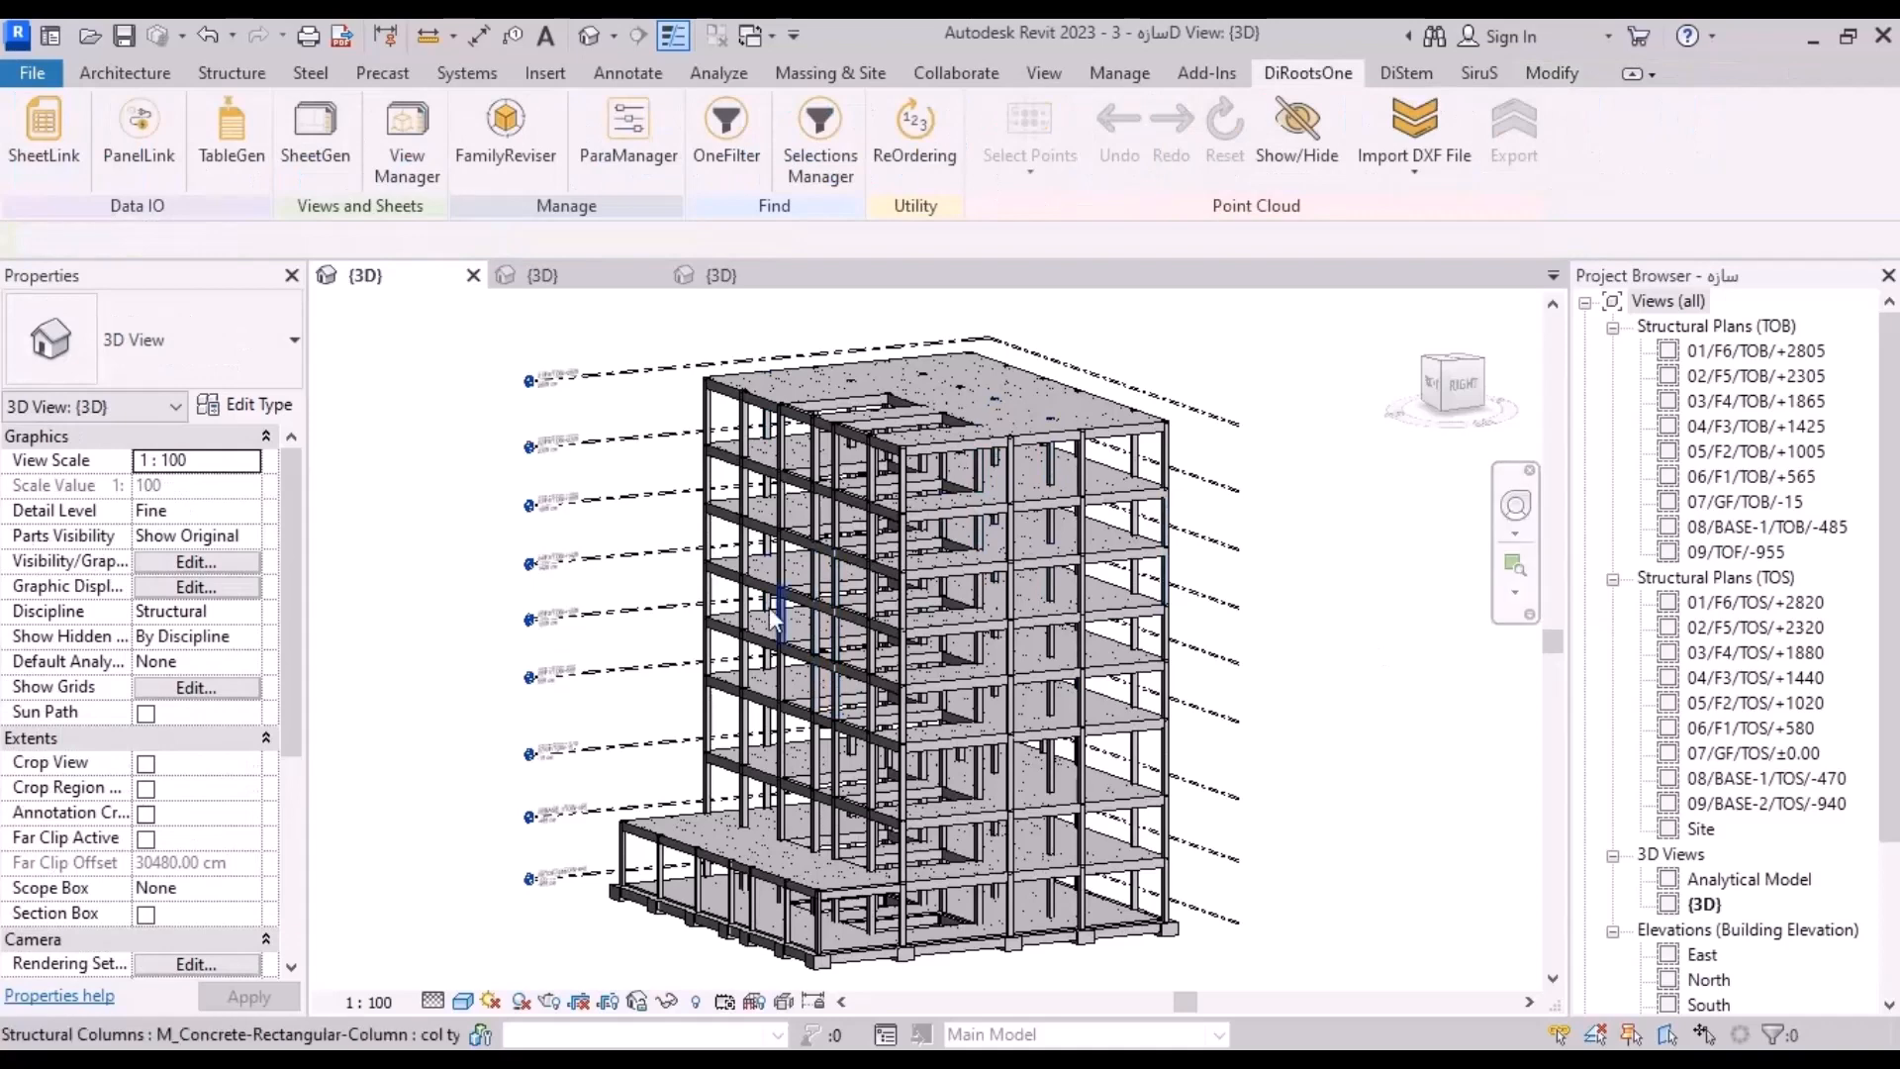
scroll(769, 608, "up", 4)
scroll(1098, 628, "down", 5)
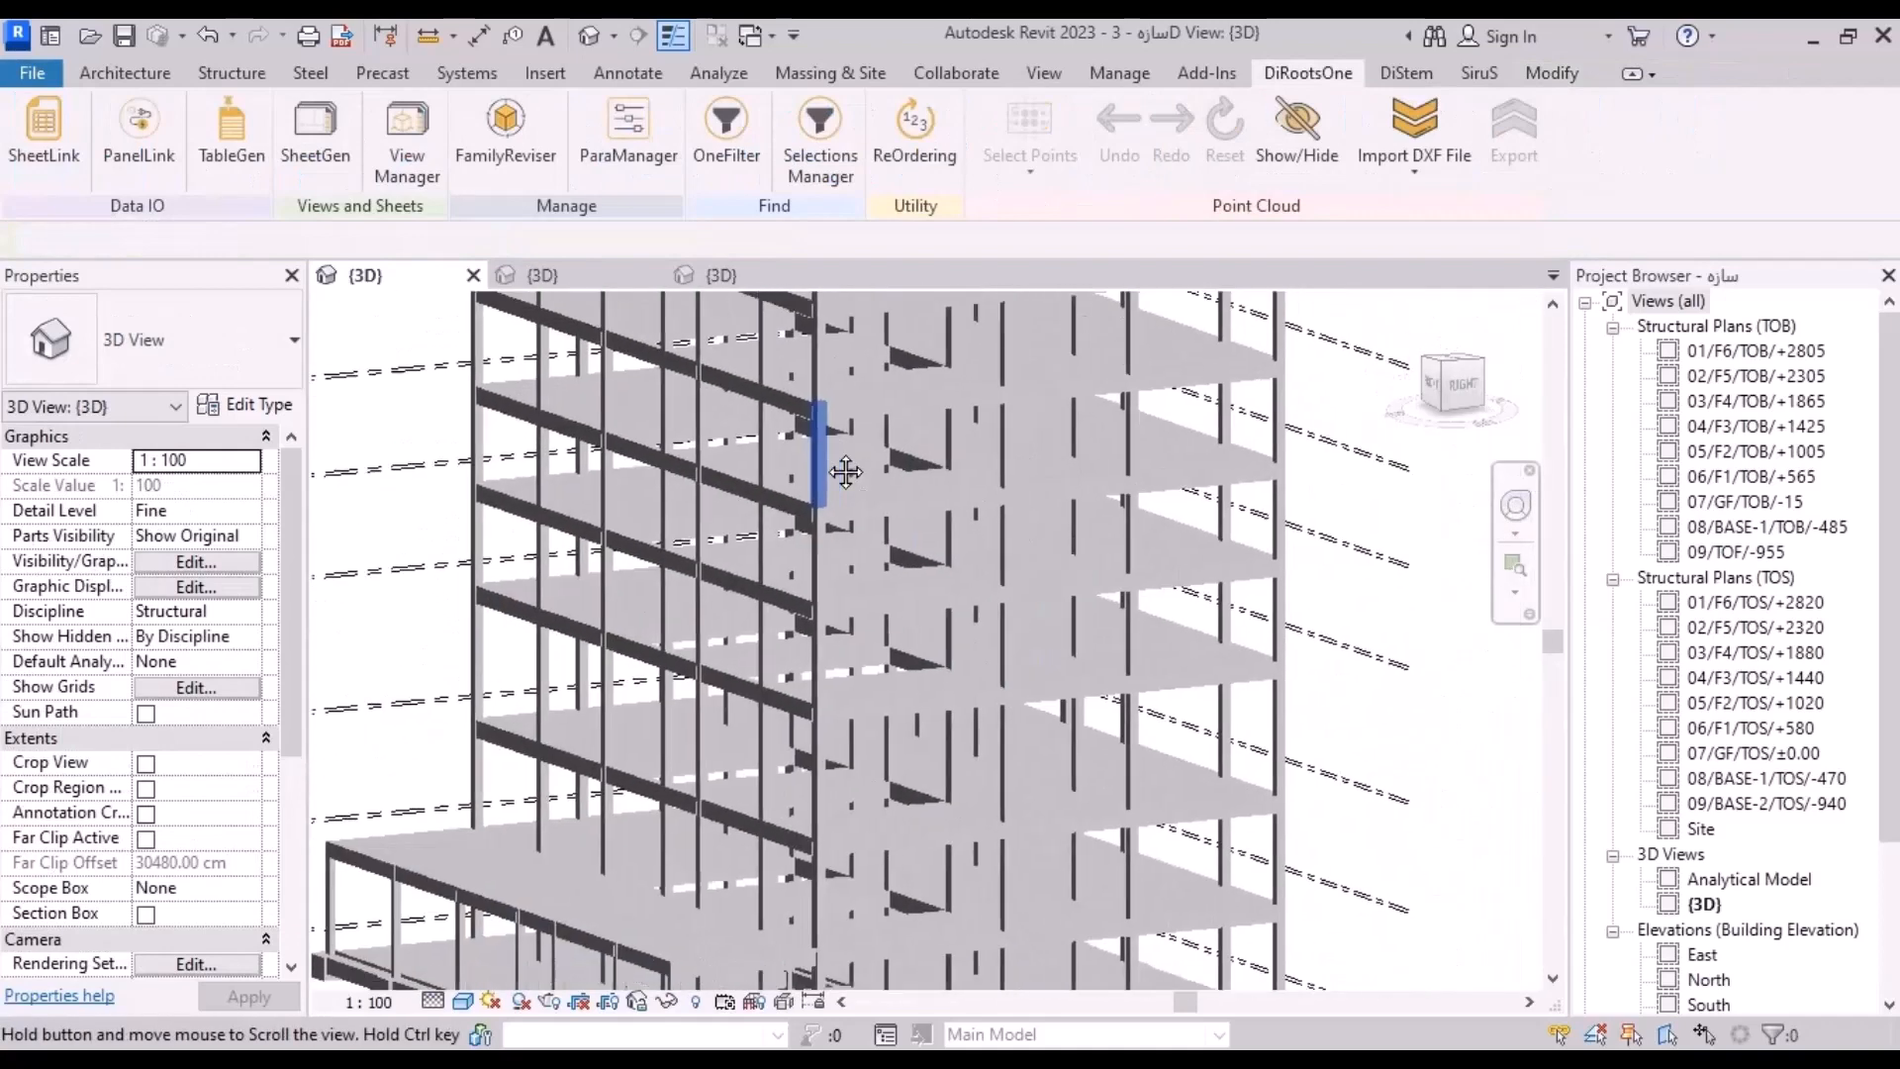
scroll(953, 757, "up", 2)
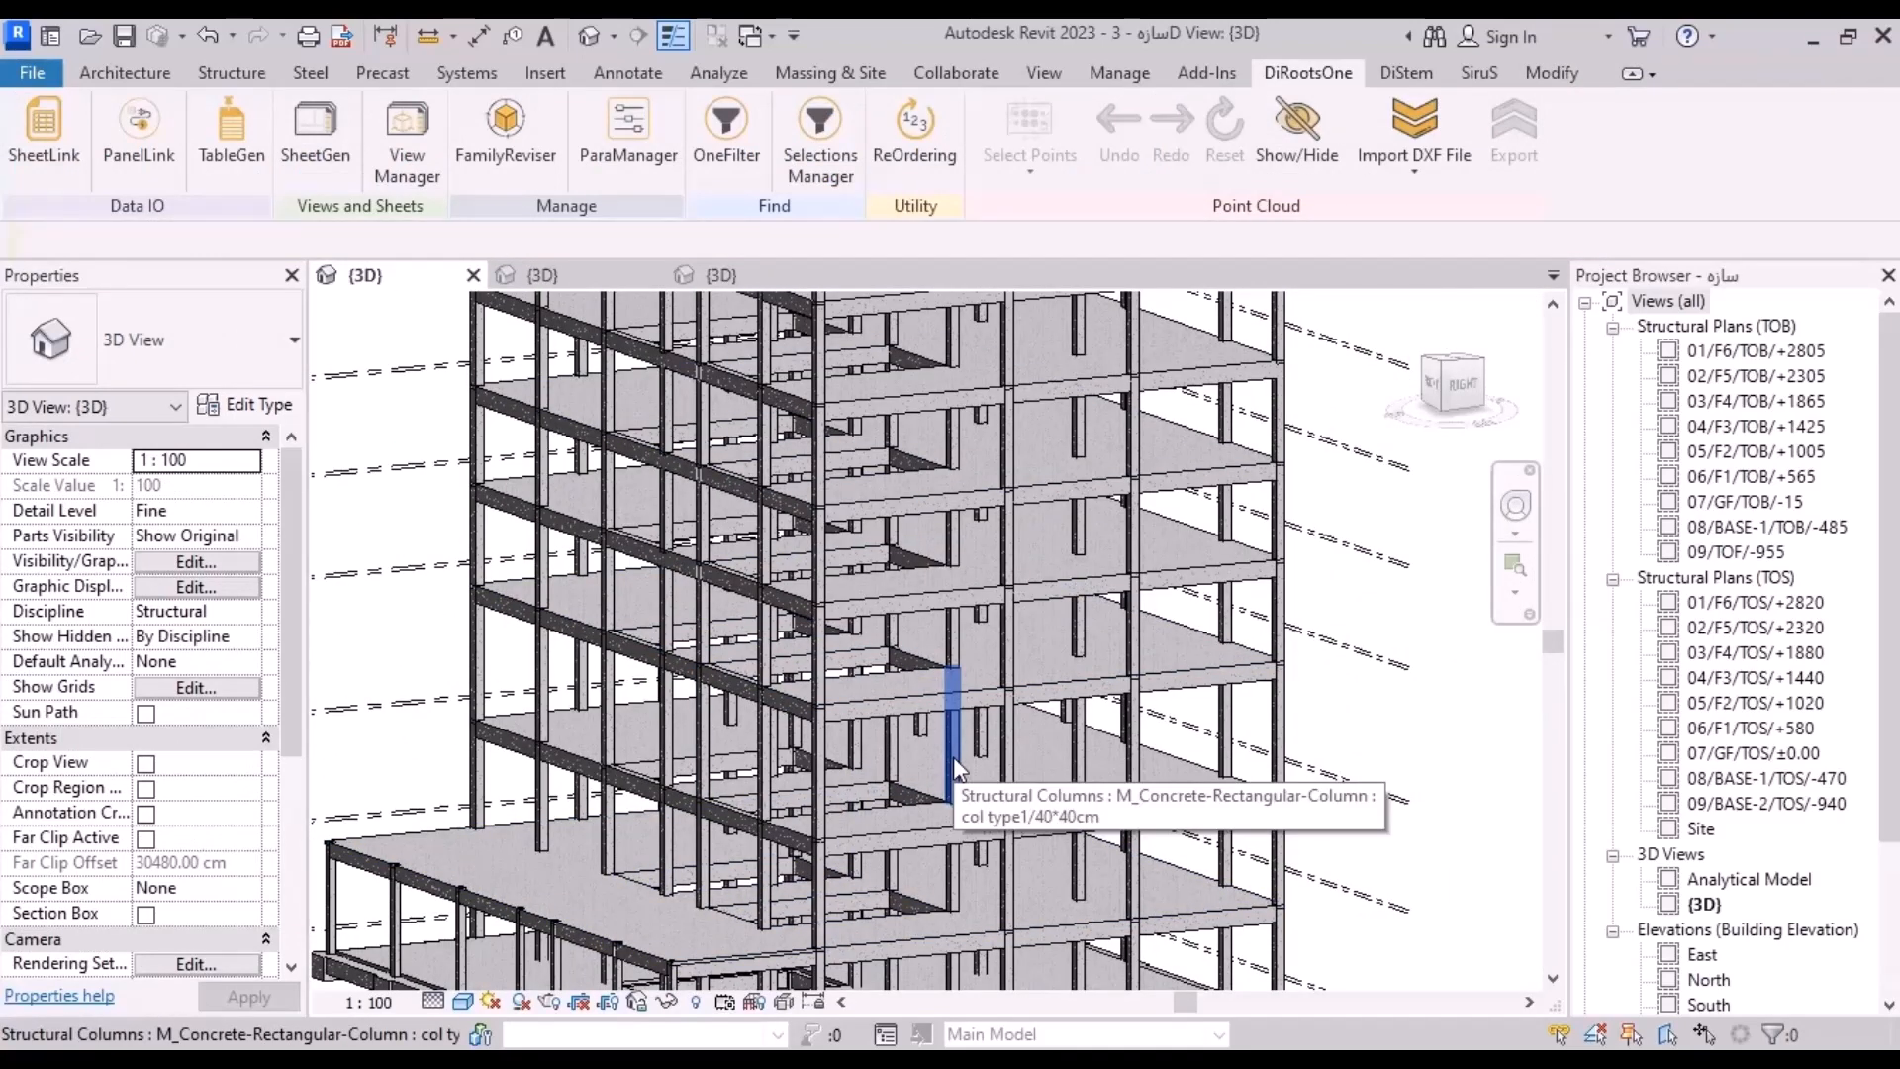
scroll(950, 762, "down", 5)
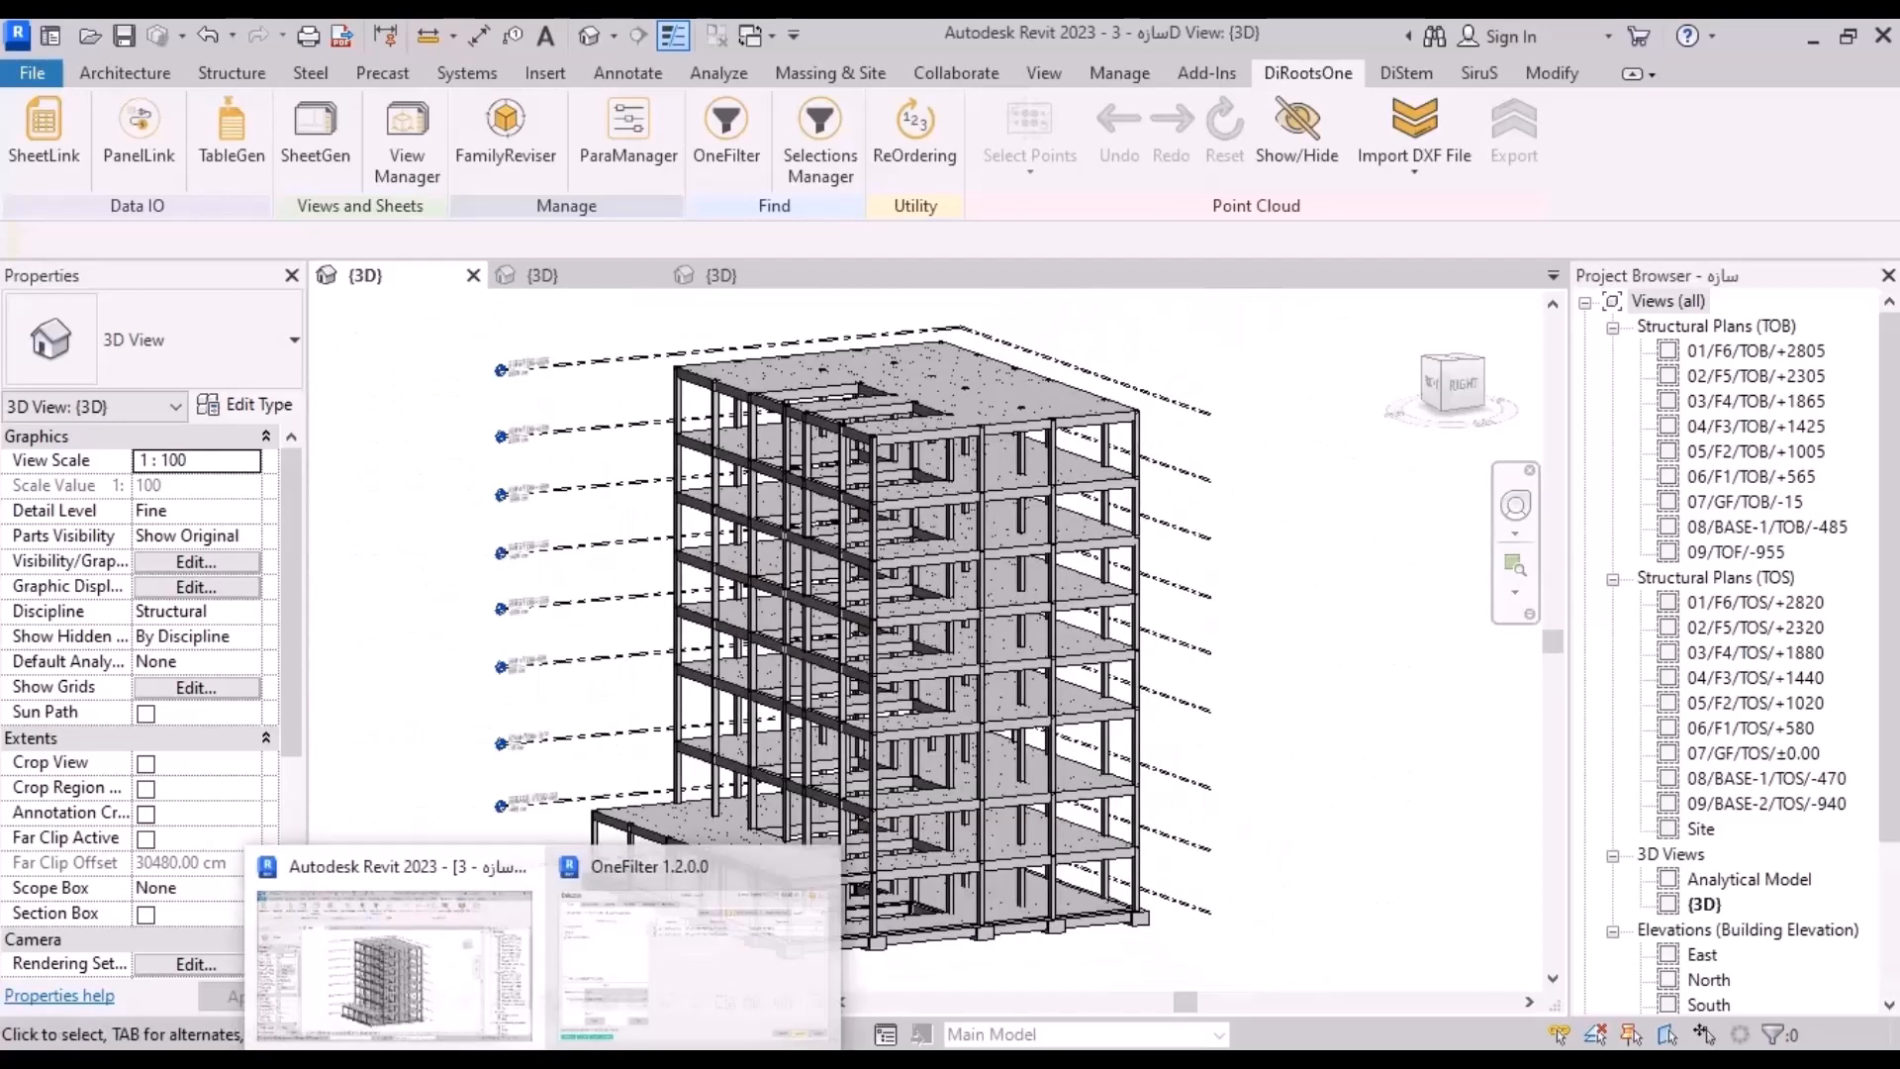
Step: Close OneFilter and switch to the Arc-sa project's 3D view, dismissing the save reminder without saving
left_click(757, 965)
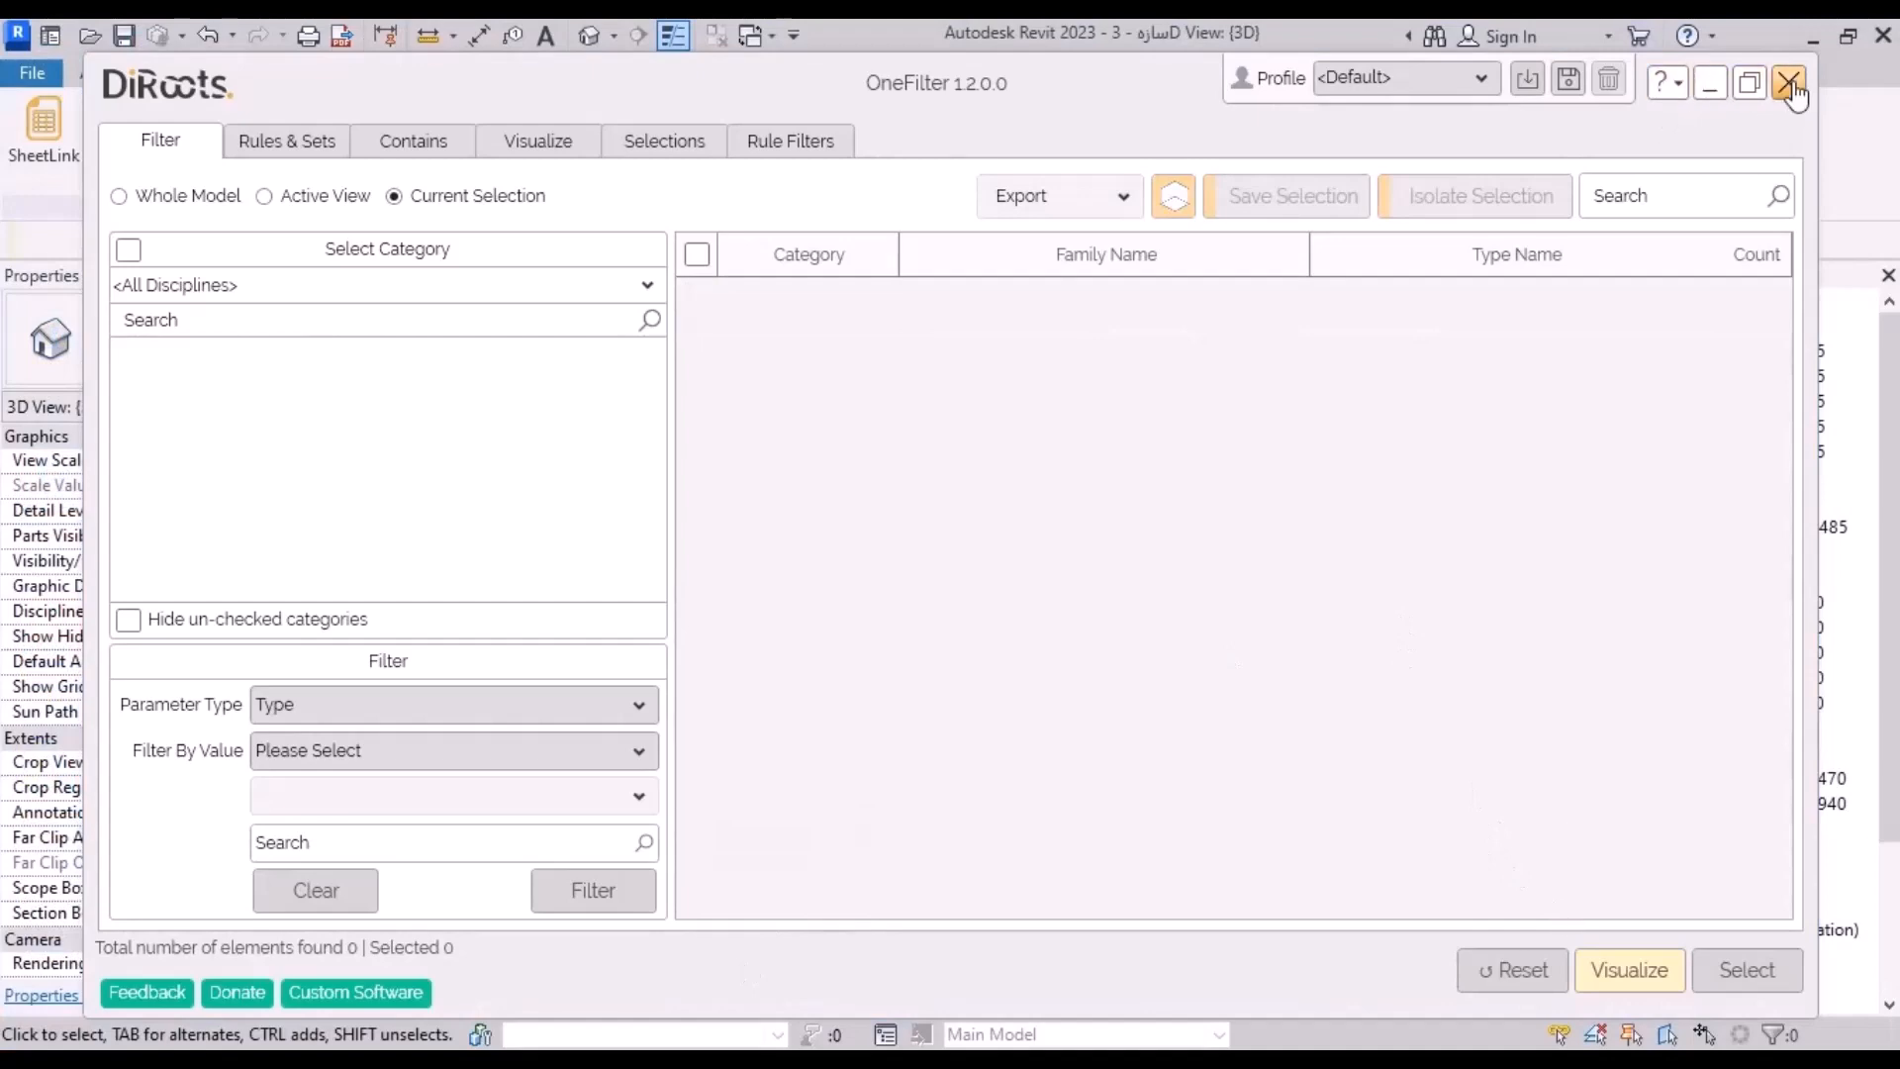
left_click(1789, 83)
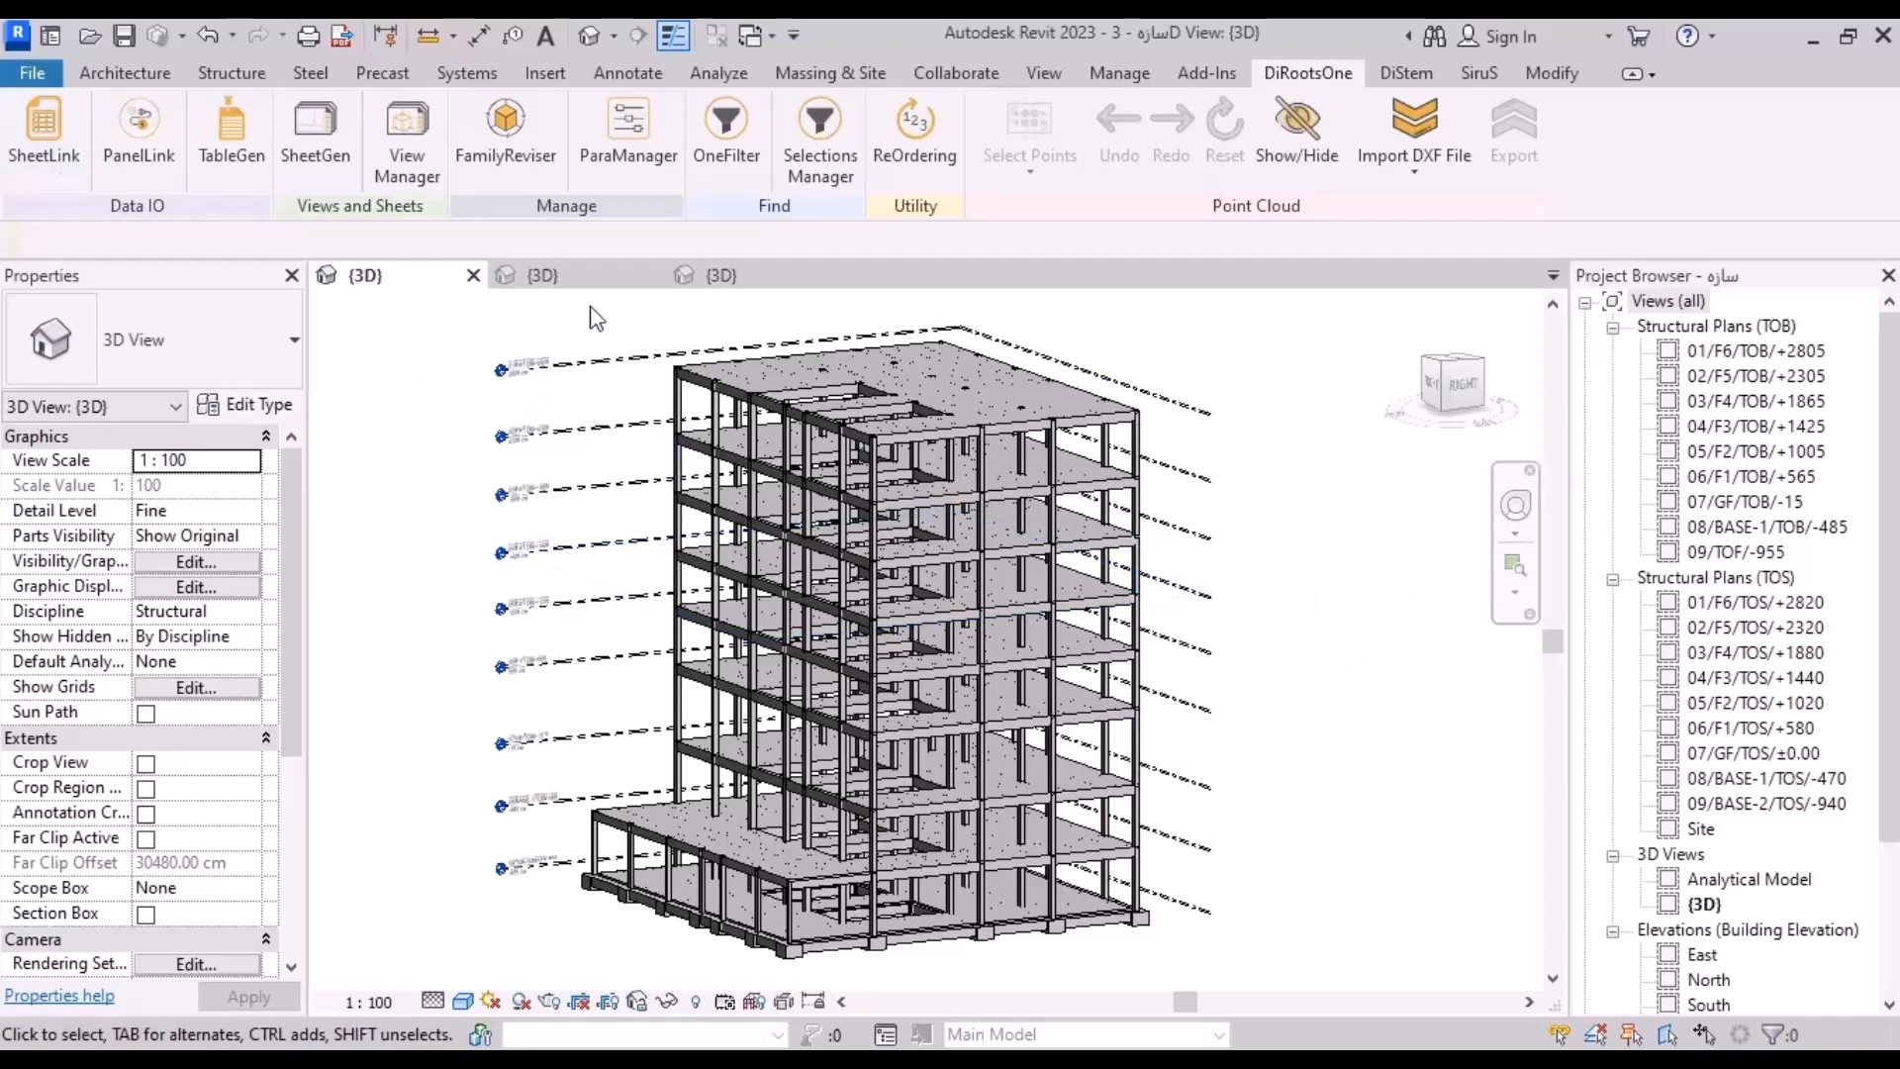
left_click(613, 276)
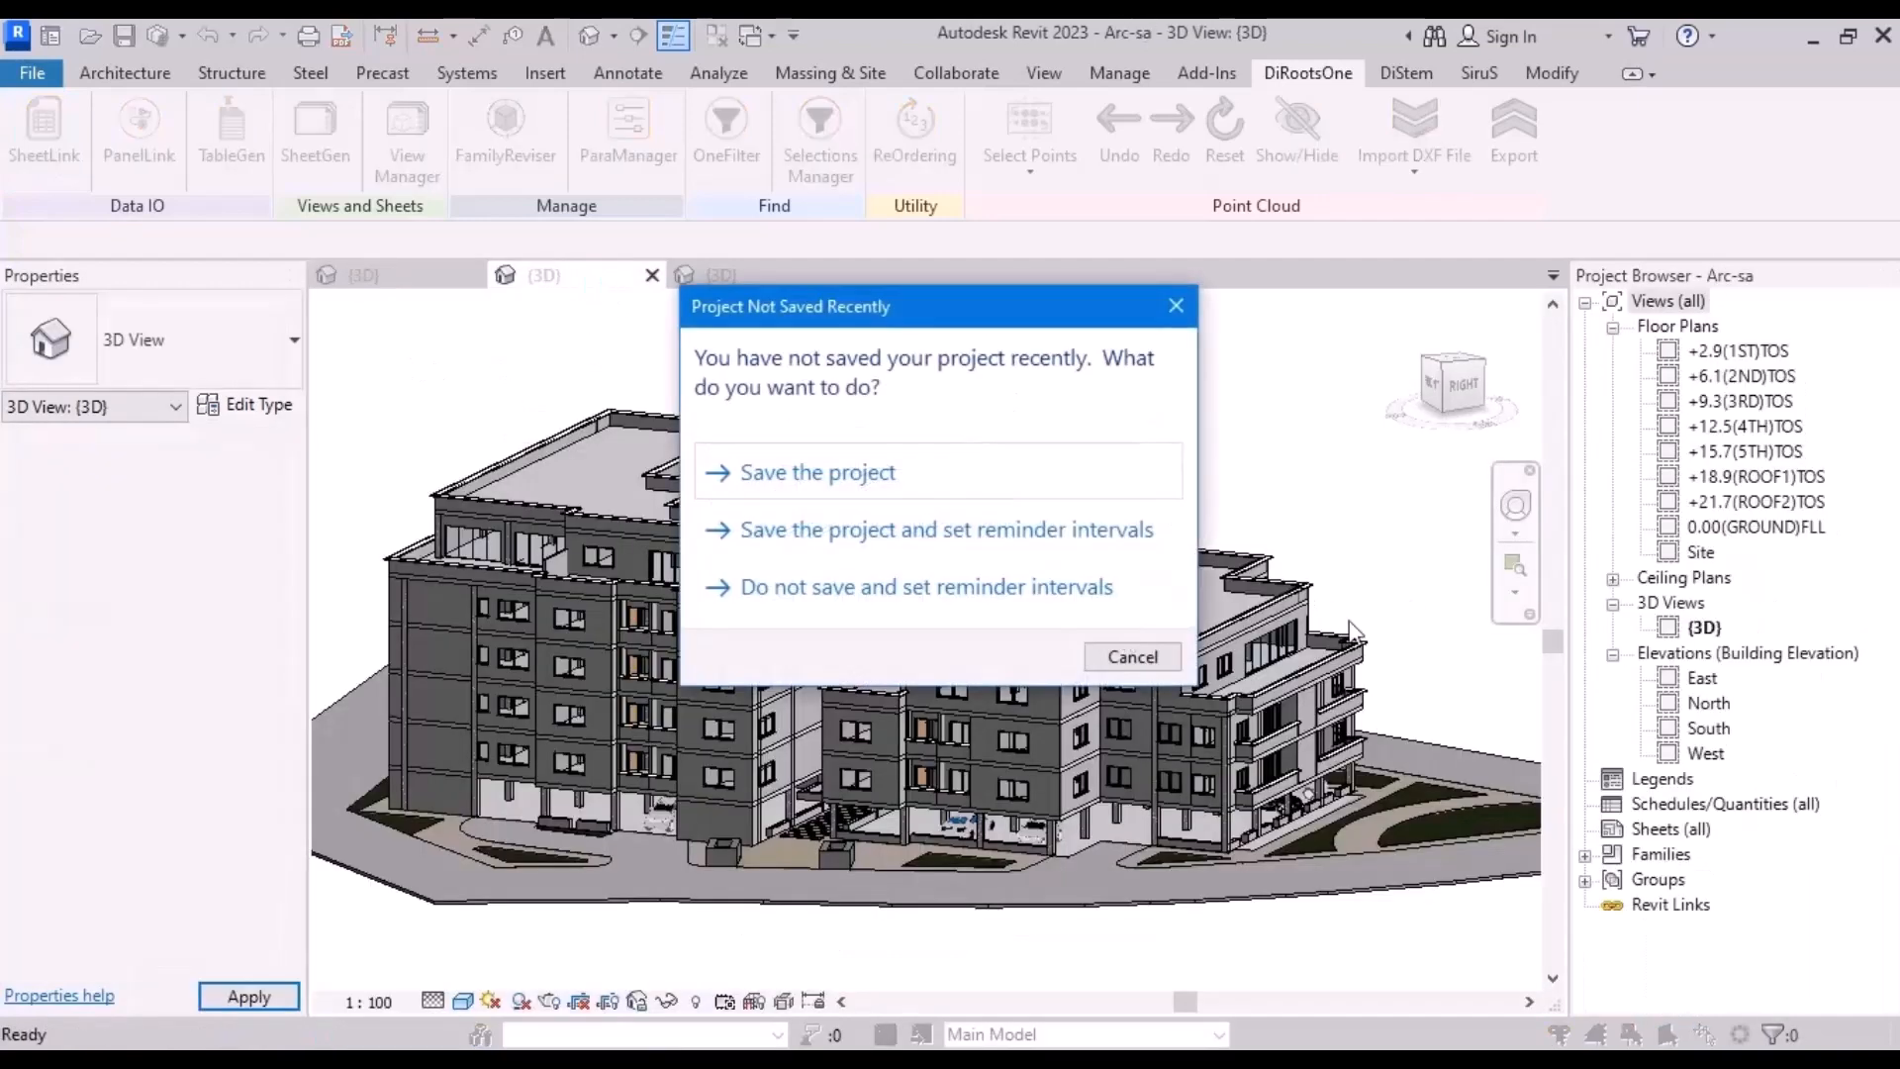
left_click(1133, 657)
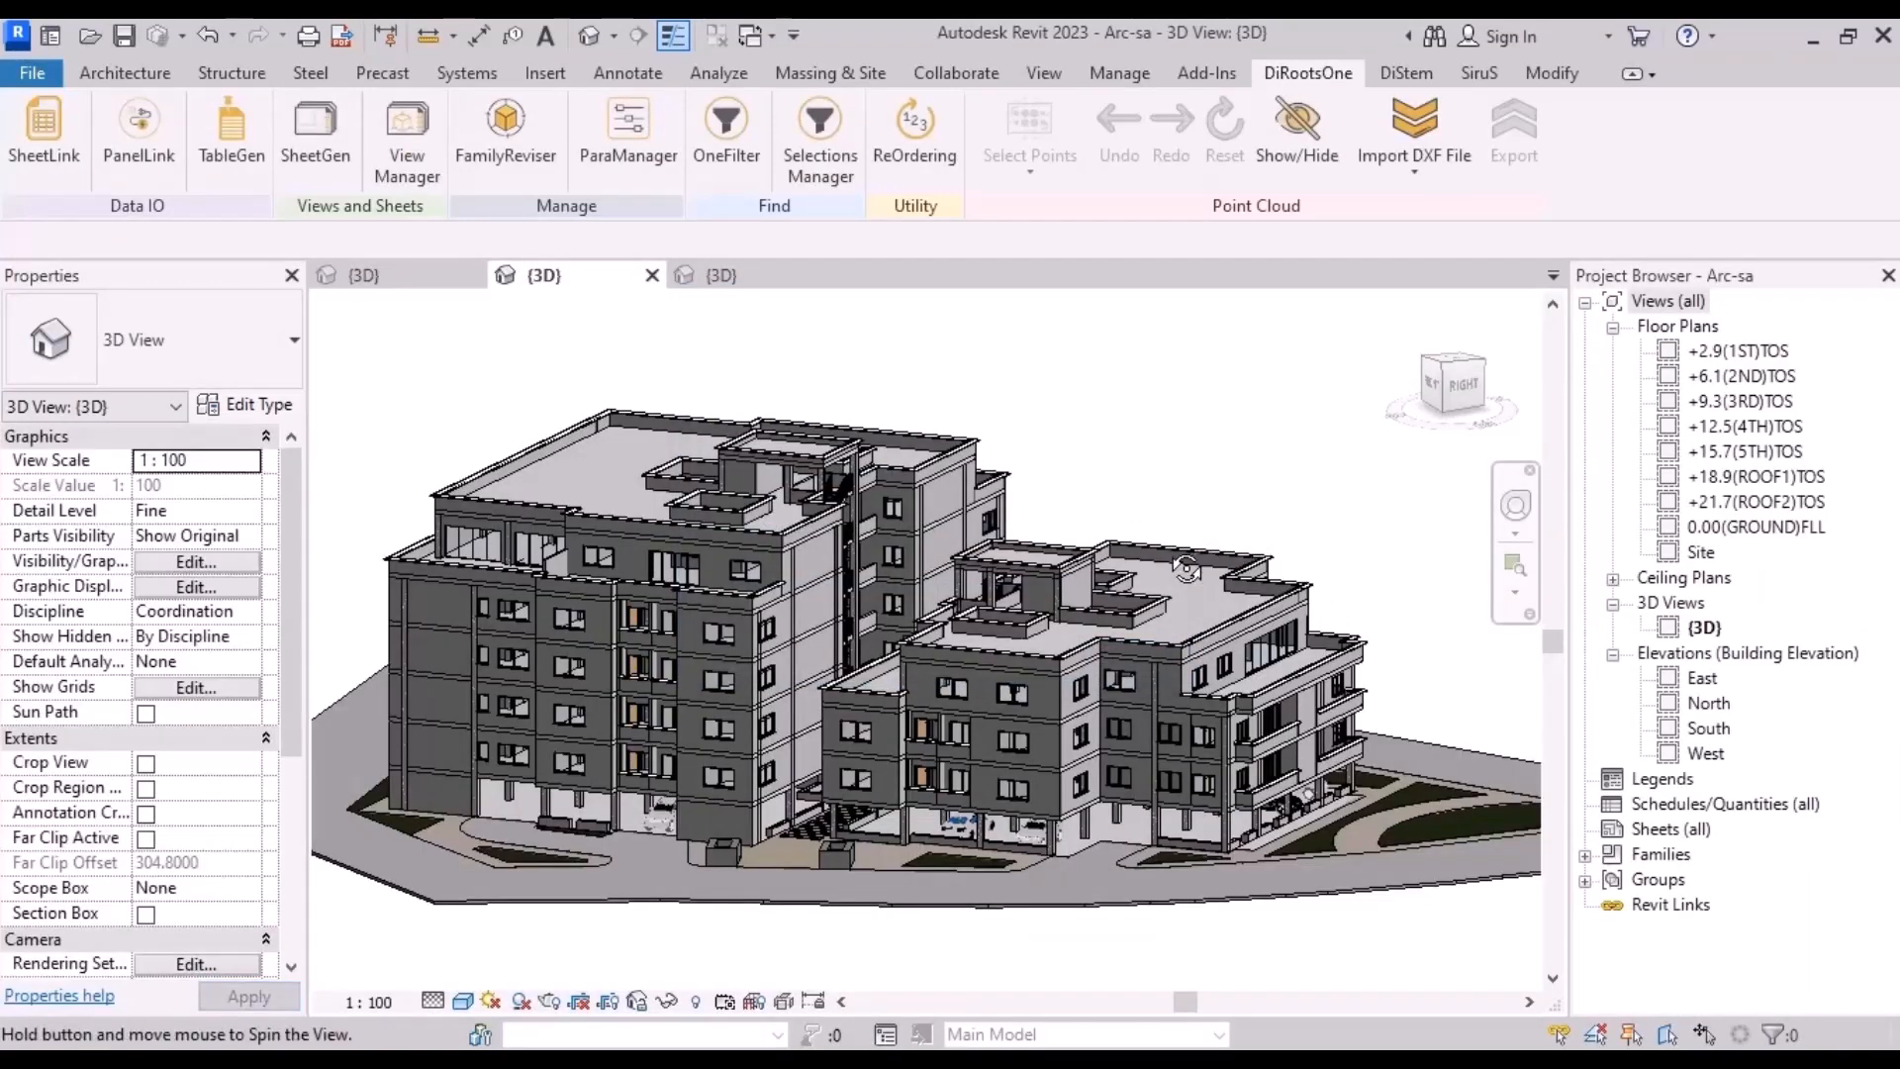
middle_click_drag(1186, 571, 1188, 539, "shift")
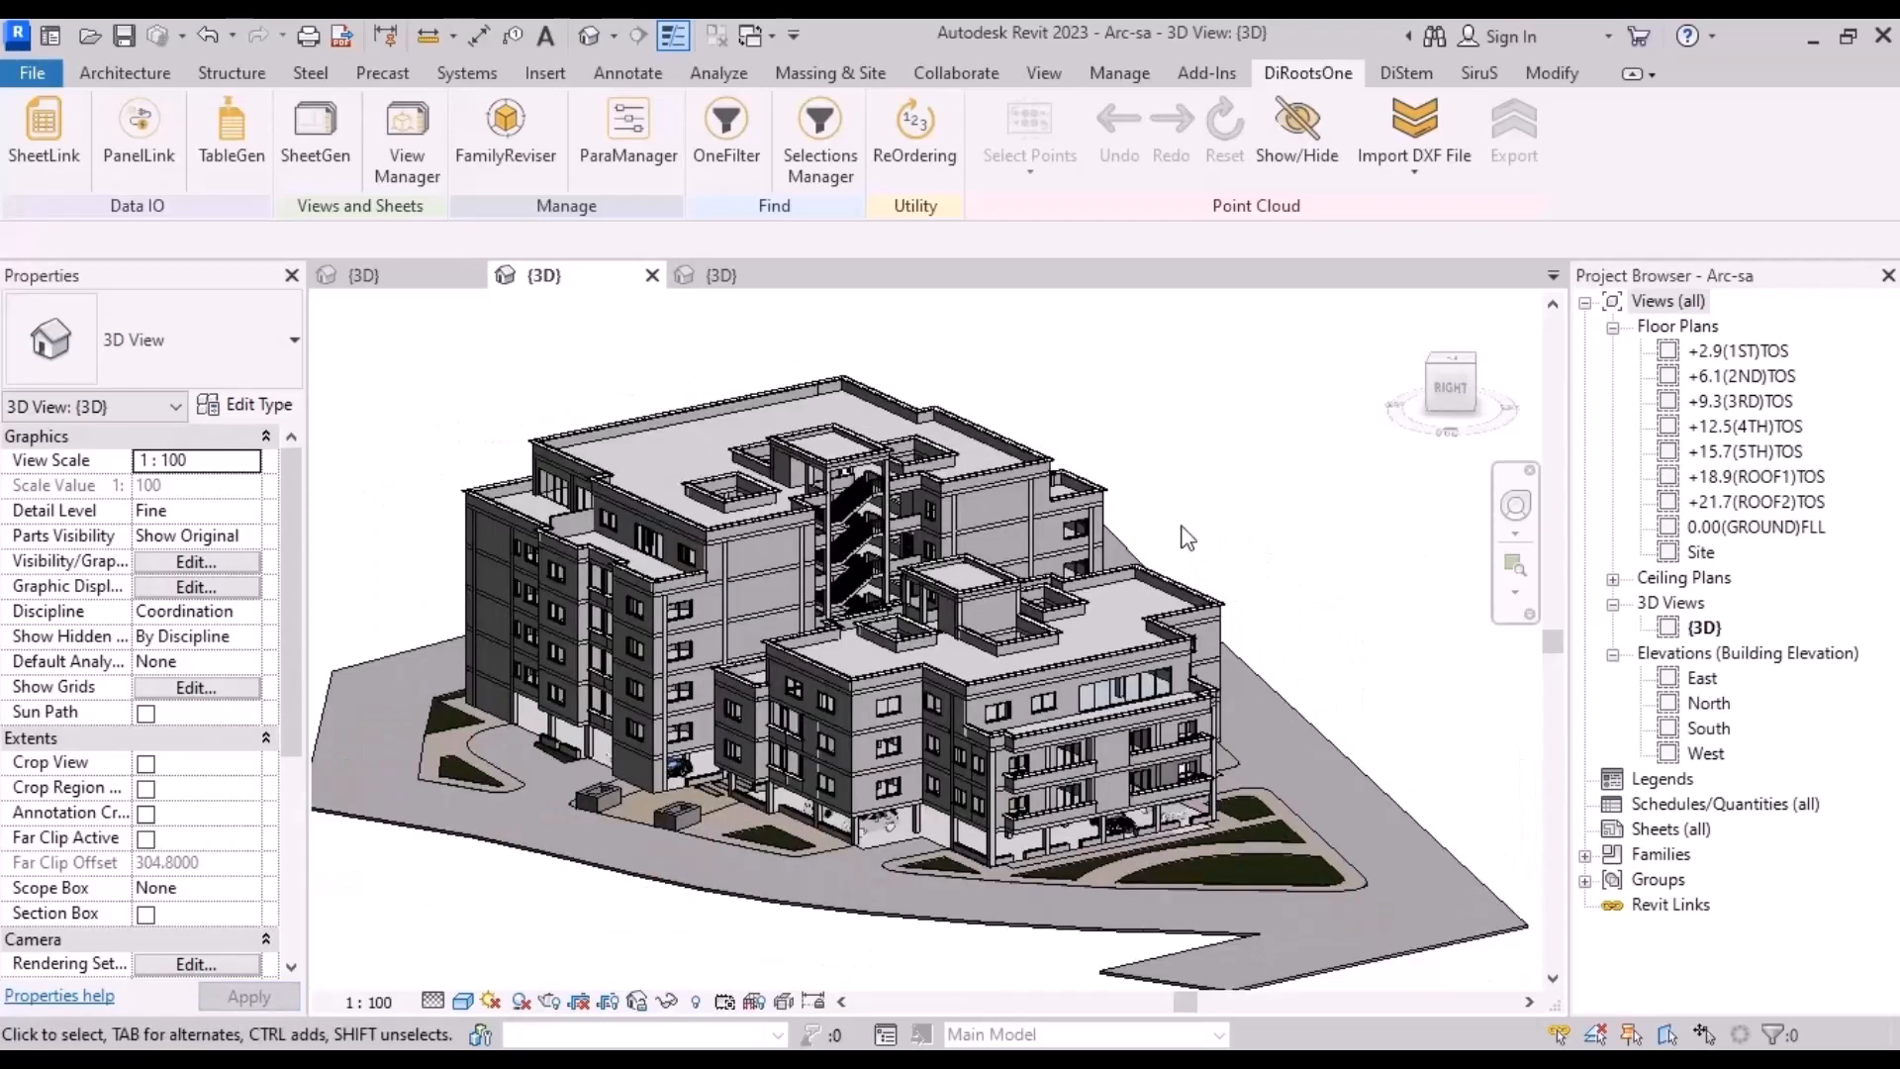
Step: Open OneFilter's Visualize function for the active view and list the Windows category by the Sill Height parameter
left_click(725, 149)
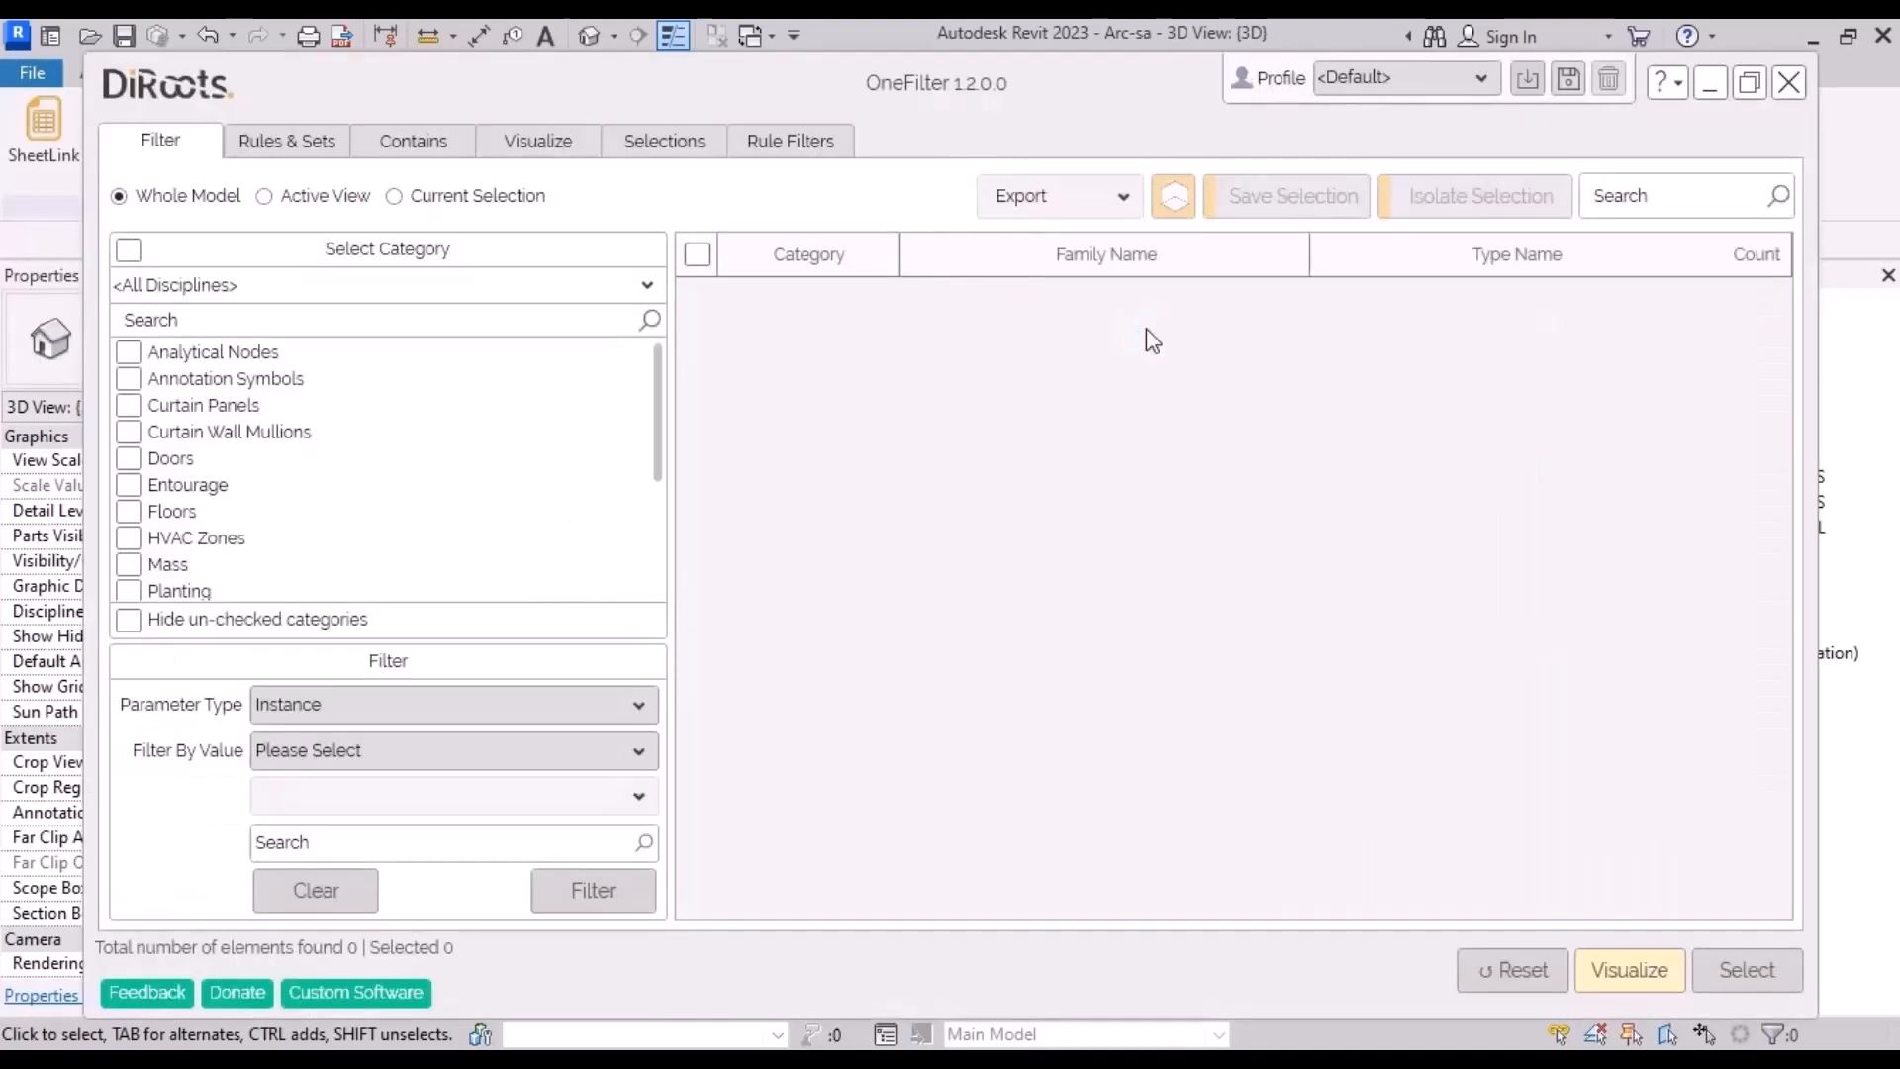
left_click(525, 144)
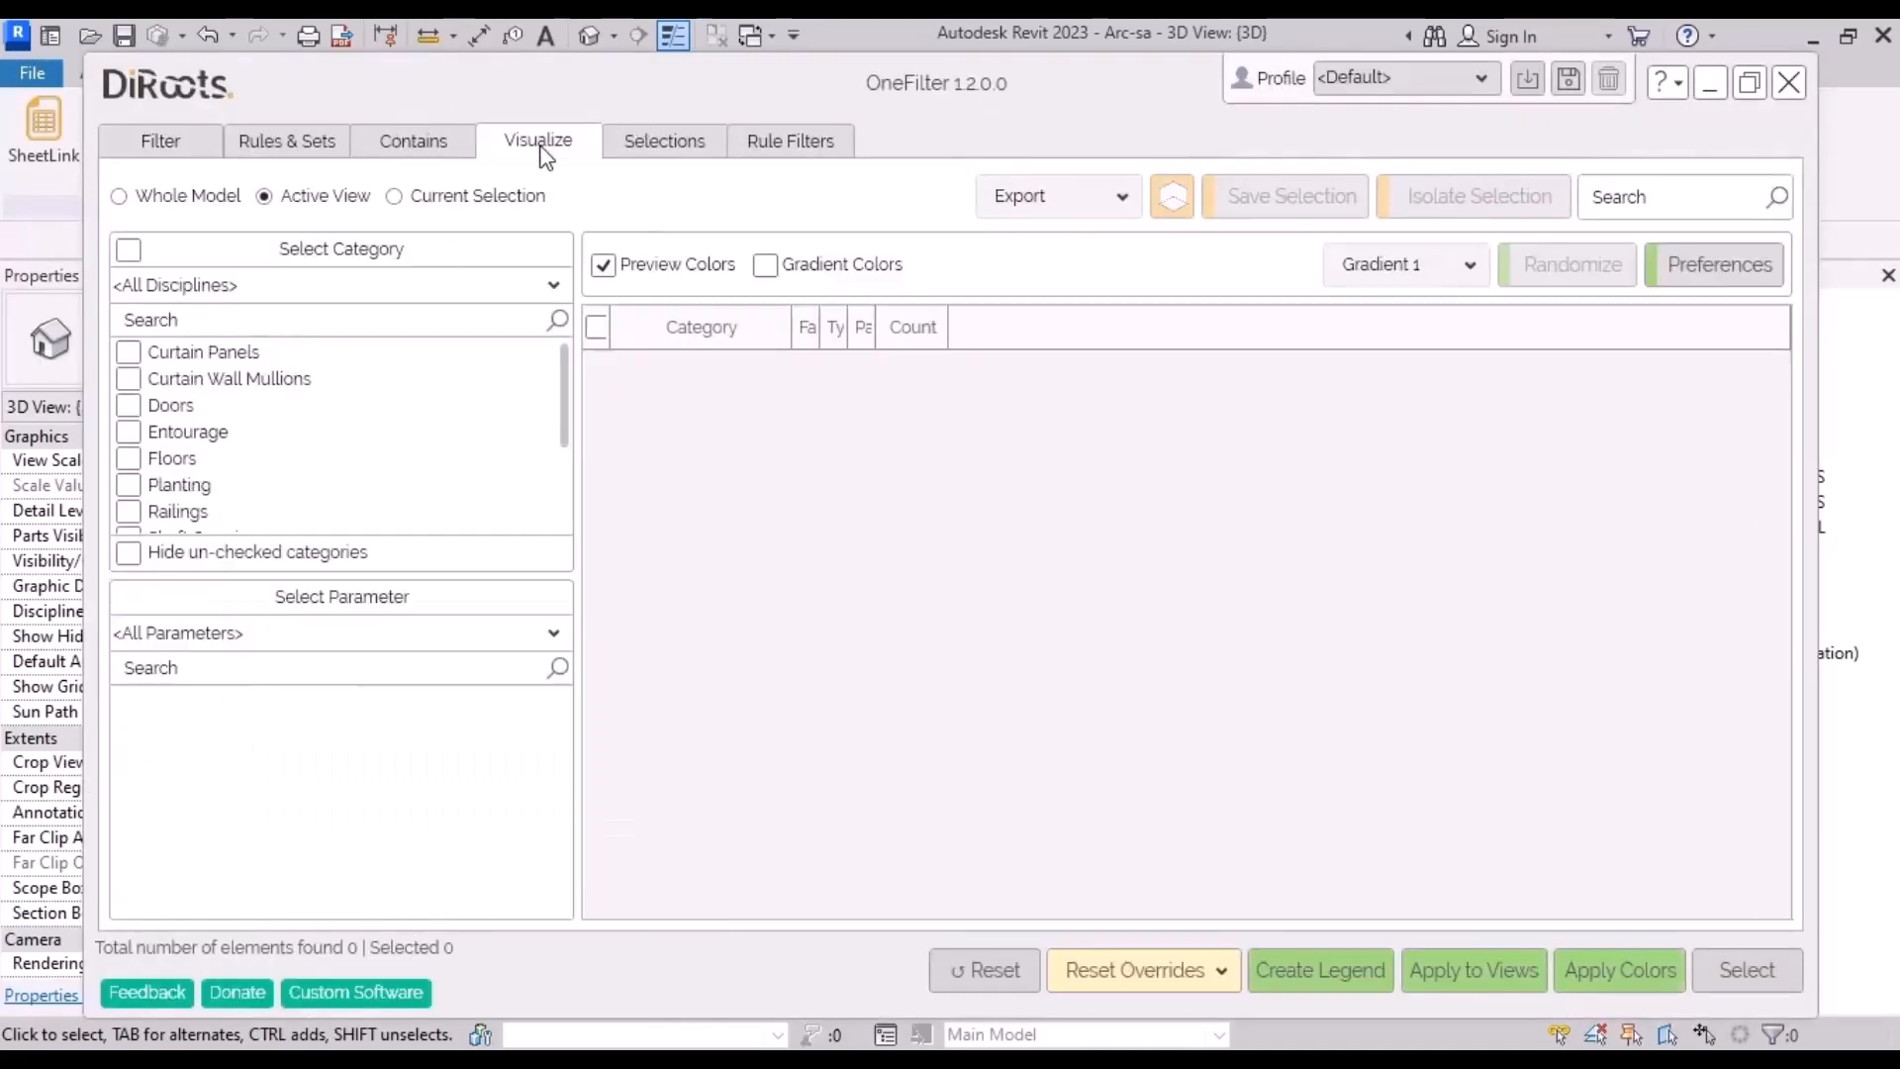
scroll(330, 413, "down", 3)
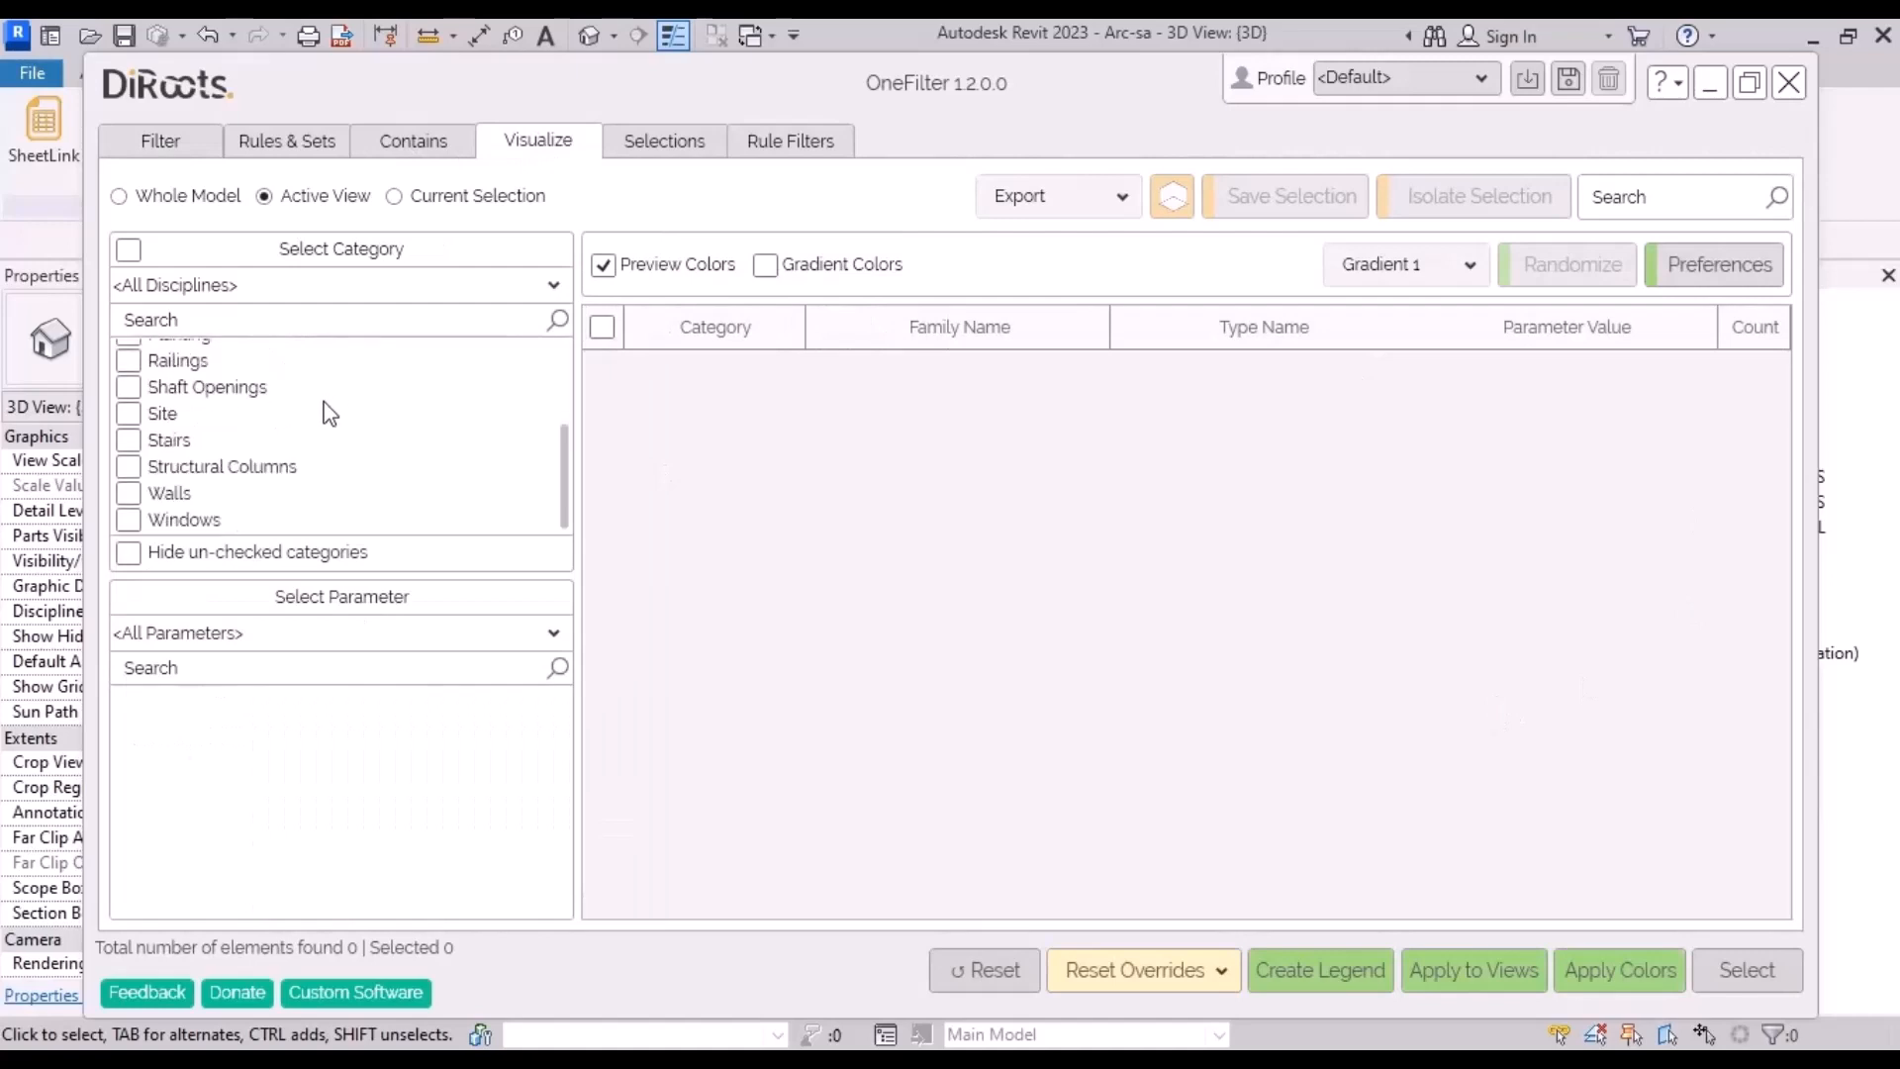
left_click(129, 520)
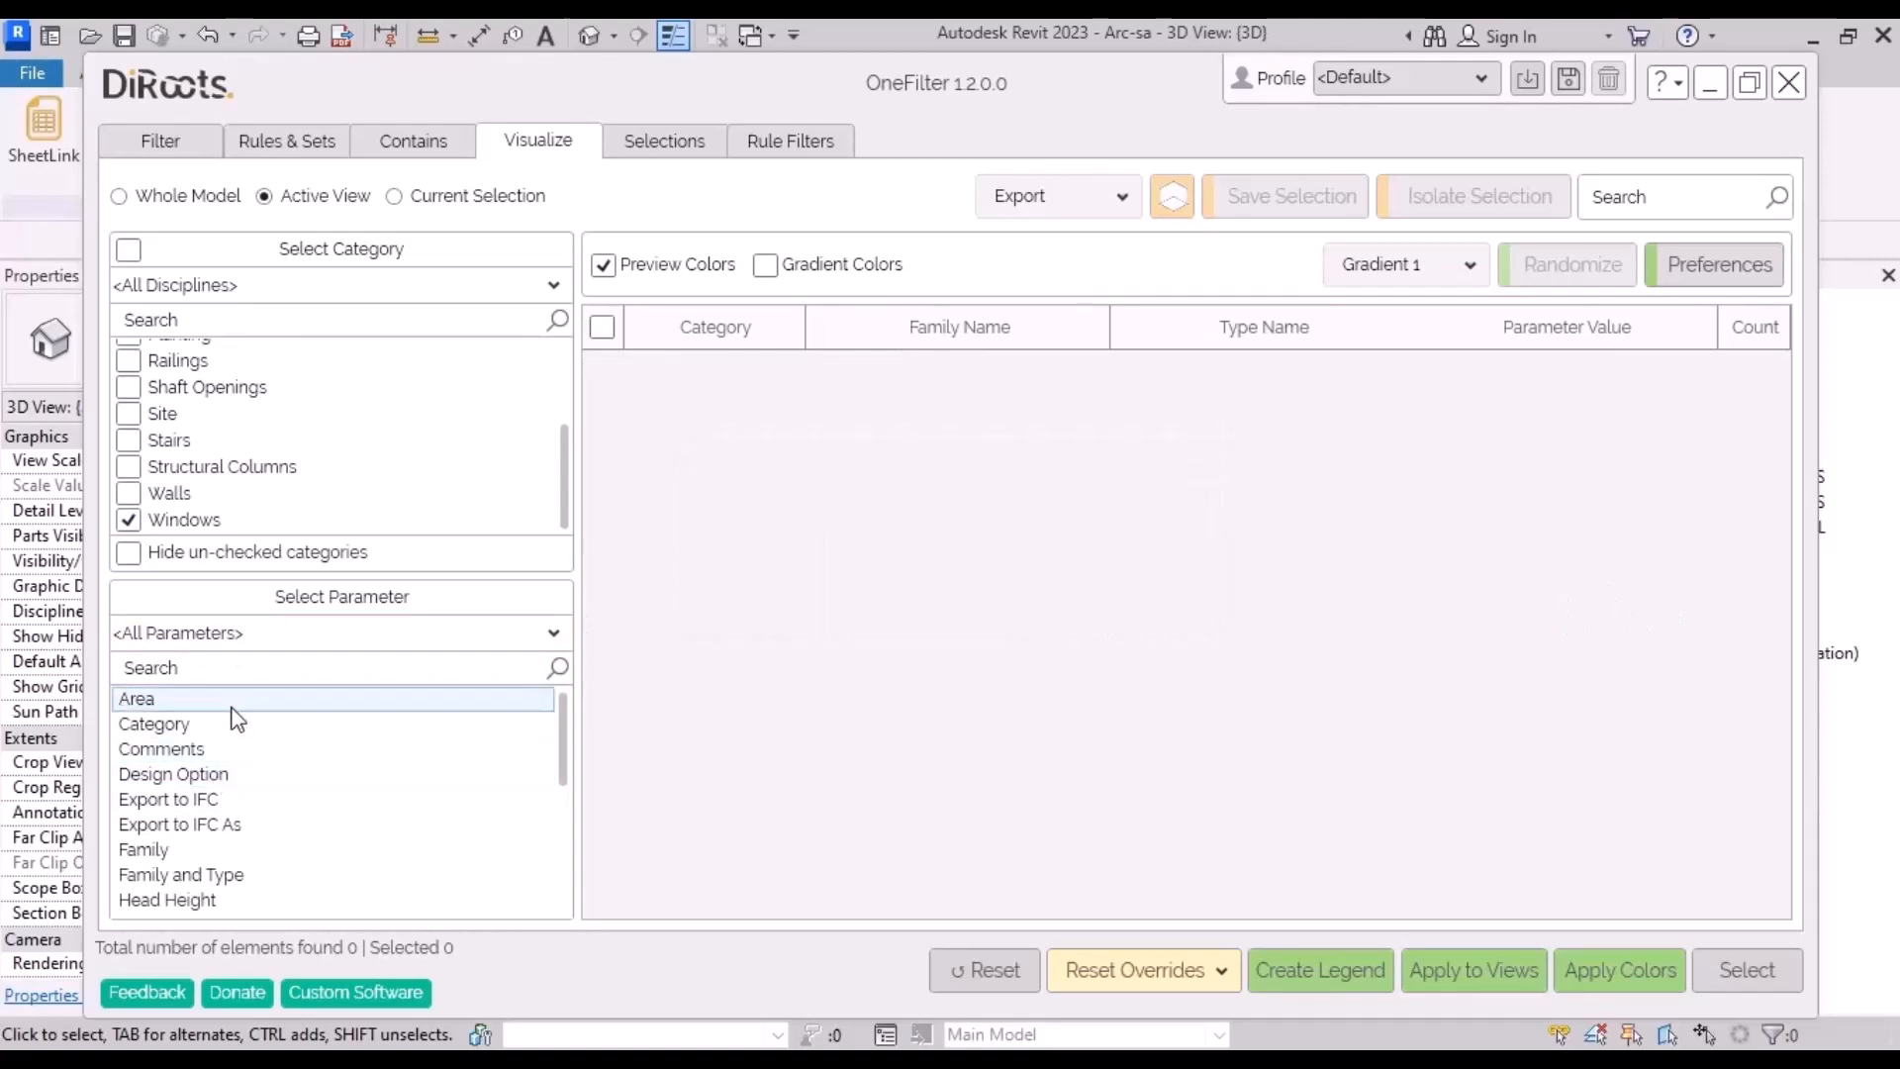
scroll(230, 709, "down", 2)
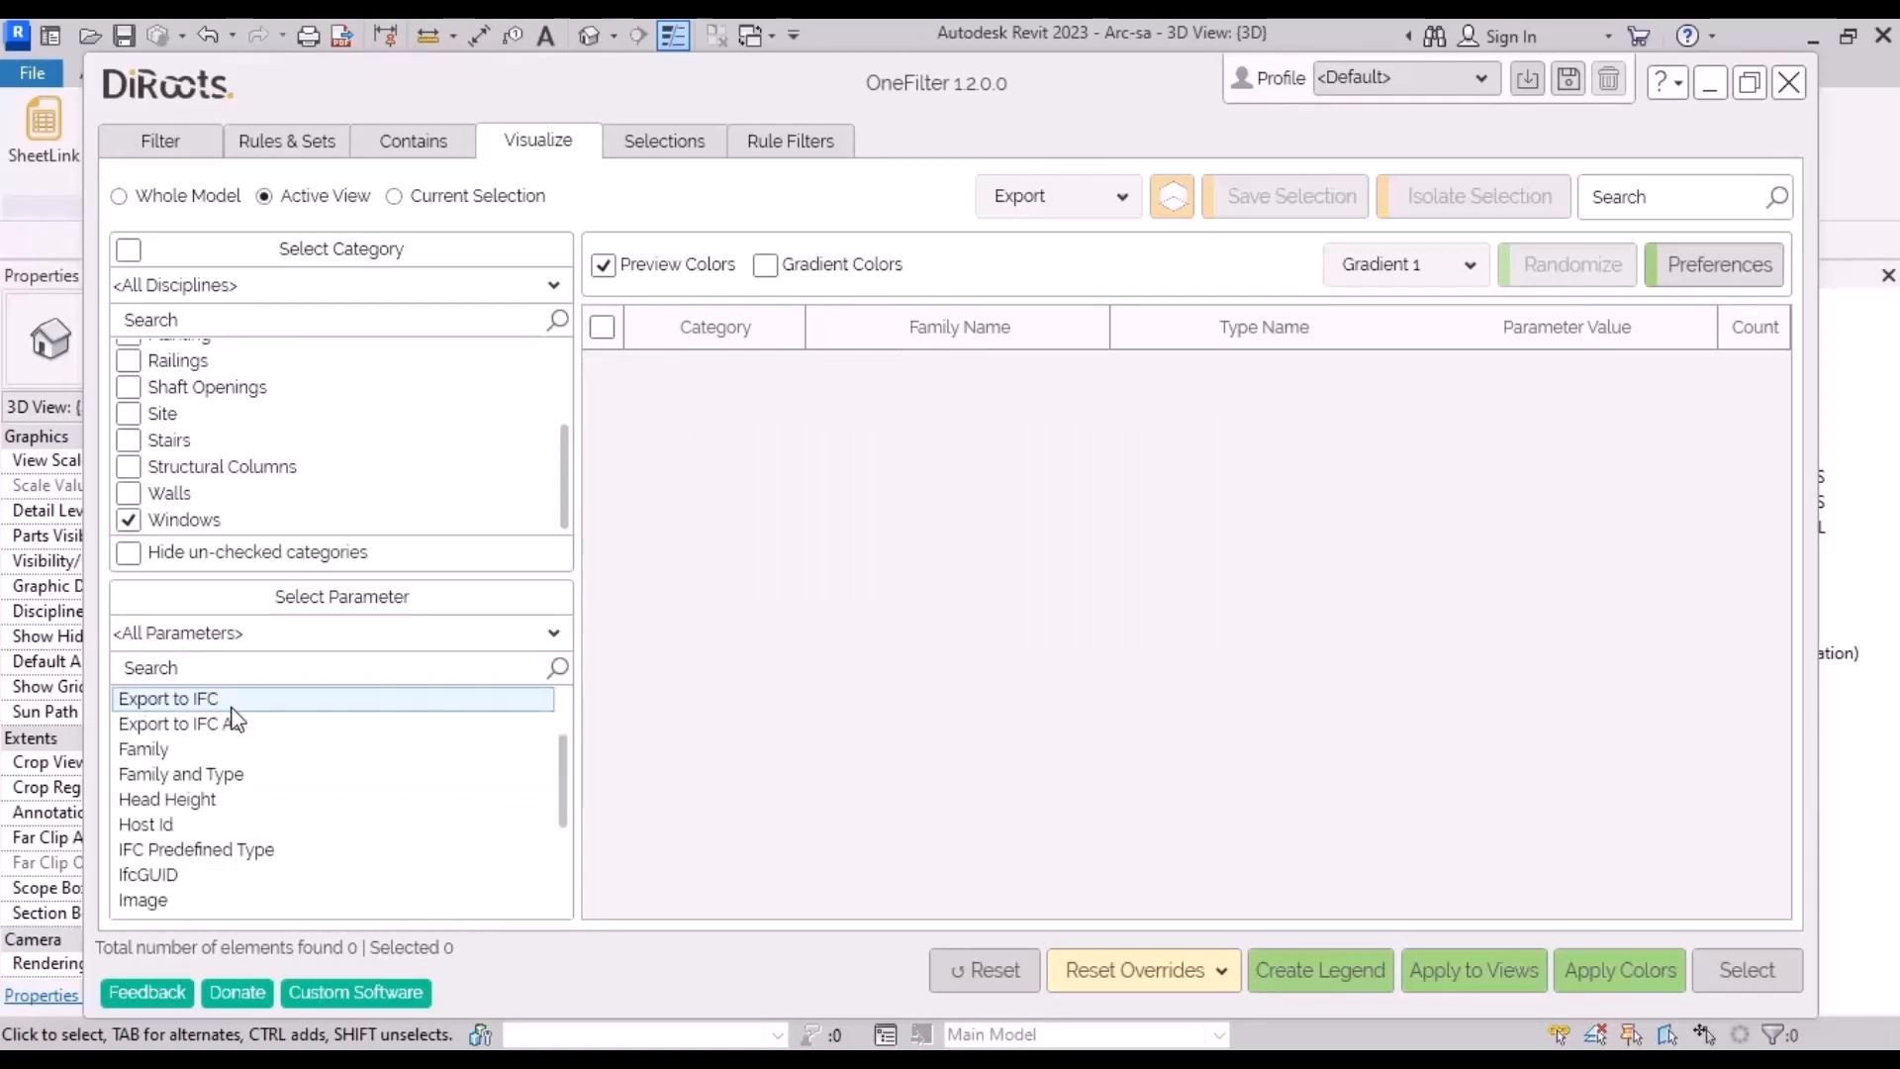
scroll(234, 719, "down", 2)
scroll(222, 750, "down", 2)
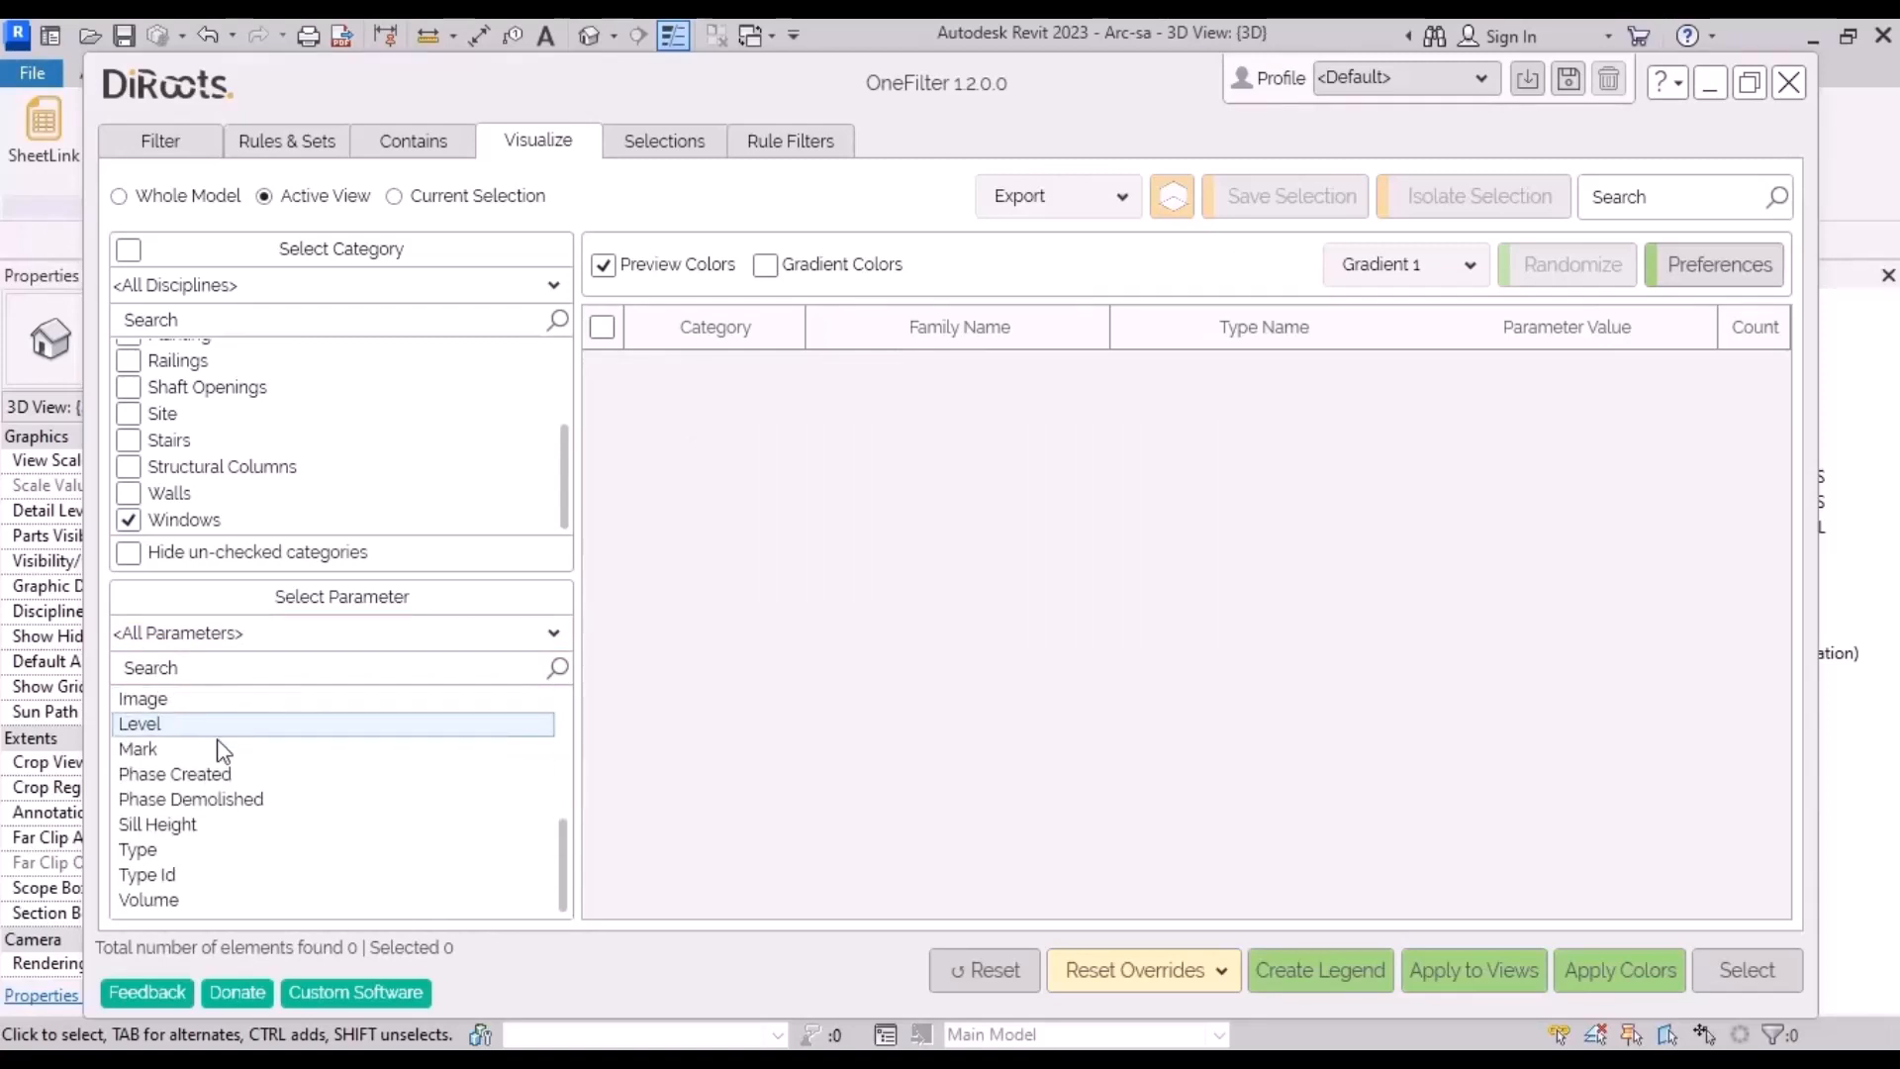
left_click(182, 828)
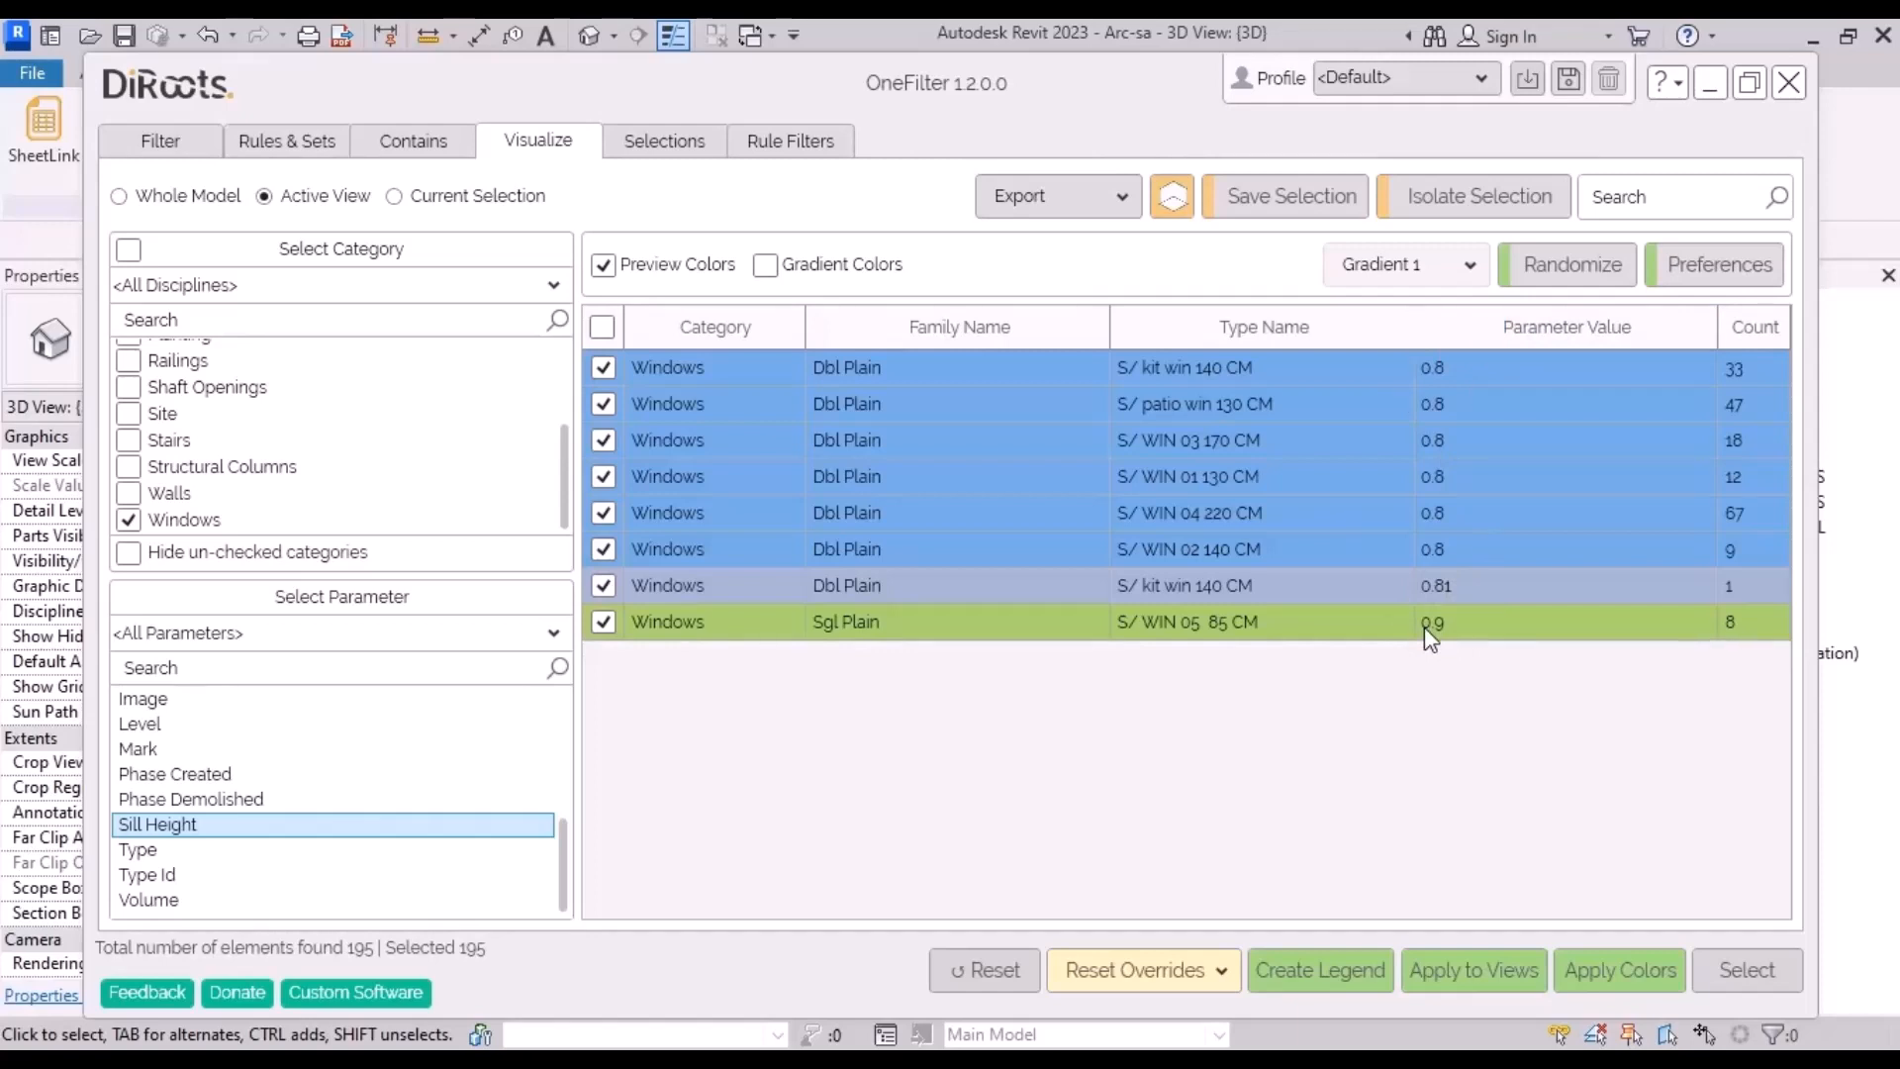
Step: Apply the listed sill-height colors to the windows in the active view and inspect the facade windows in 3D
left_click(1583, 978)
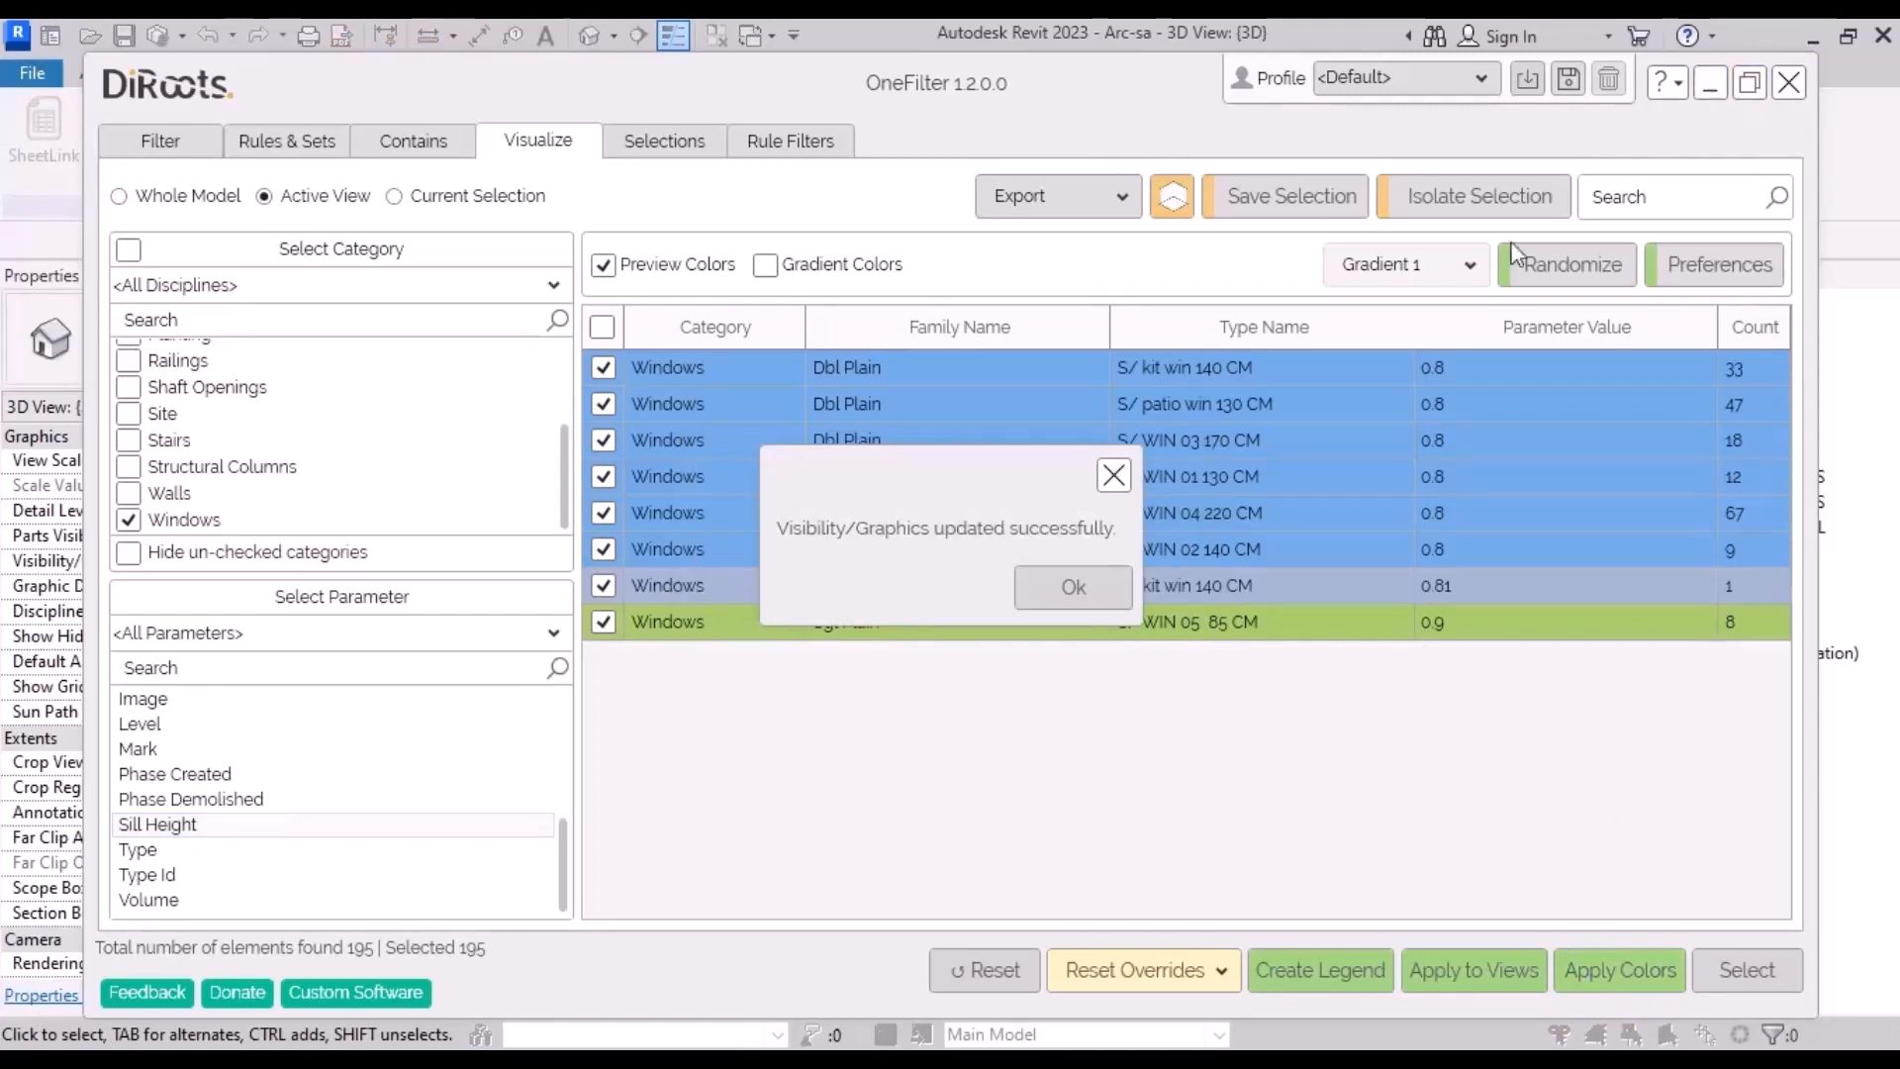
left_click(1073, 586)
left_click(1727, 84)
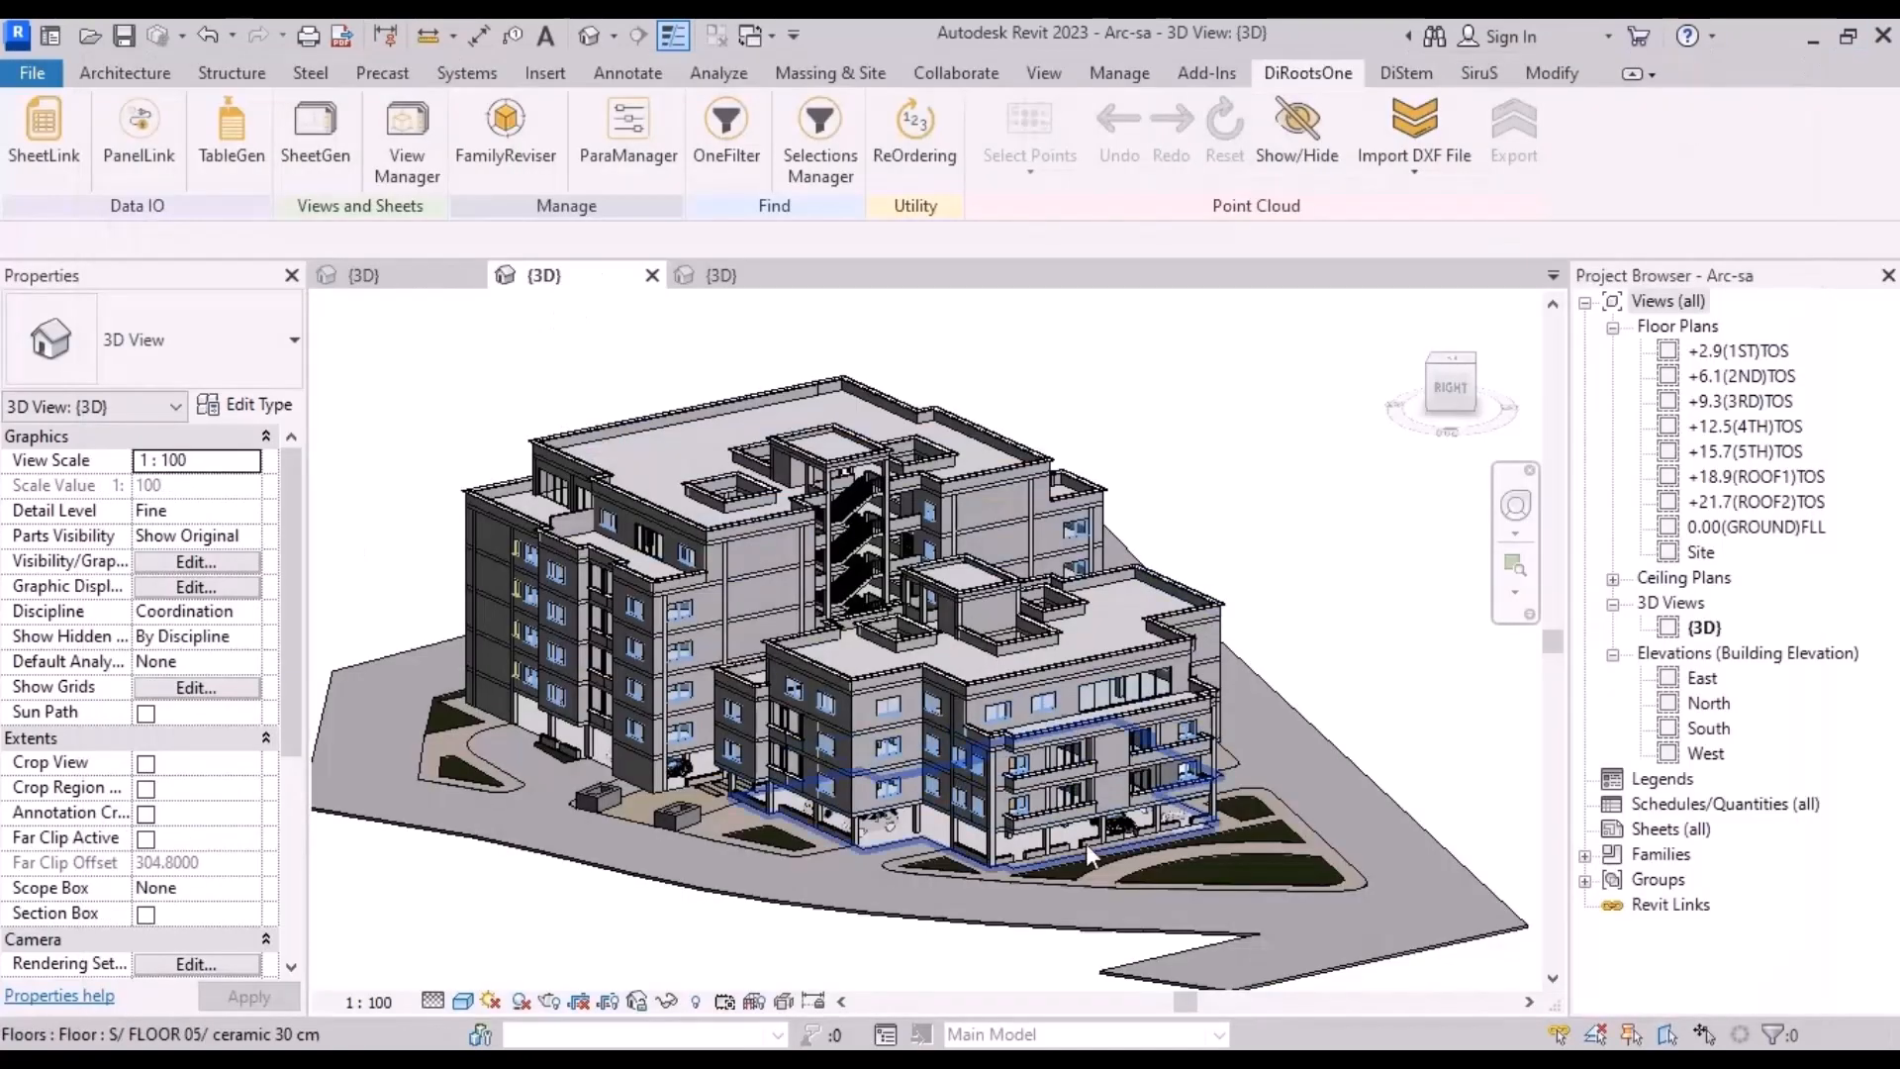
scroll(596, 639, "up", 5)
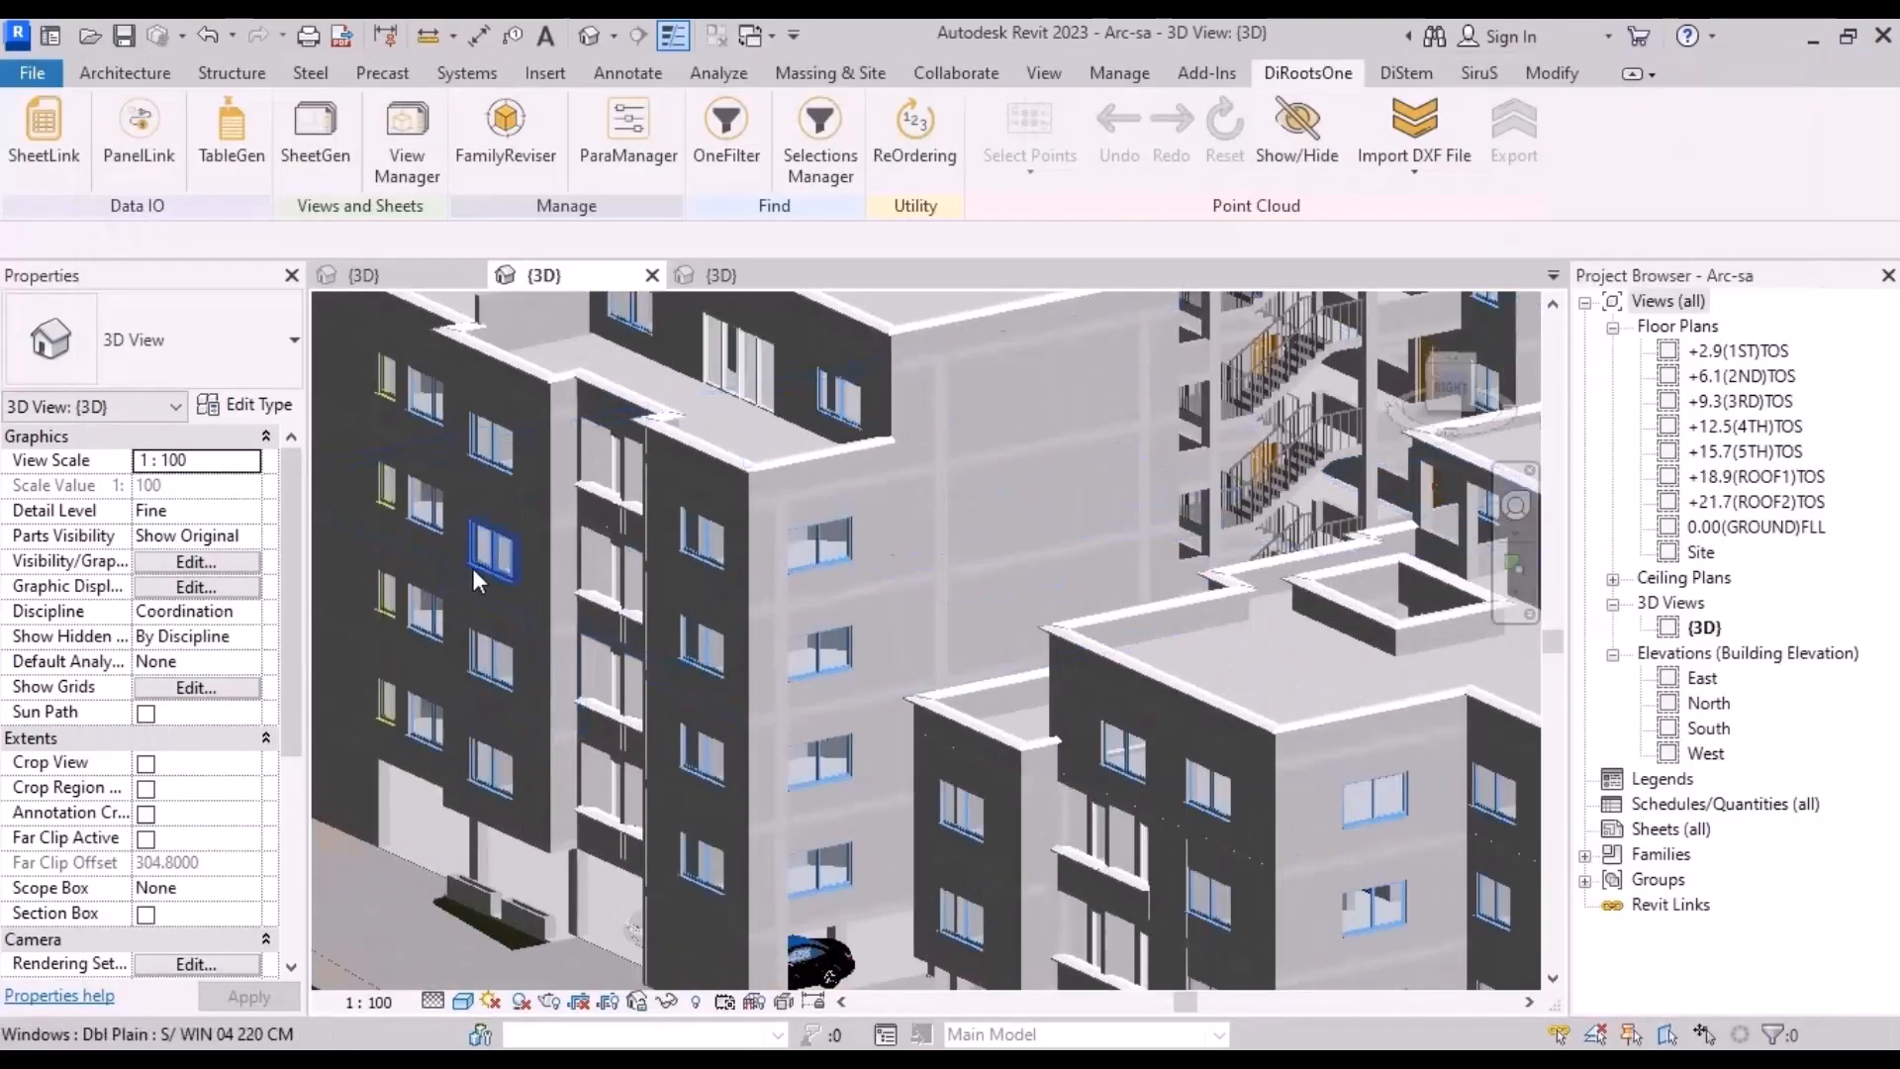
scroll(659, 657, "up", 3)
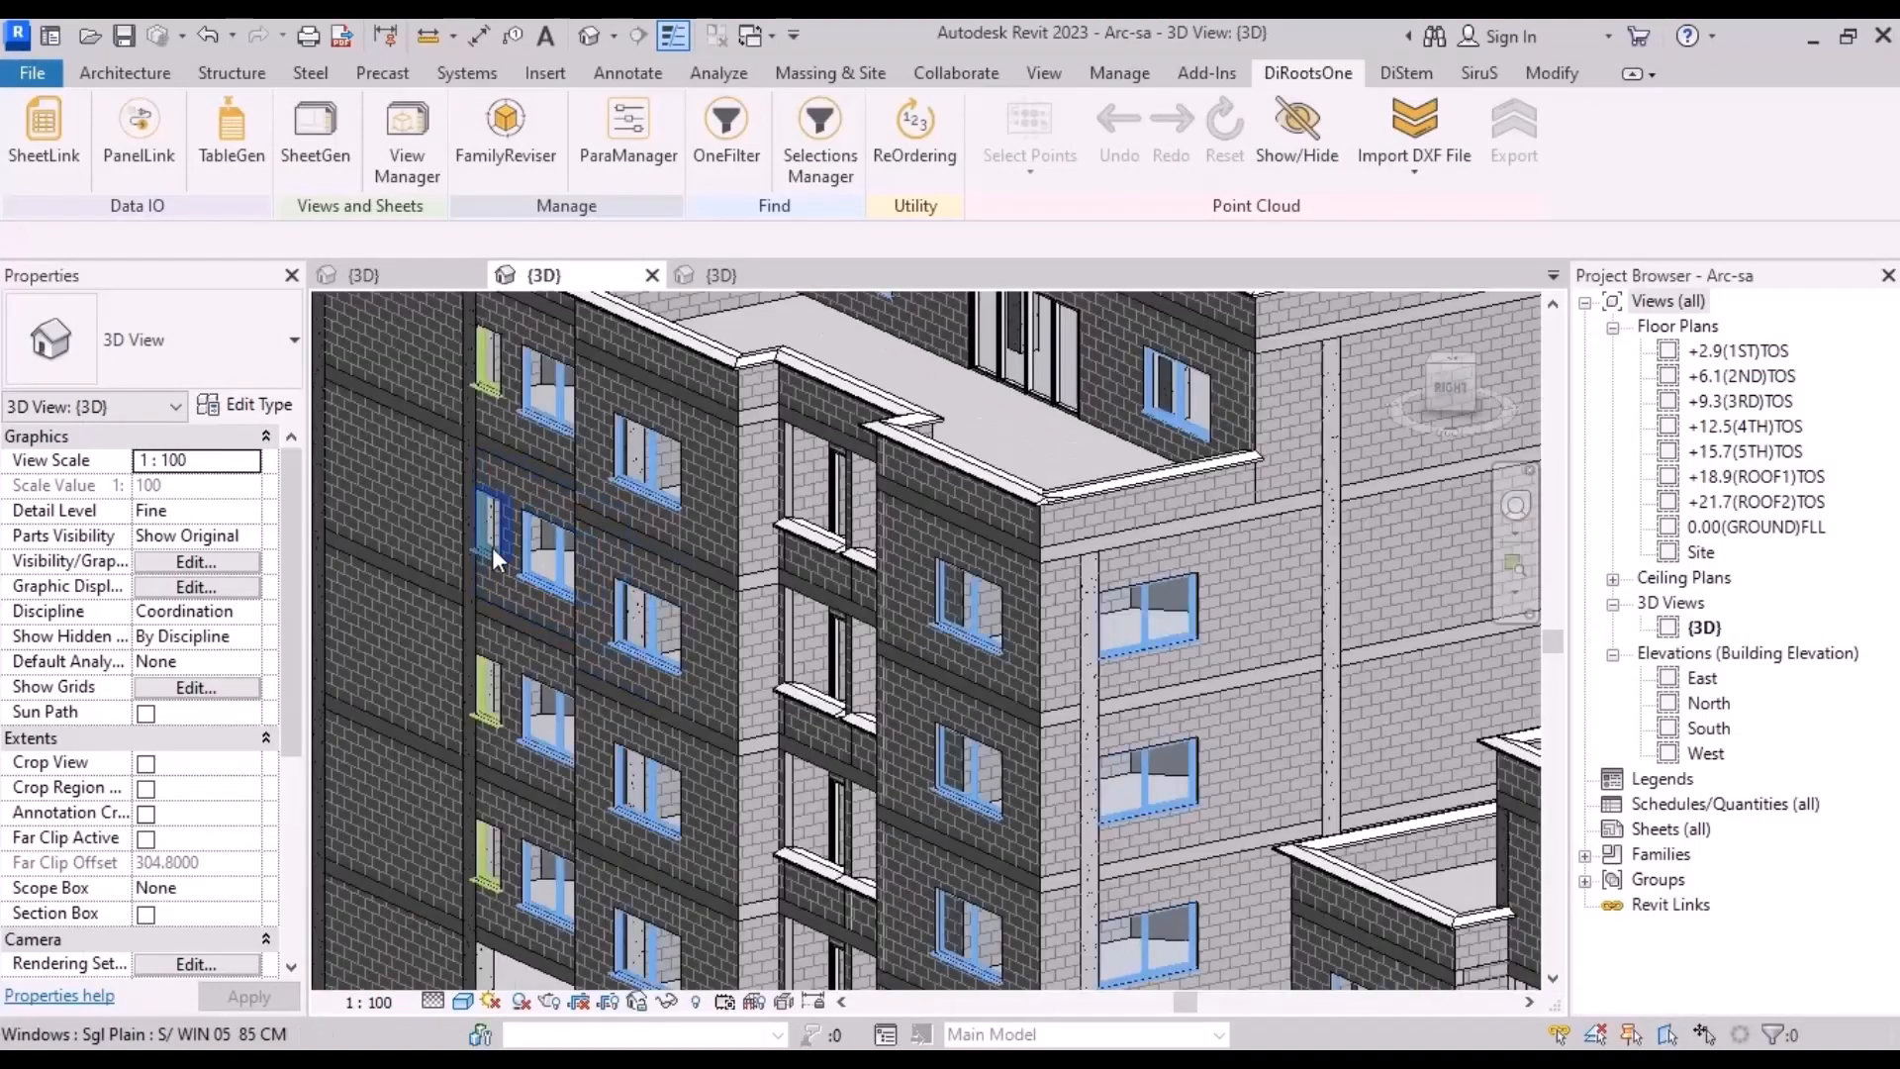
scroll(574, 635, "down", 4)
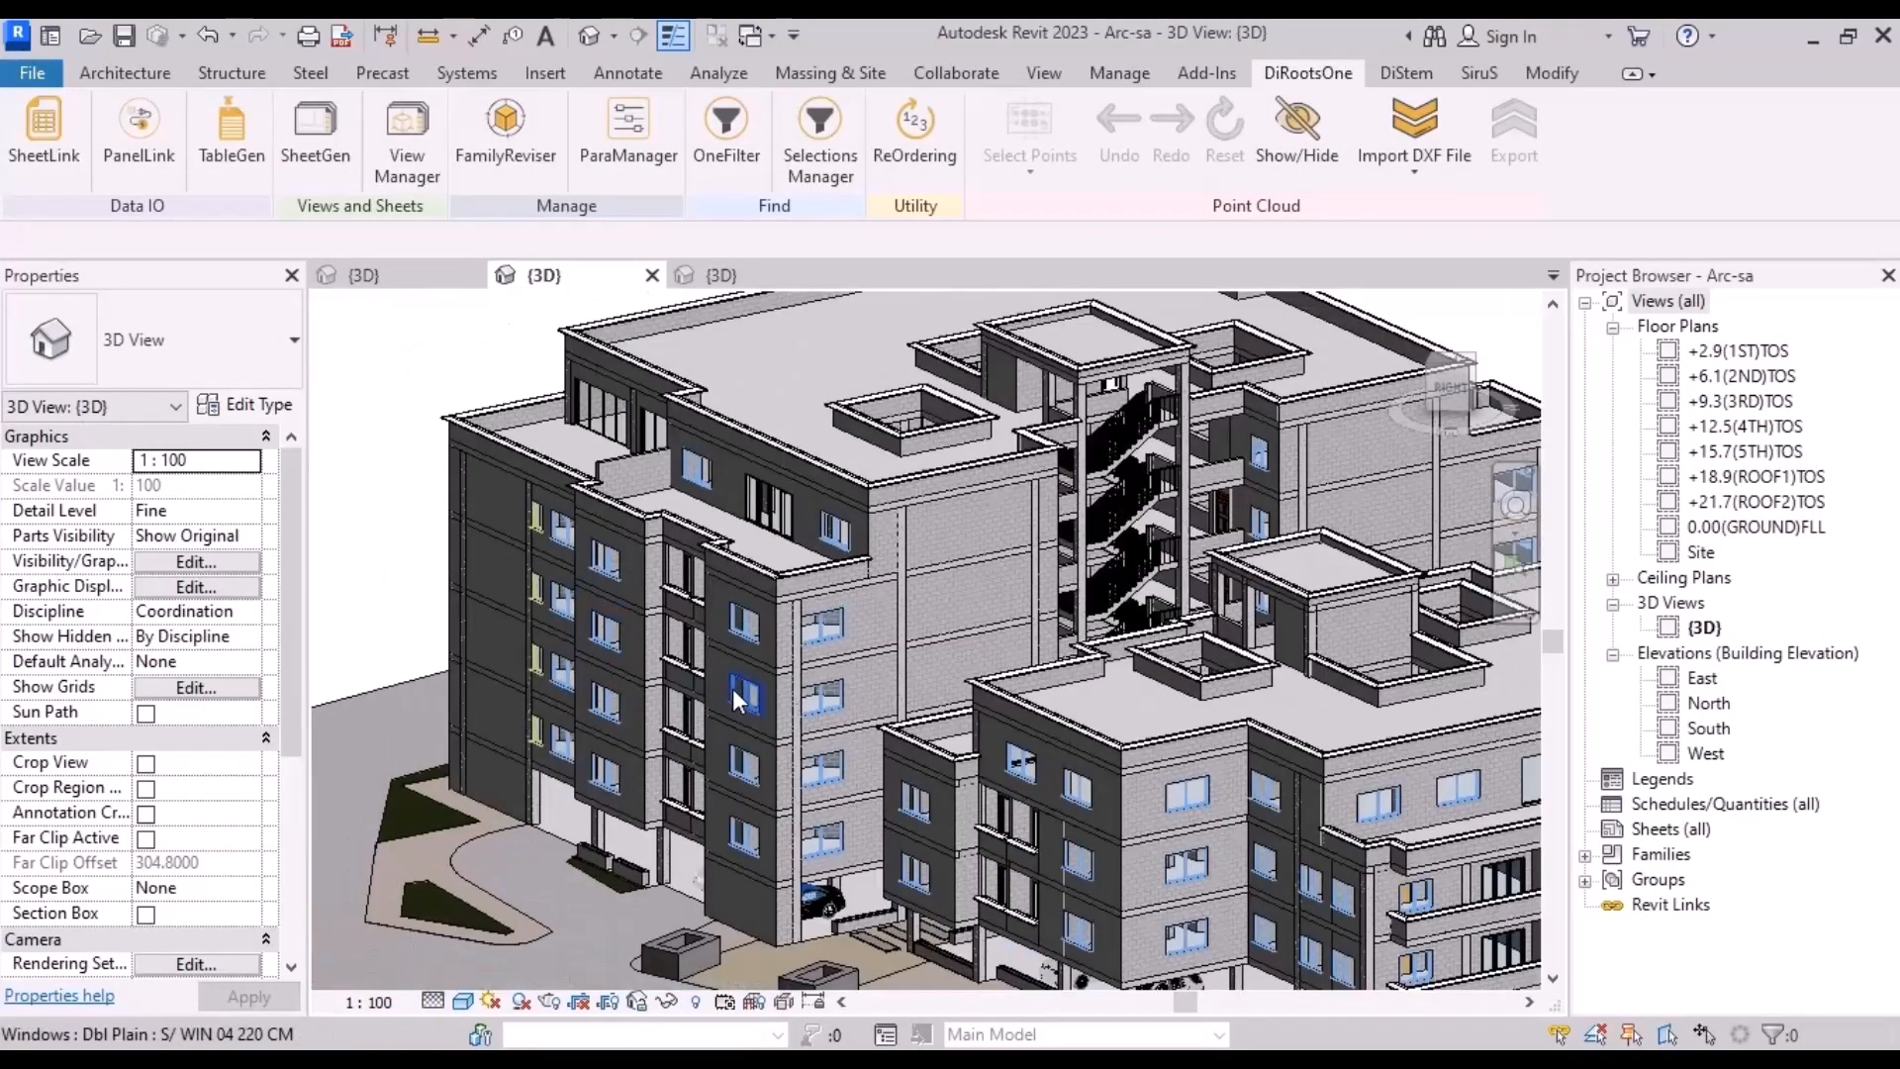
Step: Inspect the sill-height window colors on all facades of both buildings in the 3D view
middle_click_drag(760, 707, 994, 551, "shift")
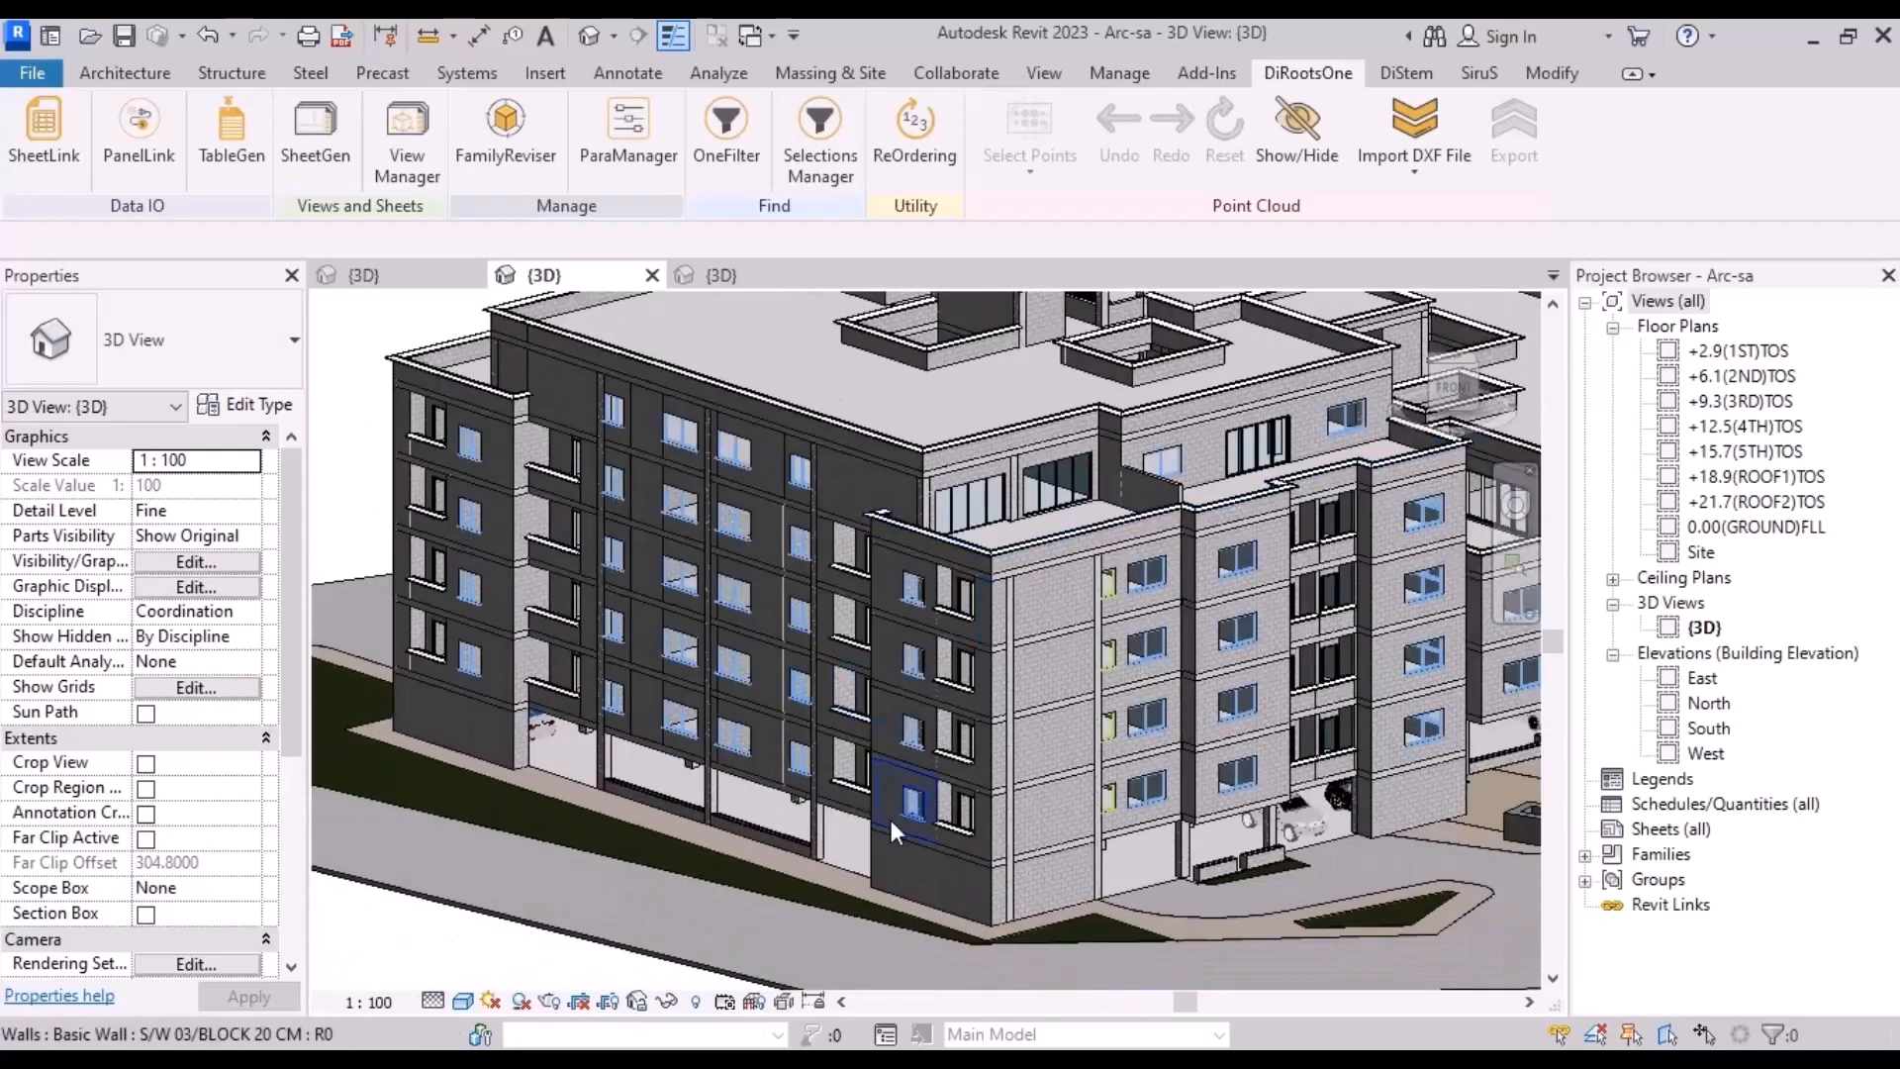
scroll(857, 736, "down", 4)
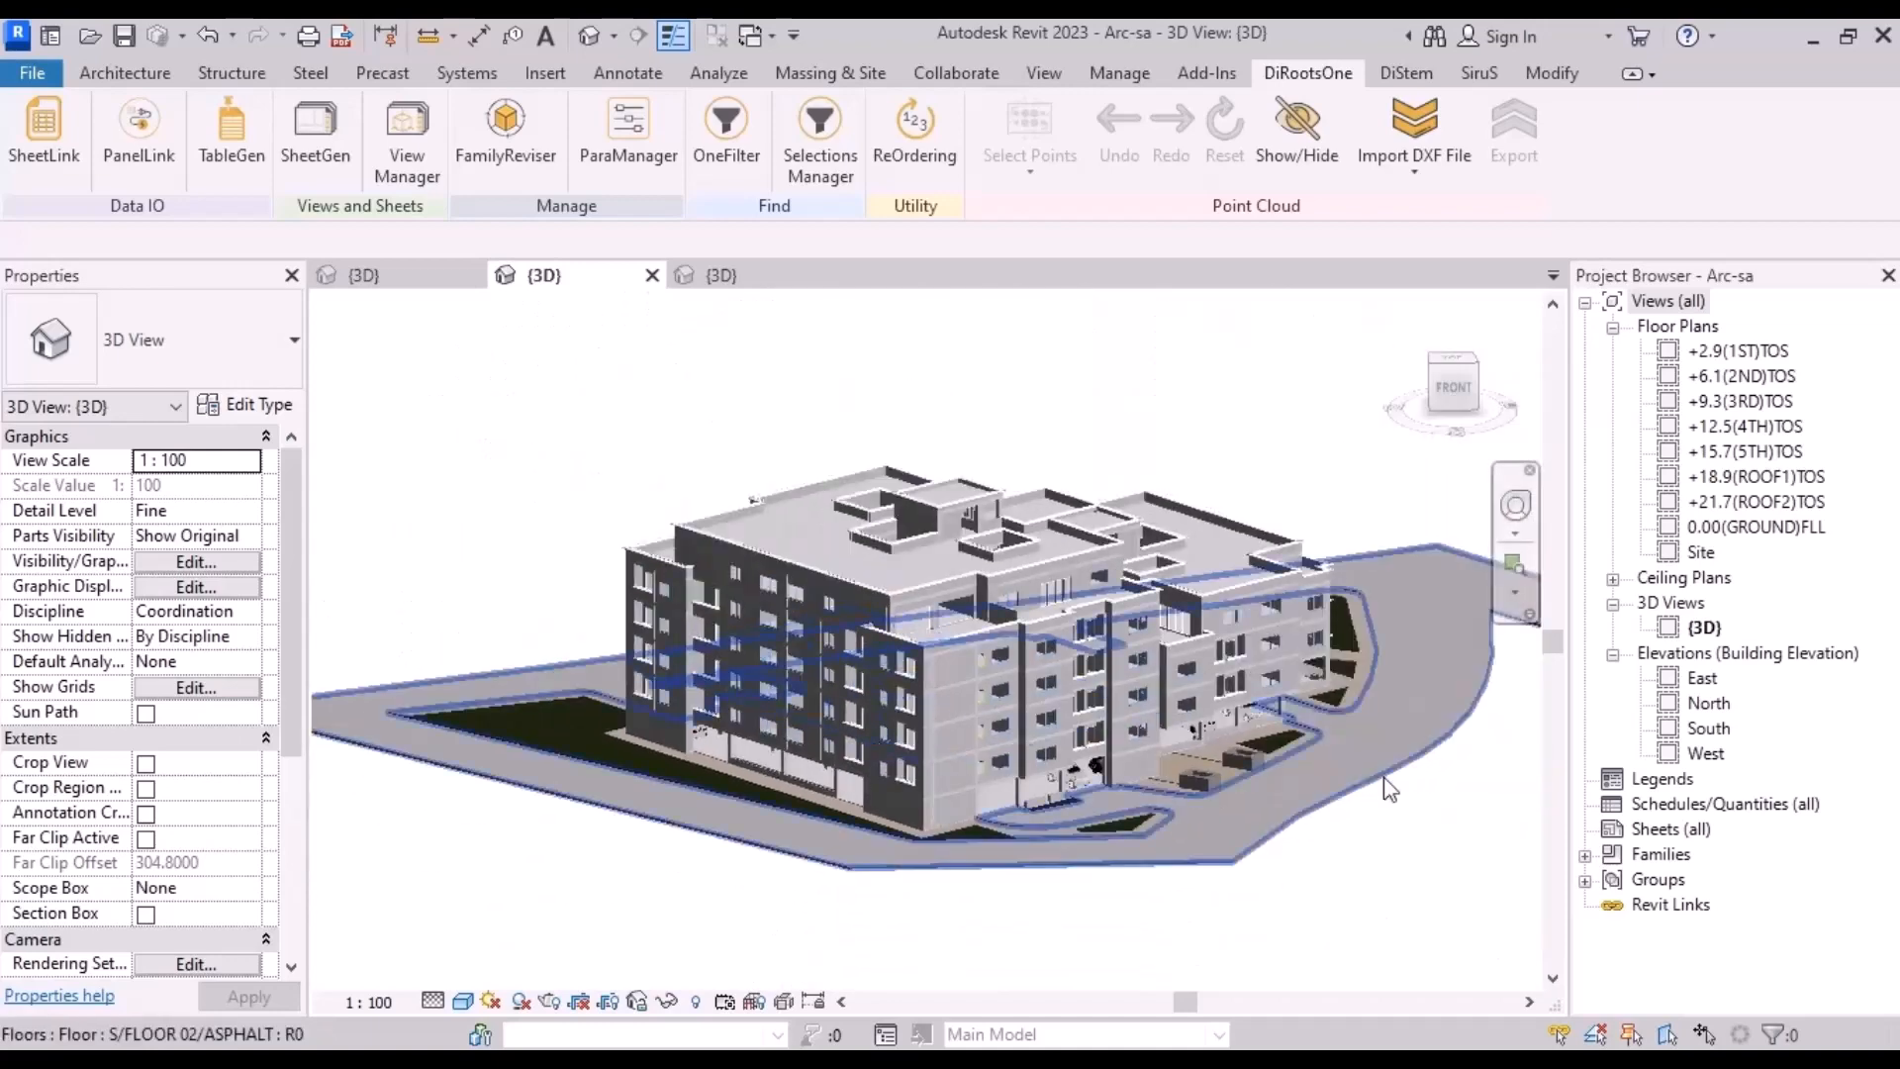
middle_click_drag(1382, 789, 1163, 266, "shift")
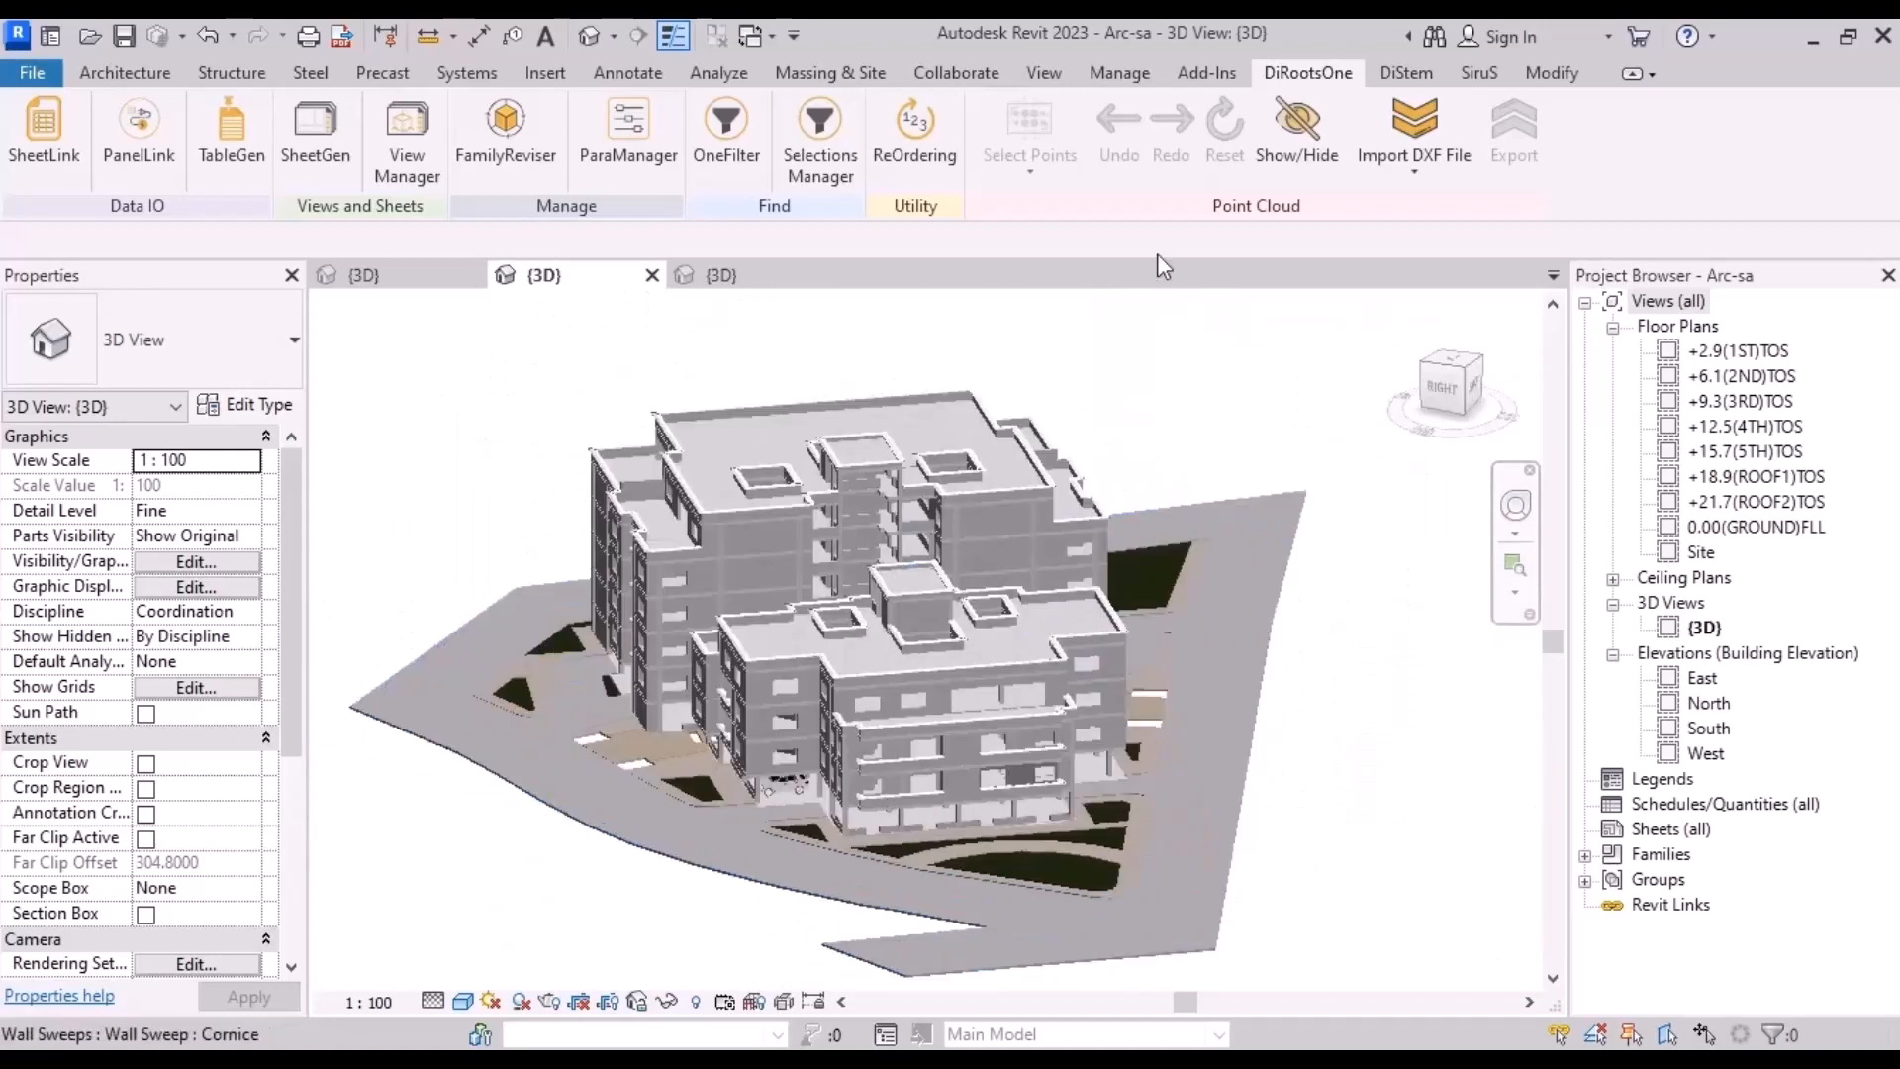
scroll(950, 788, "up", 5)
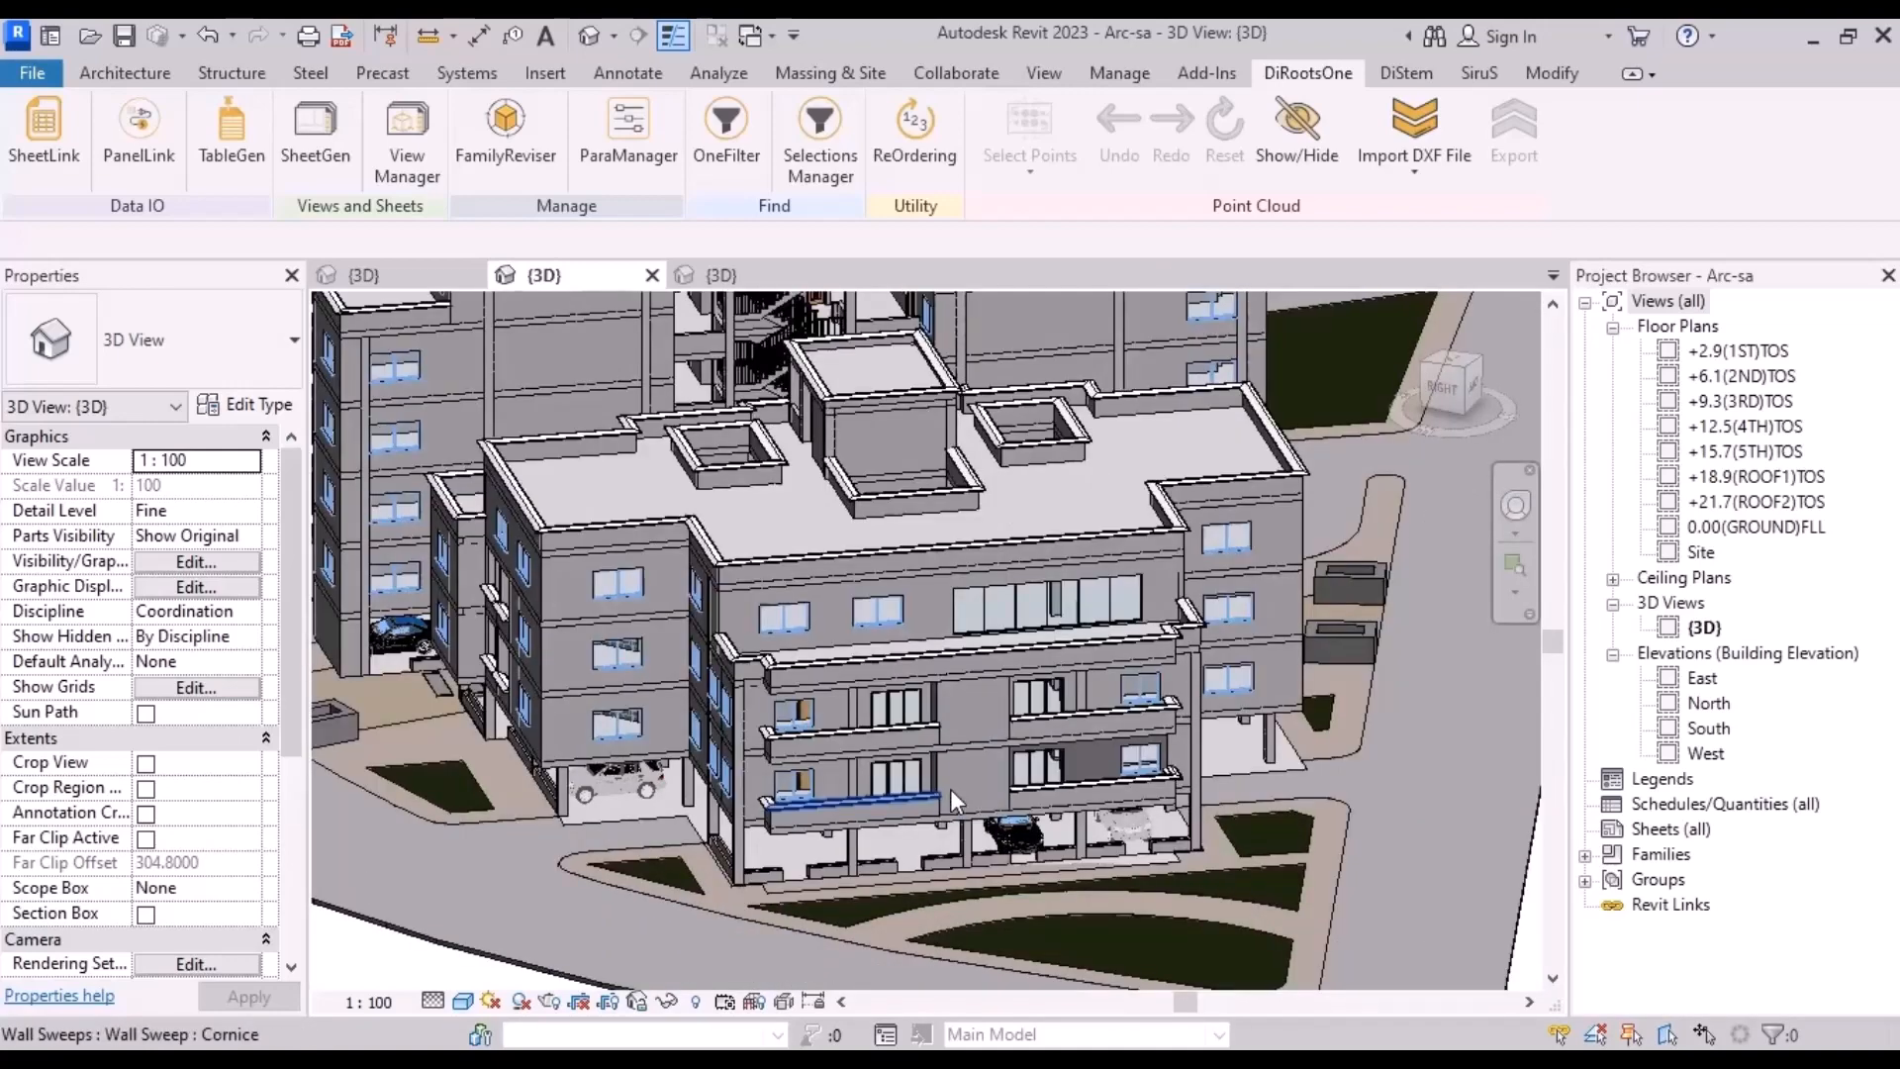
scroll(1468, 877, "down", 2)
middle_click_drag(1475, 877, 1306, 848)
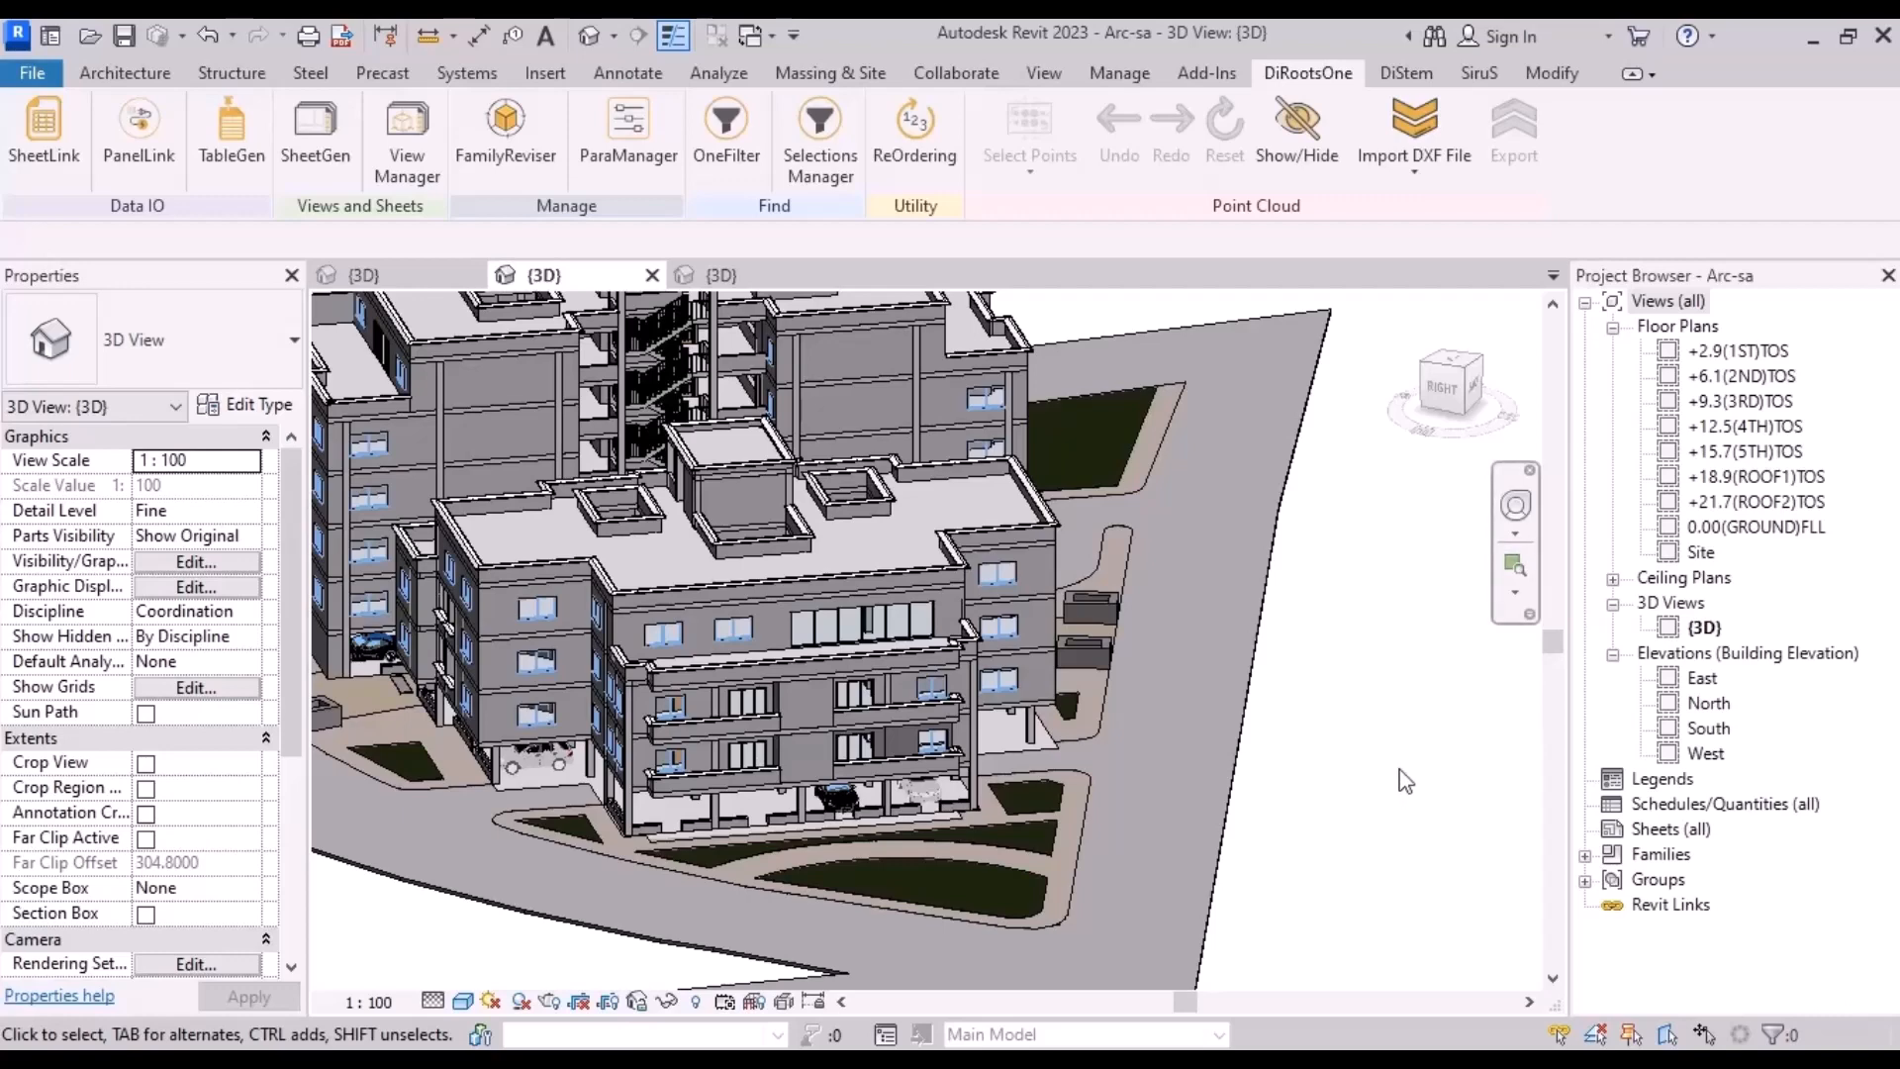
scroll(1405, 781, "down", 1)
middle_click_drag(925, 756, 534, 477, "shift")
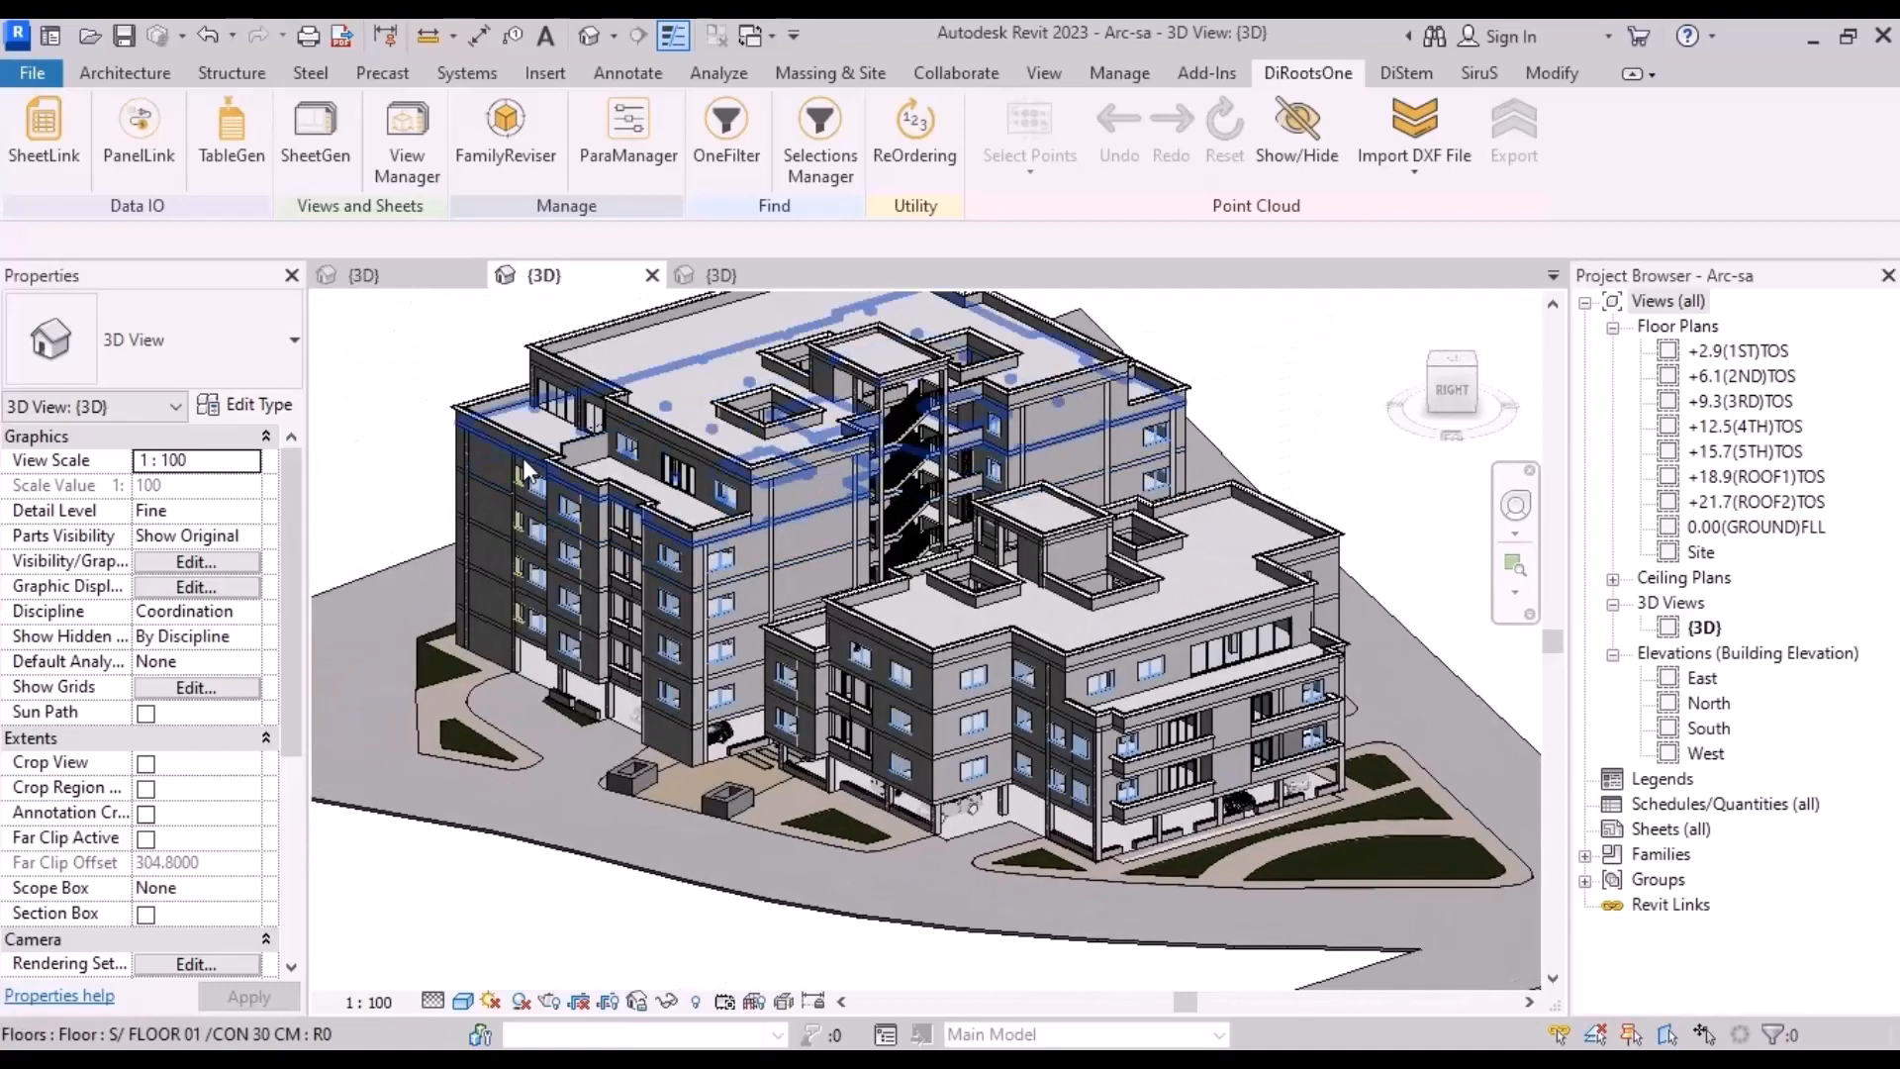
scroll(514, 475, "up", 3)
scroll(525, 497, "down", 2)
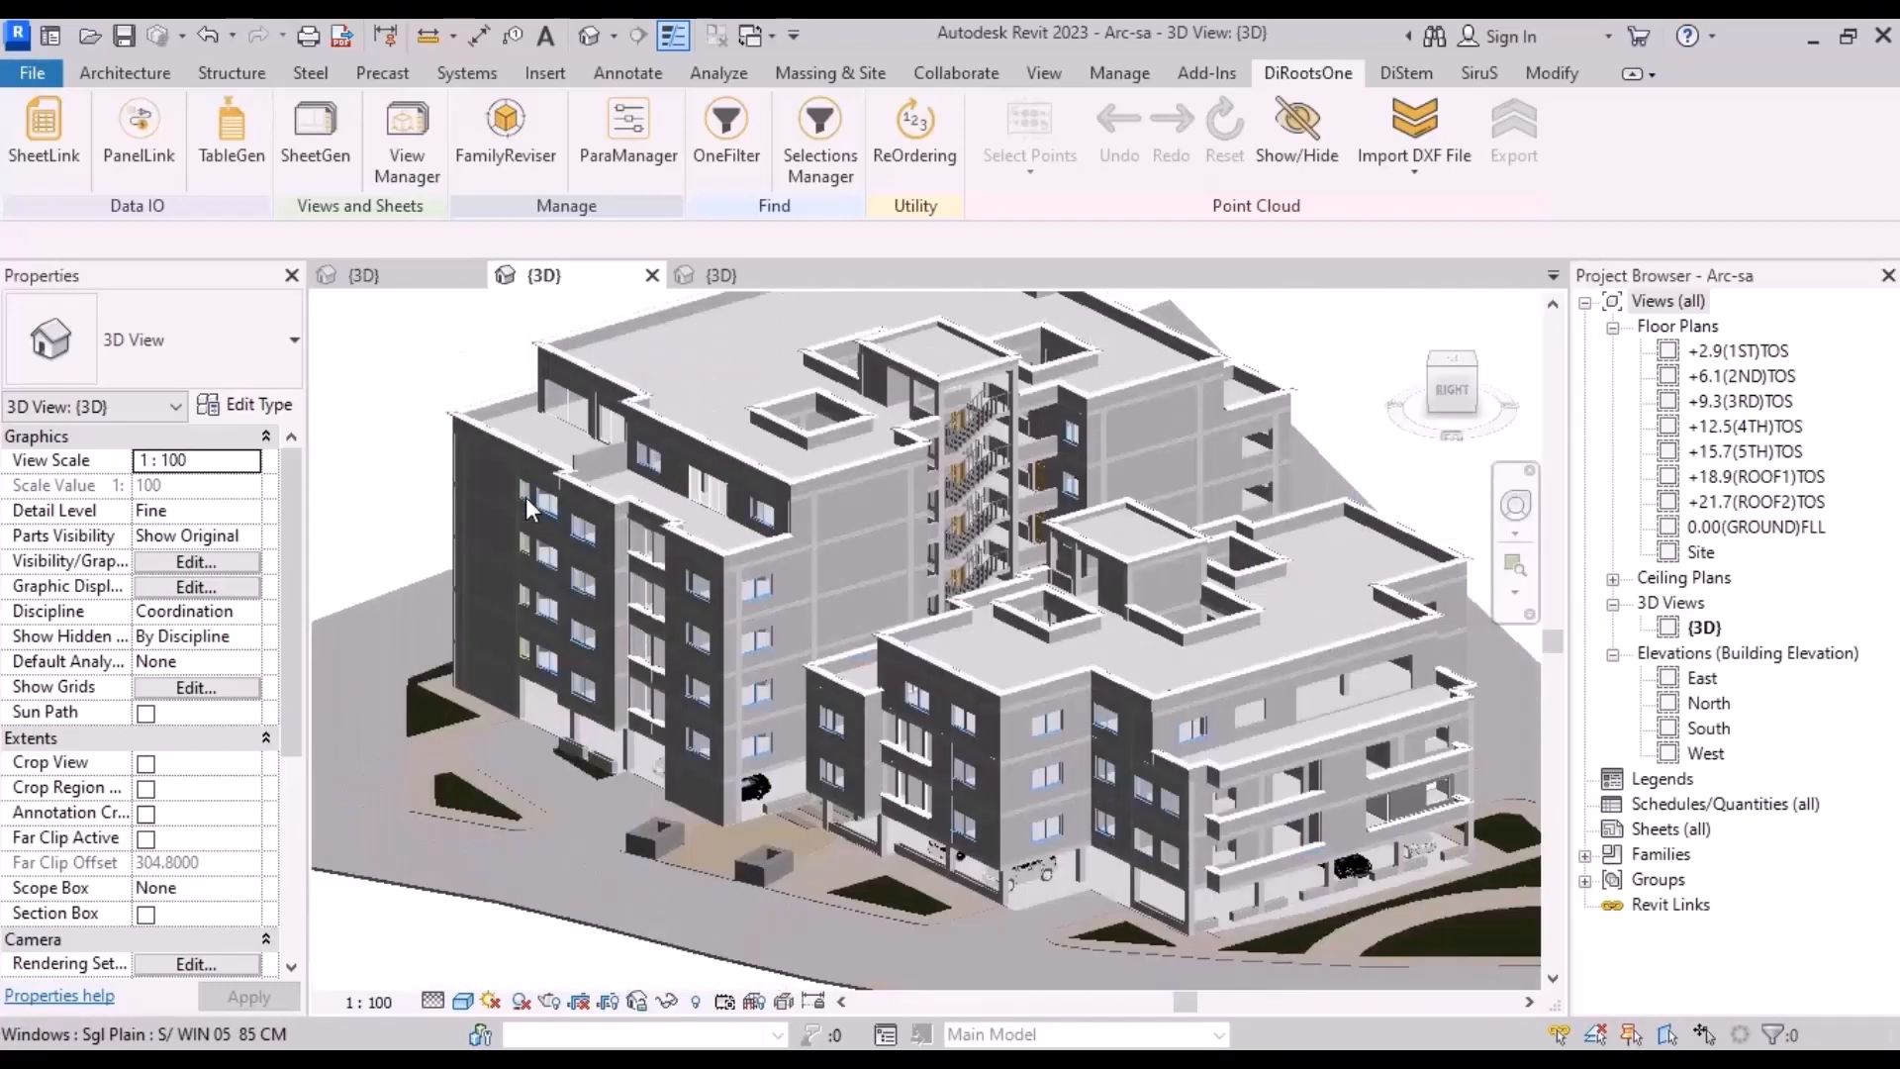
scroll(525, 496, "down", 3)
Step: Return to OneFilter and create a color legend named win from the Parameter Value column, without itemizing instances
mouse_move(535, 1059)
left_click(633, 1001)
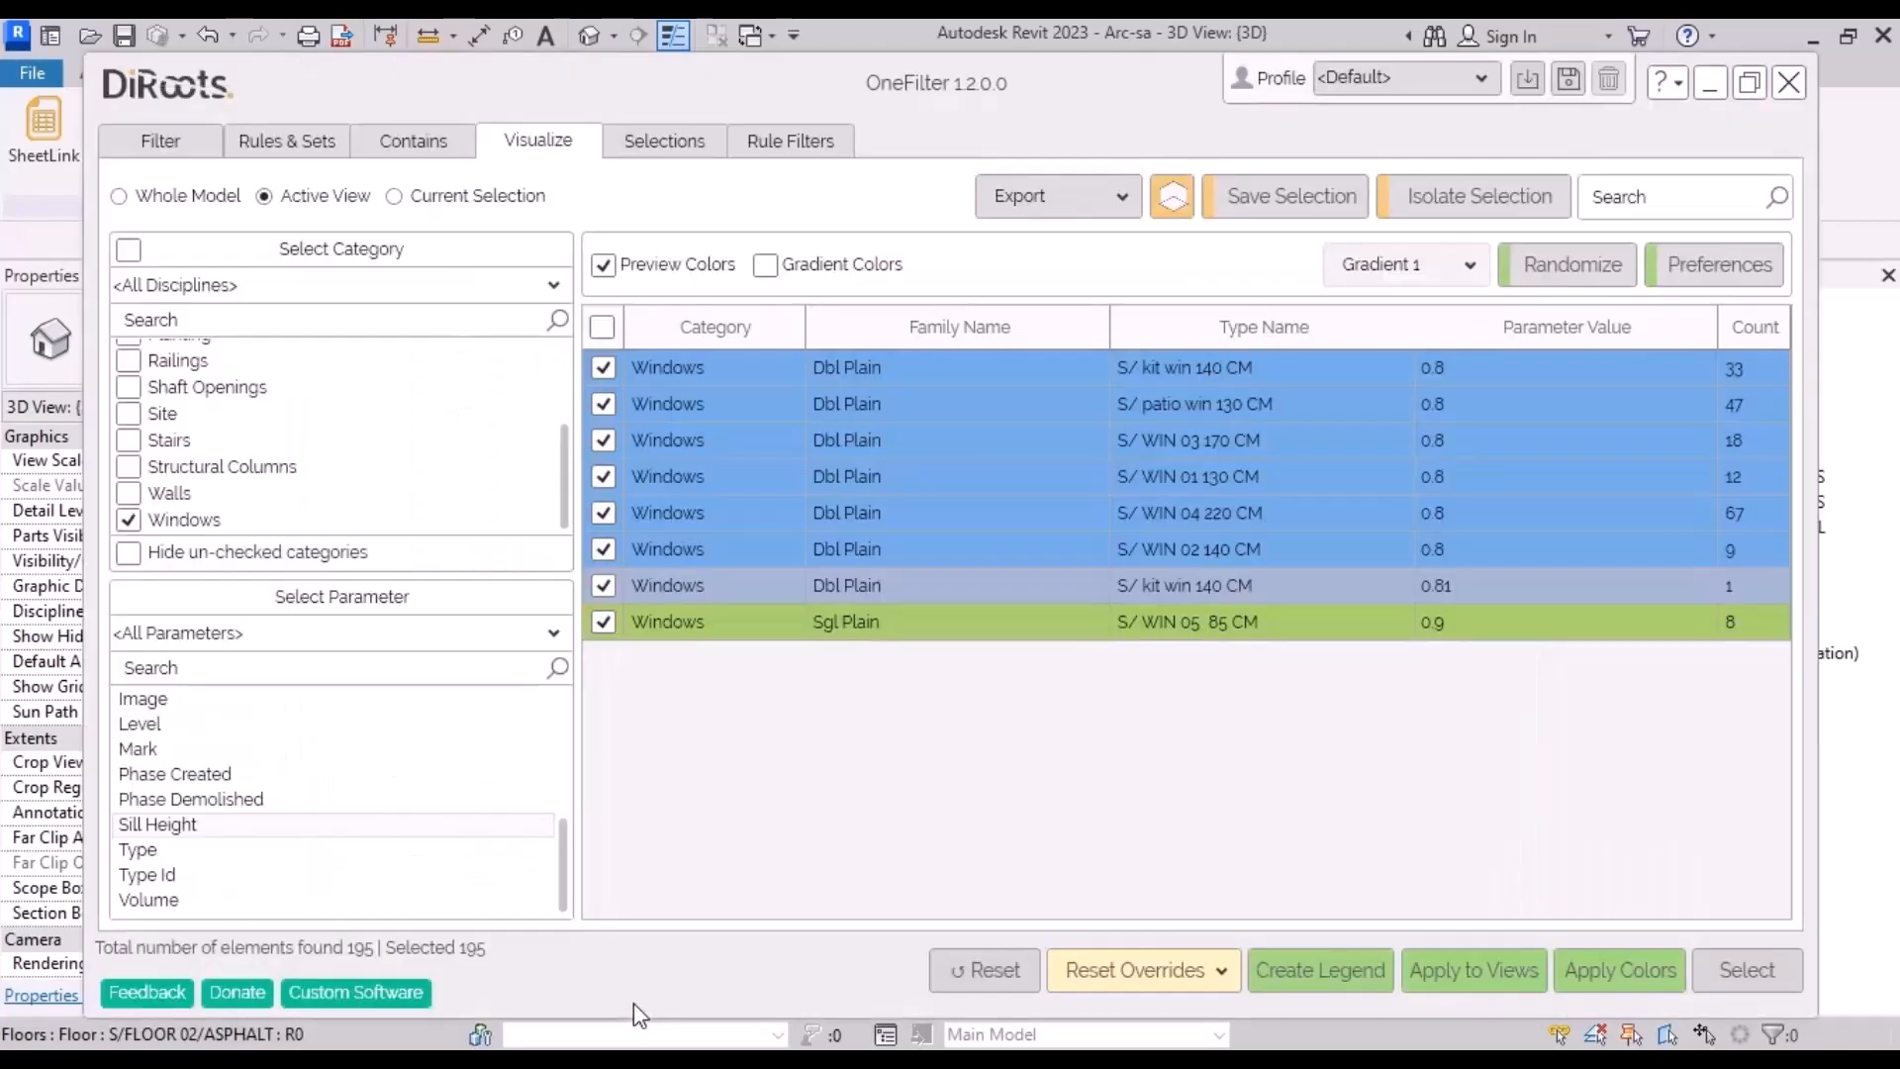
left_click(1328, 980)
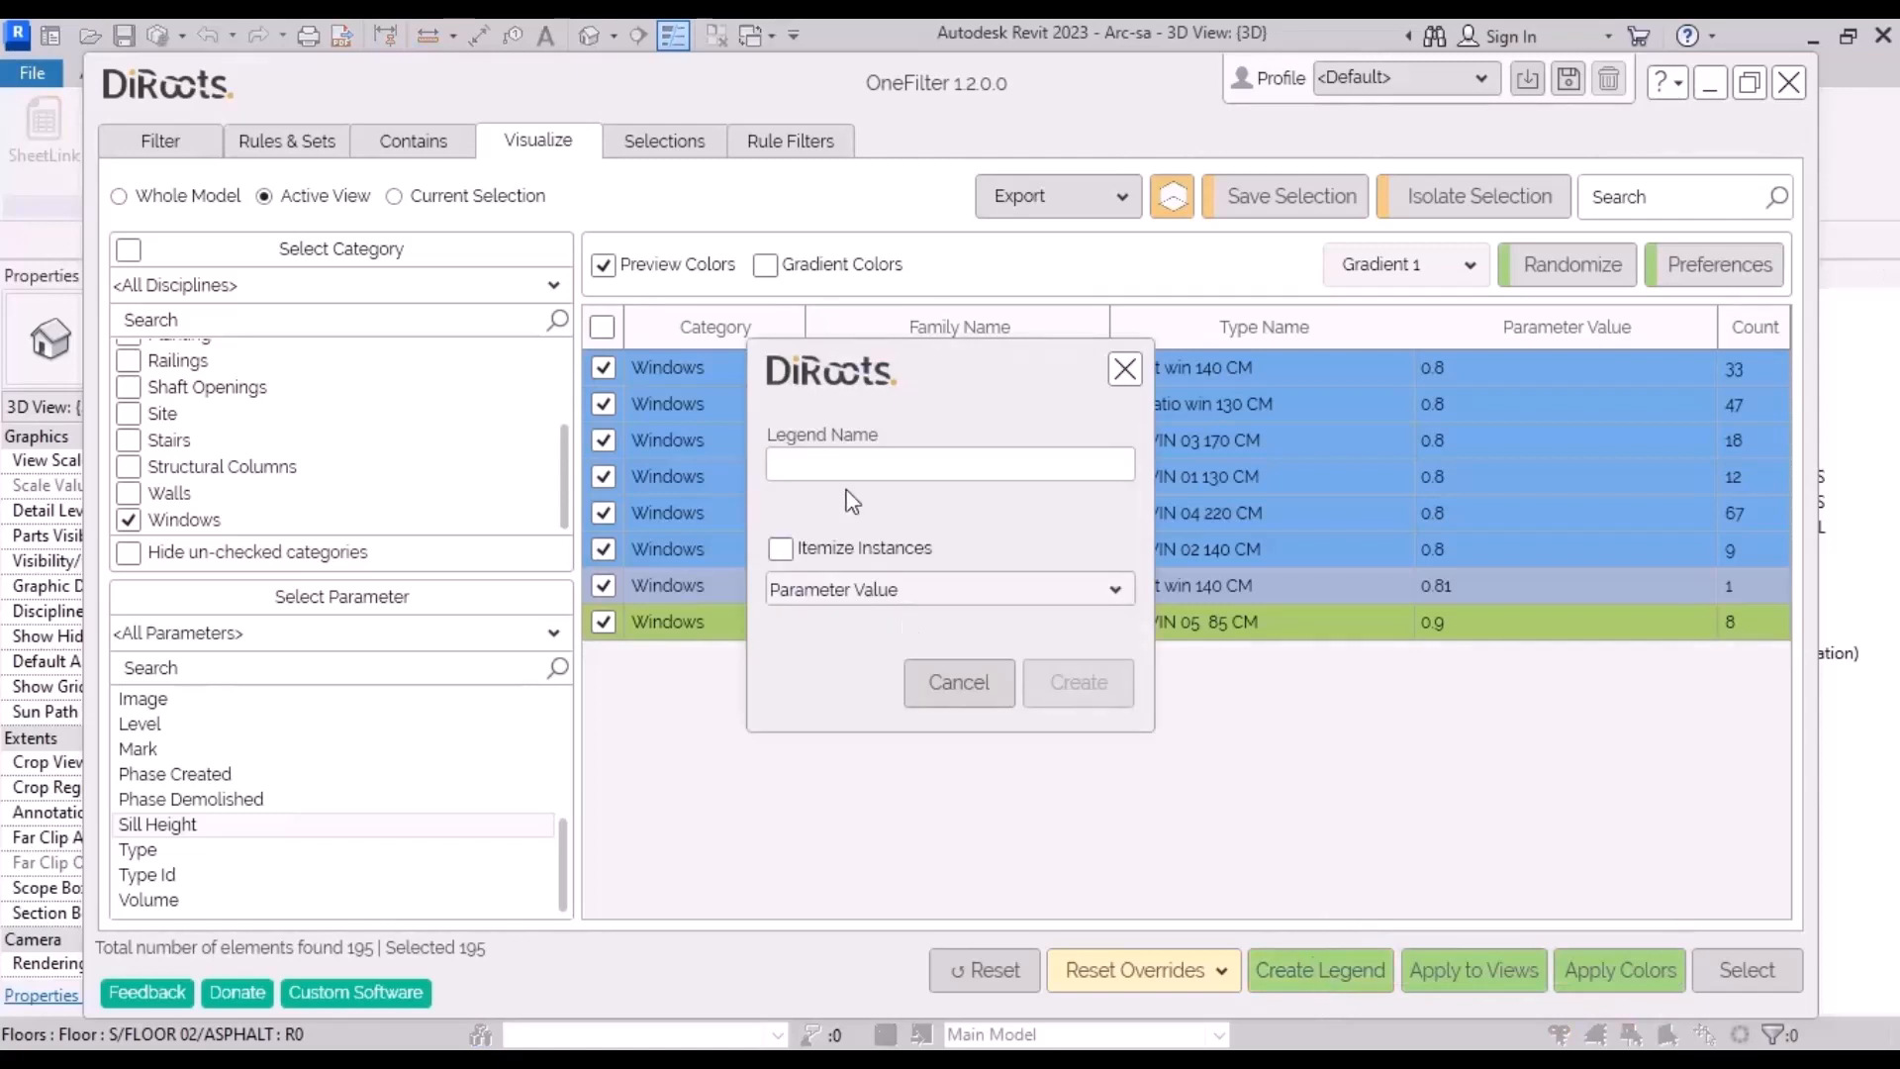
left_click(847, 465)
type("win")
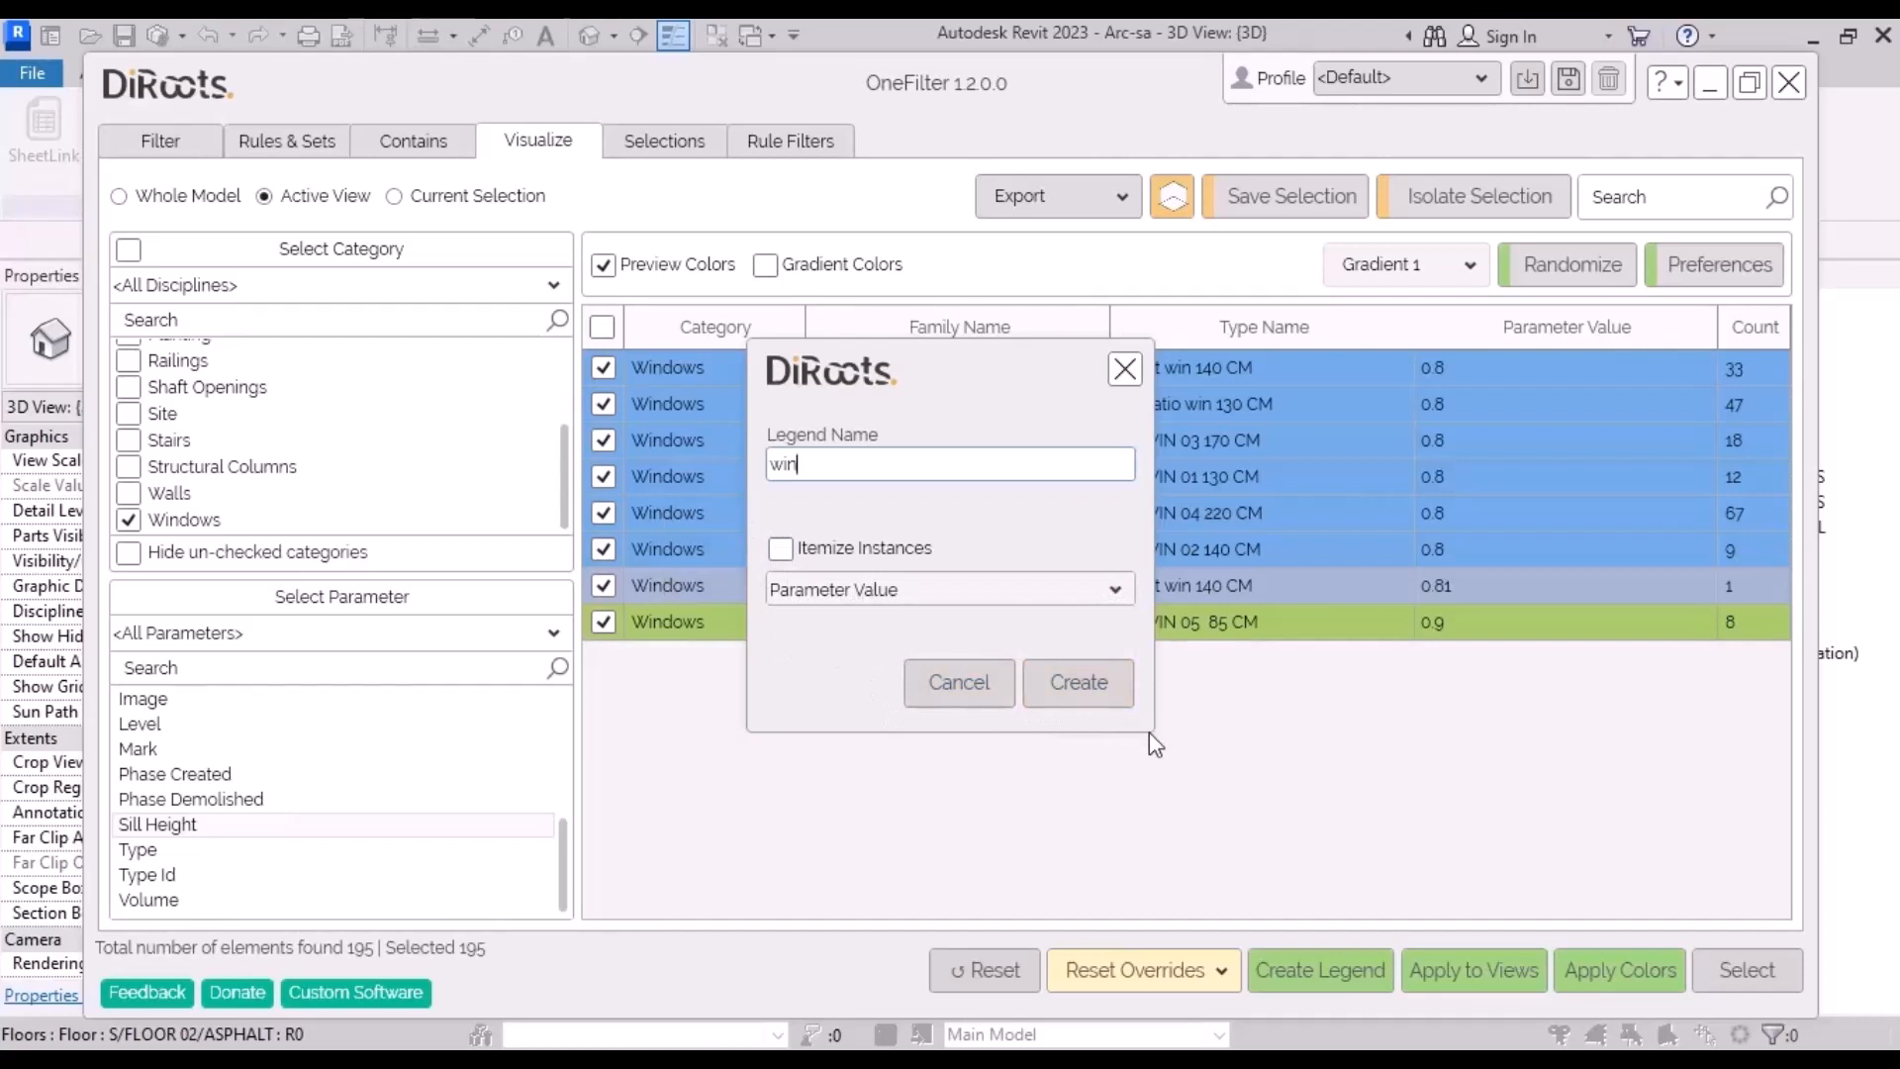
left_click(1077, 693)
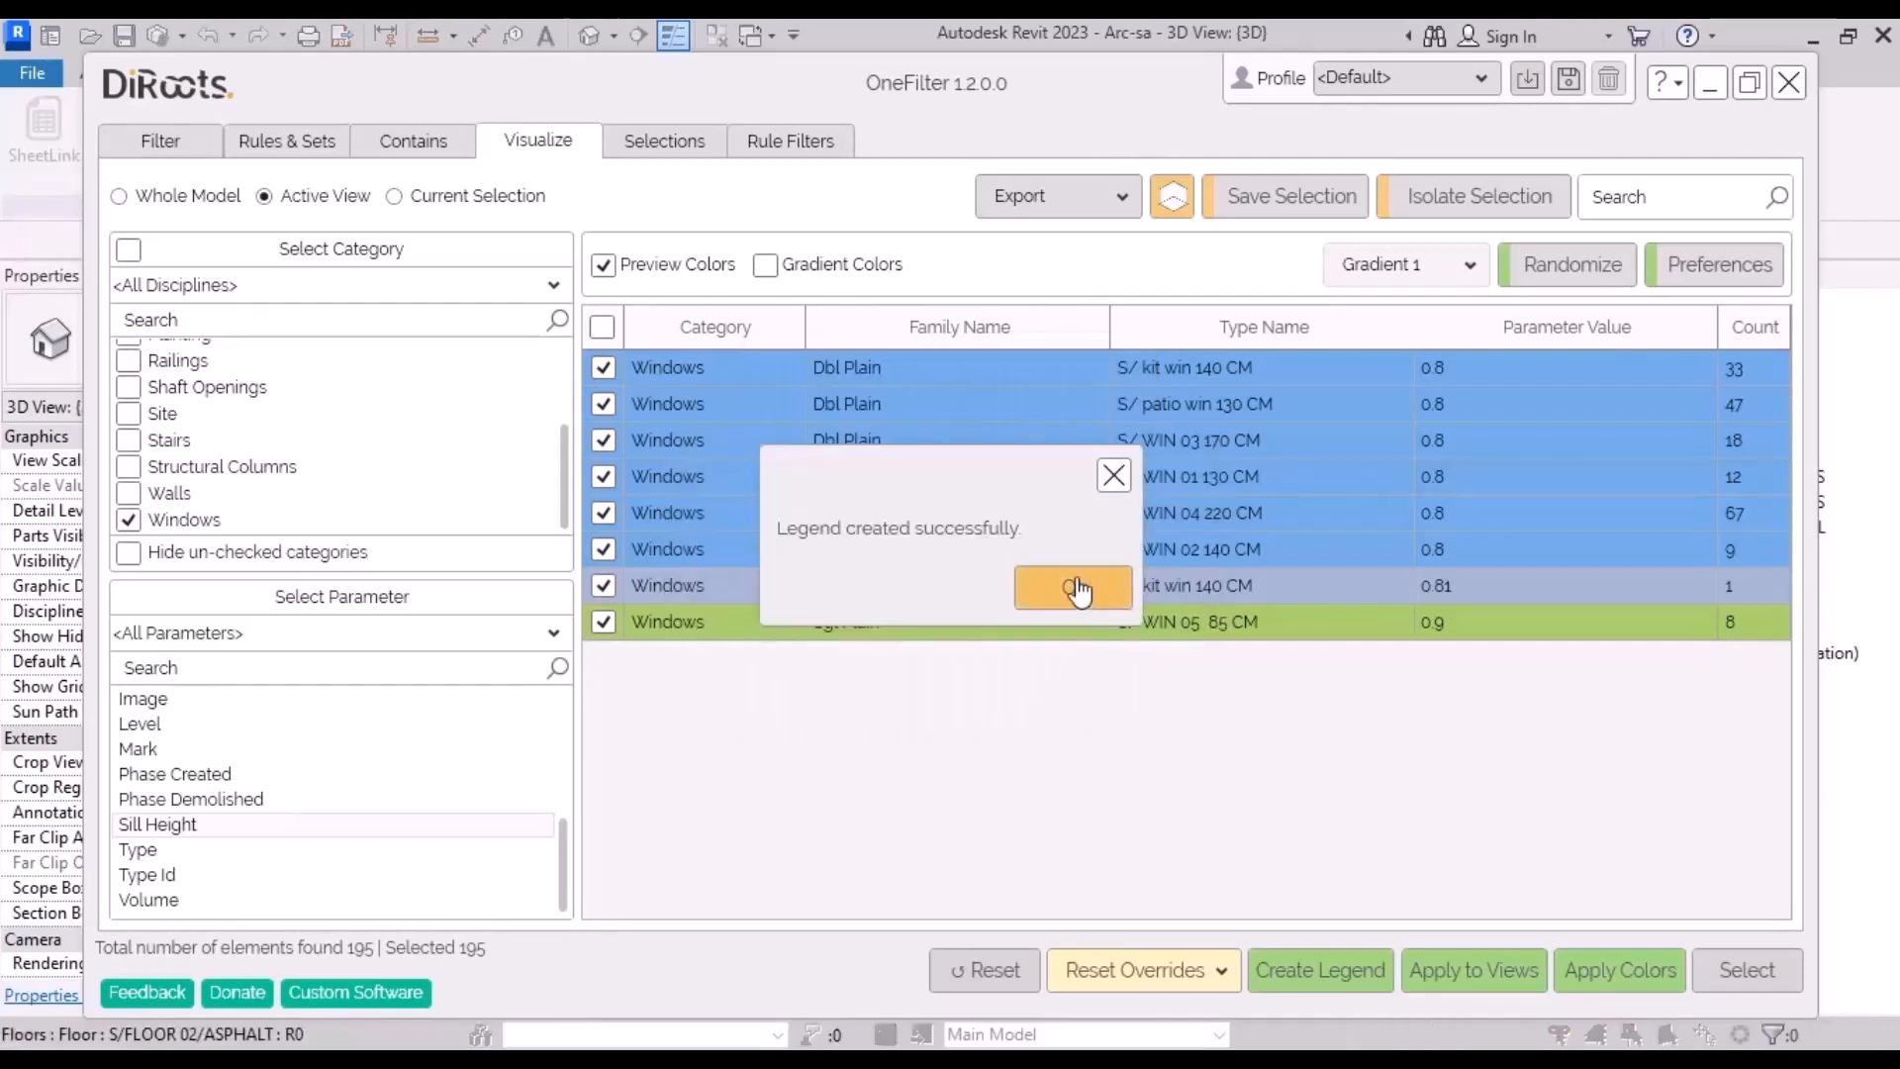
left_click(1077, 591)
Step: Open the win legend view and examine its sill-height values and color swatches, then close OneFilter
left_click(1710, 83)
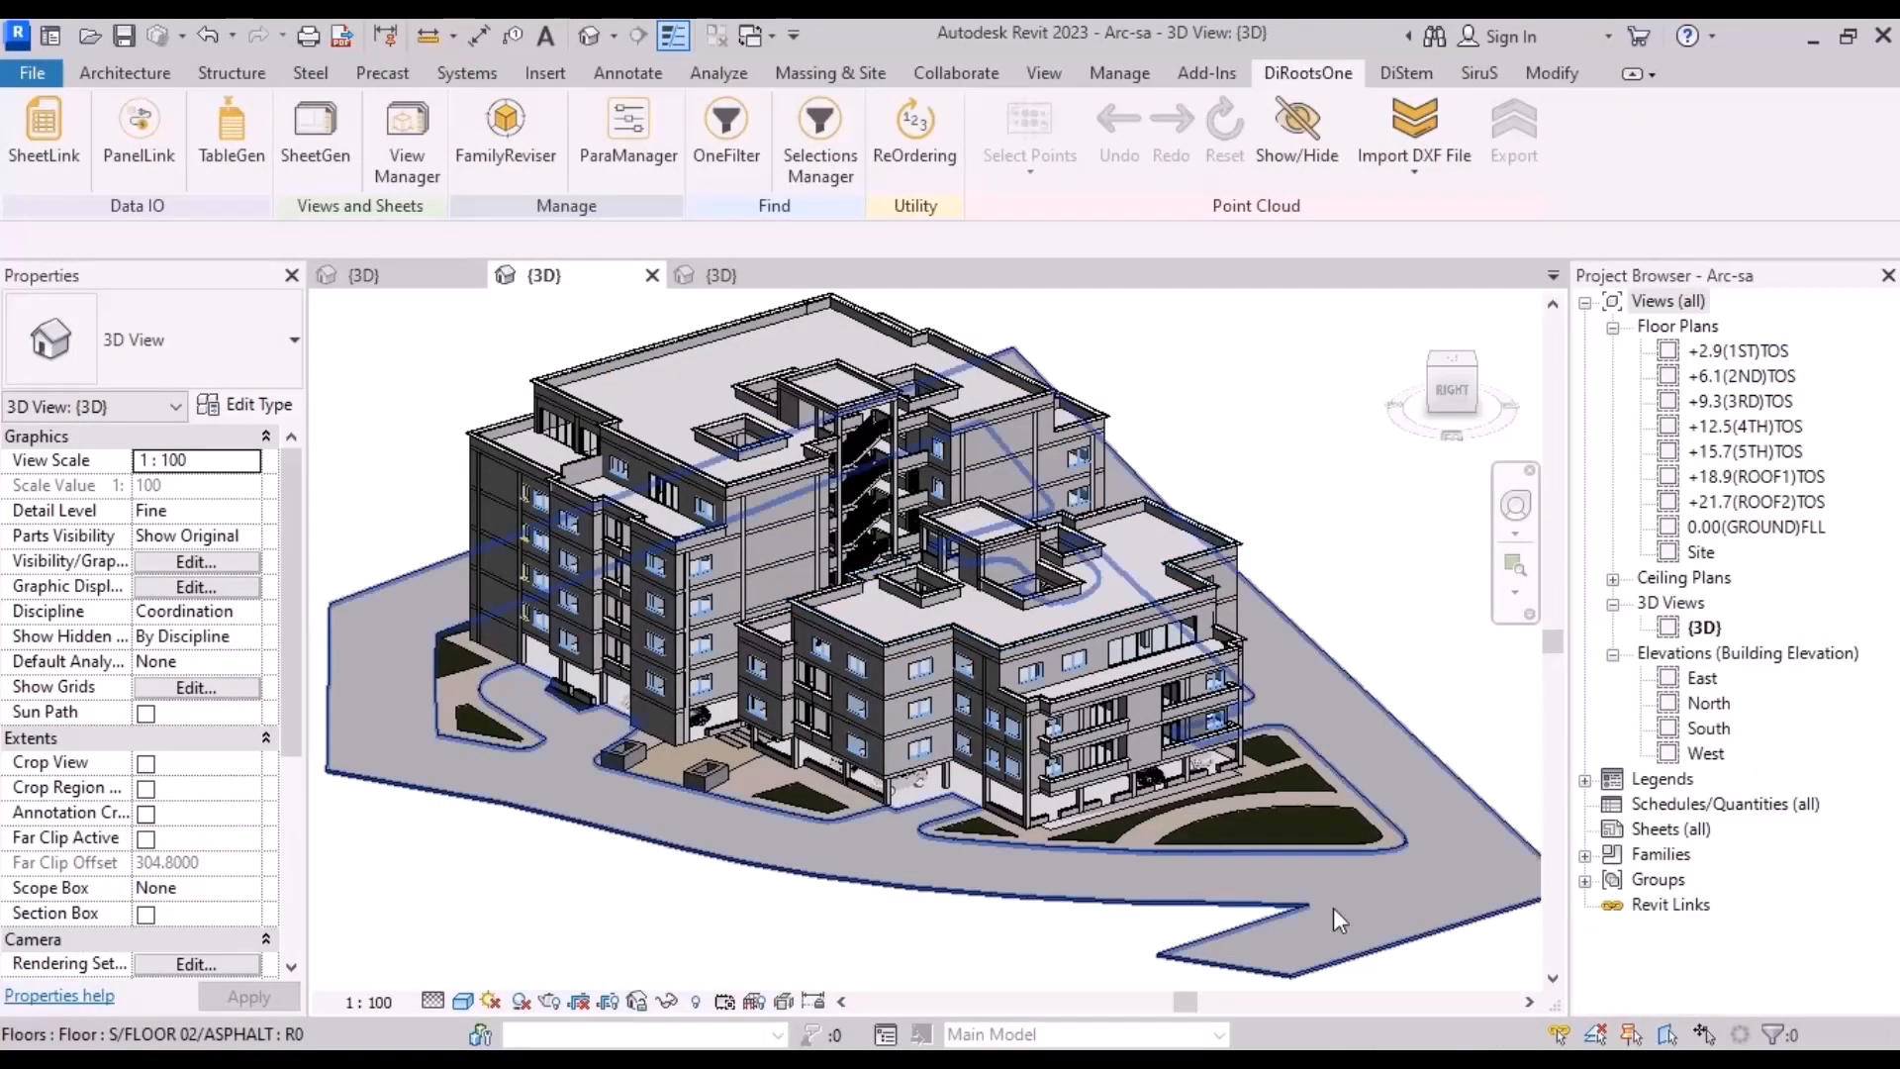
double_click(1653, 781)
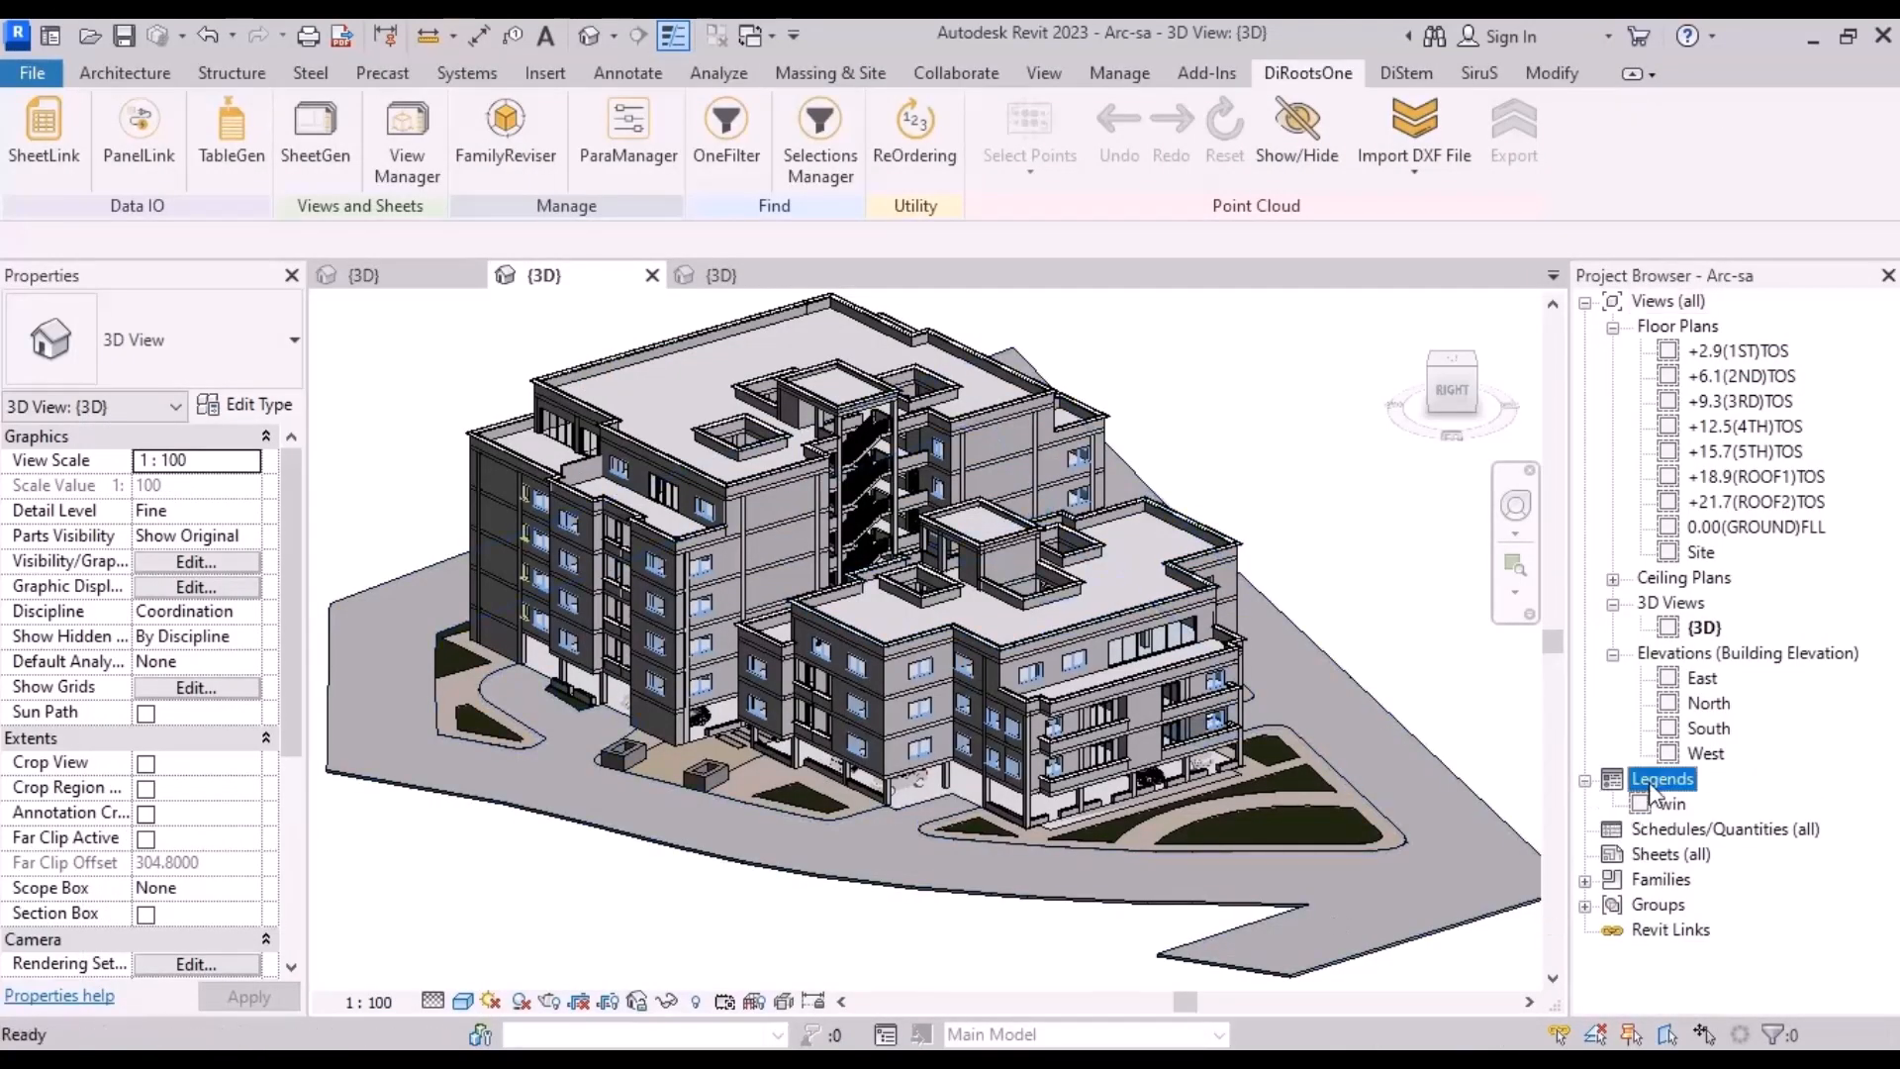
double_click(1672, 804)
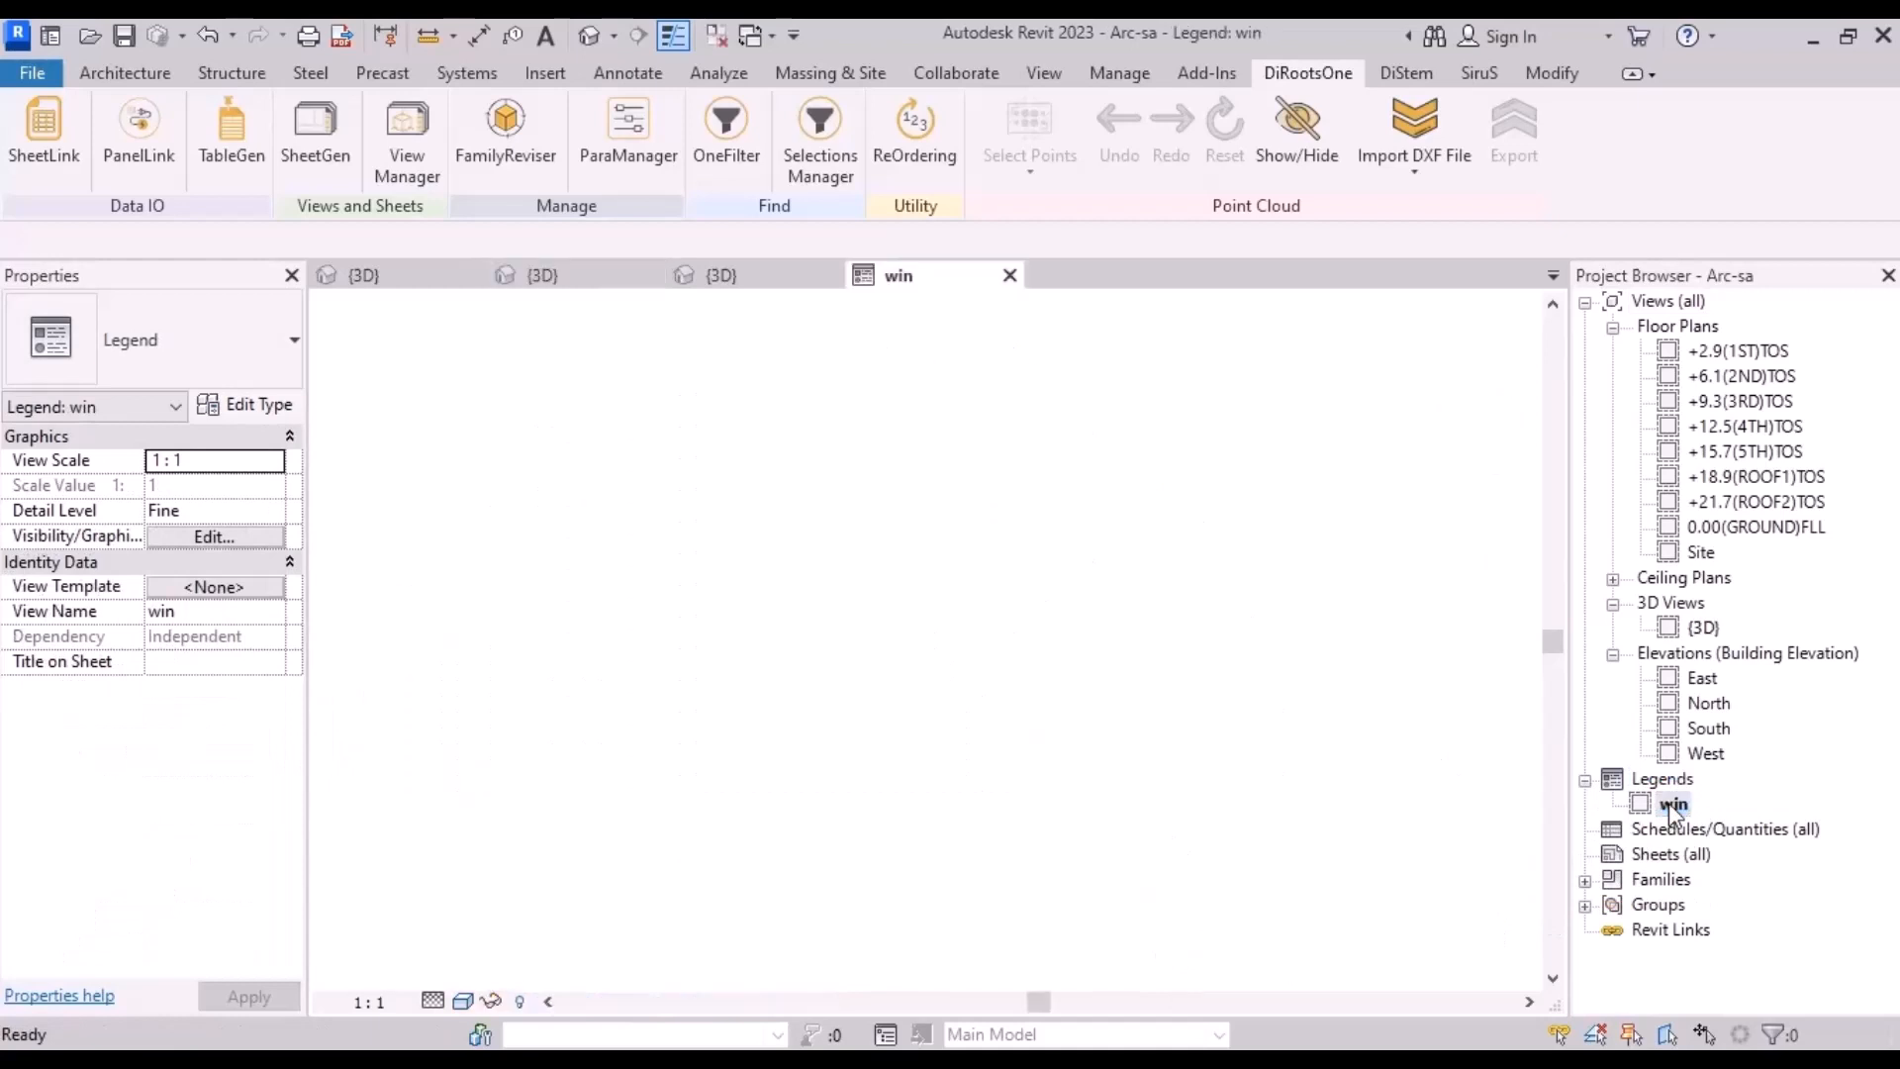
scroll(882, 708, "down", 3)
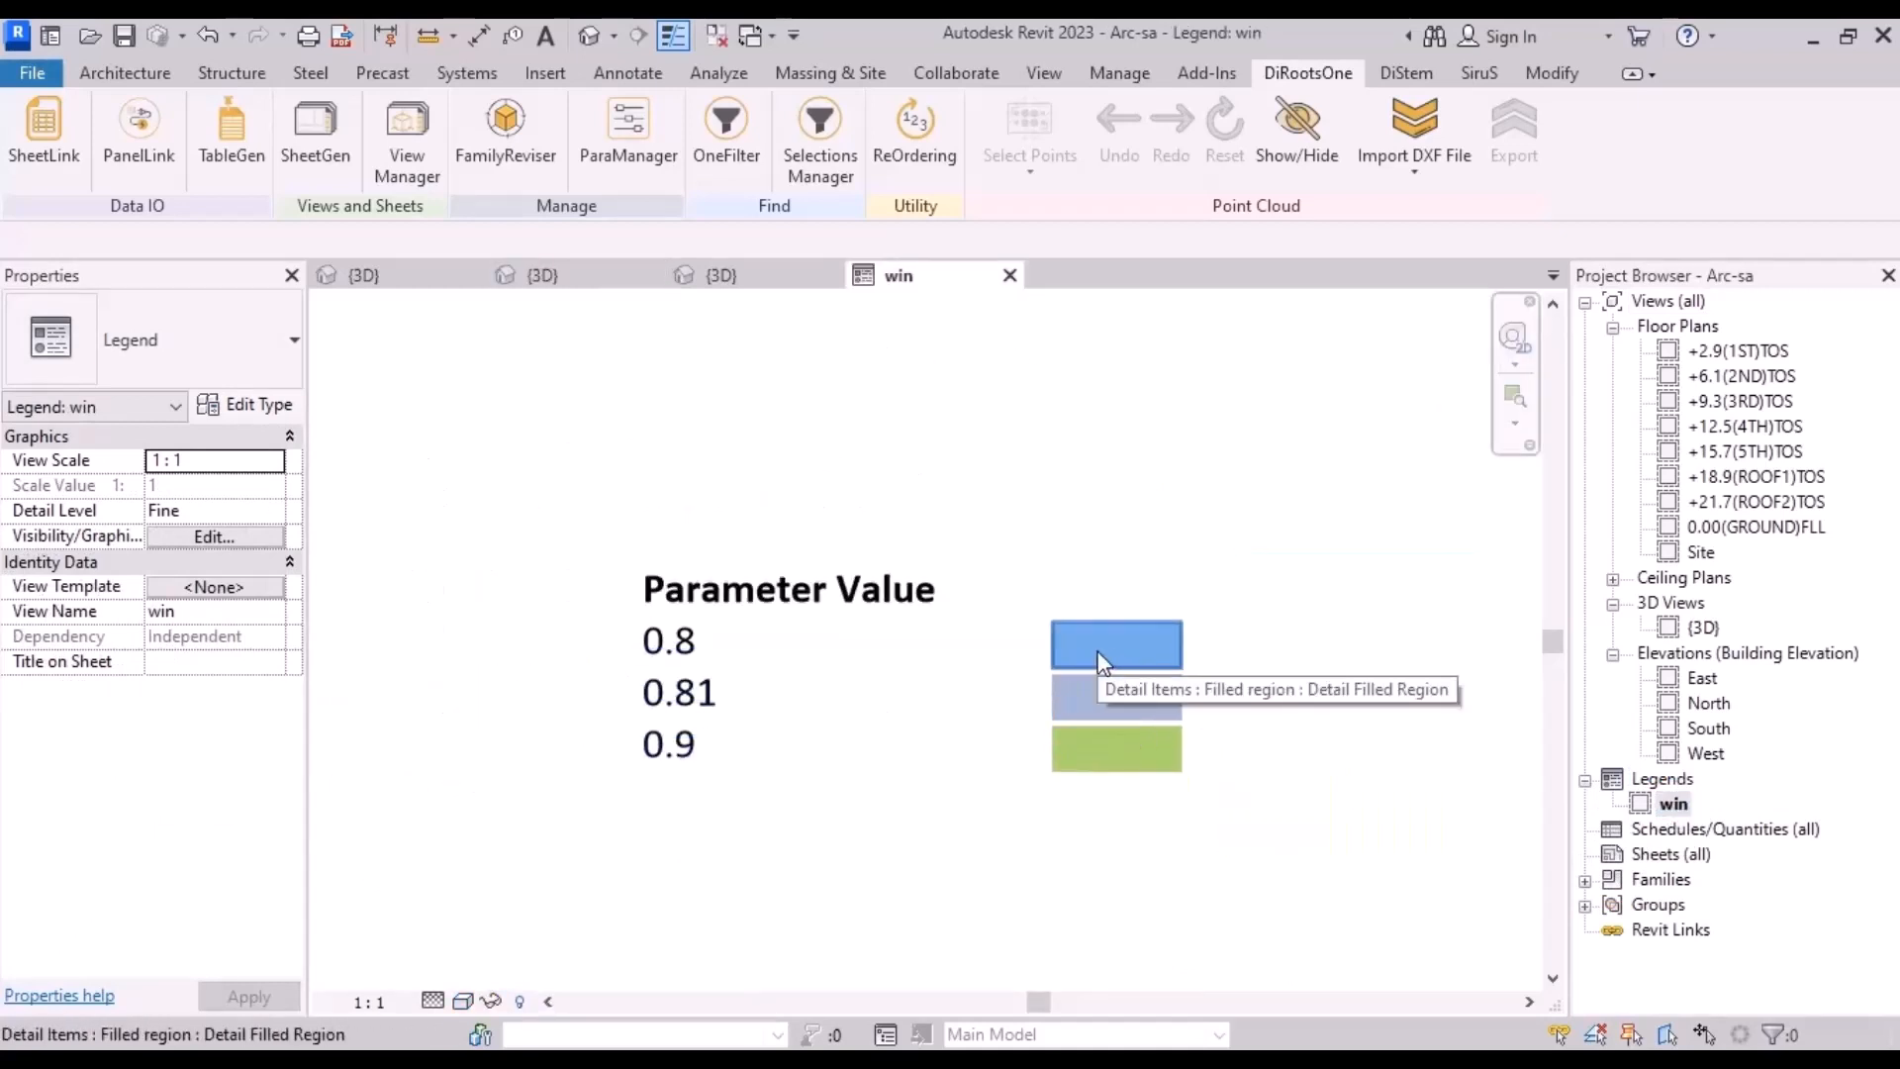
left_click_drag(1073, 737, 656, 657)
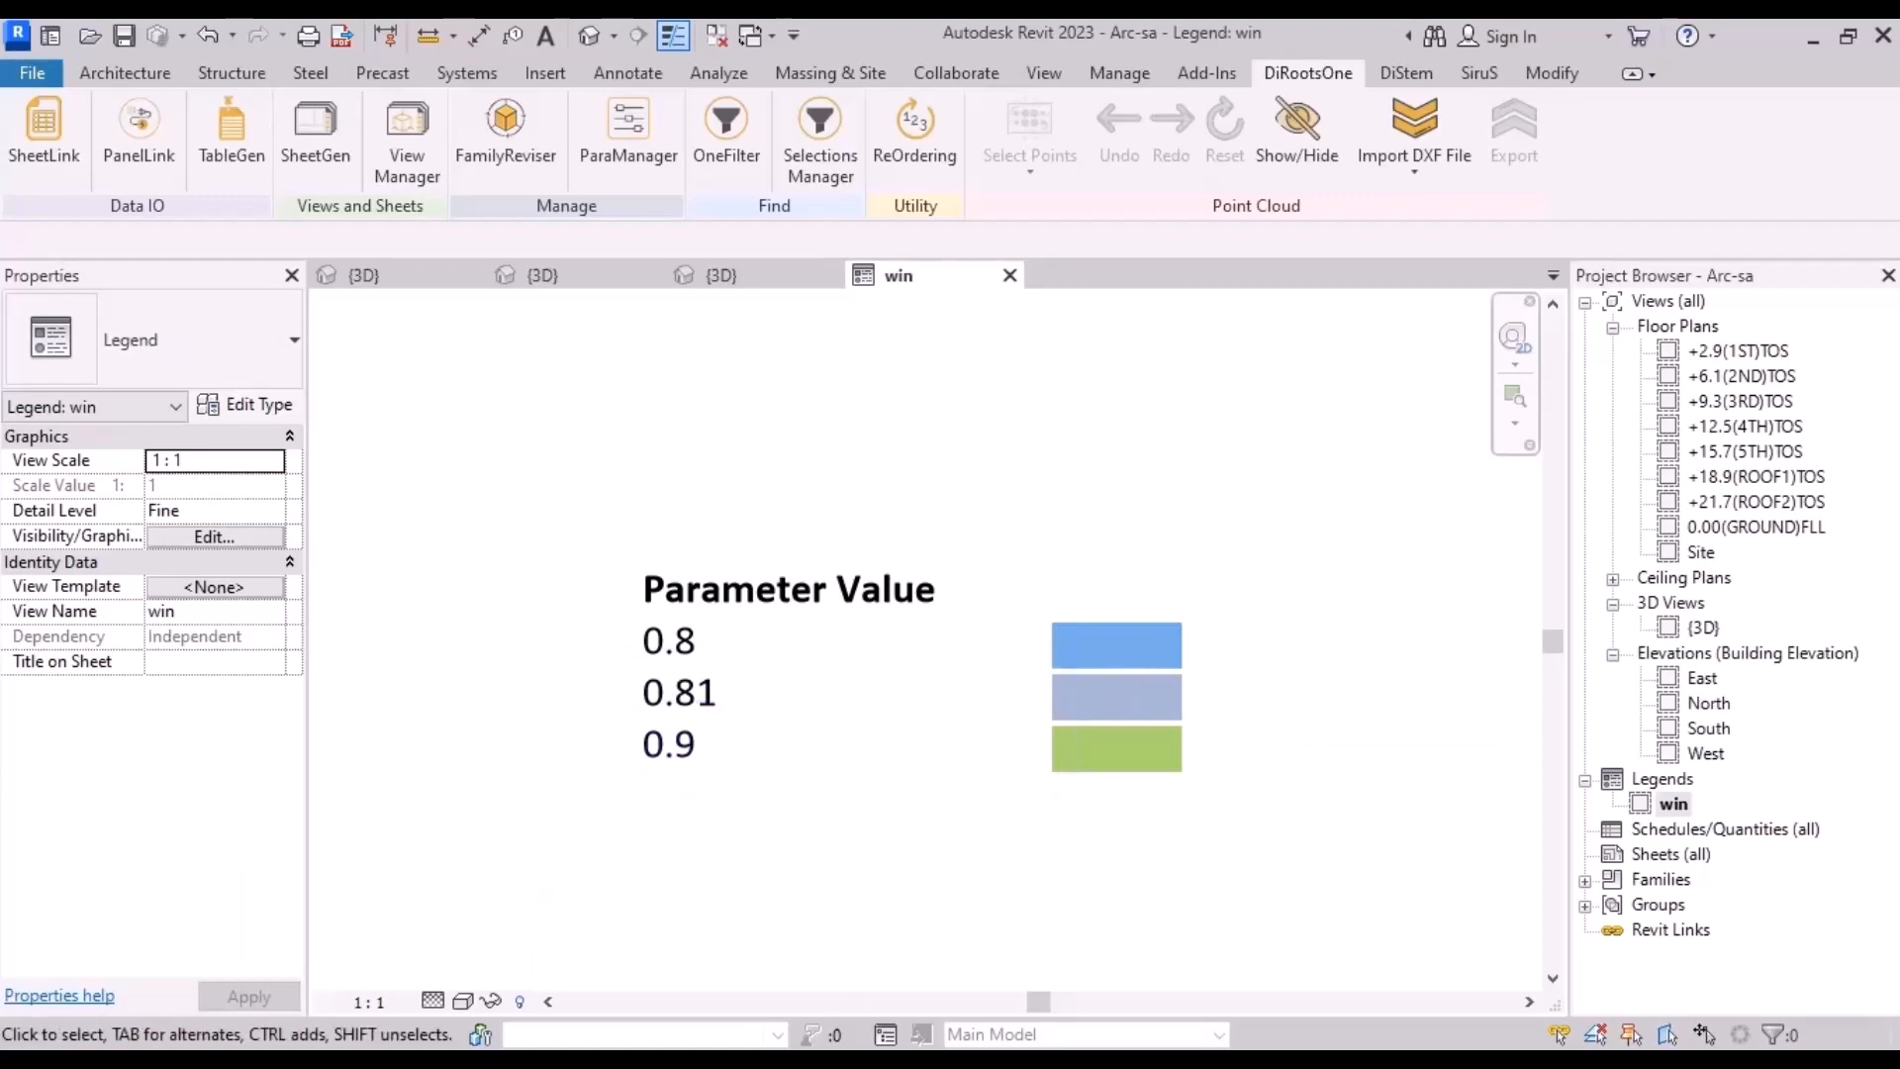
left_click(721, 980)
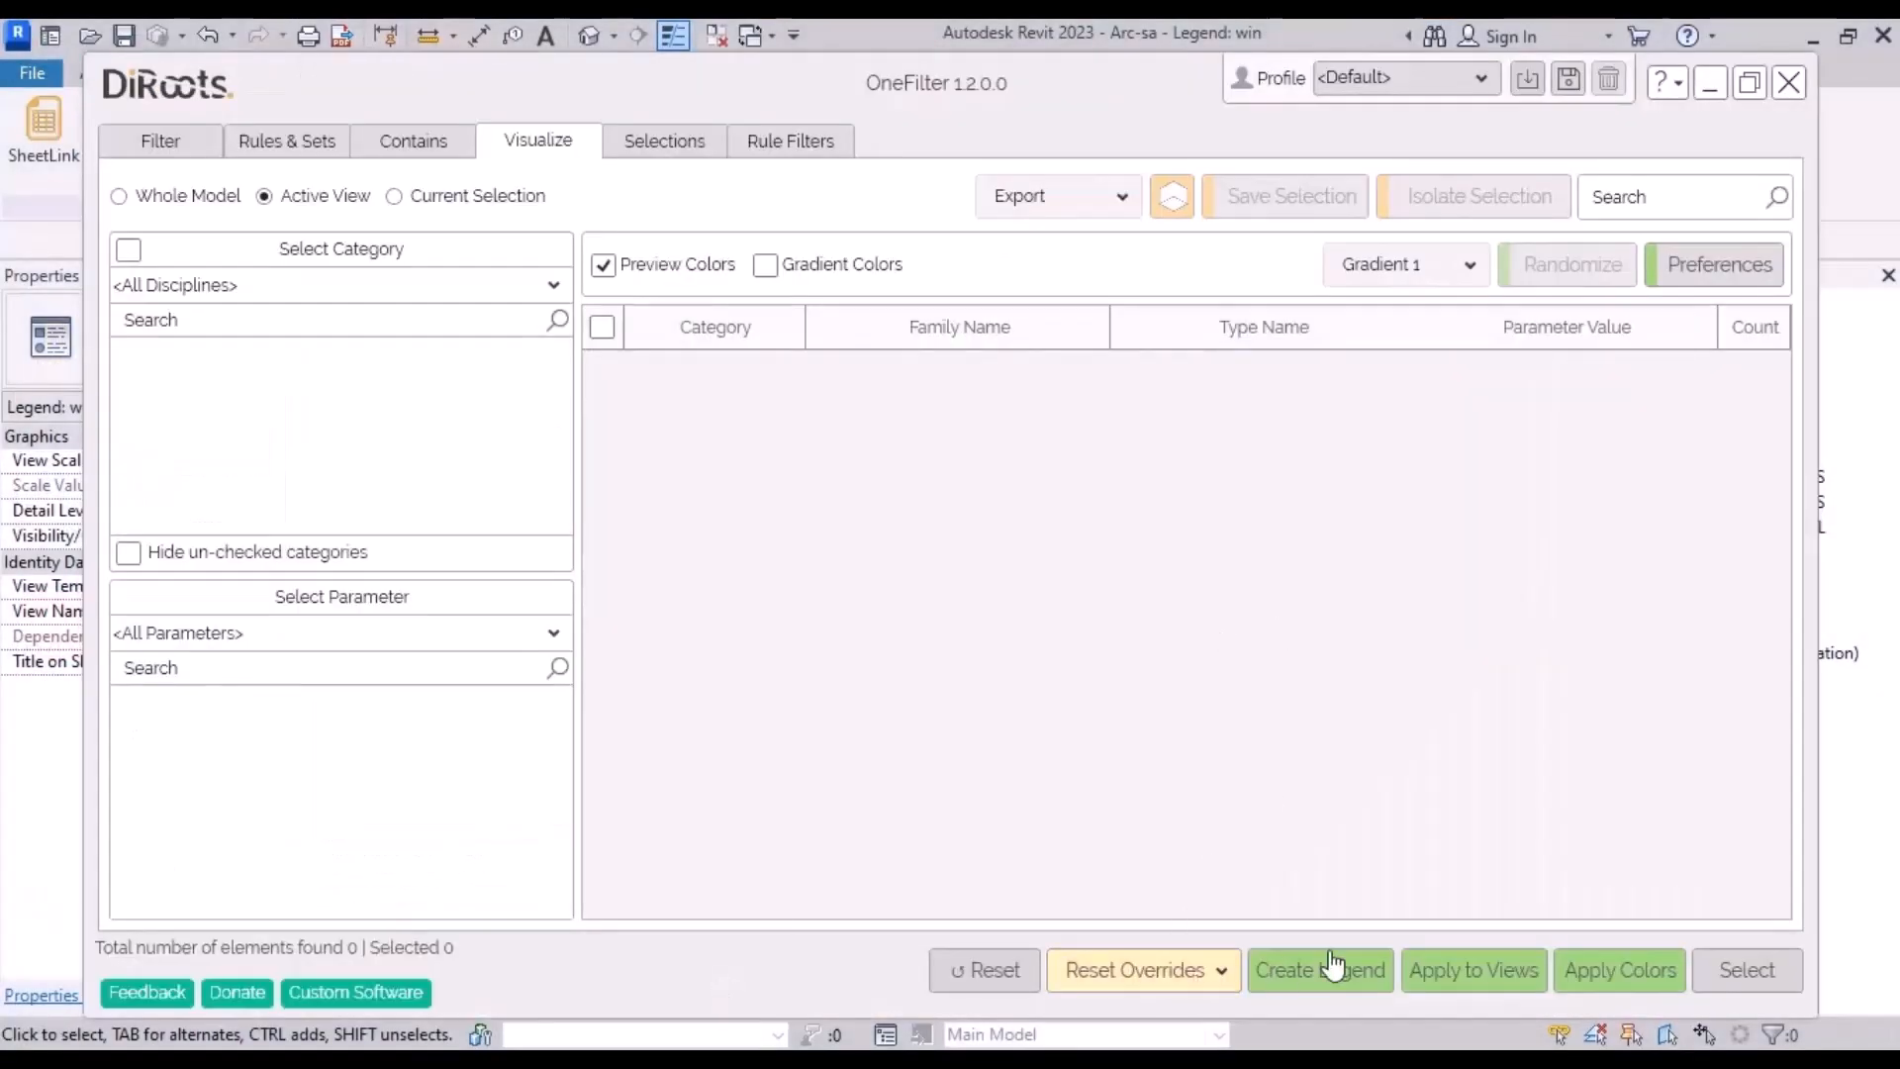
left_click(1791, 83)
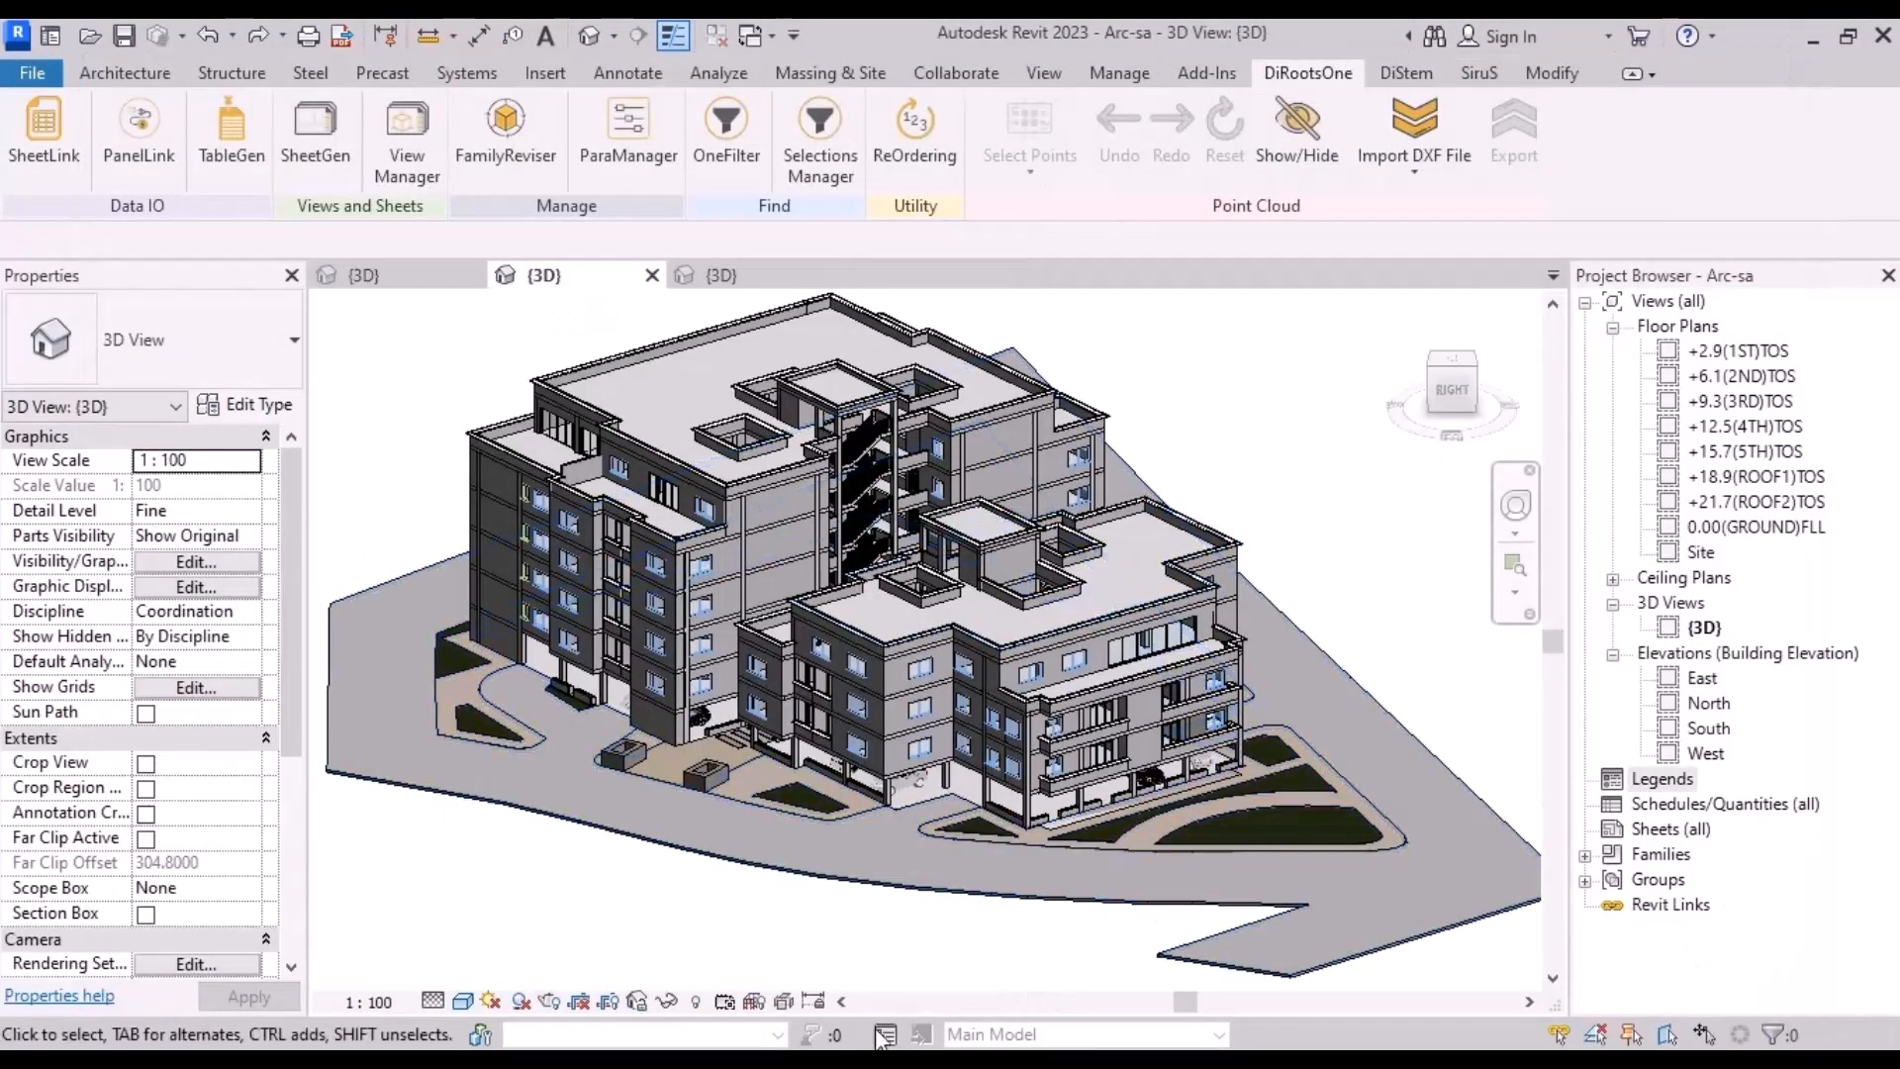
Step: Reopen OneFilter's Visualize function for the active view and list the Windows category by the Sill Height parameter
left_click(718, 156)
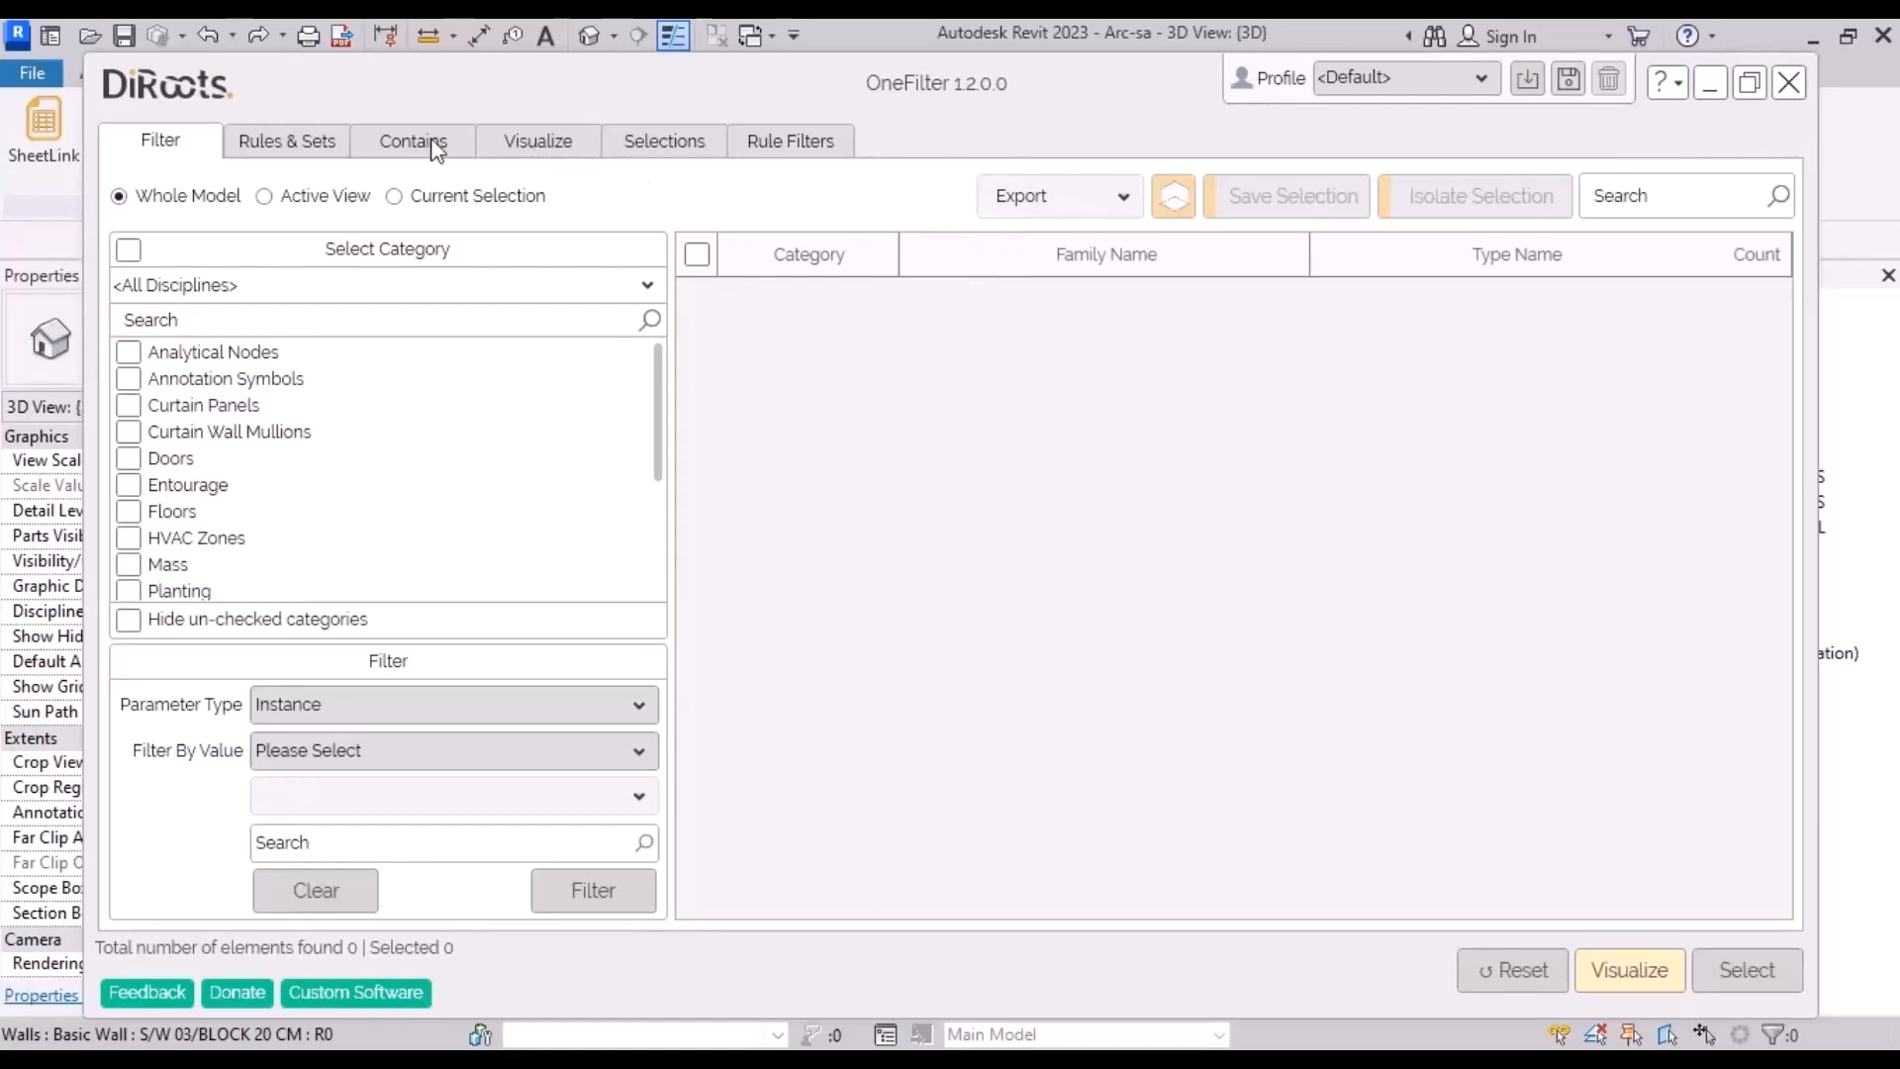
left_click(527, 154)
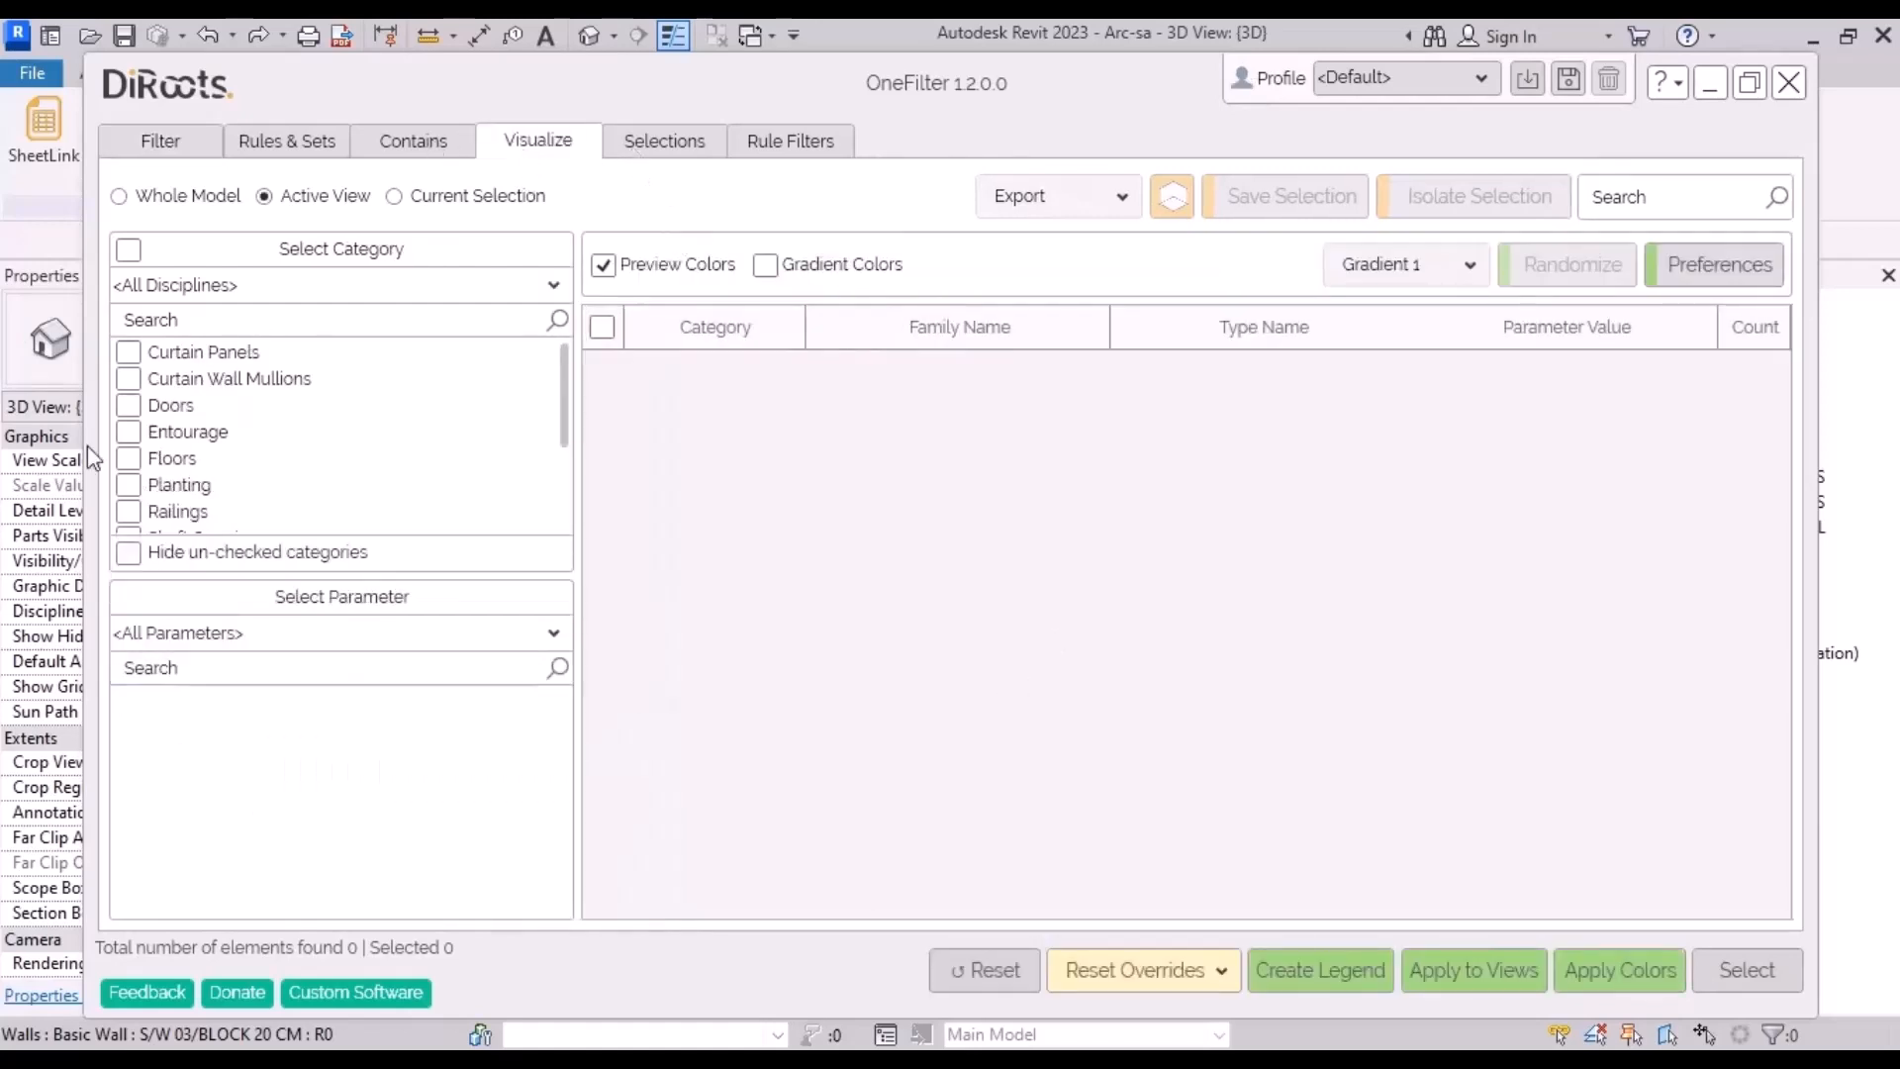
scroll(146, 455, "down", 2)
left_click(127, 518)
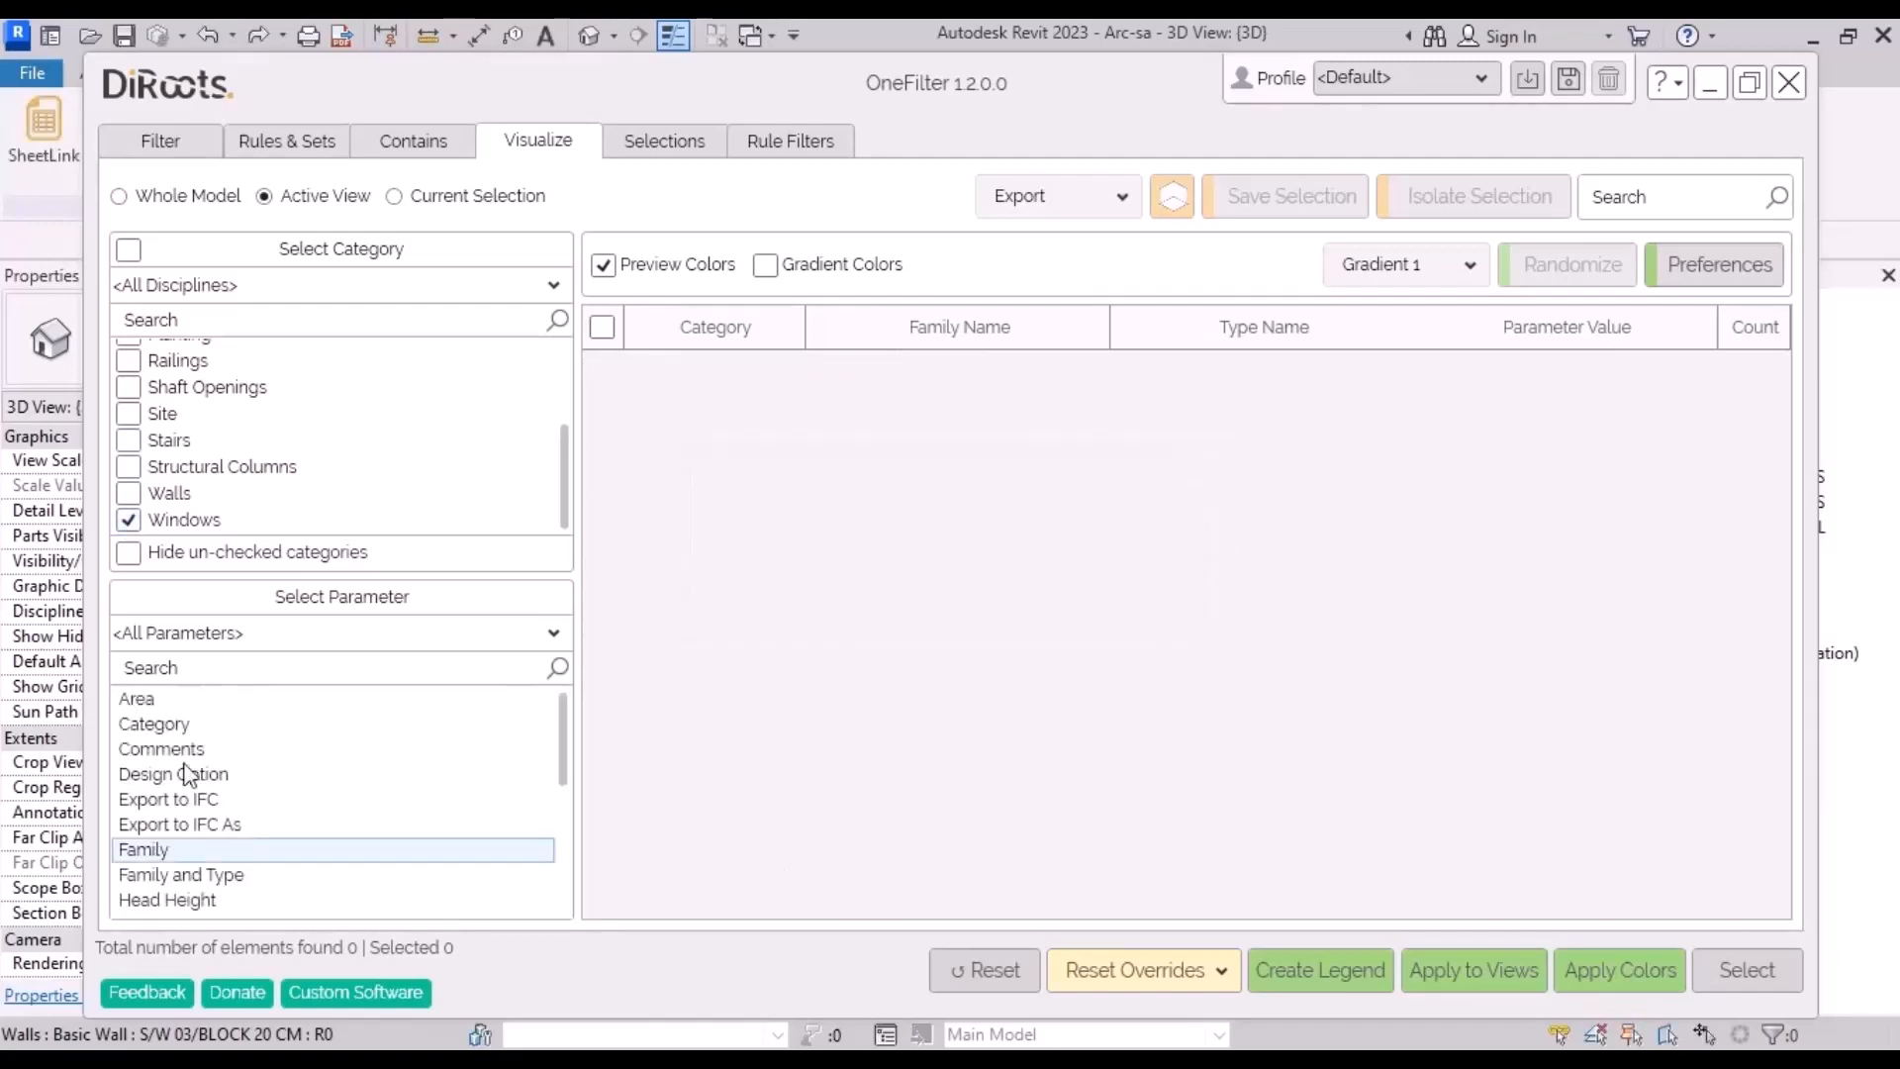
scroll(214, 730, "down", 1)
scroll(216, 733, "down", 2)
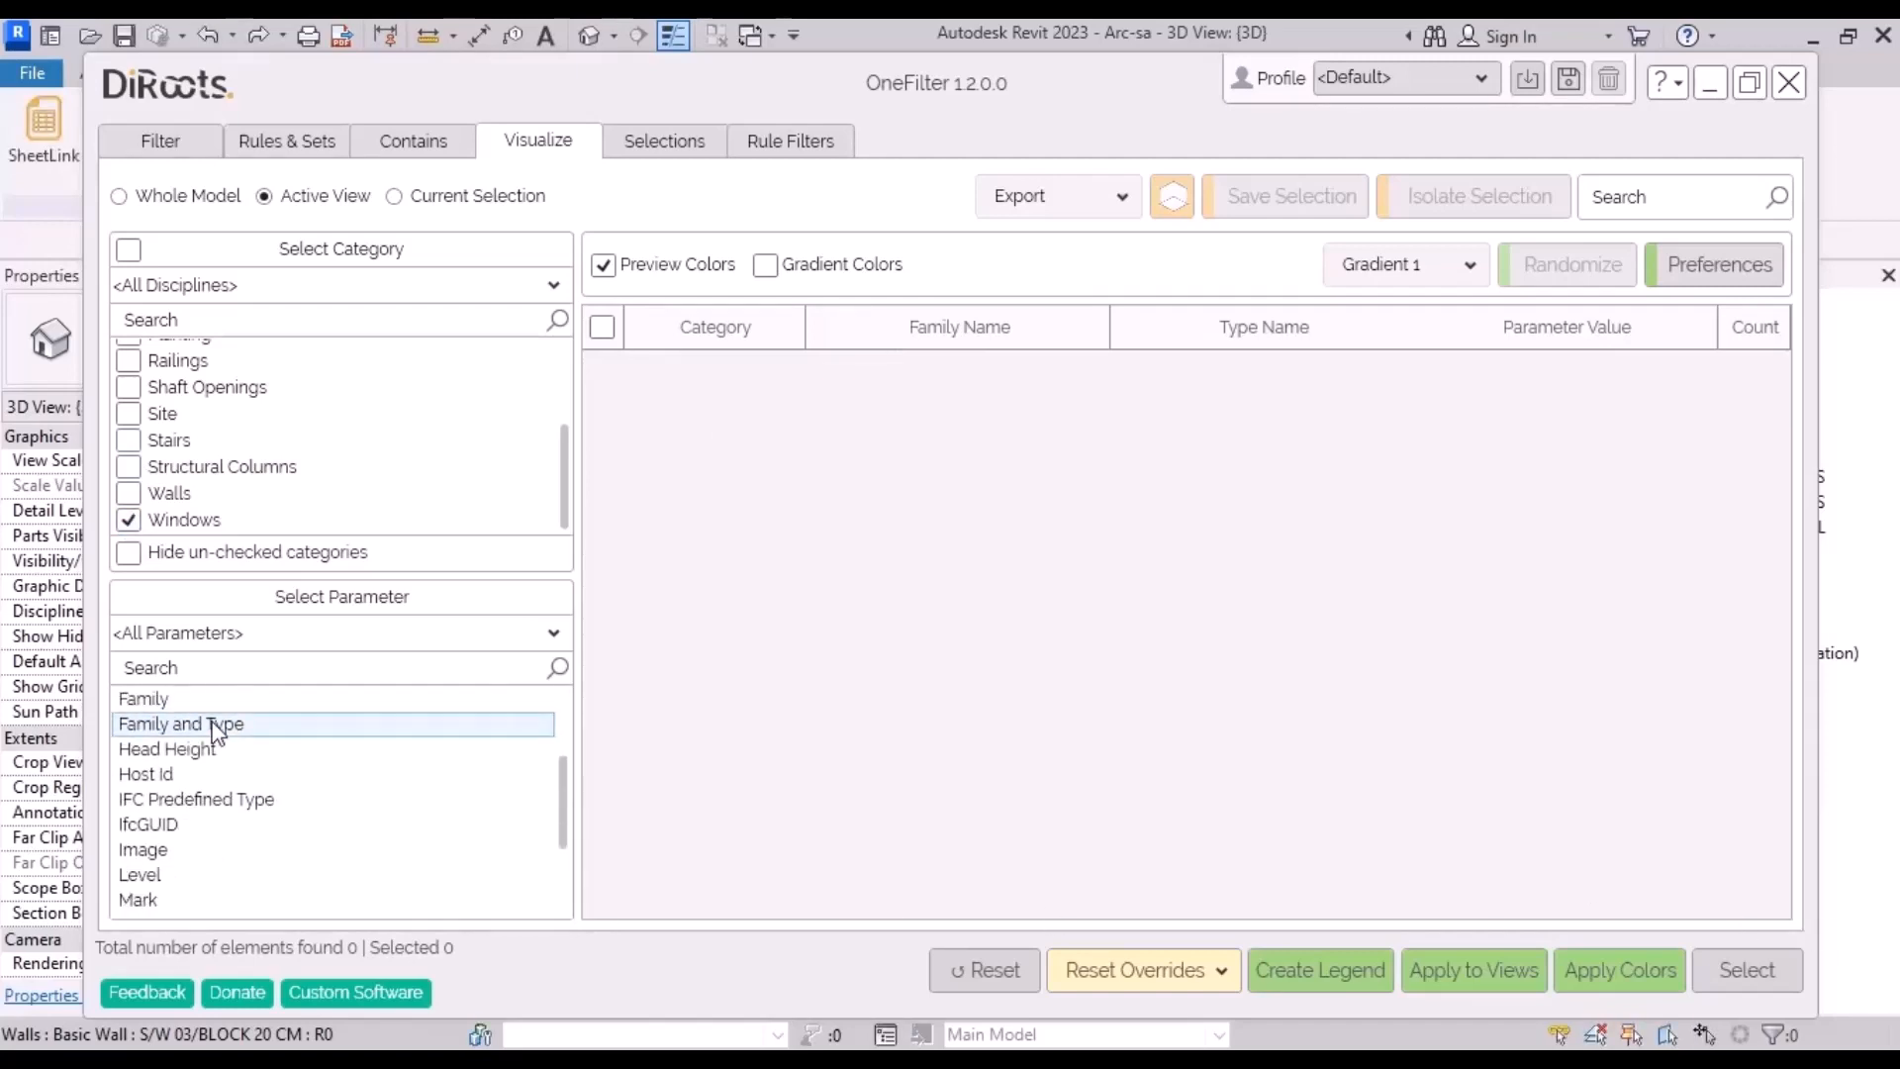
scroll(235, 832, "down", 3)
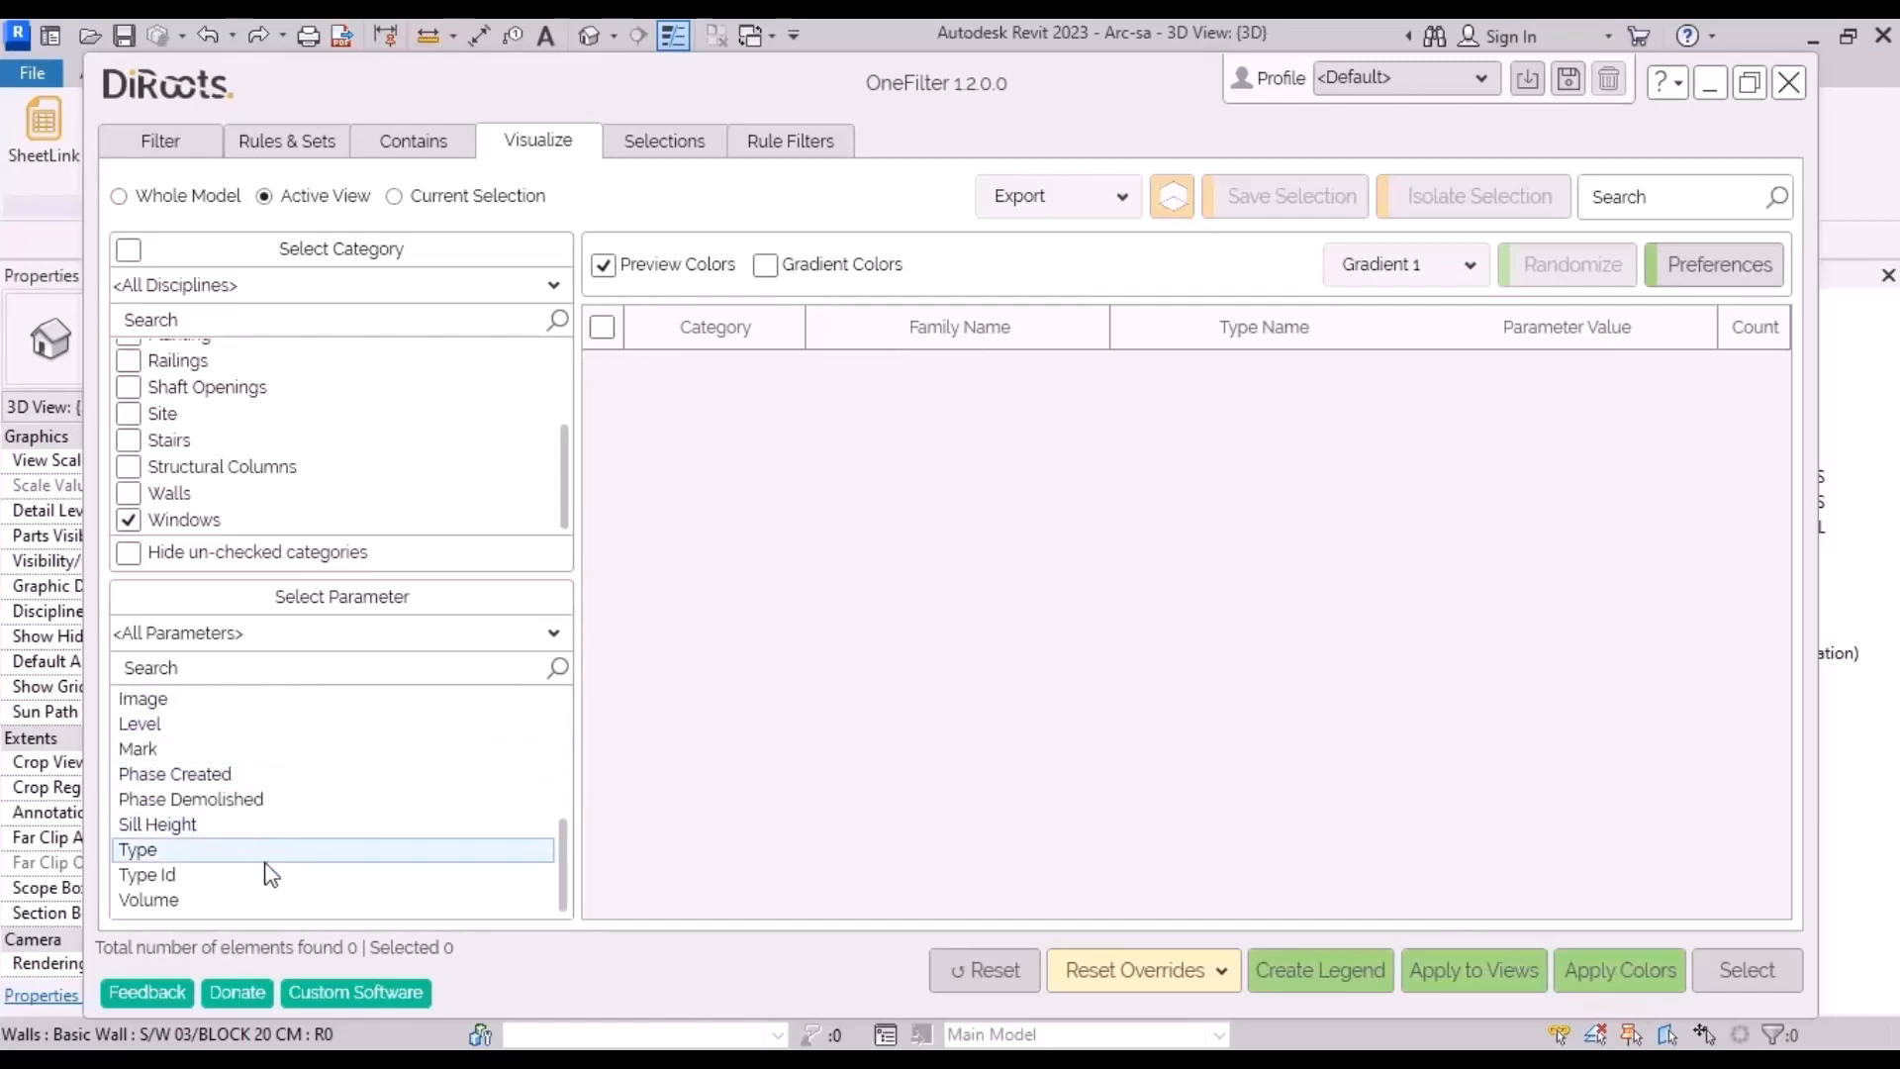
left_click(213, 825)
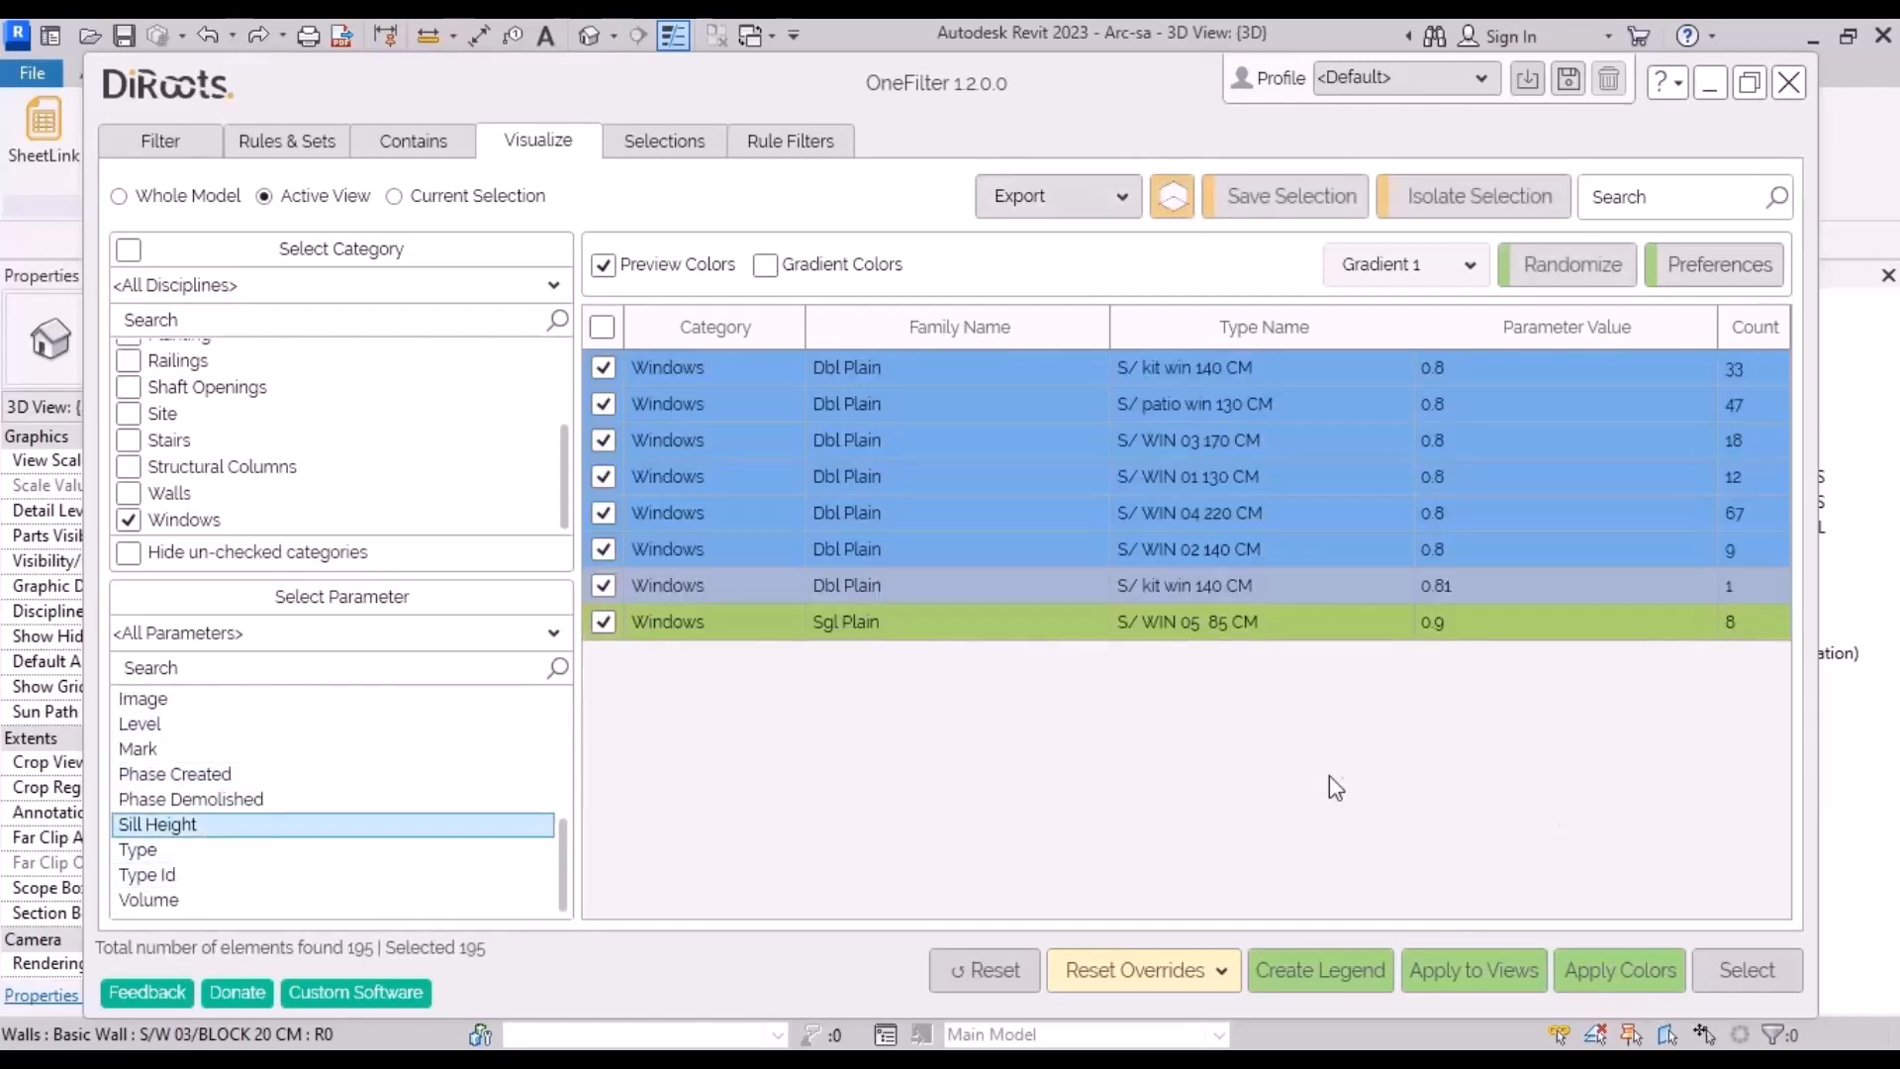
Step: Set up a new color legend with itemized instances, including only the Type Name, Parameter Value and Count columns
left_click(1334, 972)
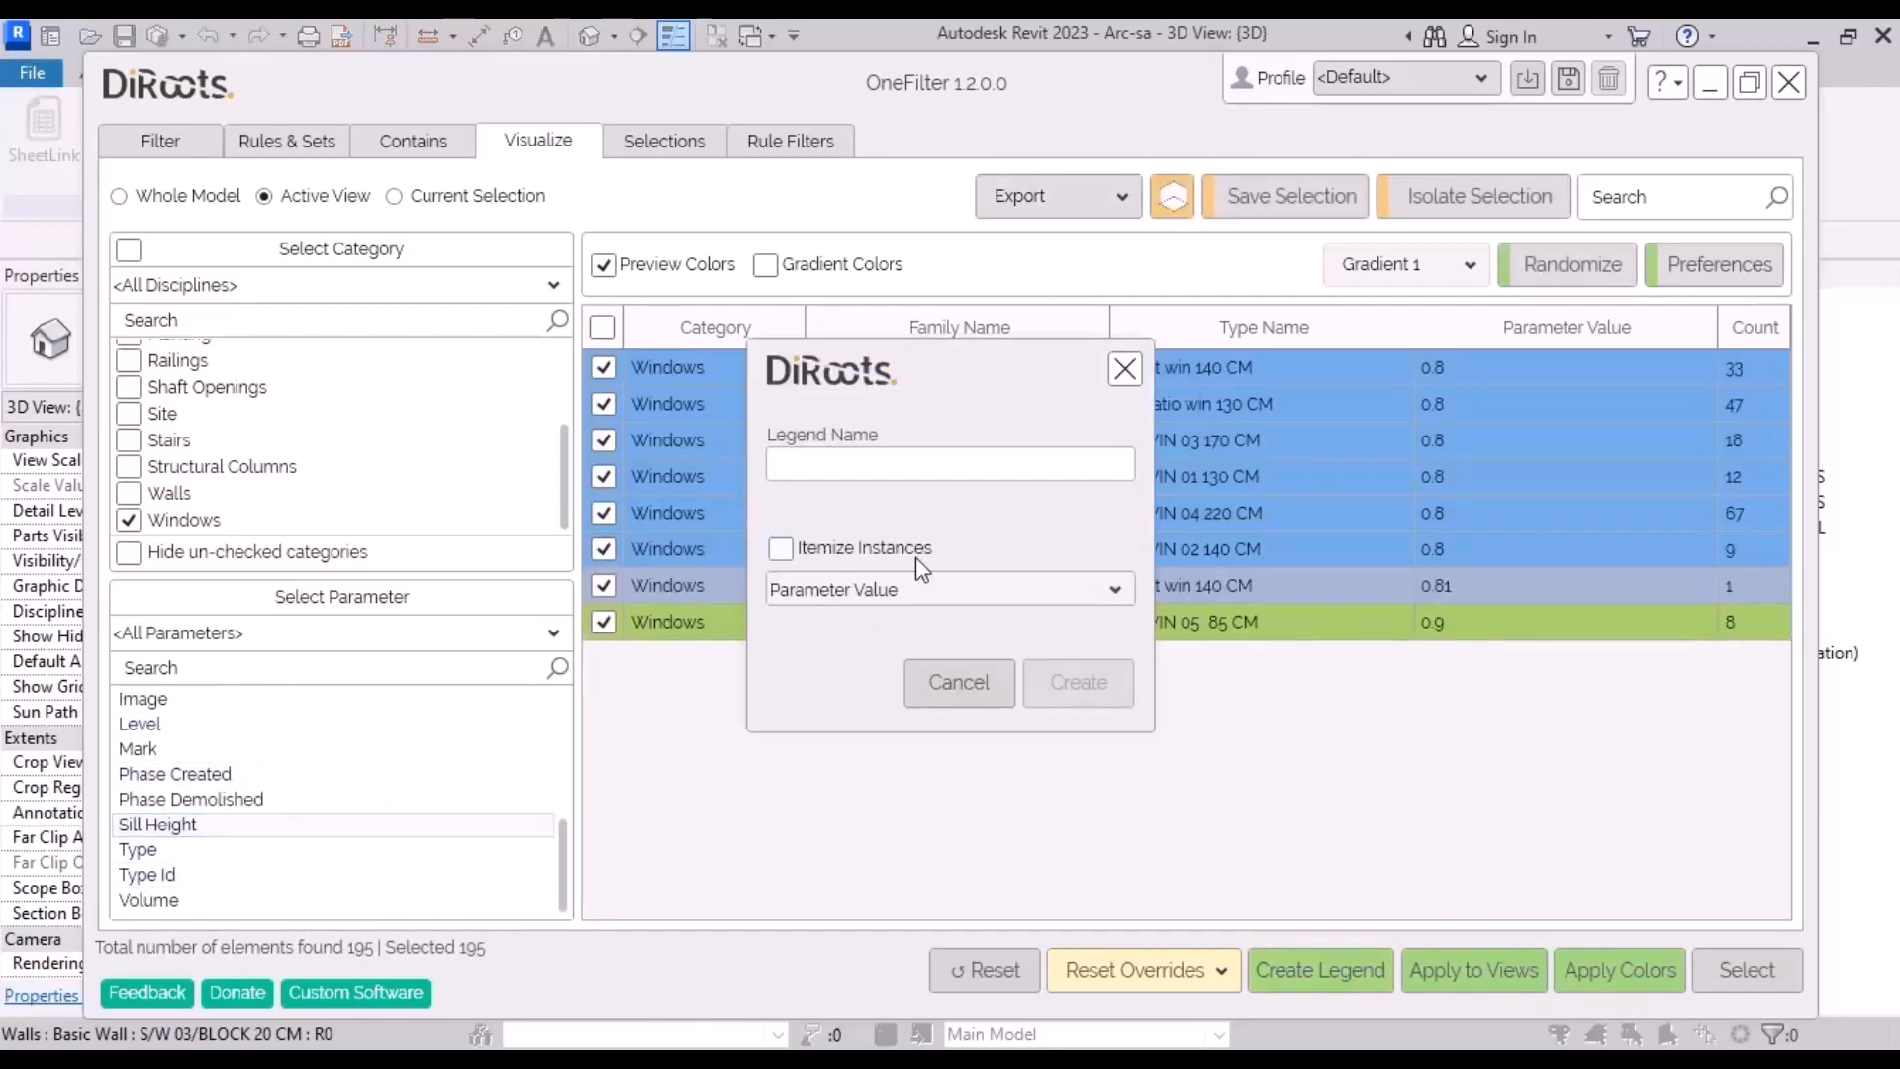
left_click(781, 550)
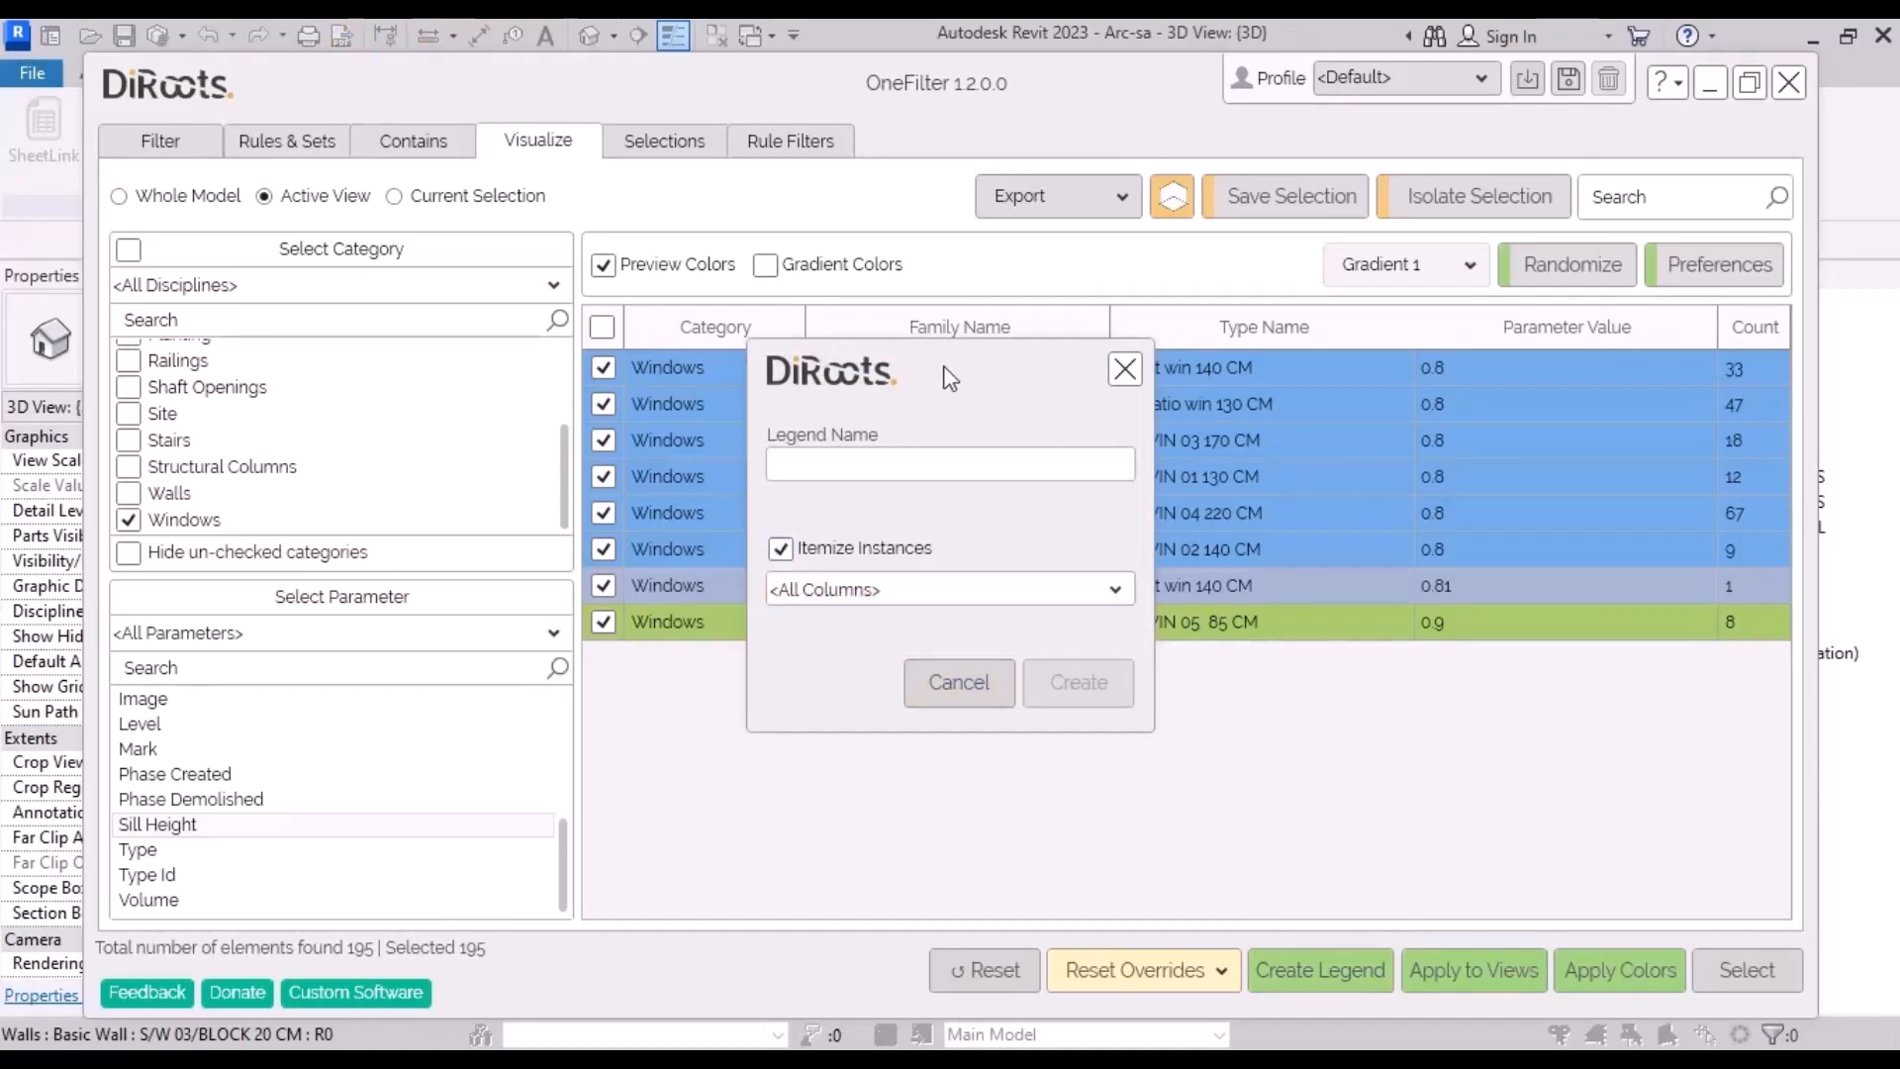
left_click_drag(945, 385, 336, 362)
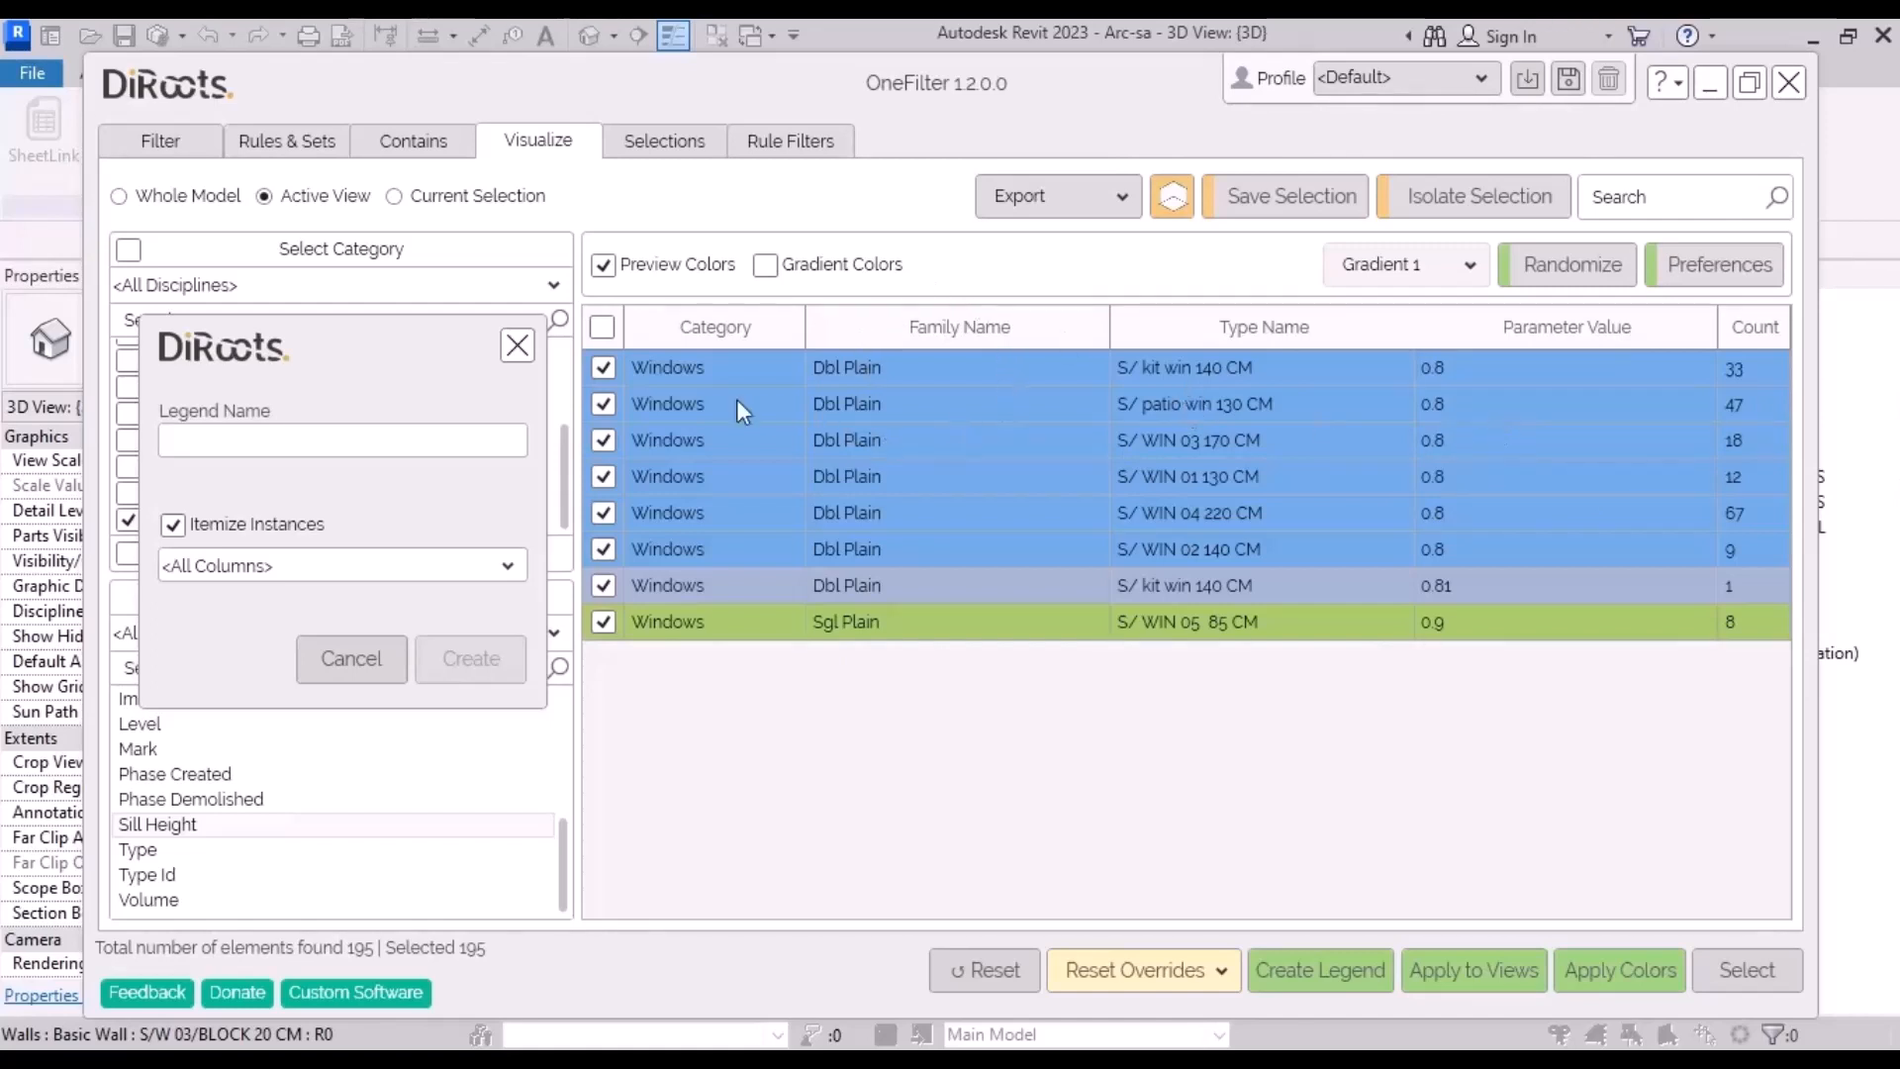
left_click(495, 564)
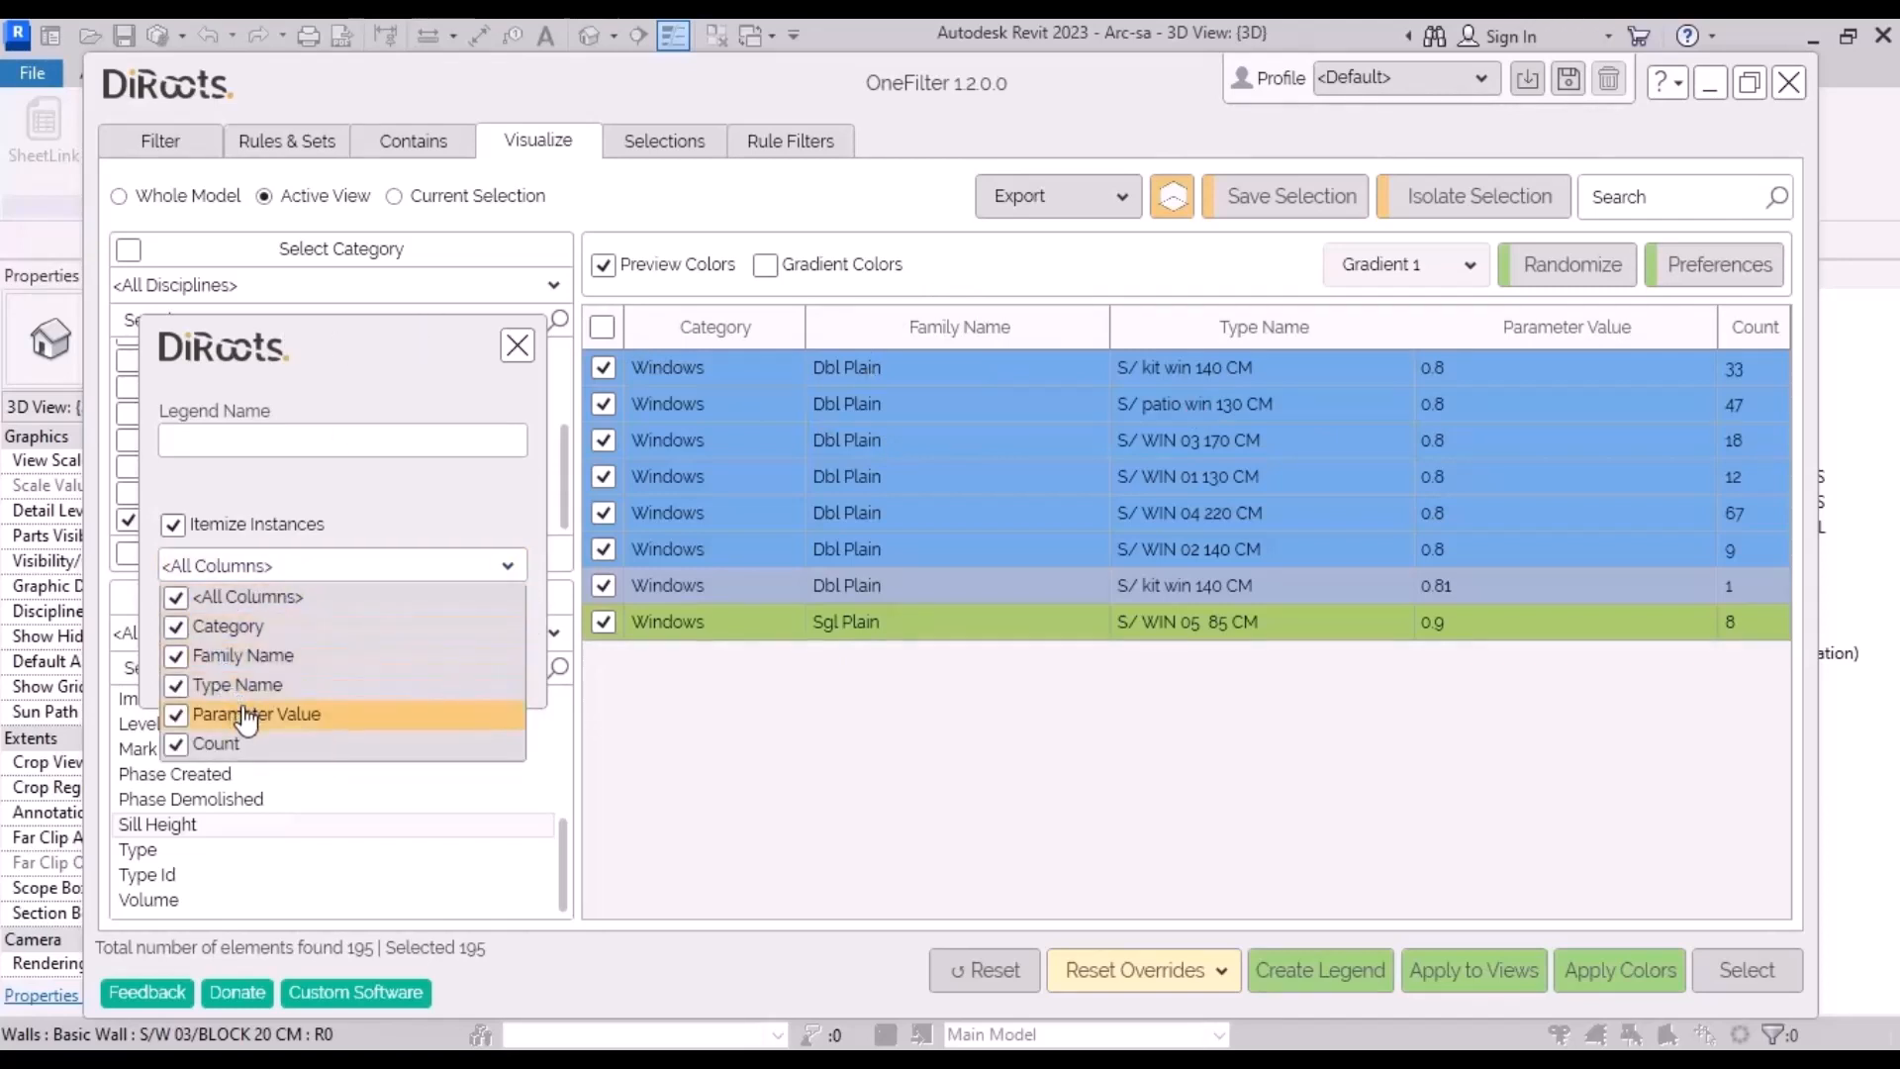
left_click(178, 633)
left_click(177, 657)
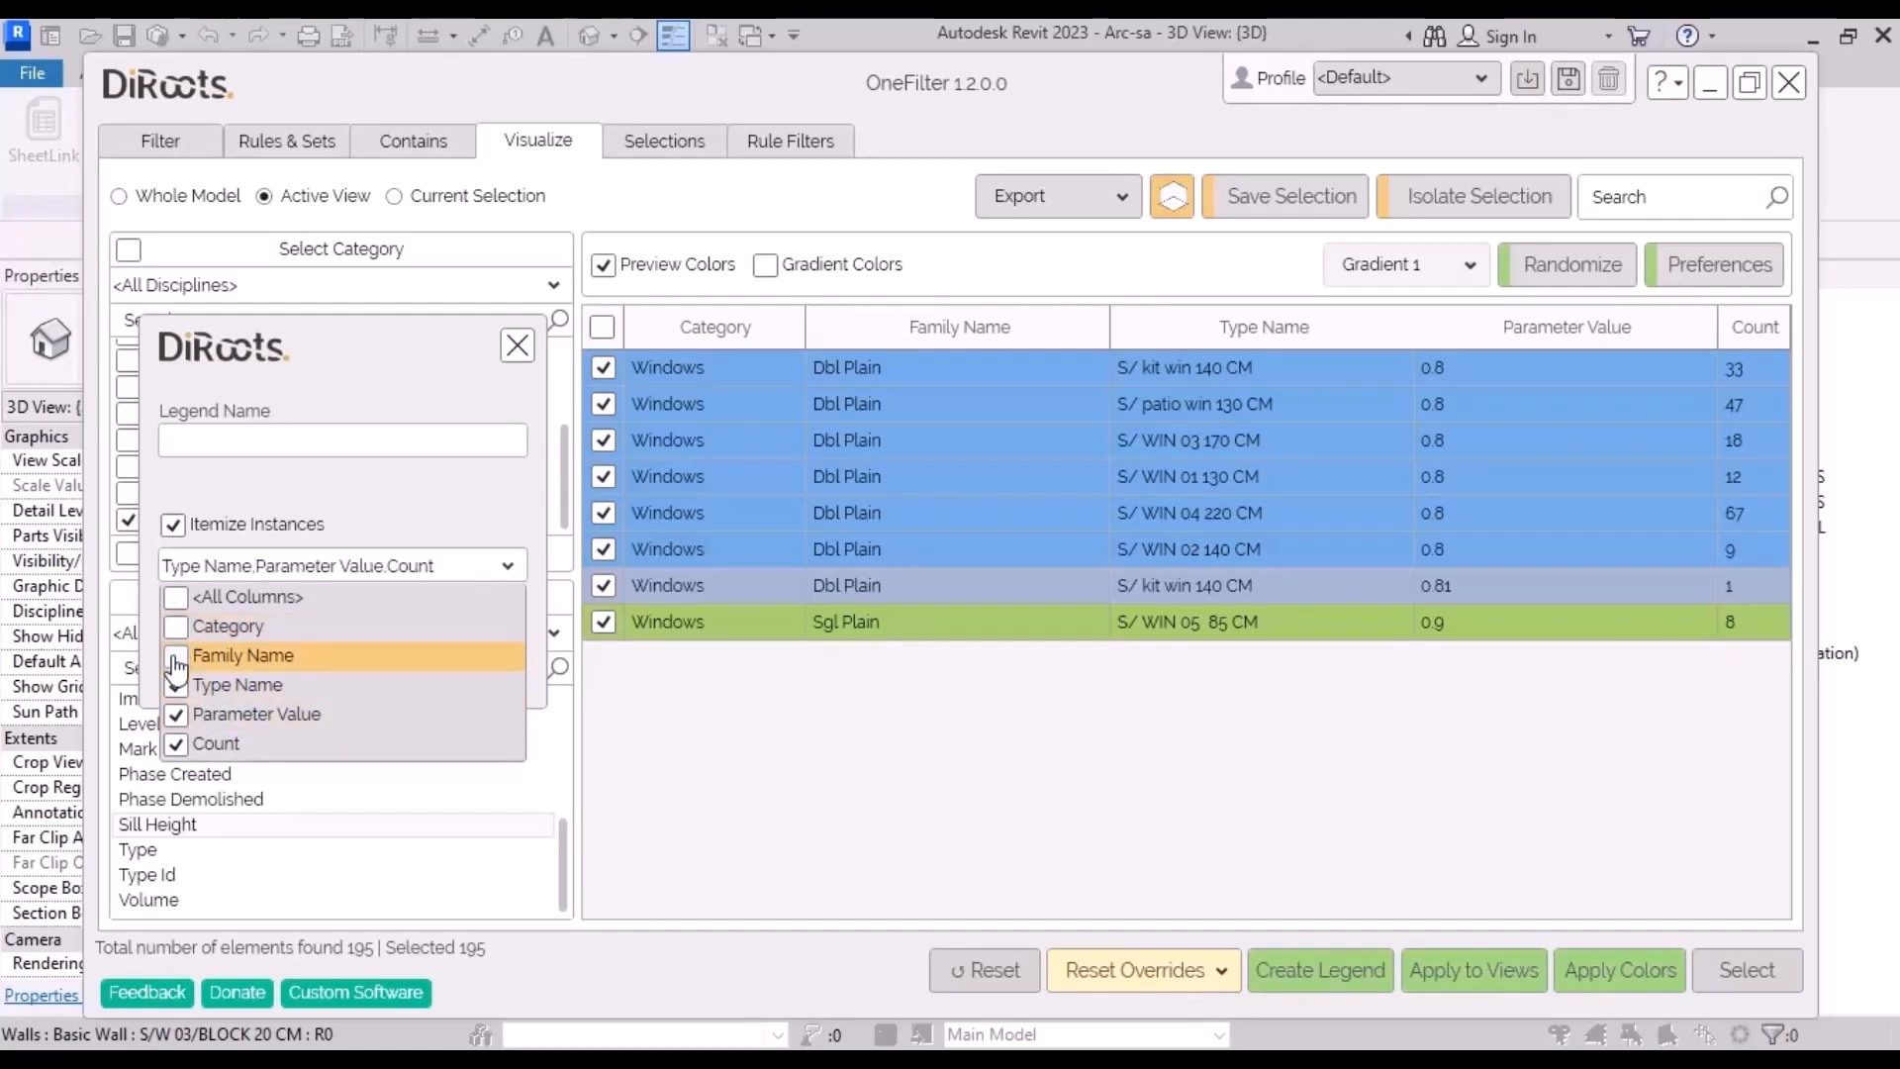
left_click(362, 362)
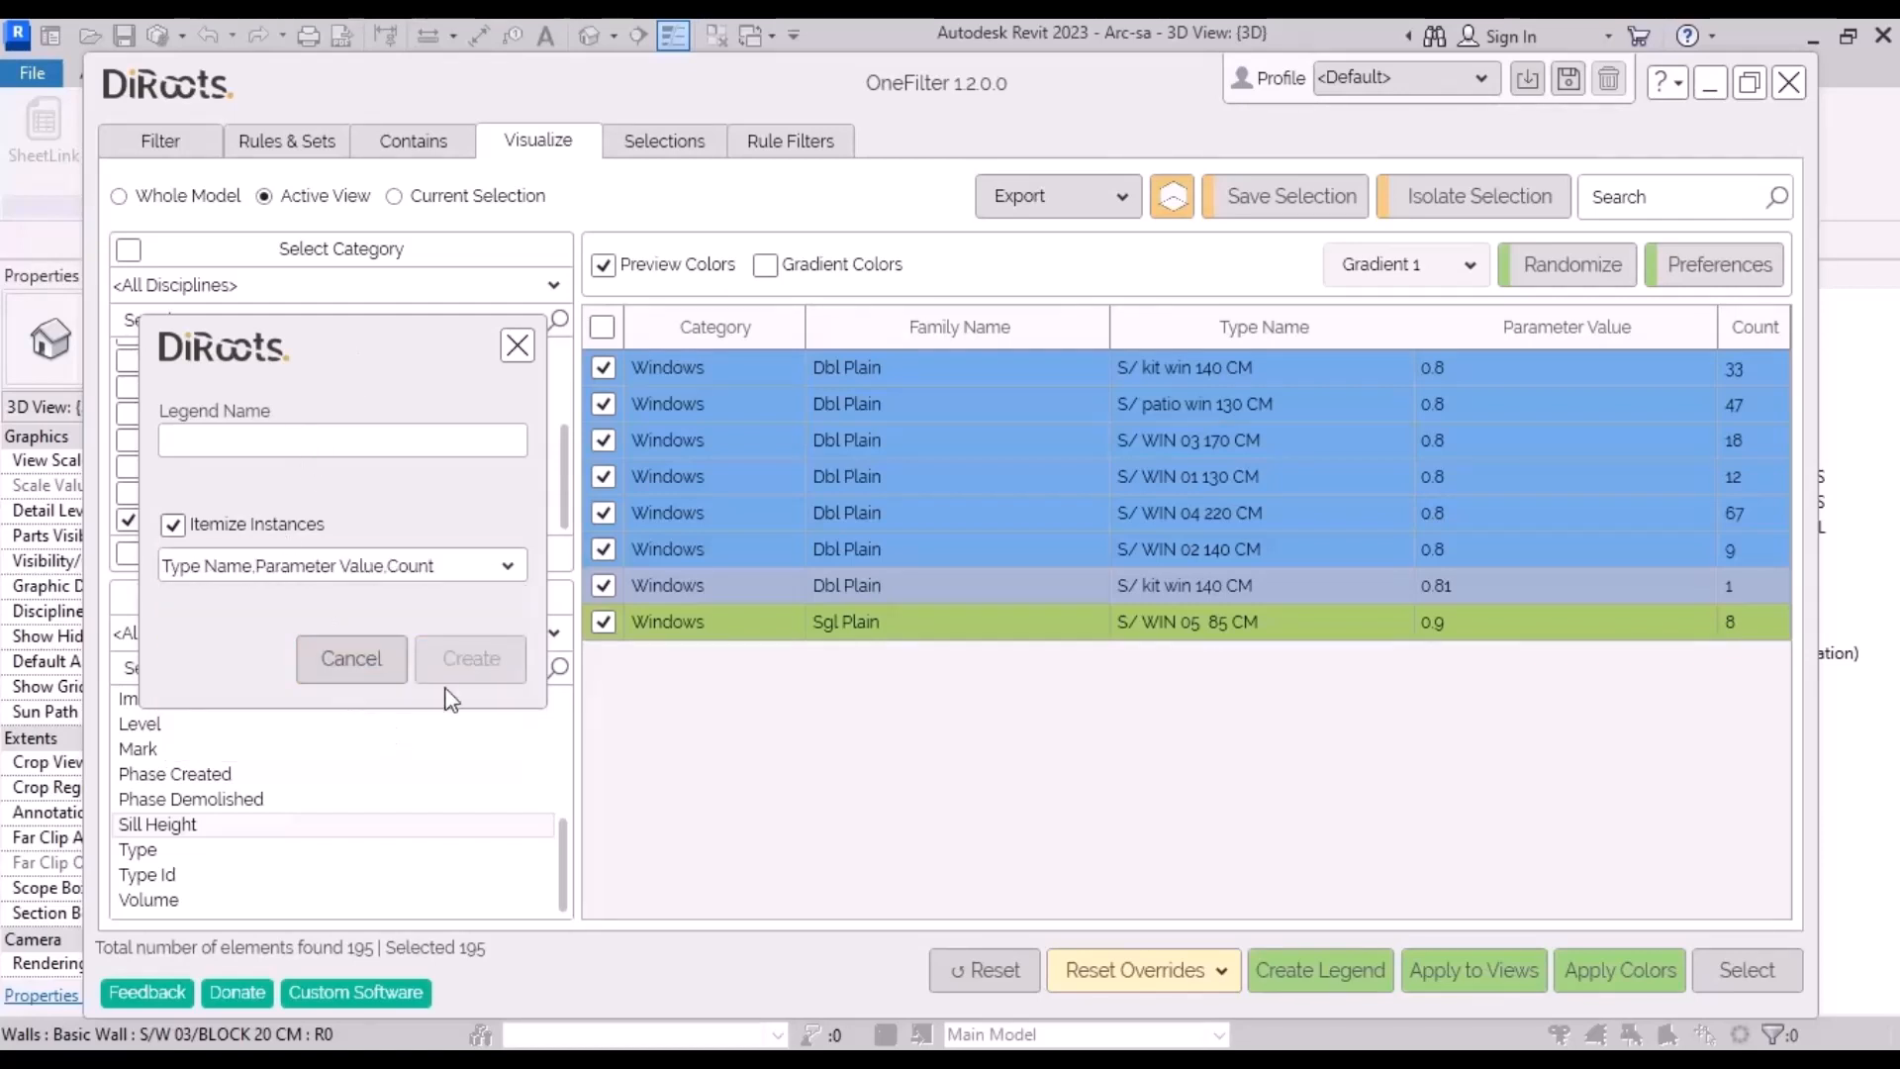
Step: Name the itemized legend win and create it
left_click(291, 445)
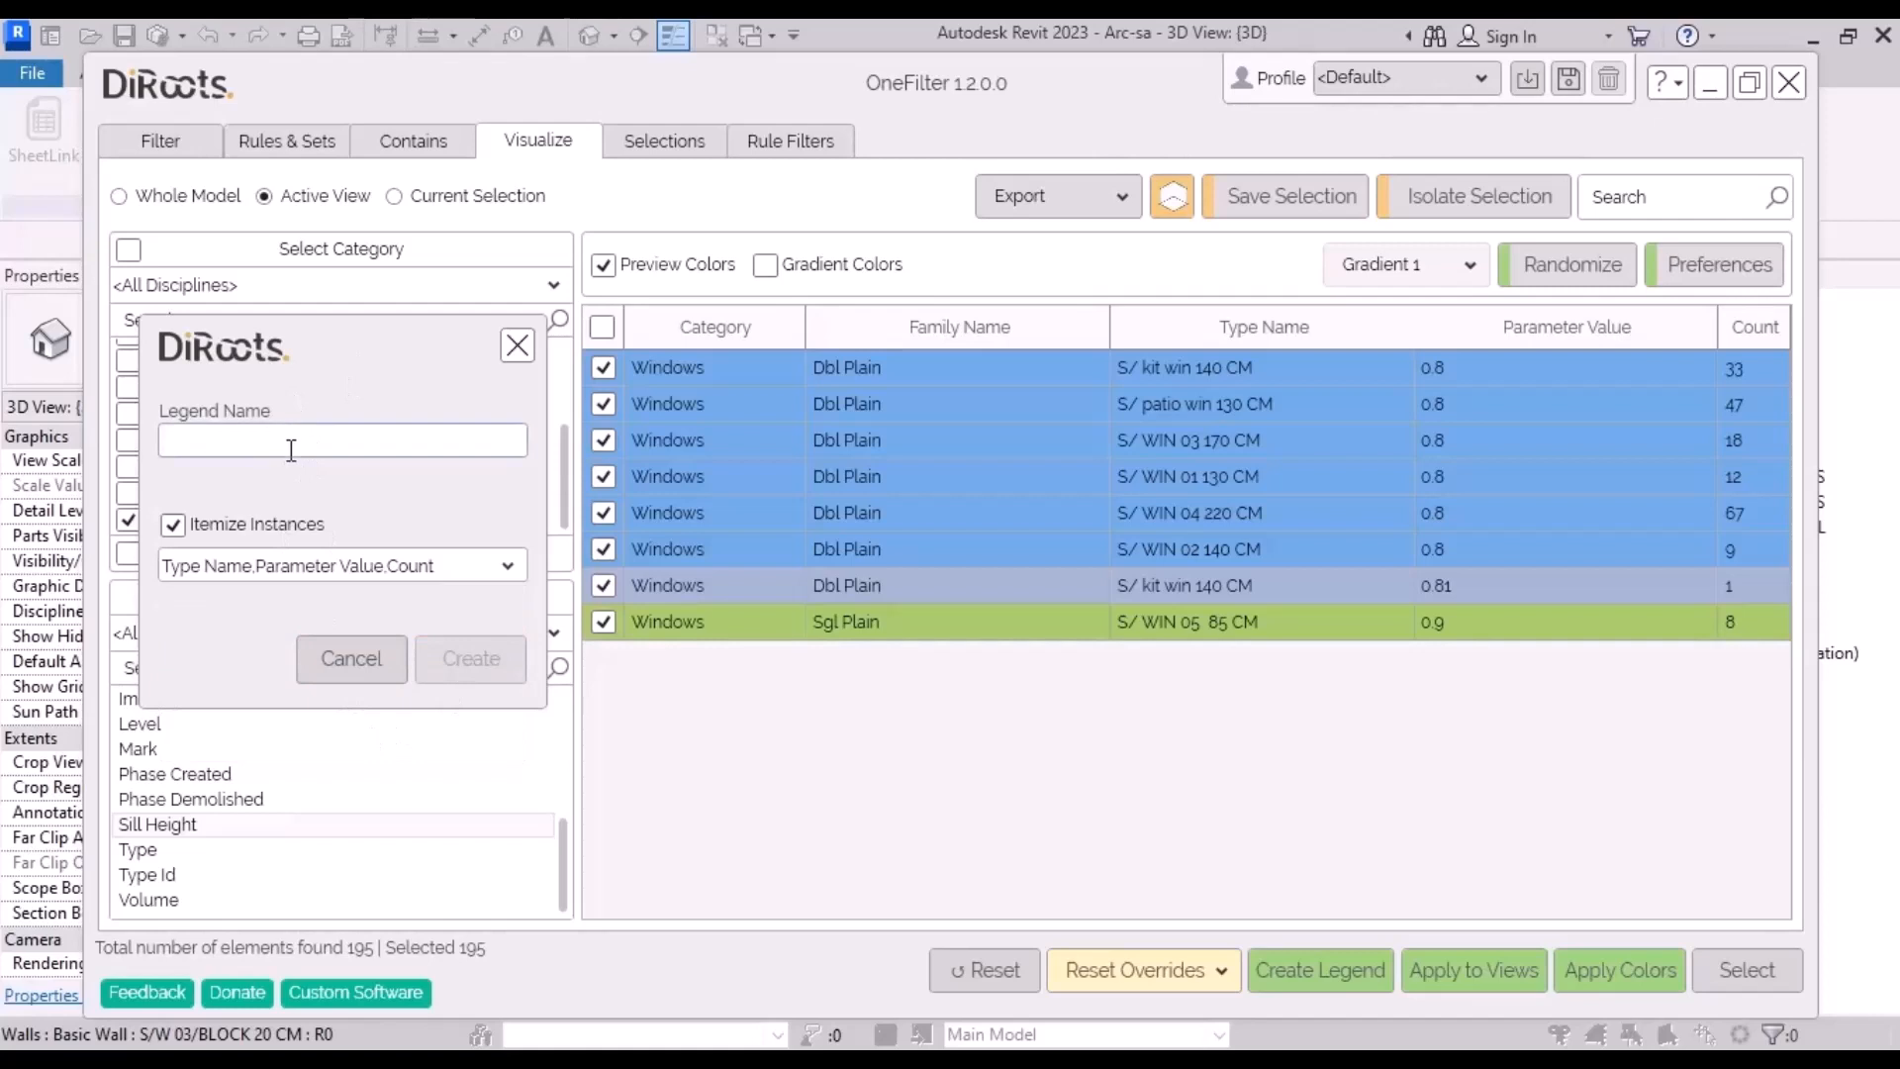
type("wi")
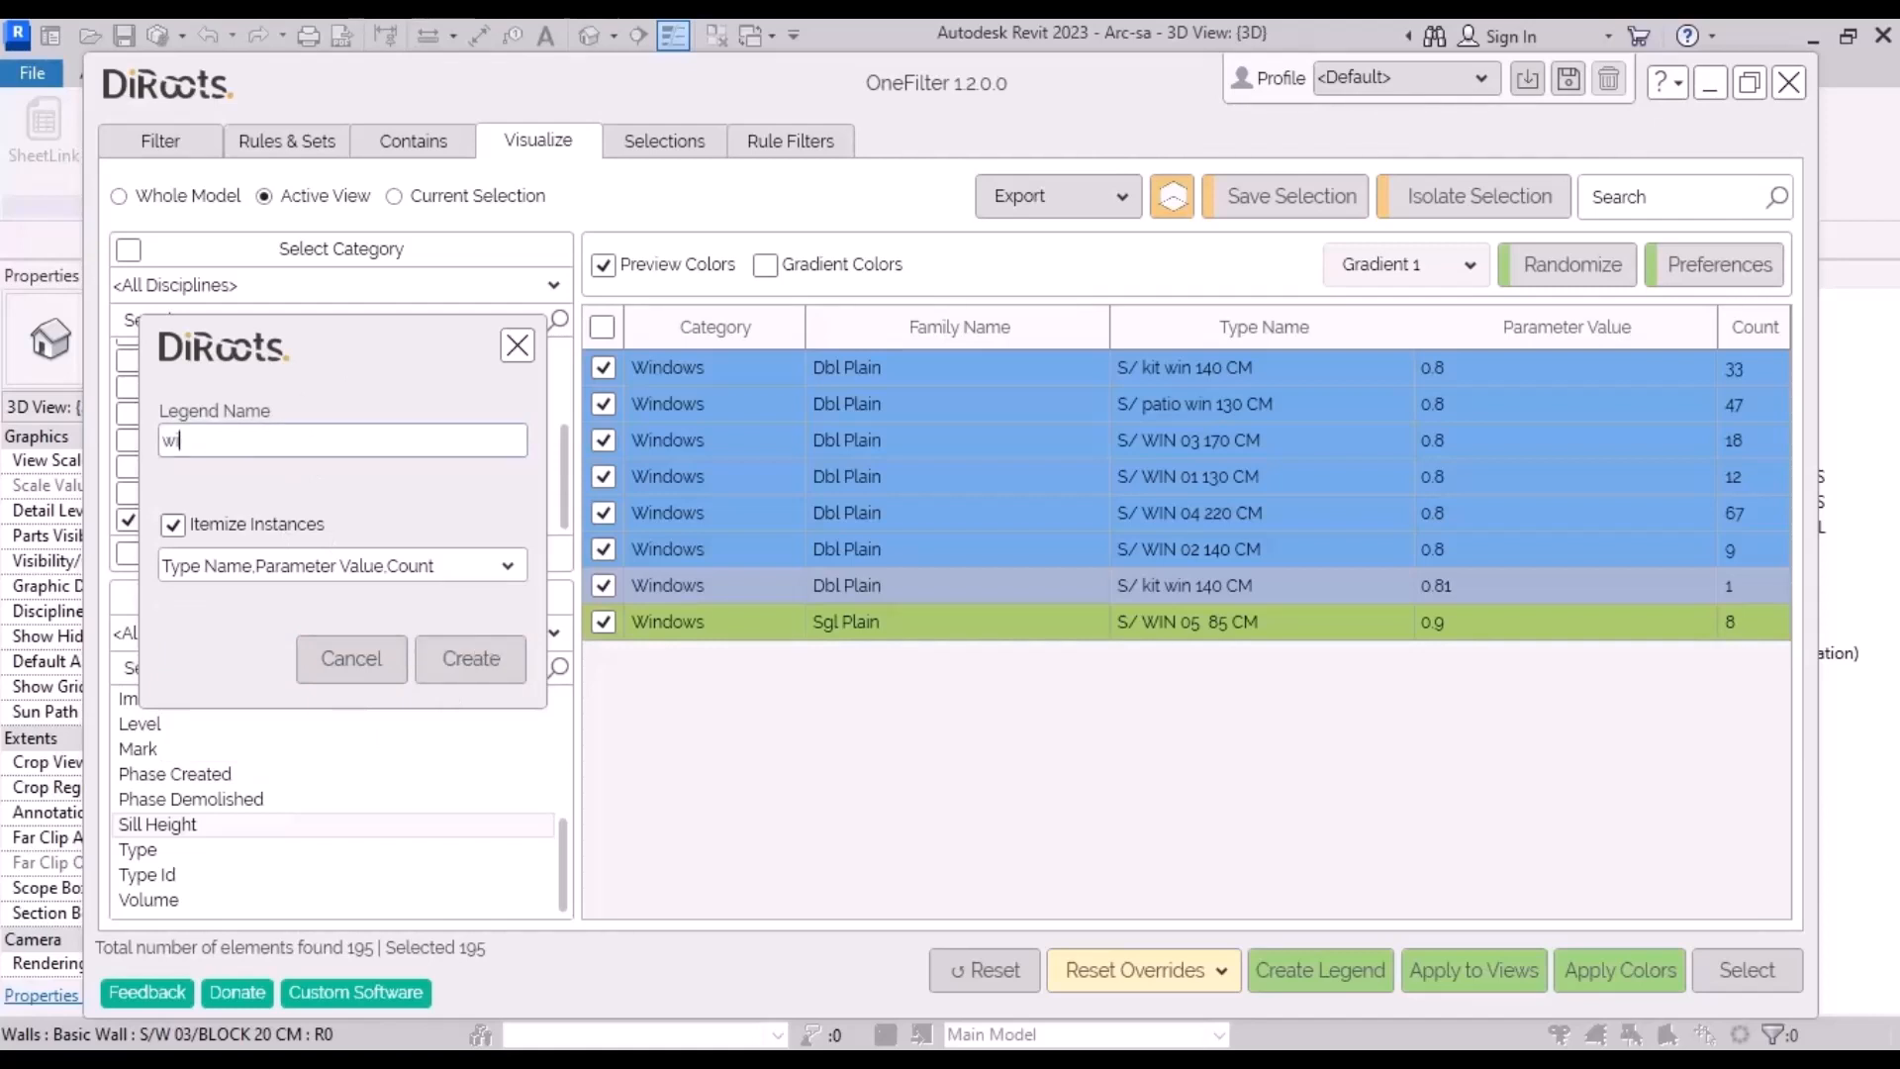
type("n")
left_click(467, 659)
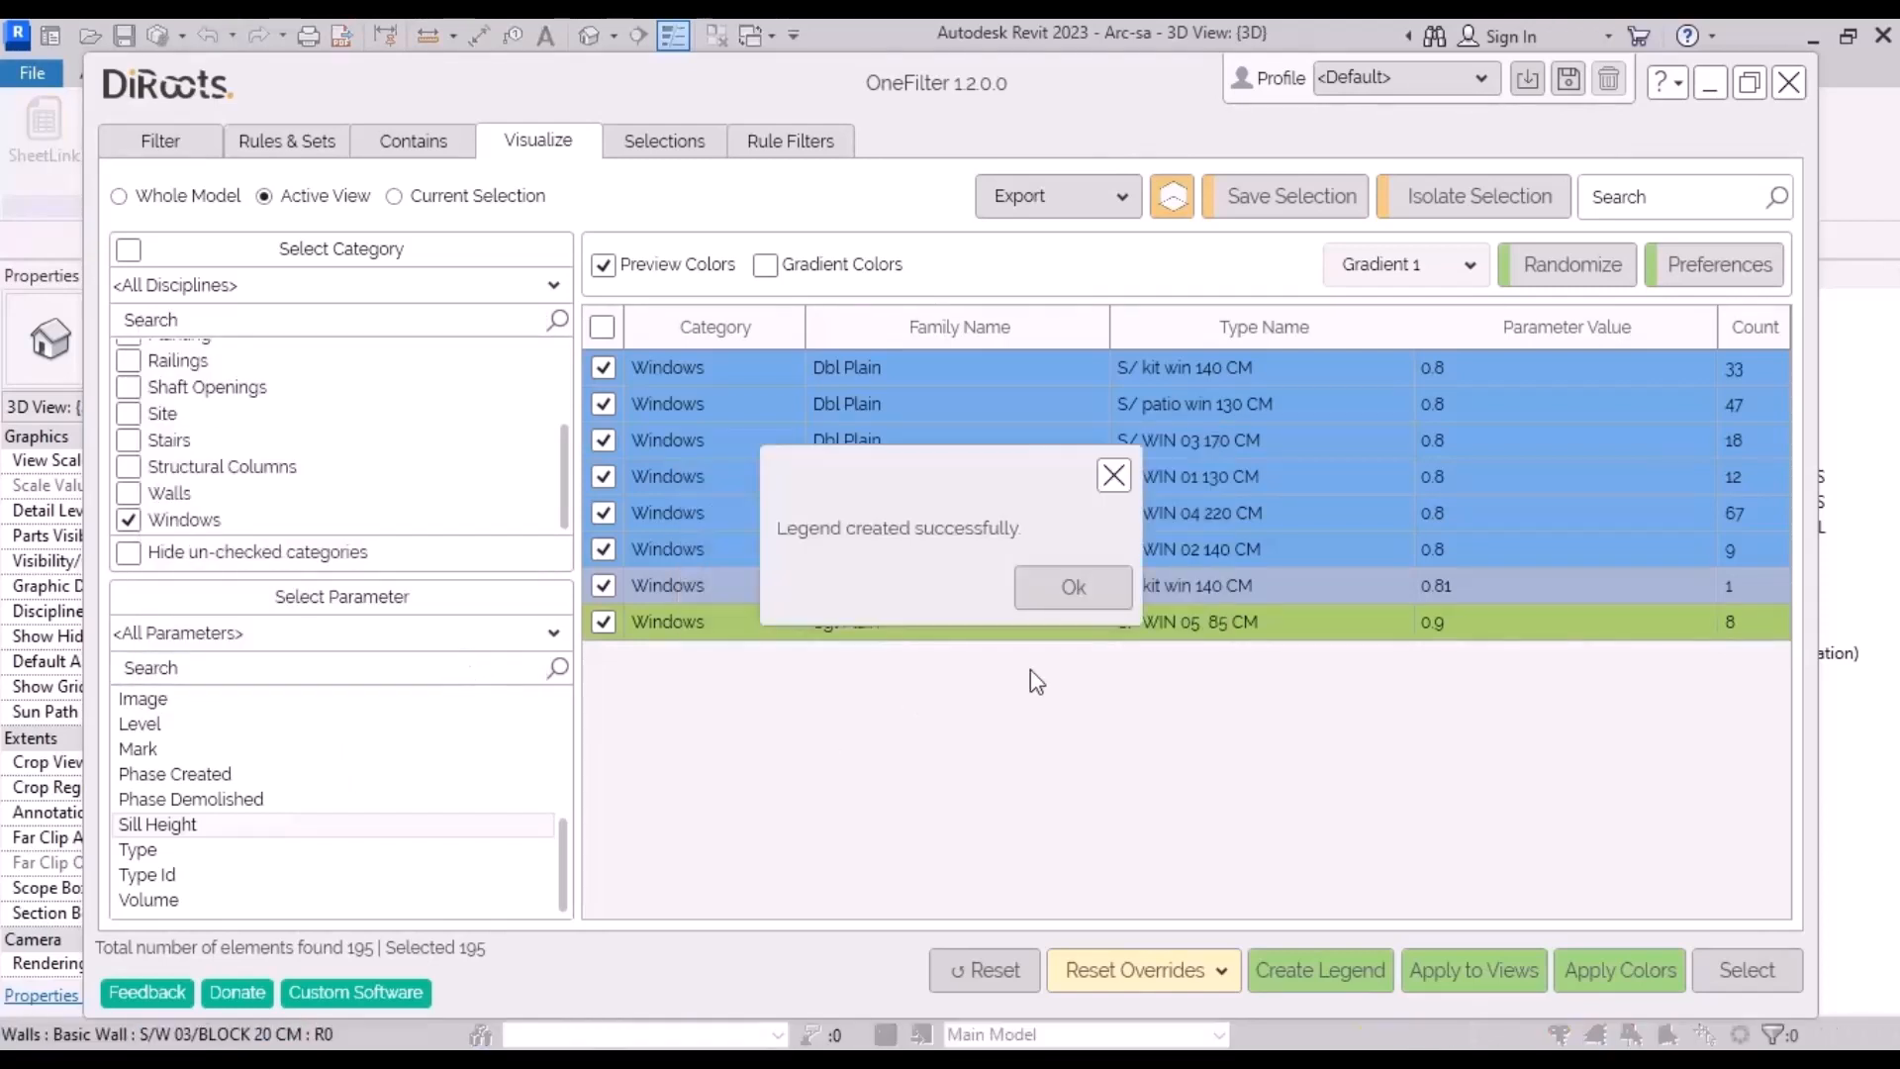
left_click(1096, 602)
Step: Minimize OneFilter after the legend is created and open the win legend view from the project's legends
left_click(1707, 95)
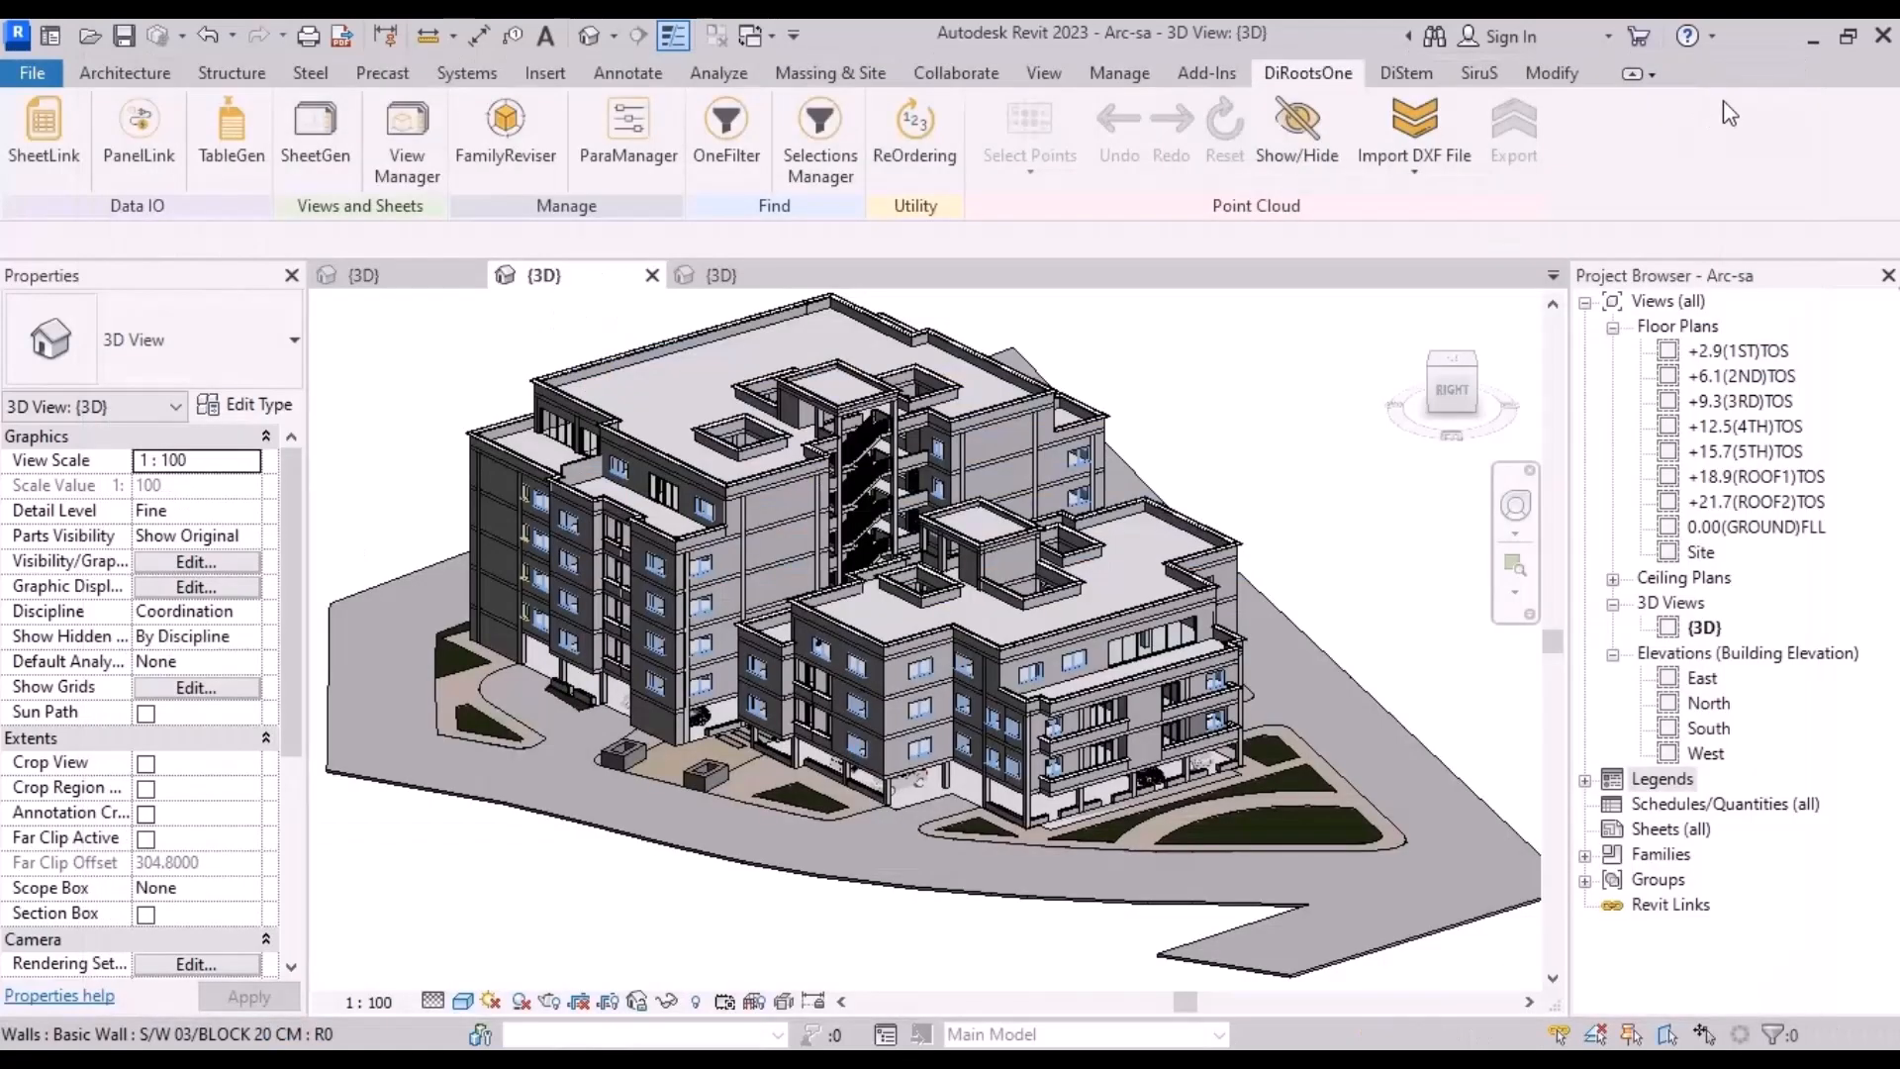
left_click(1663, 780)
double_click(1662, 781)
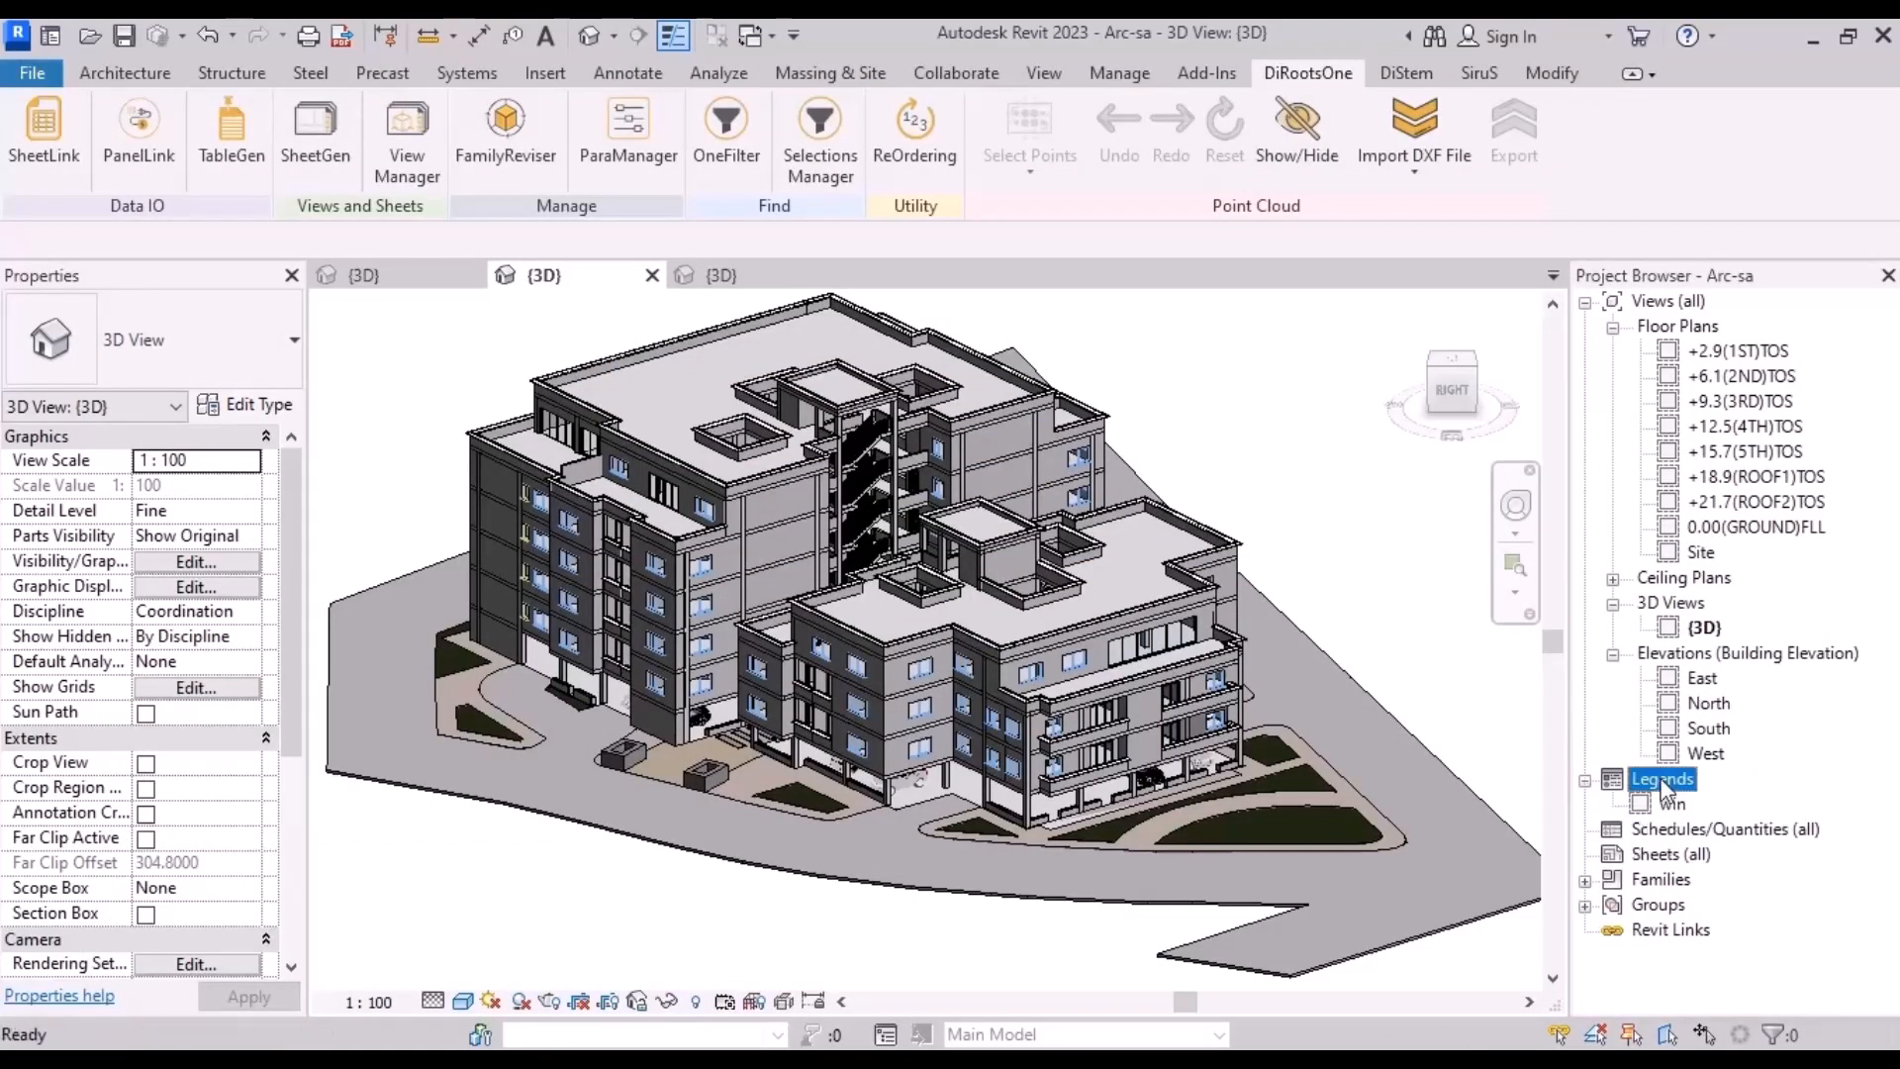
double_click(1672, 804)
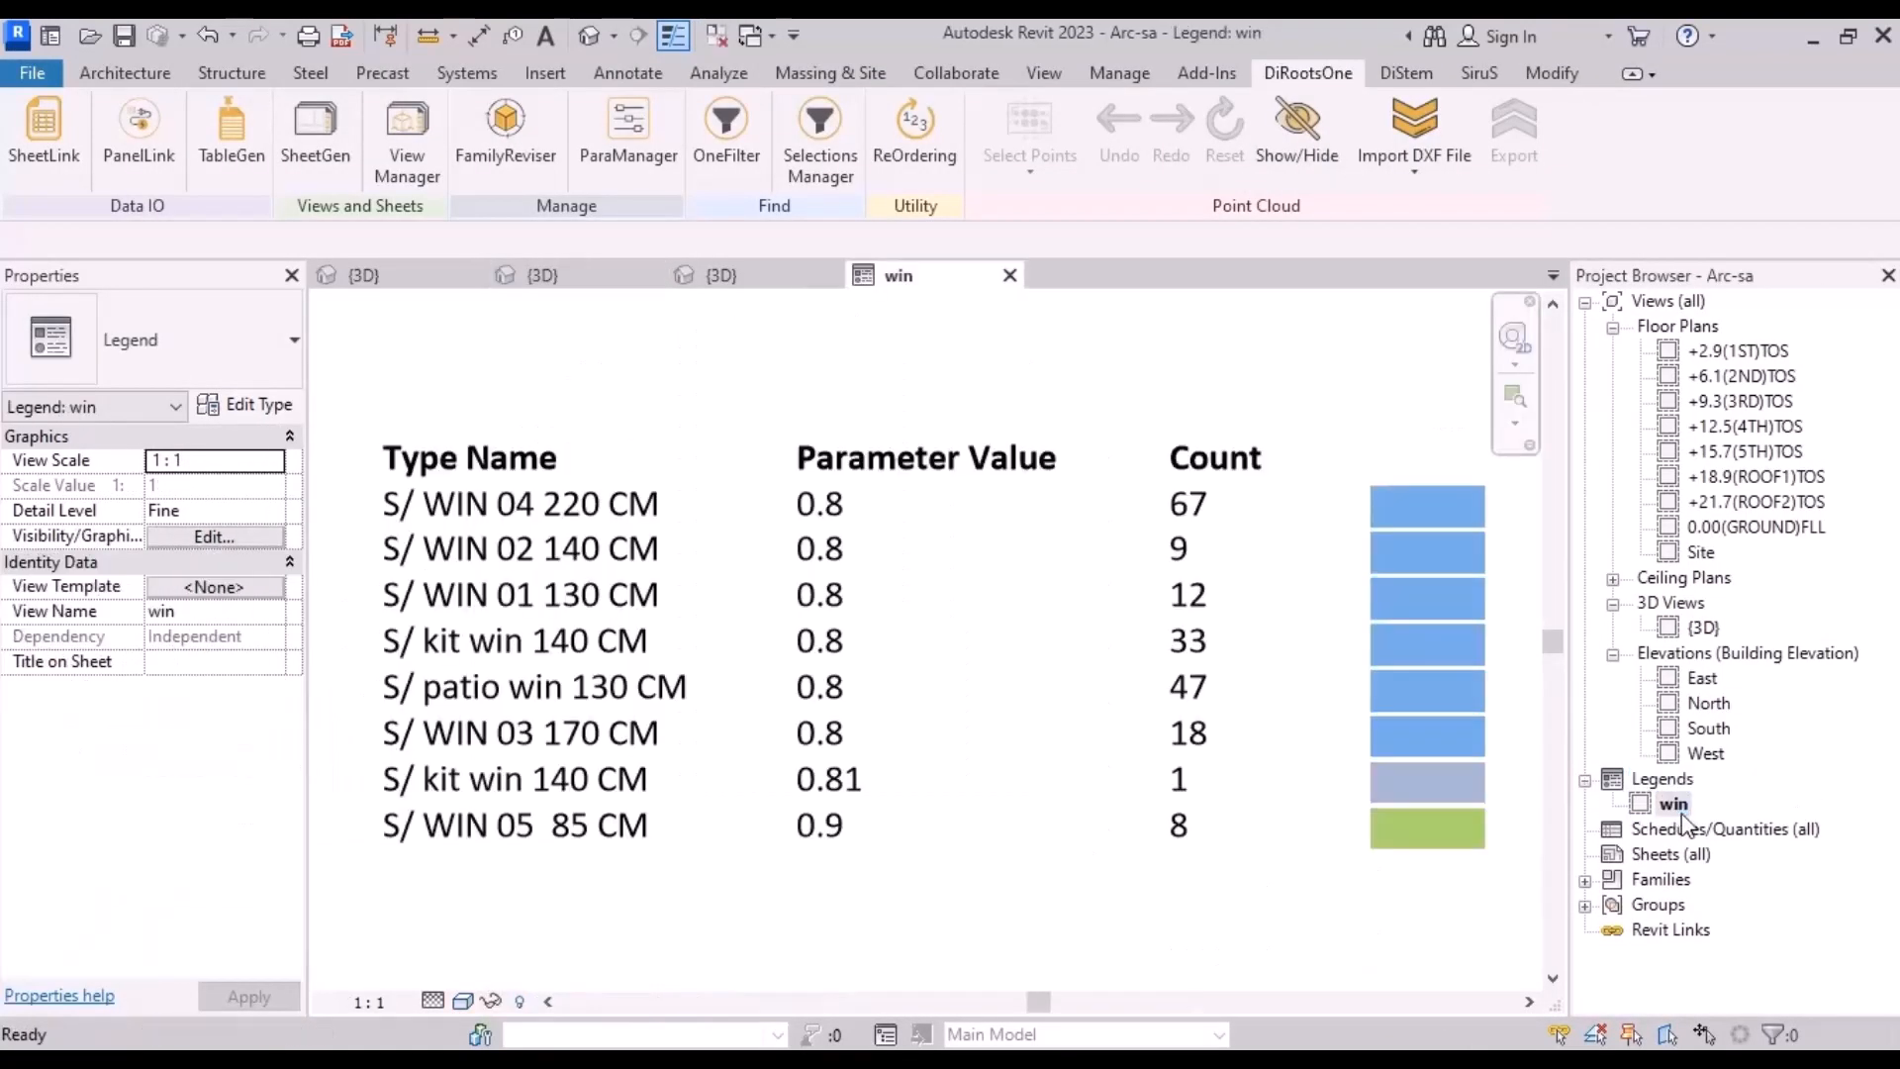
Step: Examine the itemized win legend's type names, parameter values, counts and color swatches, selecting individual type name texts
scroll(769, 713, "down", 2)
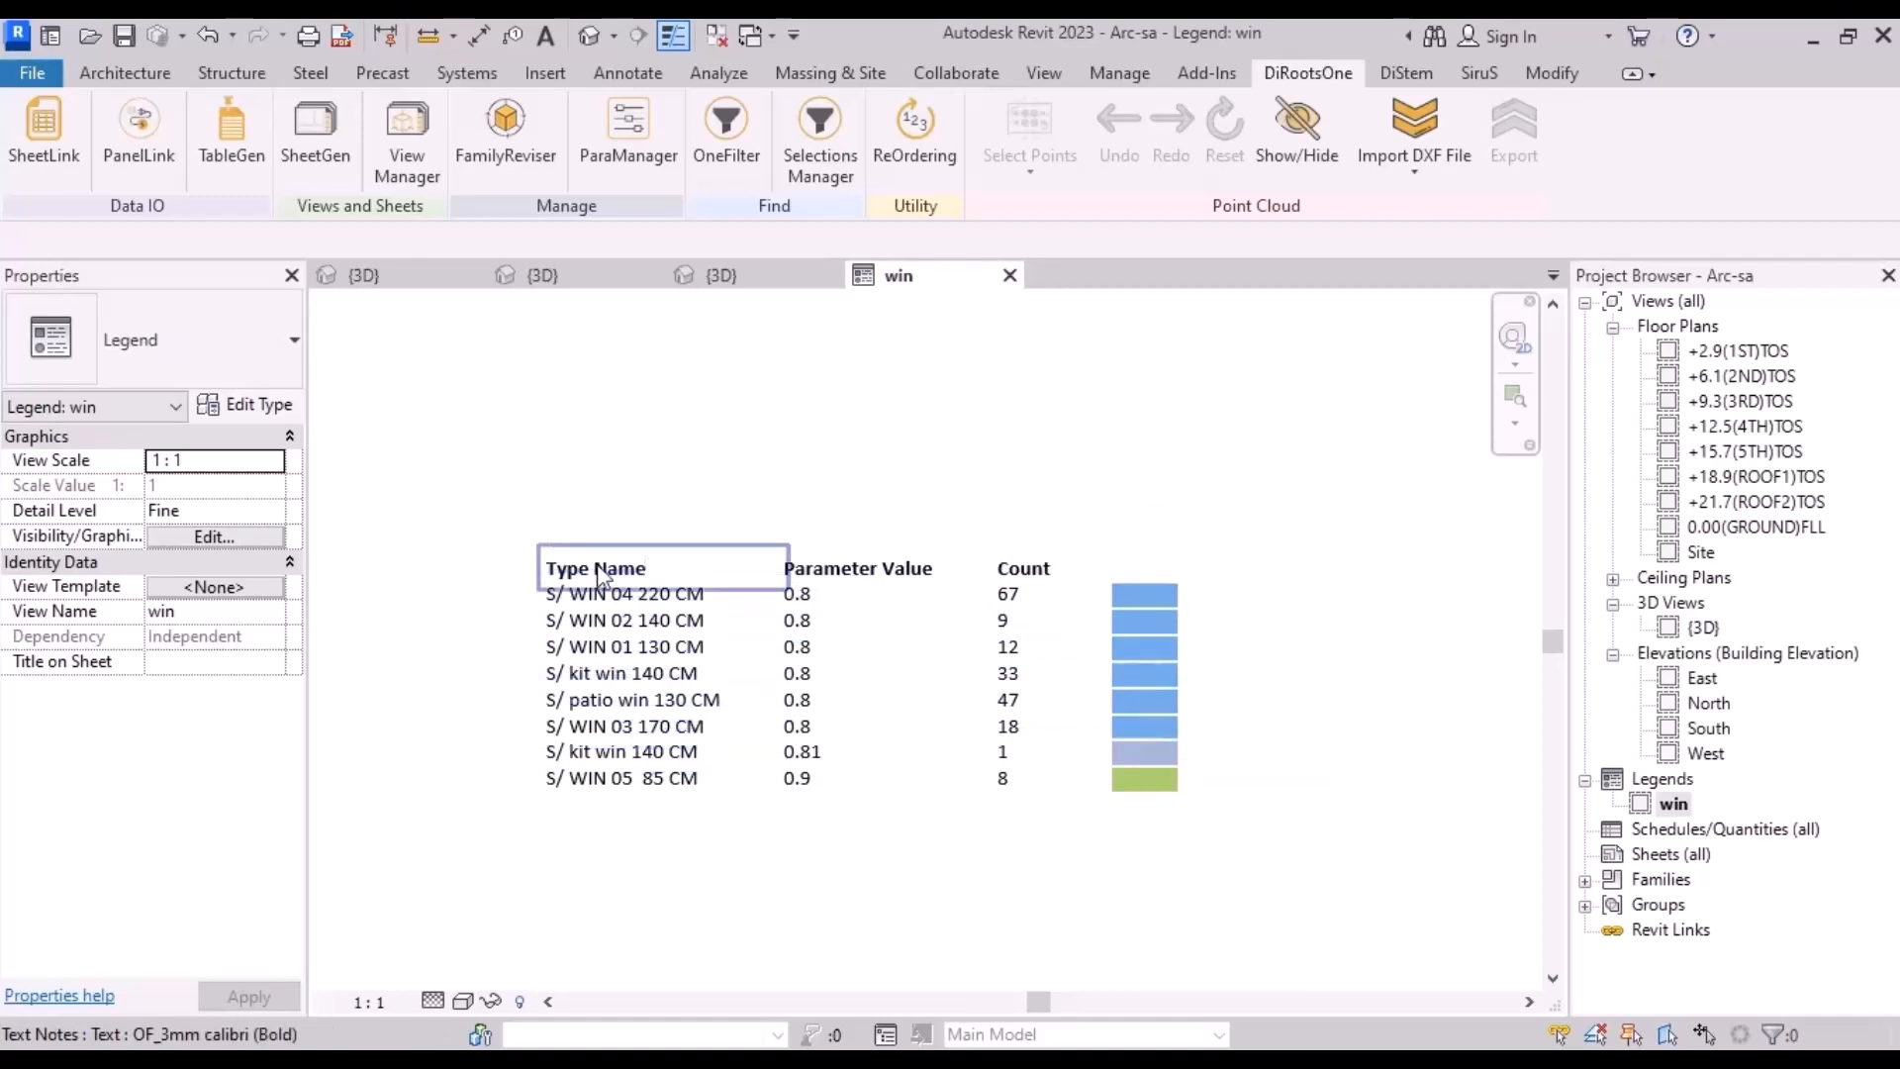
double_click(623, 744)
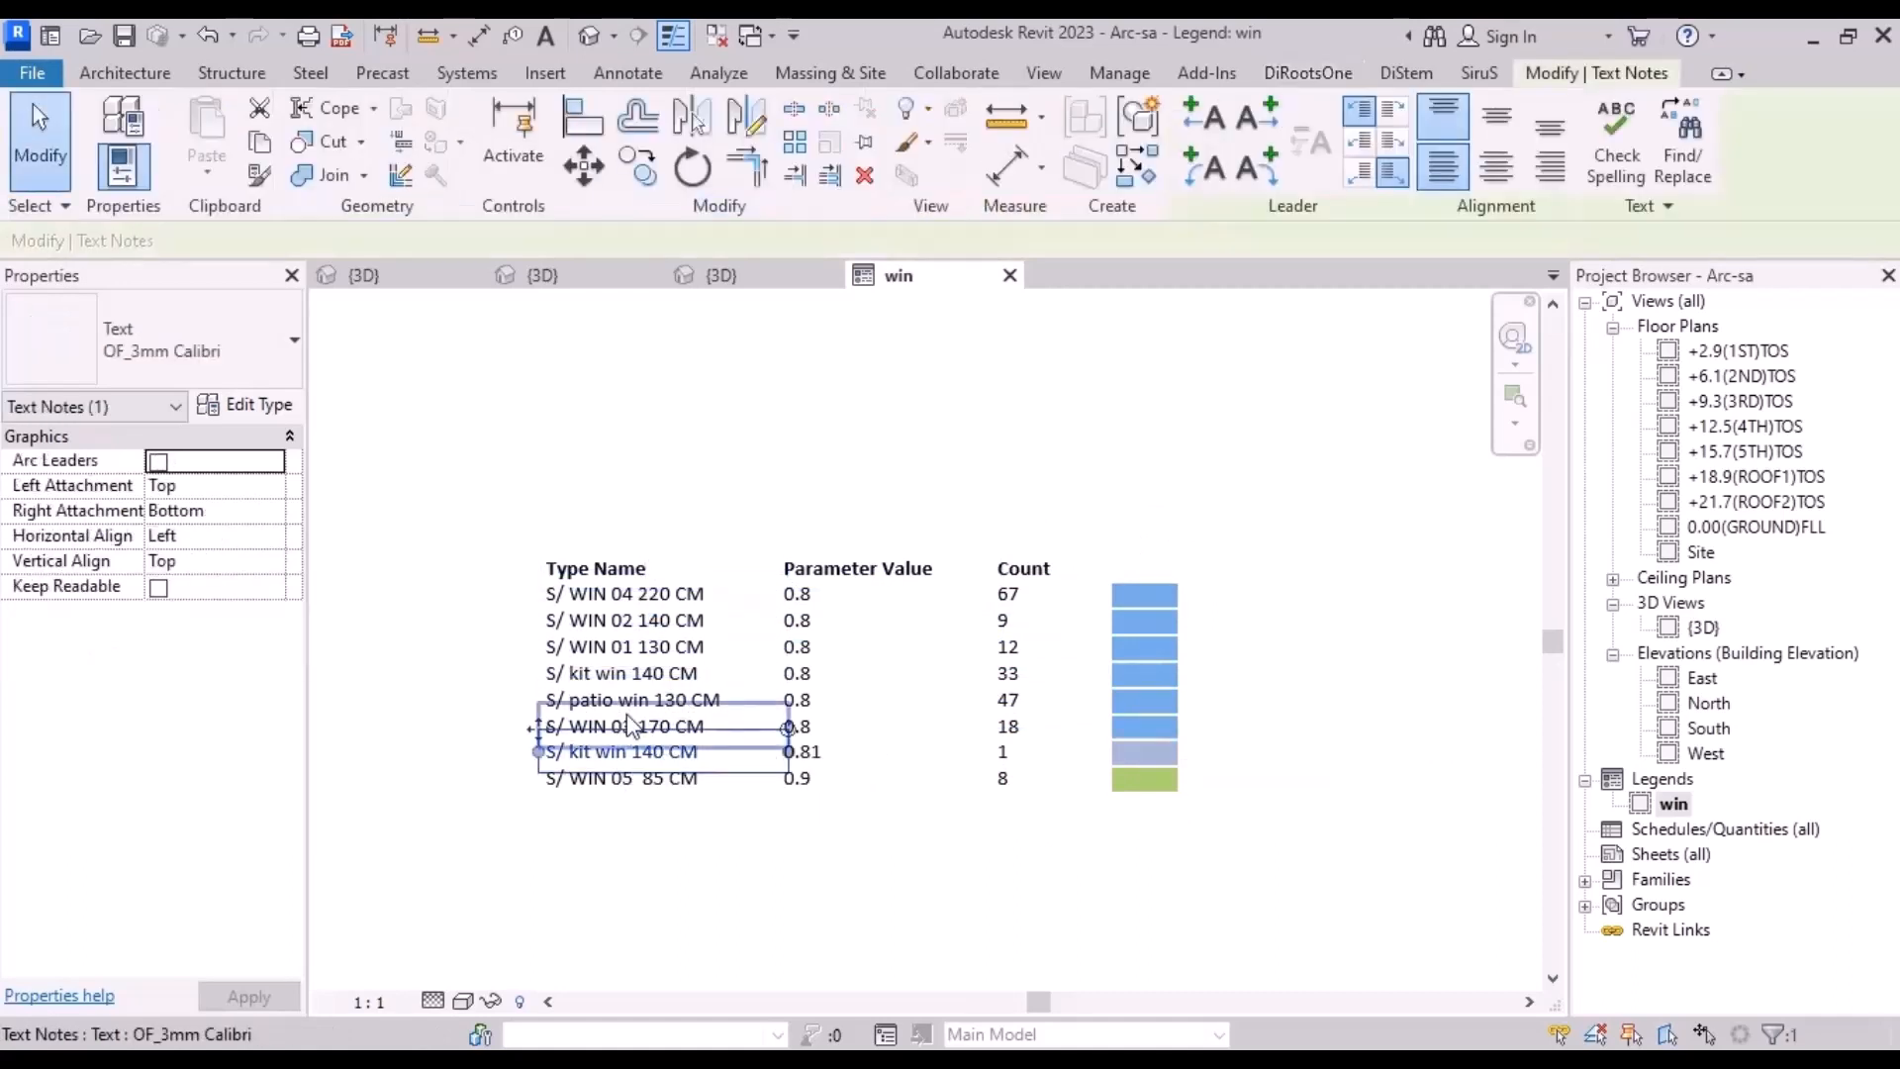
left_click(591, 712)
left_click(551, 723)
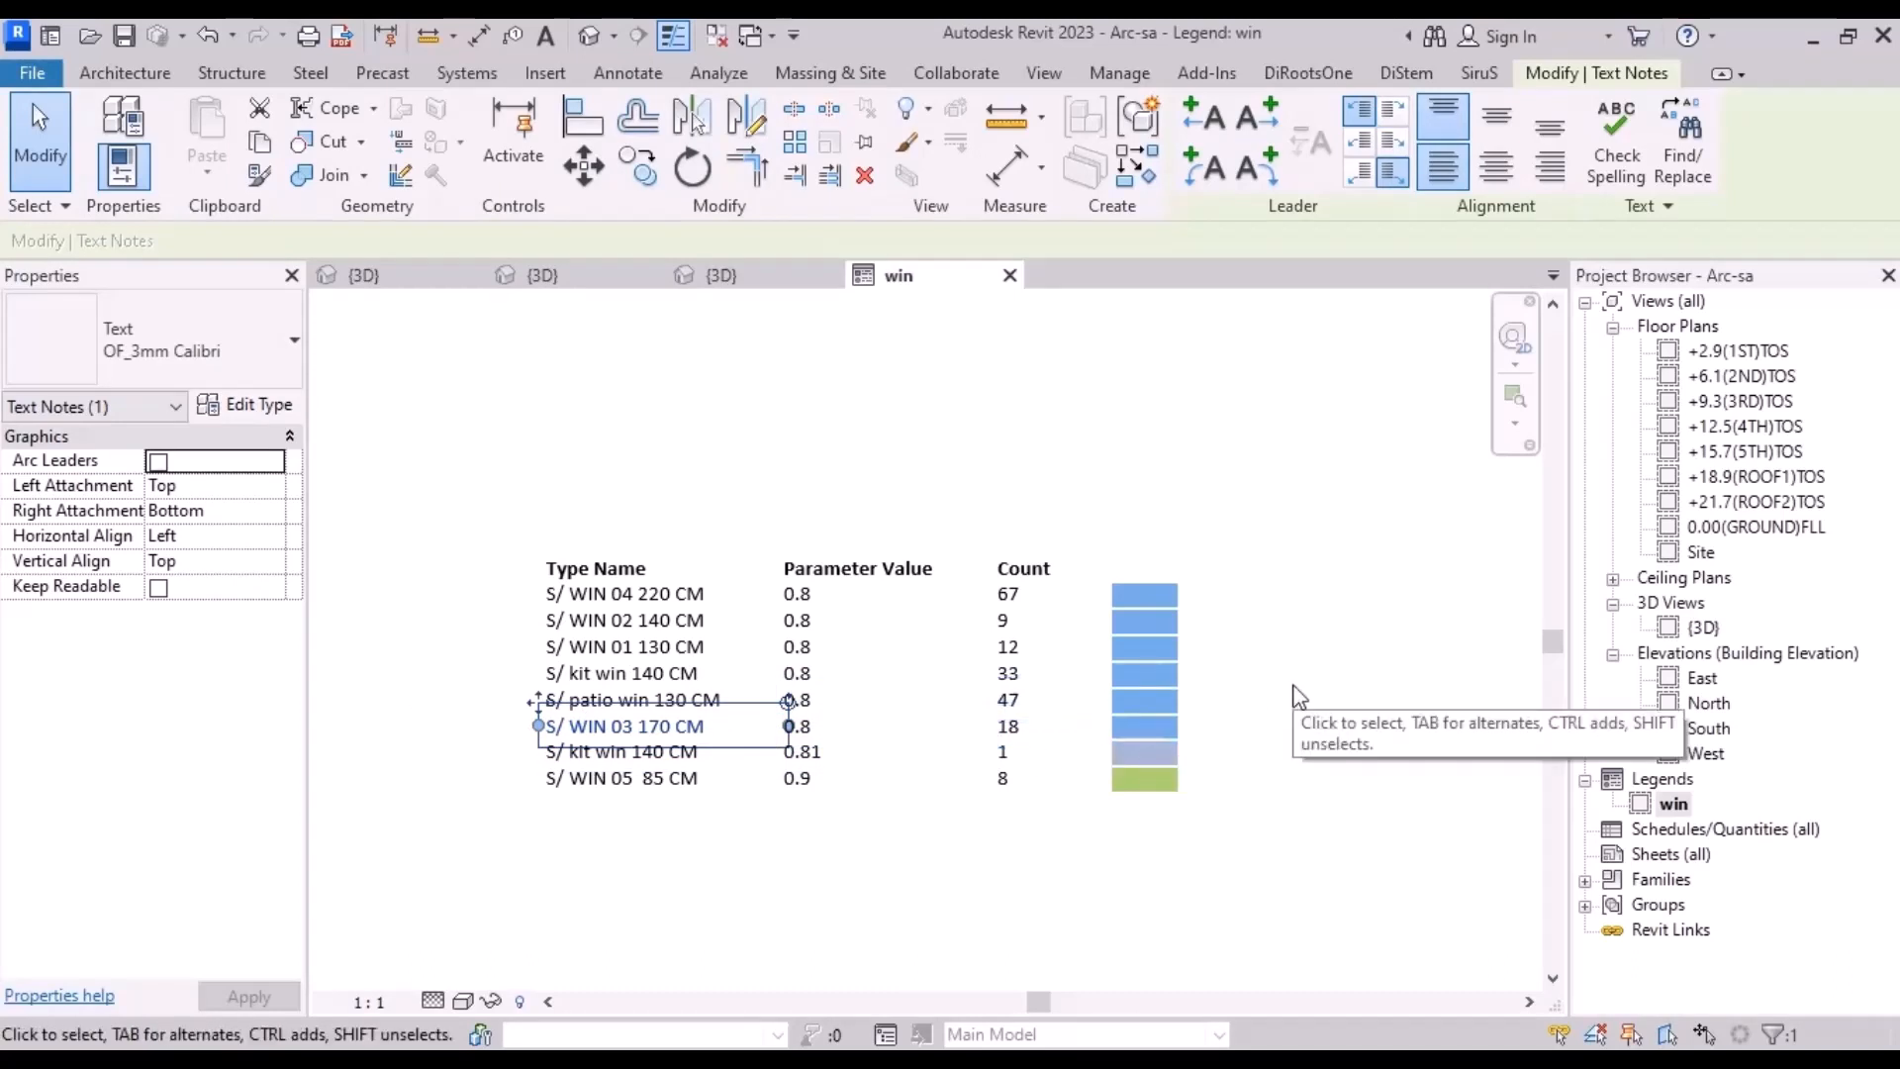
left_click(1361, 633)
scroll(1362, 629, "down", 3)
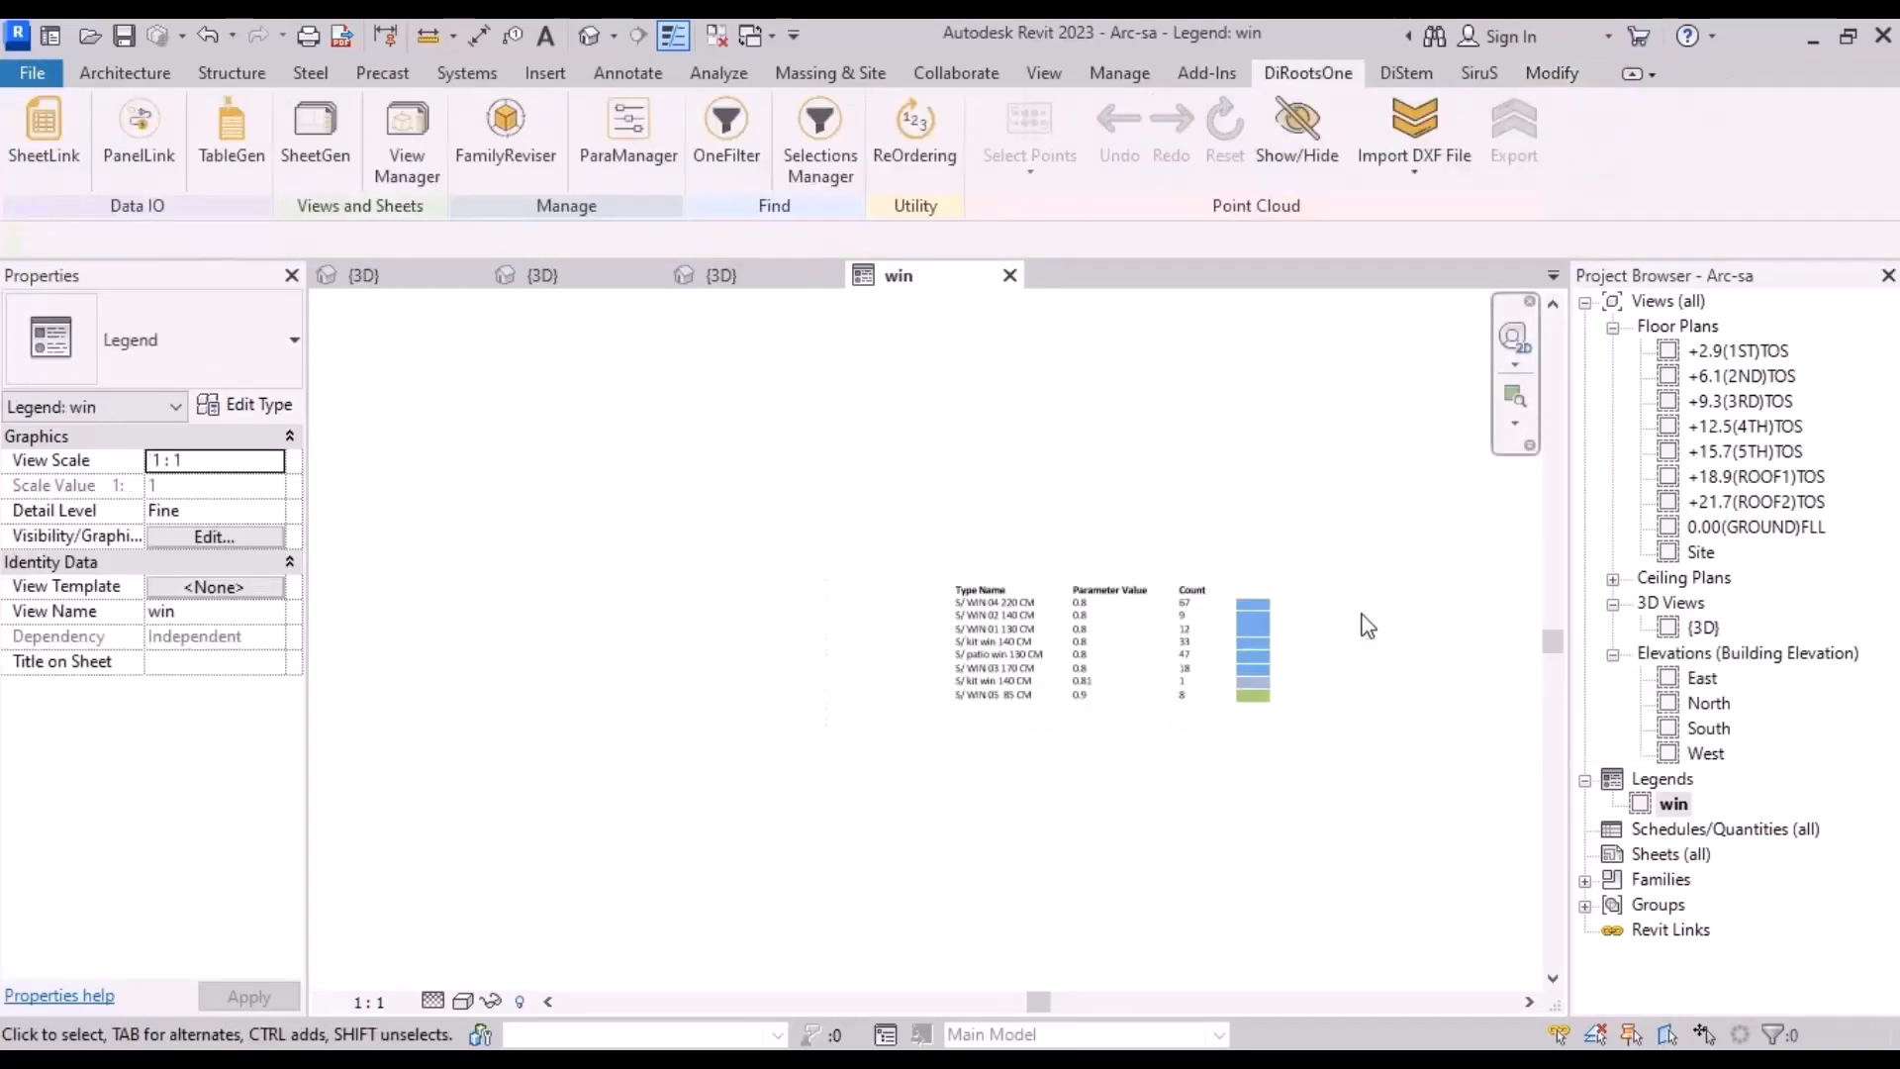
scroll(1376, 659, "up", 4)
scroll(1395, 668, "down", 2)
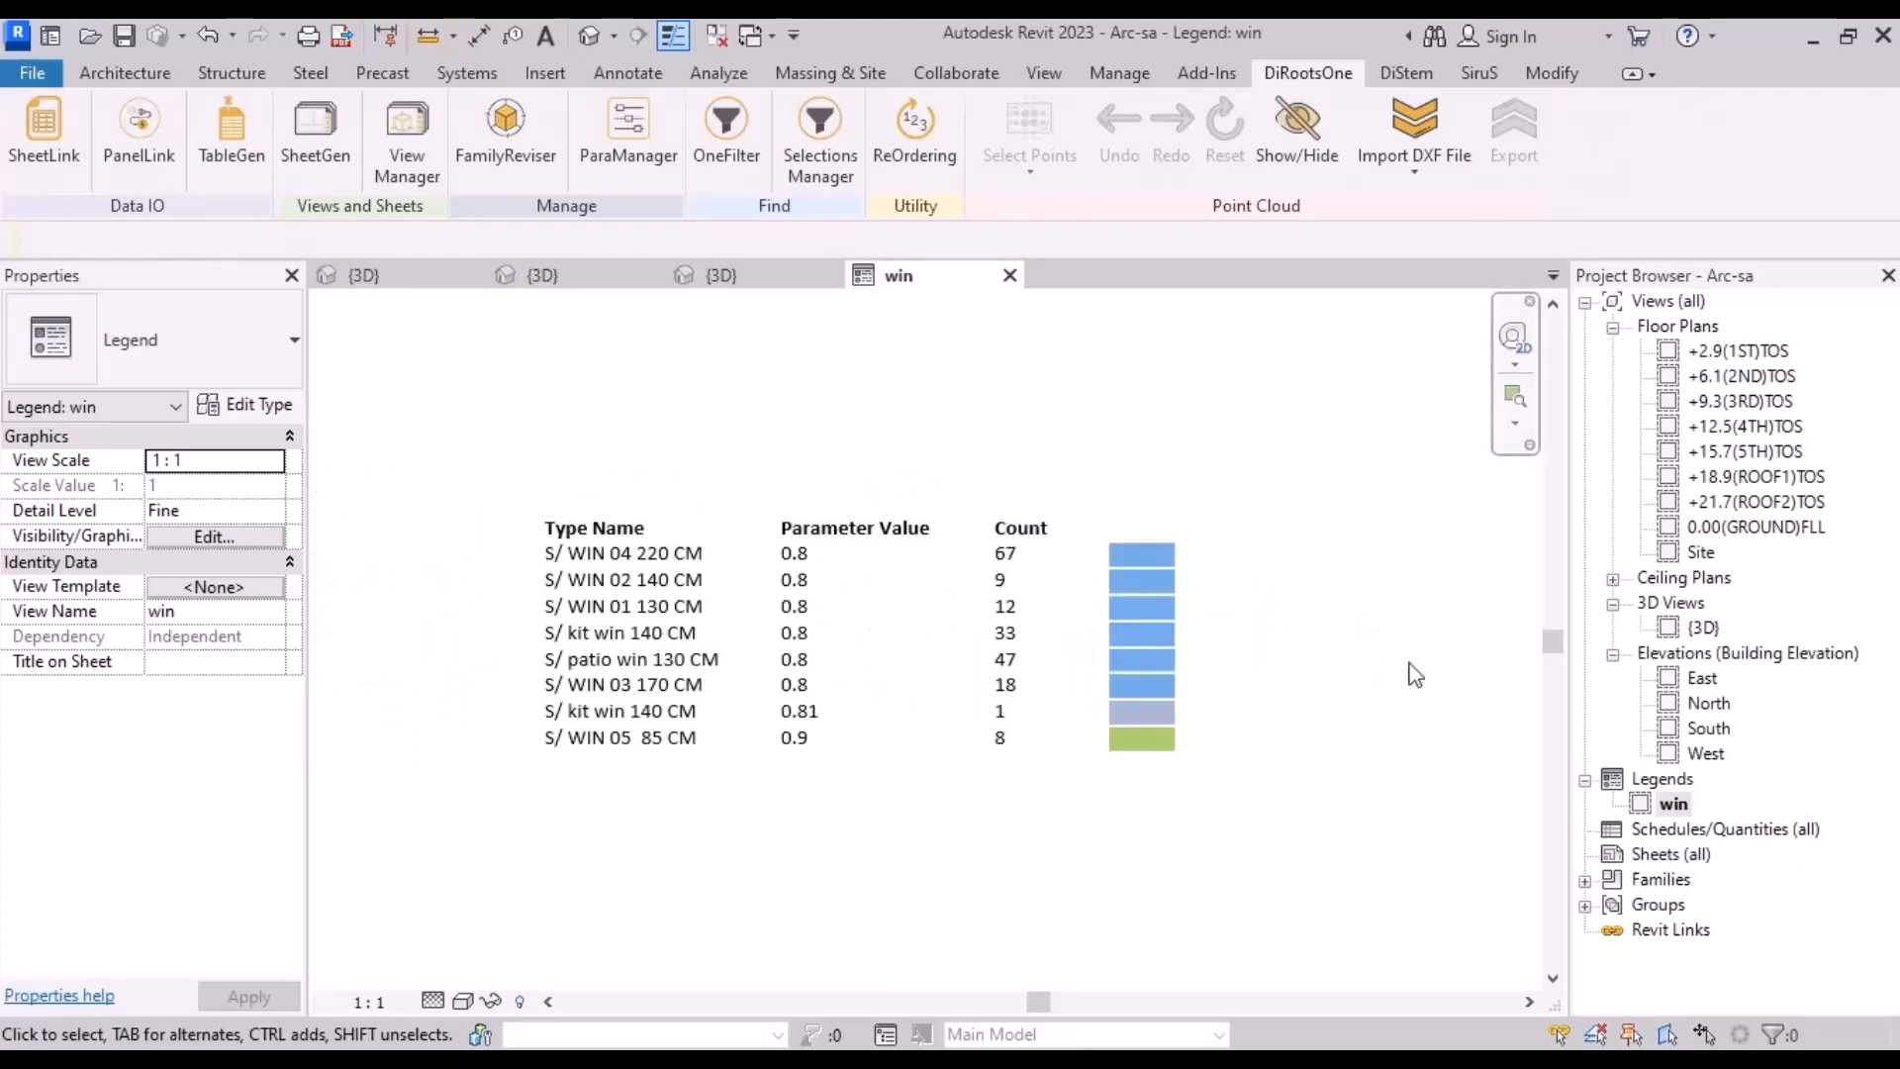
Step: Return to the Arc-sa project's 3D view, dismissing the changed-document message and the save reminder without saving
left_click(742, 282)
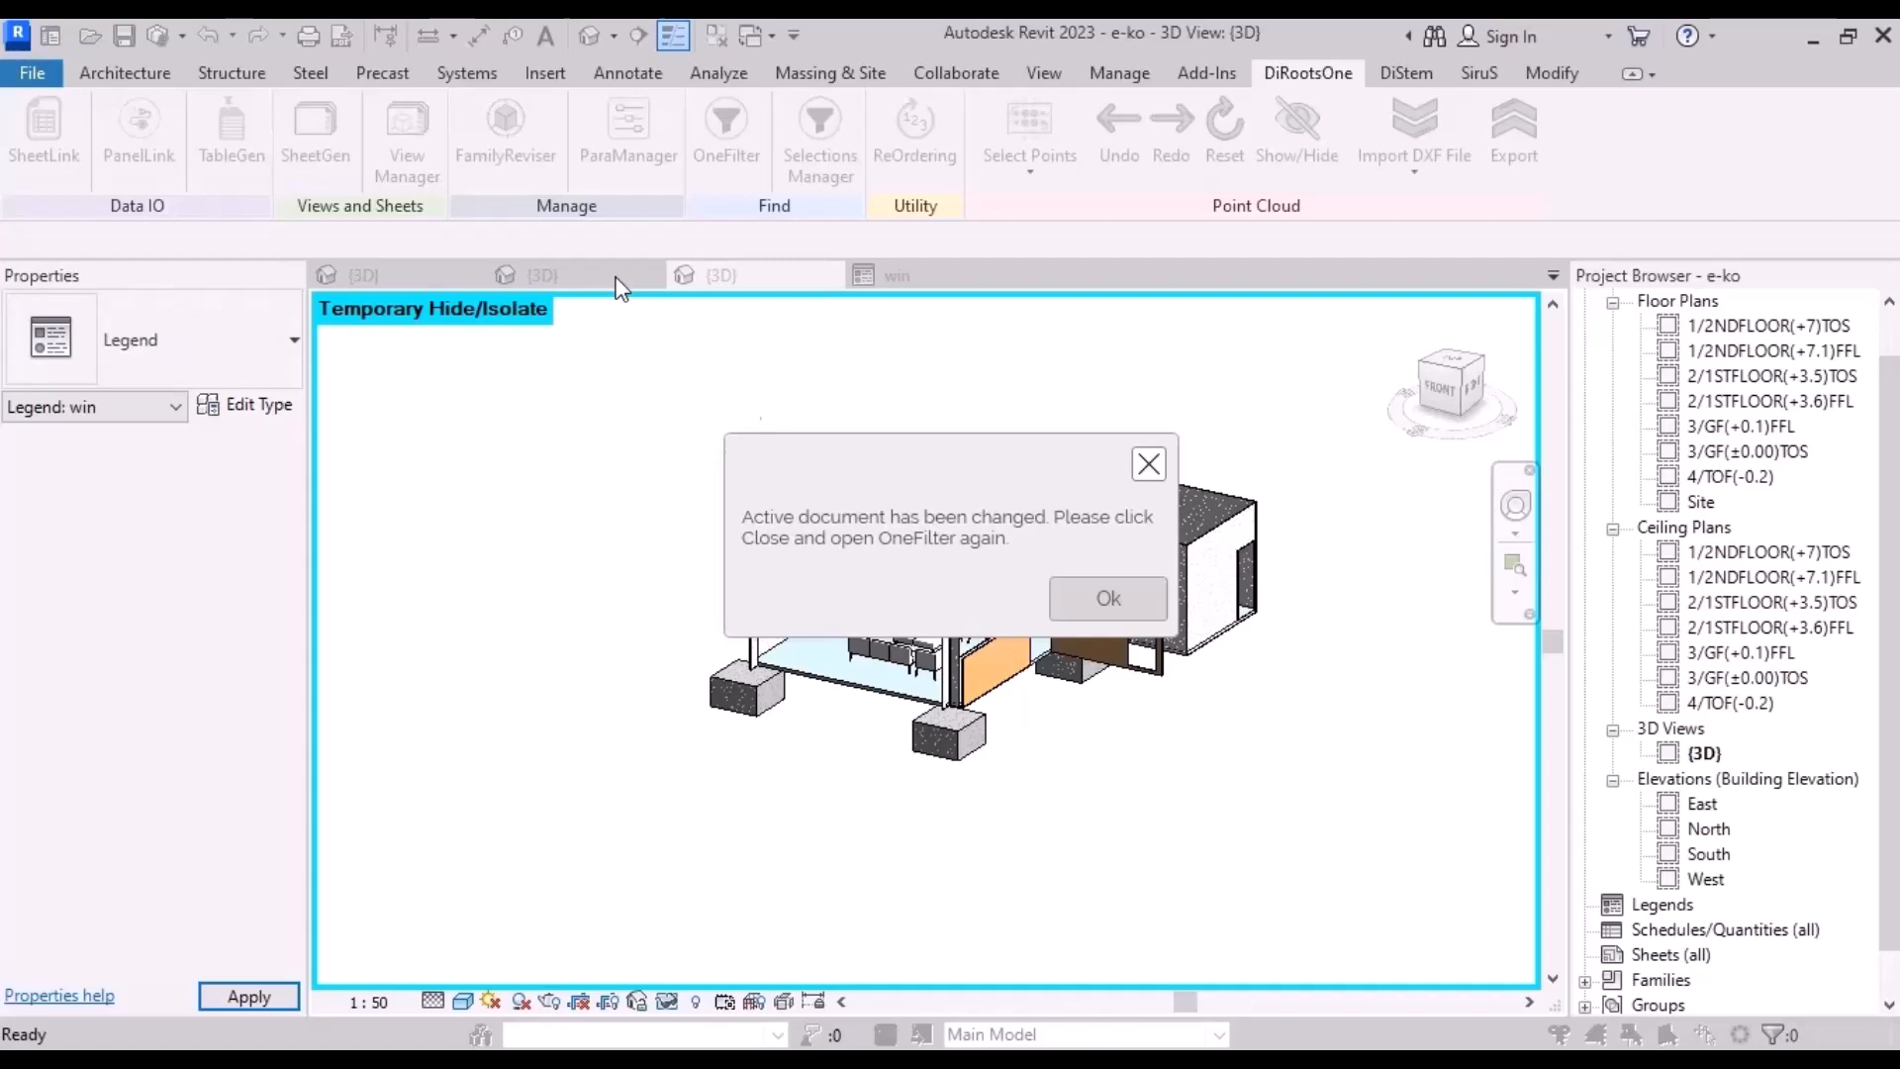
left_click(1108, 597)
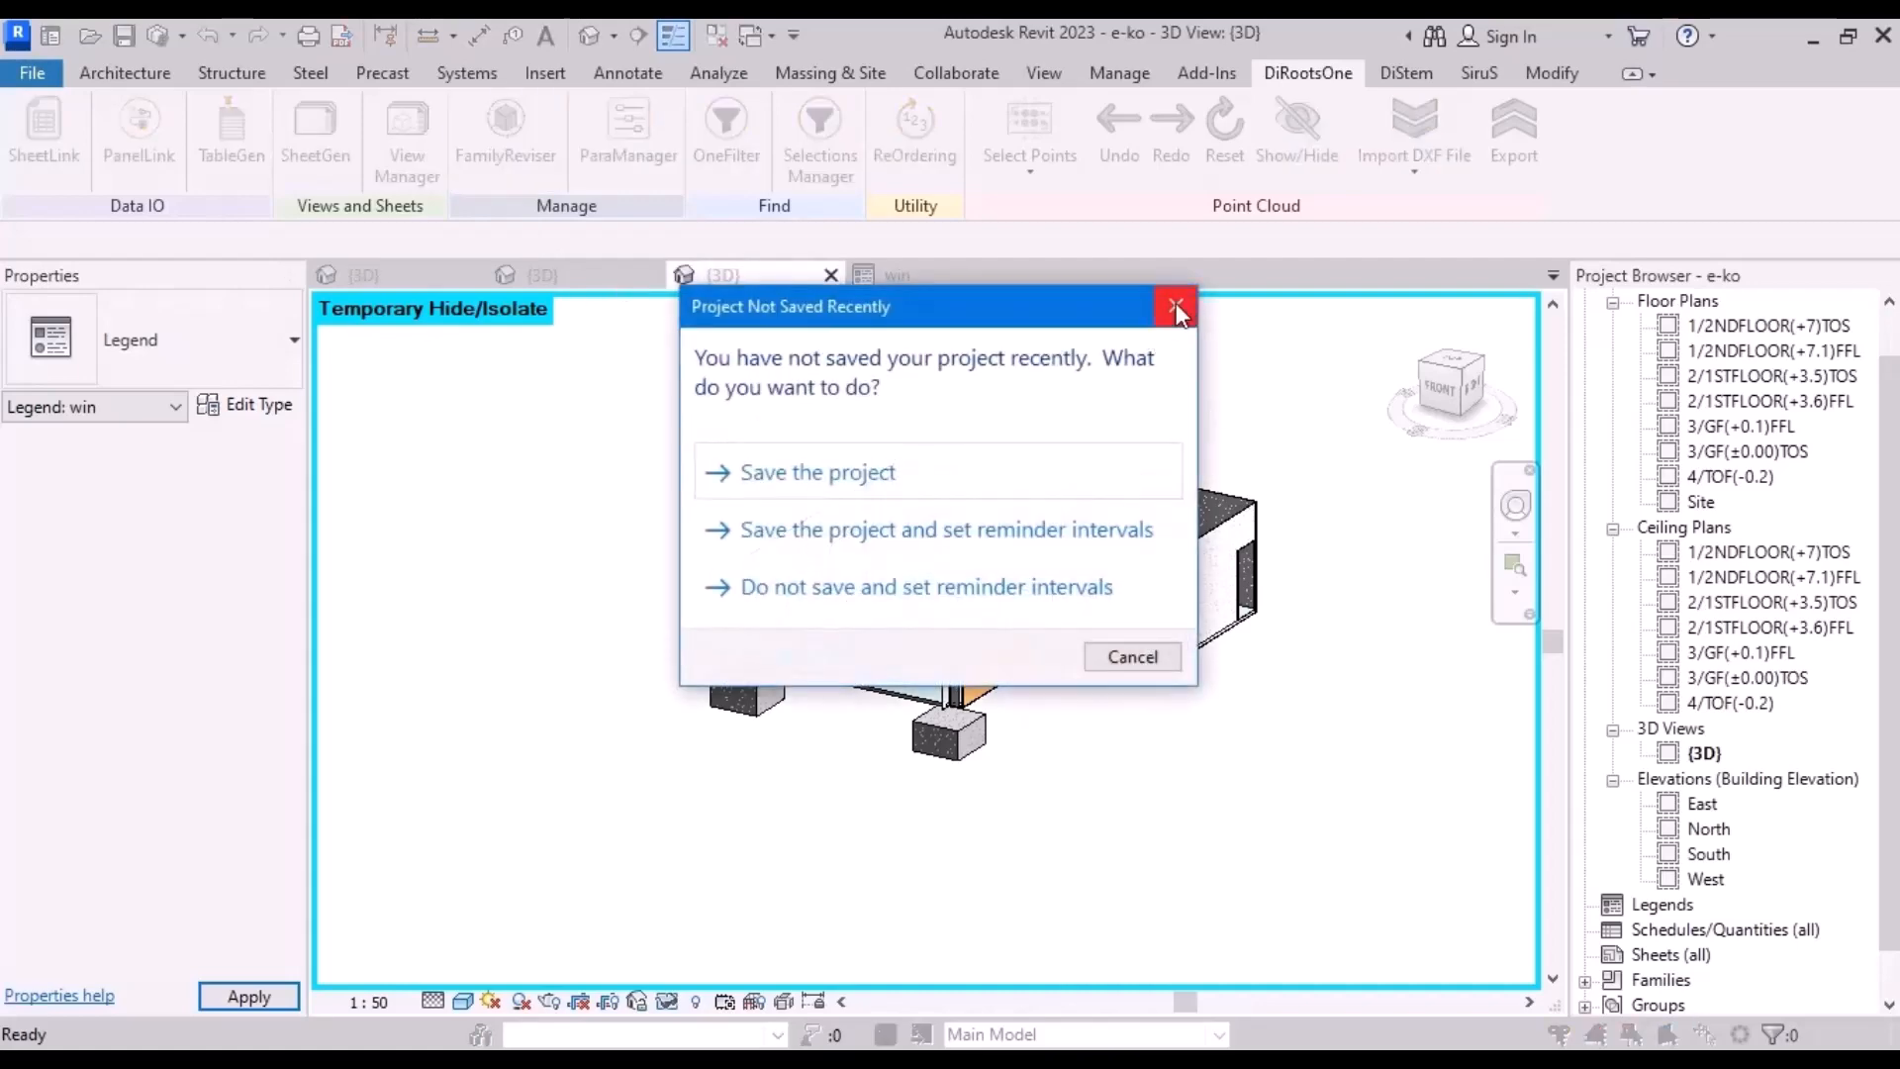
left_click(1176, 305)
left_click(560, 280)
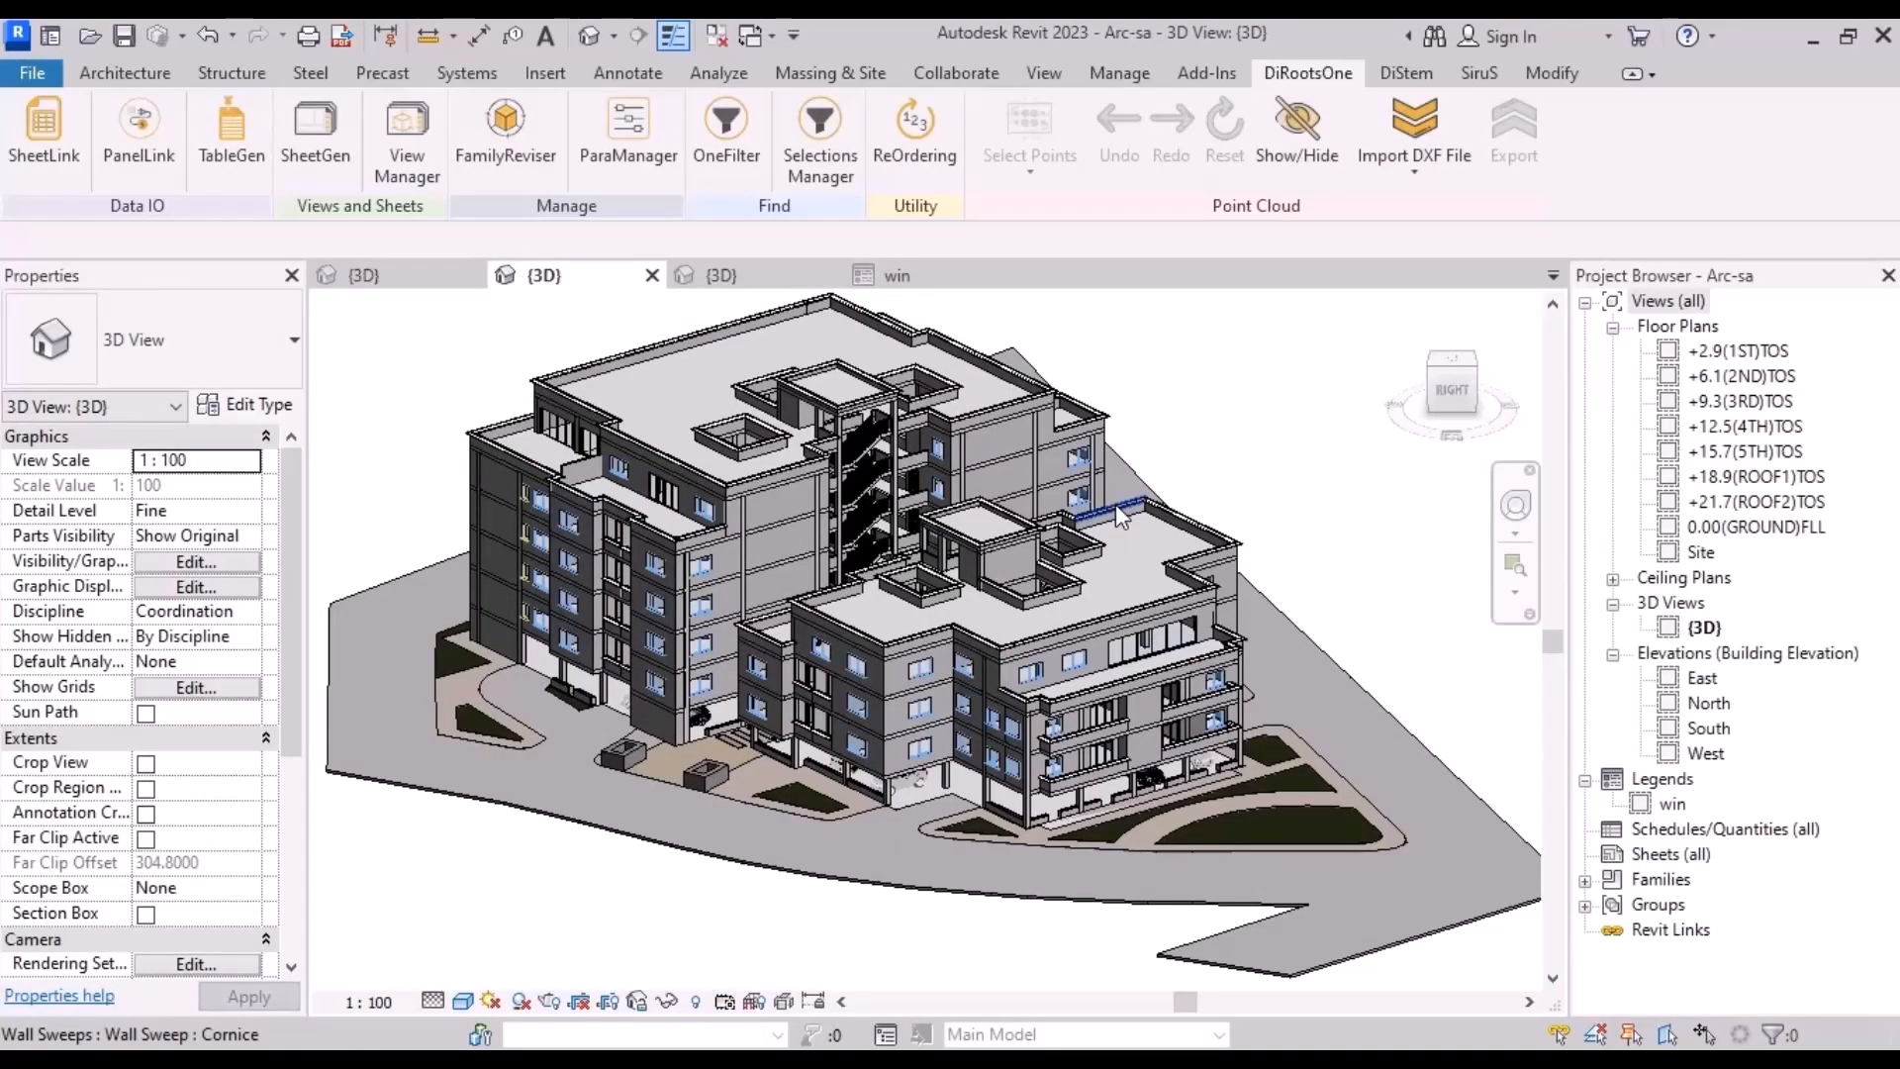